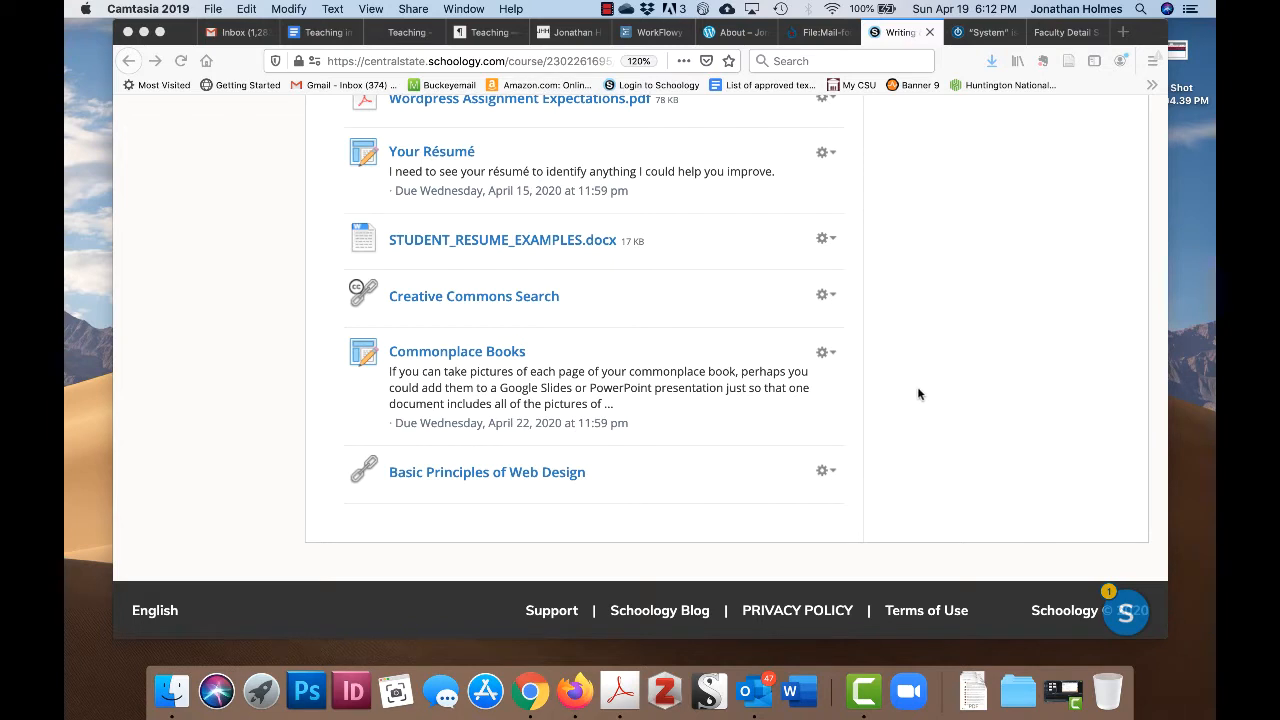
- Open the 'Basic Principles of Web Design' link and pop the Astra article into its own tab
scroll(899, 431, "up", 1)
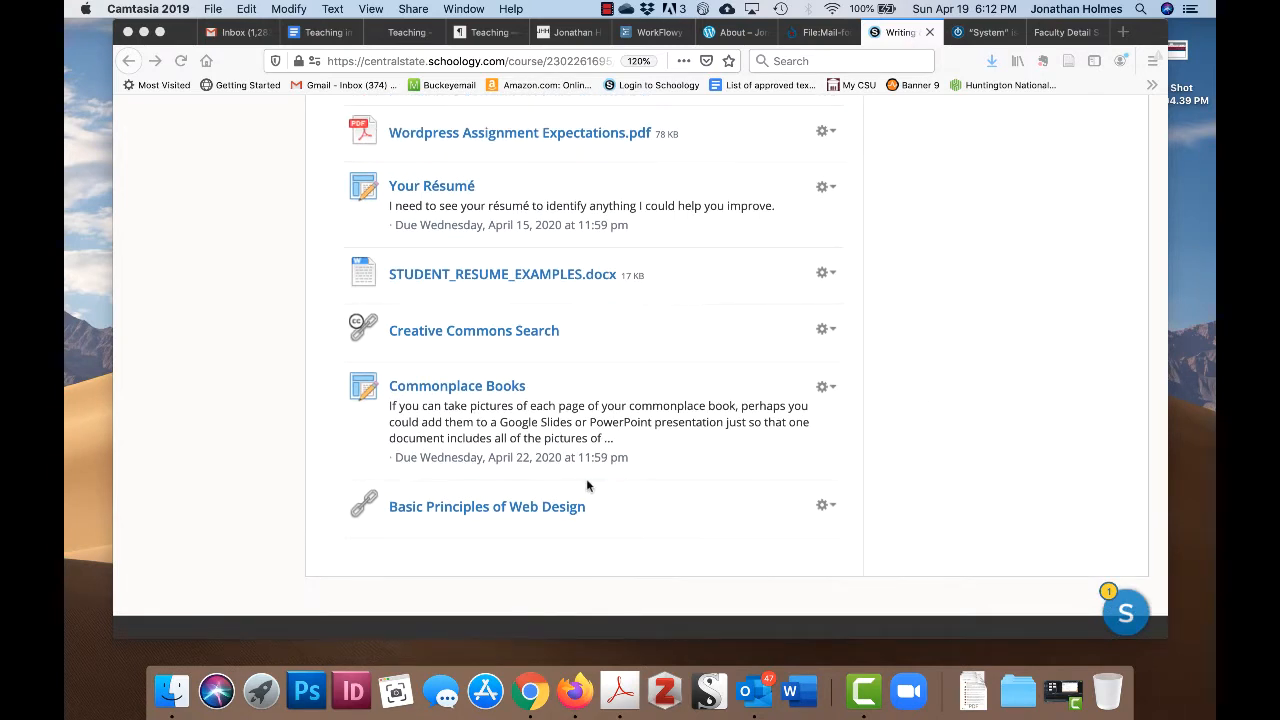
left_click(528, 515)
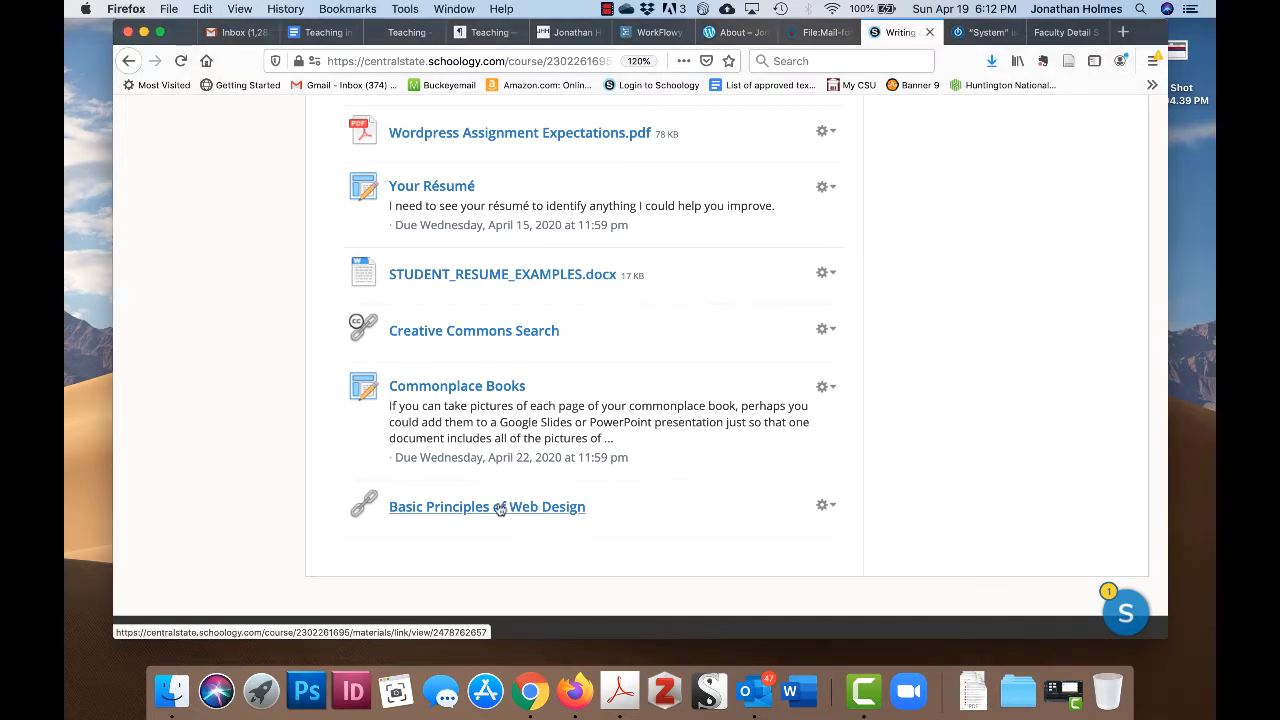
left_click(500, 509)
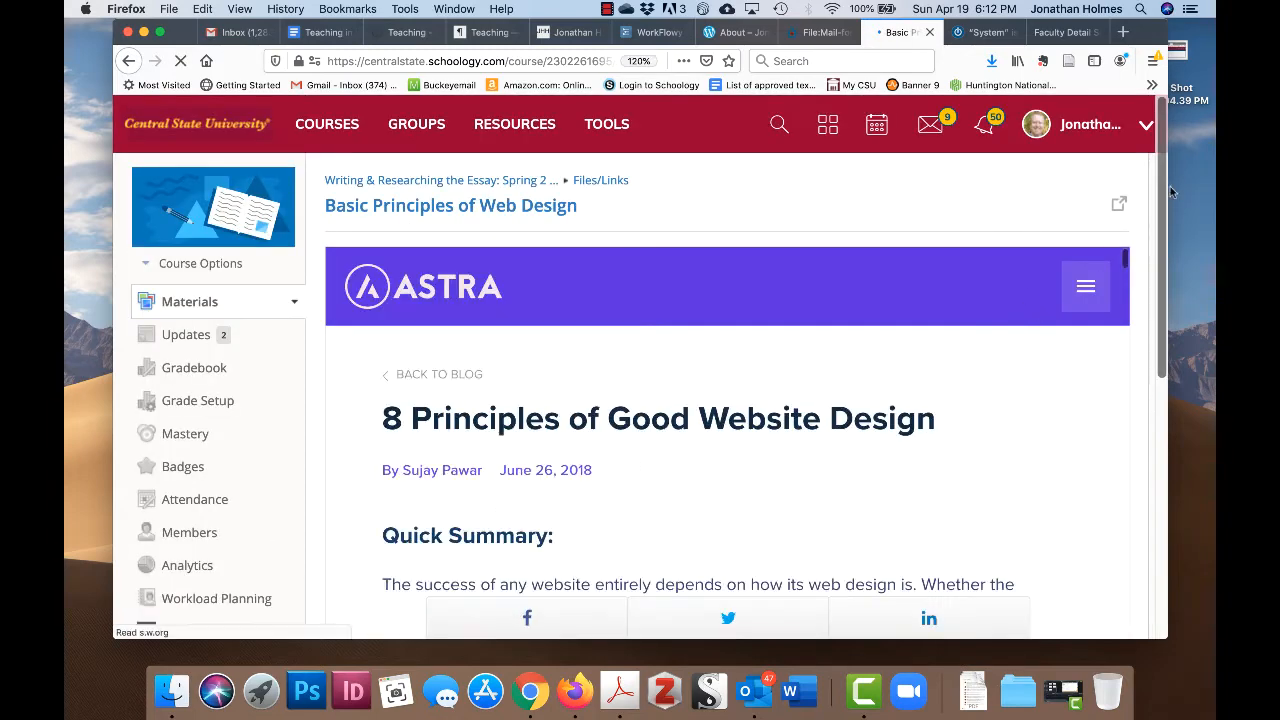
left_click(1119, 204)
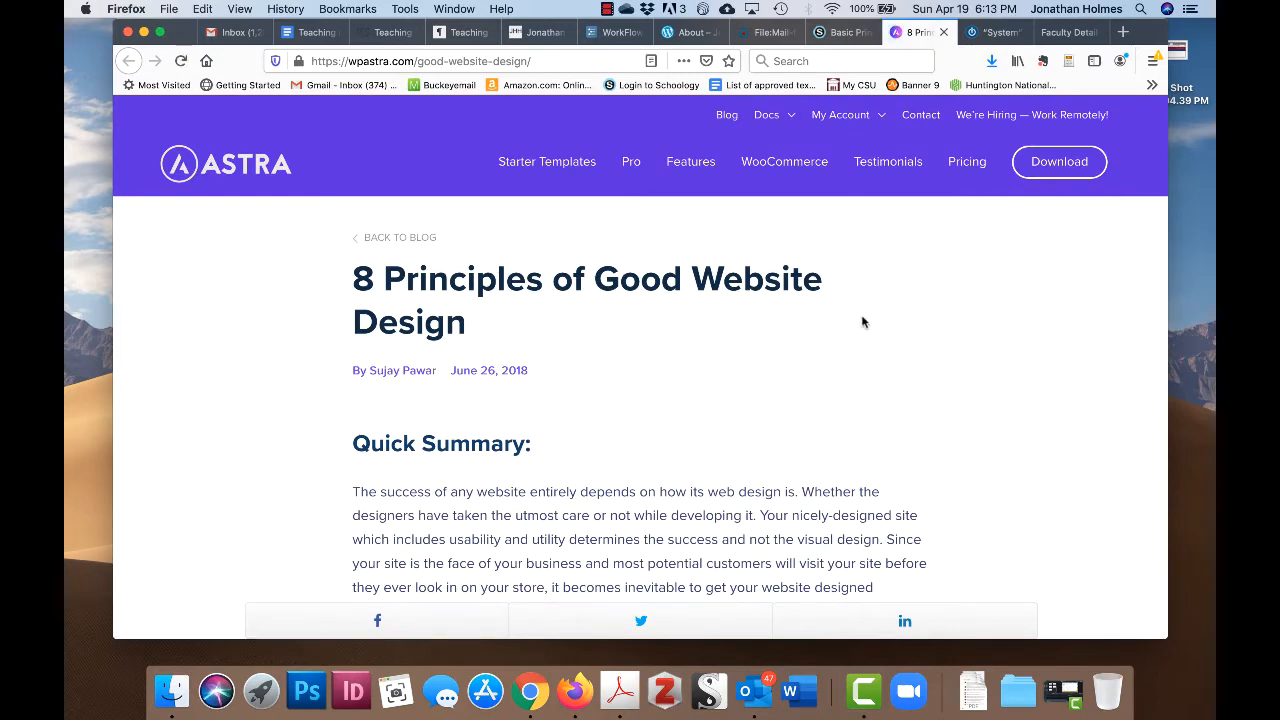
- Scroll the Astra article past the Quick Summary and '1. Simple Is the Best' to '2. Consistency'
scroll(937, 343, "down", 2)
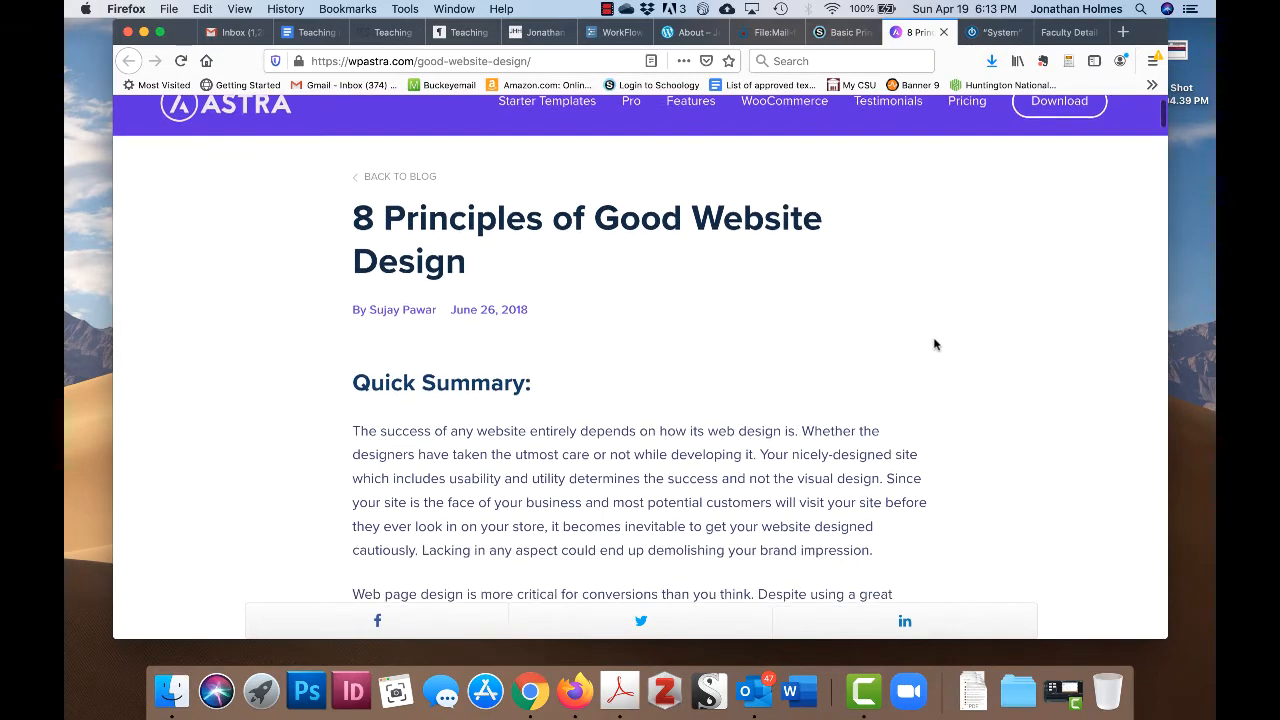
scroll(952, 340, "down", 2)
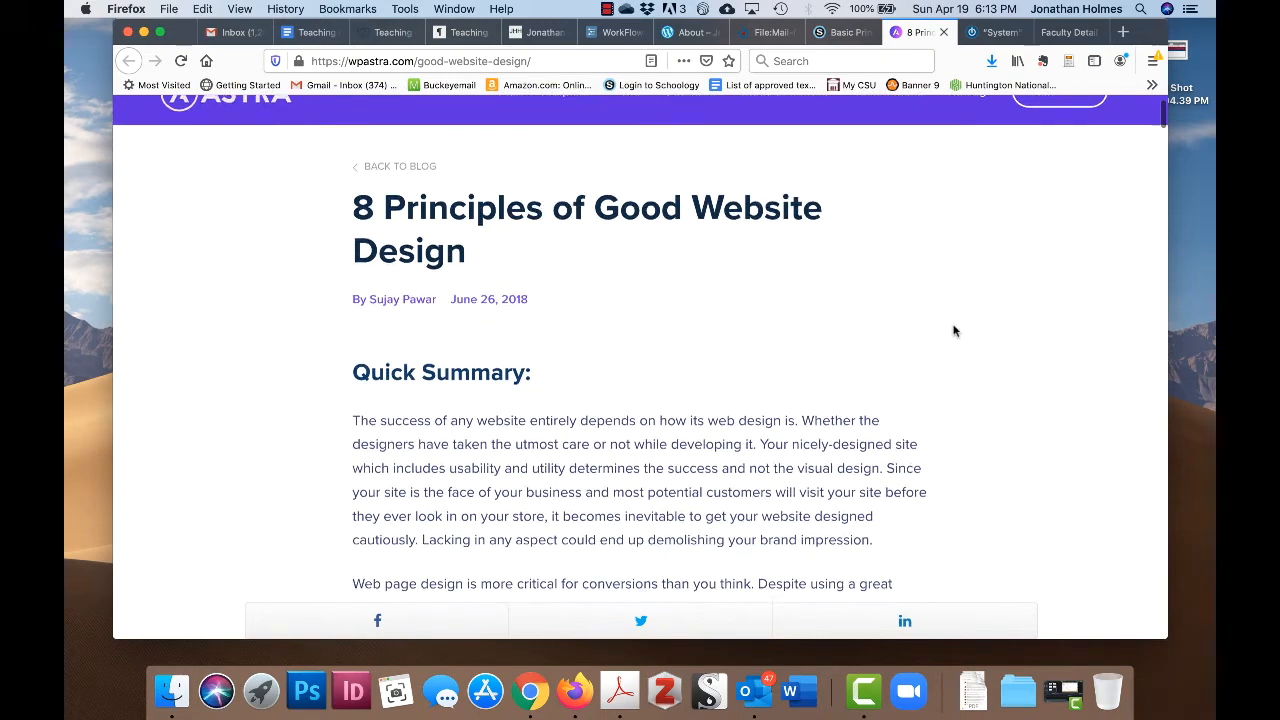
scroll(953, 330, "down", 8)
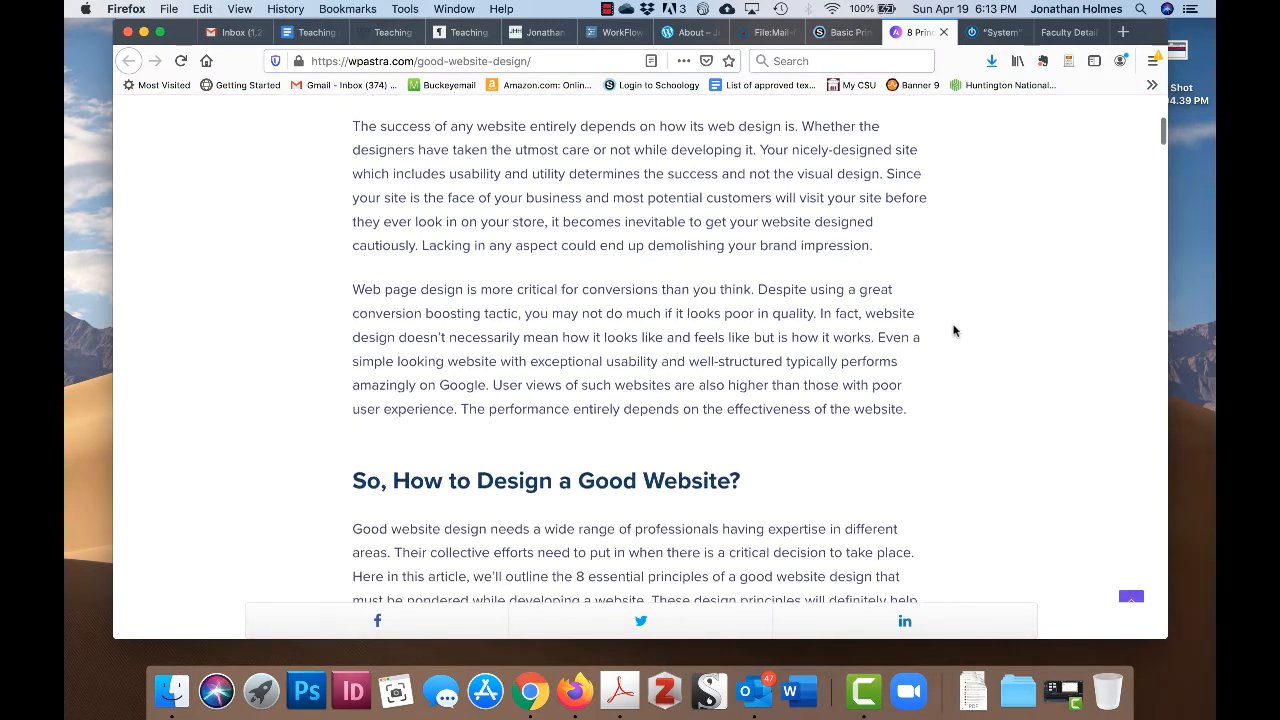
scroll(953, 330, "down", 3)
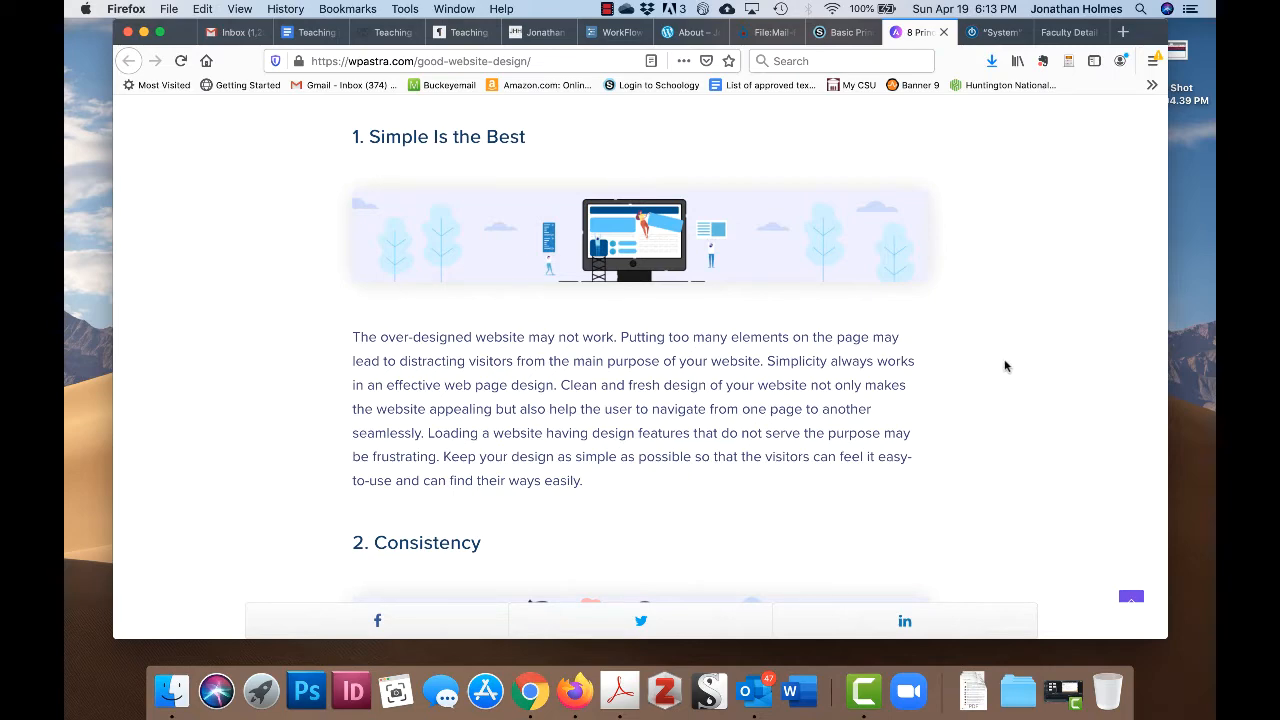
scroll(1005, 366, "down", 2)
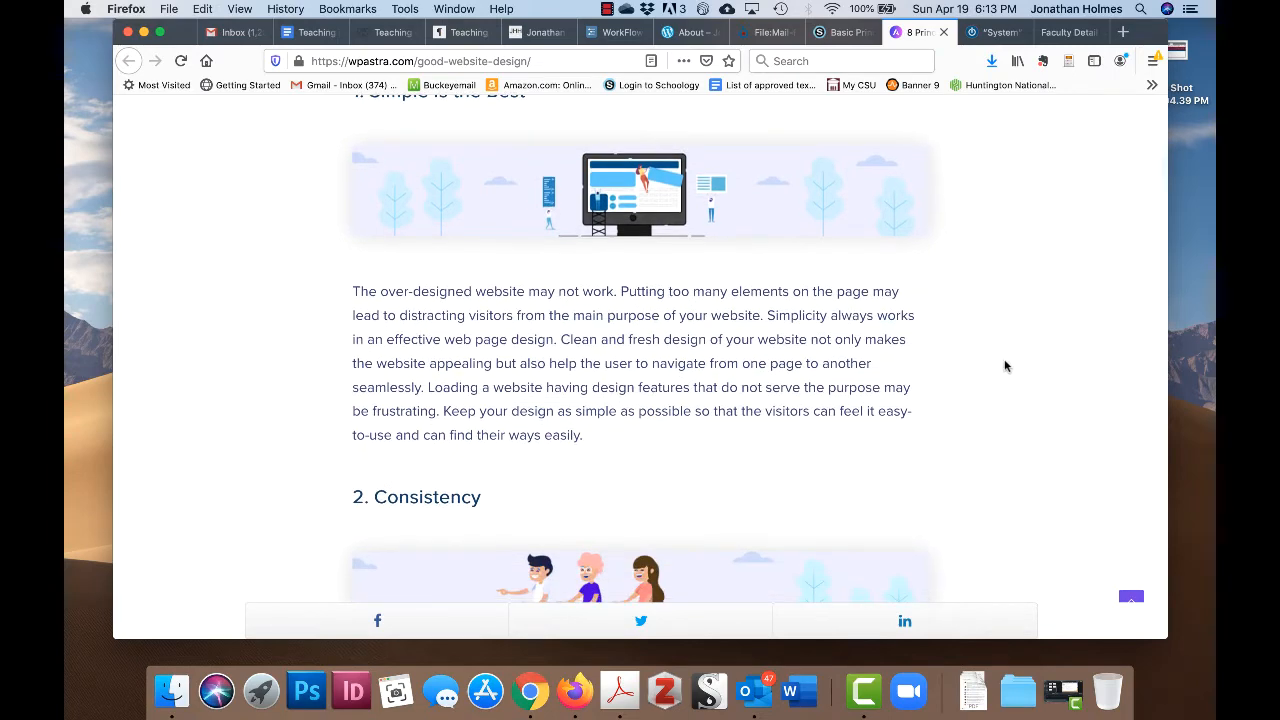
scroll(1005, 366, "up", 1)
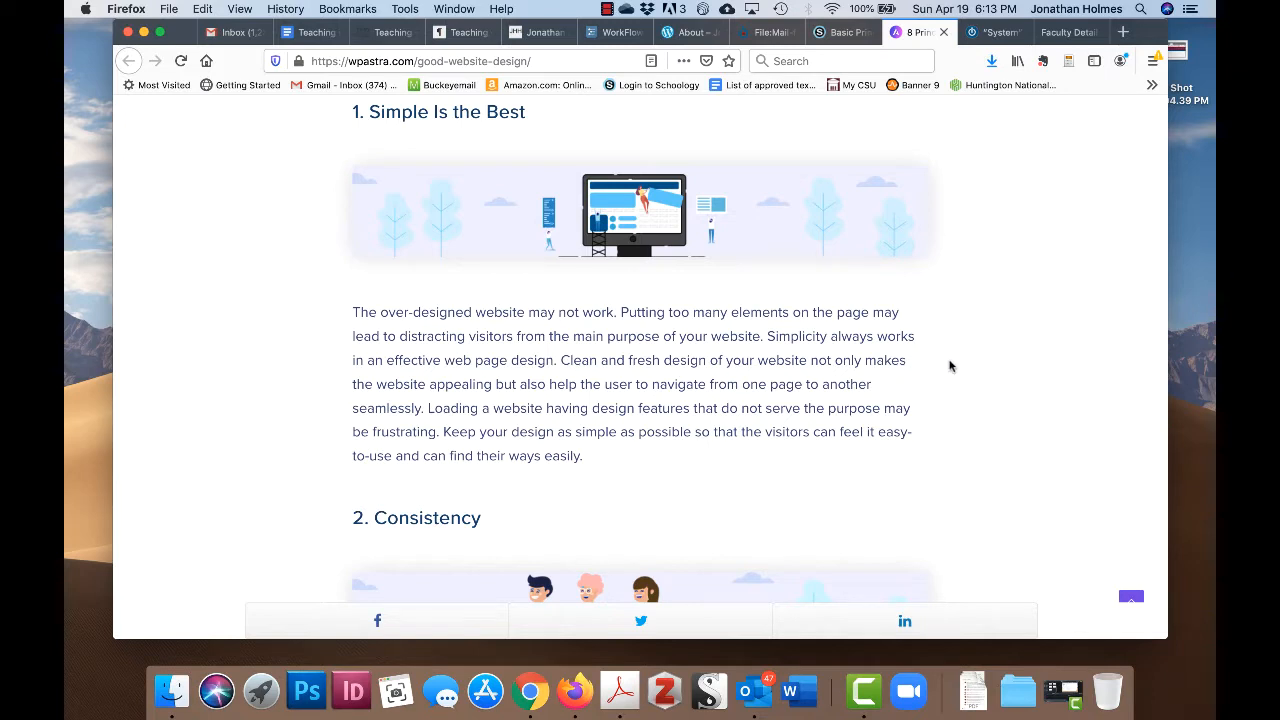
scroll(958, 378, "down", 1)
scroll(962, 378, "up", 1)
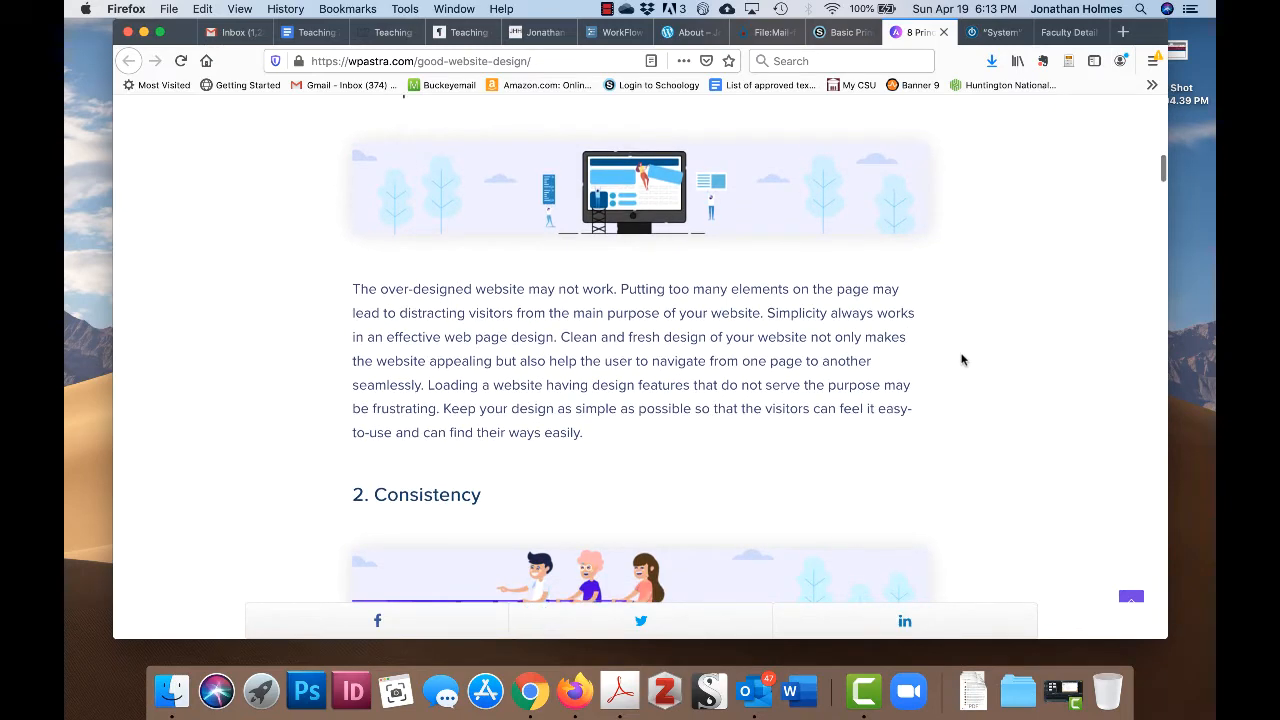
scroll(963, 365, "up", 1)
scroll(962, 360, "down", 2)
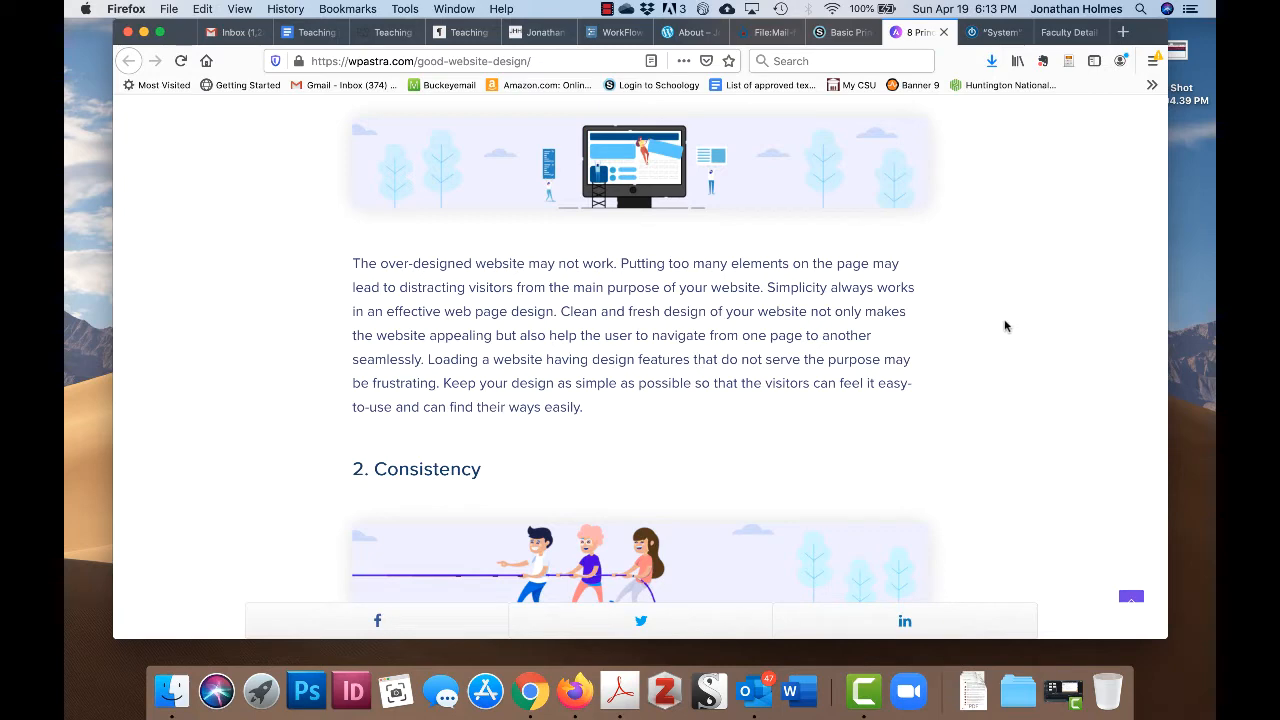
scroll(989, 345, "down", 5)
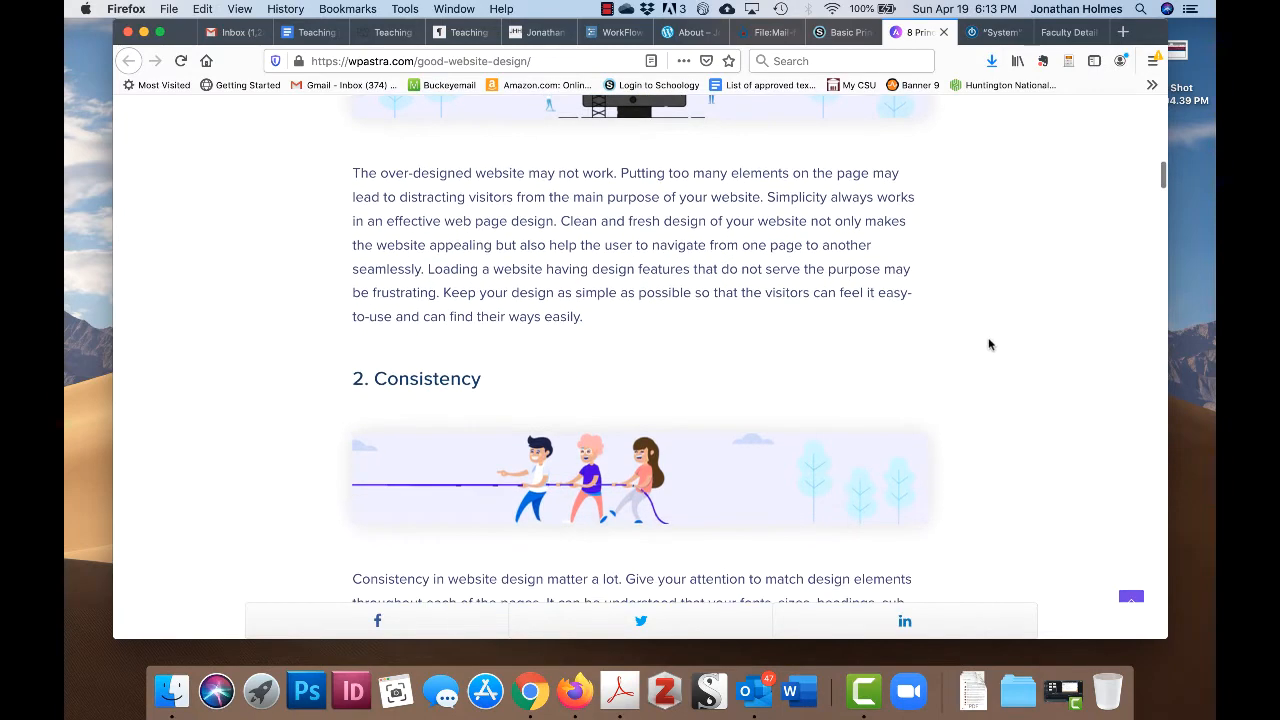
scroll(989, 345, "down", 2)
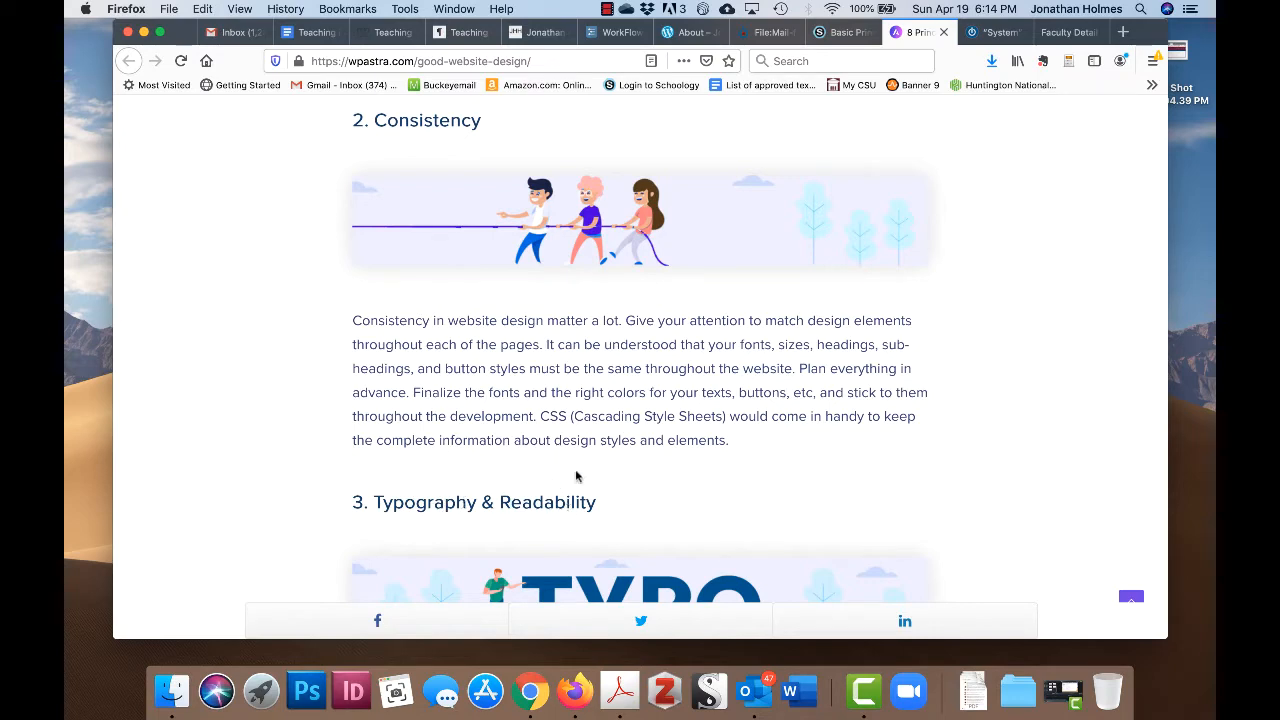
- Read through '2. Consistency' and '3. Typography & Readability' until '4. Mobile Compatibility' appears
scroll(758, 475, "up", 5)
scroll(758, 475, "up", 1)
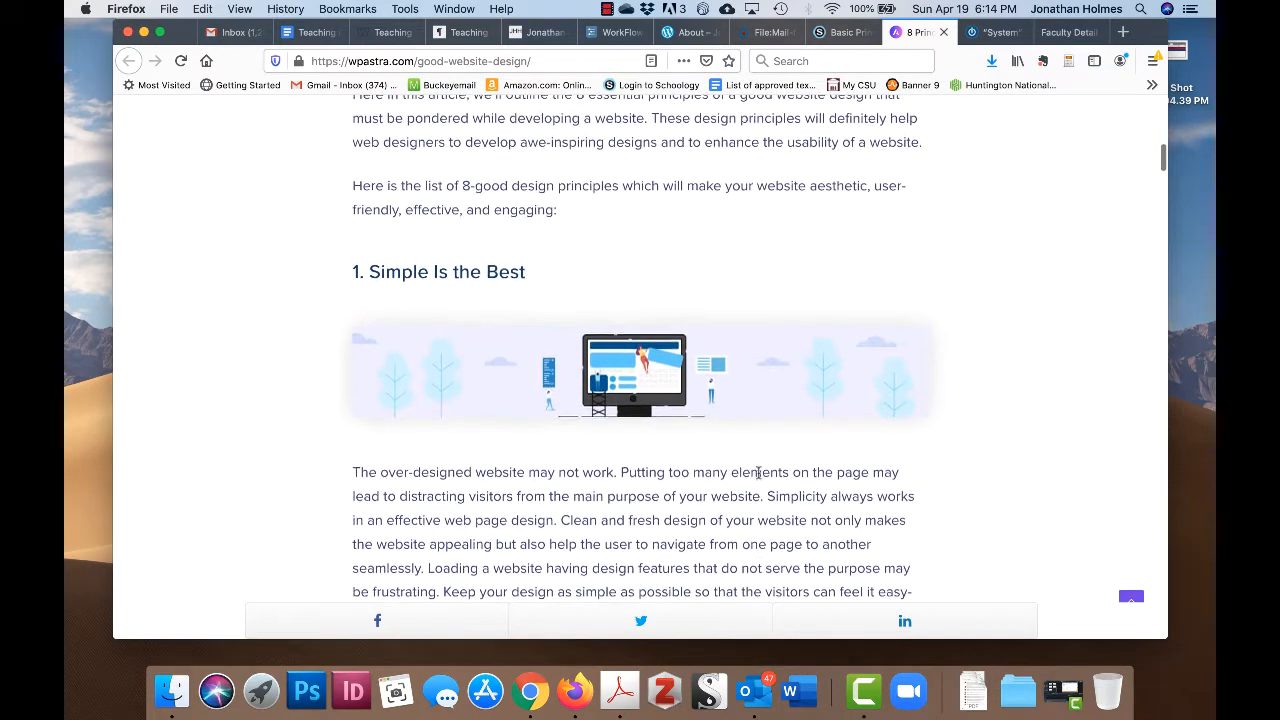
scroll(758, 475, "down", 5)
scroll(758, 474, "down", 1)
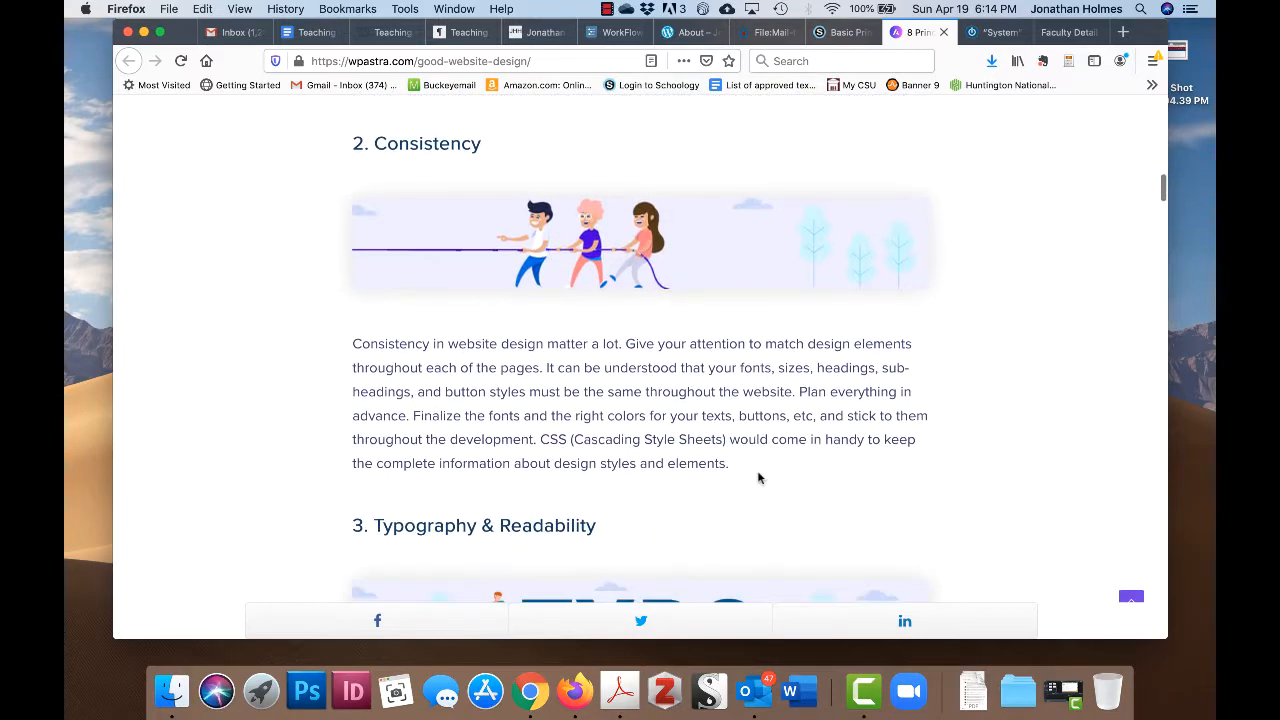
scroll(758, 477, "up", 1)
scroll(914, 424, "down", 1)
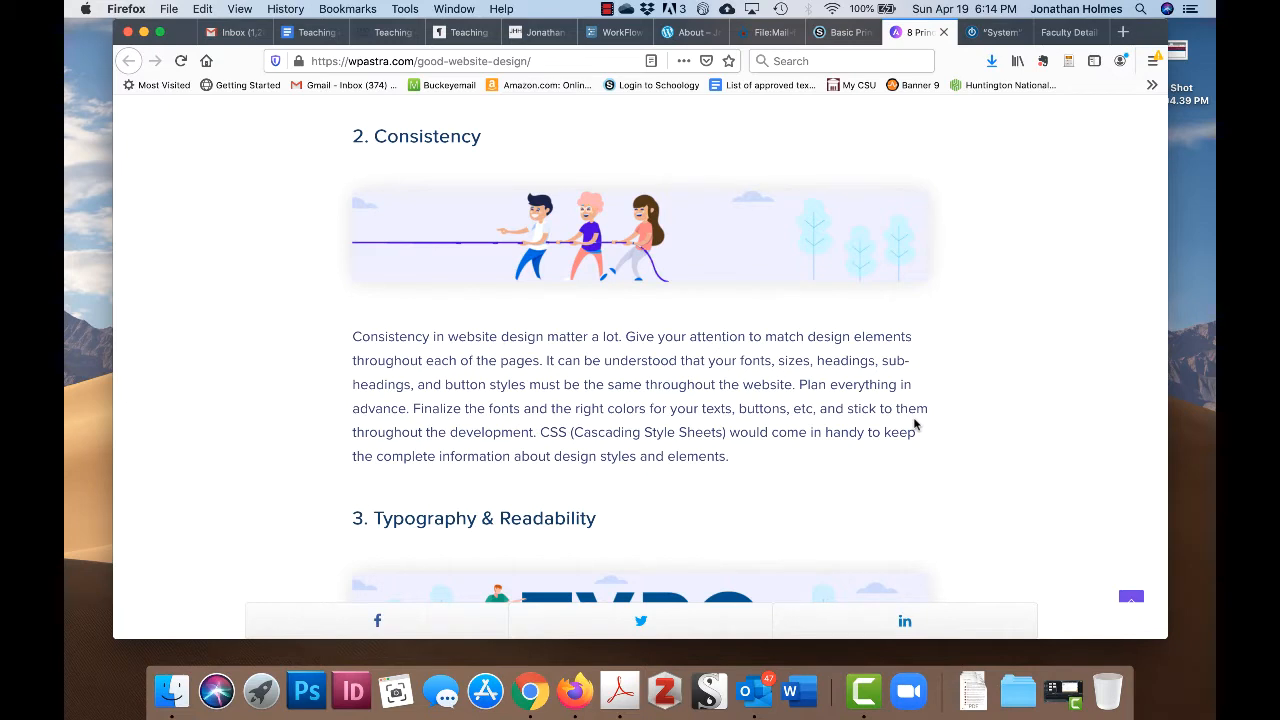
scroll(928, 431, "up", 1)
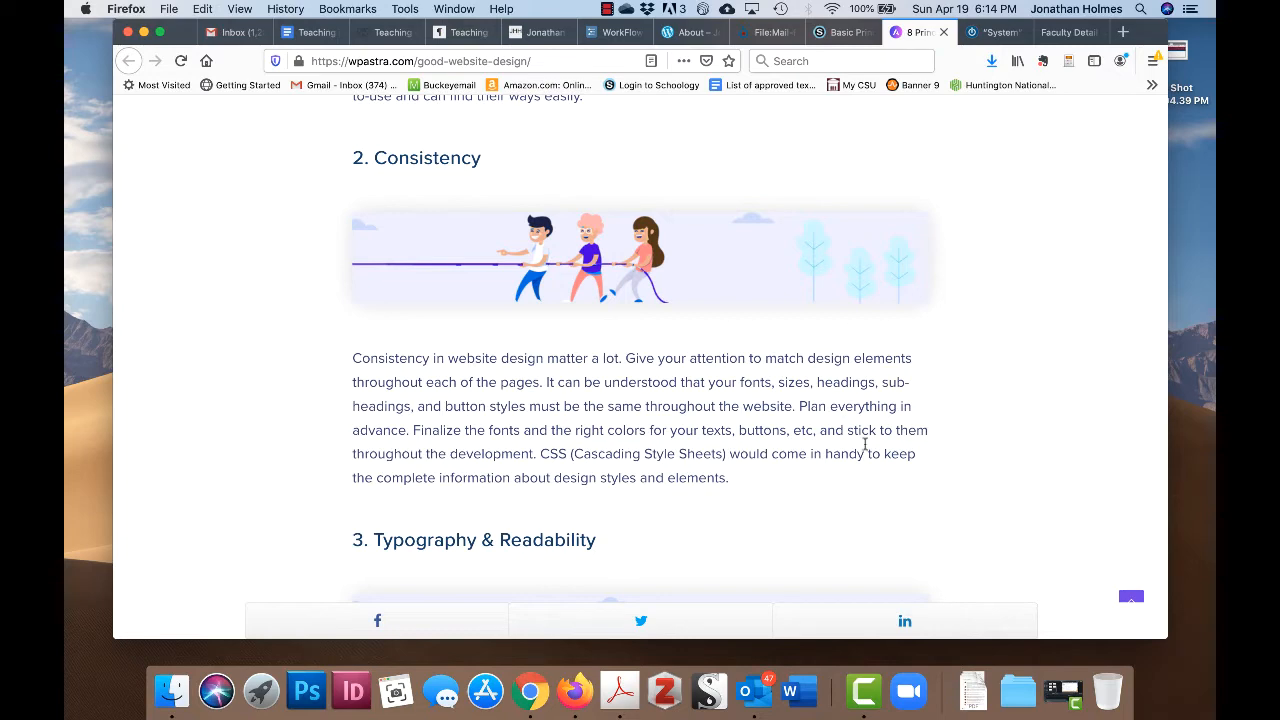
scroll(931, 428, "down", 4)
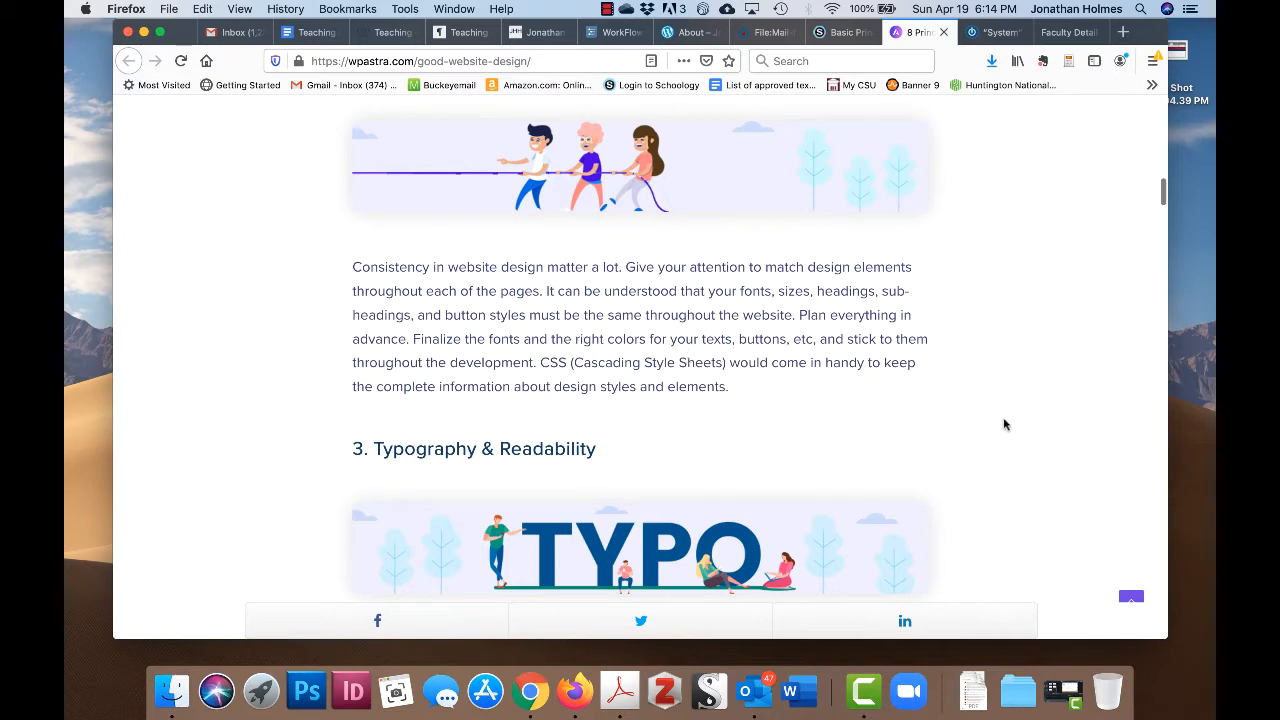
scroll(1017, 454, "down", 5)
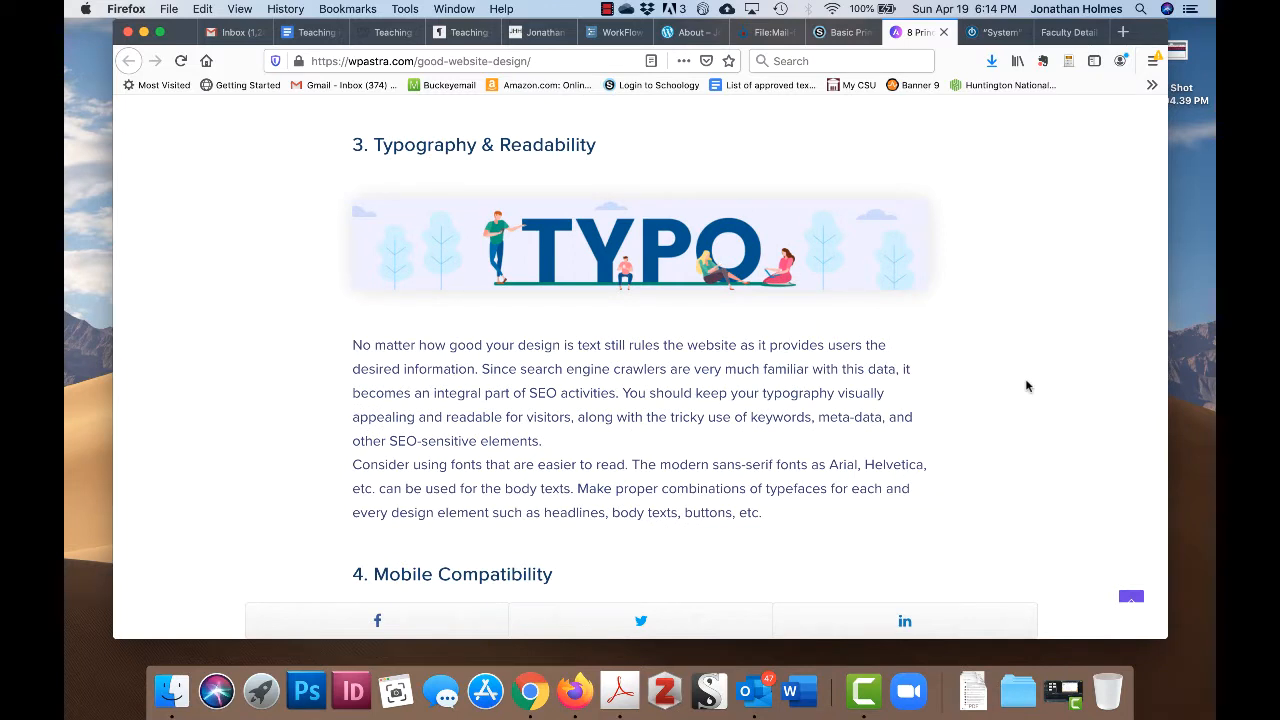
scroll(1026, 386, "down", 2)
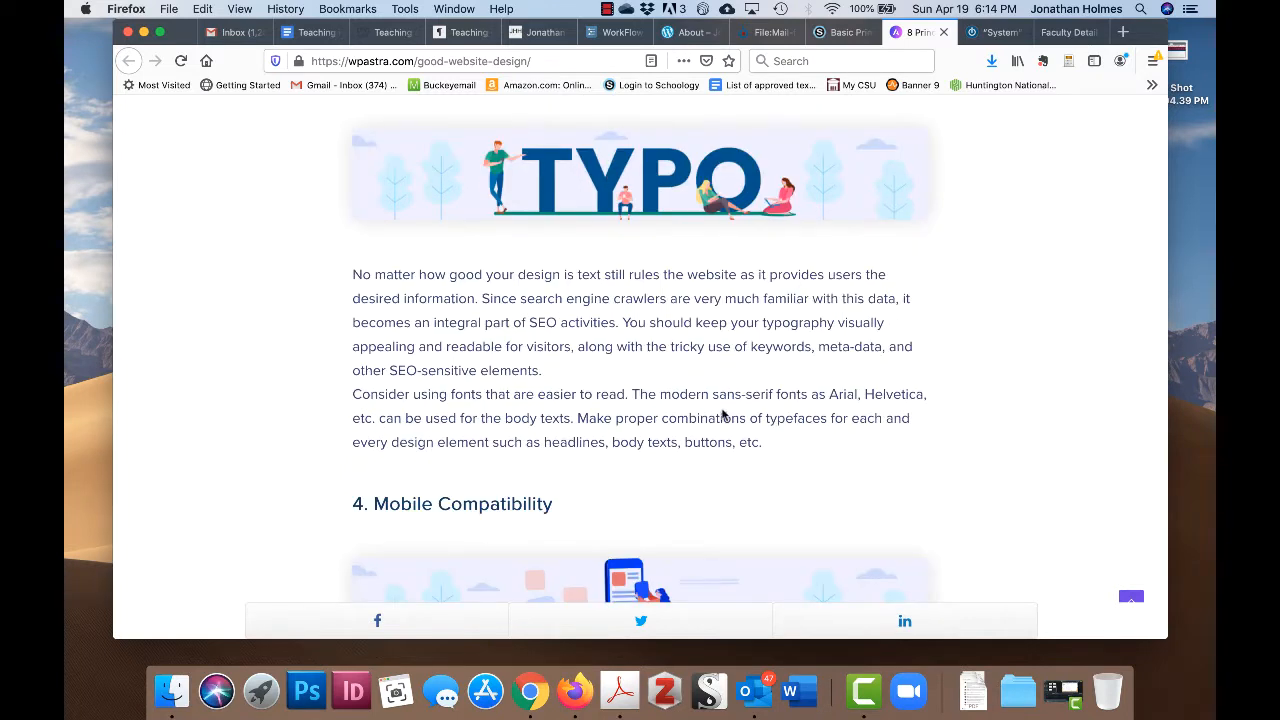
scroll(722, 414, "up", 1)
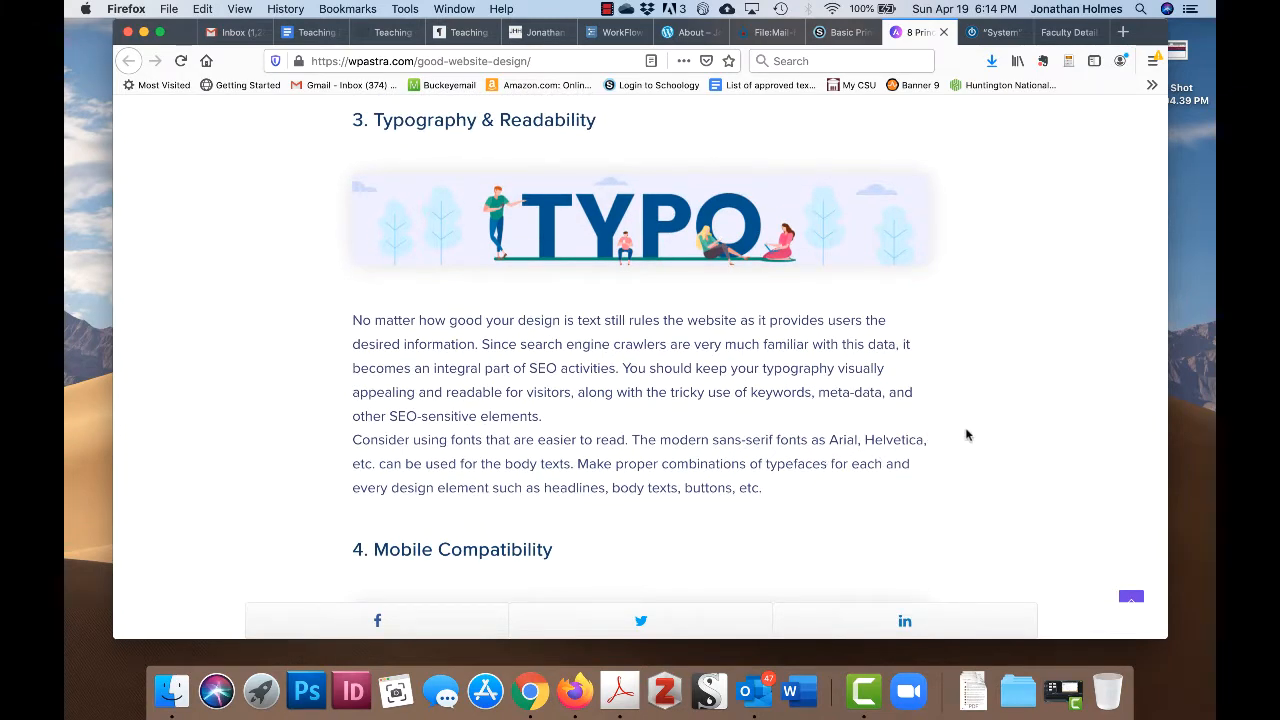
scroll(966, 434, "down", 1)
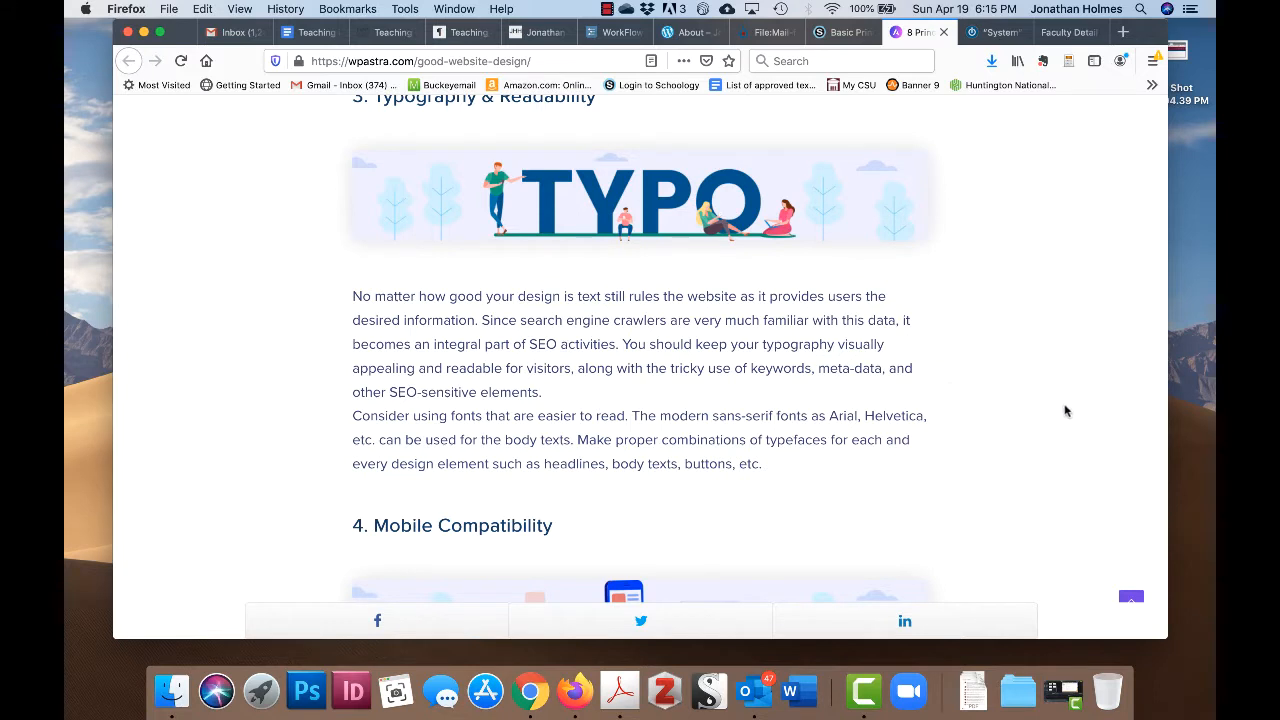
scroll(1052, 410, "up", 1)
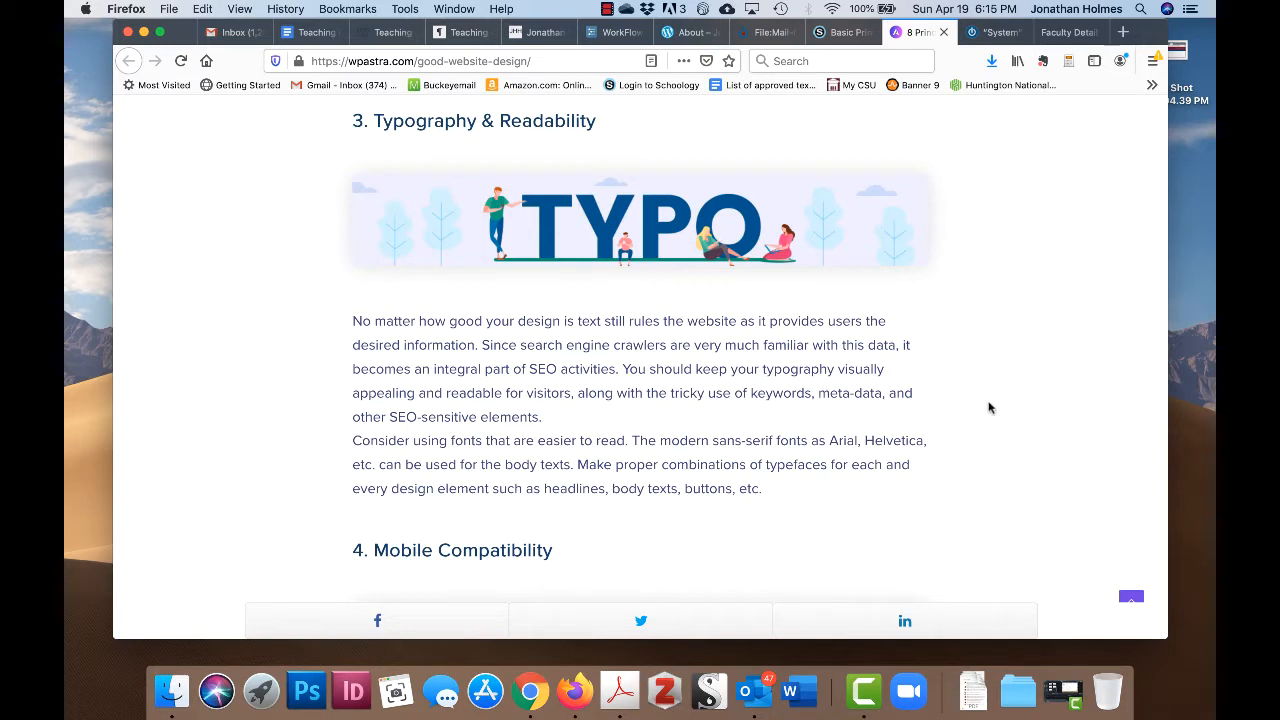
- Read section '5. Color Palette and Imagery' down to the '6. Easy Loading' heading
scroll(992, 412, "down", 5)
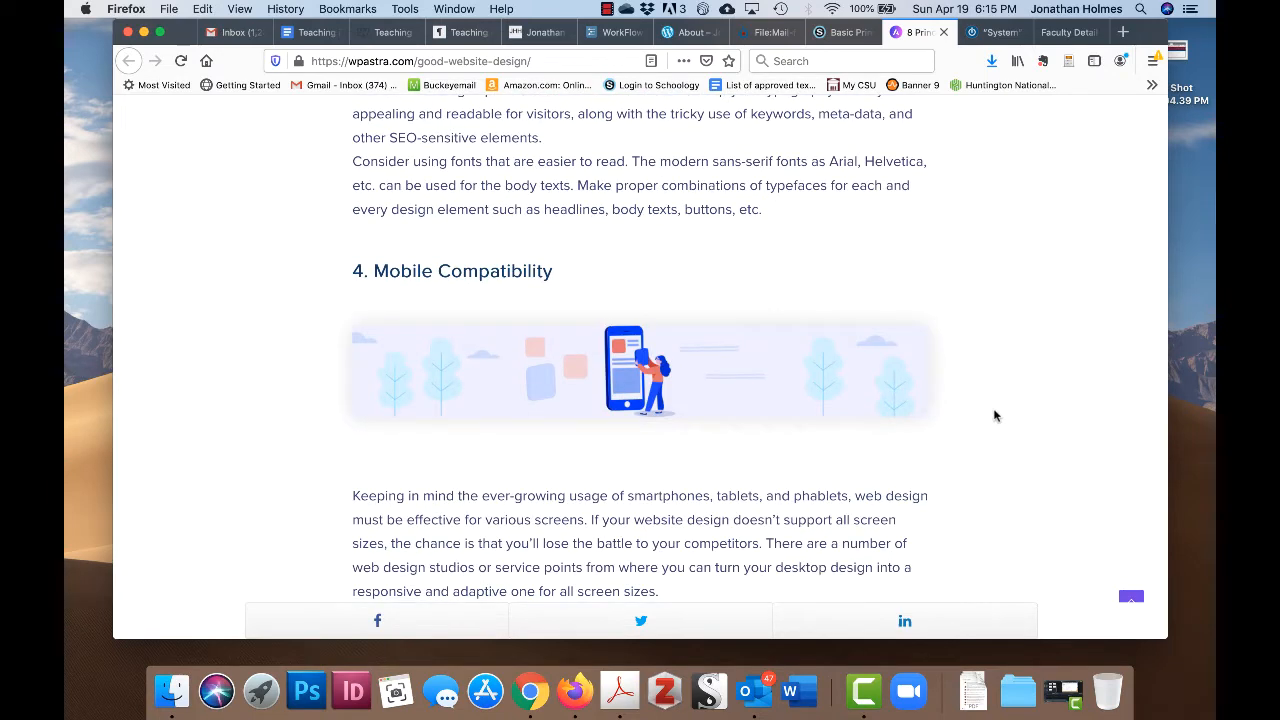
scroll(1025, 416, "up", 1)
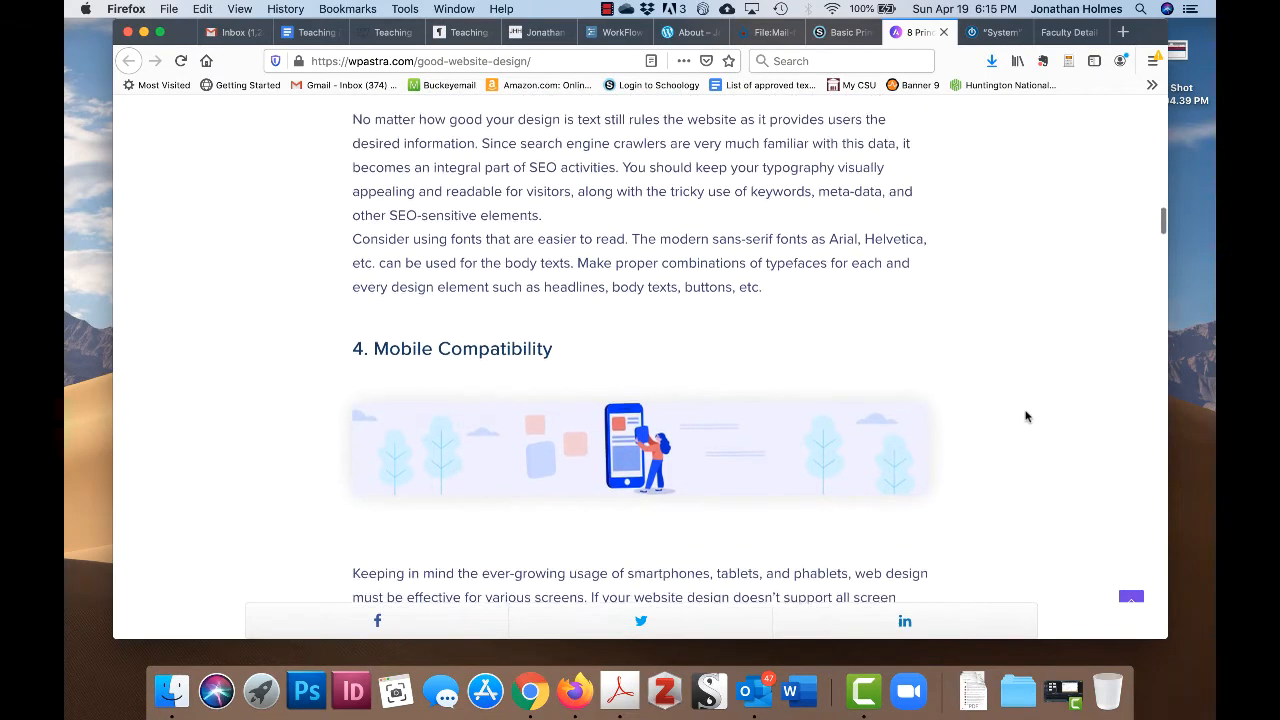
scroll(1025, 416, "down", 4)
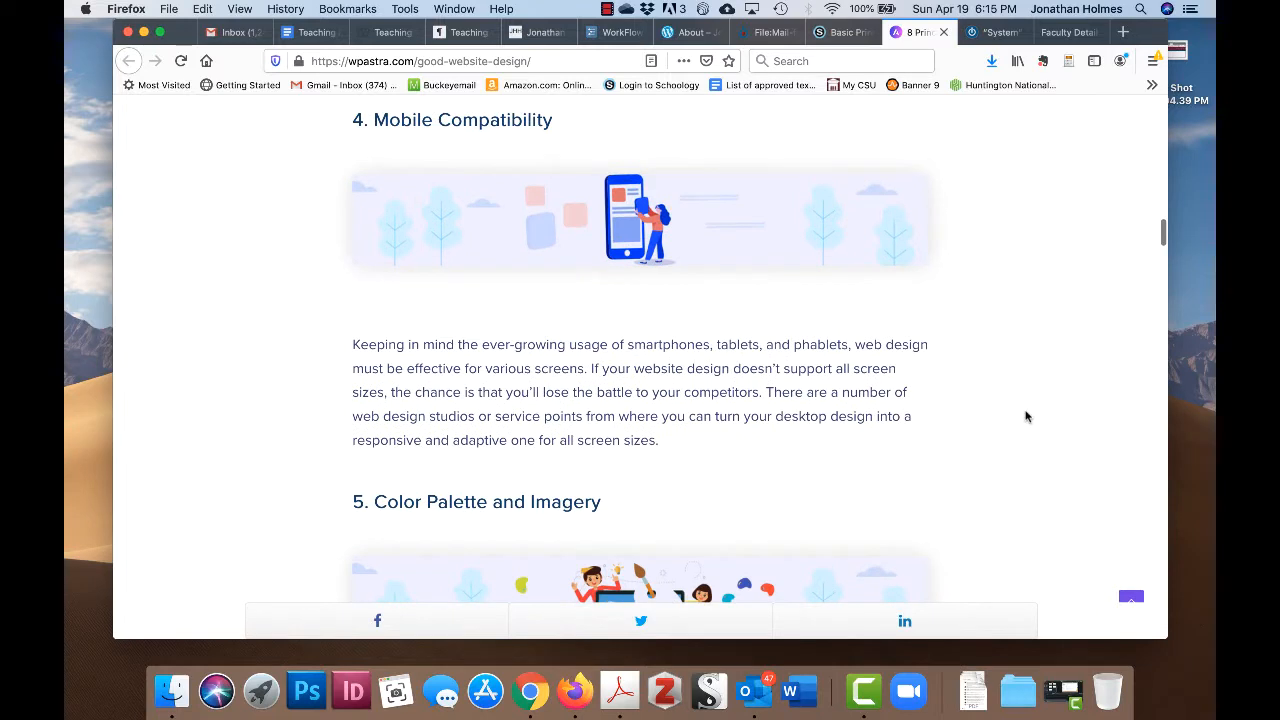
scroll(1025, 416, "up", 1)
scroll(1051, 451, "down", 1)
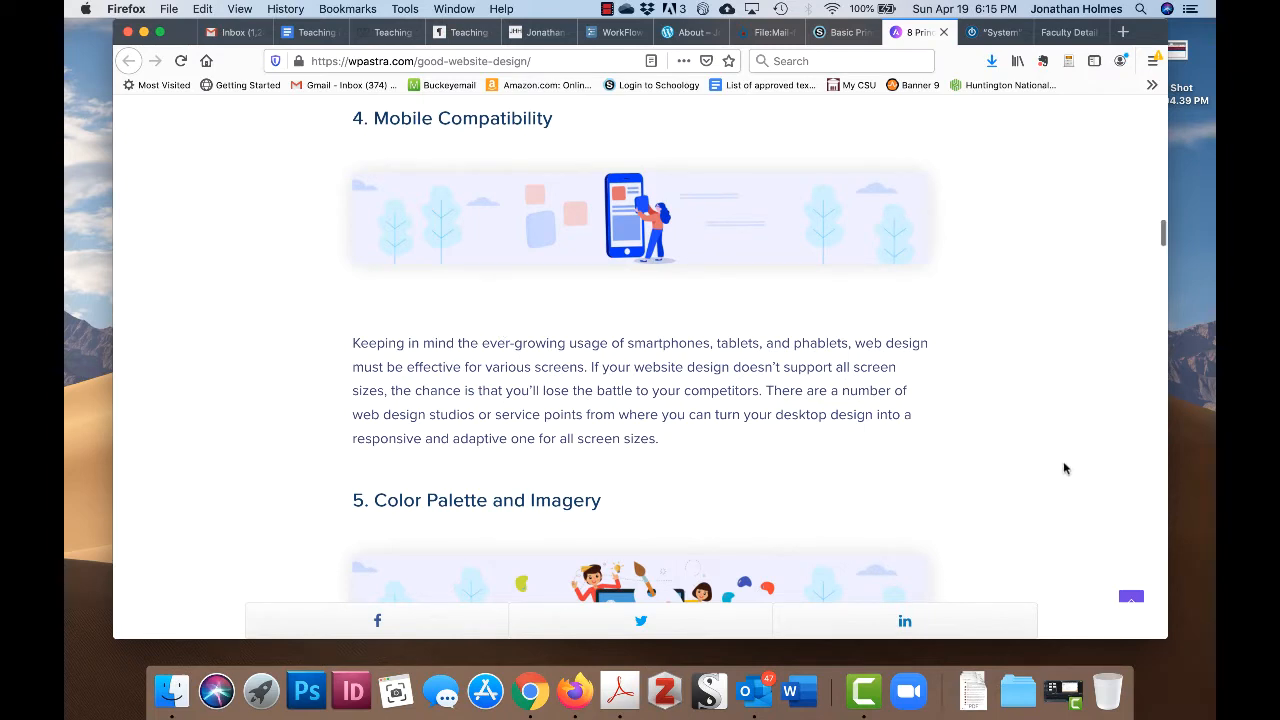
scroll(1064, 468, "down", 1)
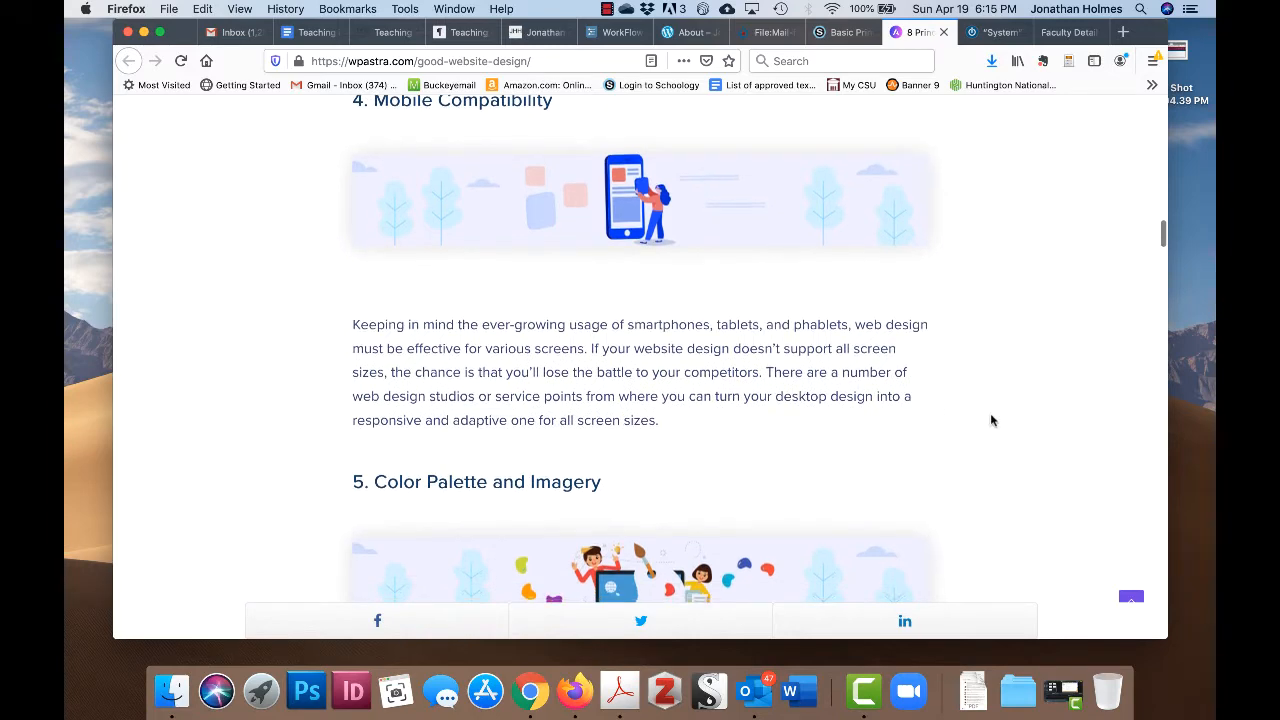
scroll(991, 420, "down", 4)
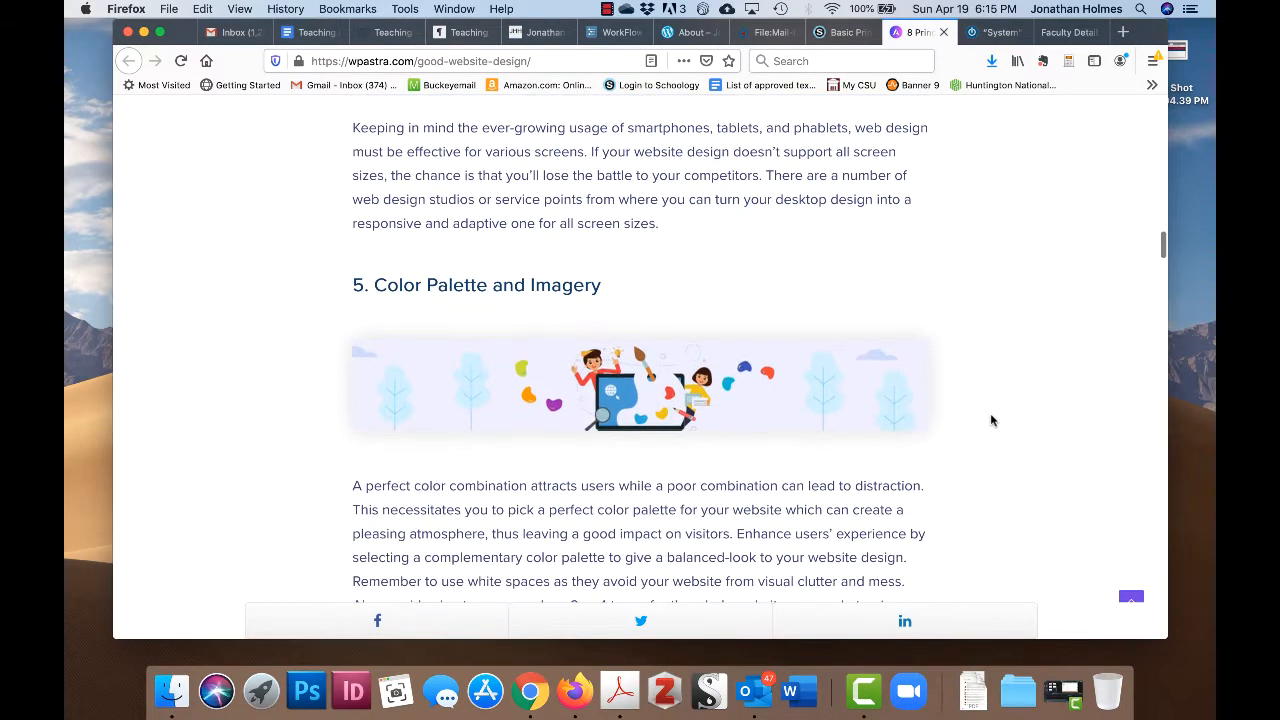
scroll(990, 420, "down", 2)
scroll(1022, 378, "down", 1)
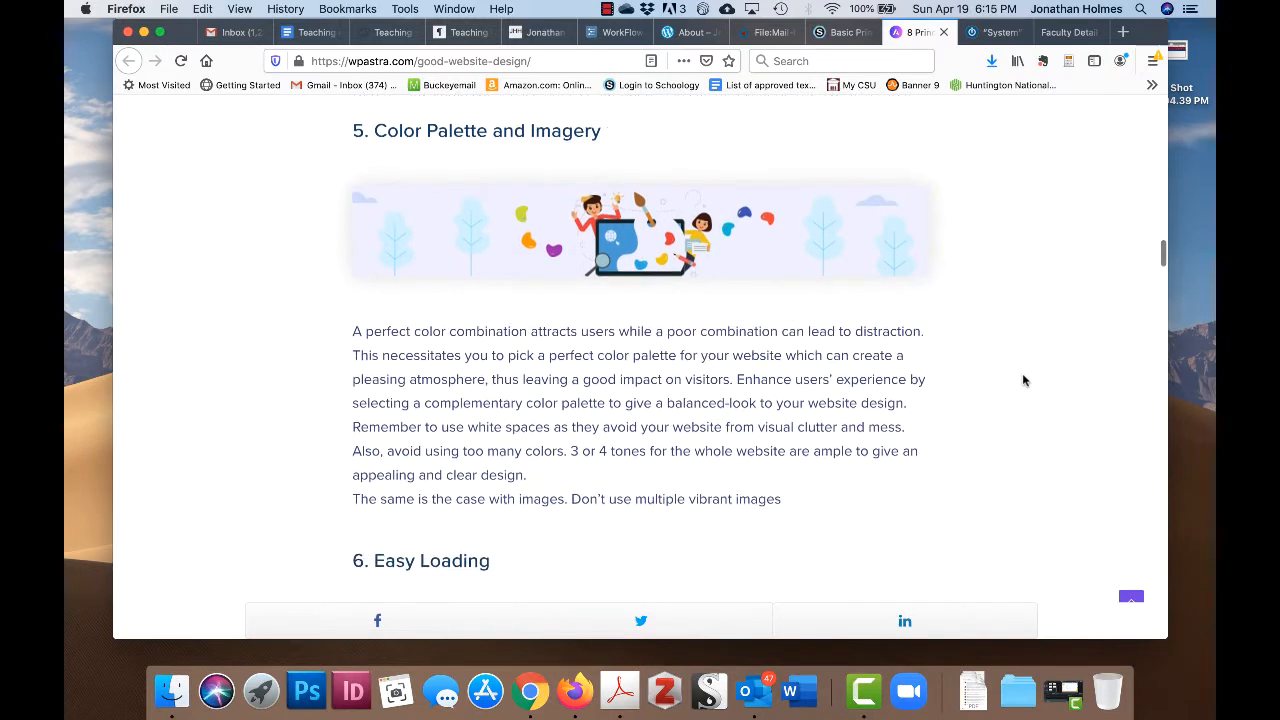
scroll(1022, 380, "down", 1)
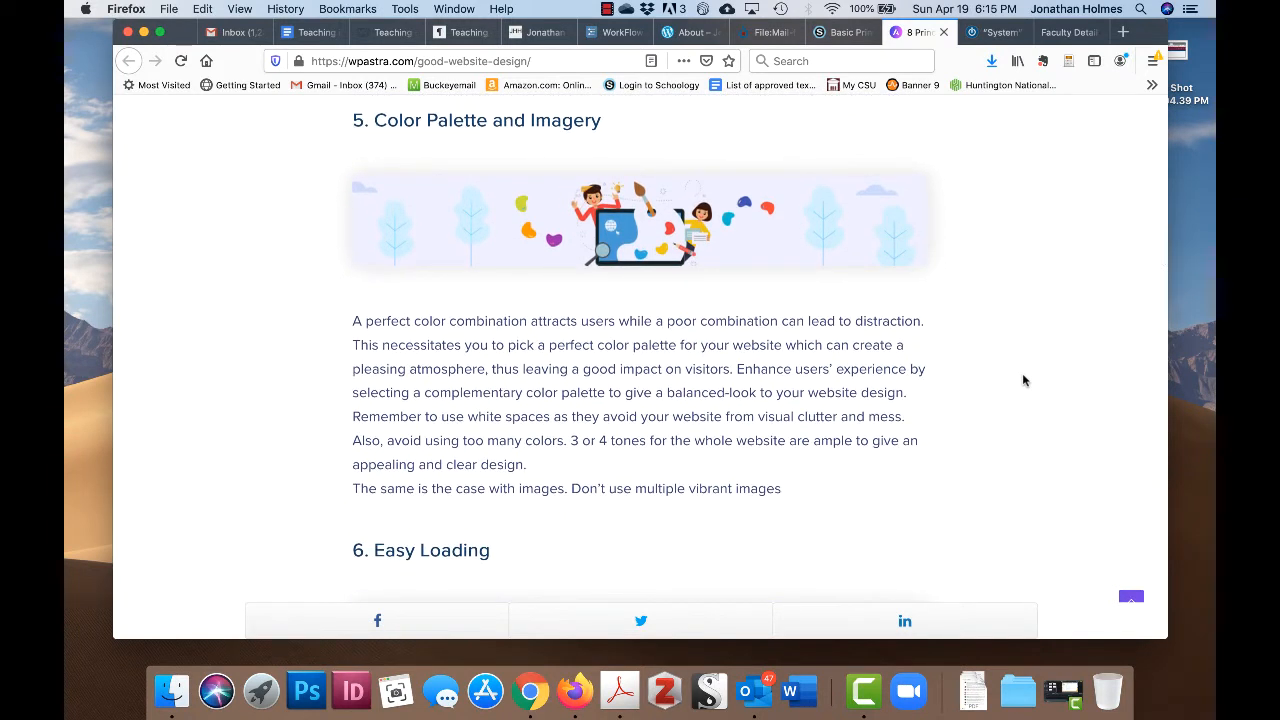
scroll(1022, 374, "down", 1)
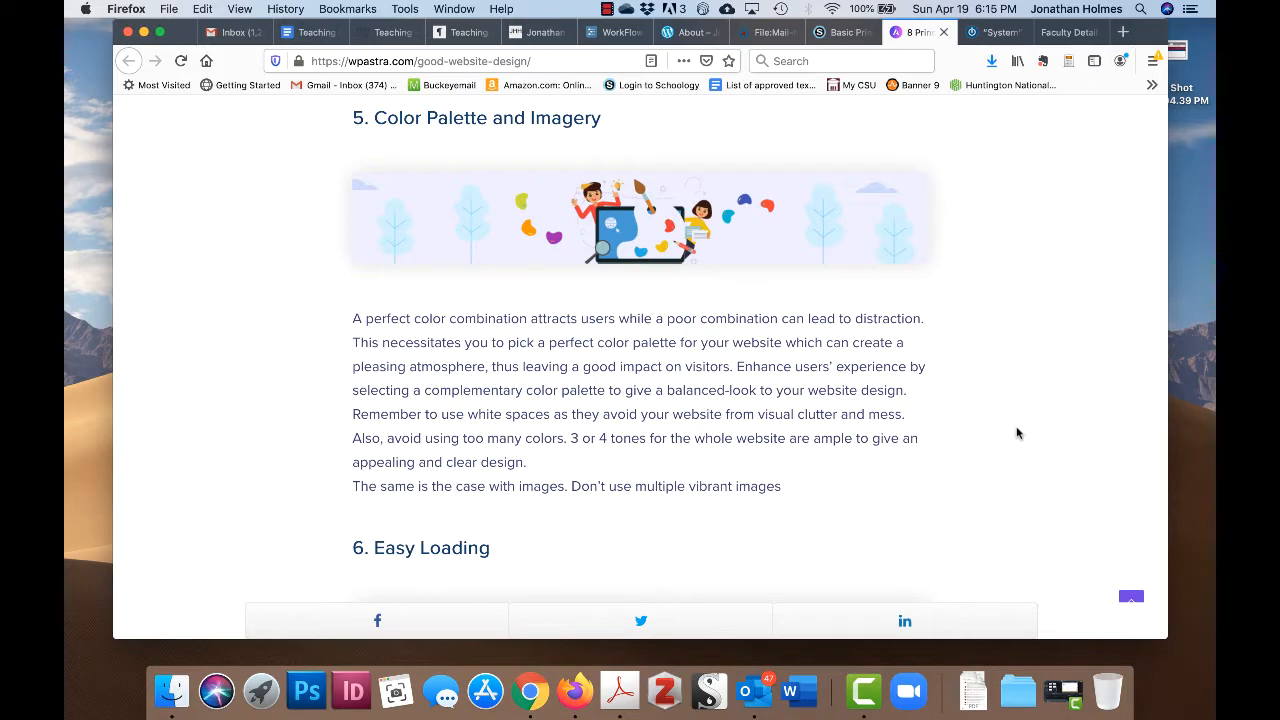
scroll(1017, 434, "down", 1)
scroll(1021, 430, "up", 1)
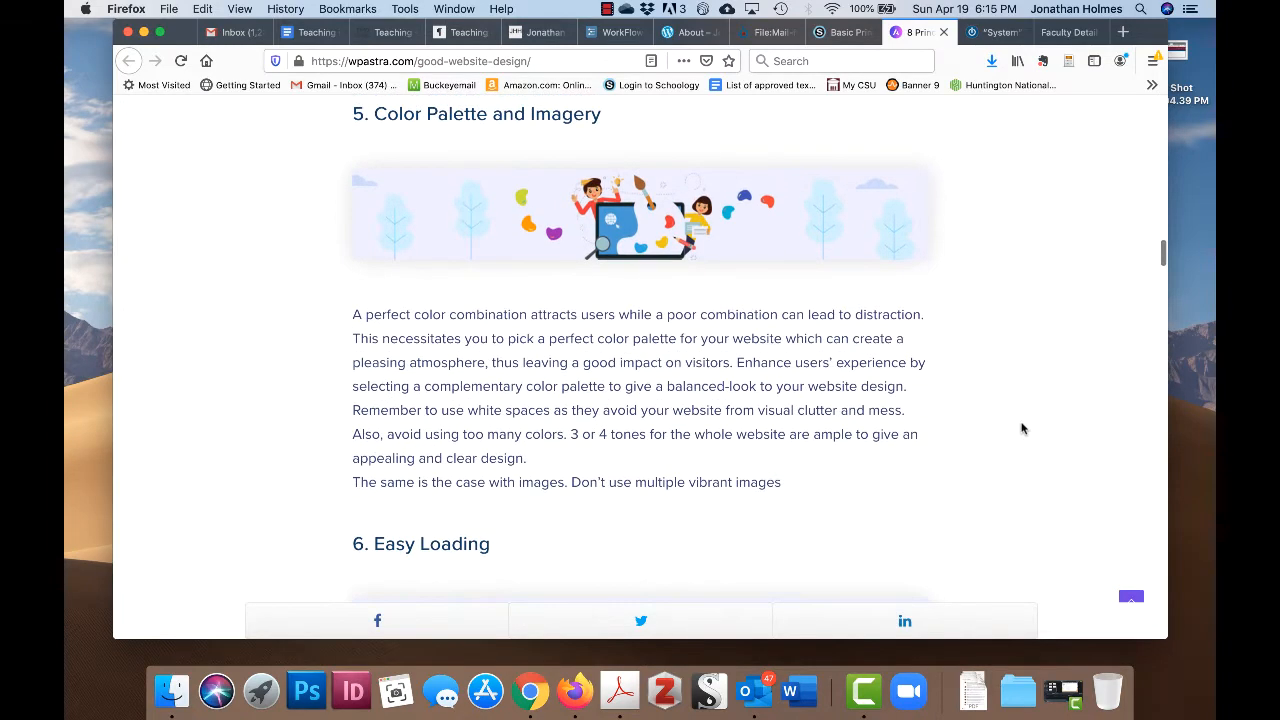
scroll(574, 407, "up", 1)
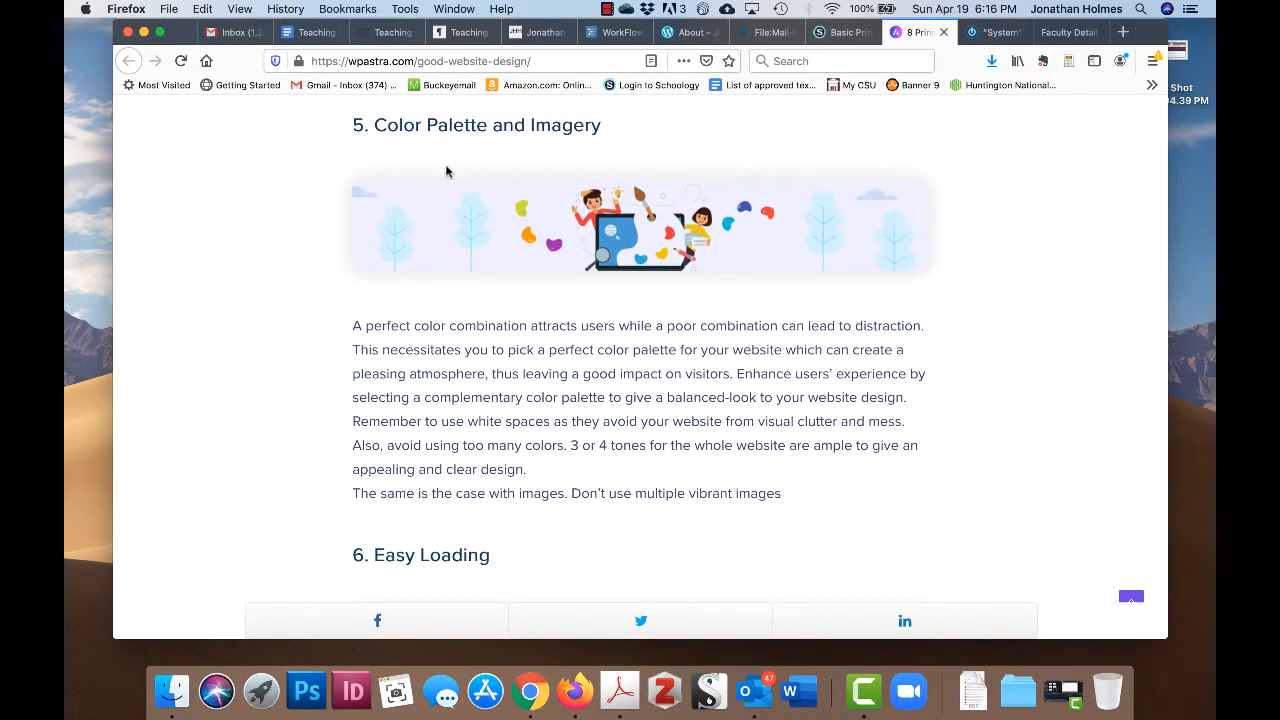
scroll(953, 461, "down", 2)
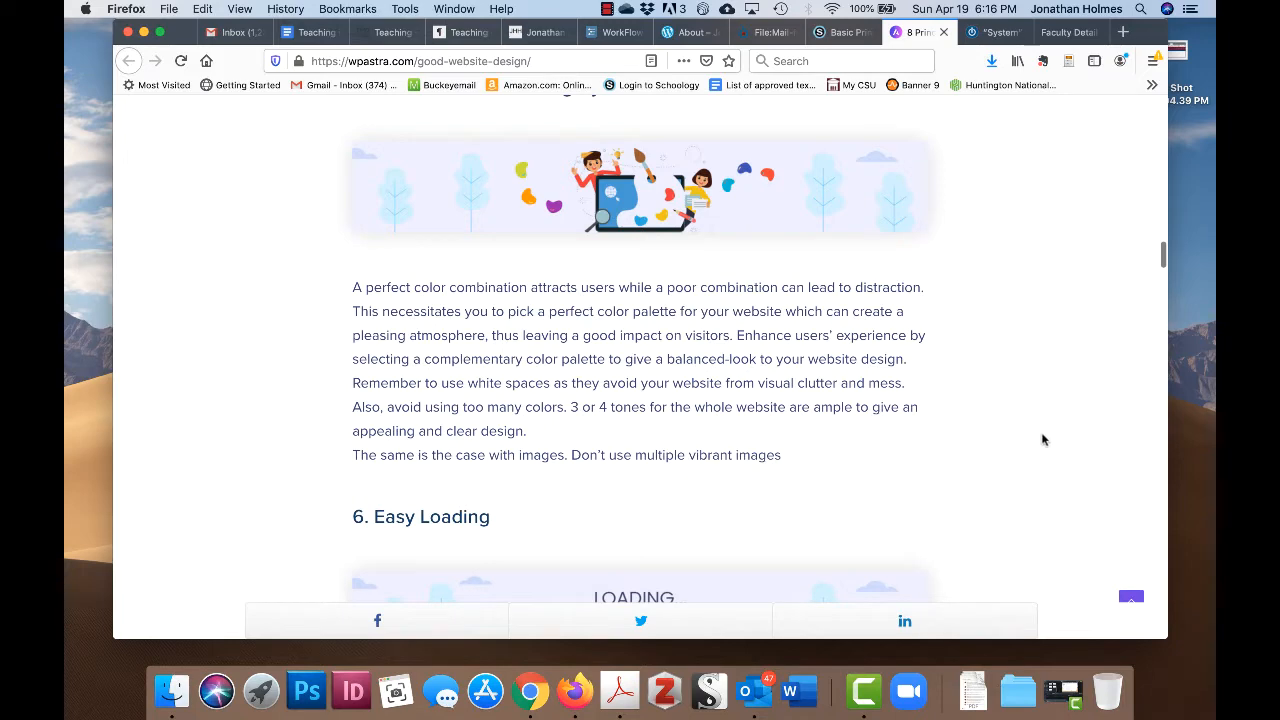
- Read sections 6 Easy Loading, 7 Easy Navigation and 8 Communication down to 'To Wrap It Up'
scroll(1042, 440, "down", 2)
scroll(1023, 283, "down", 2)
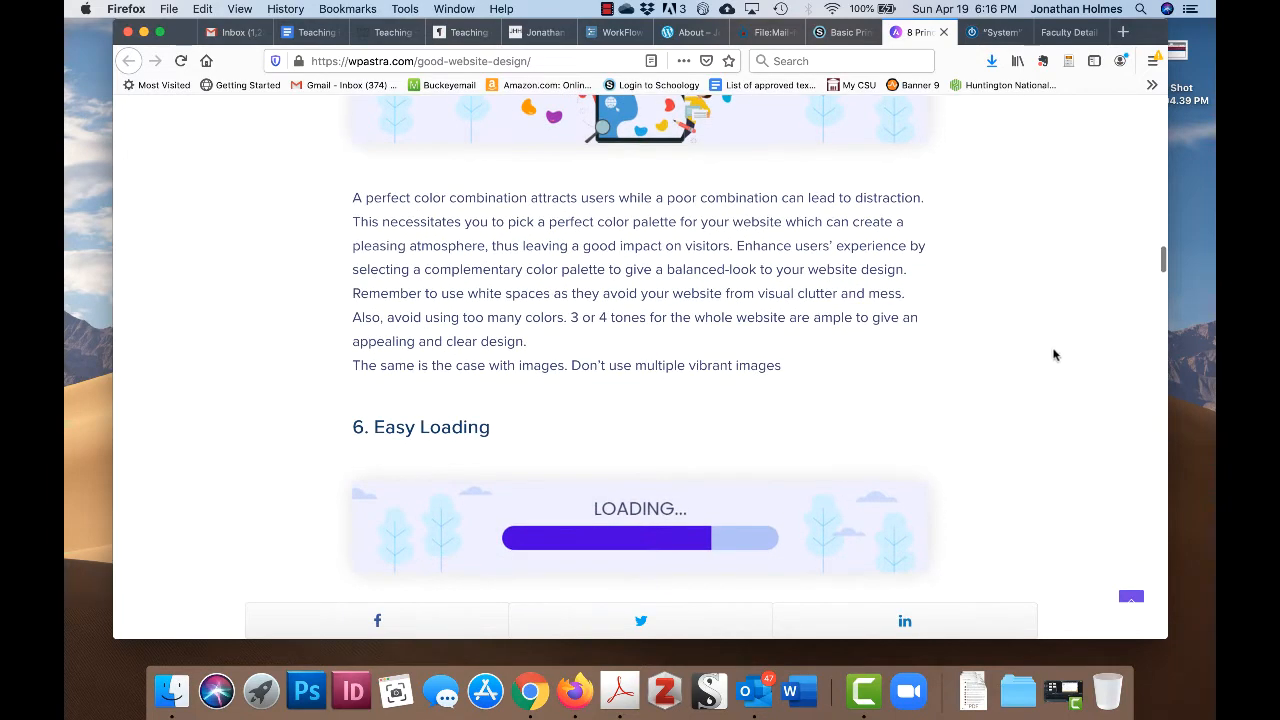
scroll(1051, 331, "down", 10)
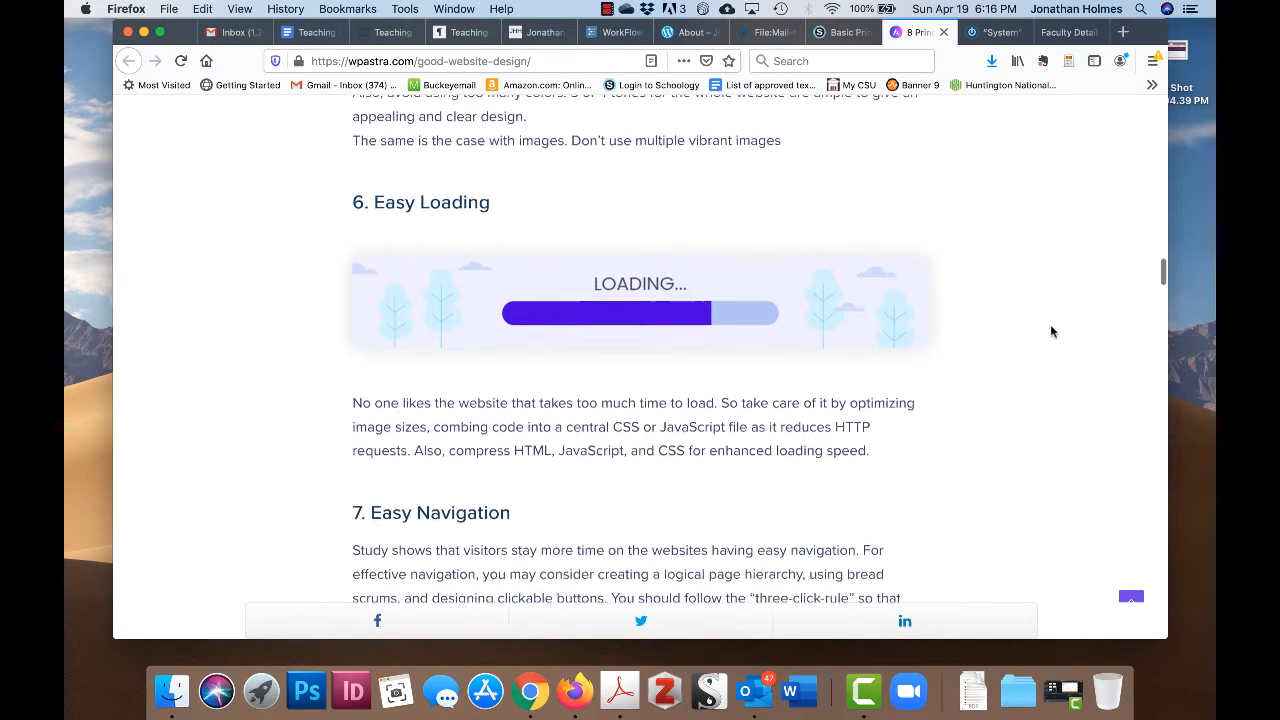
scroll(1050, 331, "up", 1)
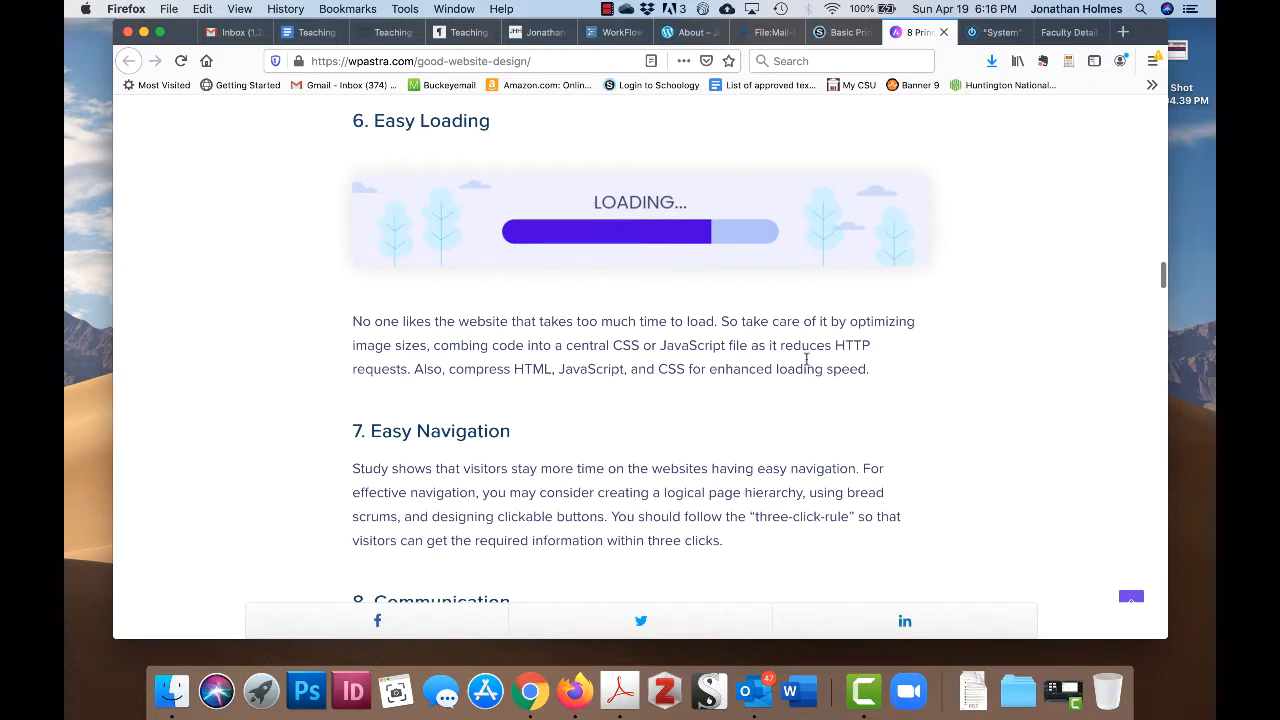
scroll(914, 408, "up", 1)
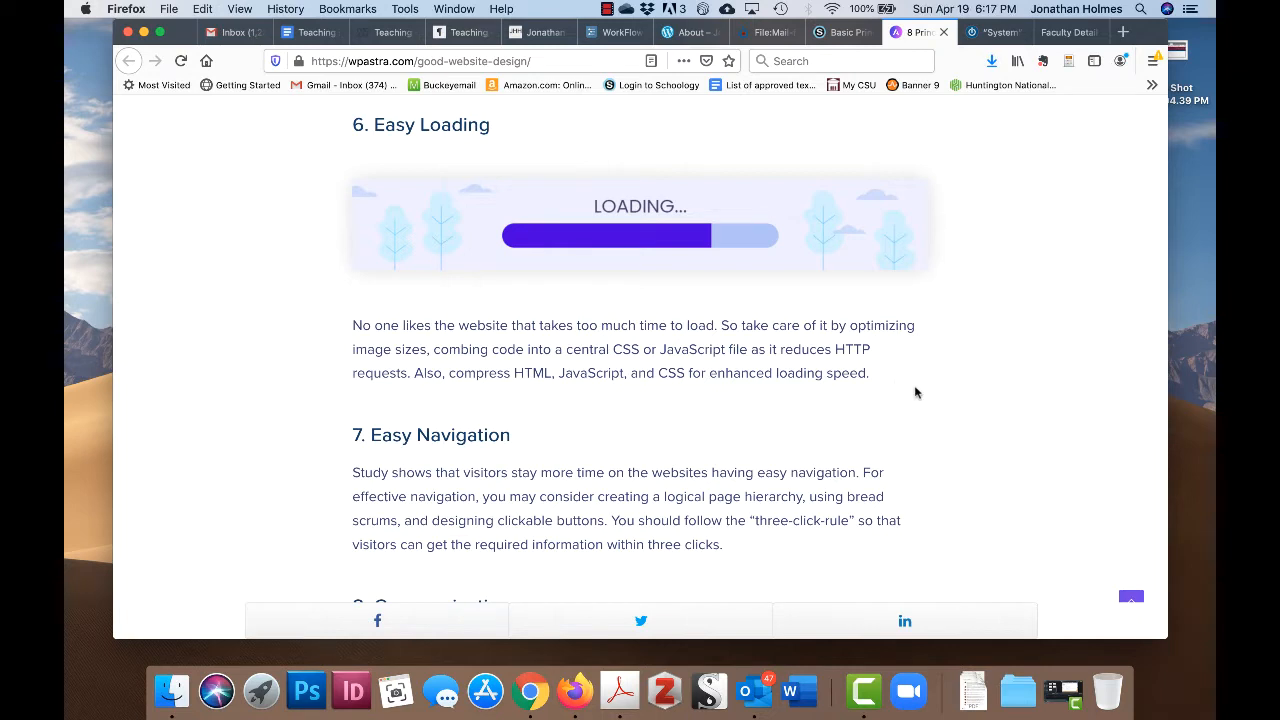
scroll(914, 388, "down", 1)
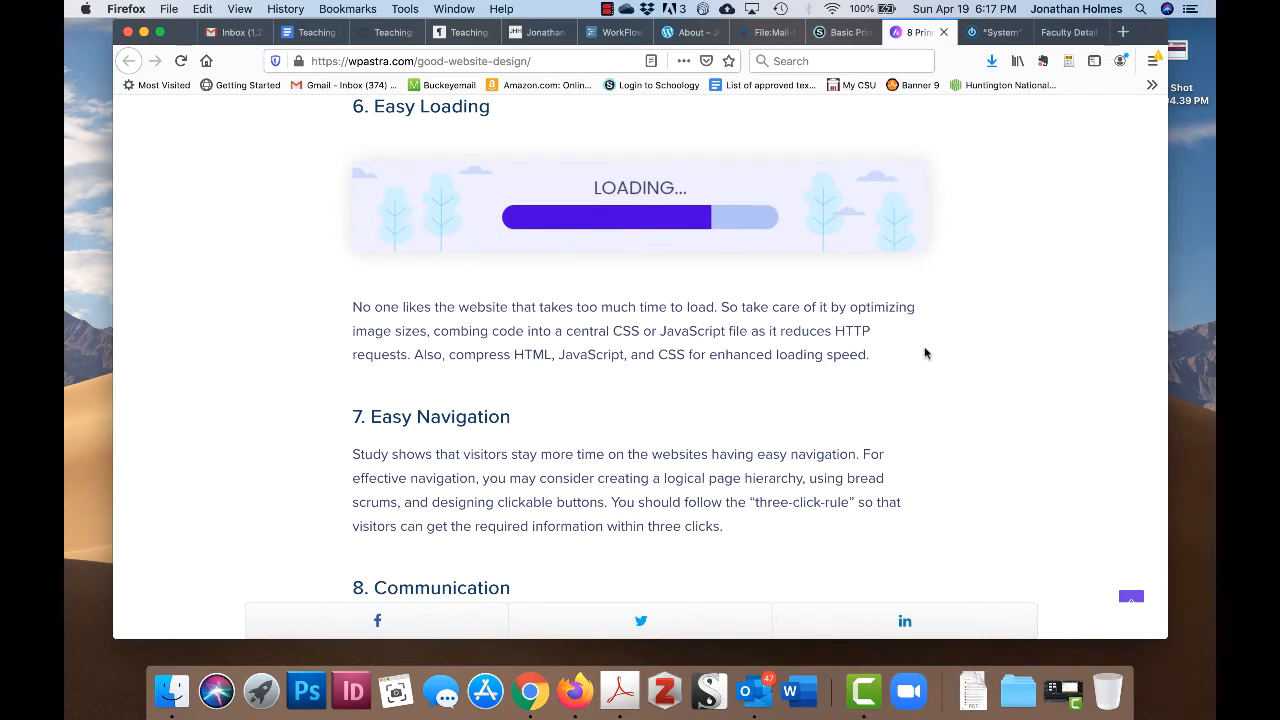
scroll(926, 371, "up", 1)
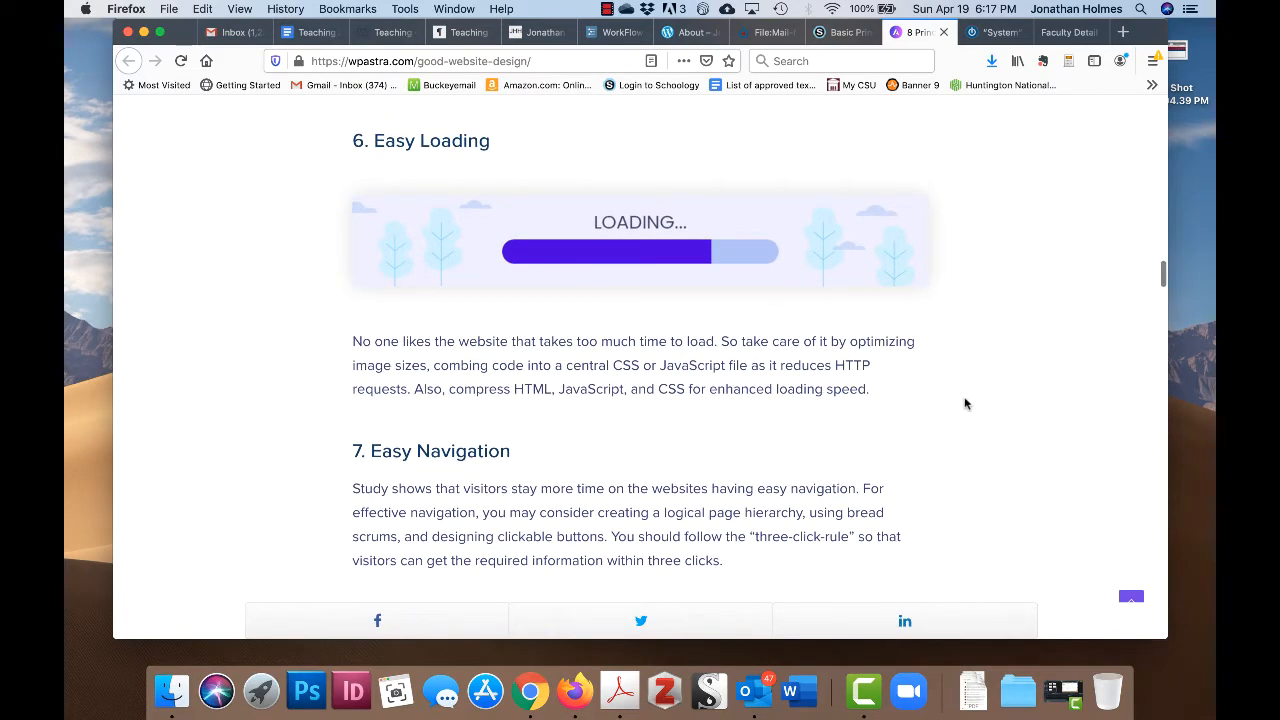
scroll(966, 395, "down", 1)
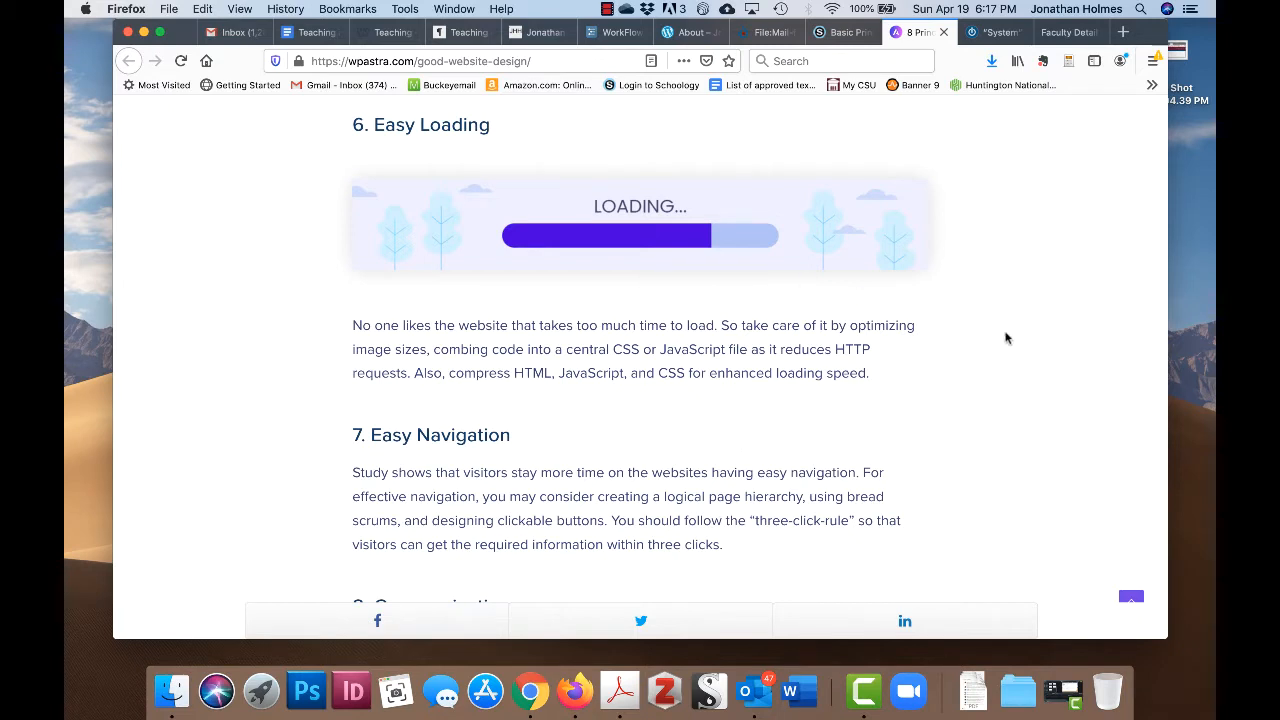
scroll(1006, 338, "down", 1)
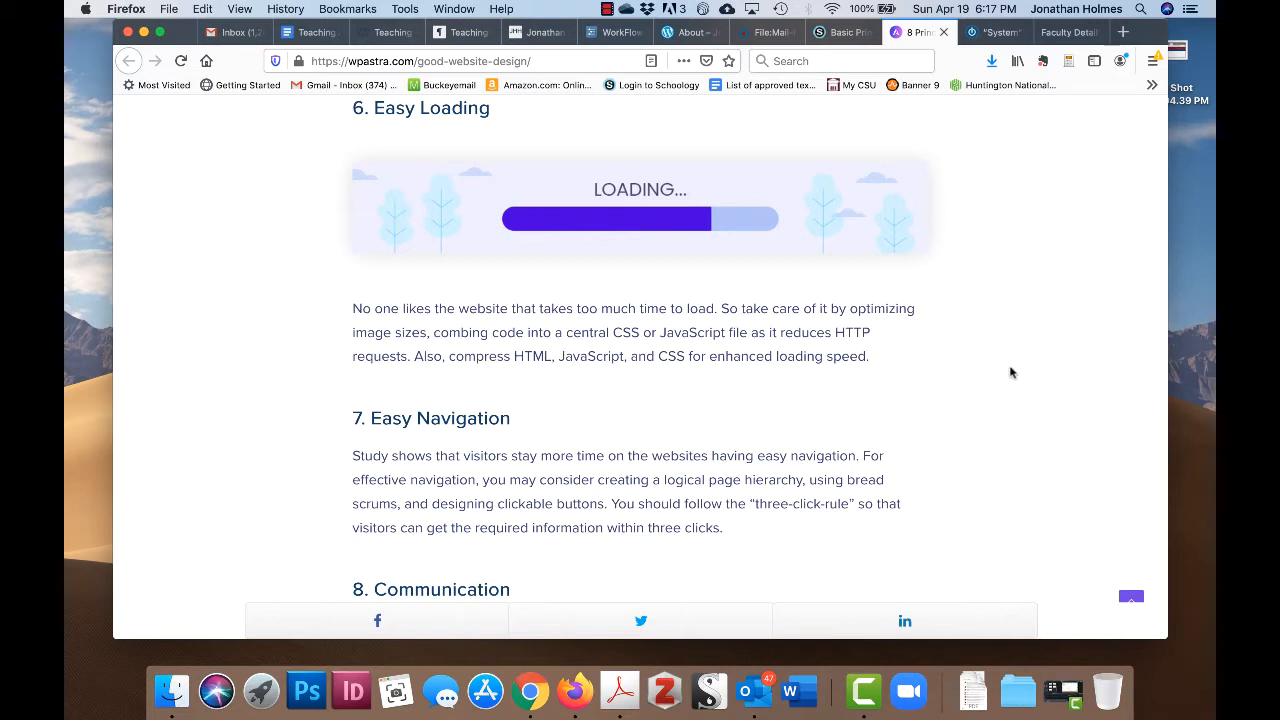
scroll(1012, 371, "down", 2)
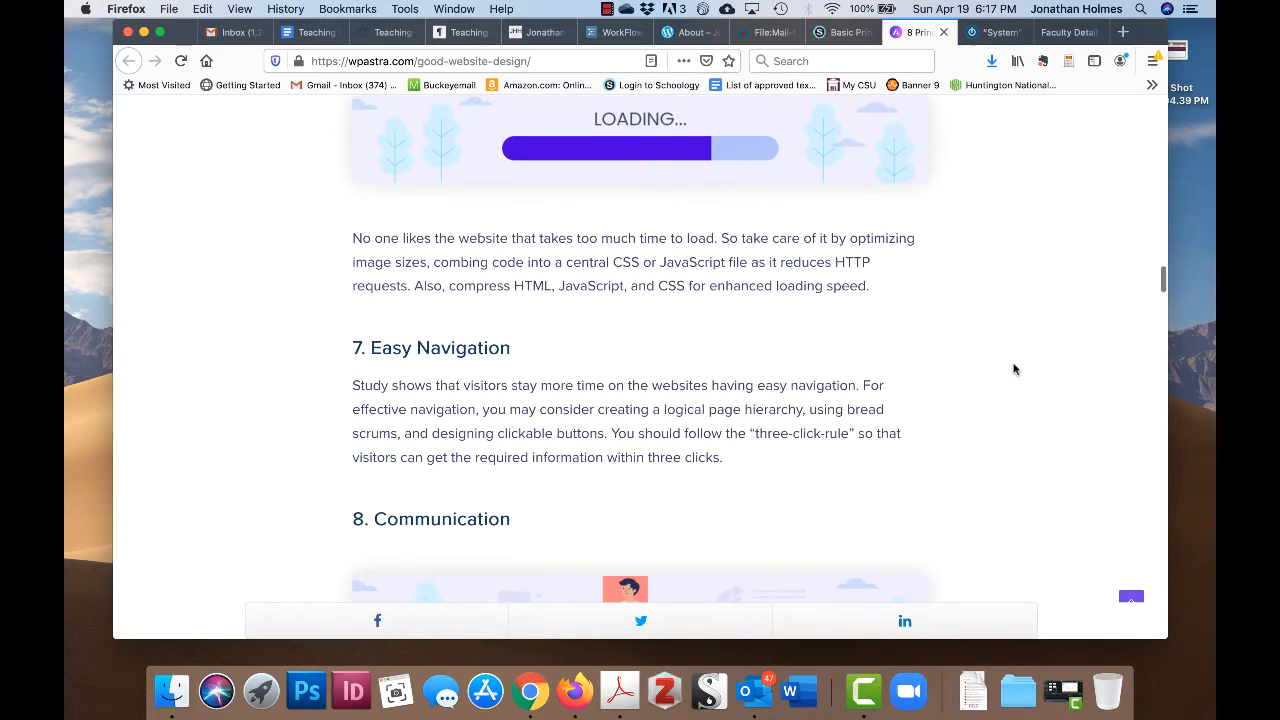
scroll(995, 322, "down", 2)
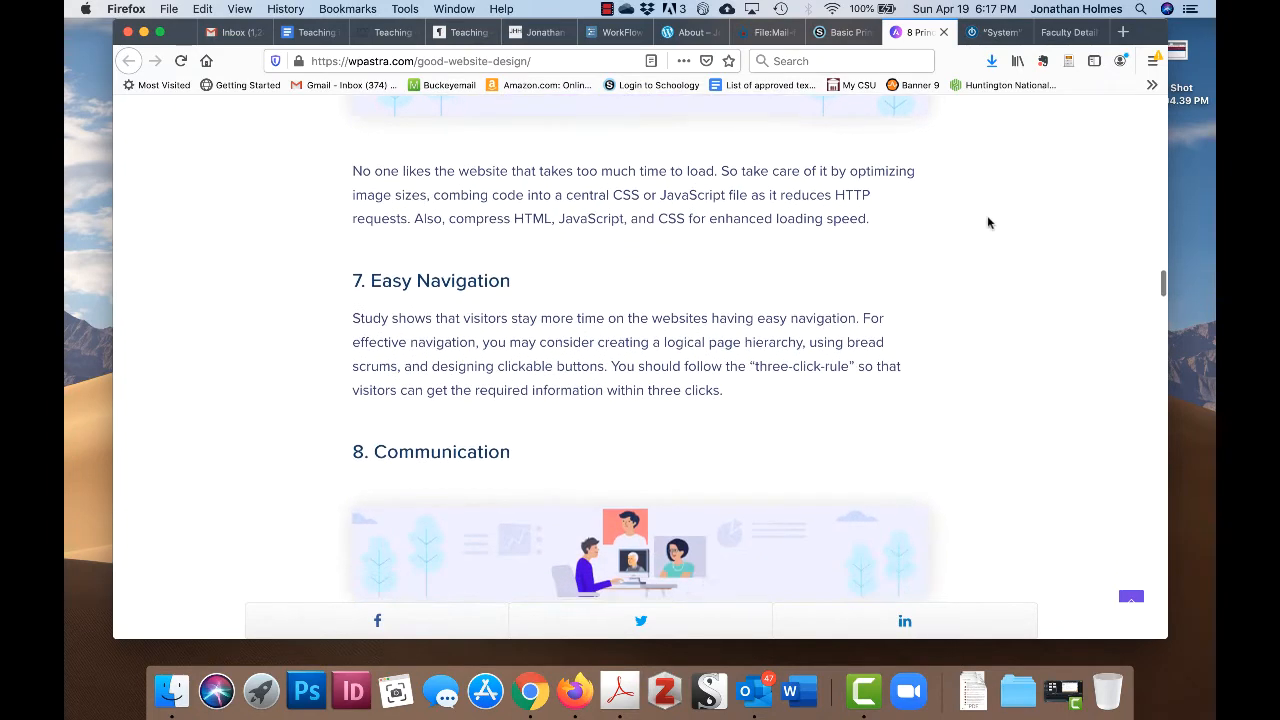
scroll(987, 222, "down", 1)
scroll(990, 235, "down", 1)
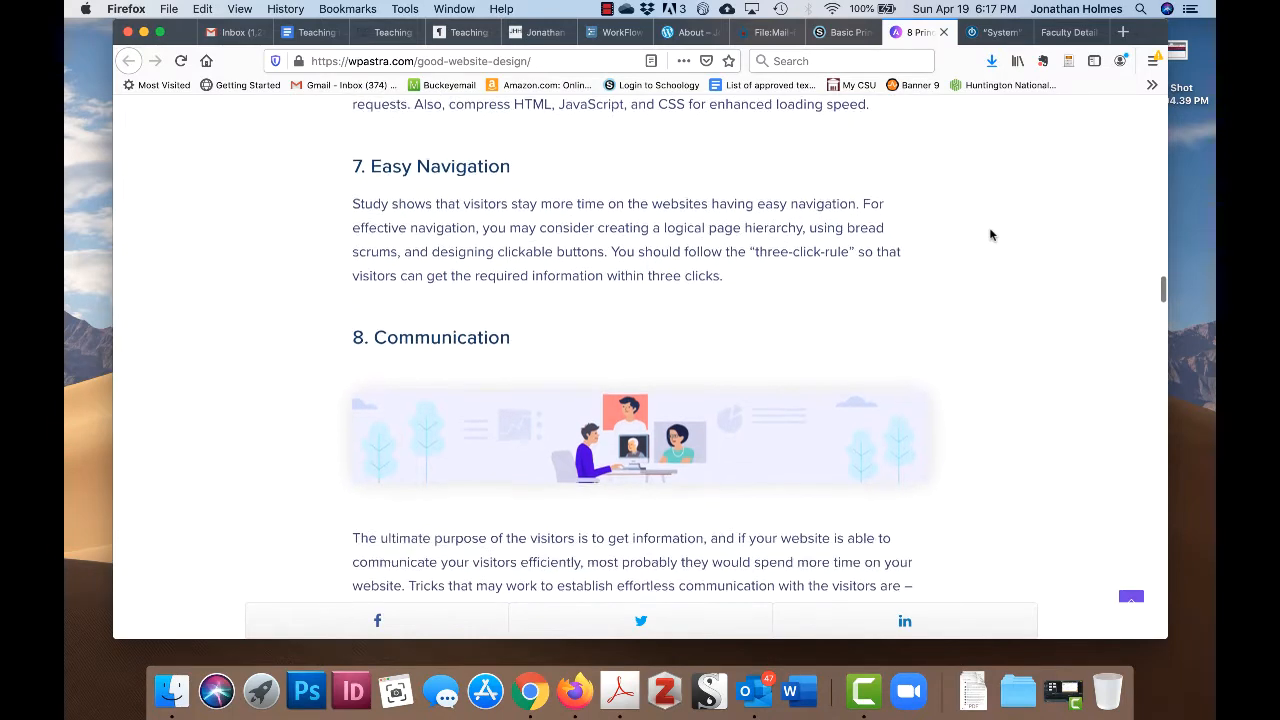
scroll(992, 236, "down", 1)
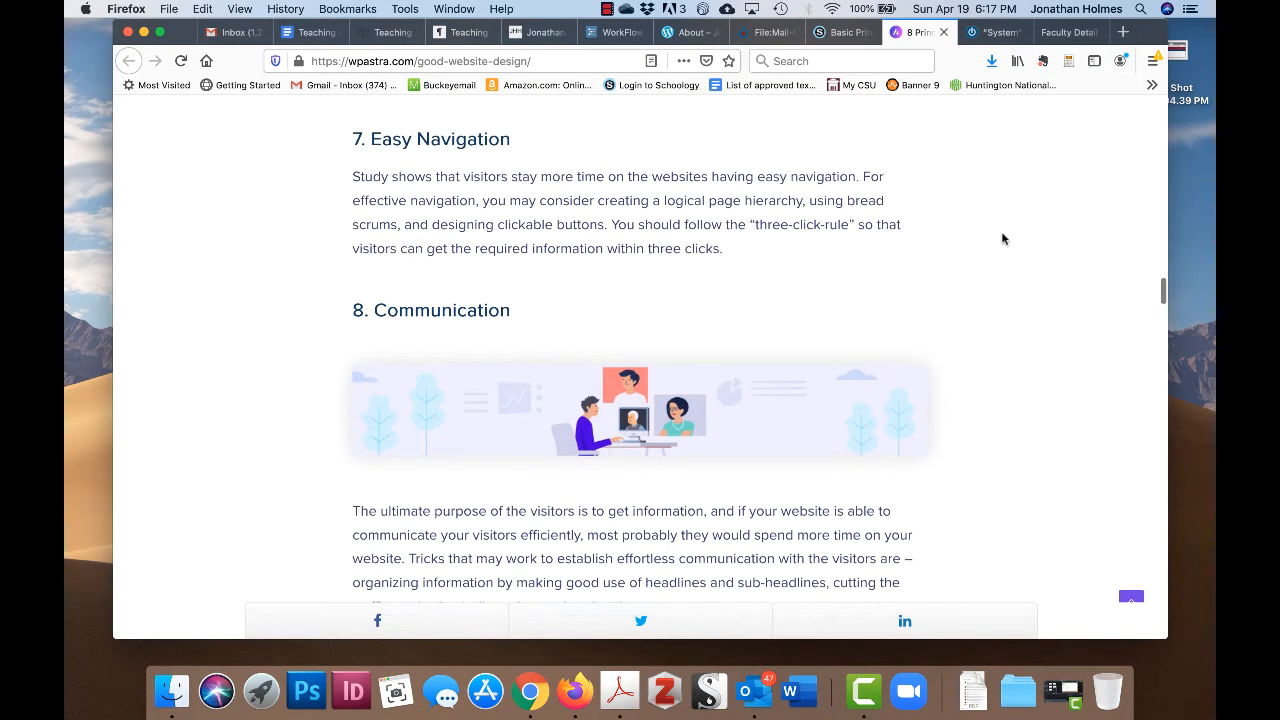
scroll(1010, 242, "up", 5)
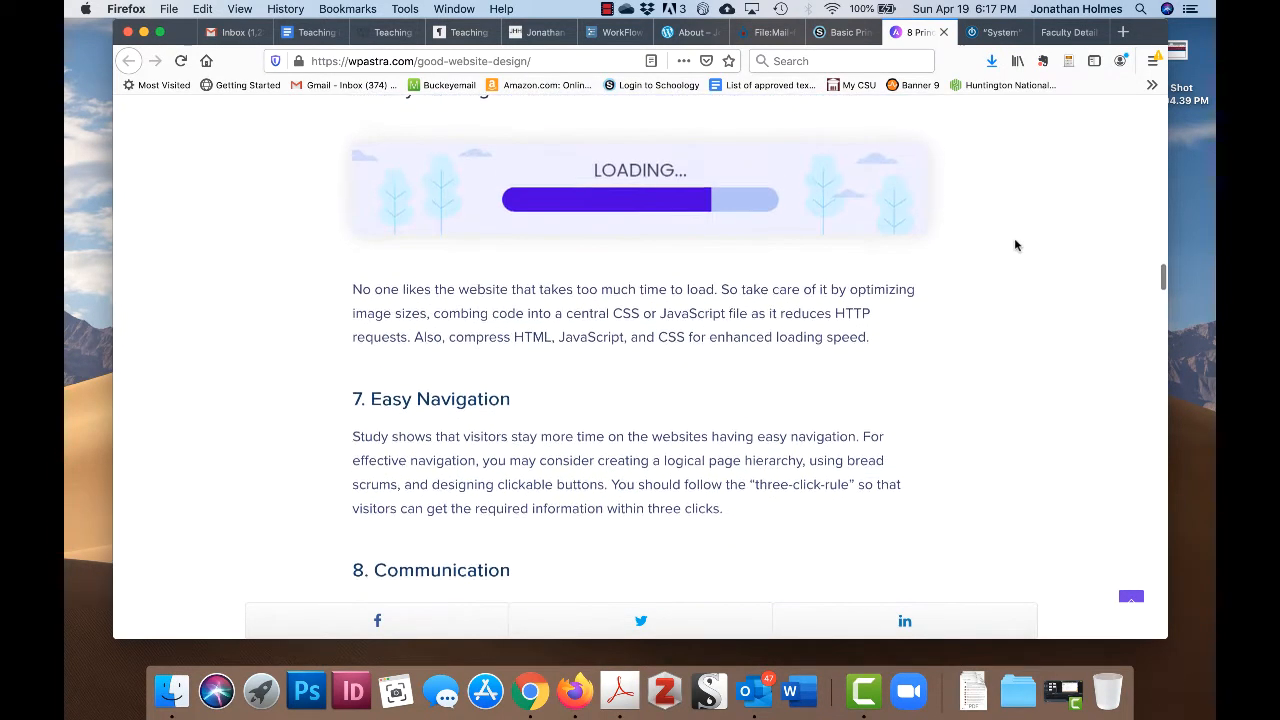
scroll(672, 241, "up", 1)
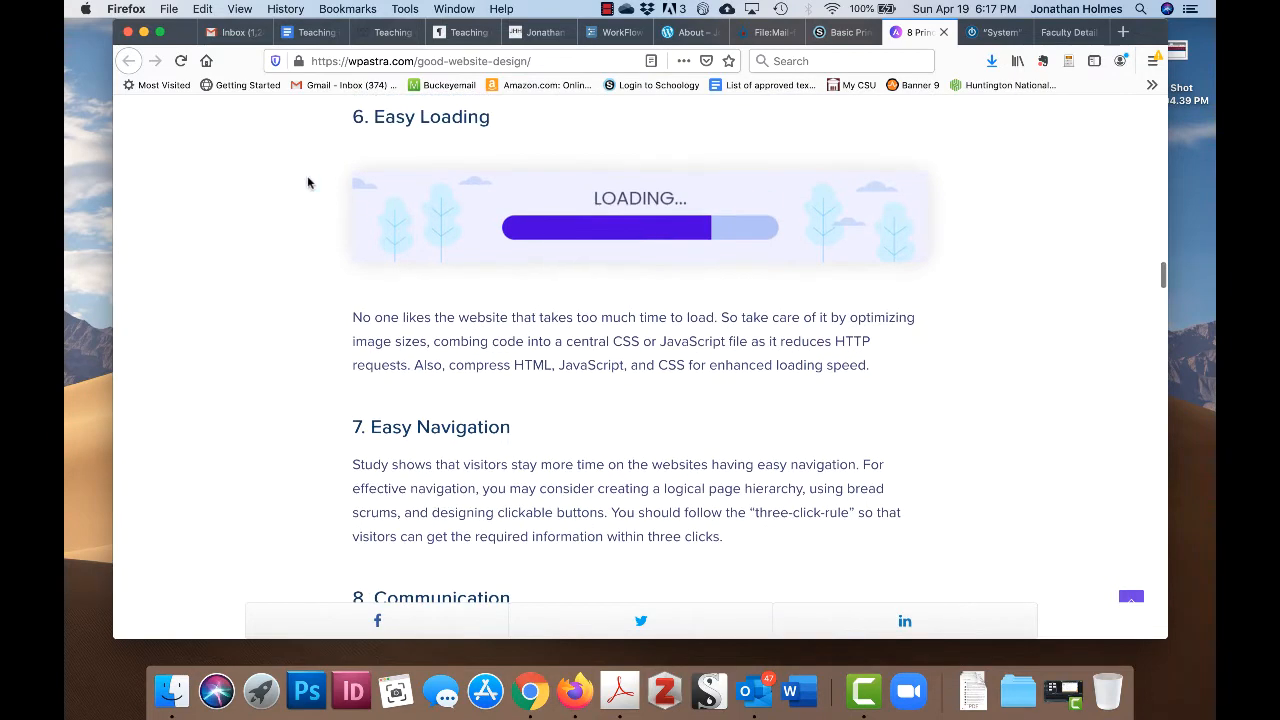
scroll(980, 357, "down", 2)
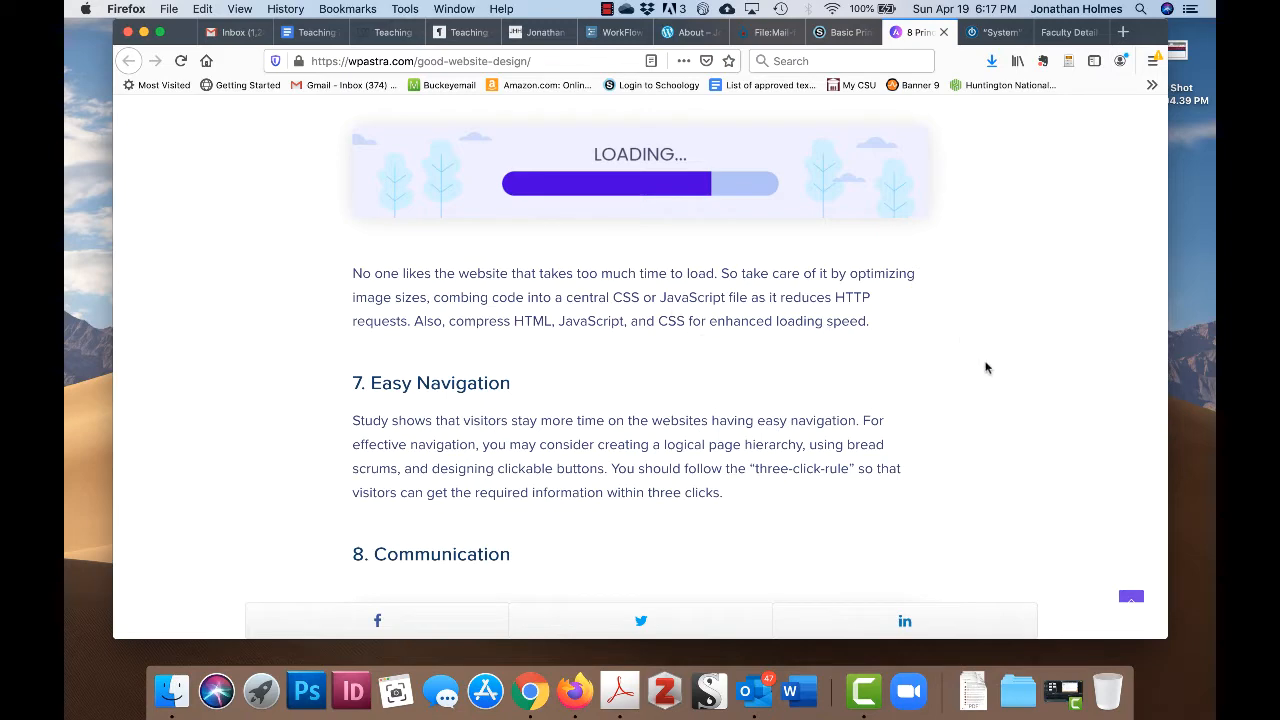
scroll(1034, 397, "down", 3)
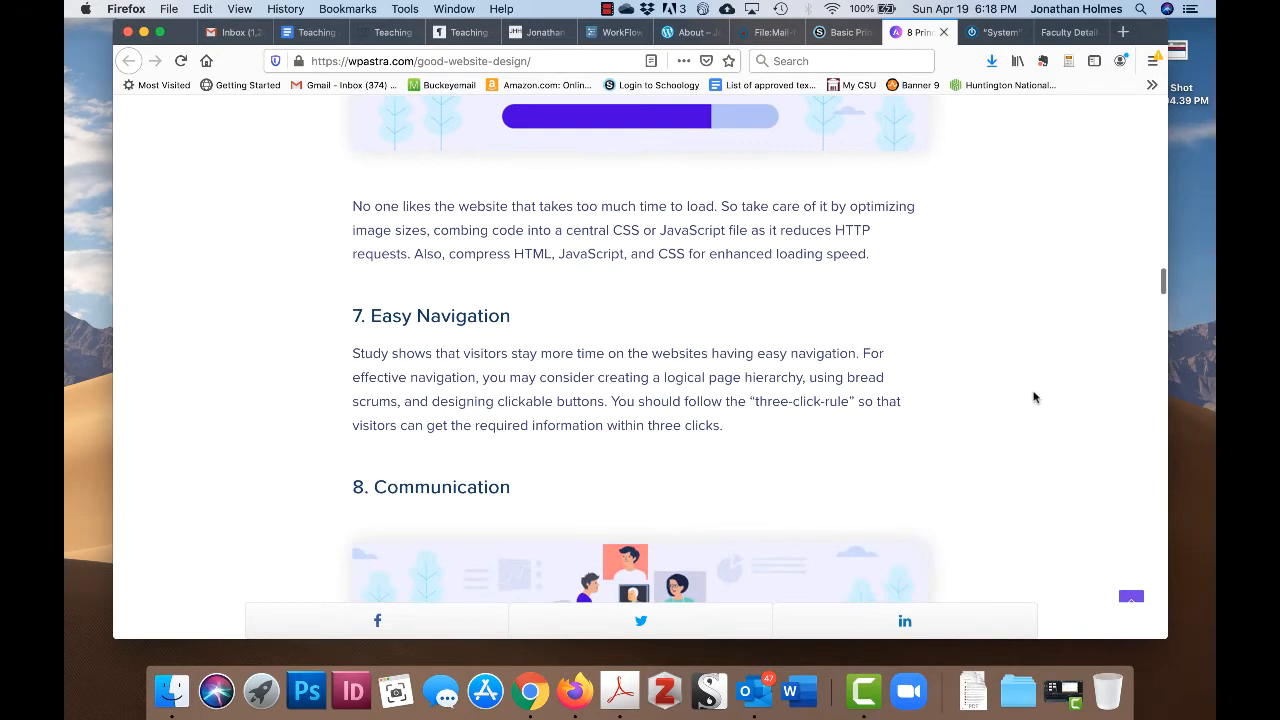
scroll(990, 350, "down", 5)
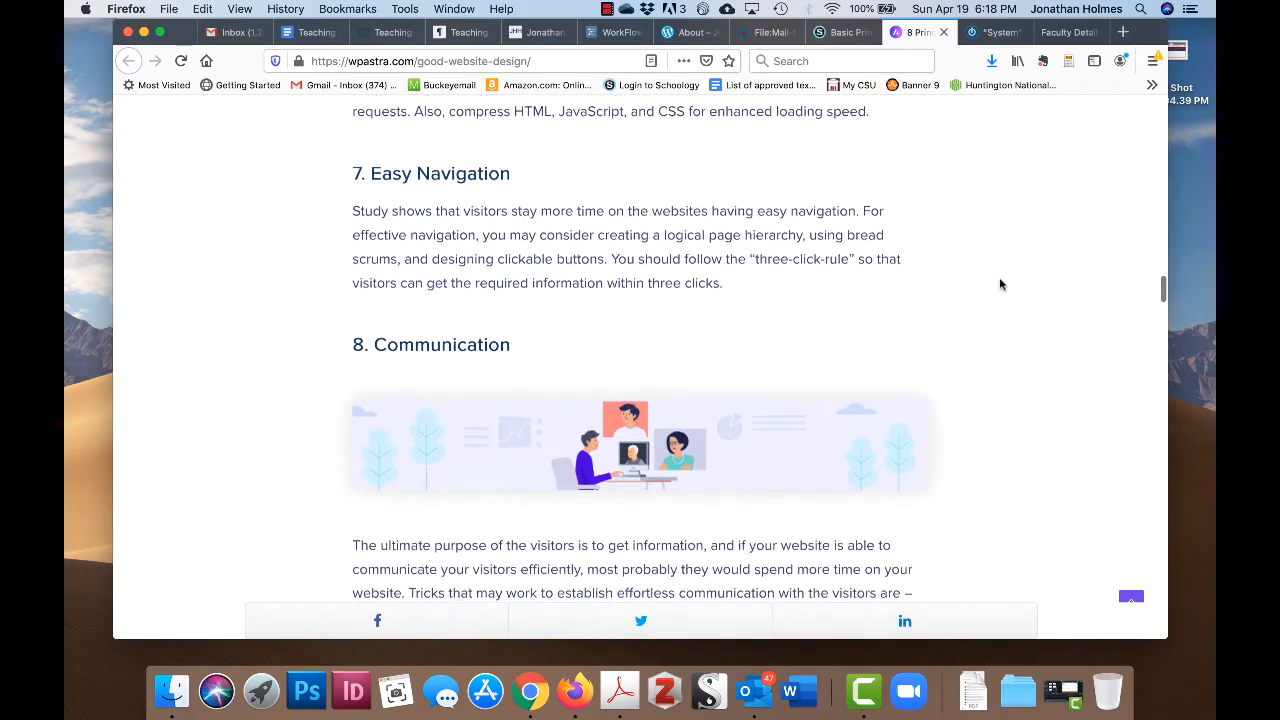
scroll(999, 285, "down", 3)
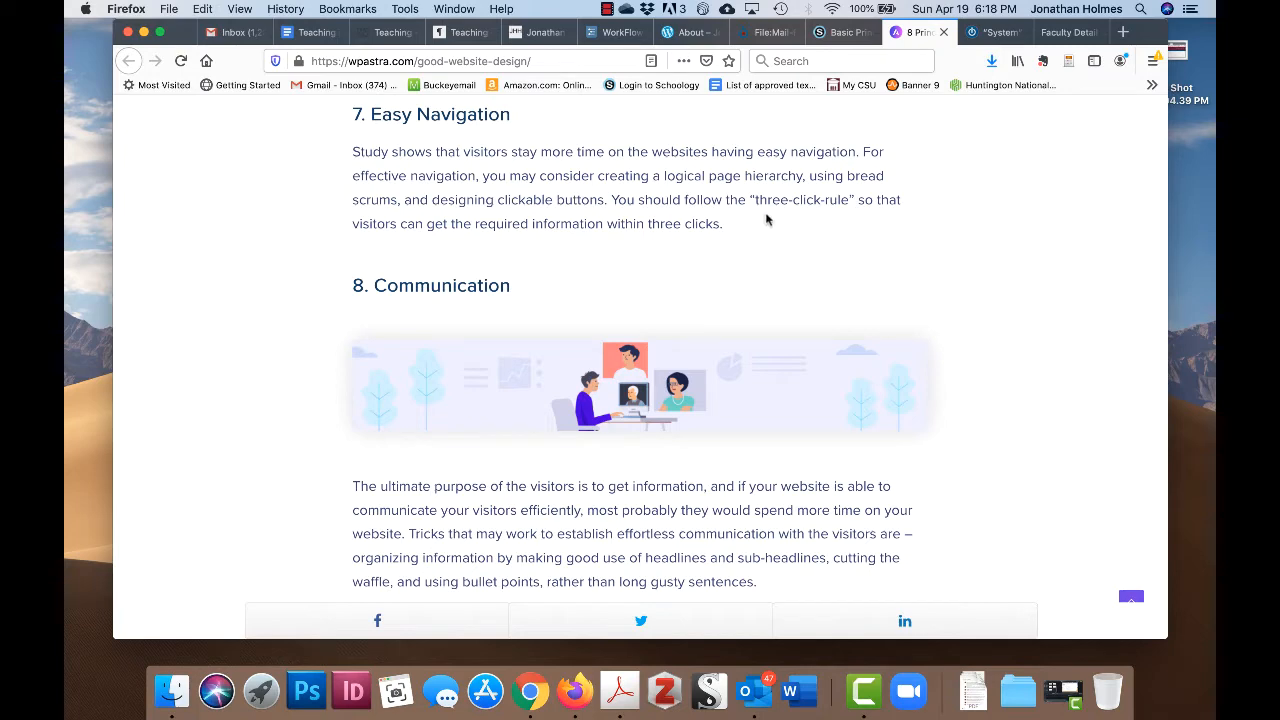
scroll(942, 229, "down", 1)
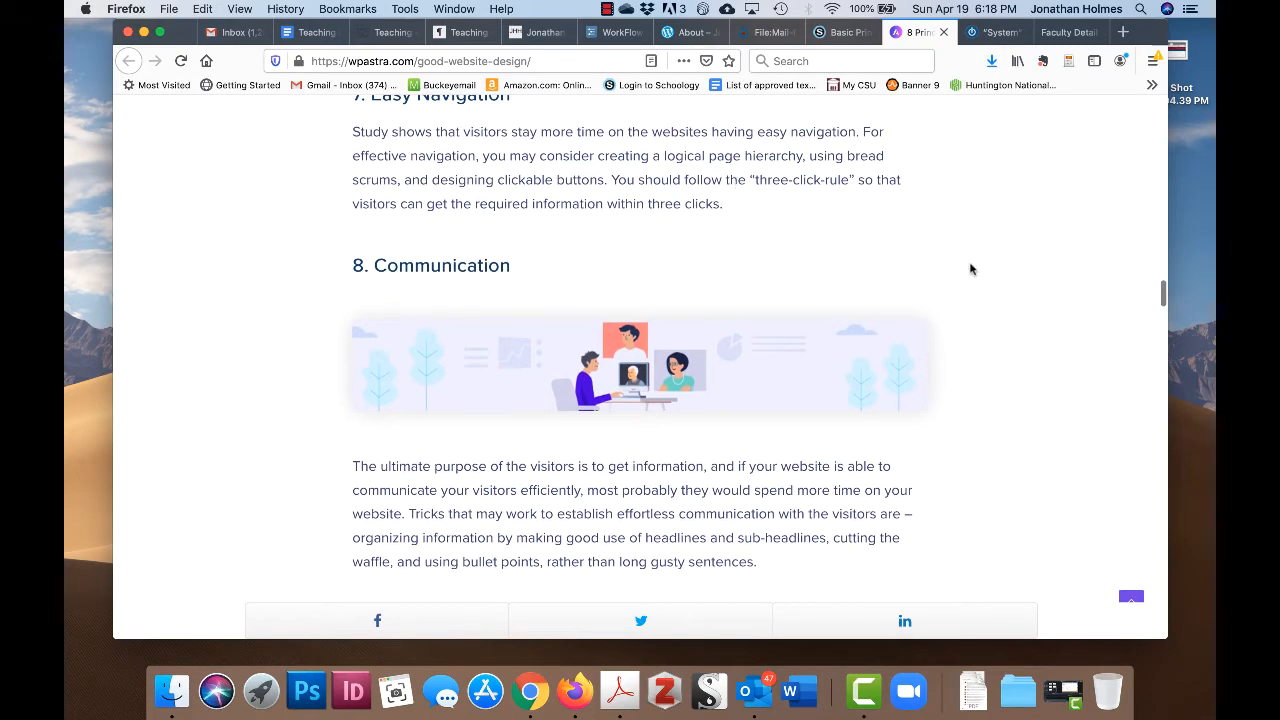
scroll(970, 269, "down", 3)
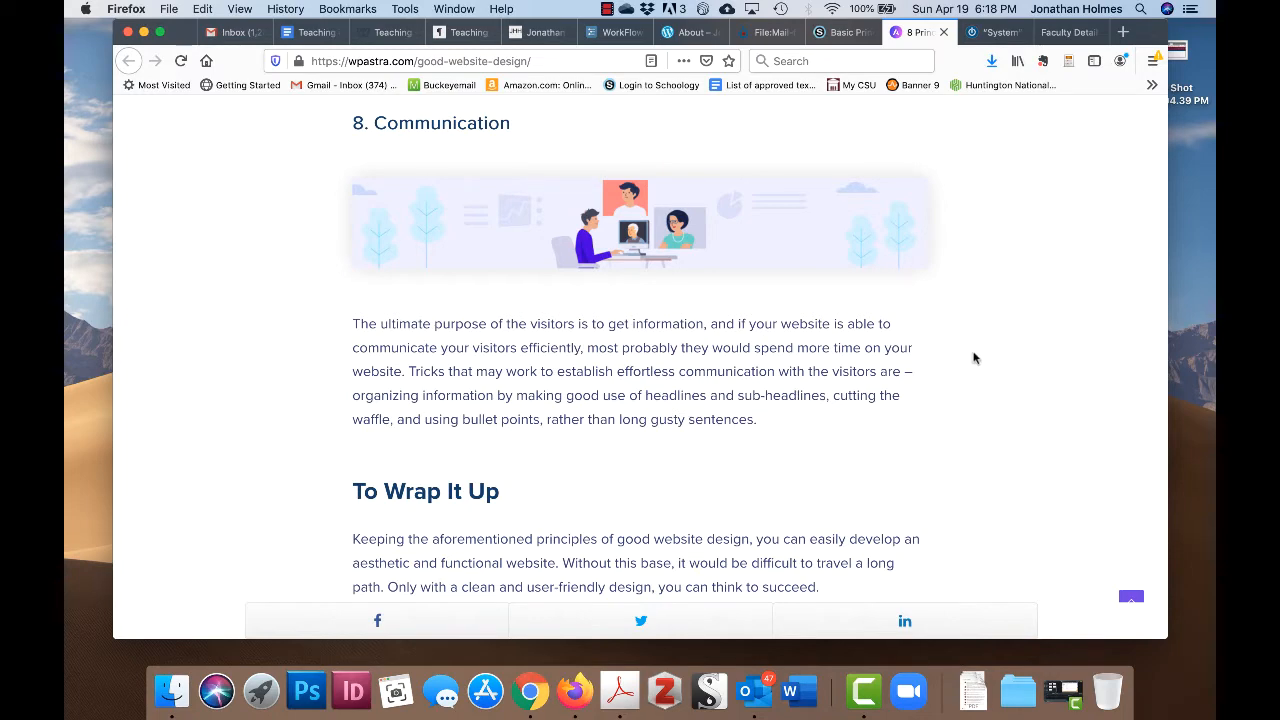
scroll(997, 356, "down", 3)
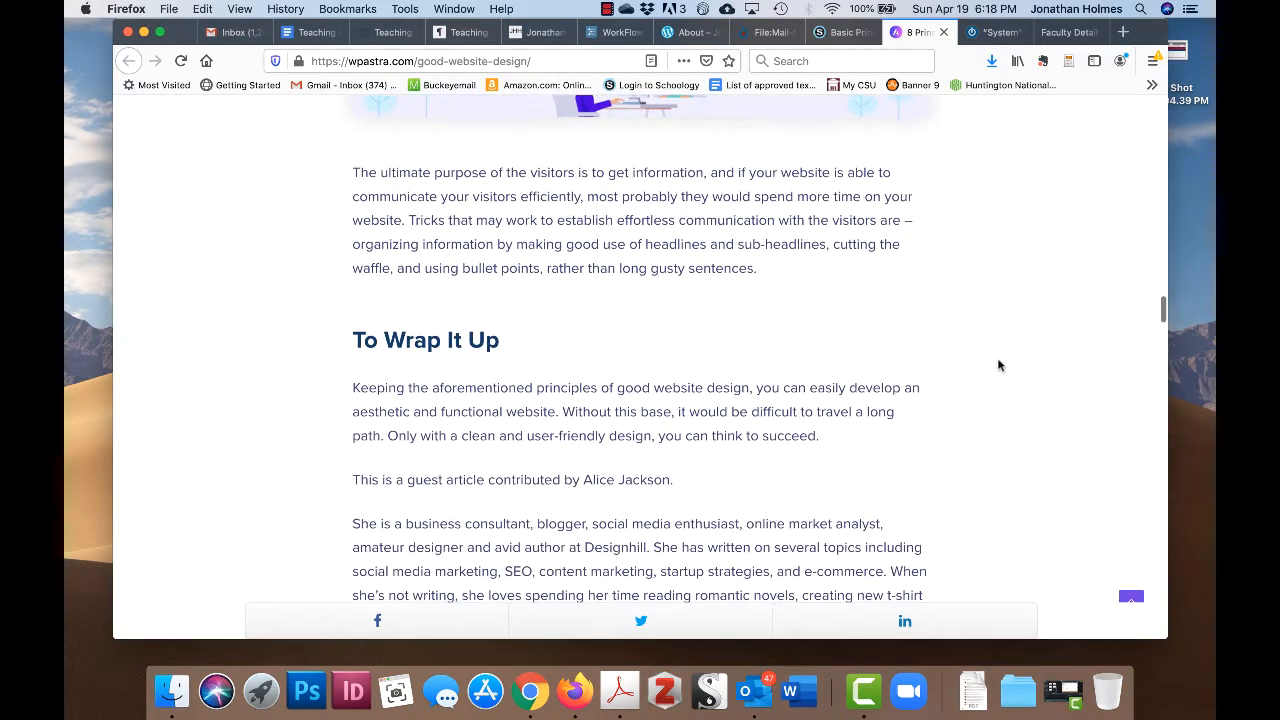
scroll(1006, 326, "down", 2)
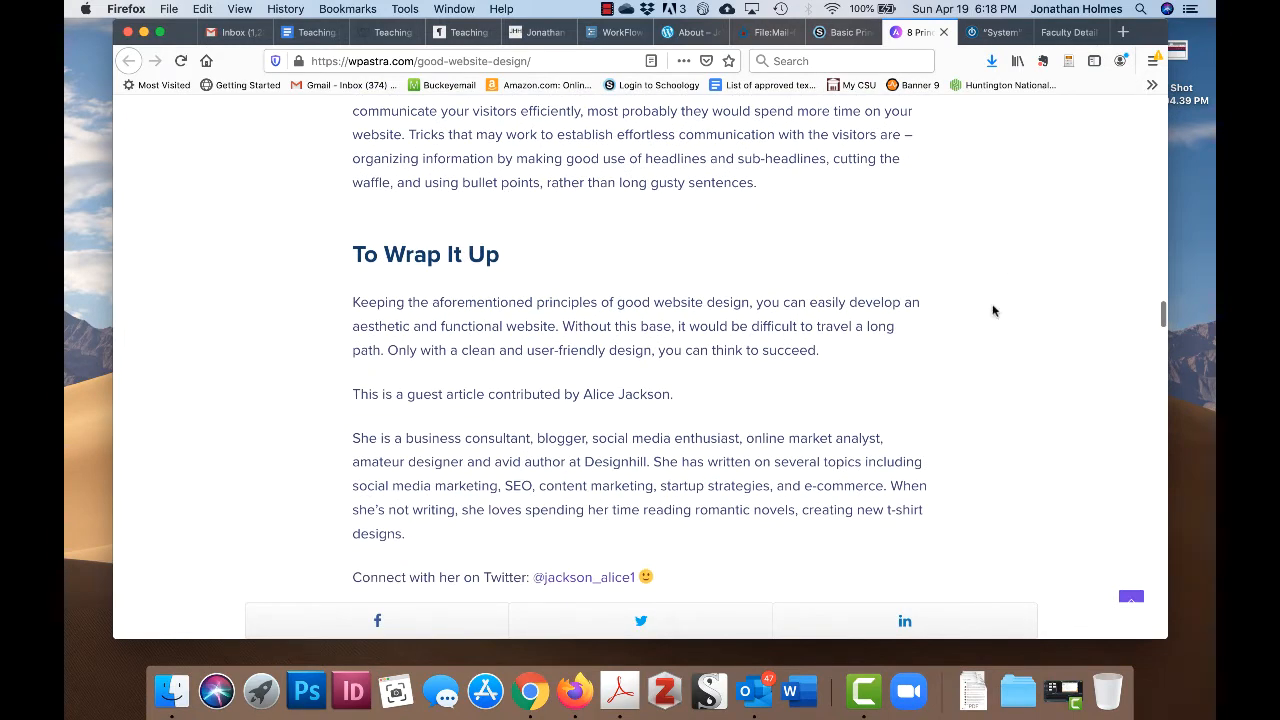
scroll(993, 311, "up", 2)
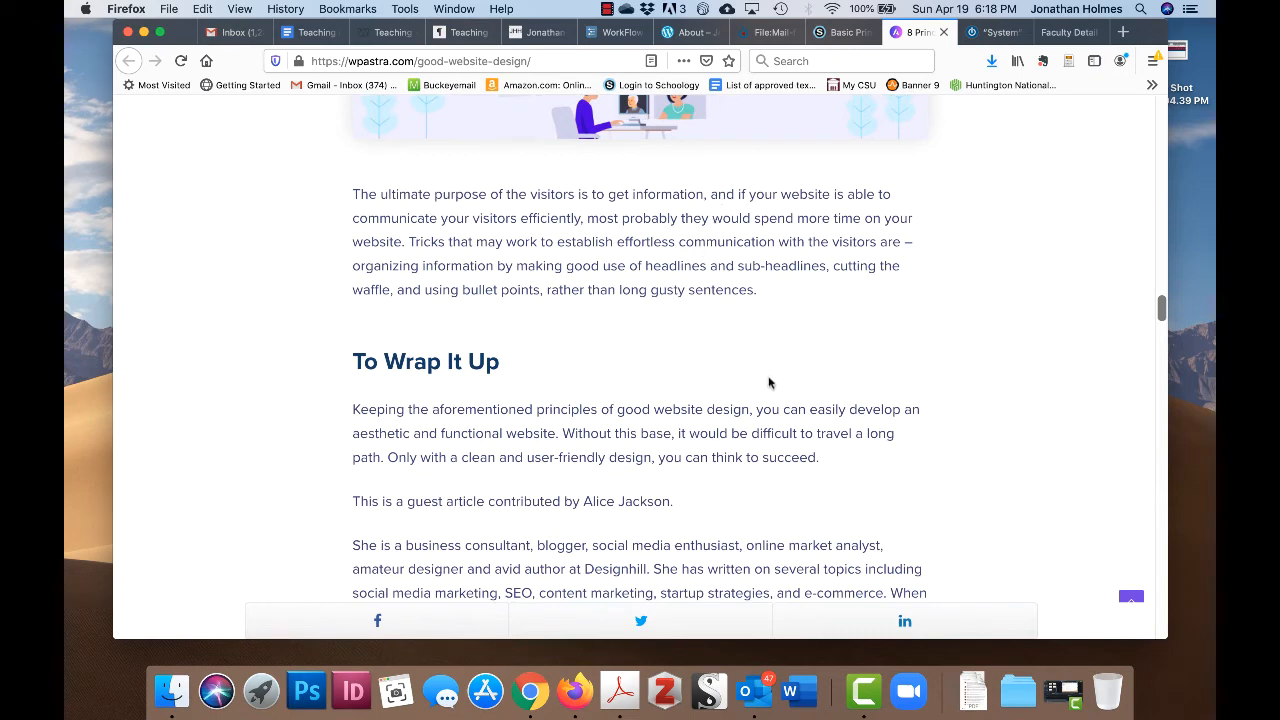
scroll(954, 370, "down", 1)
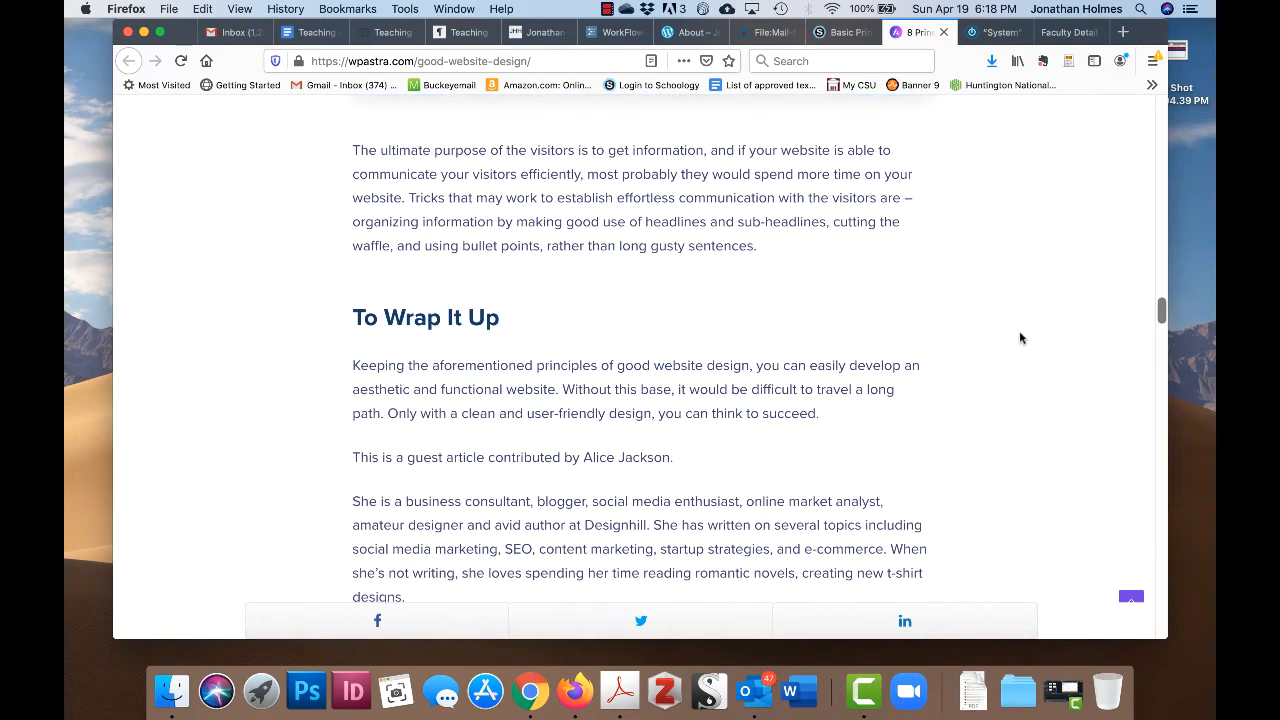
scroll(997, 329, "down", 1)
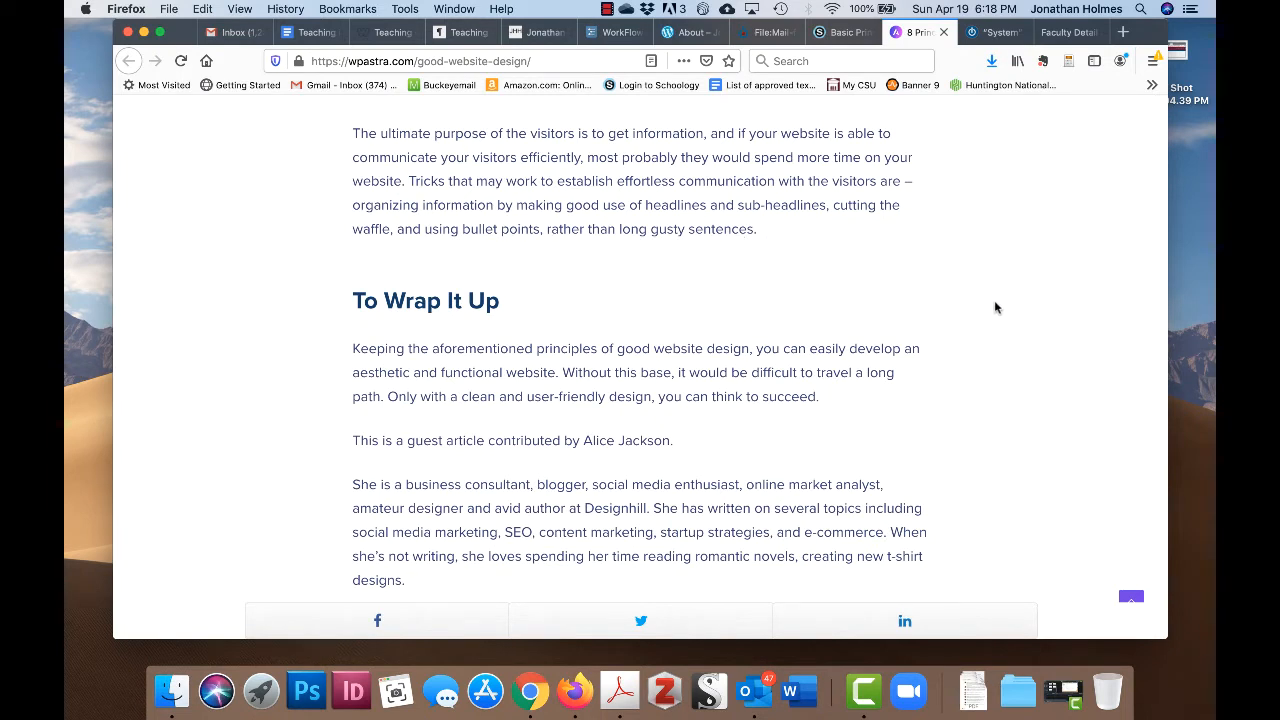
scroll(995, 307, "down", 1)
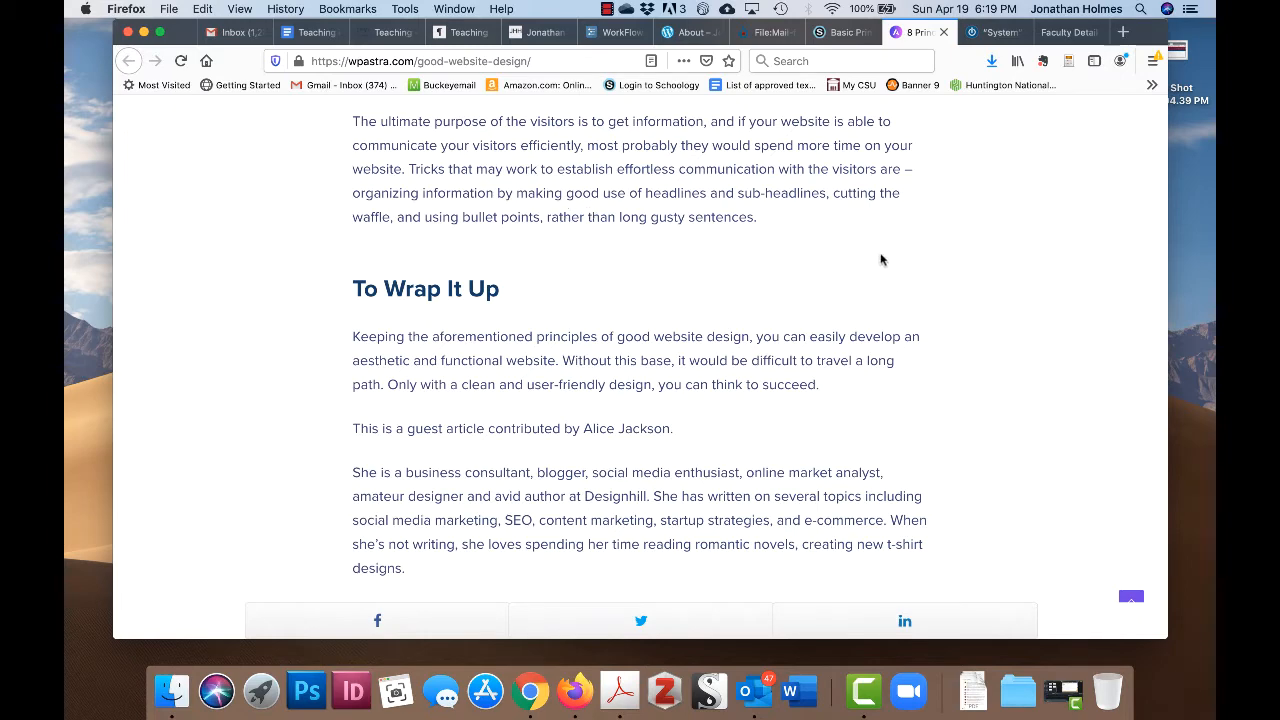
scroll(982, 230, "down", 1)
scroll(982, 230, "up", 1)
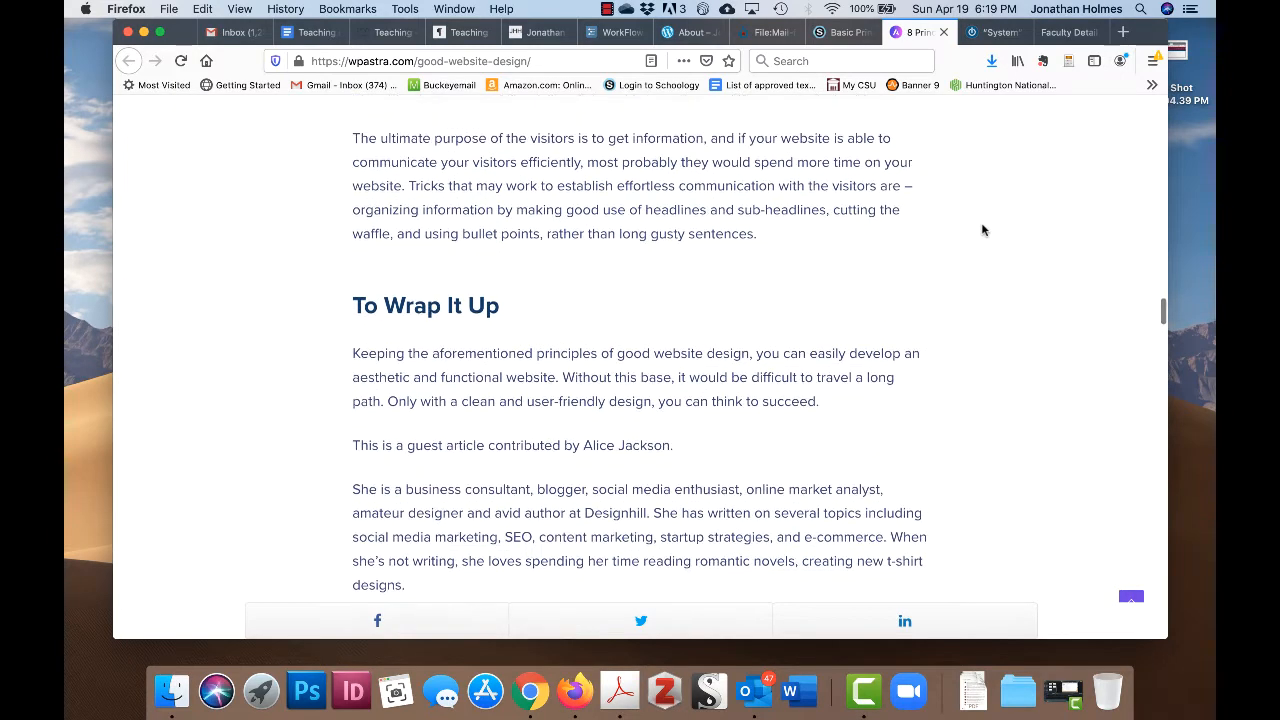
scroll(982, 230, "down", 1)
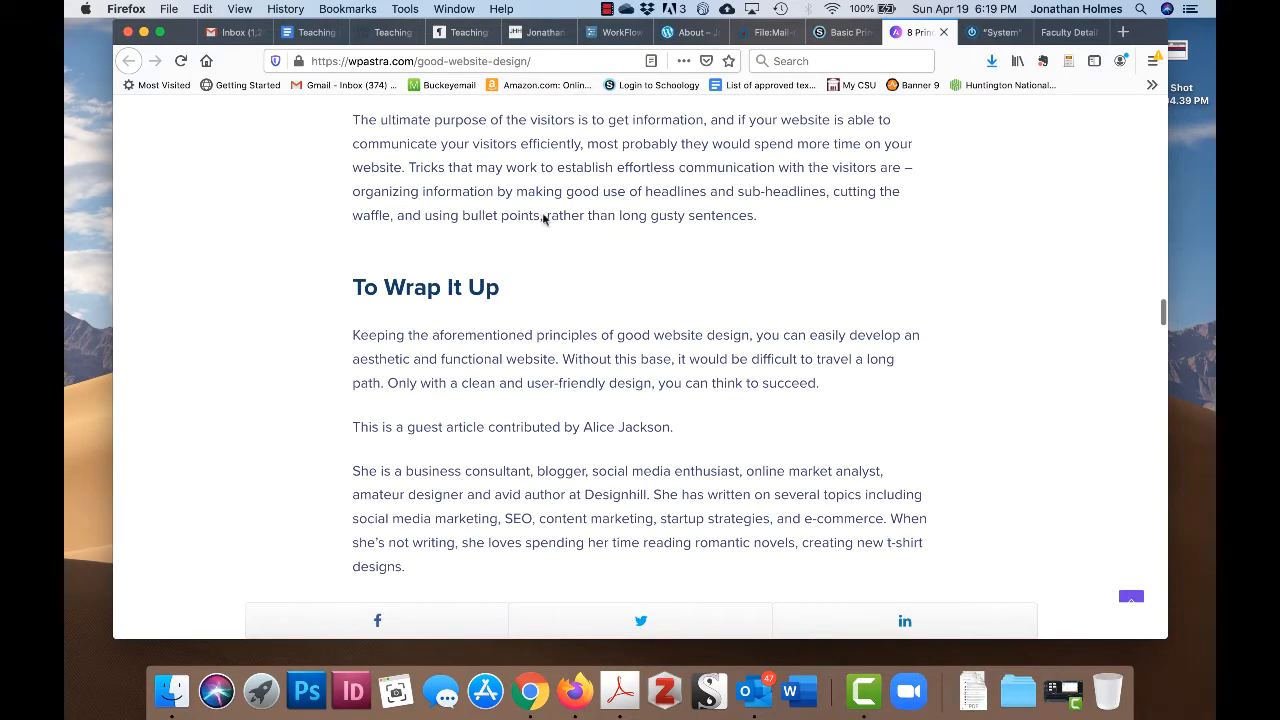
scroll(957, 248, "down", 1)
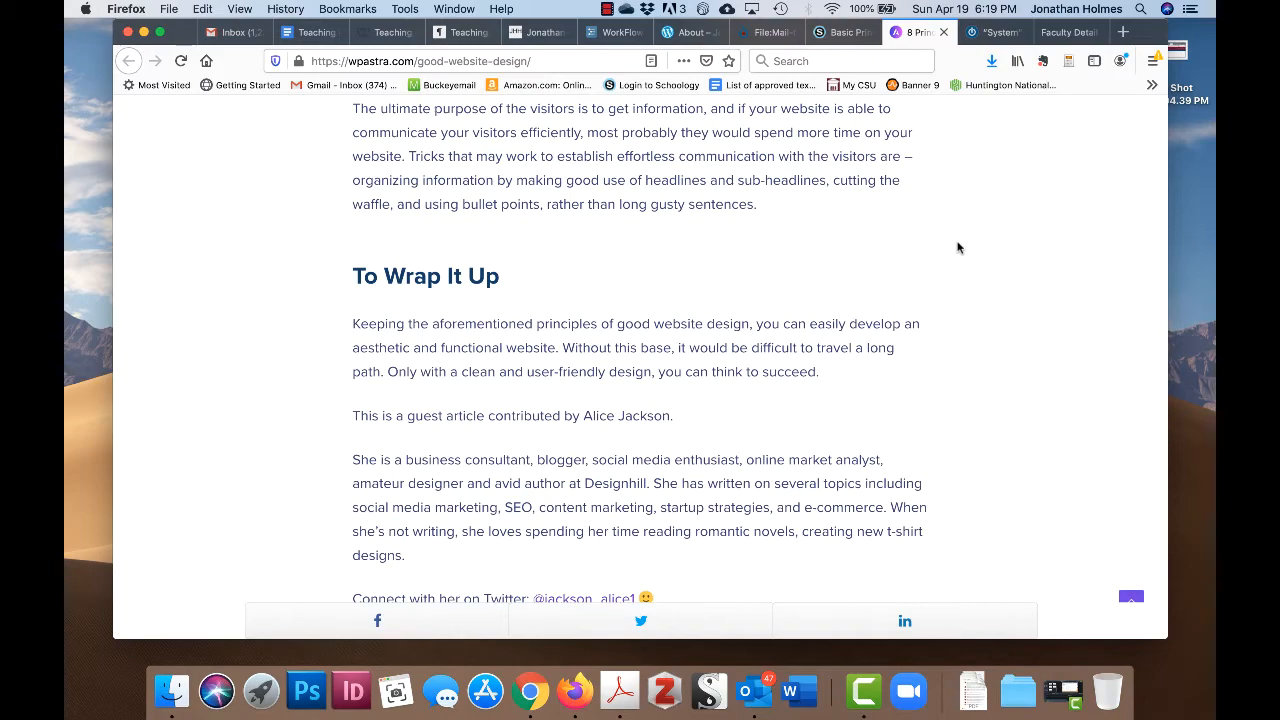
scroll(820, 229, "up", 5)
scroll(820, 229, "down", 8)
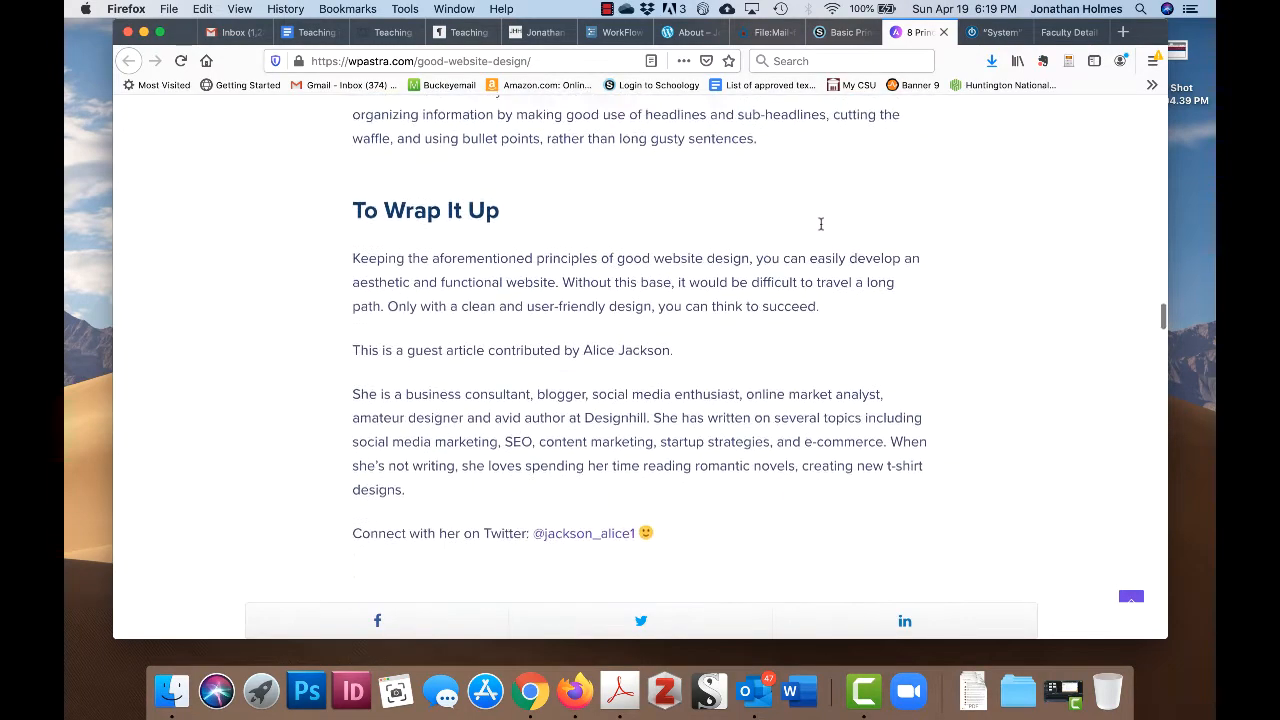
scroll(820, 229, "up", 4)
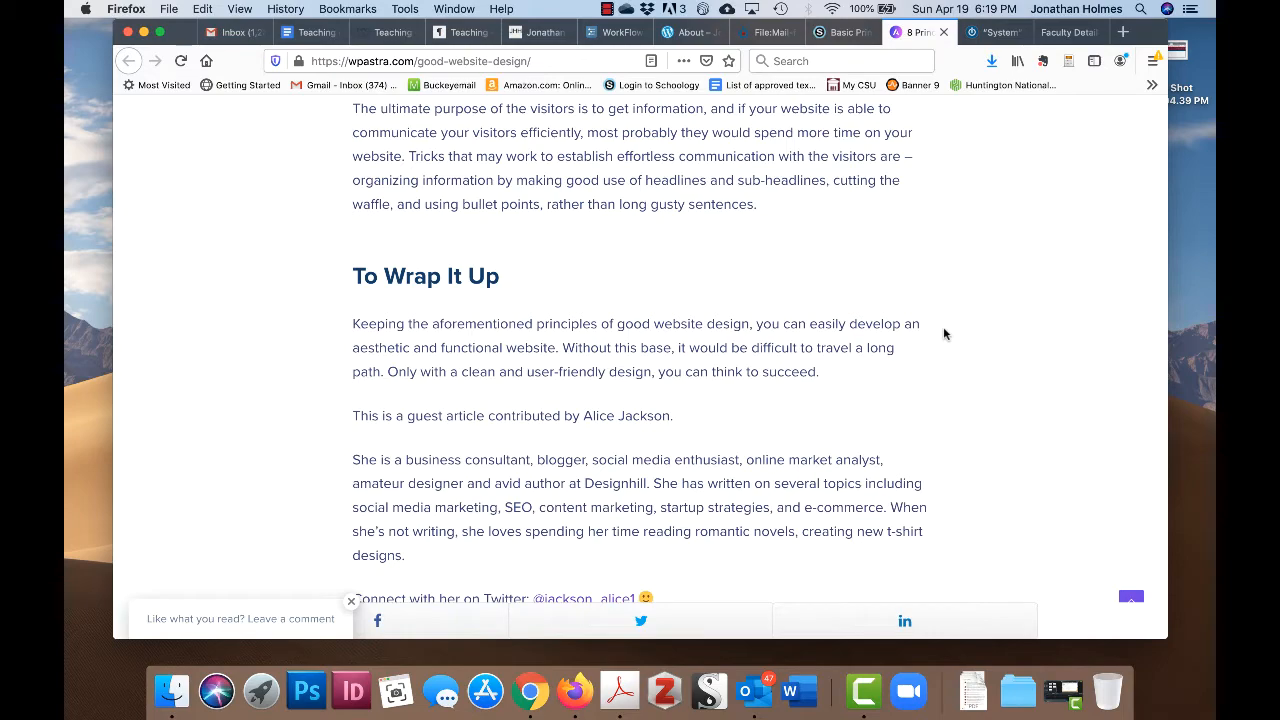
scroll(954, 291, "up", 2)
scroll(955, 293, "up", 7)
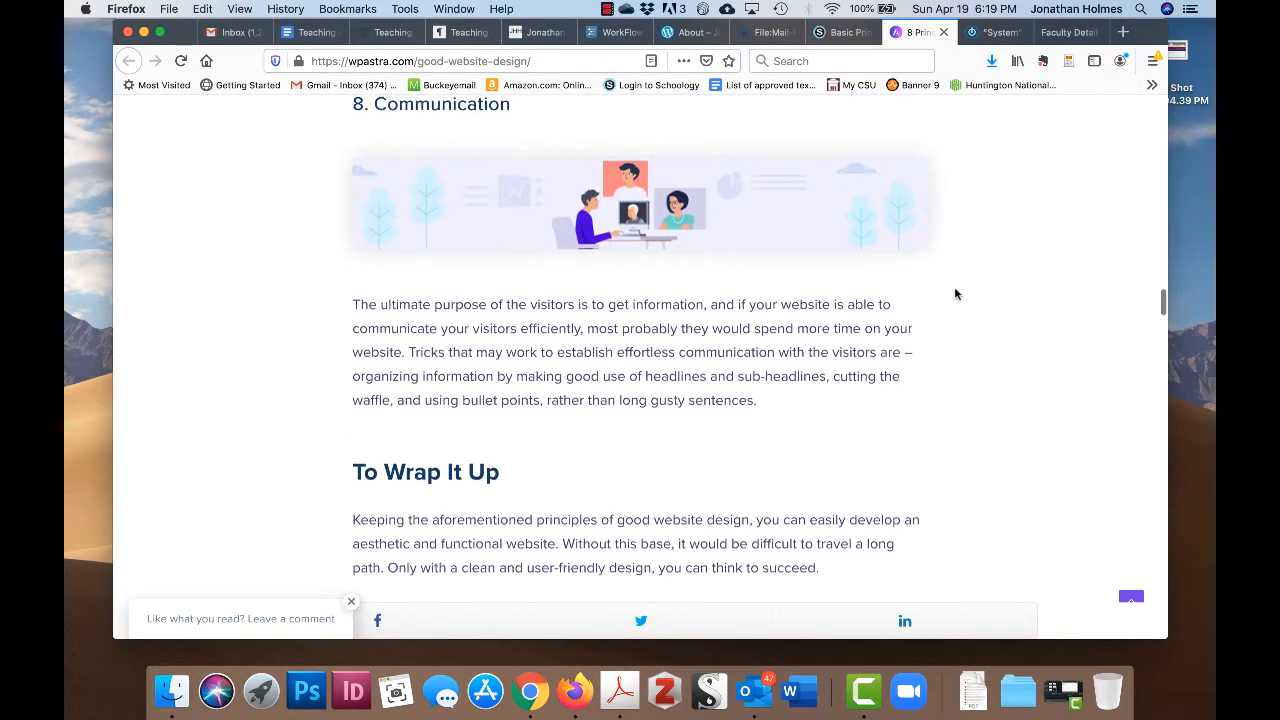
scroll(954, 293, "up", 6)
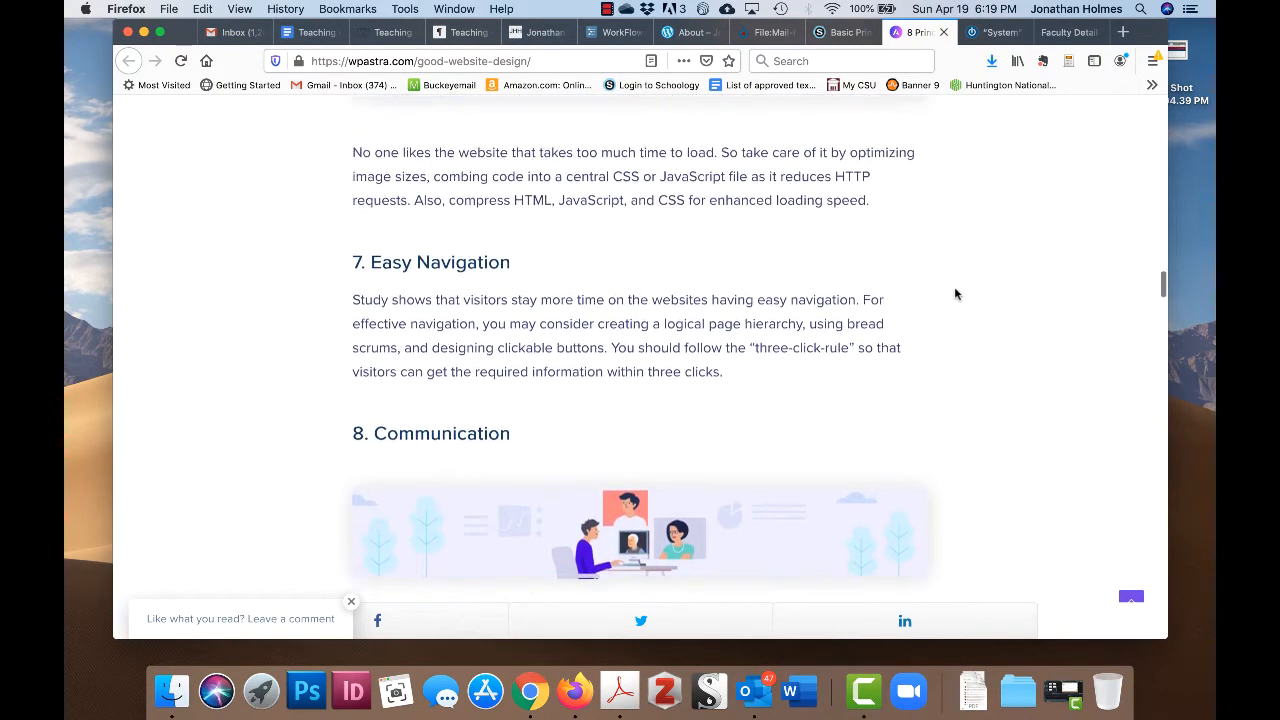
scroll(954, 293, "down", 2)
scroll(954, 293, "down", 2)
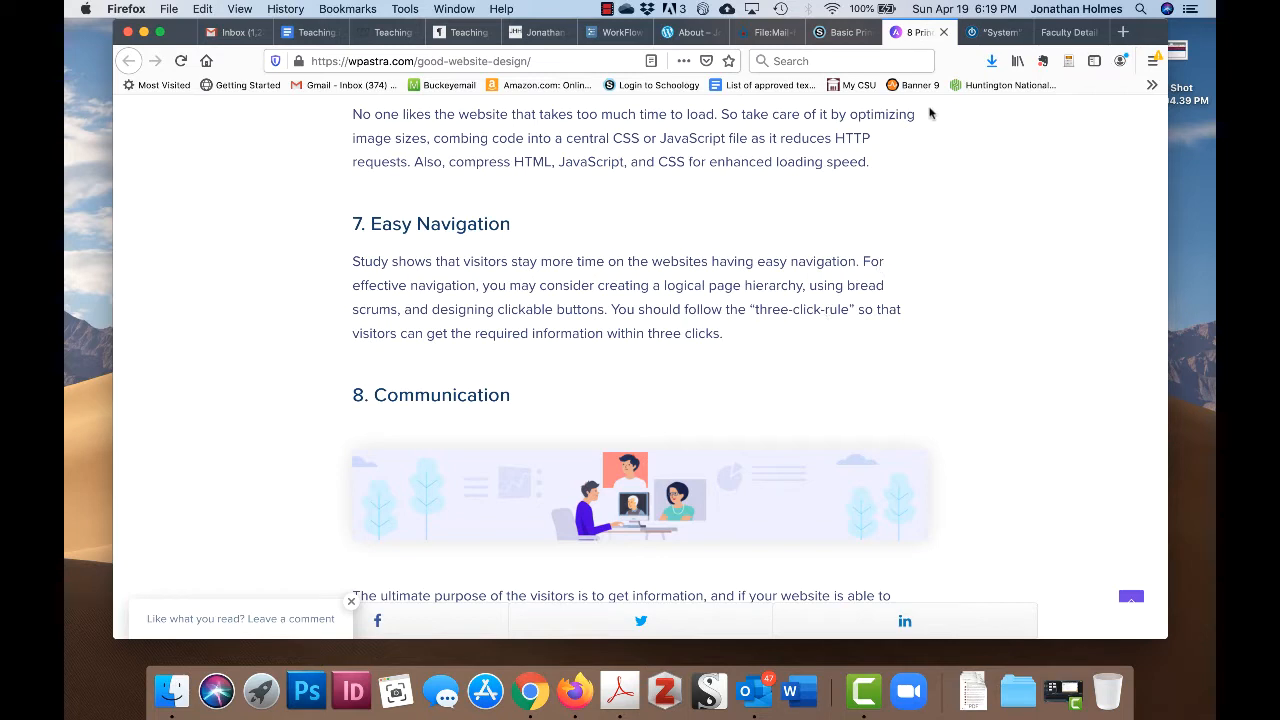
- Close the article tab and open the Norton Field Guide to Writing ebook from course Materials
left_click(943, 34)
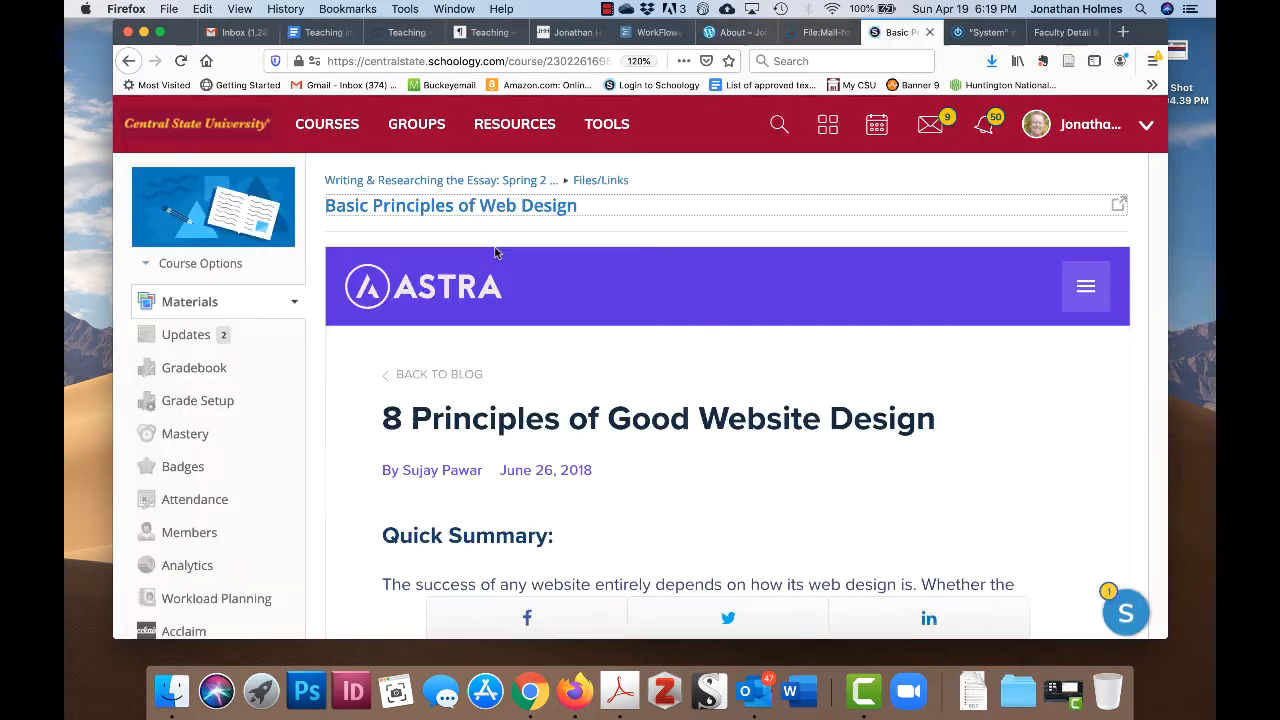
left_click(195, 306)
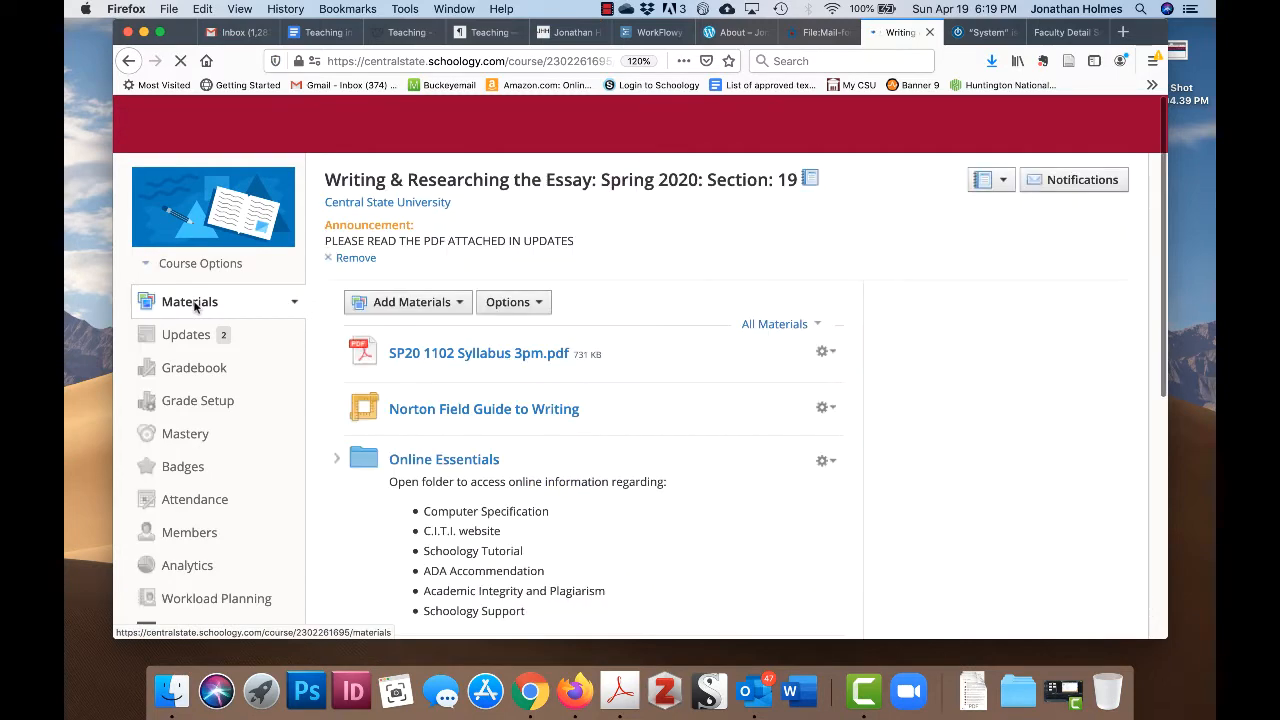
left_click(491, 412)
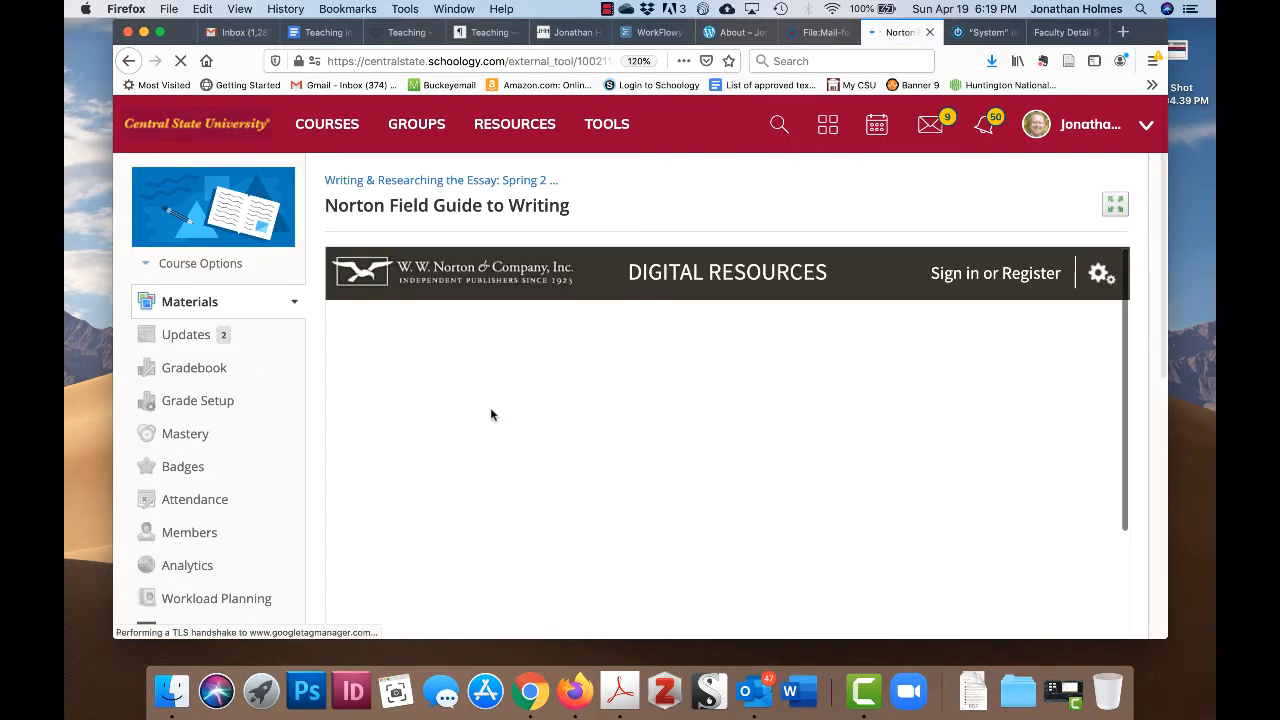
scroll(695, 416, "down", 10)
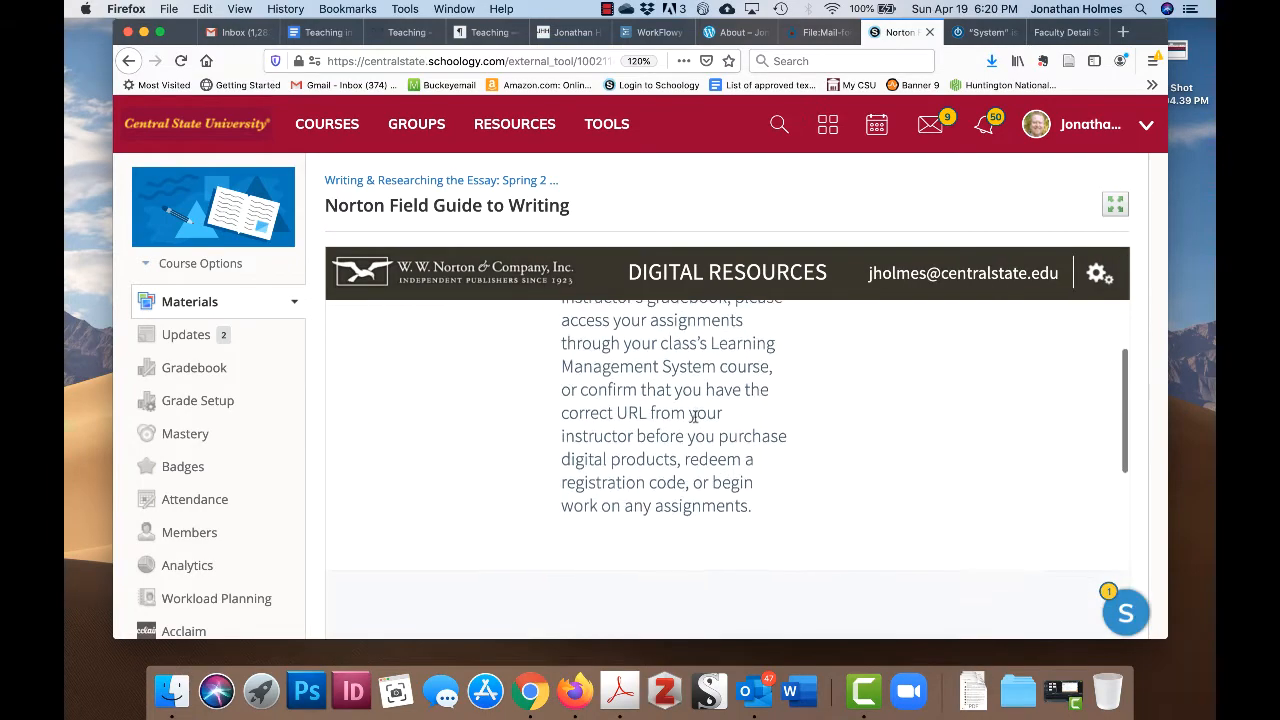
left_click(488, 416)
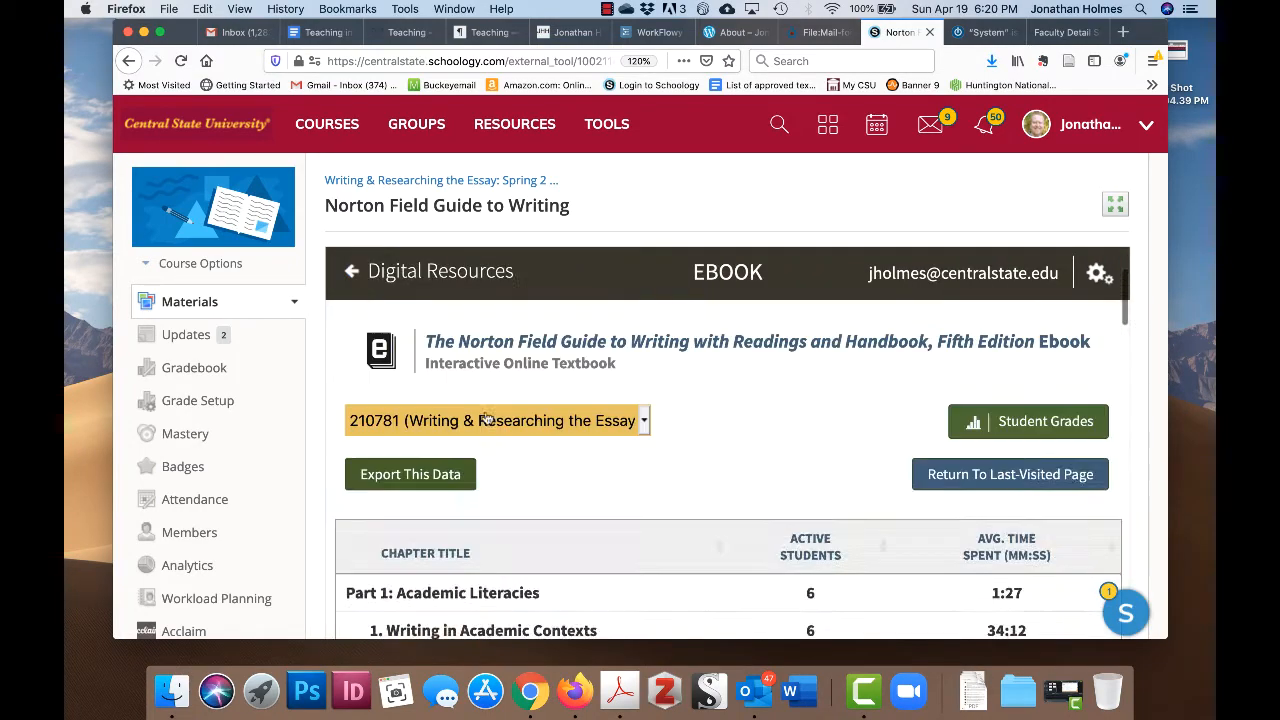
scroll(628, 475, "down", 20)
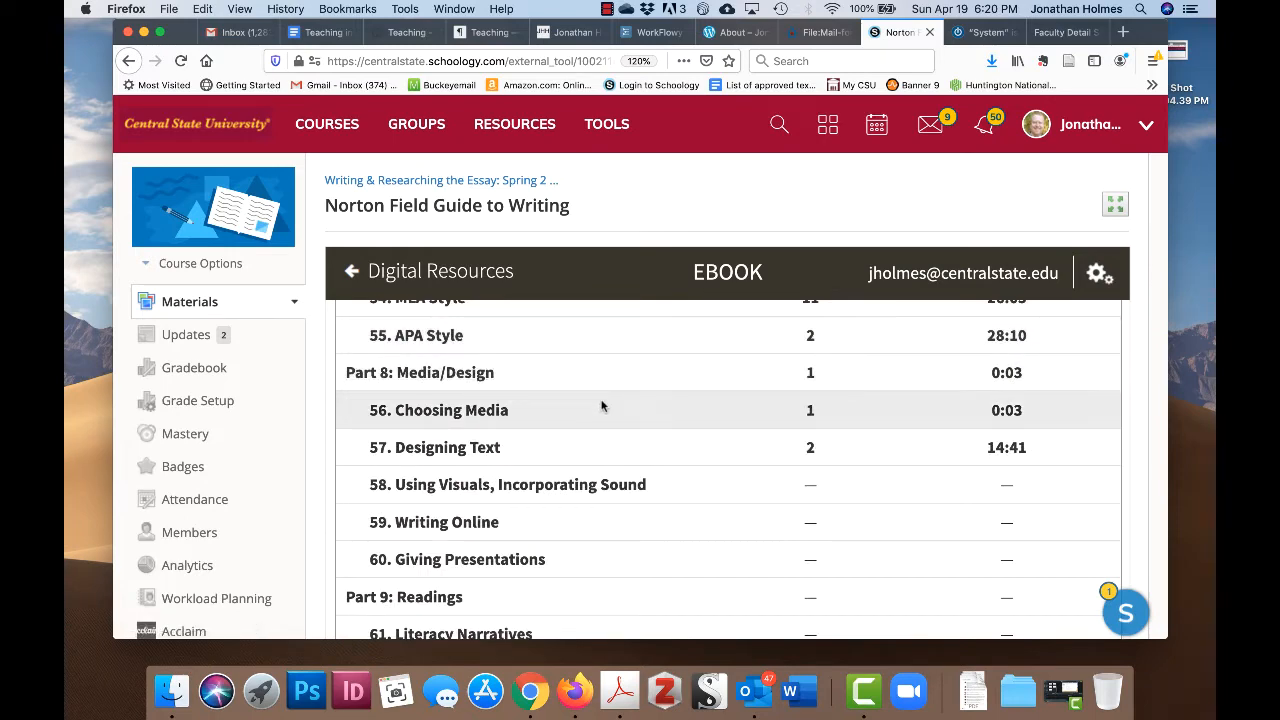
scroll(601, 405, "down", 1)
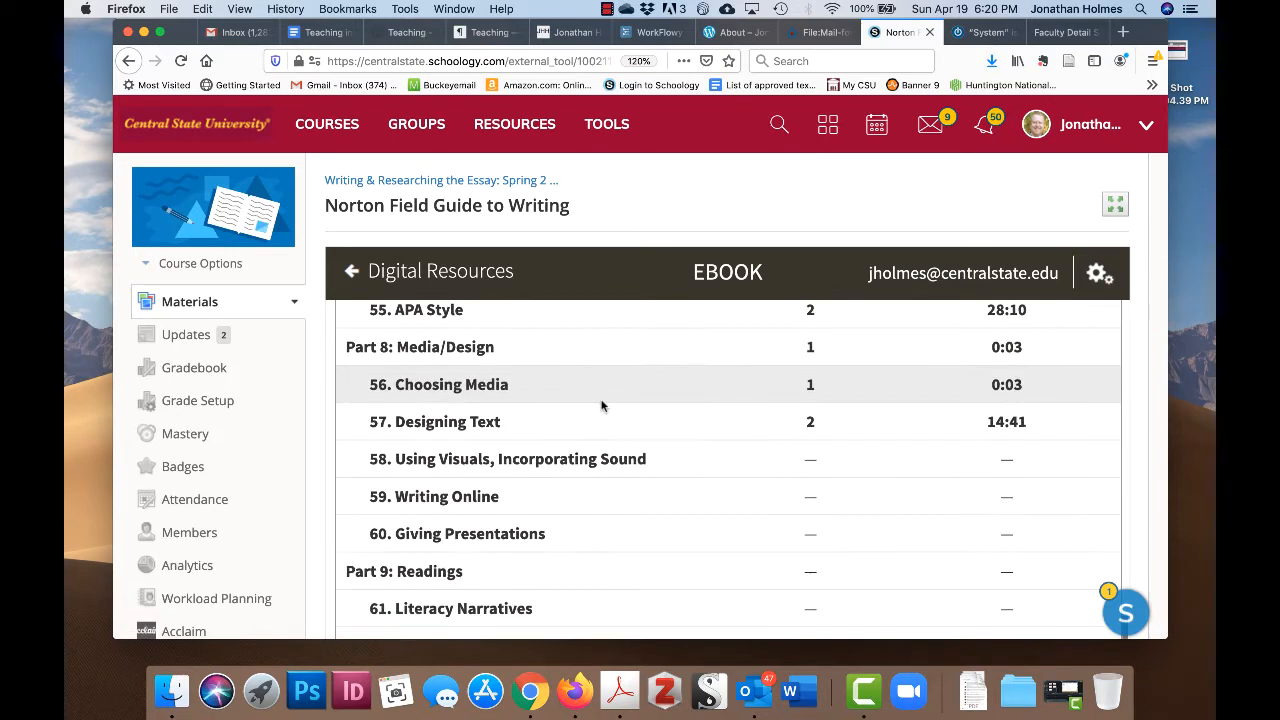
- Open chapter 57, Designing Text, in the Norton ebook and begin reading
left_click(441, 423)
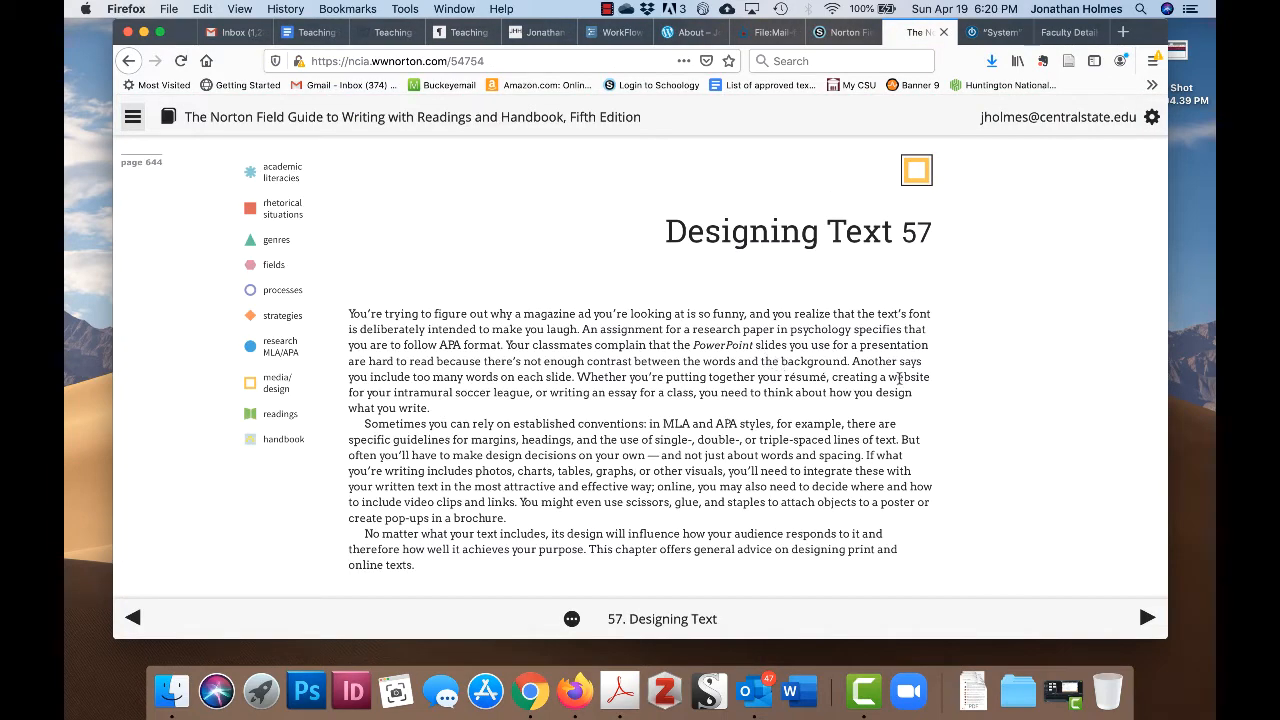
scroll(918, 404, "down", 1)
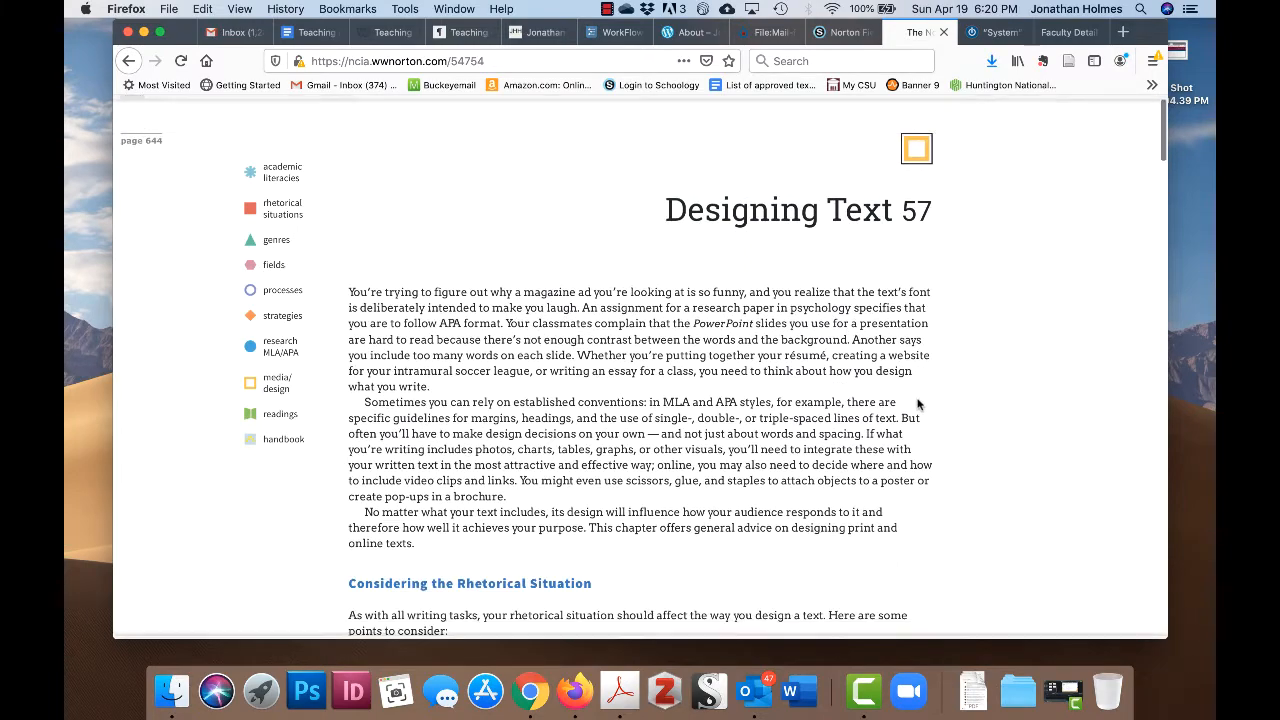
scroll(918, 404, "down", 3)
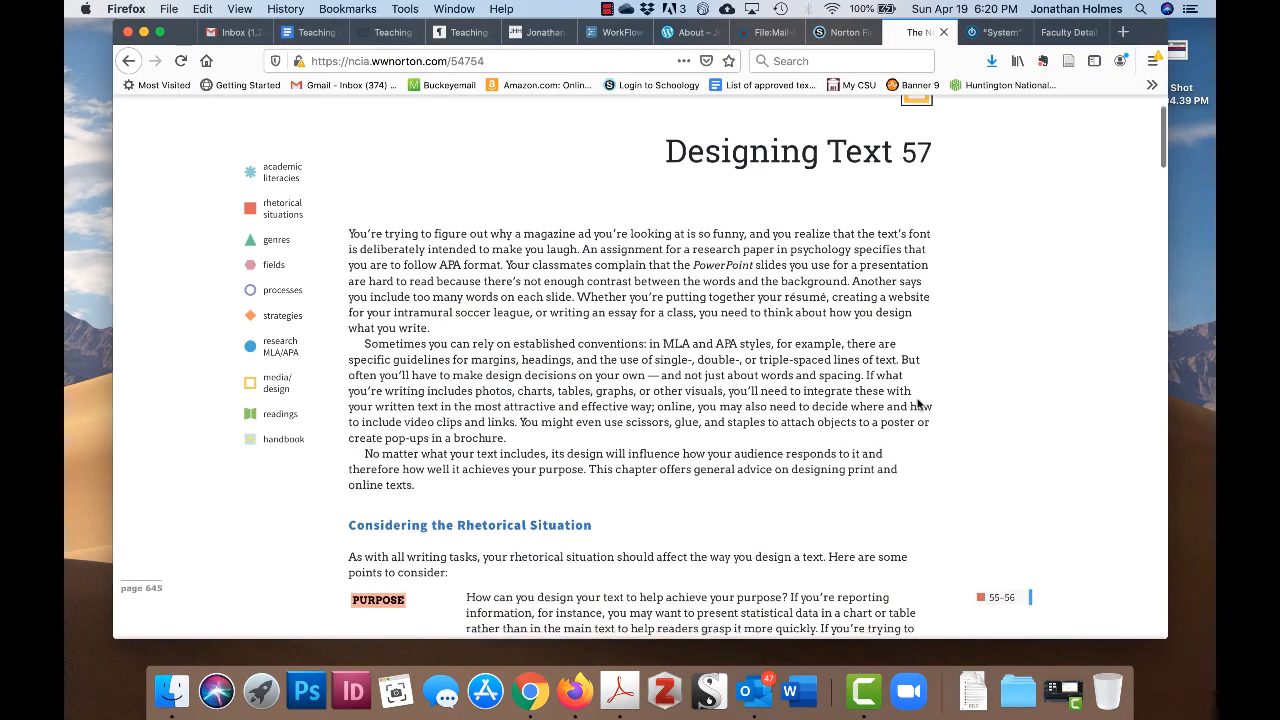
scroll(851, 411, "down", 10)
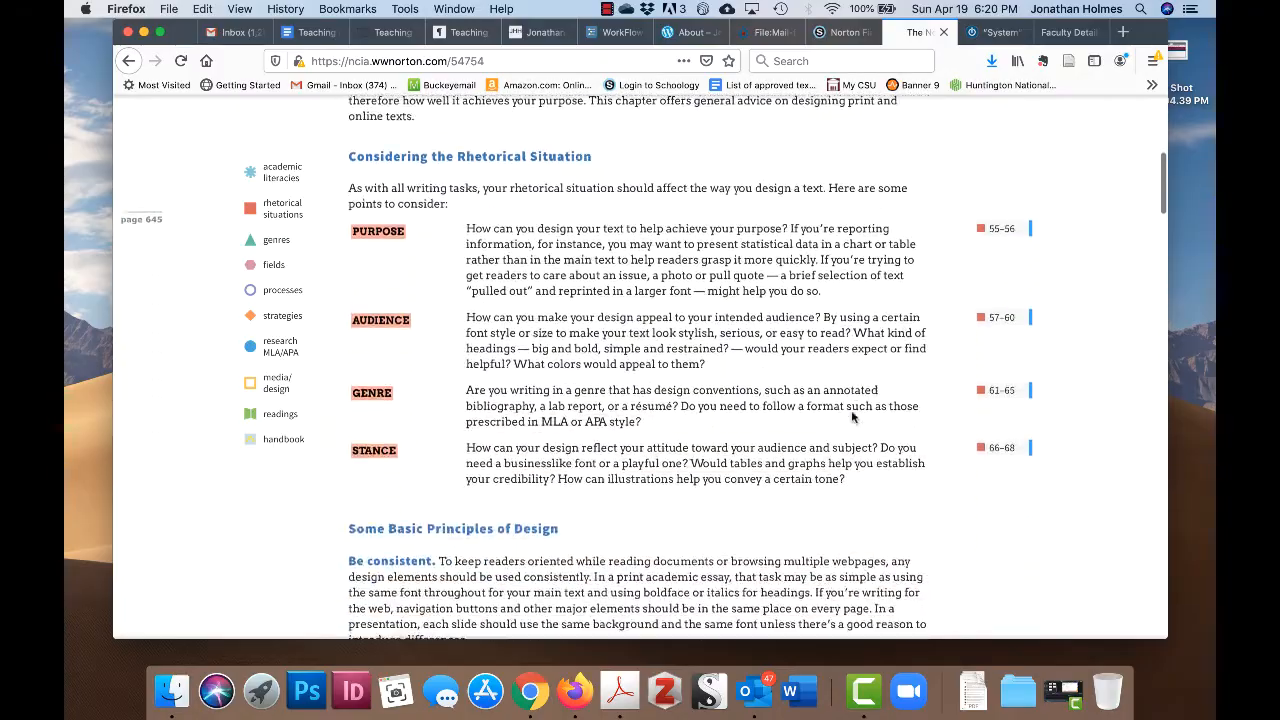
scroll(851, 417, "down", 5)
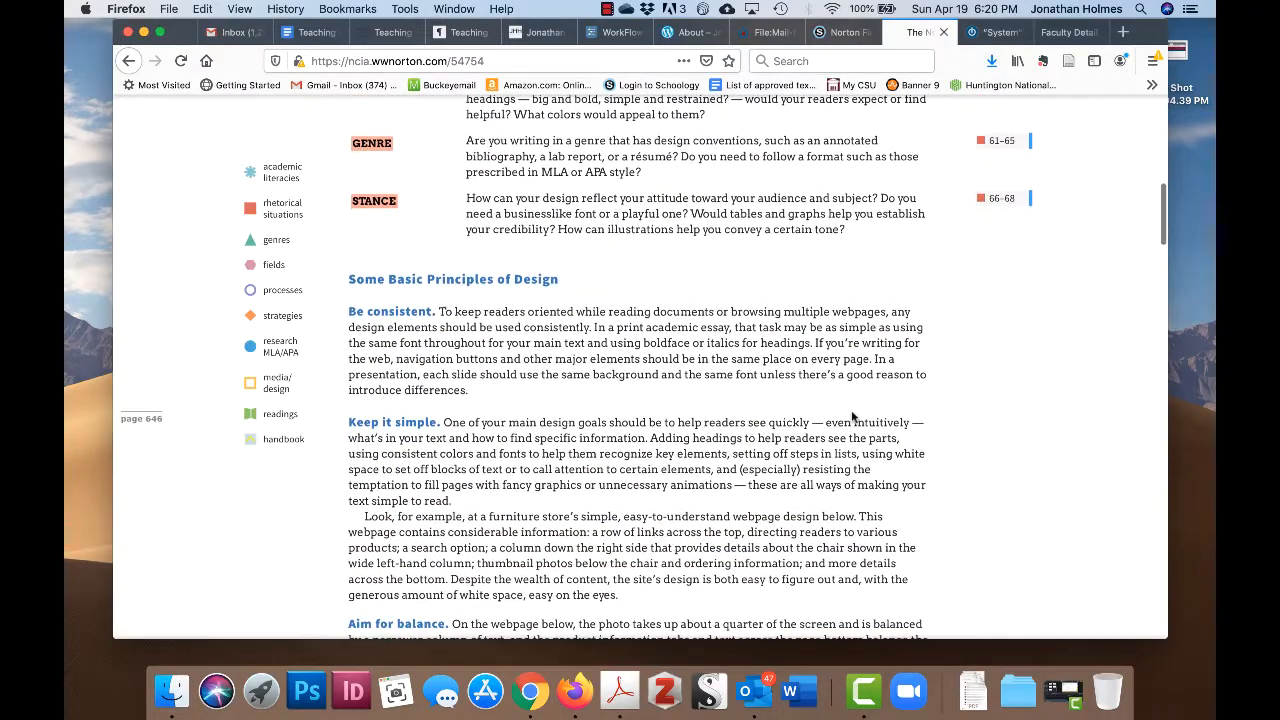
- Read past the IKEA webpage figure to 'Some Elements of Design' and the Fonts paragraph
scroll(851, 417, "down", 2)
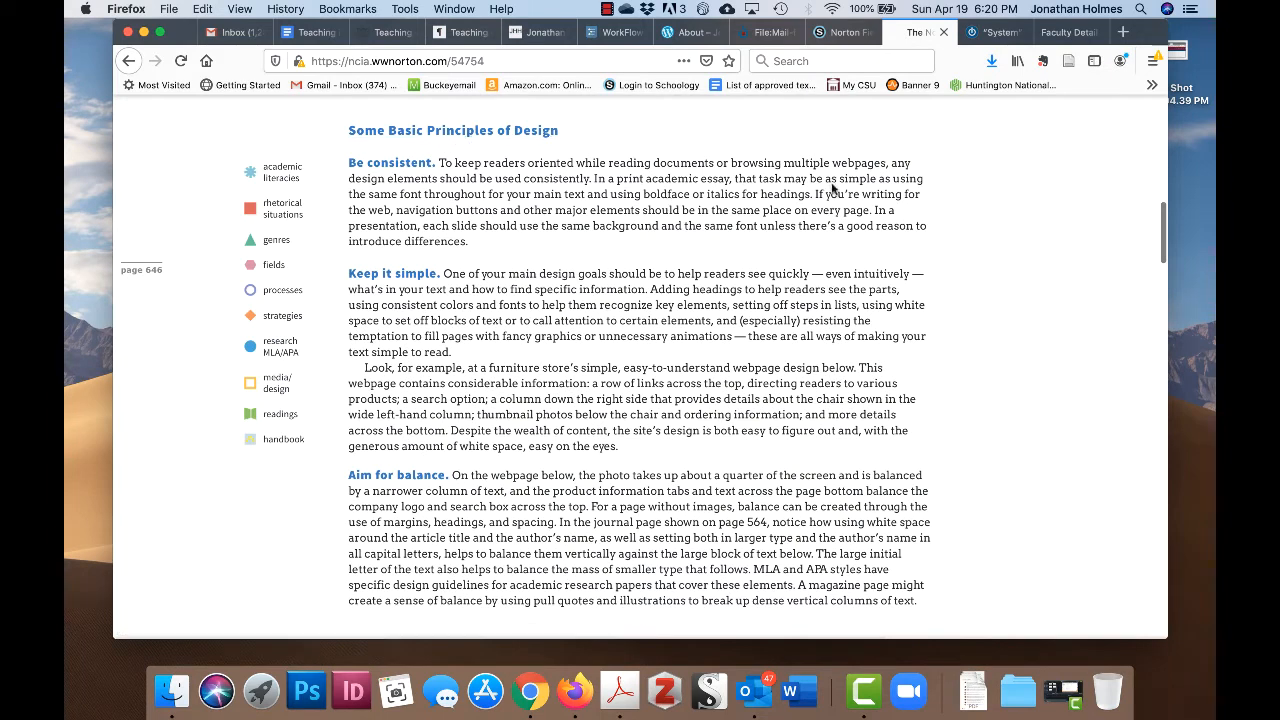
scroll(848, 195, "down", 1)
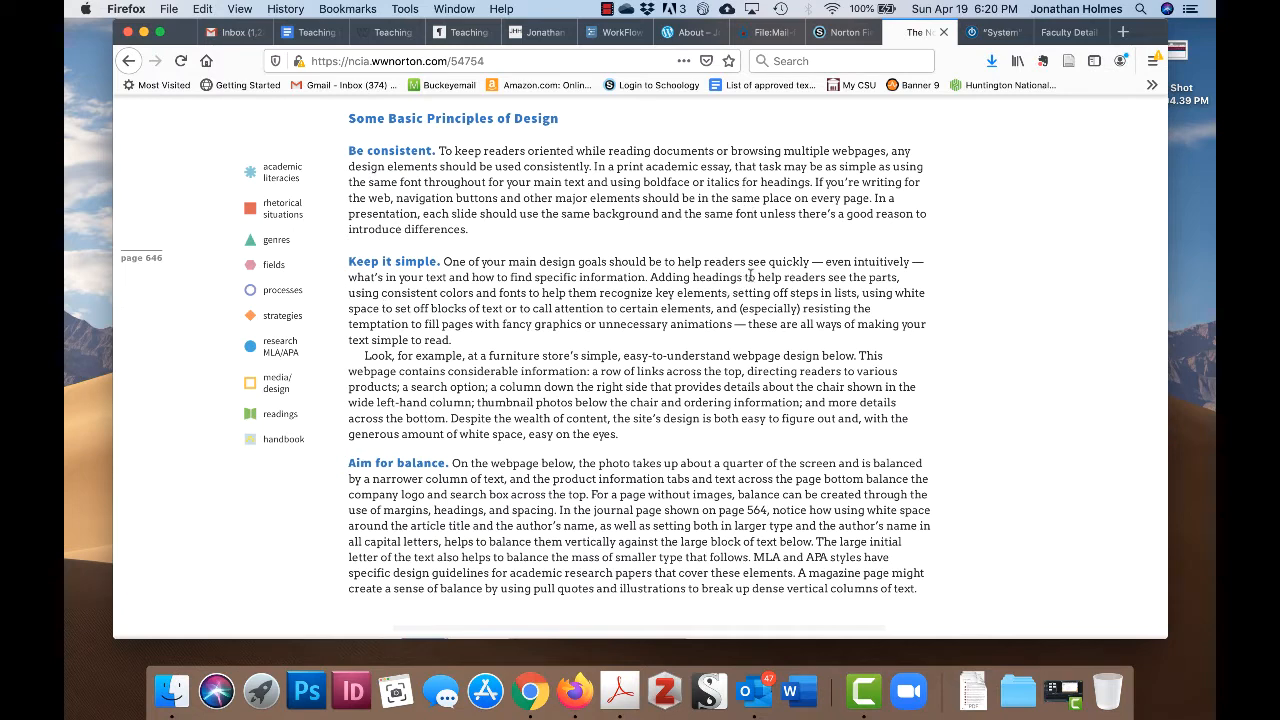
scroll(943, 380, "down", 3)
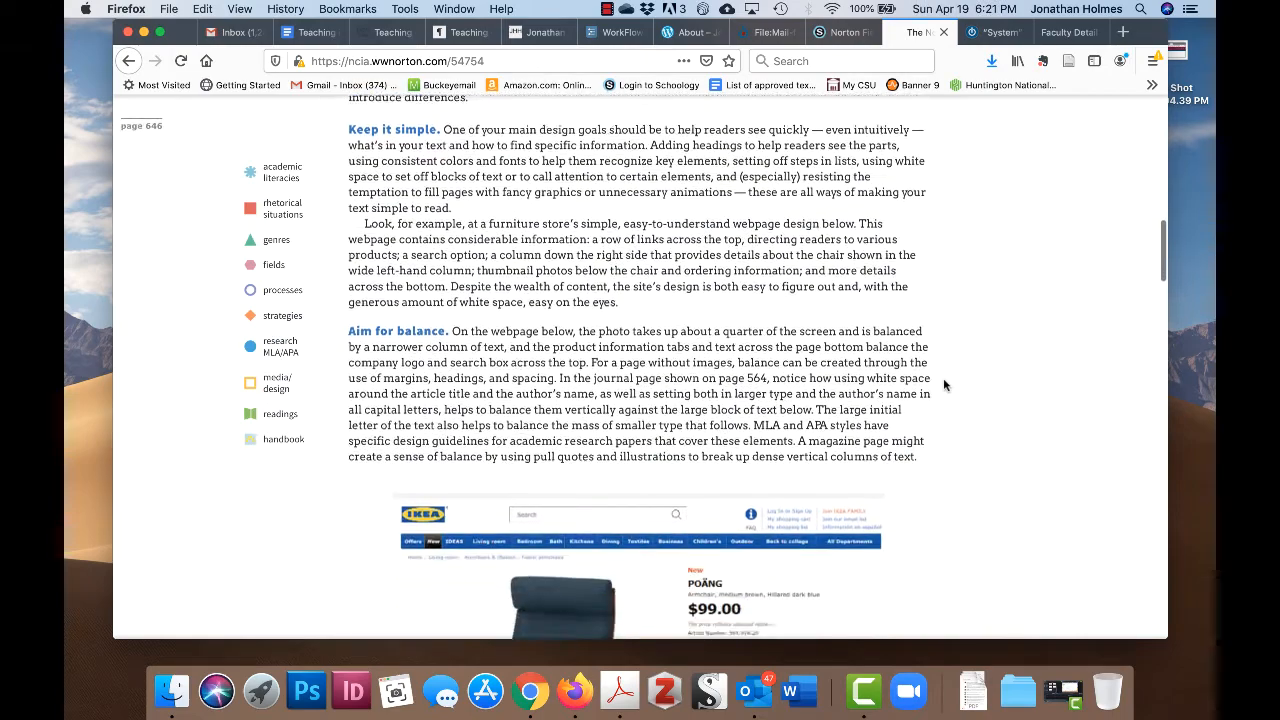
scroll(943, 385, "down", 5)
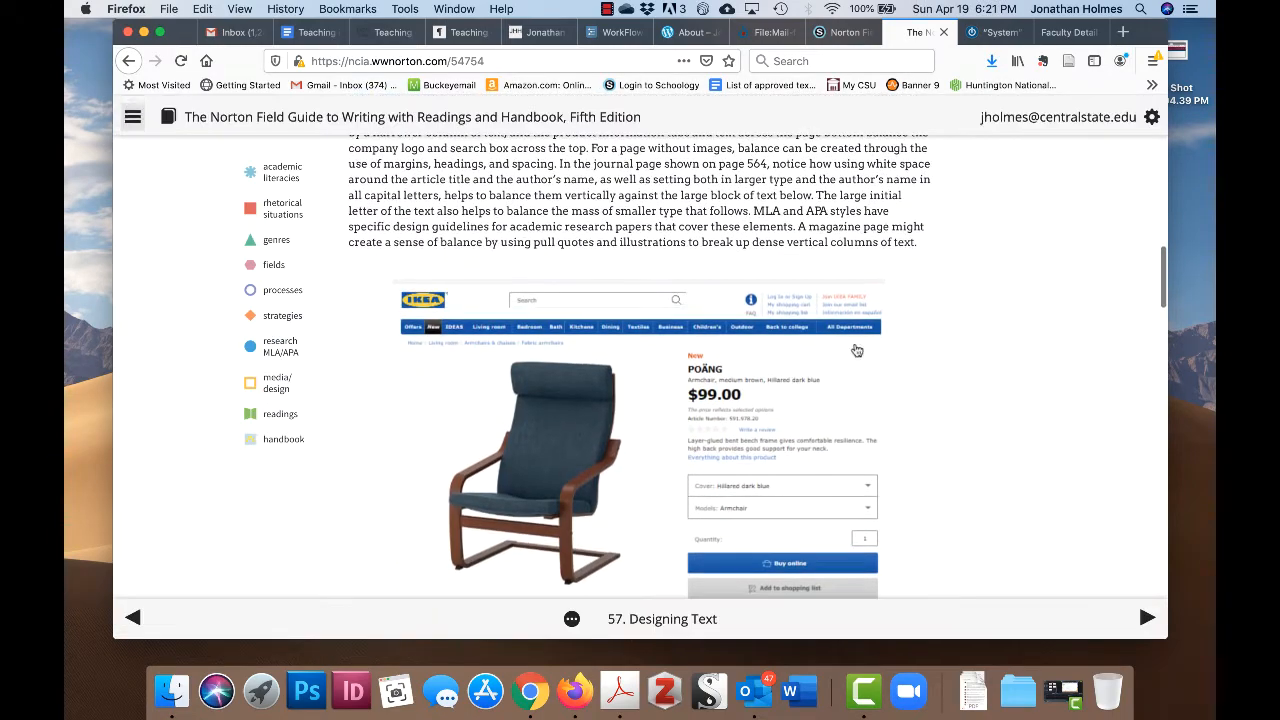
scroll(990, 356, "up", 1)
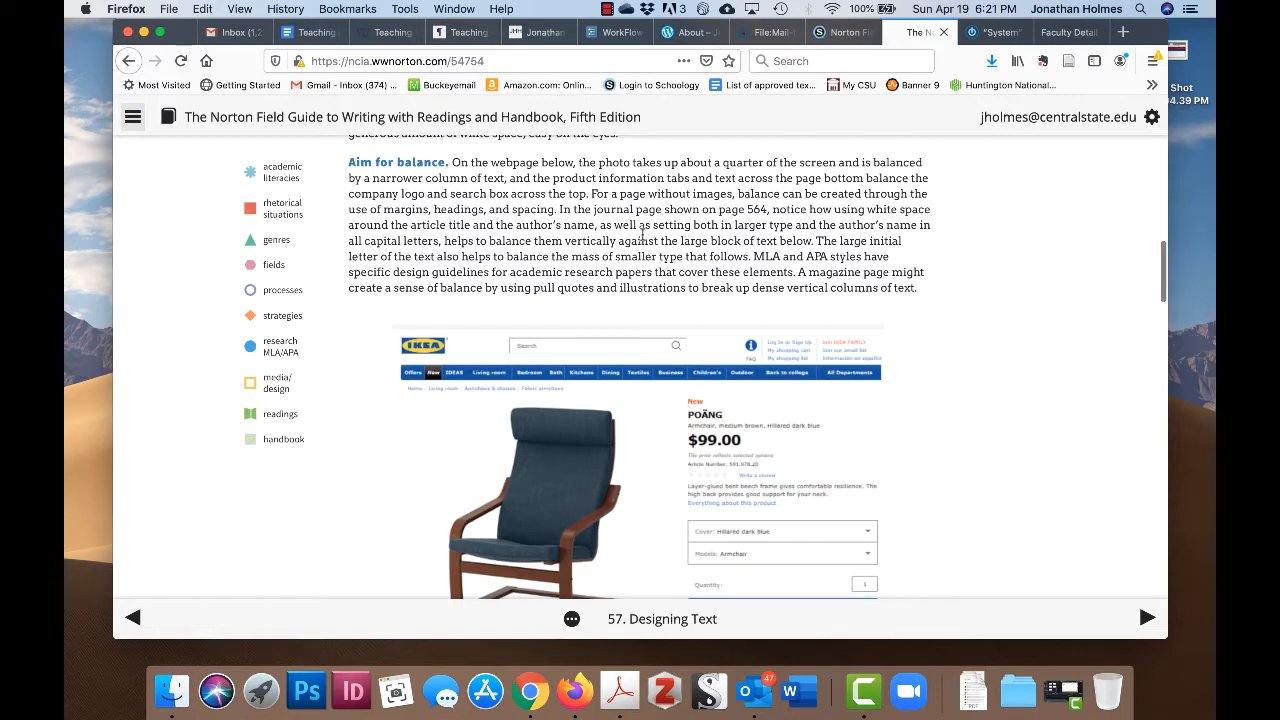
scroll(886, 313, "down", 3)
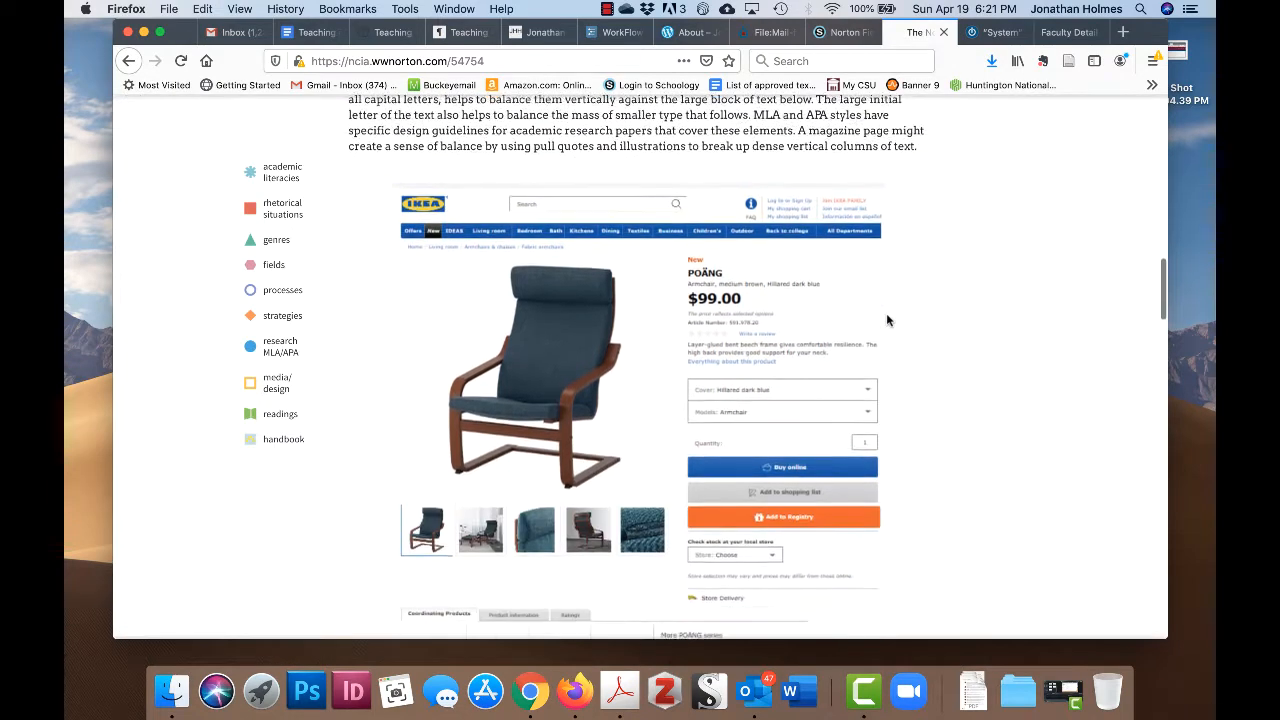
scroll(955, 347, "down", 3)
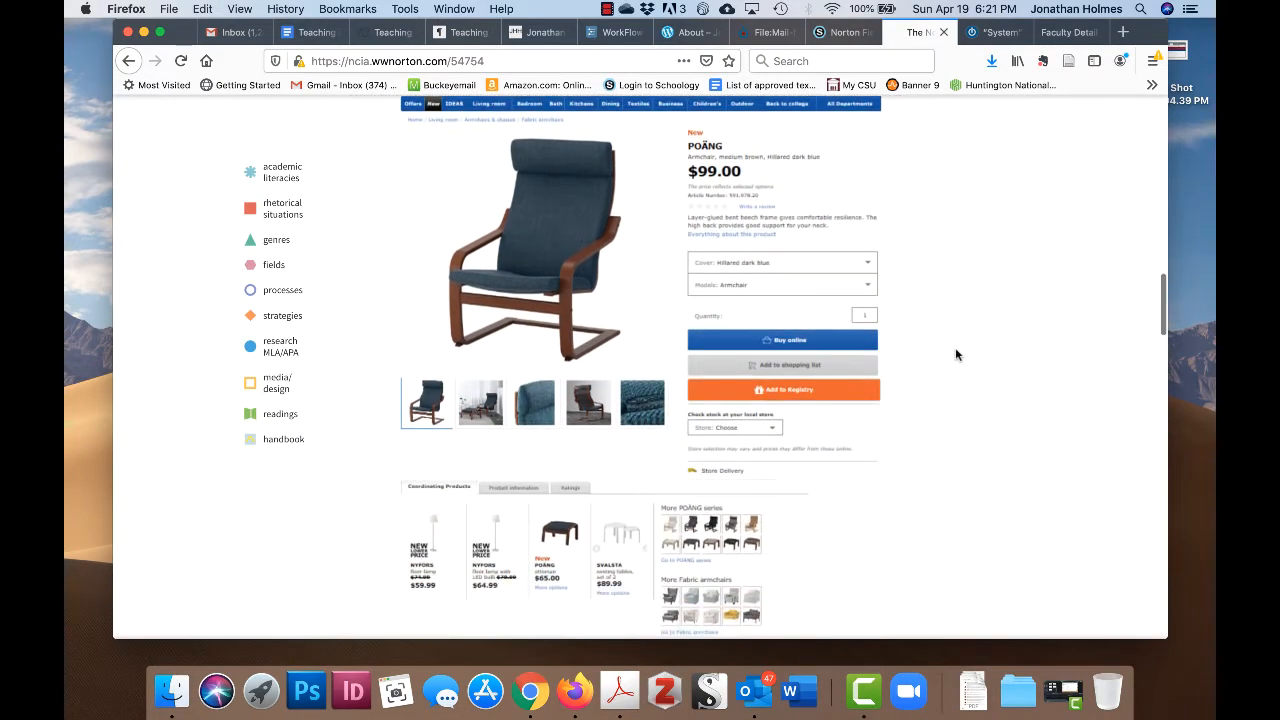
scroll(955, 355, "down", 6)
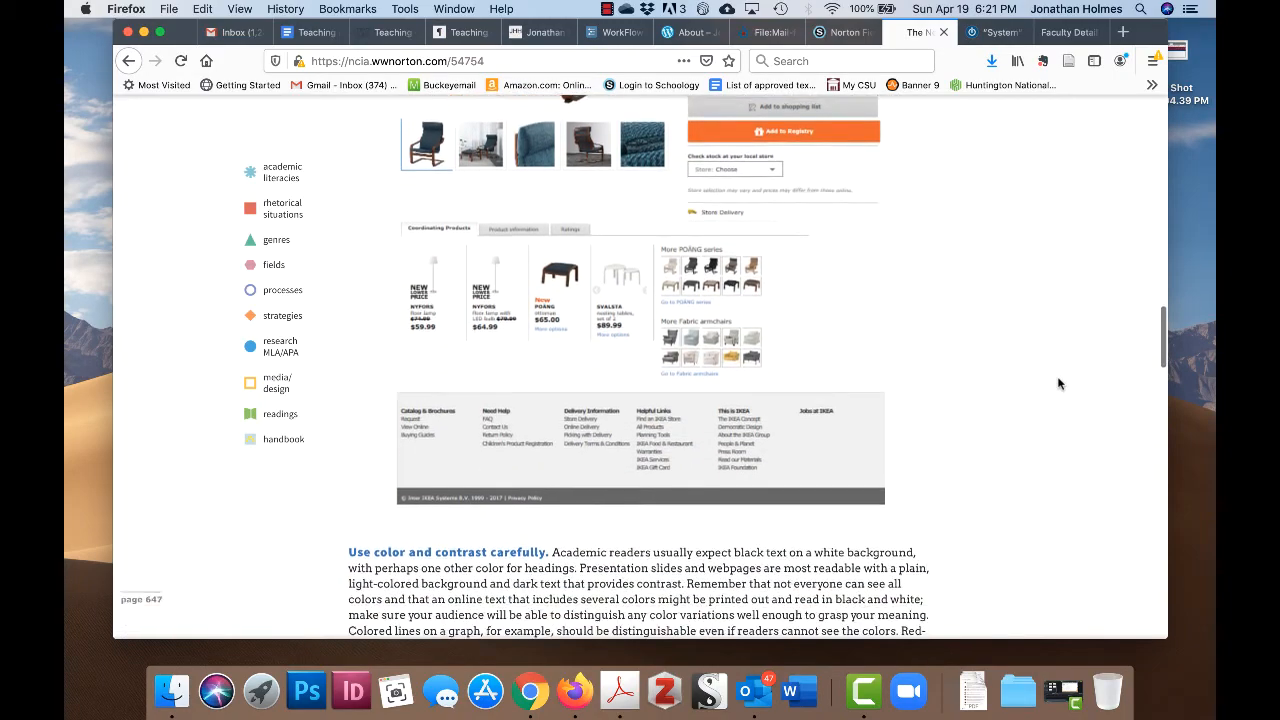
scroll(1059, 384, "down", 10)
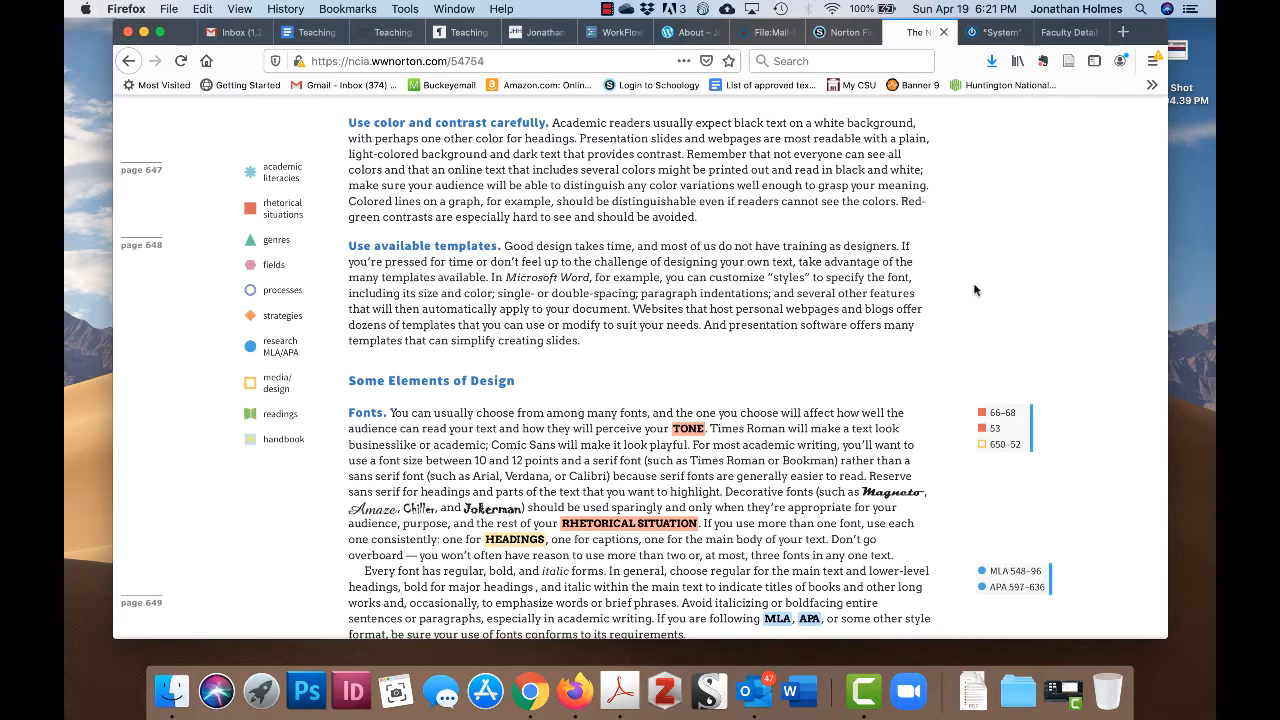
- Read through Layout, Lists and Headings to the 'Evaluating a Design' purpose, audience, genre and stance questions
scroll(957, 280, "down", 1)
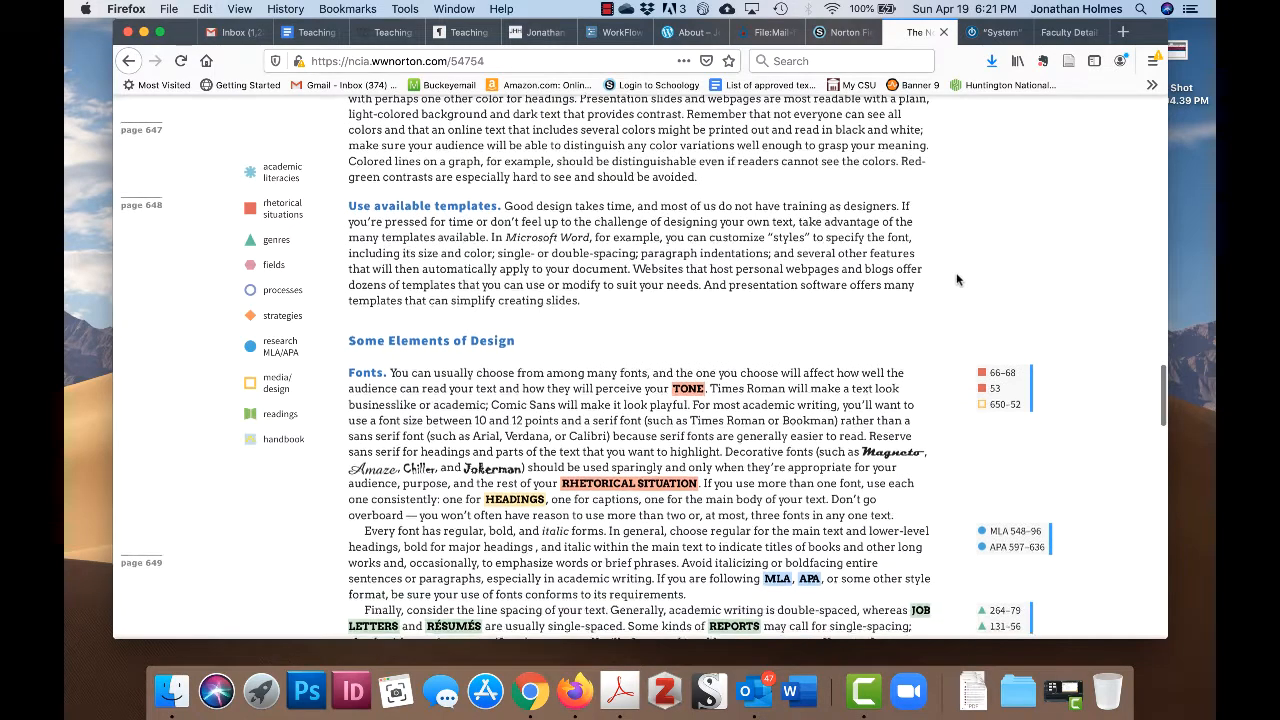
scroll(970, 274, "down", 1)
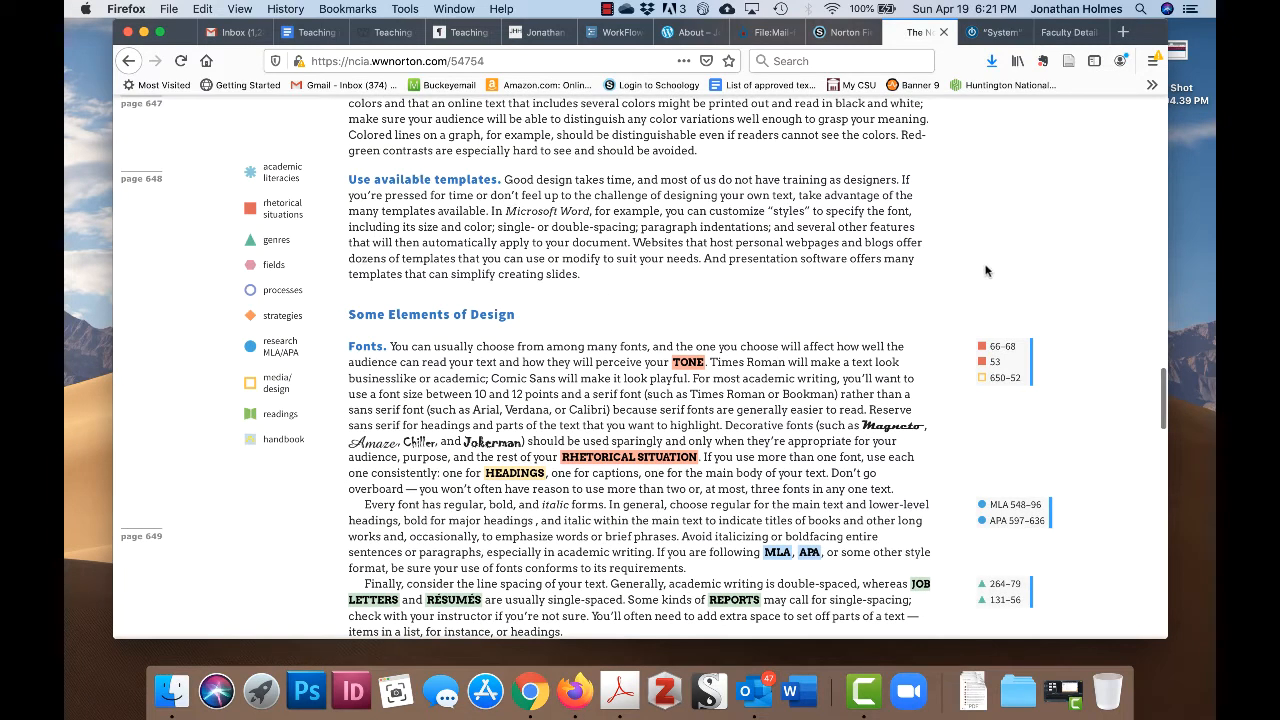
scroll(955, 253, "down", 2)
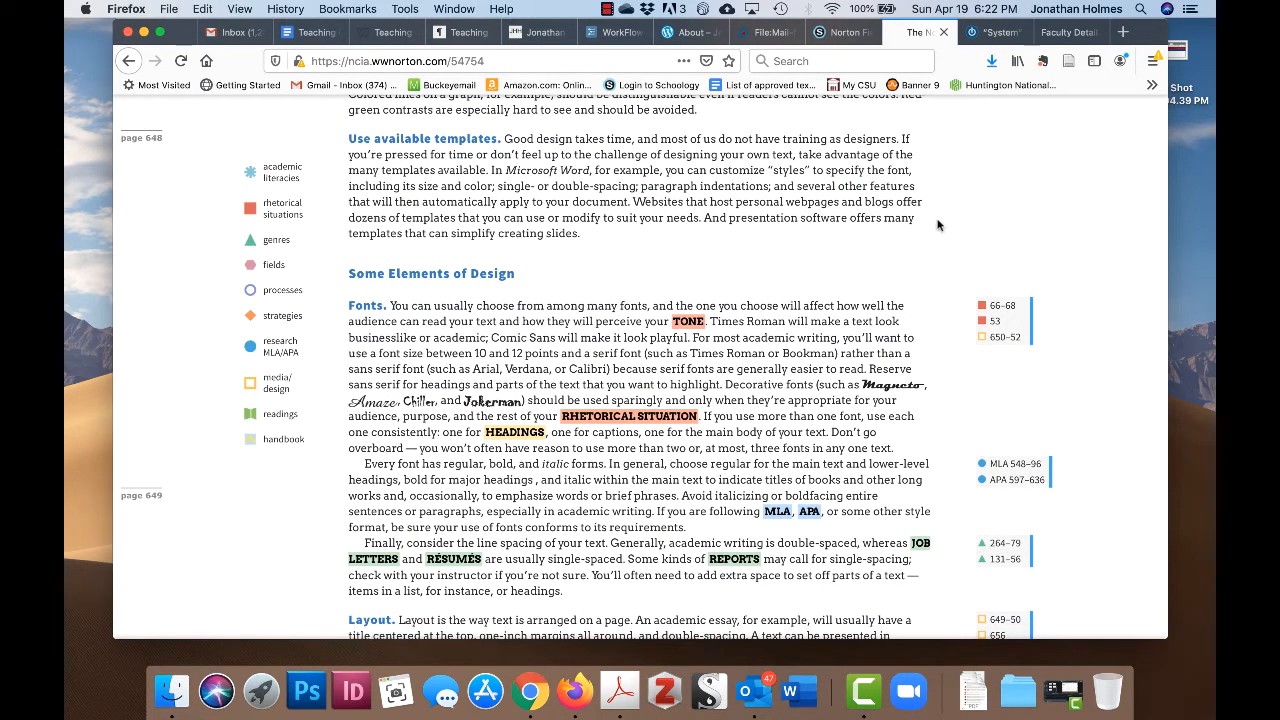
scroll(937, 224, "down", 1)
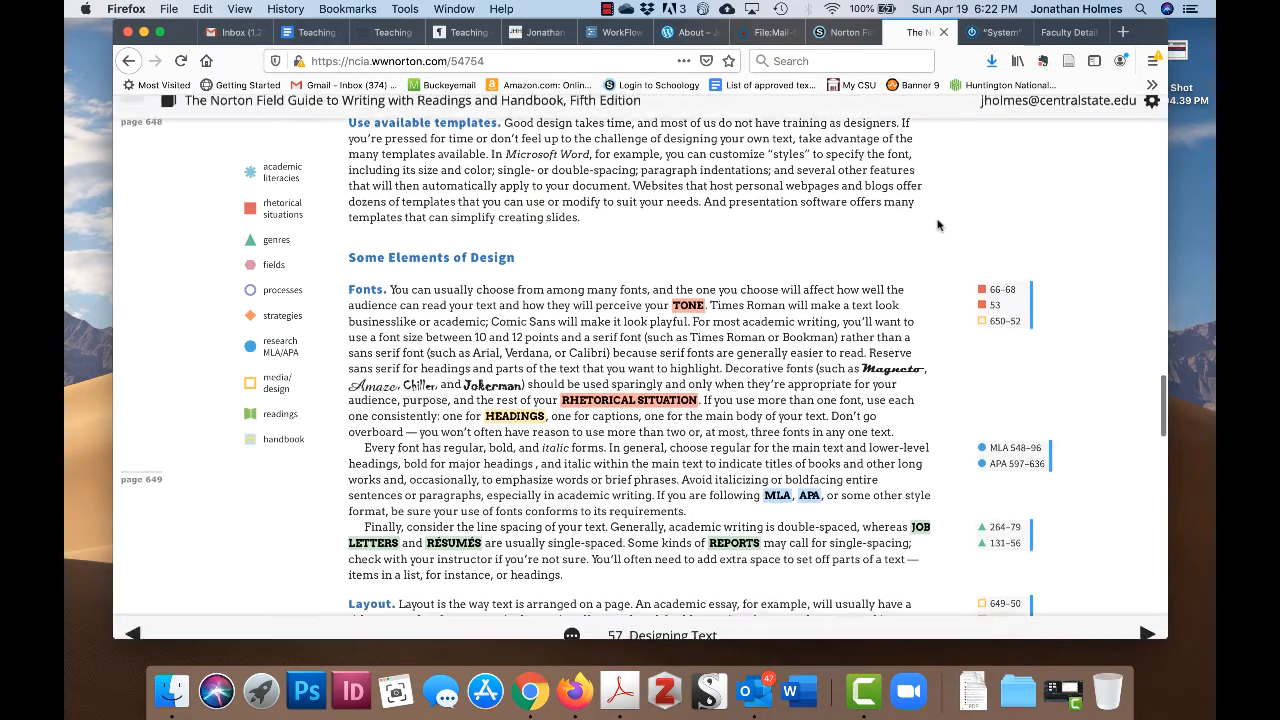
scroll(937, 224, "up", 1)
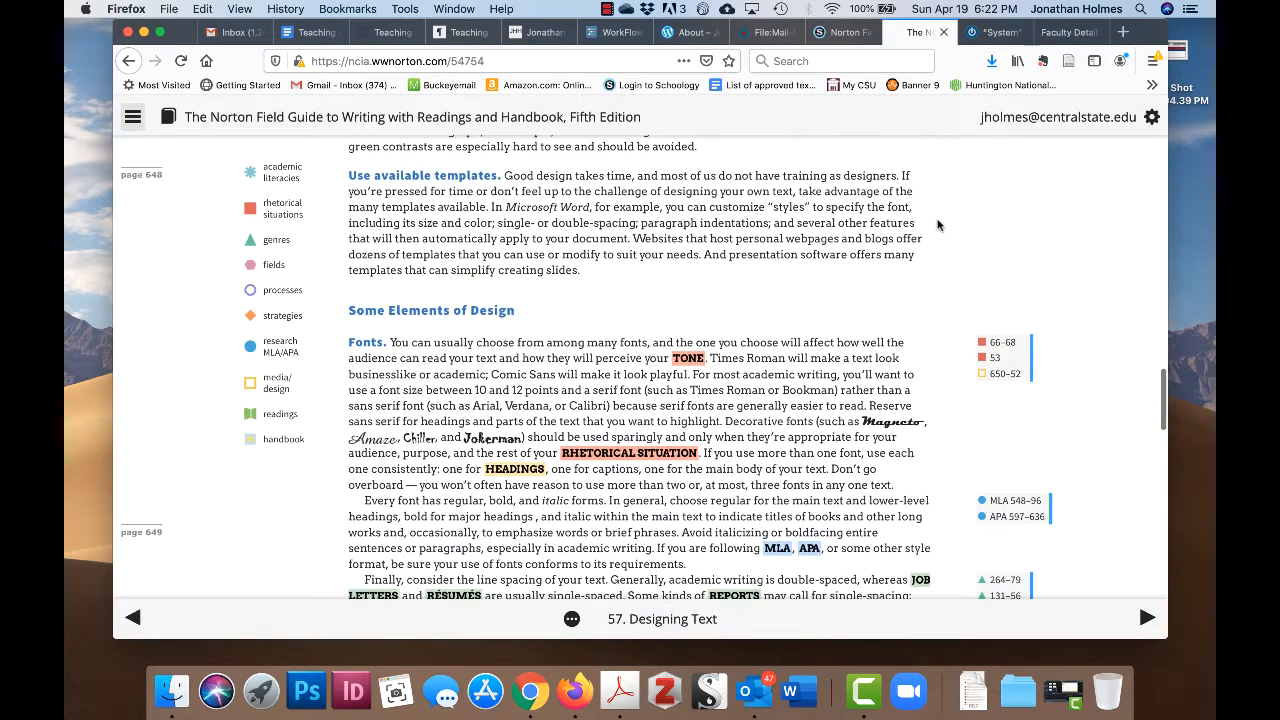
scroll(937, 224, "down", 5)
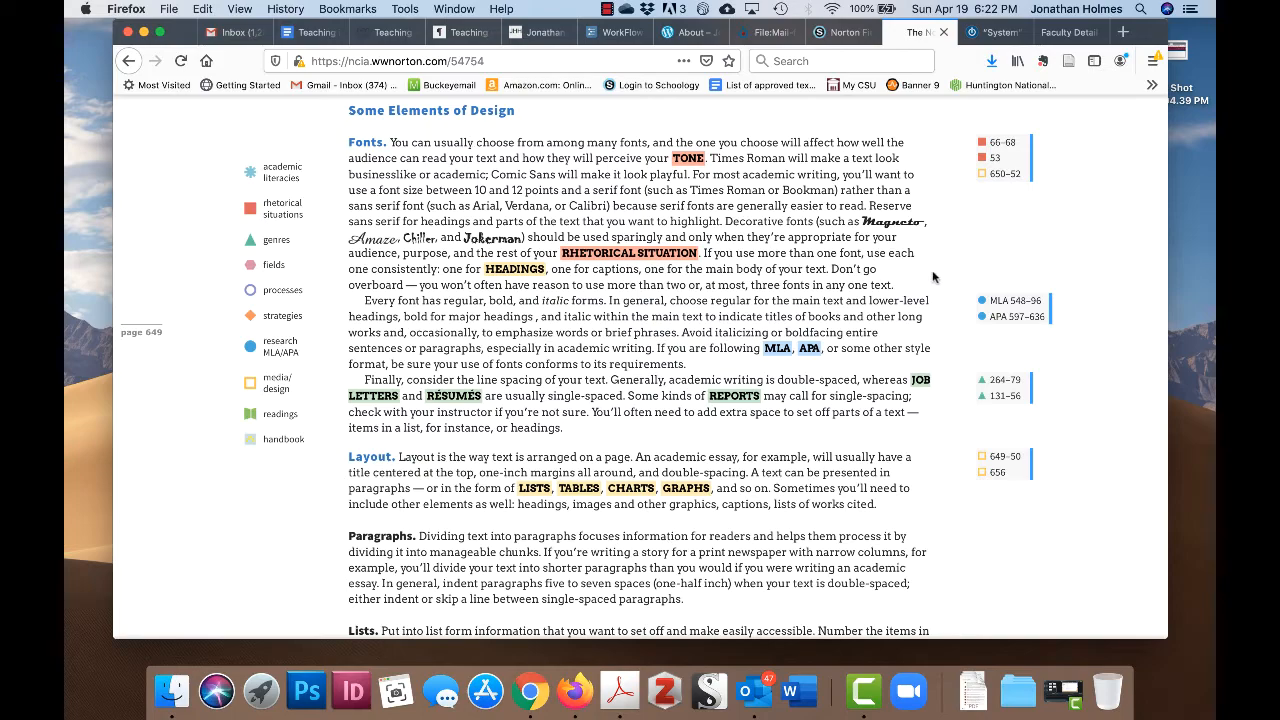
scroll(948, 270, "down", 6)
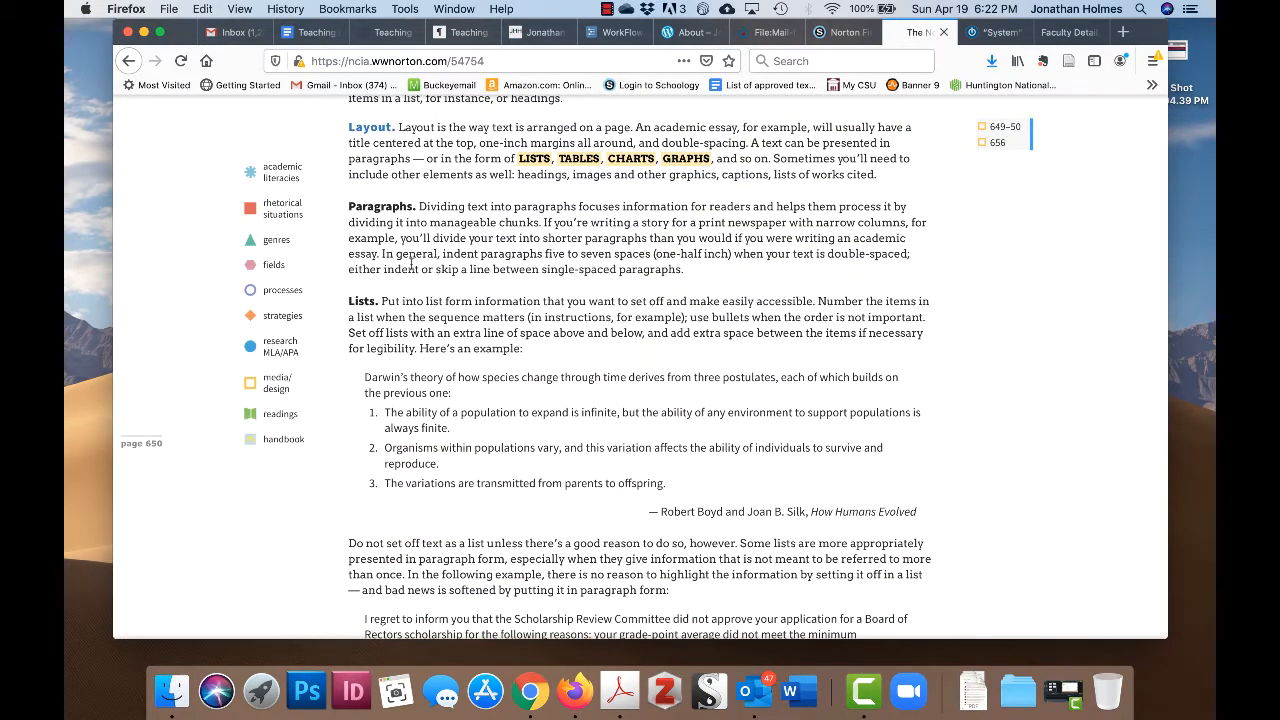
scroll(539, 356, "down", 1)
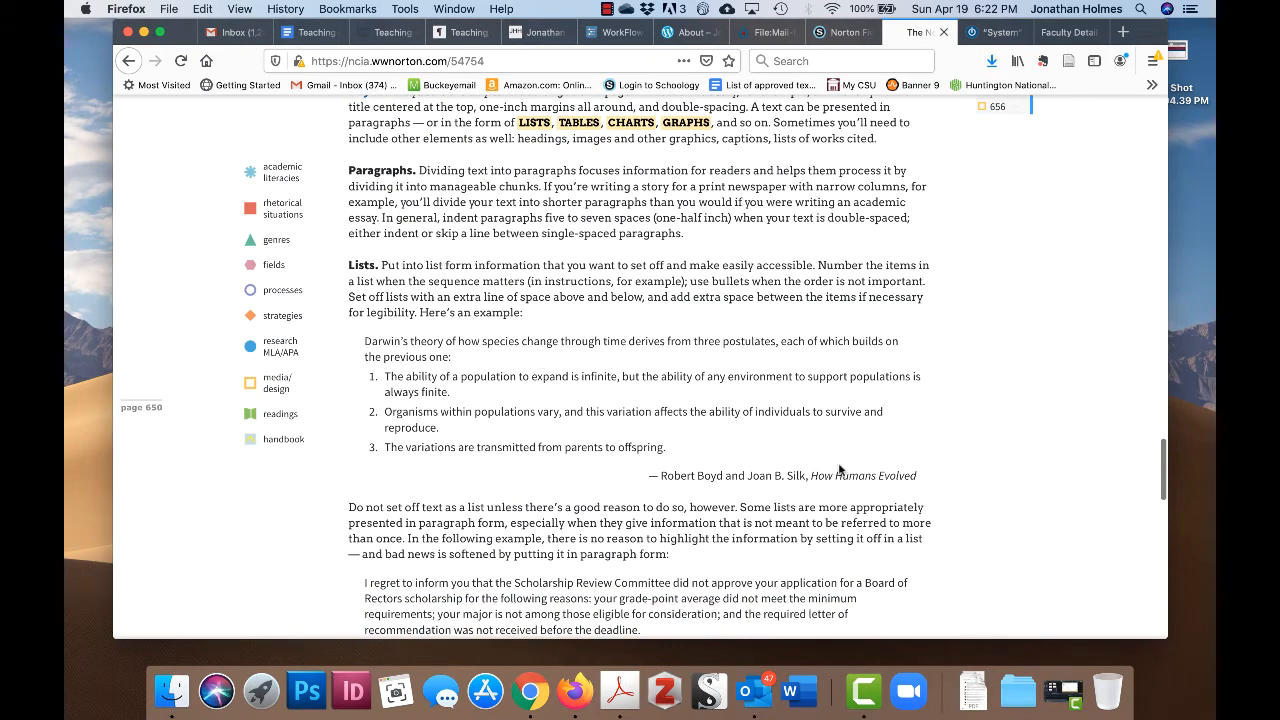
scroll(967, 419, "down", 8)
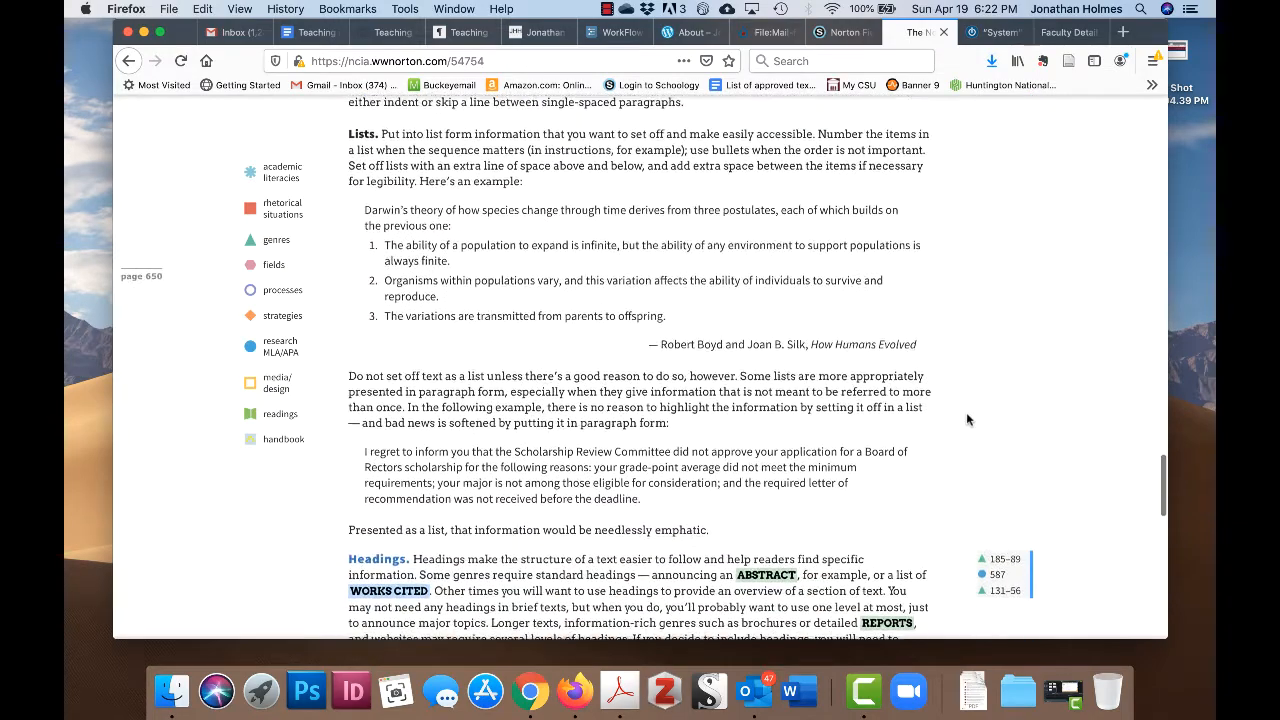
scroll(967, 419, "down", 7)
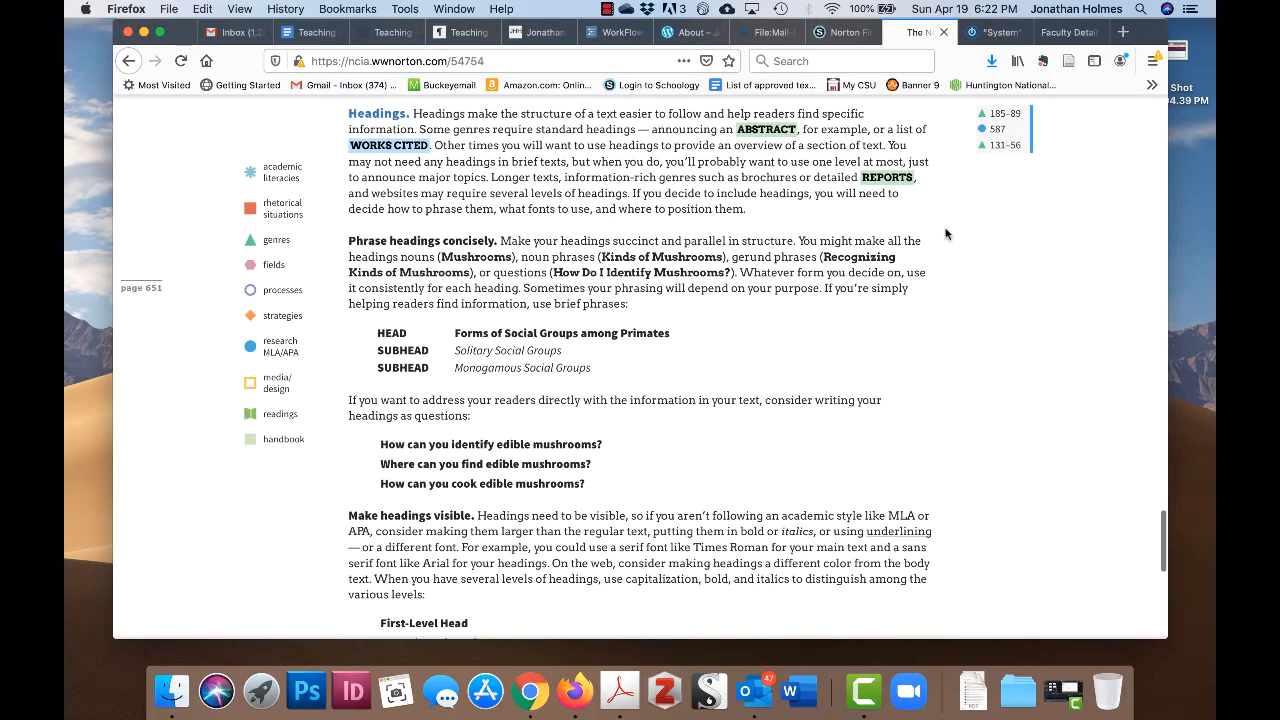
scroll(800, 227, "up", 1)
scroll(973, 290, "up", 2)
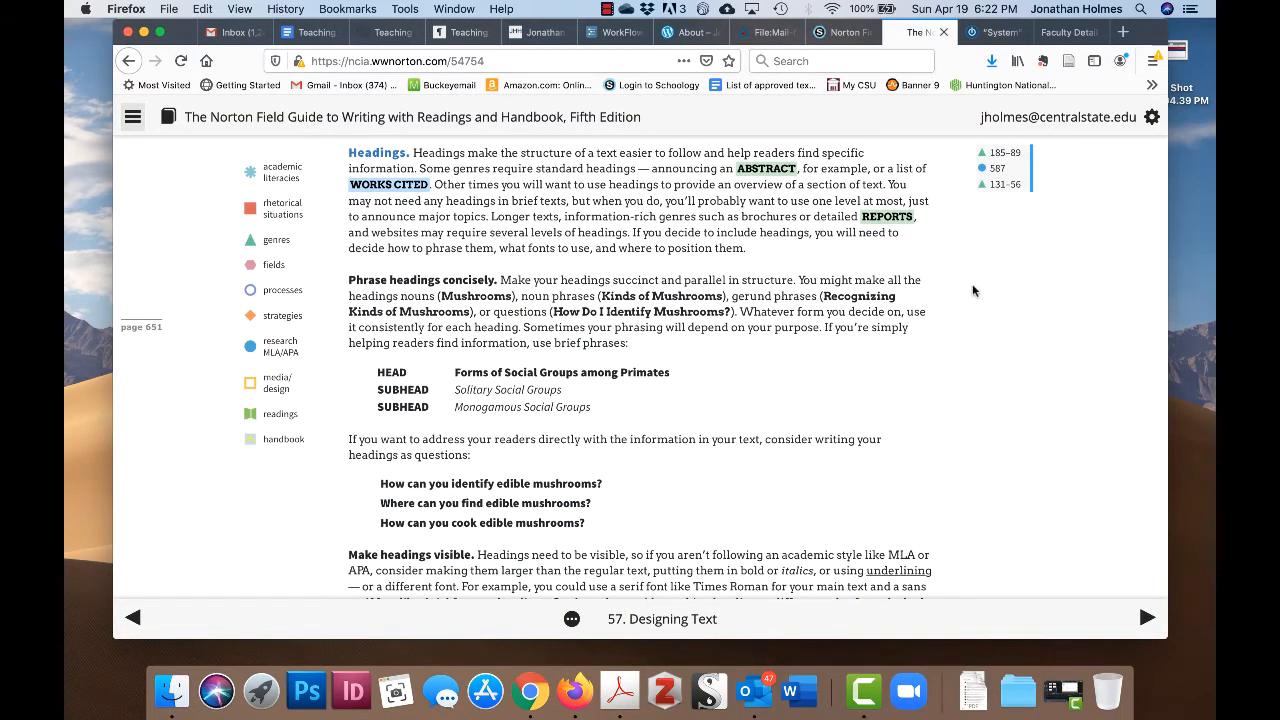
scroll(978, 321, "down", 8)
scroll(978, 328, "down", 5)
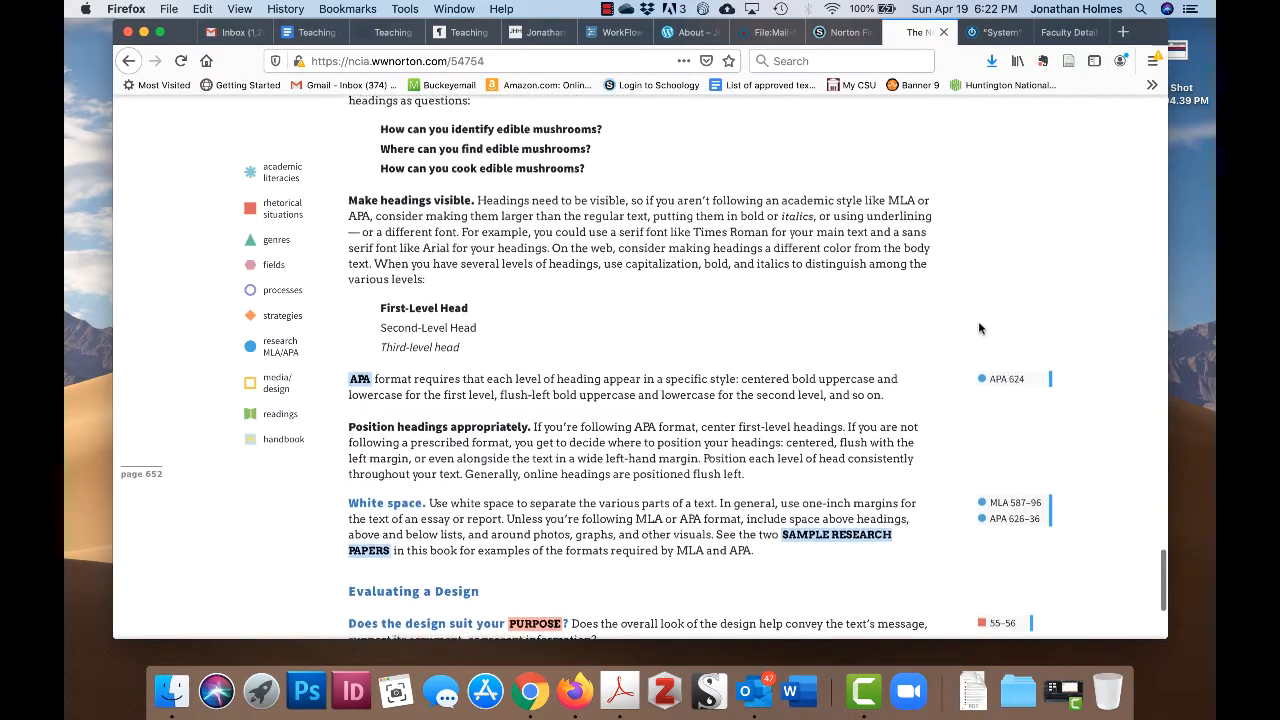
scroll(980, 327, "down", 1)
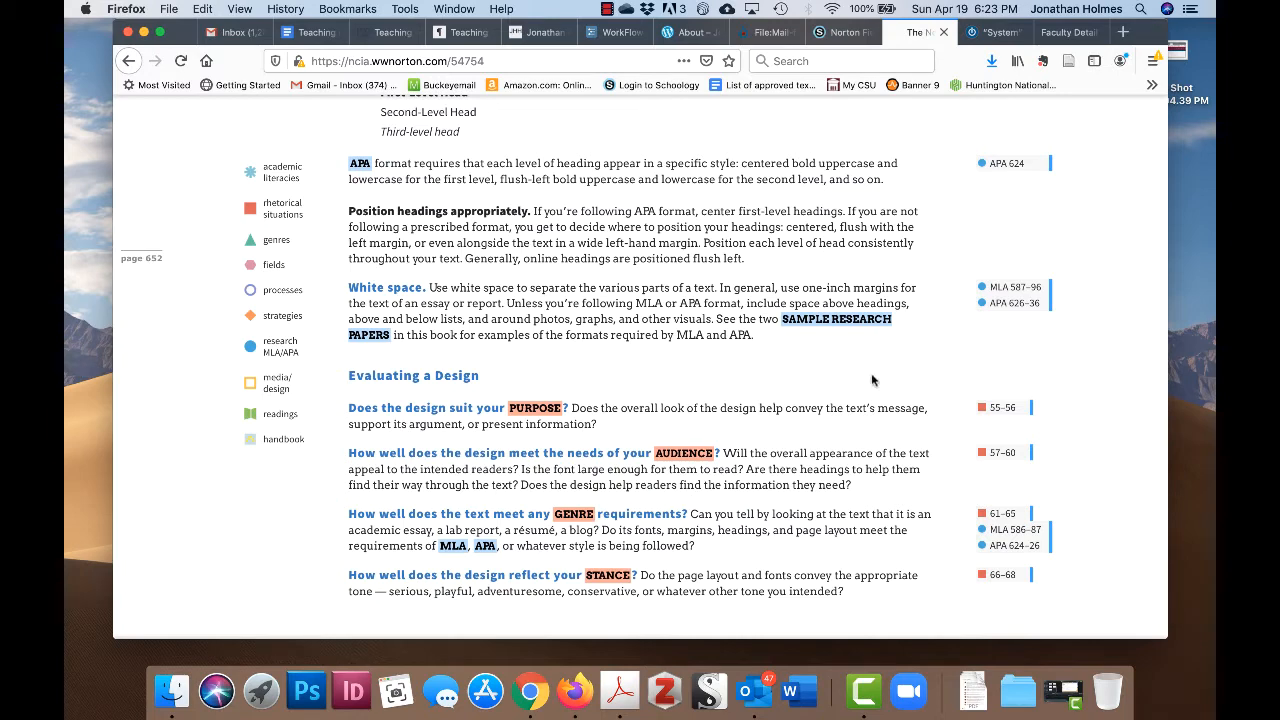
- Scroll back up to the Headings passage and paragraph-form scholarship example on page 651
scroll(871, 380, "up", 1)
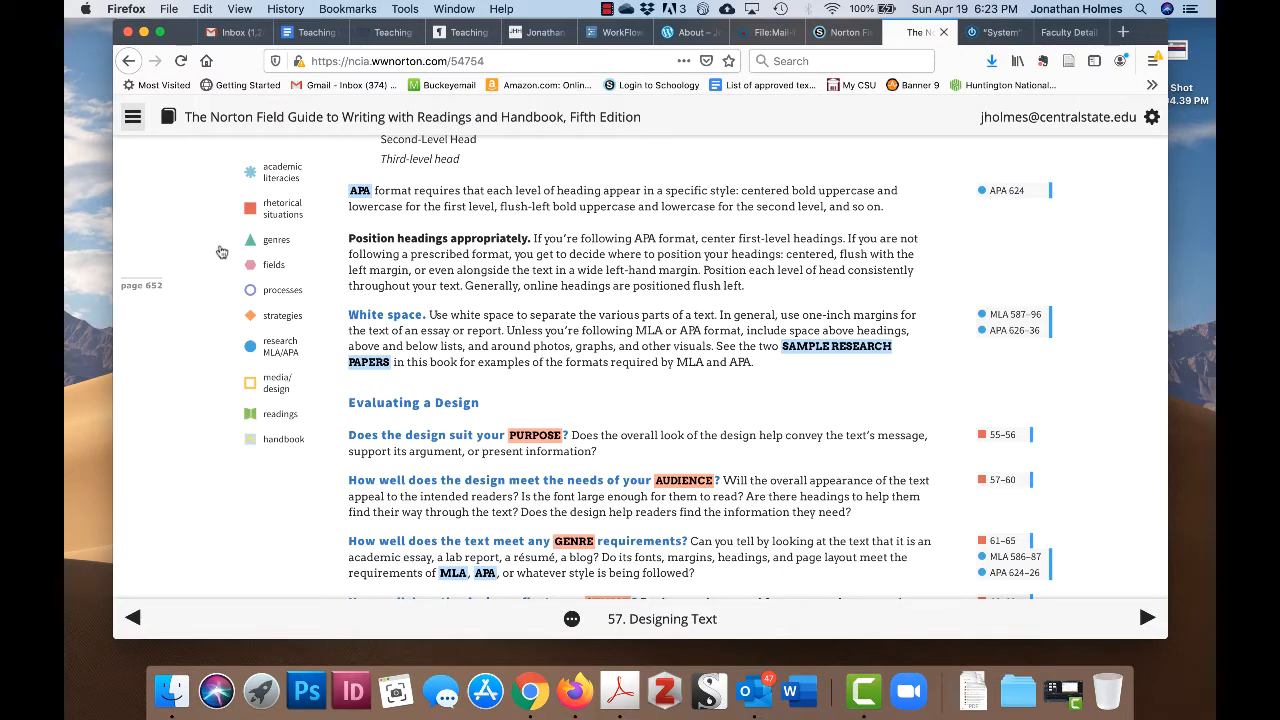
scroll(769, 466, "up", 5)
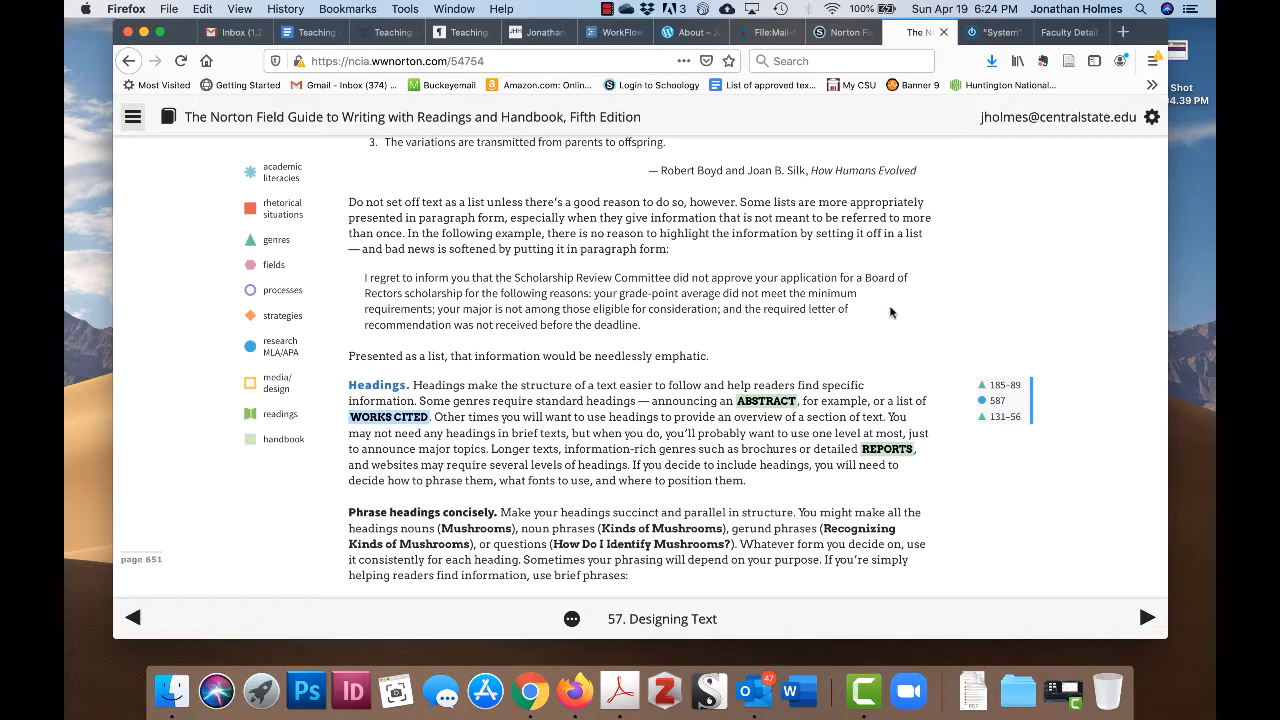
scroll(884, 318, "down", 1)
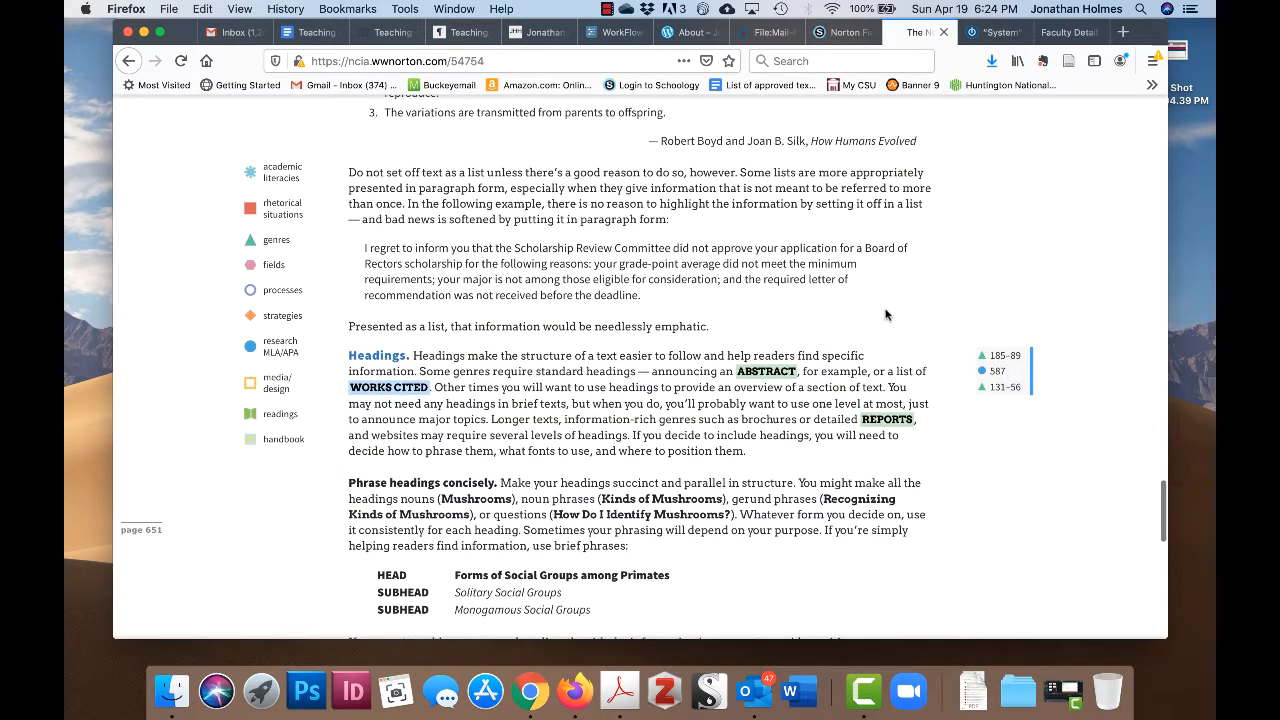
scroll(885, 310, "up", 1)
scroll(885, 308, "down", 1)
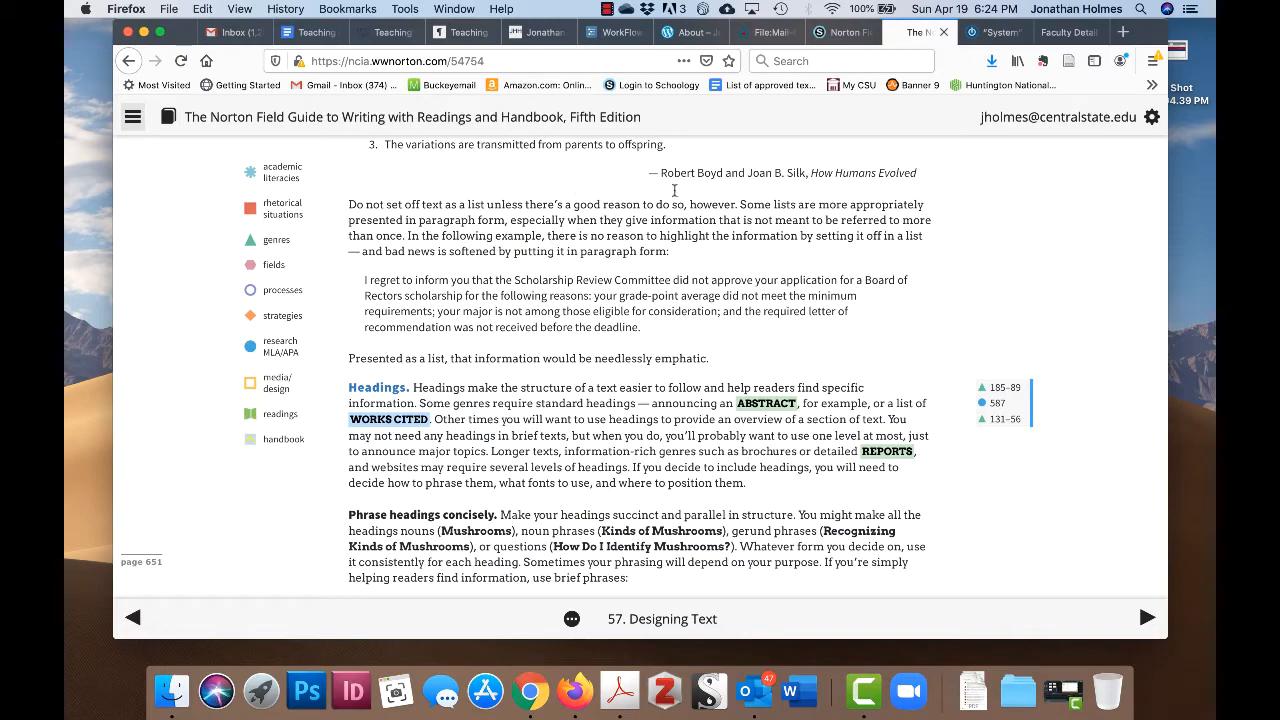
scroll(684, 203, "up", 4)
scroll(686, 206, "up", 5)
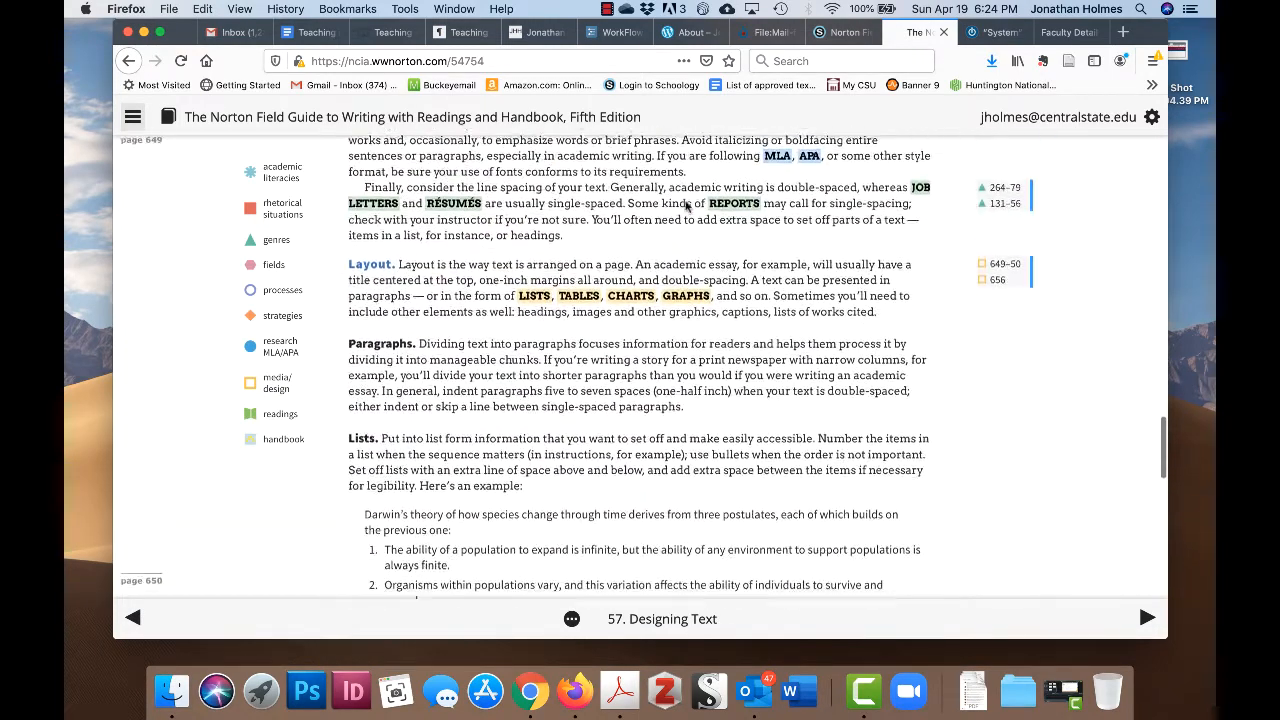
scroll(395, 413, "up", 1)
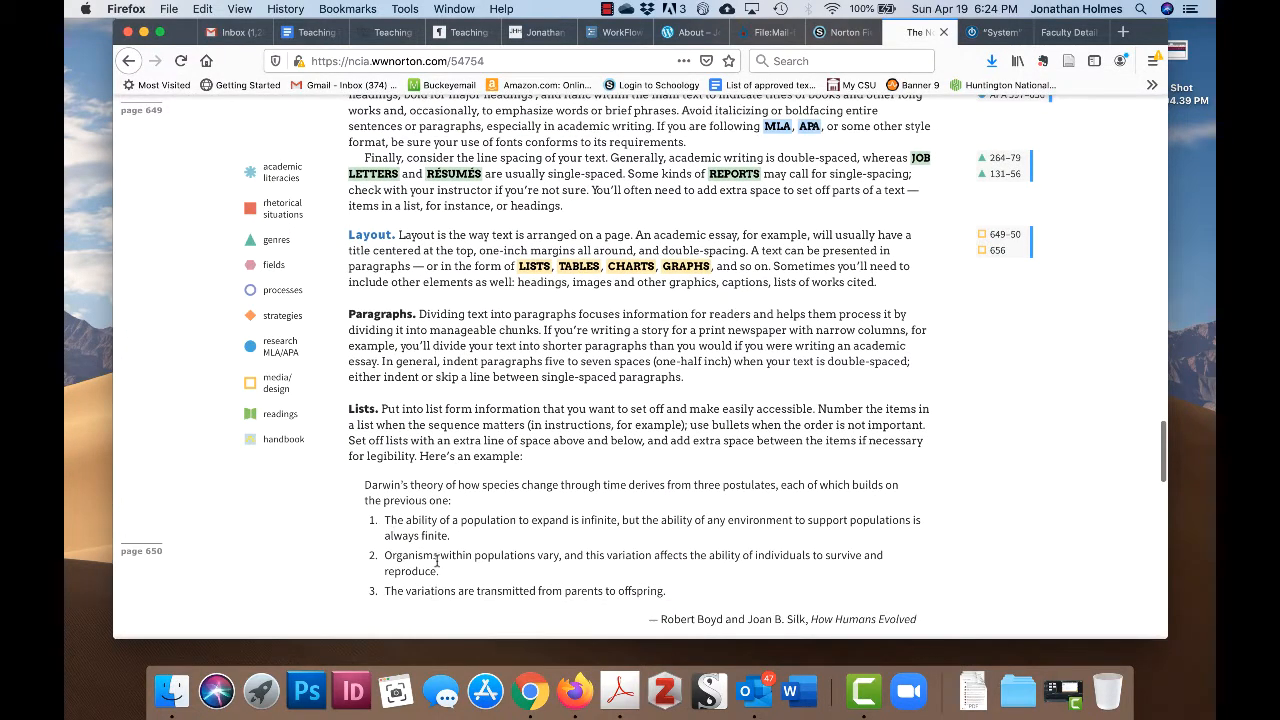
scroll(570, 463, "down", 3)
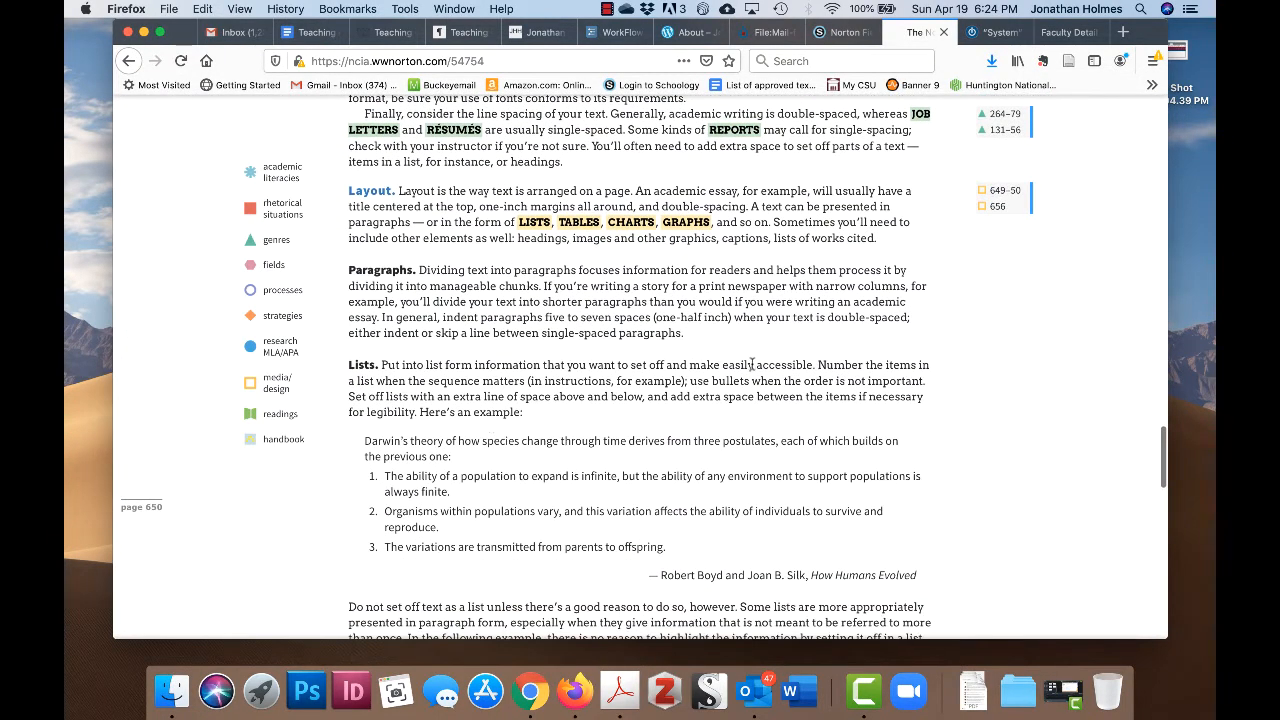
scroll(762, 428, "down", 1)
scroll(760, 428, "down", 8)
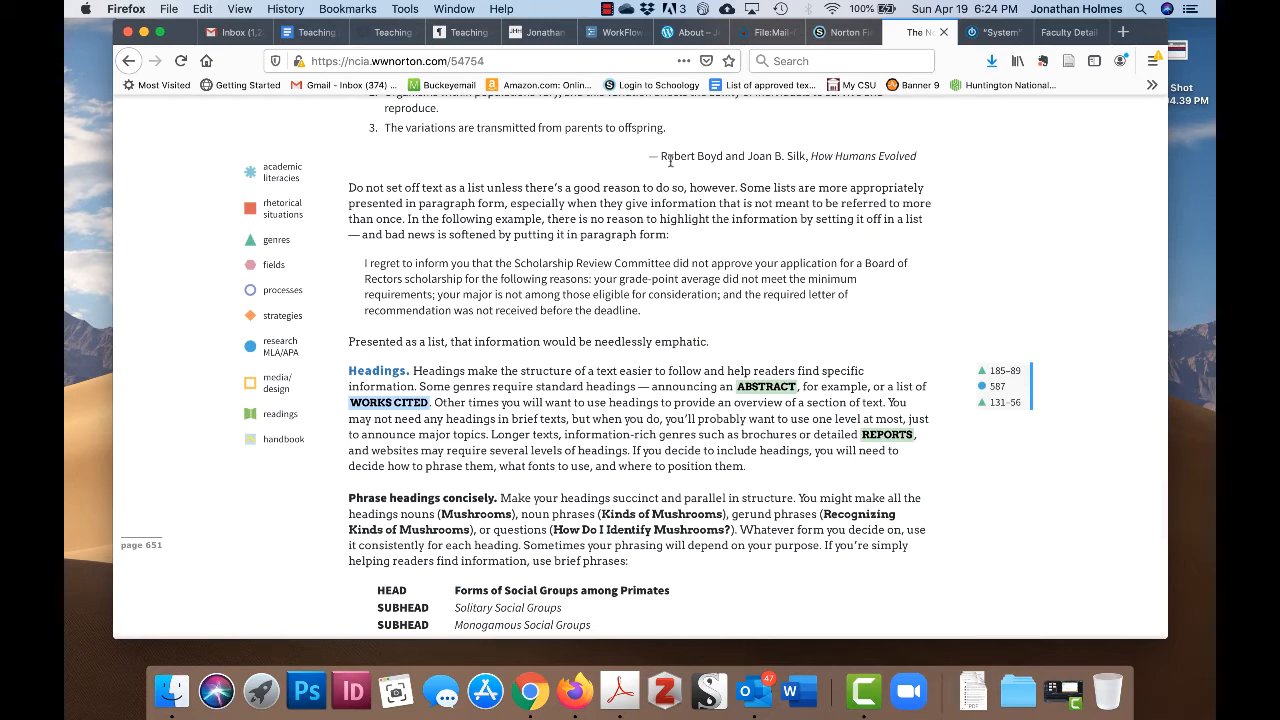
scroll(560, 185, "down", 1)
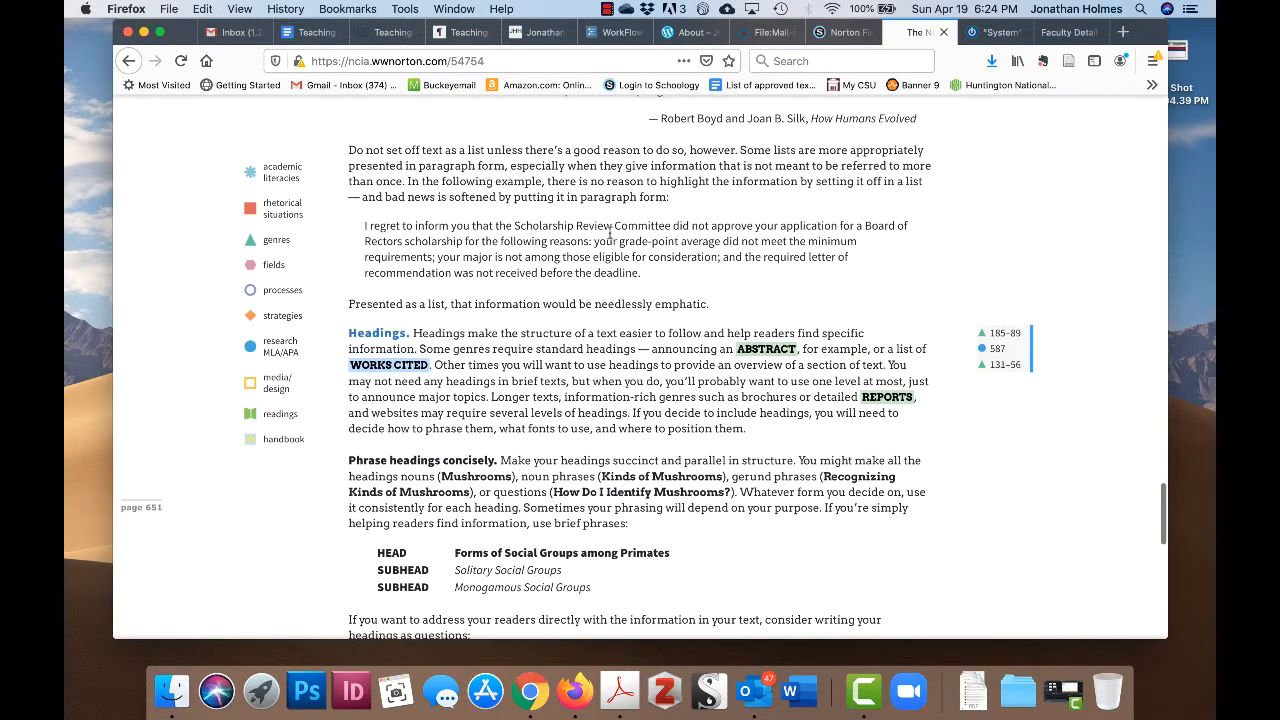
scroll(666, 257, "down", 1)
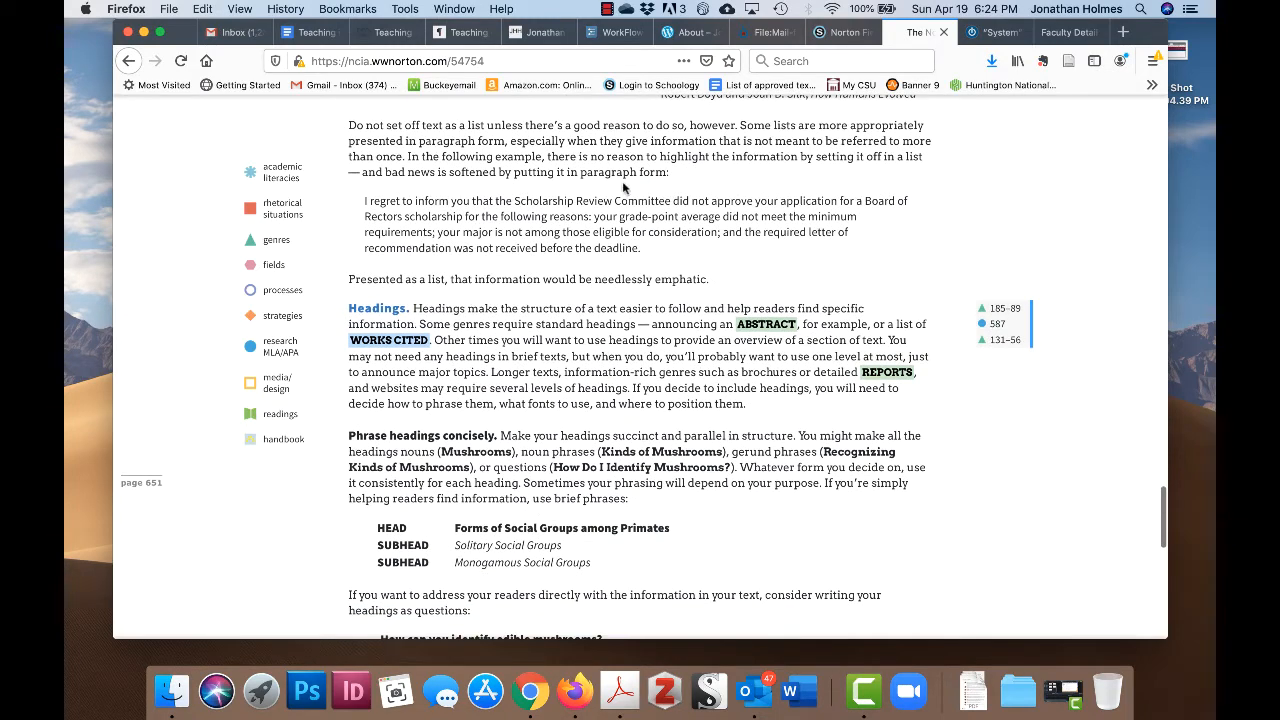
scroll(719, 264, "down", 3)
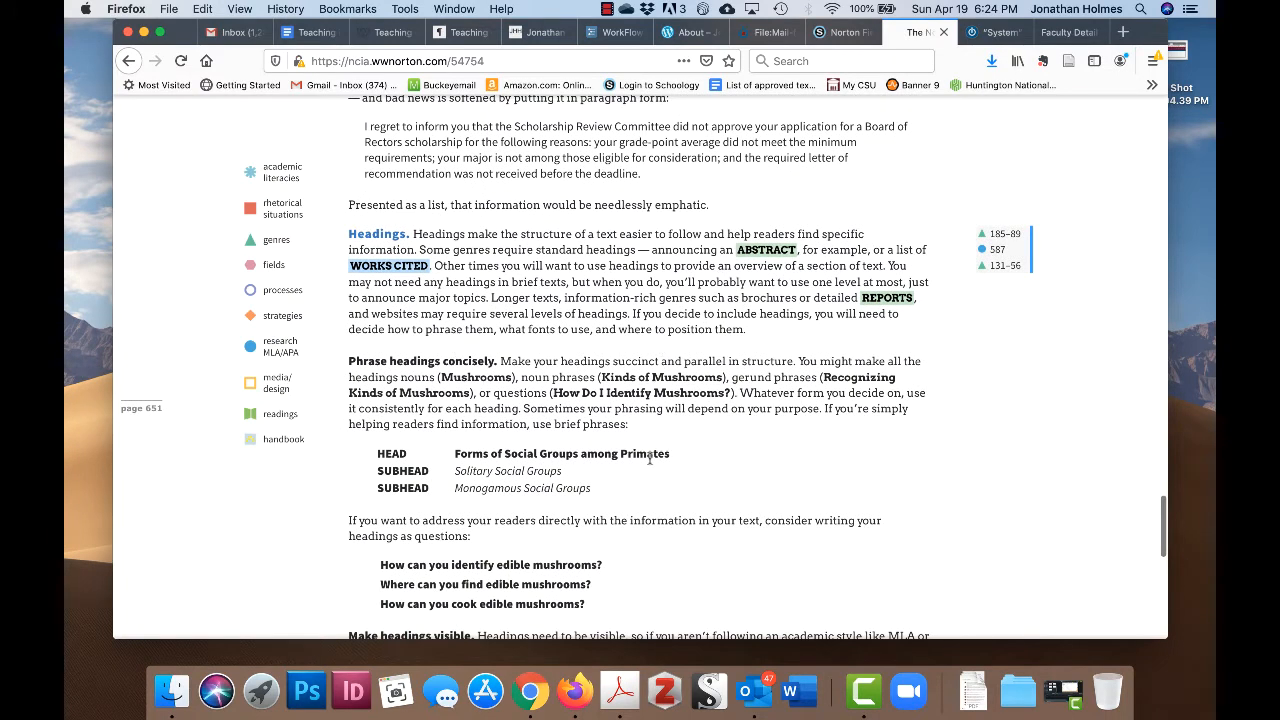
scroll(650, 459, "down", 2)
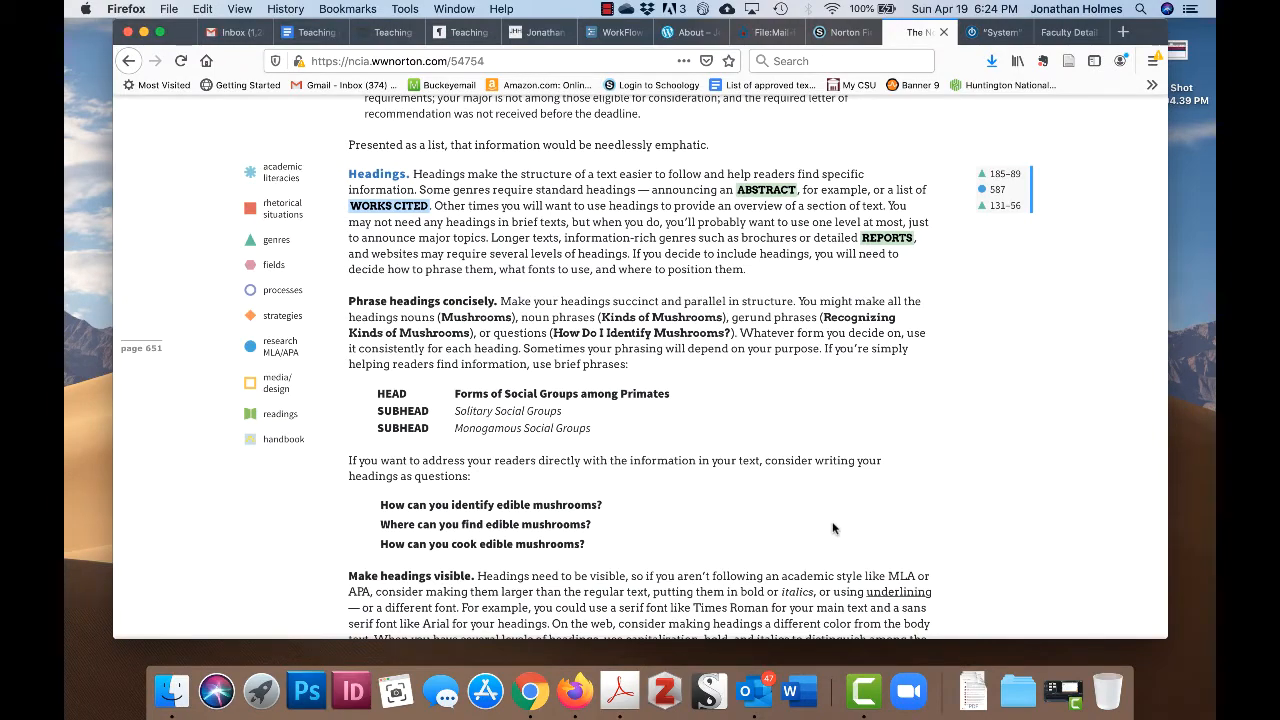
scroll(833, 528, "up", 10)
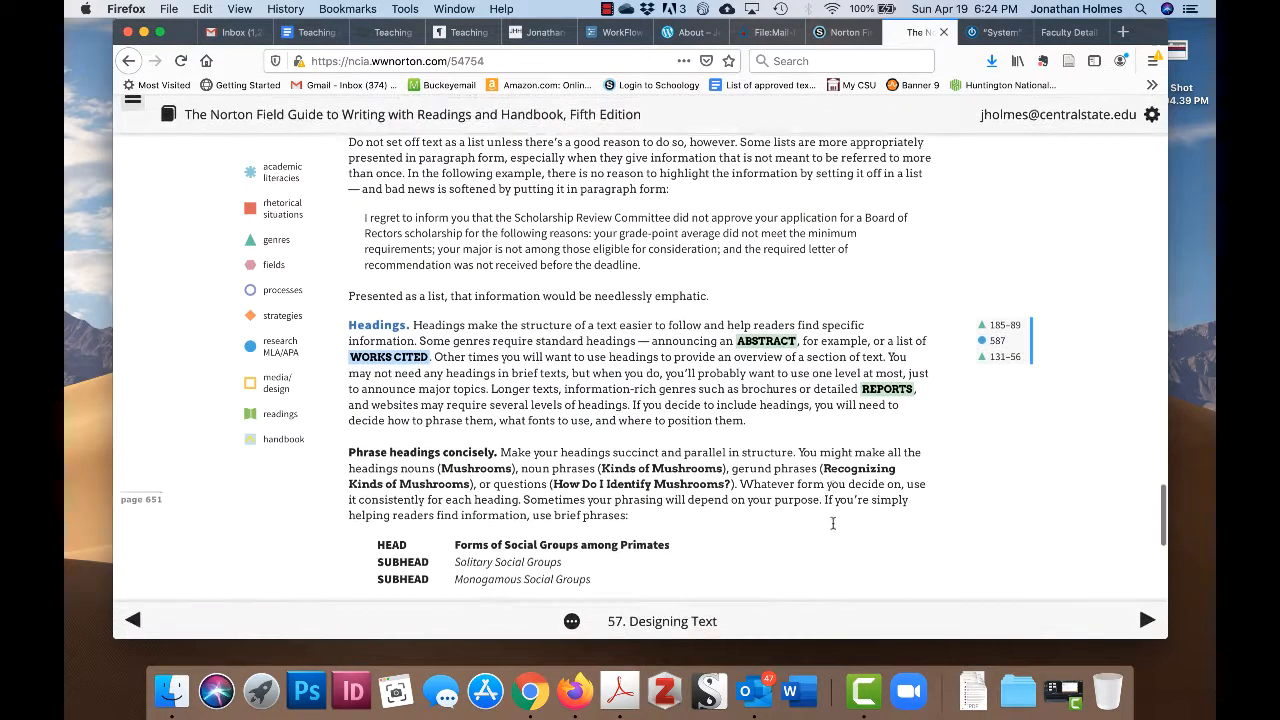
scroll(833, 528, "up", 10)
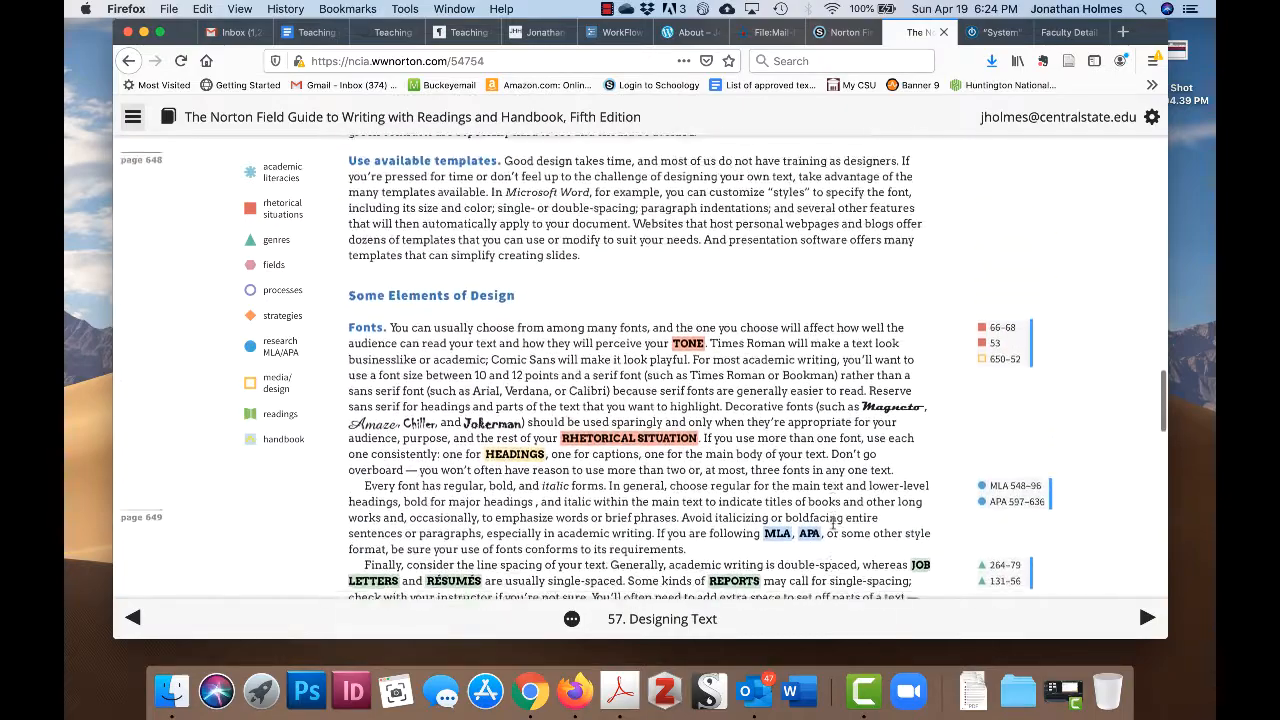
scroll(835, 529, "up", 10)
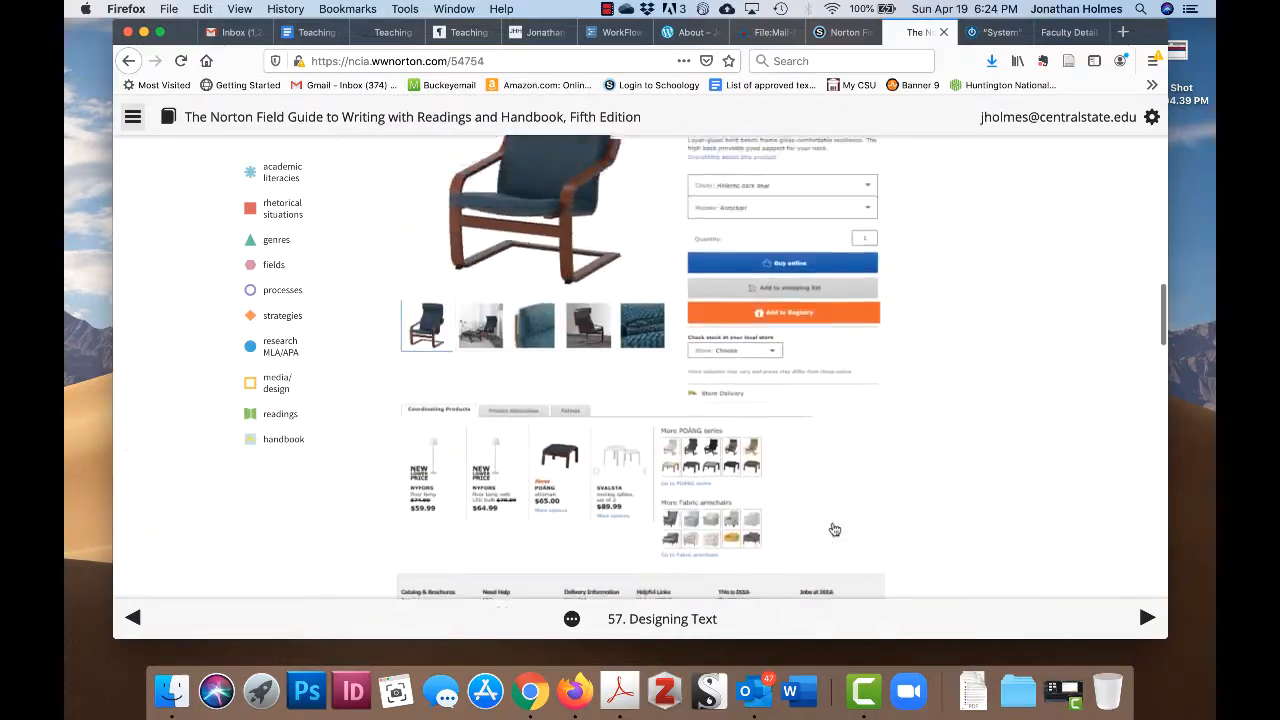
scroll(832, 524, "up", 8)
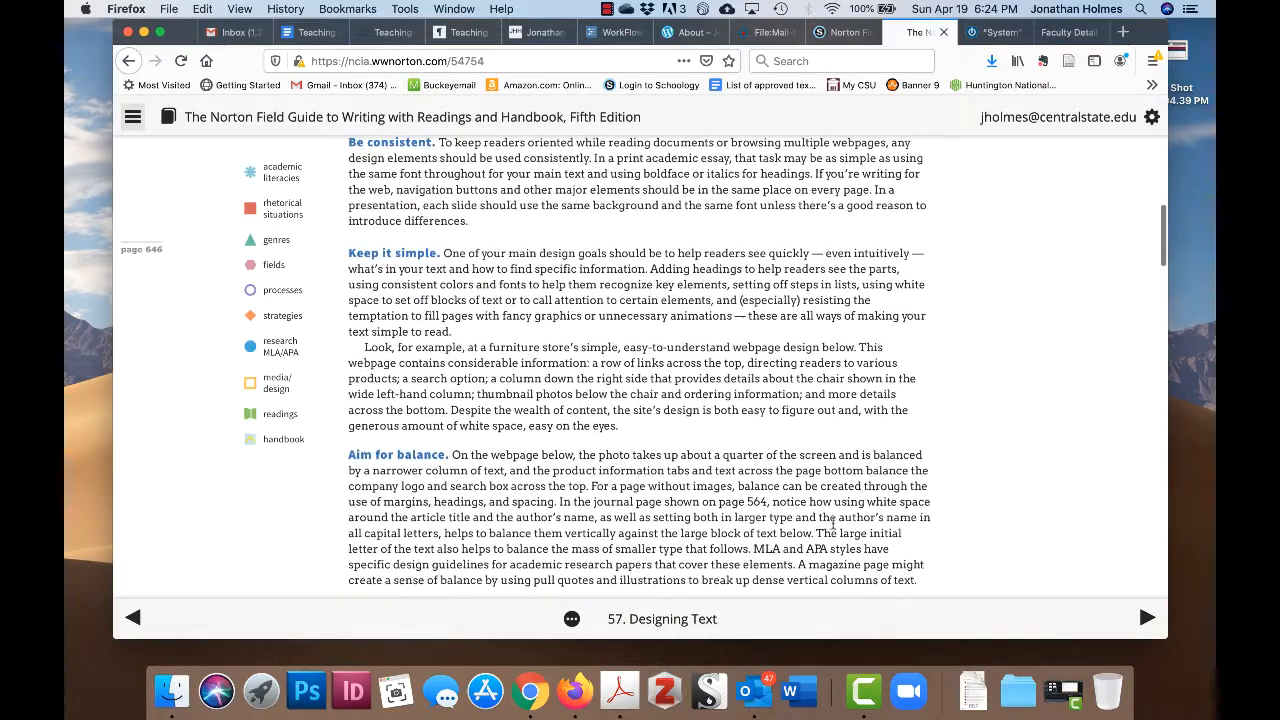
scroll(833, 528, "up", 10)
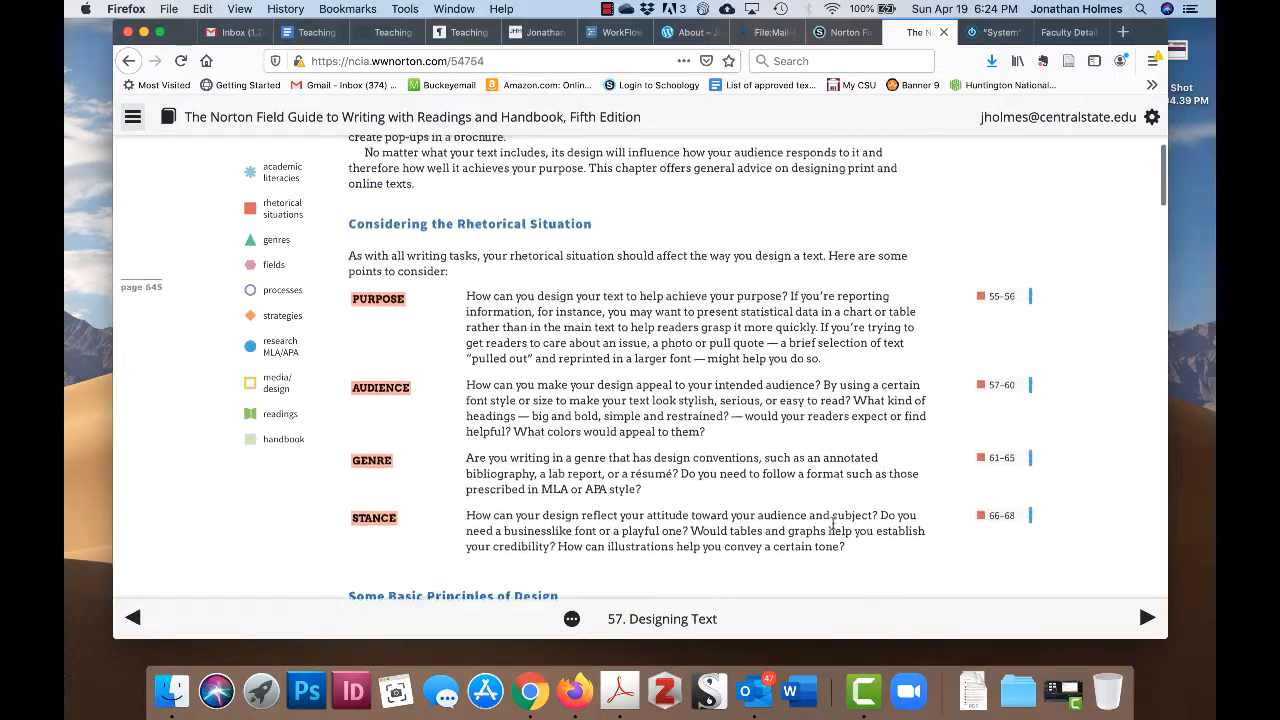
scroll(835, 529, "down", 20)
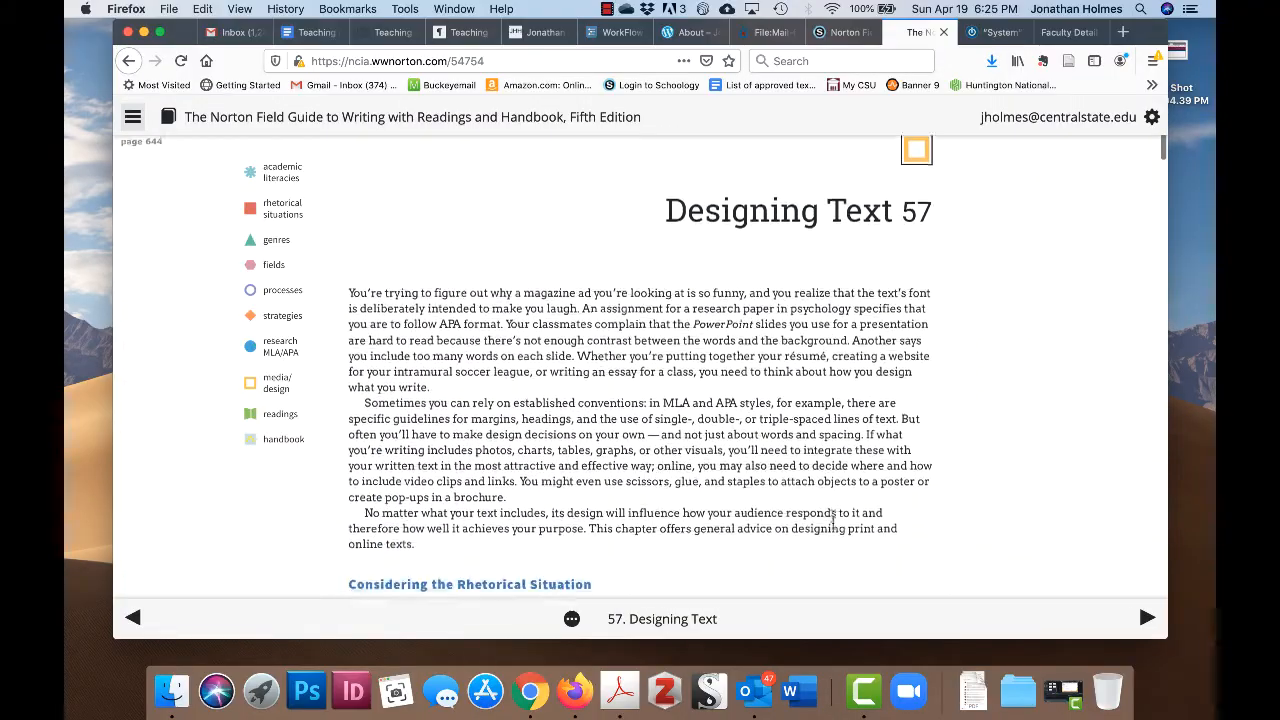
scroll(834, 529, "down", 20)
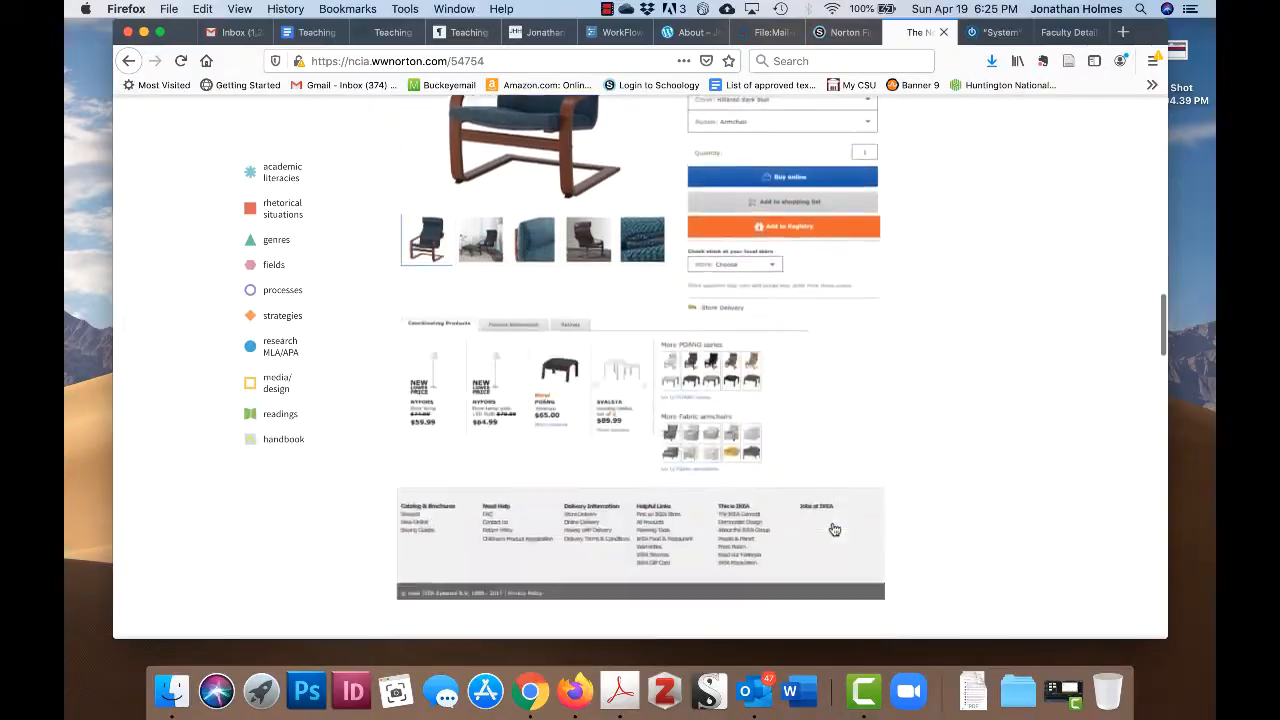
scroll(833, 524, "down", 20)
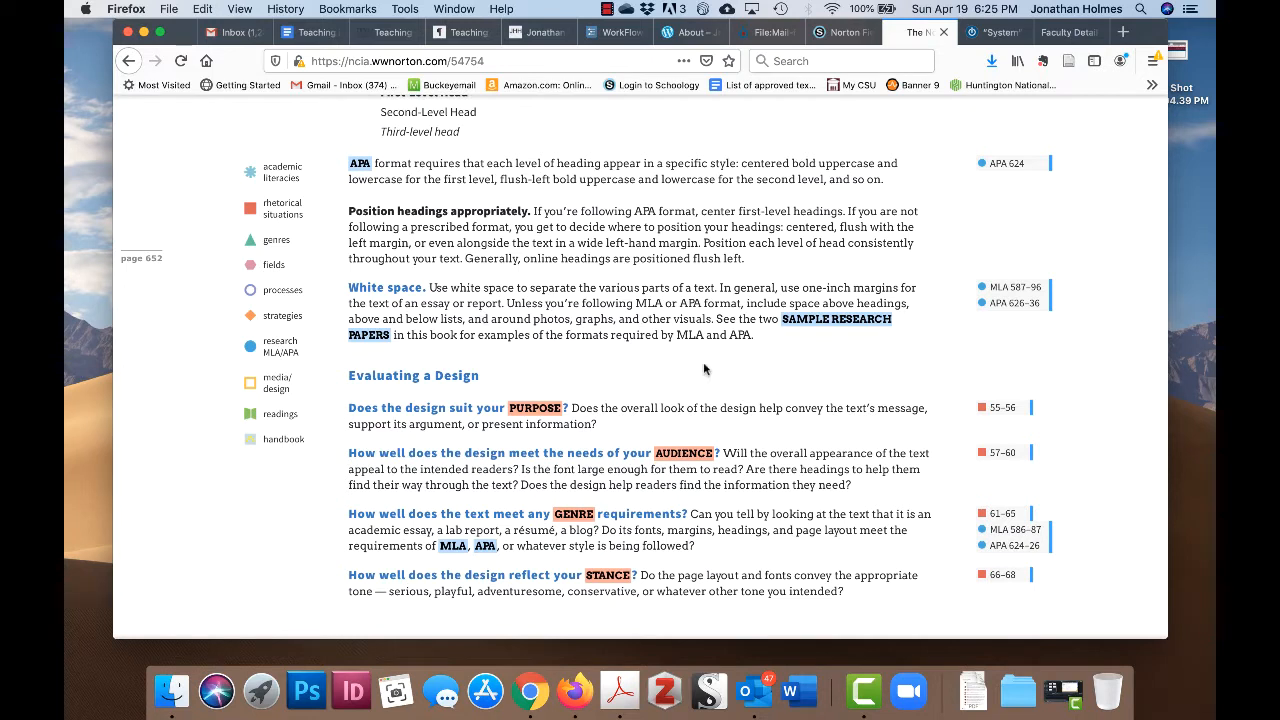
scroll(422, 408, "down", 2)
scroll(813, 392, "up", 20)
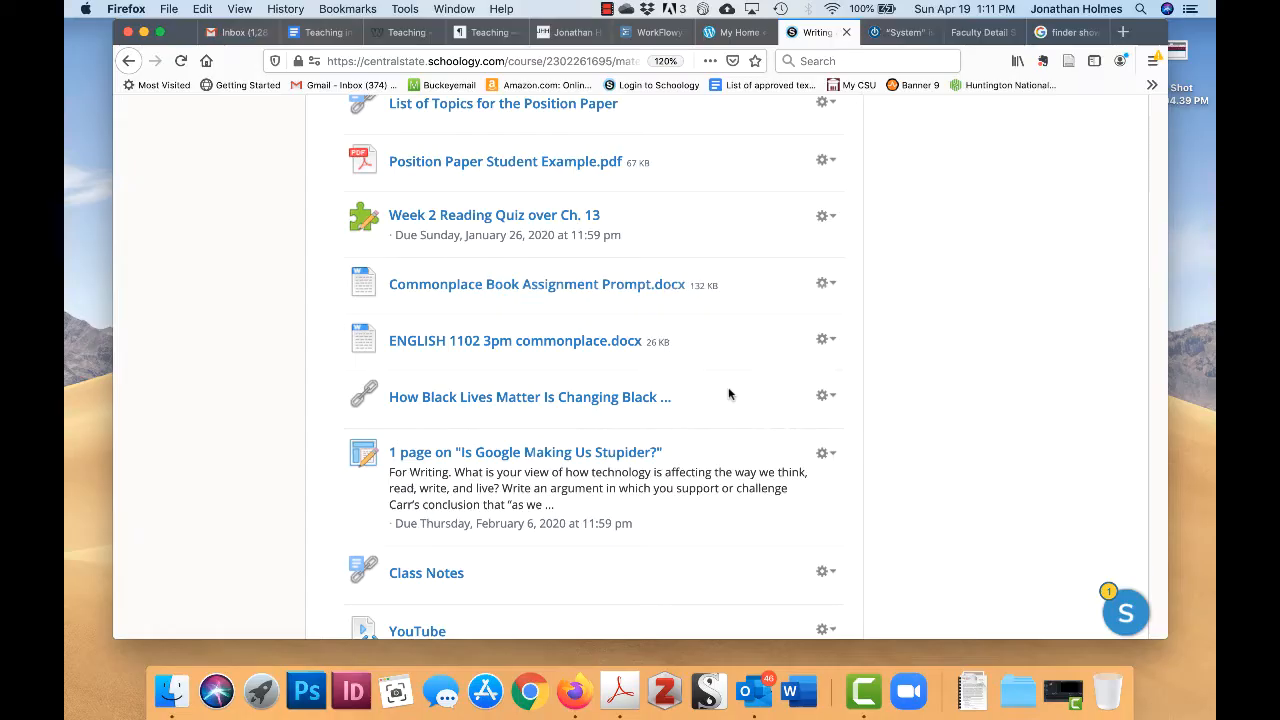
- Open Wordpress Assignment SP20.docx and read down to its Key Features of an Effective Wordpress Site list
scroll(728, 394, "up", 2)
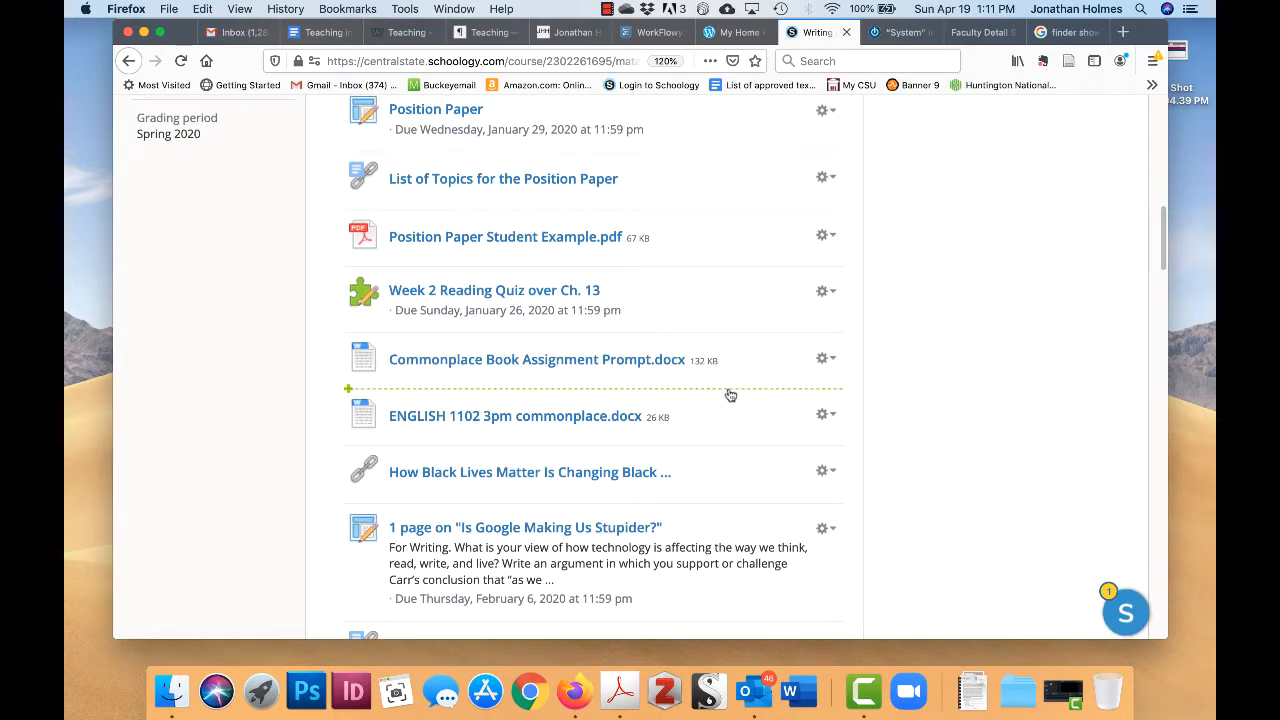
scroll(726, 320, "down", 15)
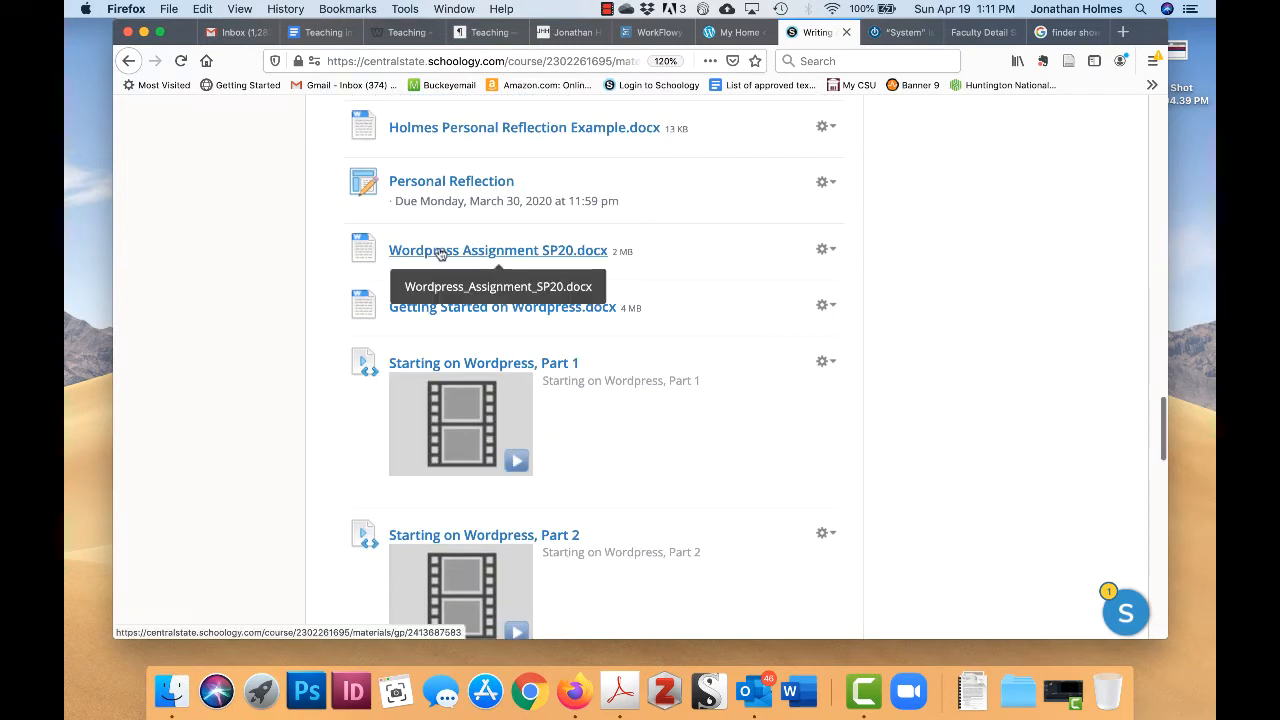
left_click(440, 253)
scroll(1025, 467, "down", 10)
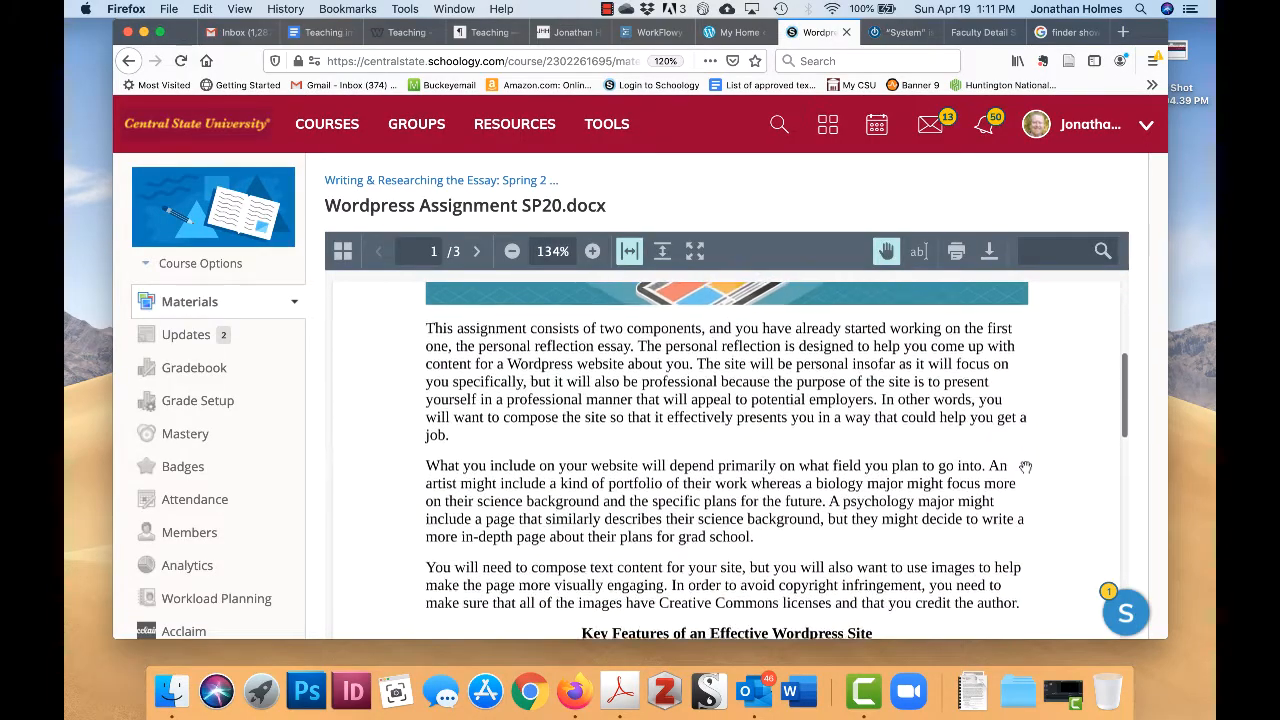
scroll(1025, 467, "down", 1)
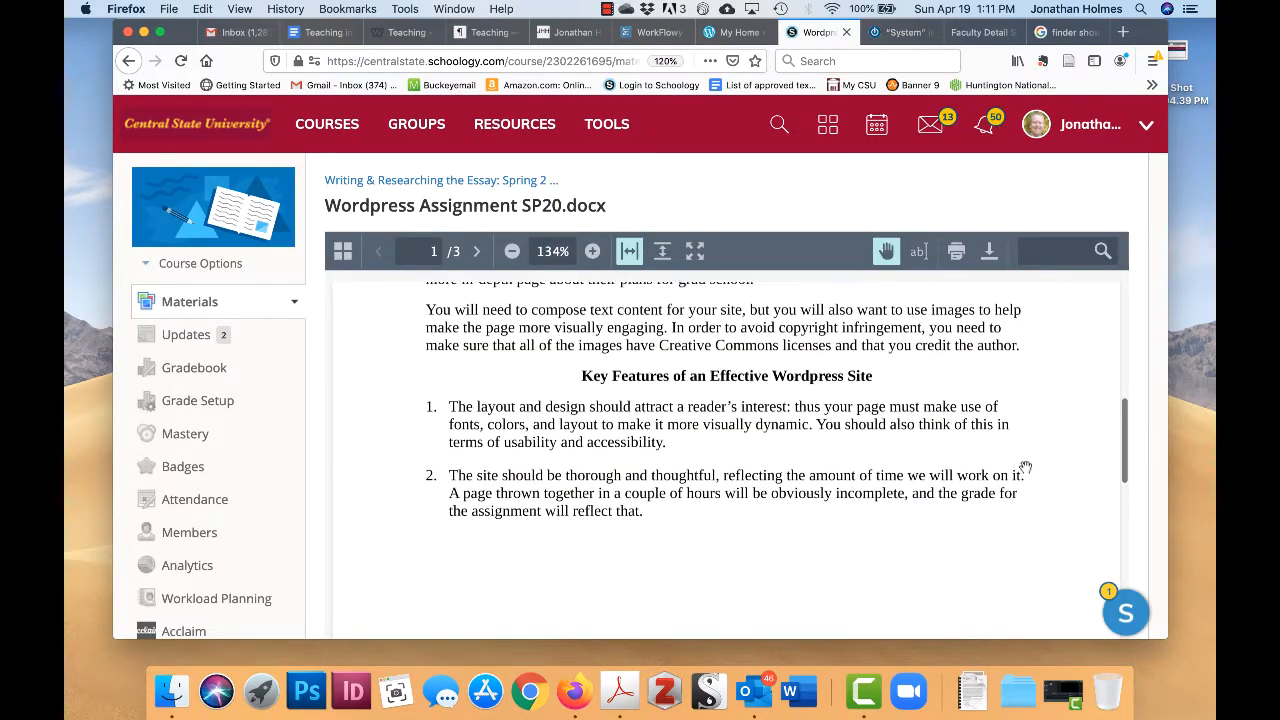
scroll(1025, 467, "down", 2)
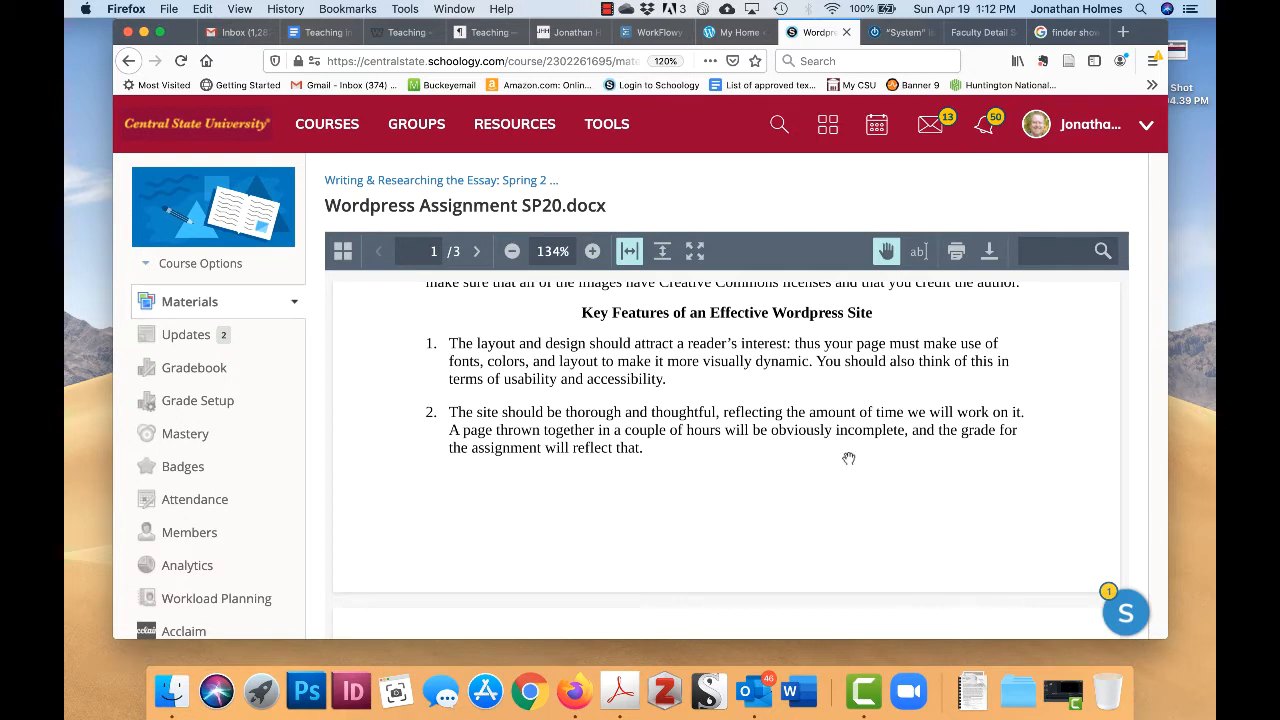
- Read through the Wordpress assignment's requirements and deadlines, then return to the course Materials list
scroll(848, 458, "down", 2)
scroll(890, 469, "down", 1)
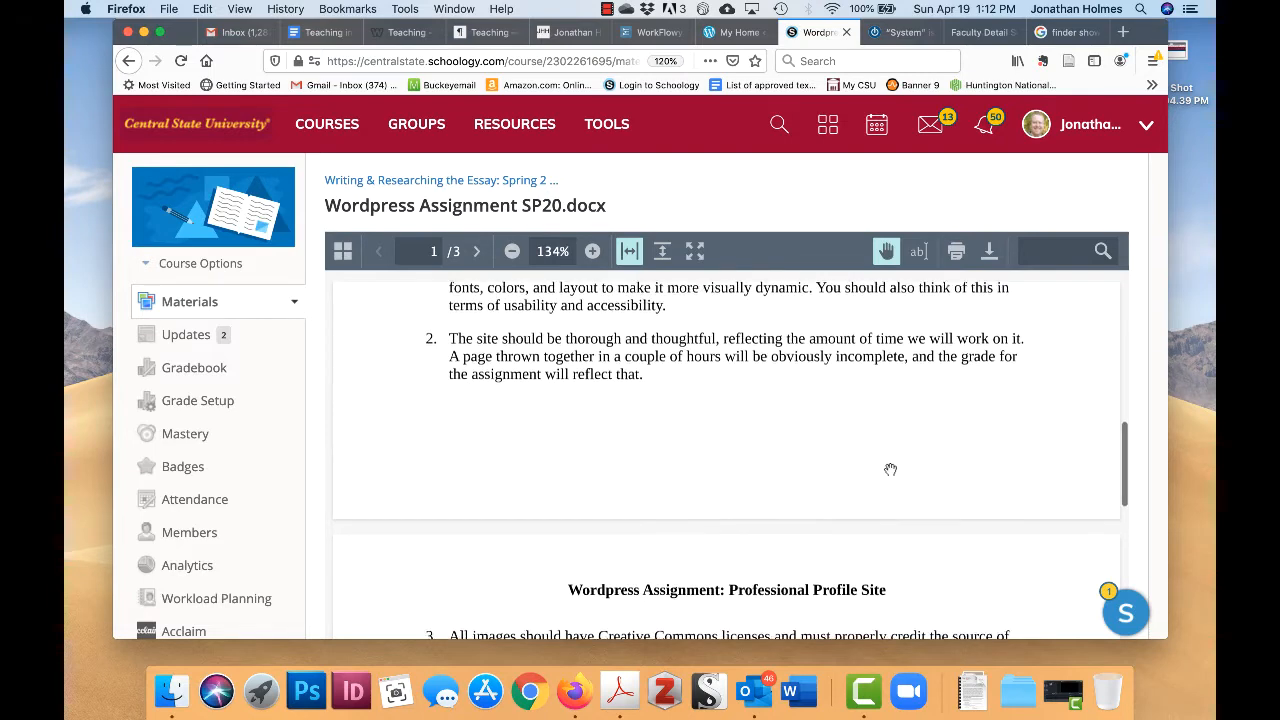
scroll(890, 469, "down", 1)
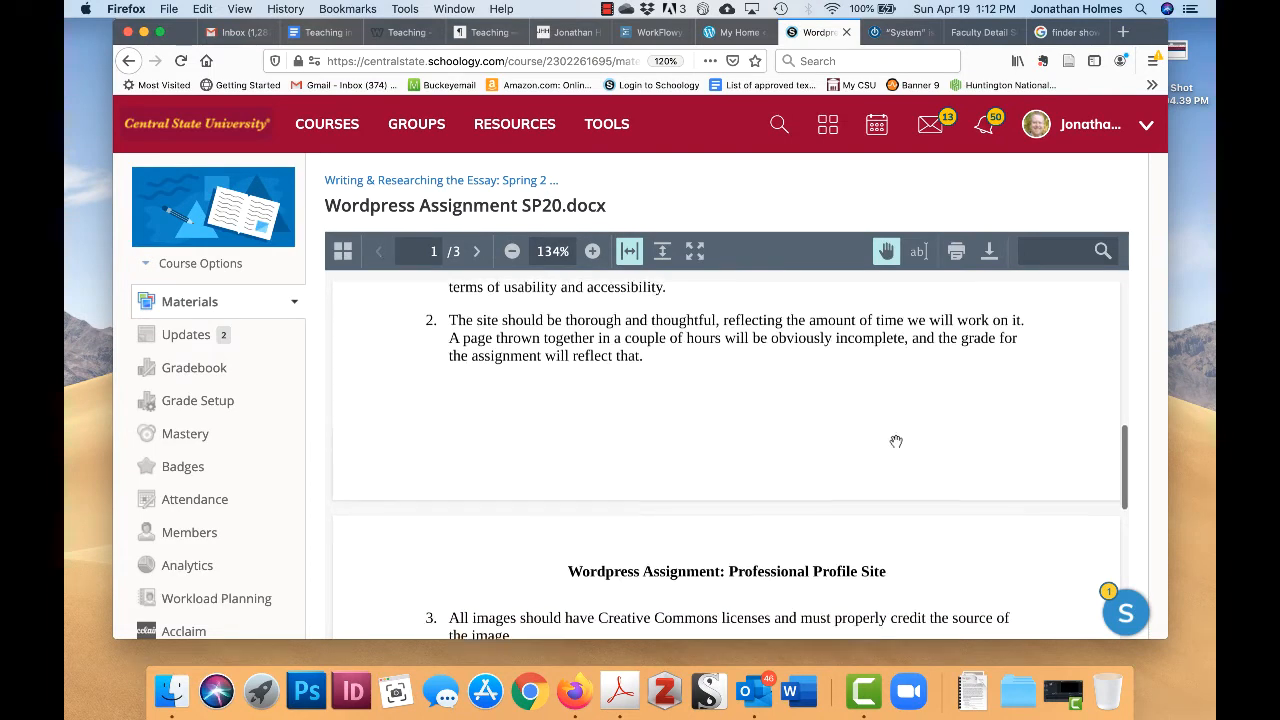
scroll(896, 441, "down", 1)
scroll(896, 441, "down", 10)
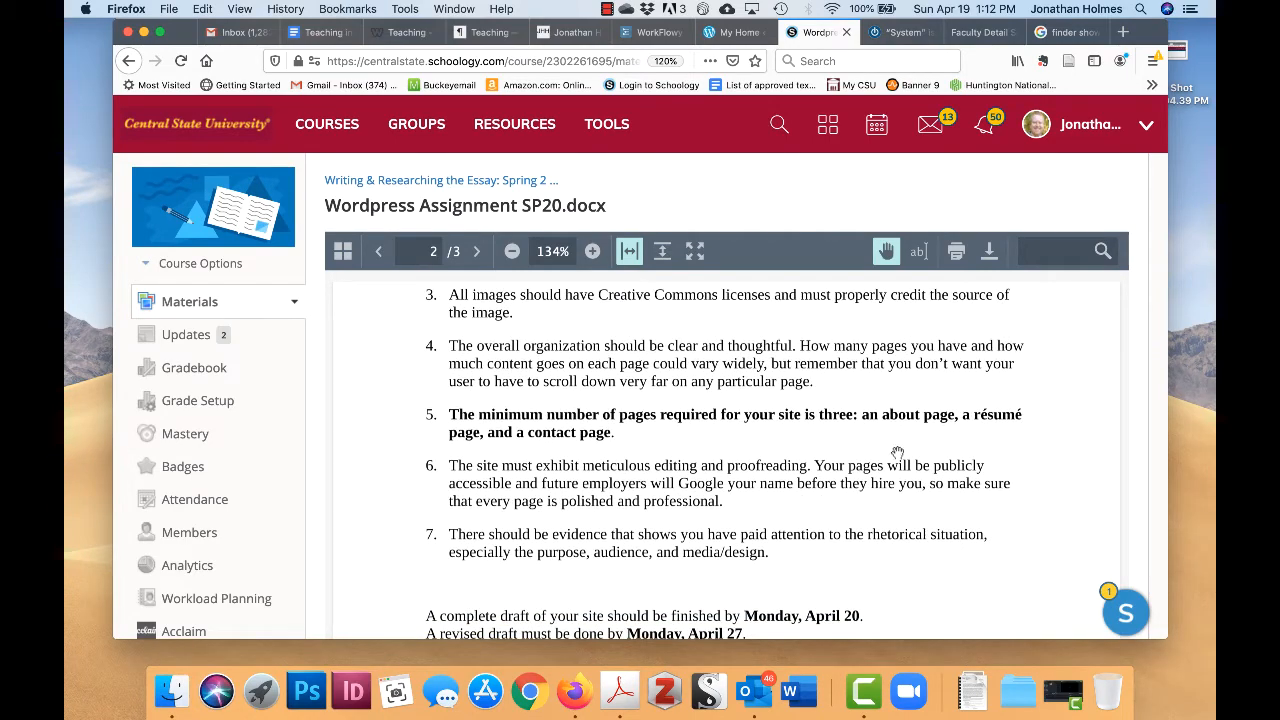
scroll(899, 452, "down", 2)
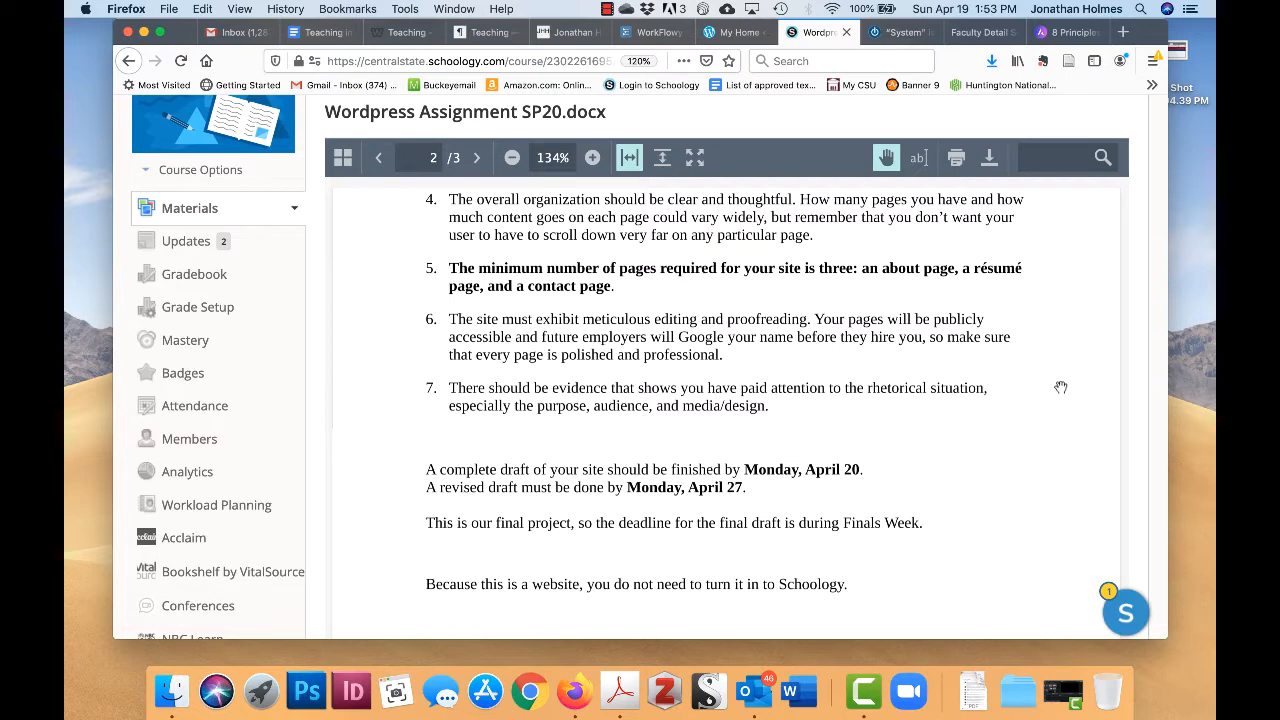
scroll(1061, 387, "down", 3)
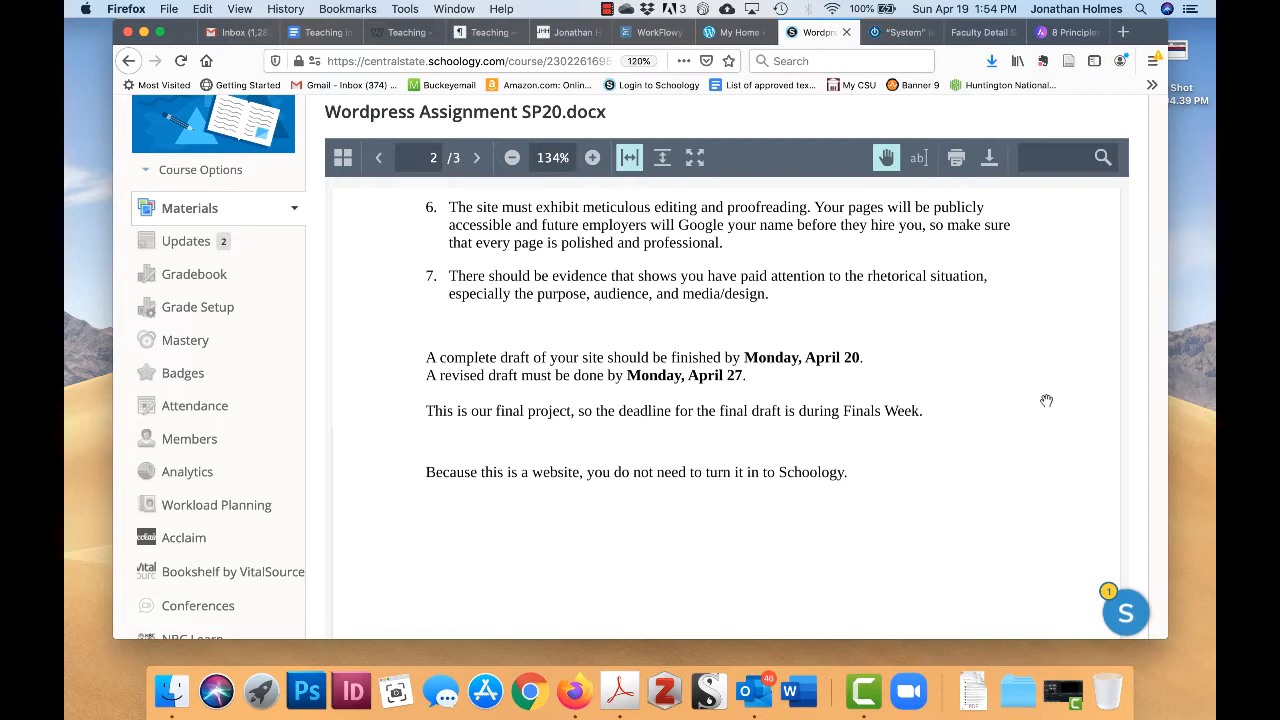
left_click(188, 208)
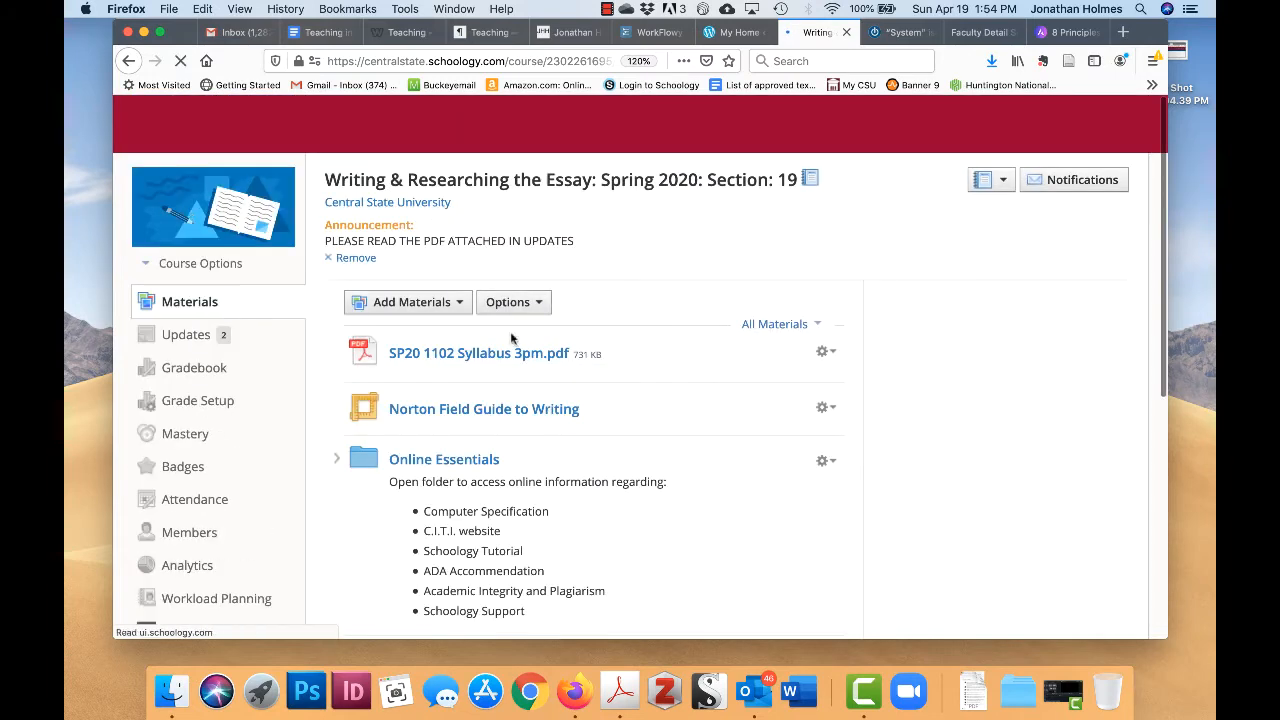
- Find and open Wordpress Assignment Expectations.pdf further down the Materials list
scroll(726, 470, "down", 15)
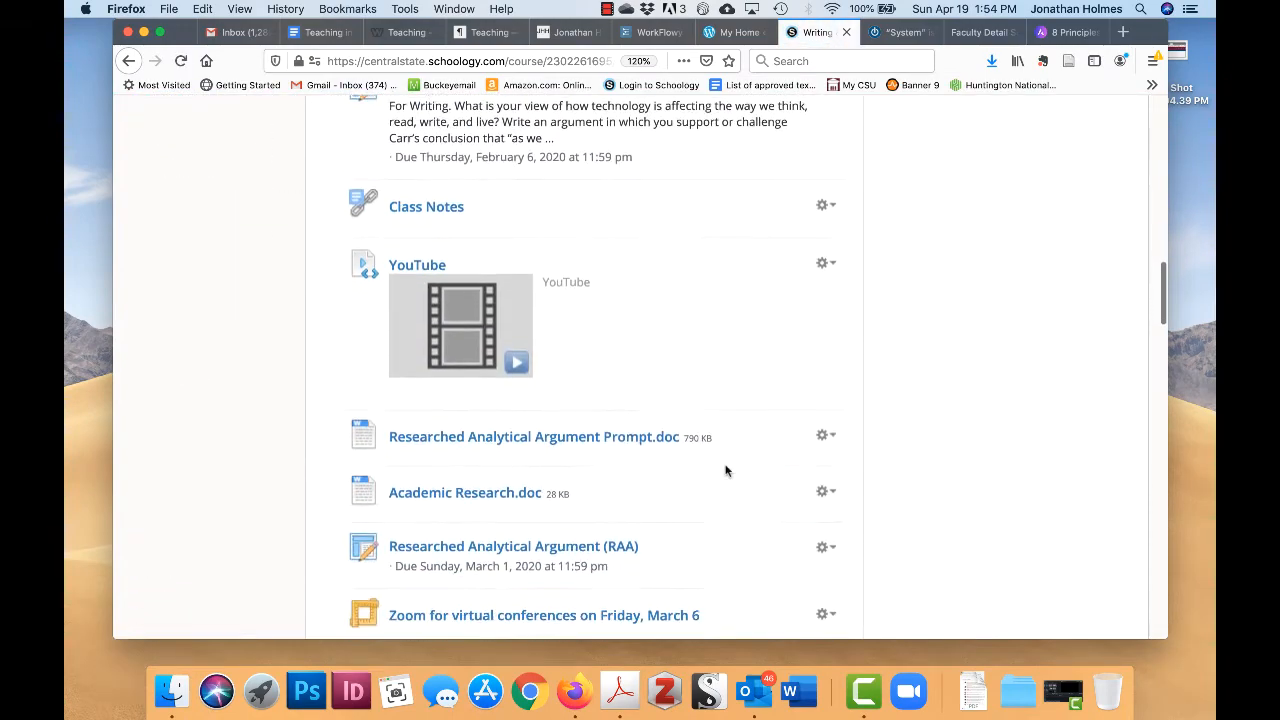
scroll(726, 470, "down", 5)
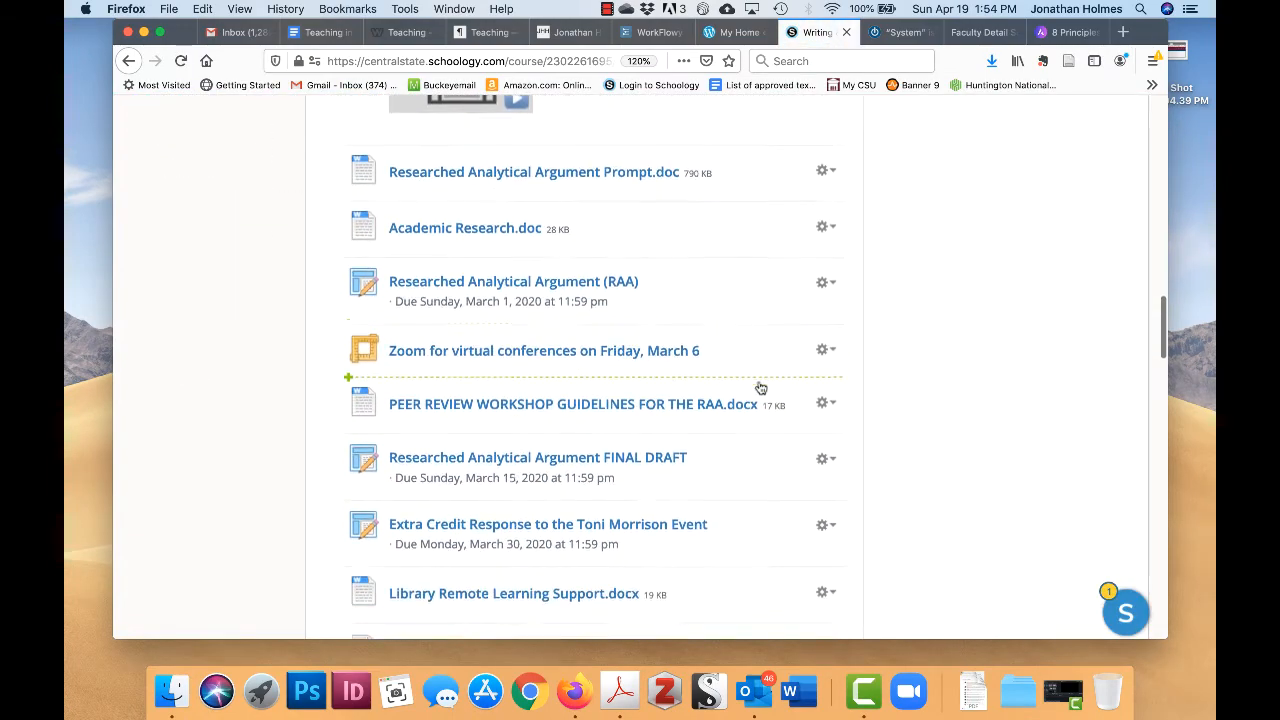
scroll(760, 388, "down", 10)
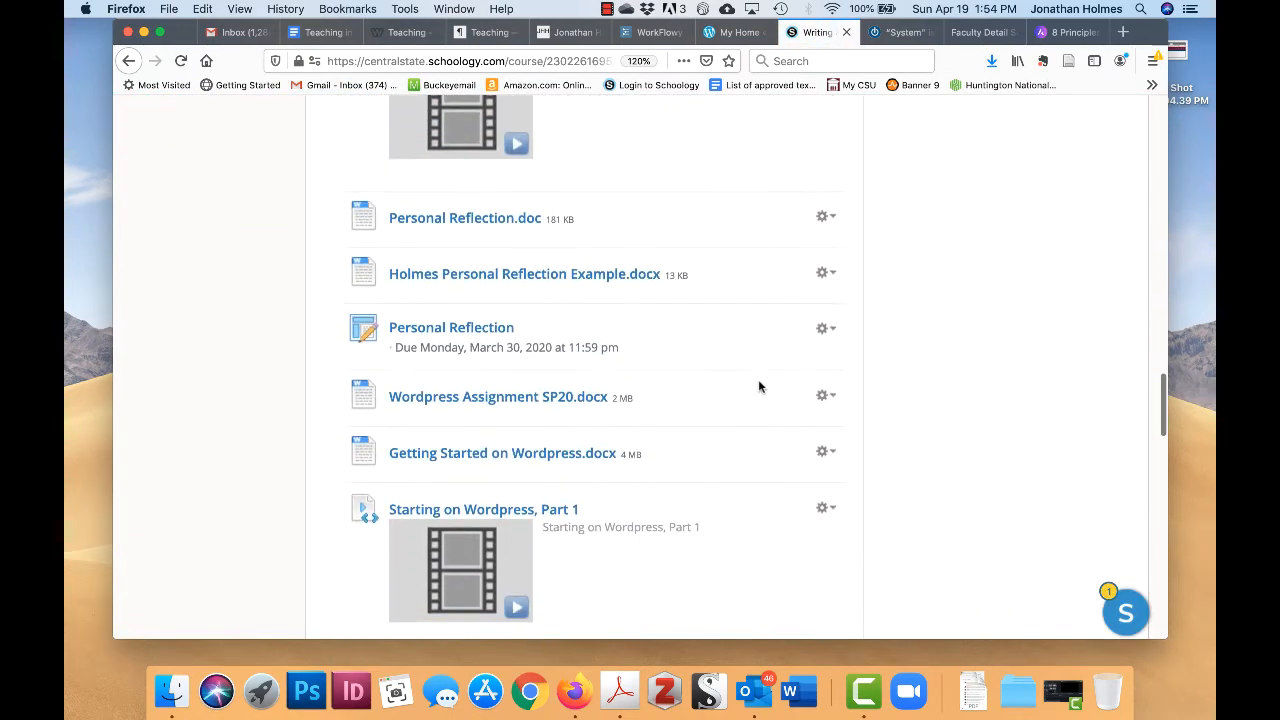
scroll(759, 386, "down", 15)
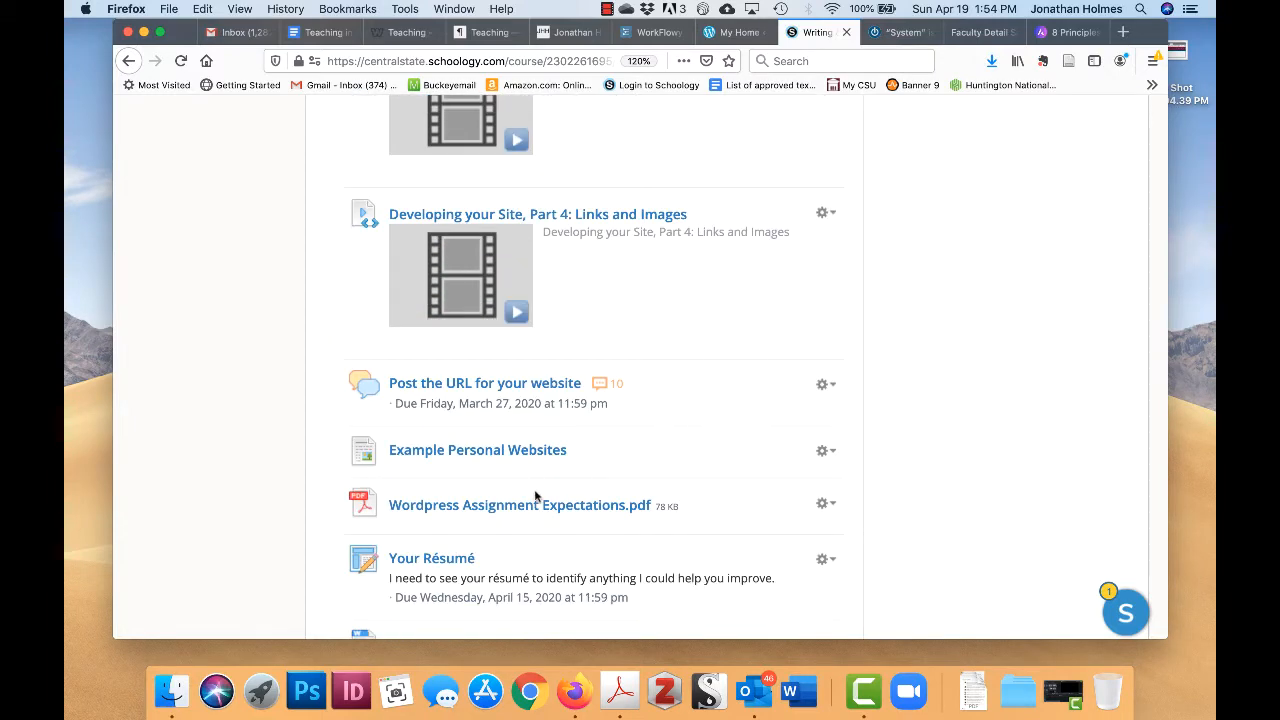
left_click(529, 511)
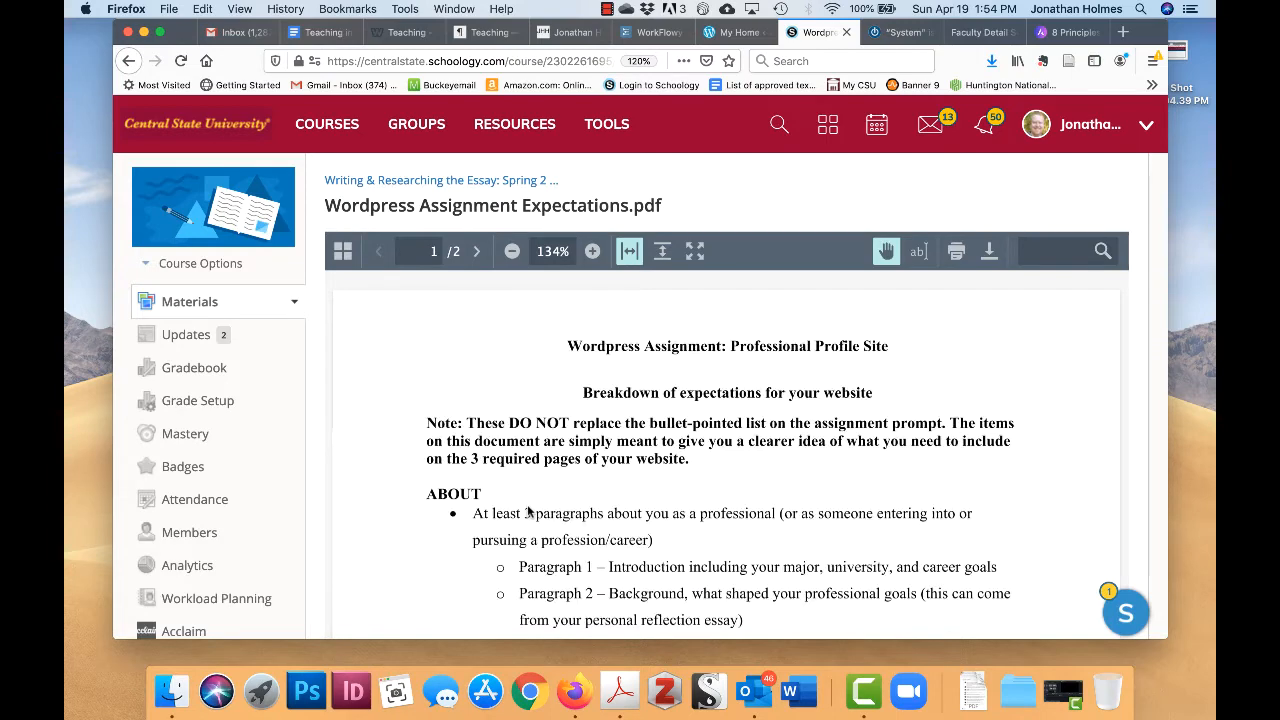
scroll(900, 452, "down", 2)
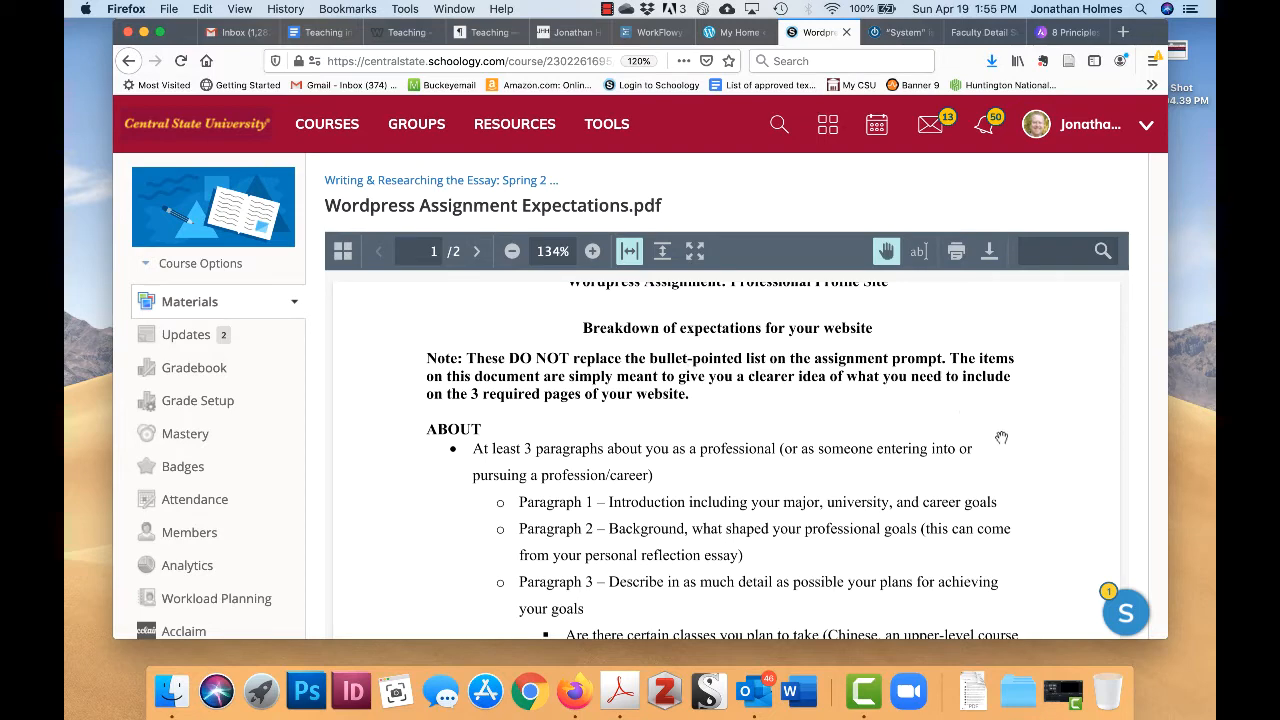
scroll(1001, 437, "down", 3)
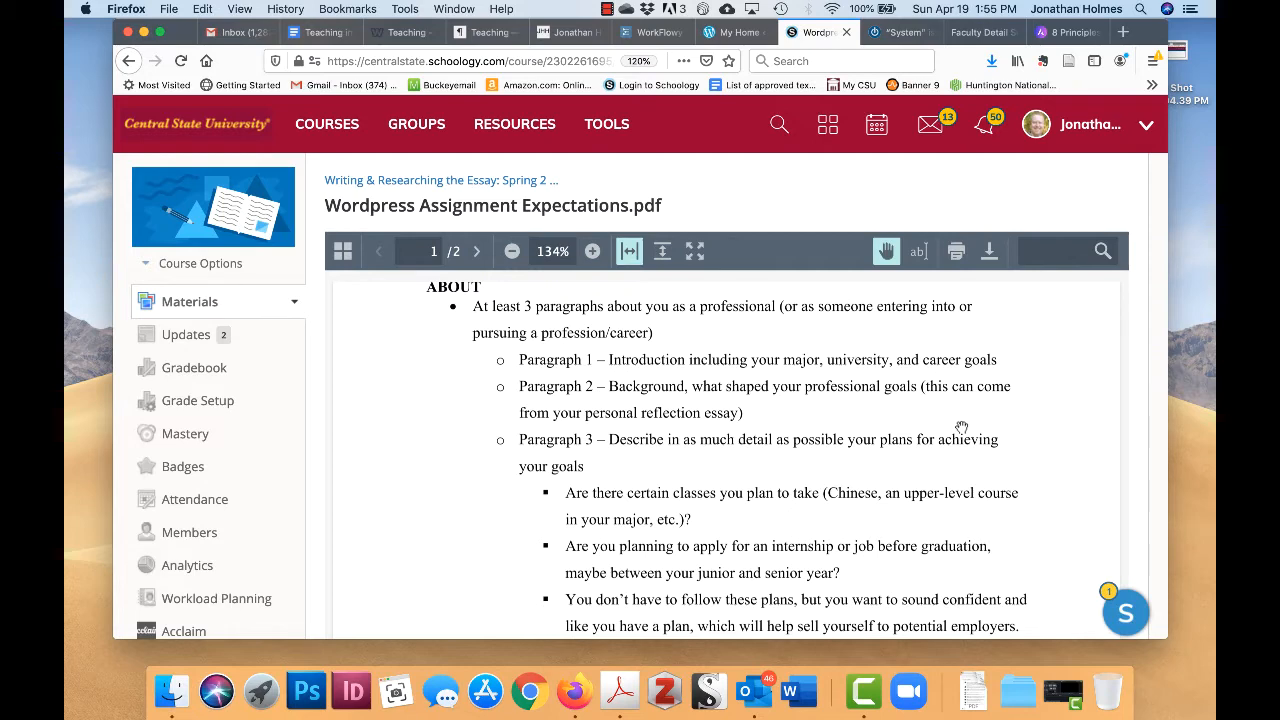
scroll(961, 428, "down", 1)
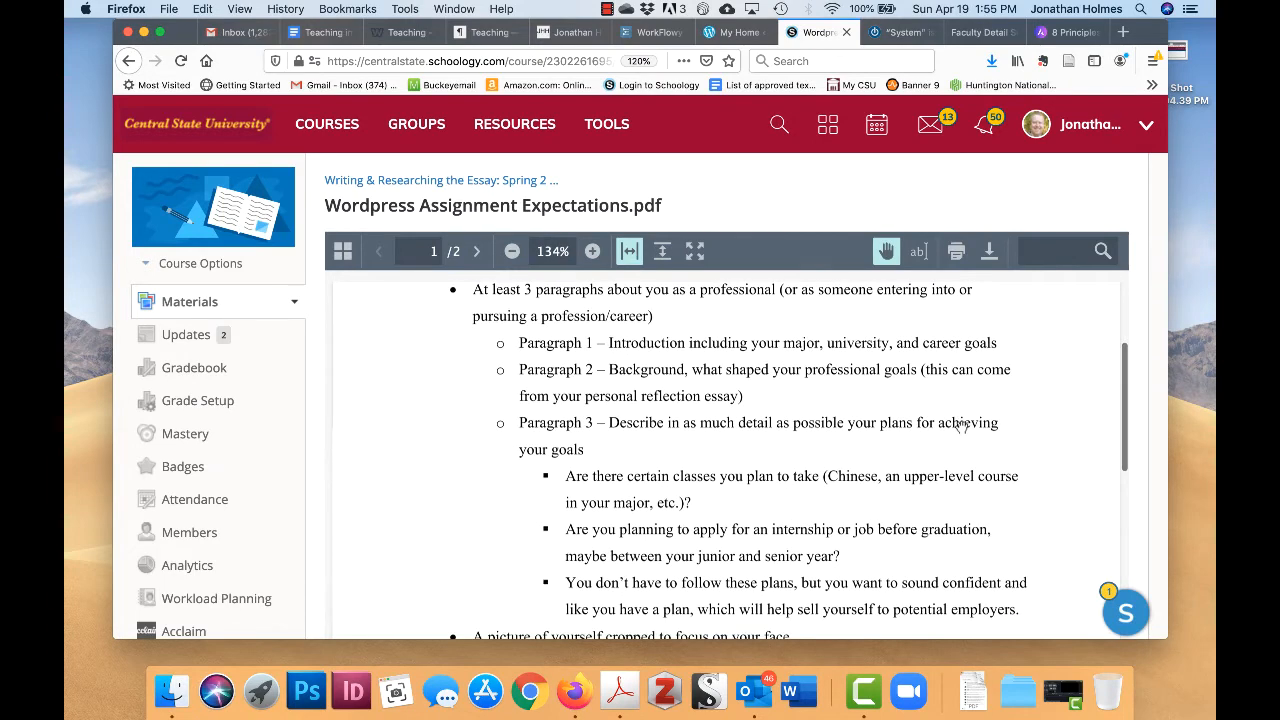
scroll(961, 428, "down", 5)
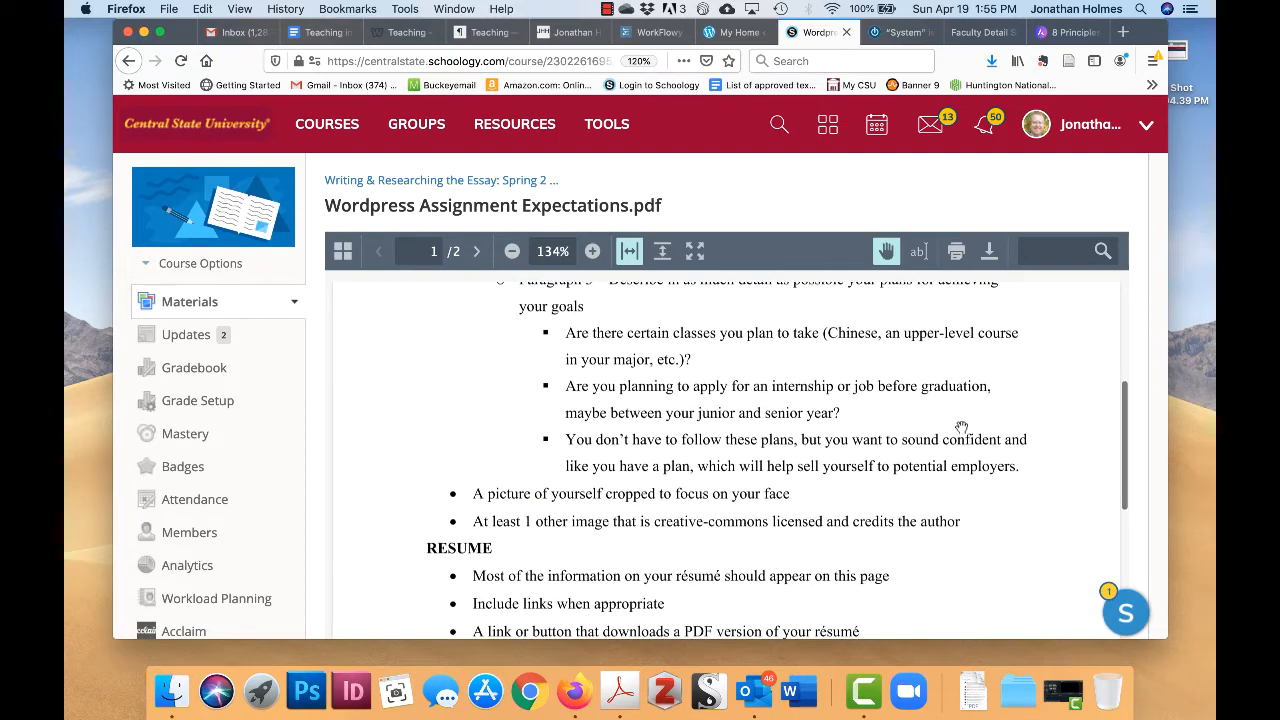
scroll(961, 428, "down", 6)
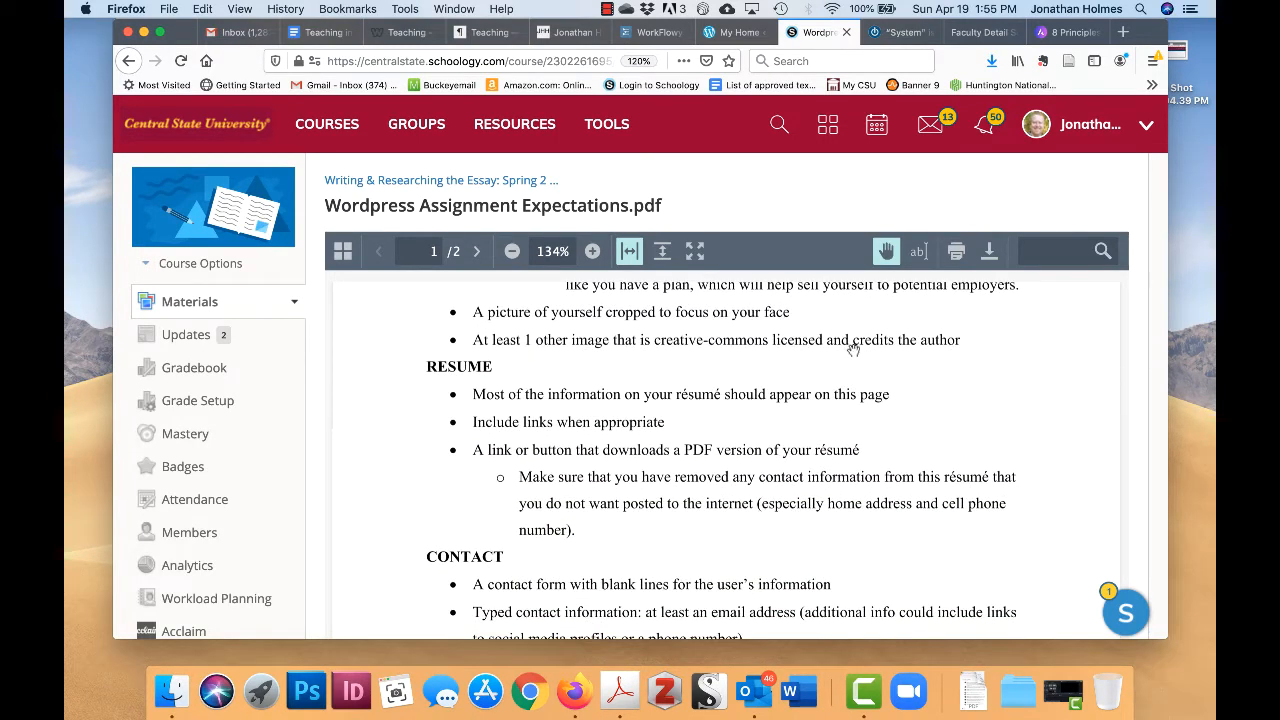
scroll(994, 412, "down", 1)
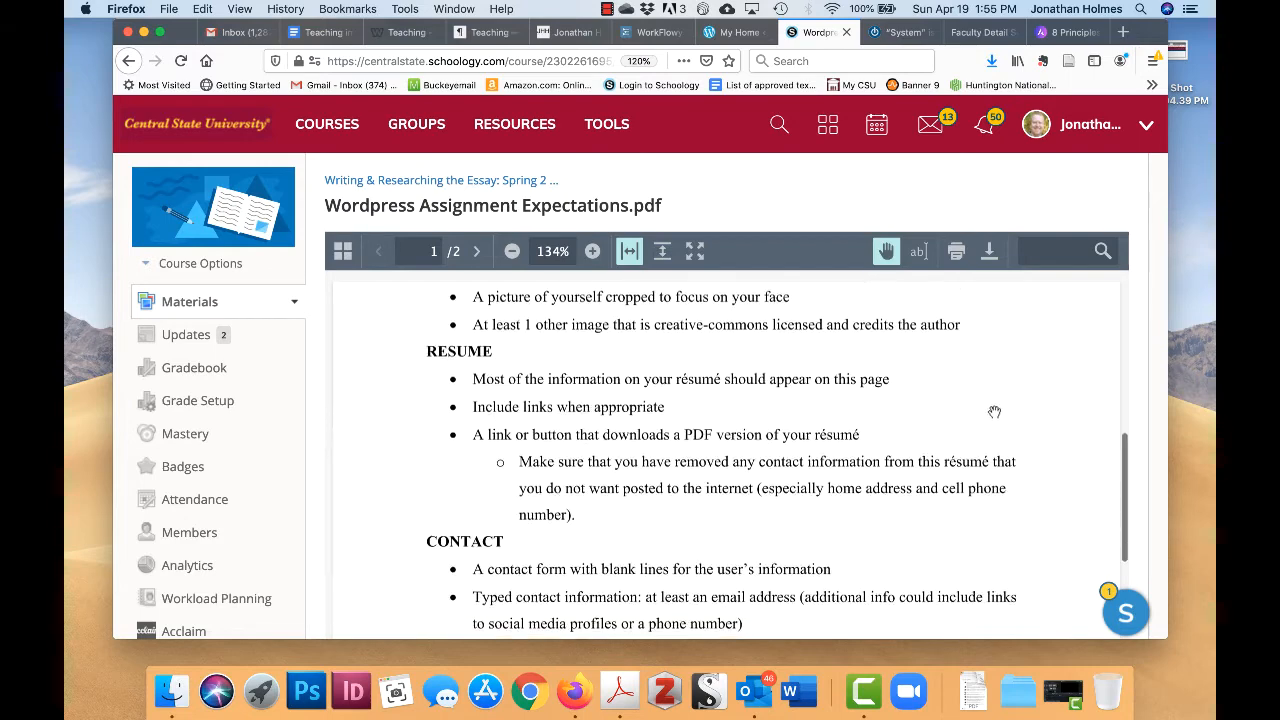
scroll(994, 412, "down", 2)
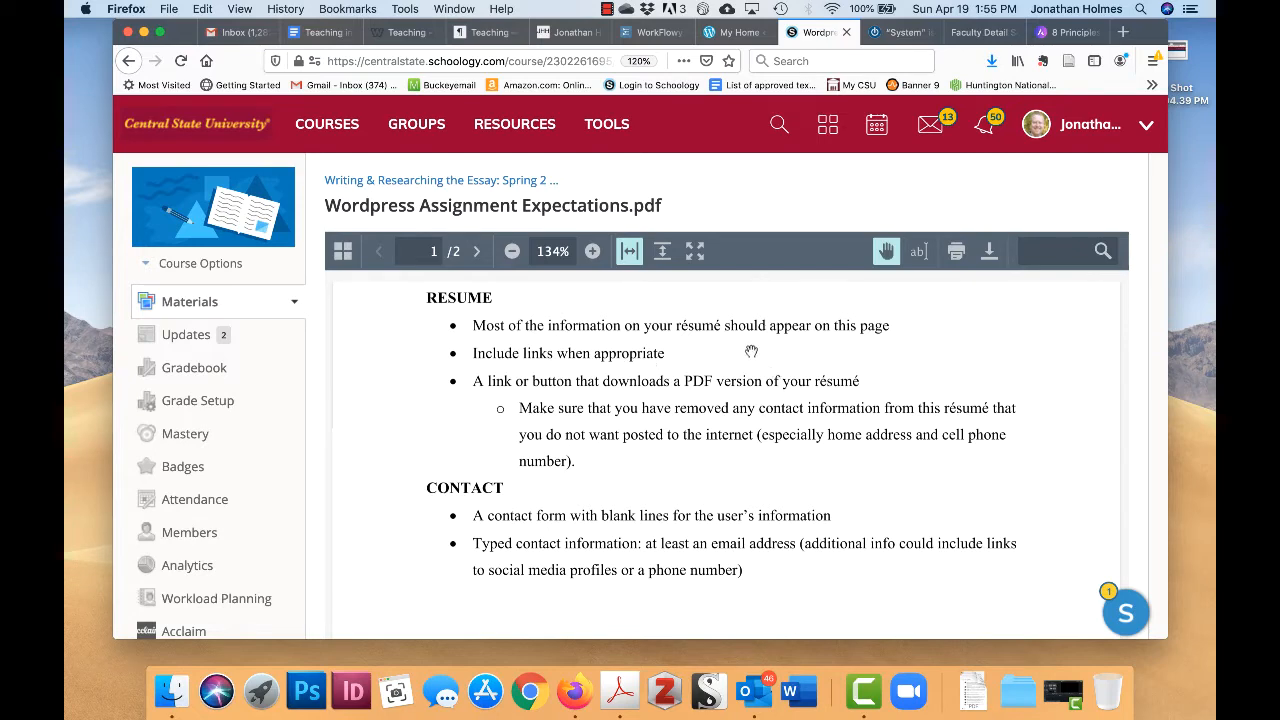
scroll(989, 361, "down", 1)
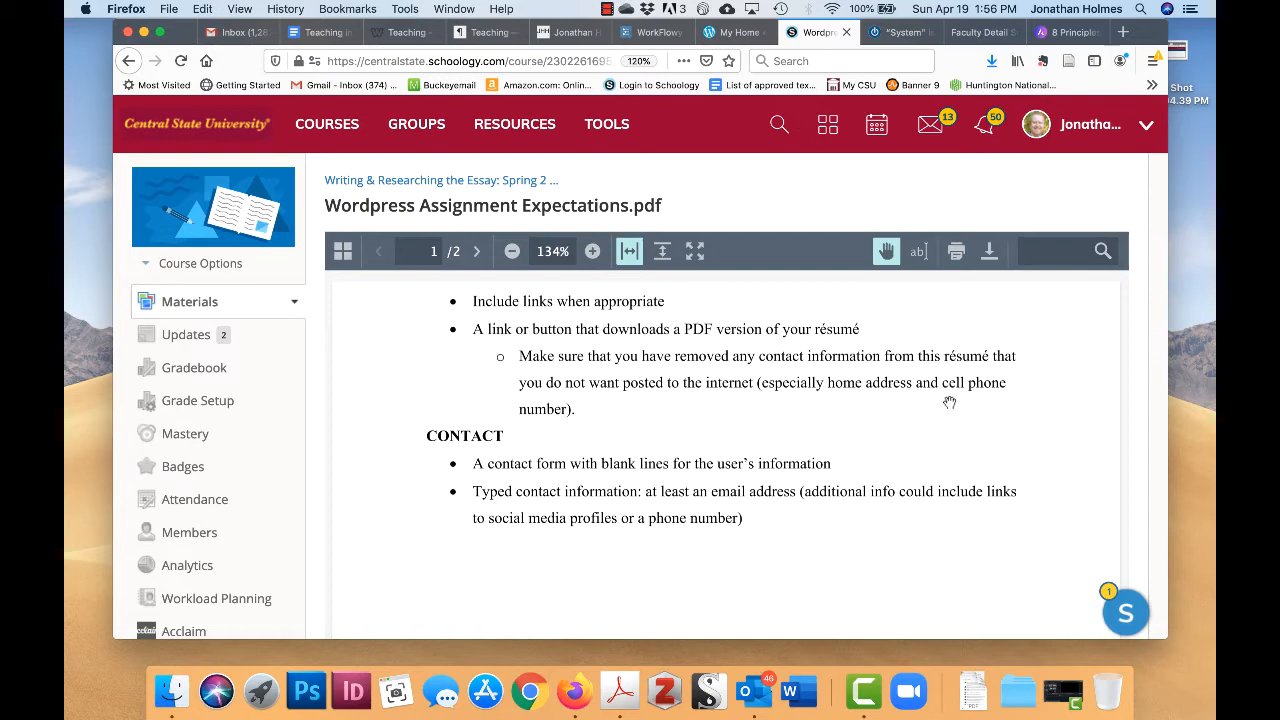
- Scroll the expectations PDF from the CONTACT section to the OVERALL requirements on page 2
scroll(914, 434, "down", 3)
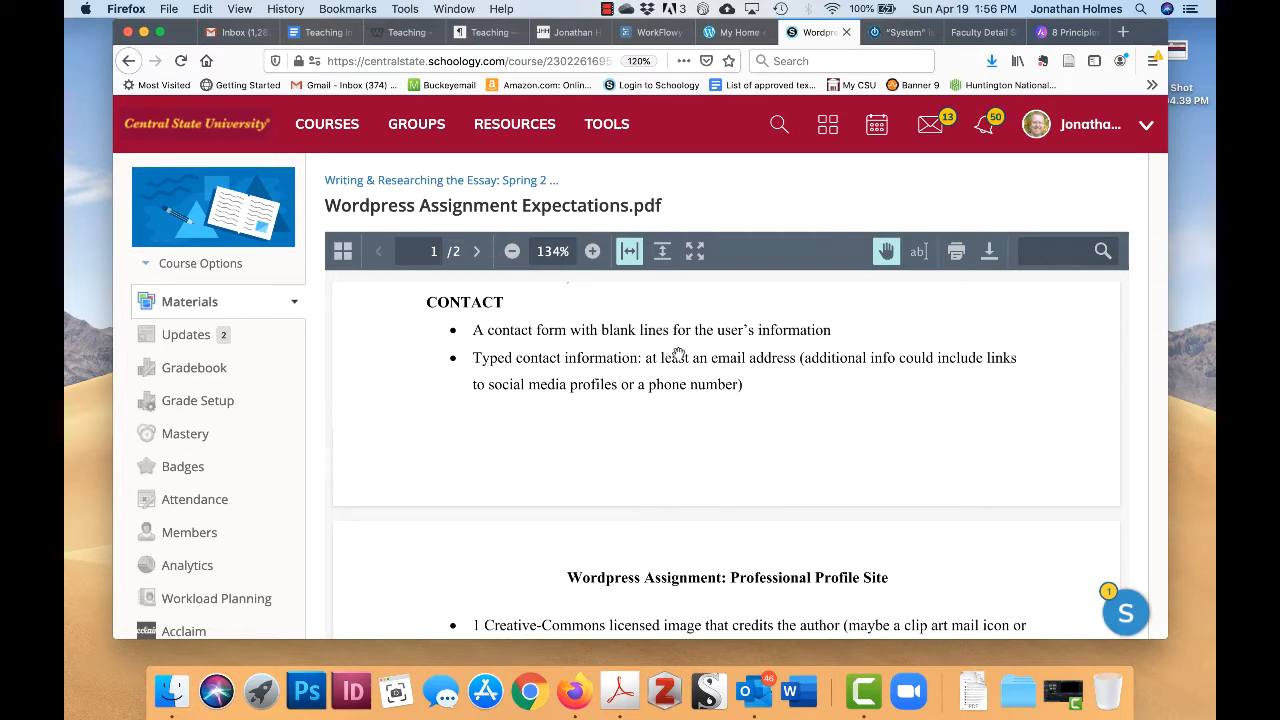
scroll(926, 437, "down", 1)
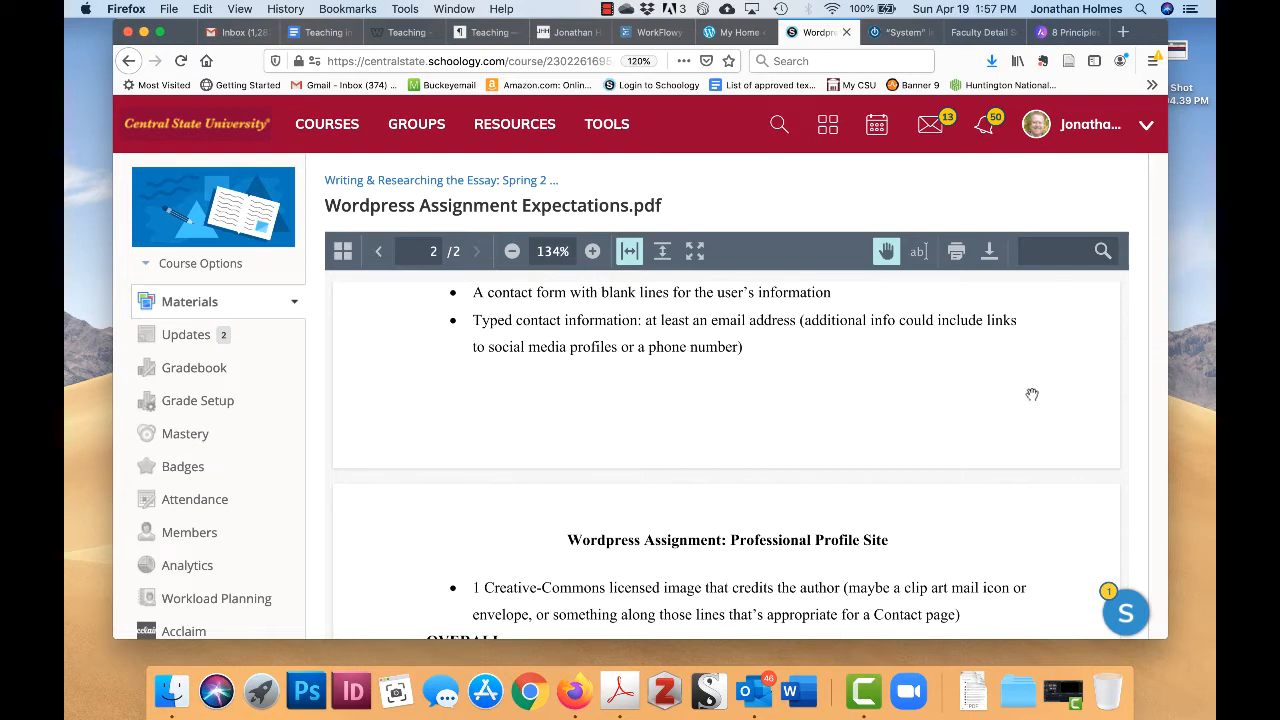
scroll(1020, 437, "down", 3)
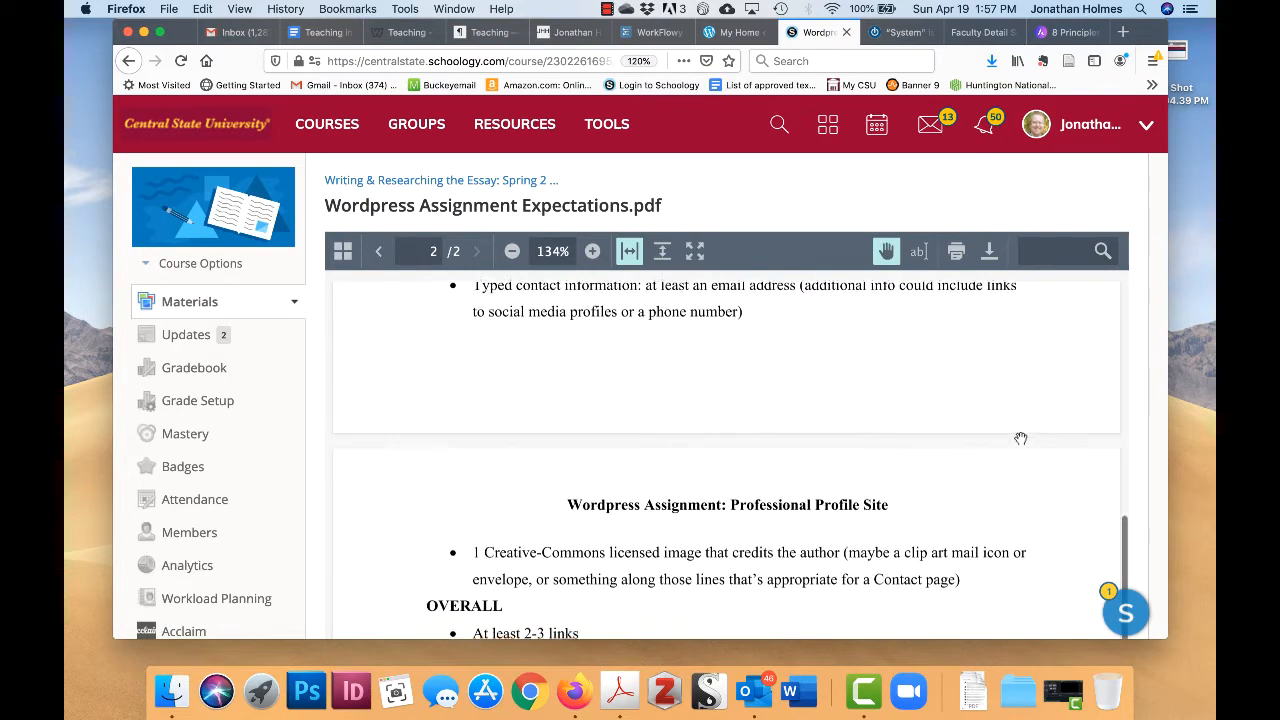
scroll(1020, 437, "down", 5)
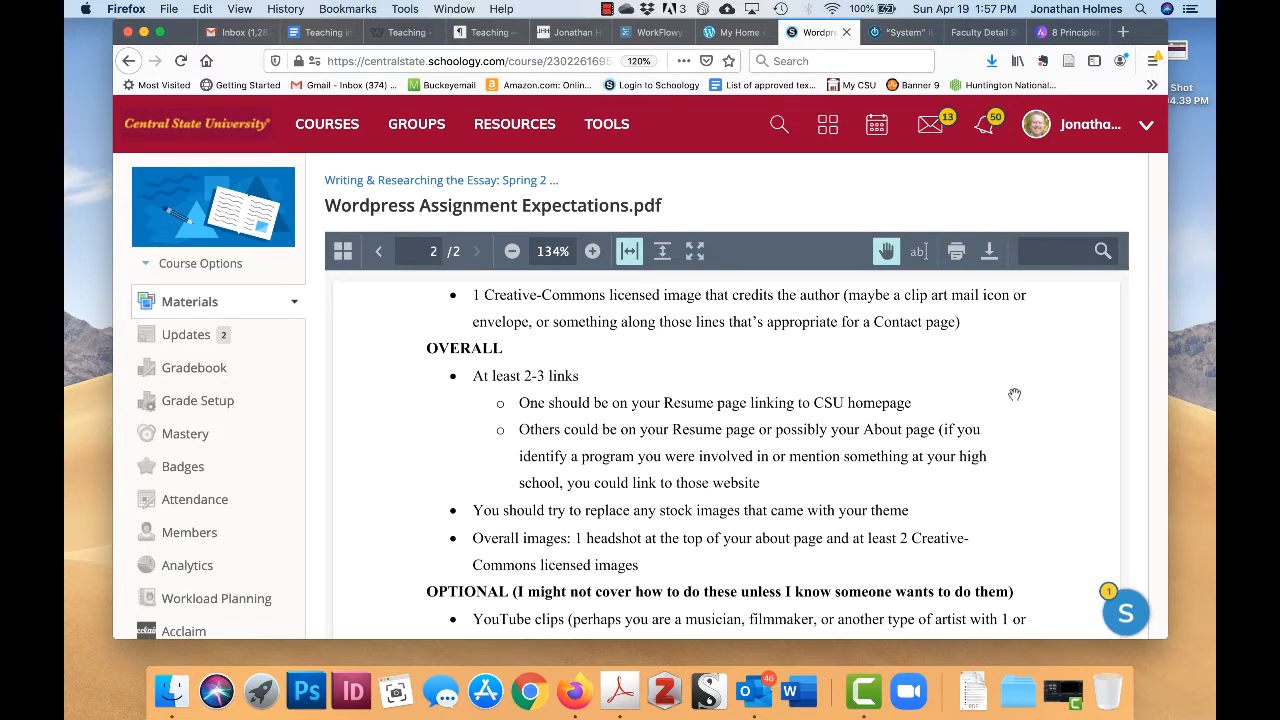
scroll(1014, 394, "down", 1)
scroll(1014, 394, "down", 1)
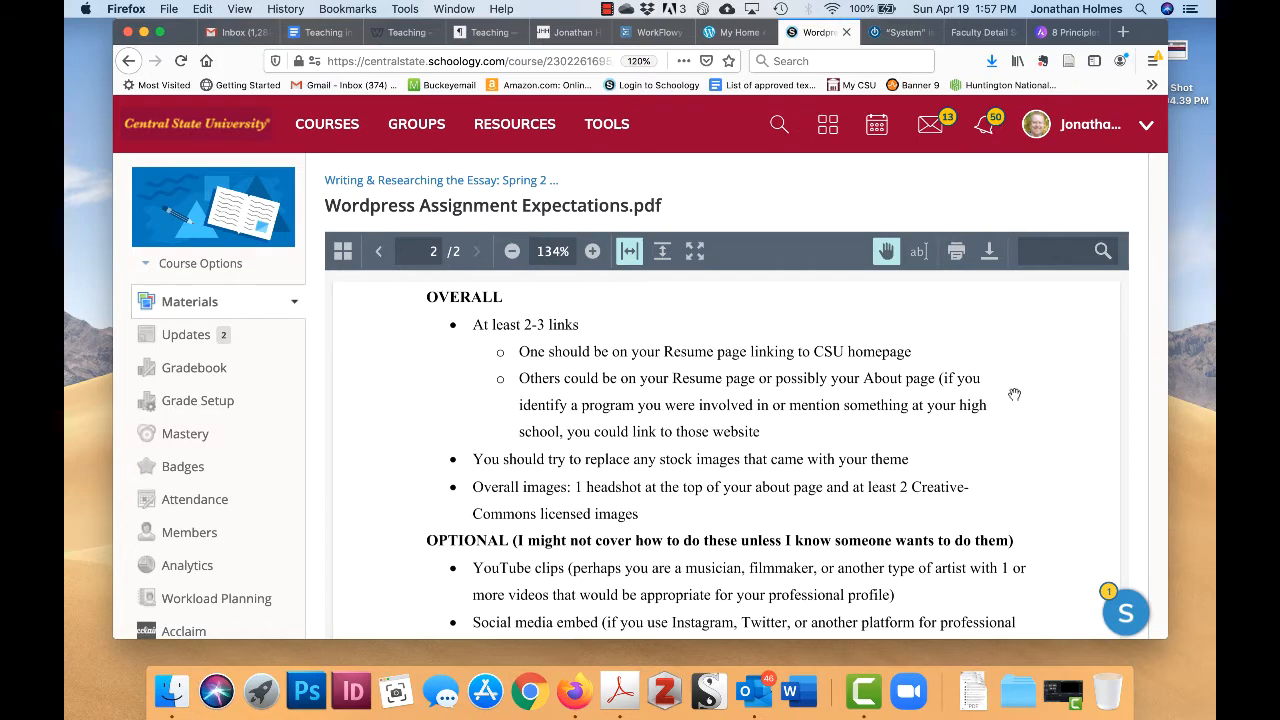
scroll(1014, 394, "up", 2)
scroll(1014, 394, "up", 1)
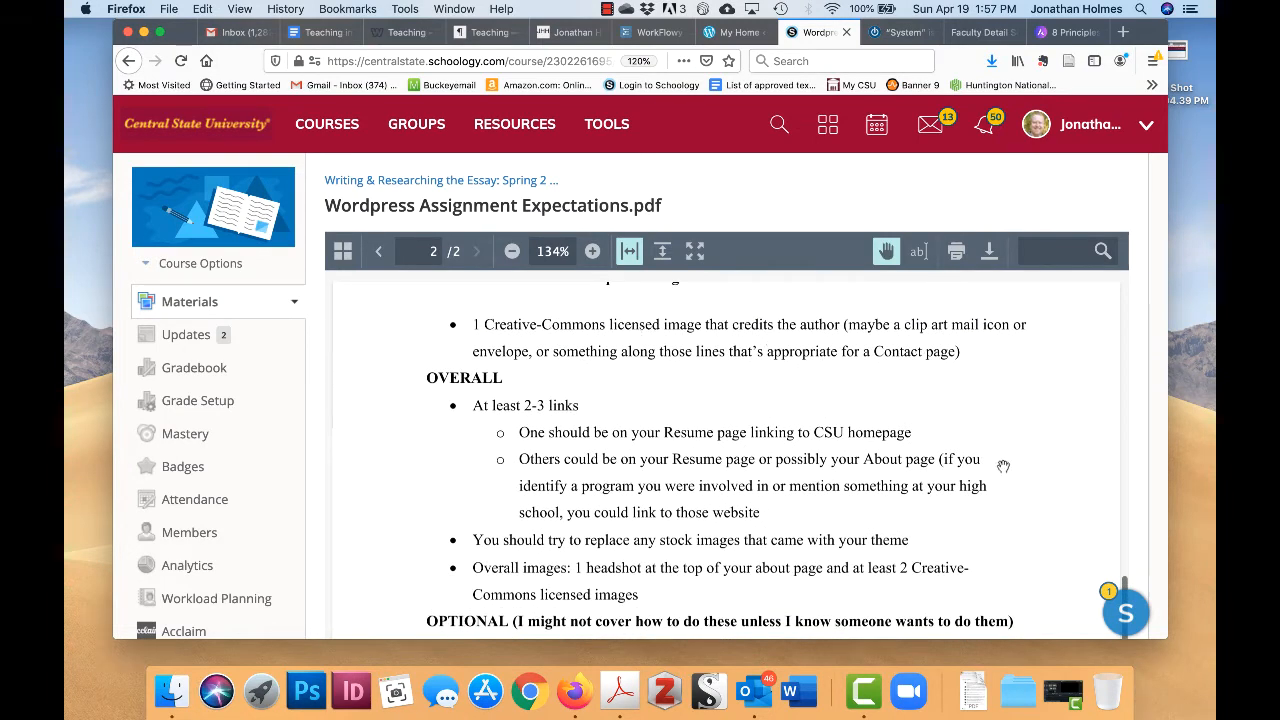
scroll(1014, 434, "down", 3)
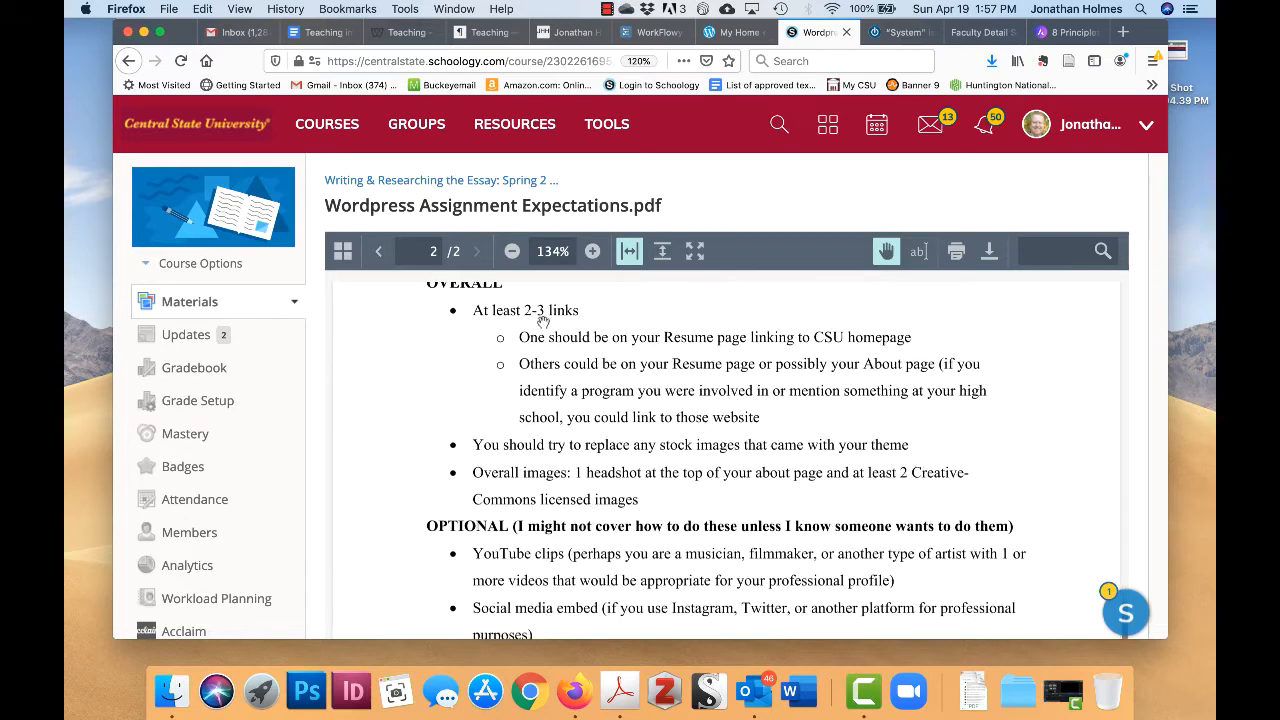
scroll(1048, 377, "down", 2)
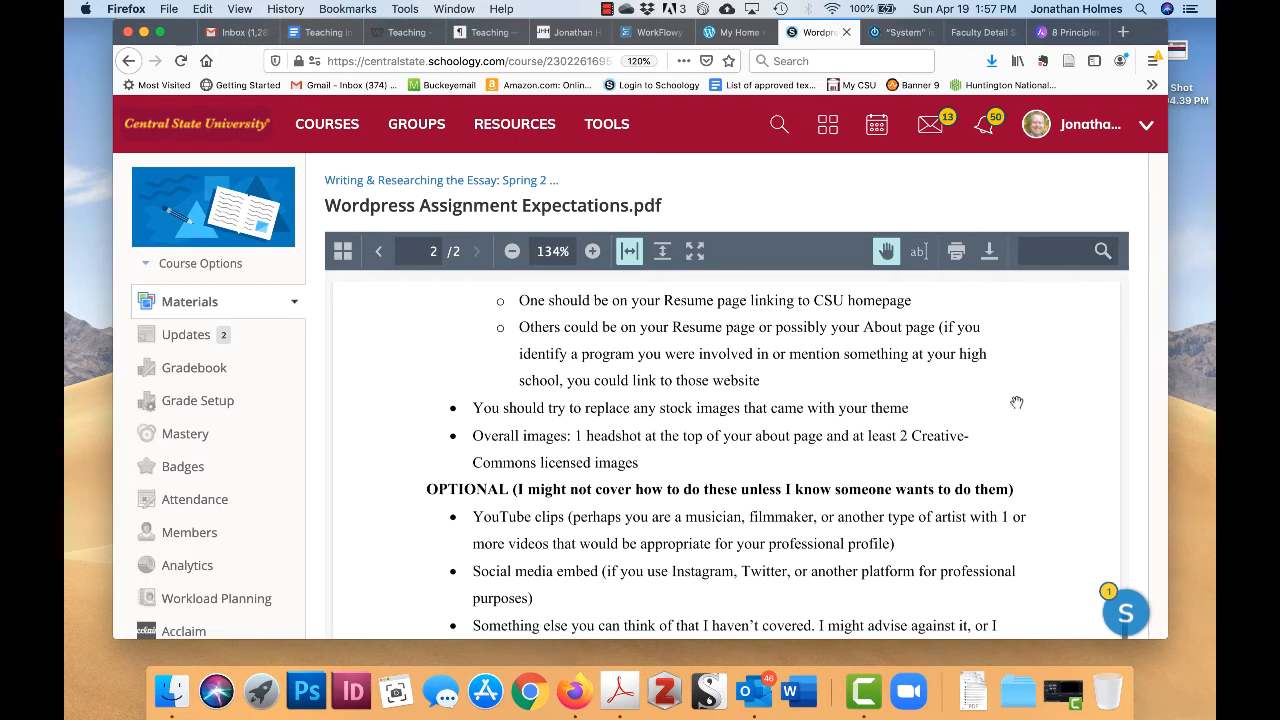
scroll(1016, 402, "down", 2)
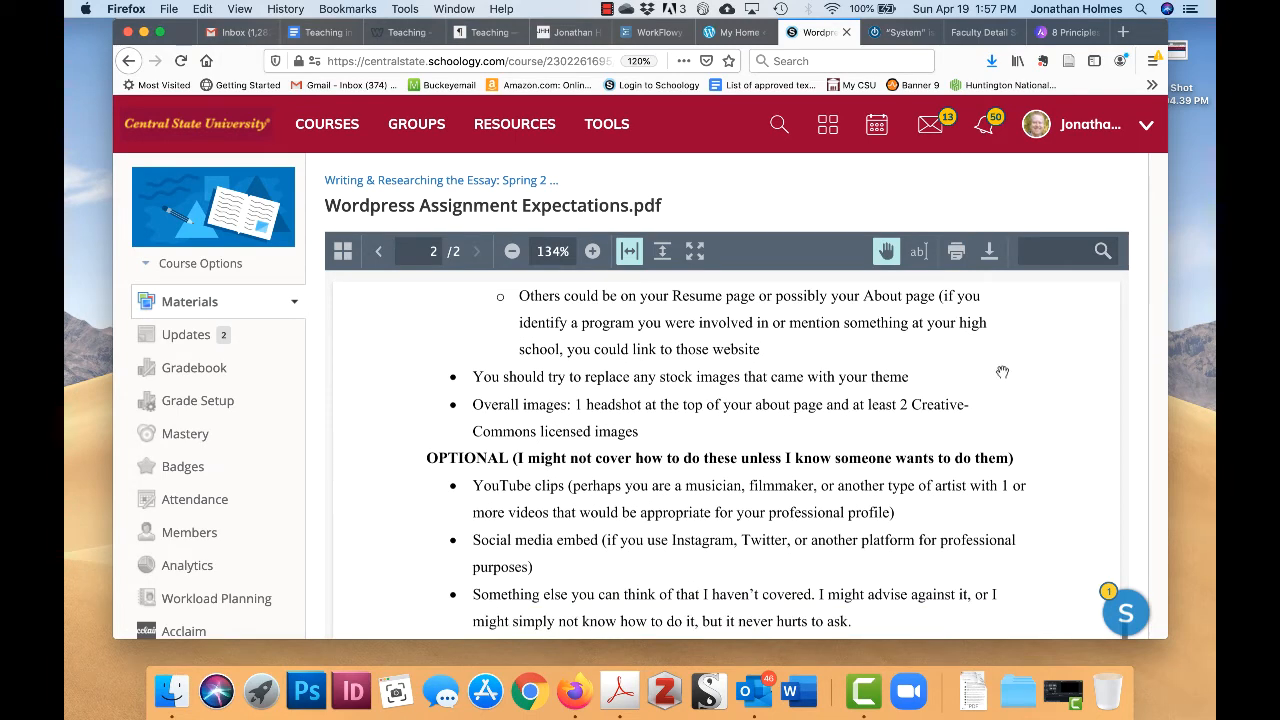
scroll(1002, 372, "down", 3)
scroll(1002, 372, "up", 1)
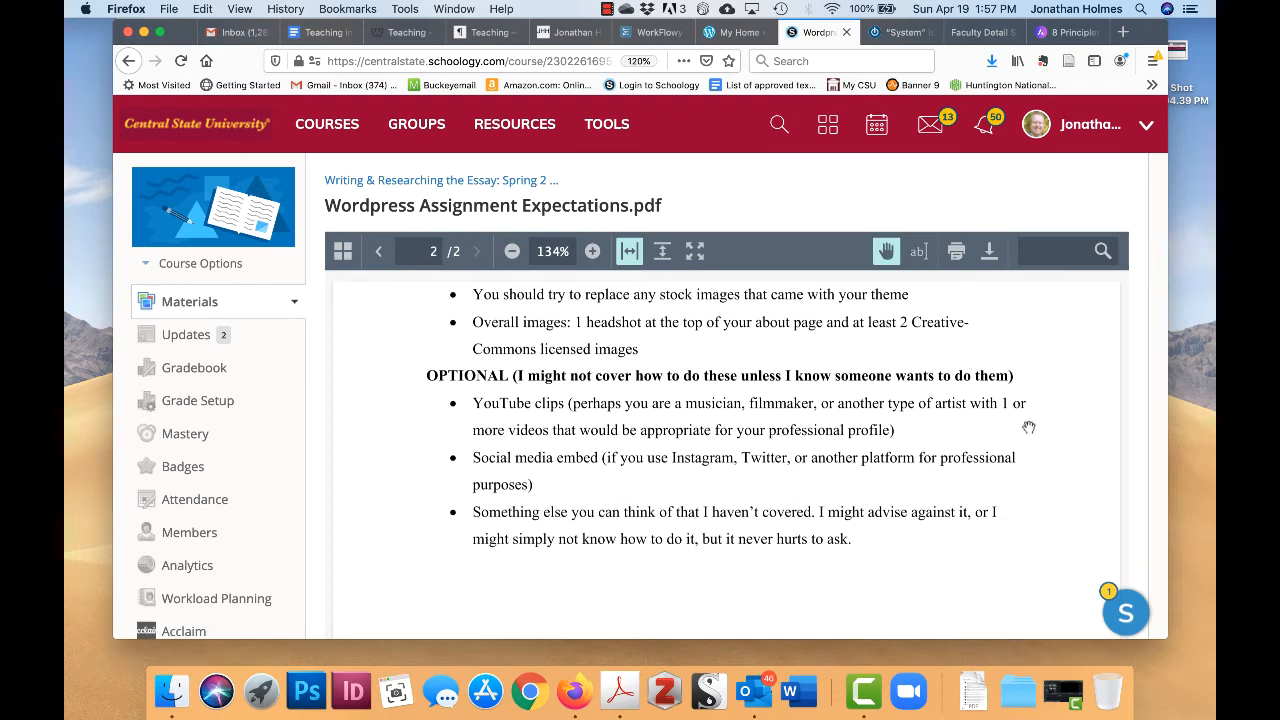
scroll(1028, 427, "down", 2)
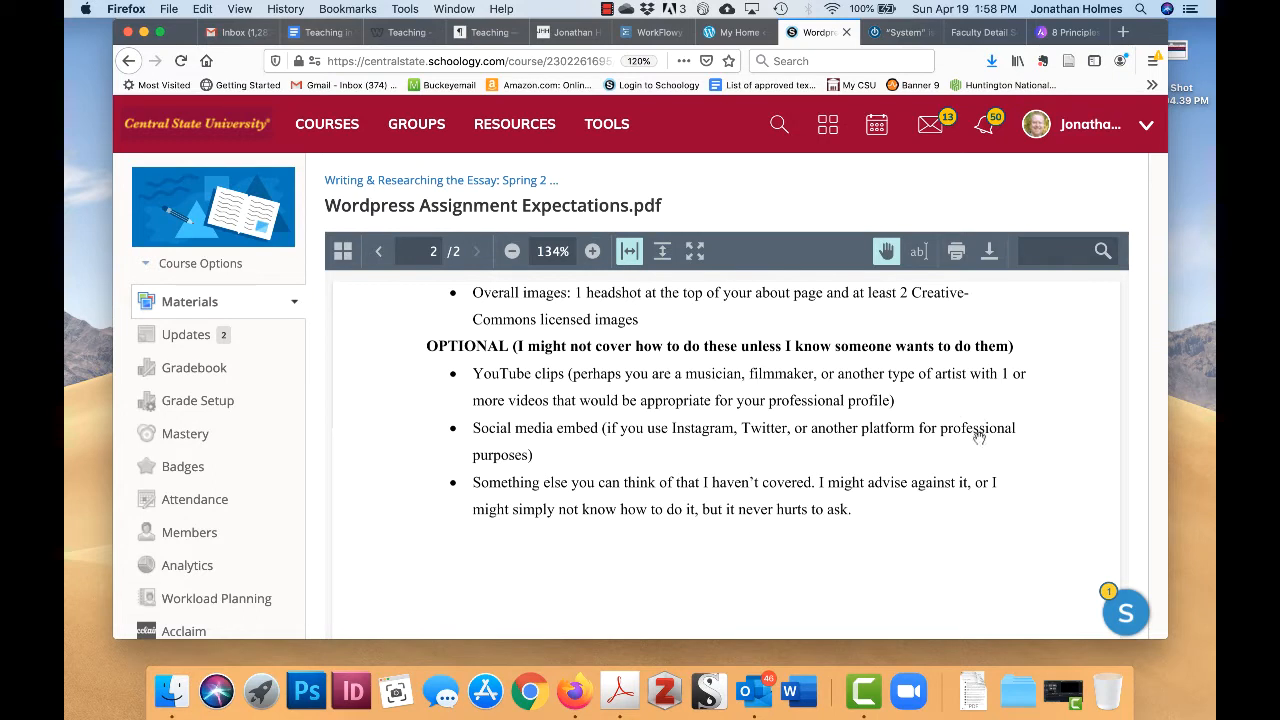
scroll(978, 437, "down", 1)
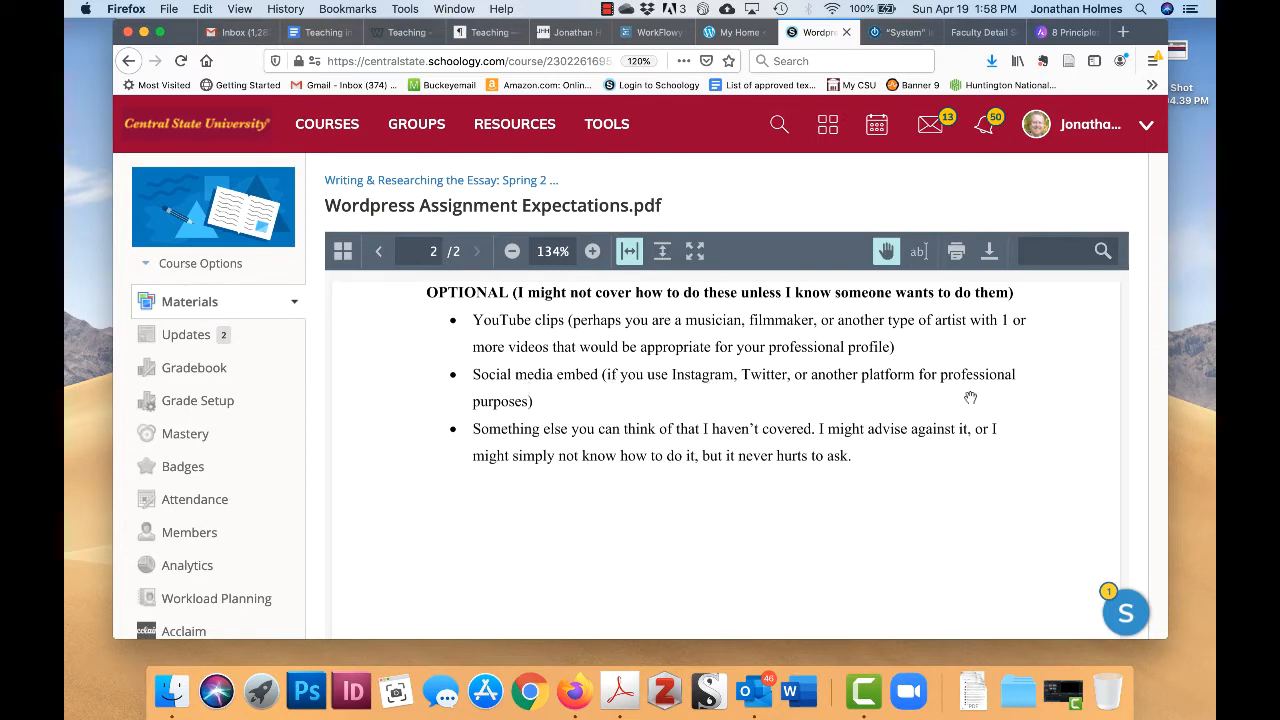
scroll(993, 488, "up", 1)
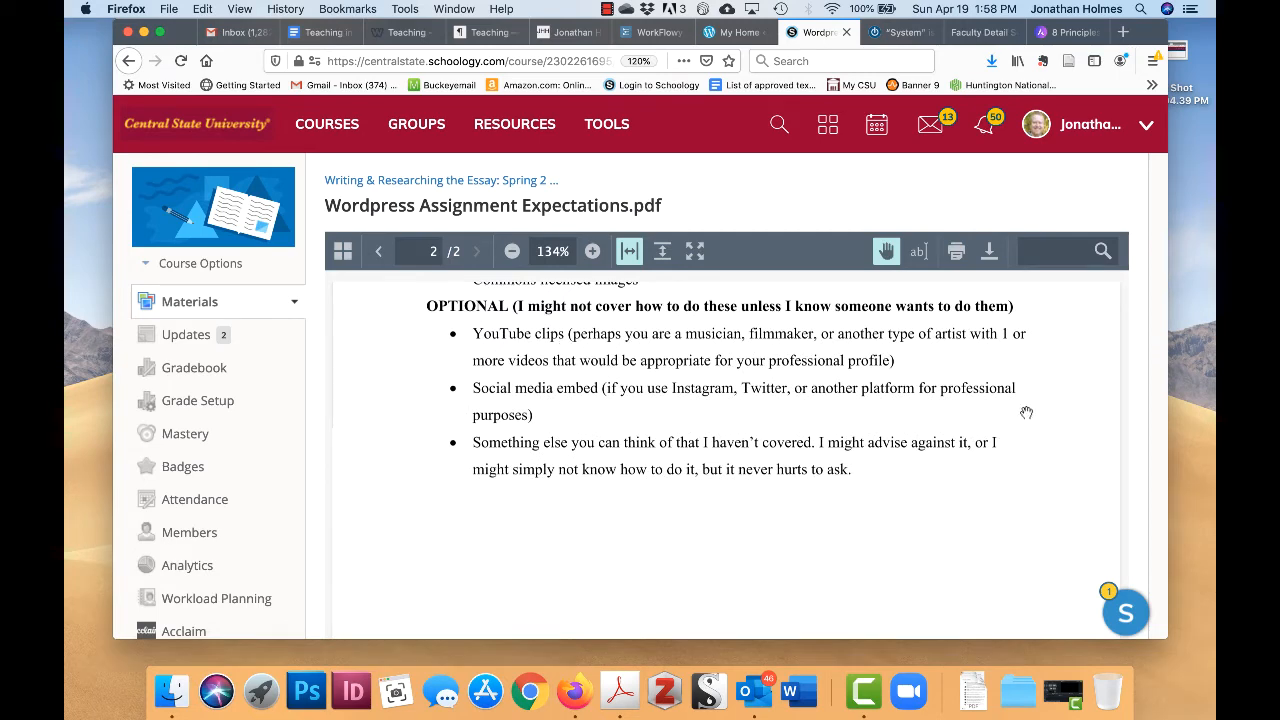
scroll(985, 424, "down", 5)
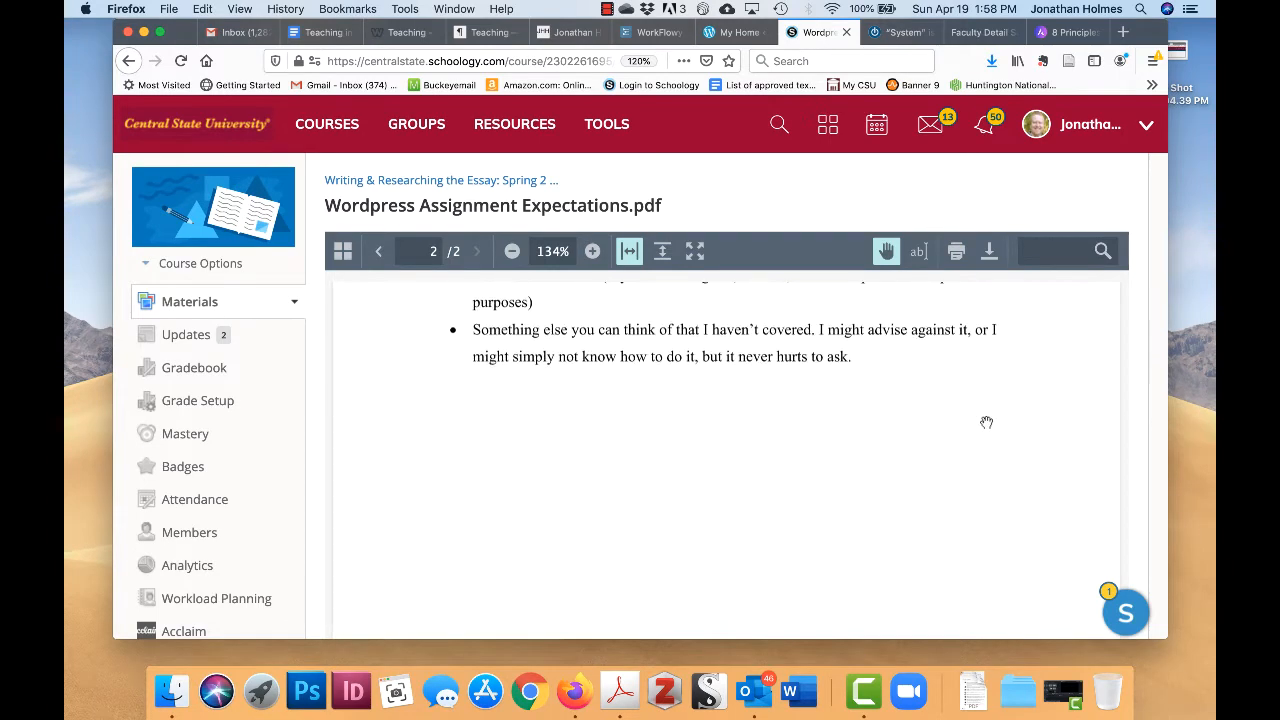
scroll(986, 422, "up", 2)
scroll(986, 422, "up", 6)
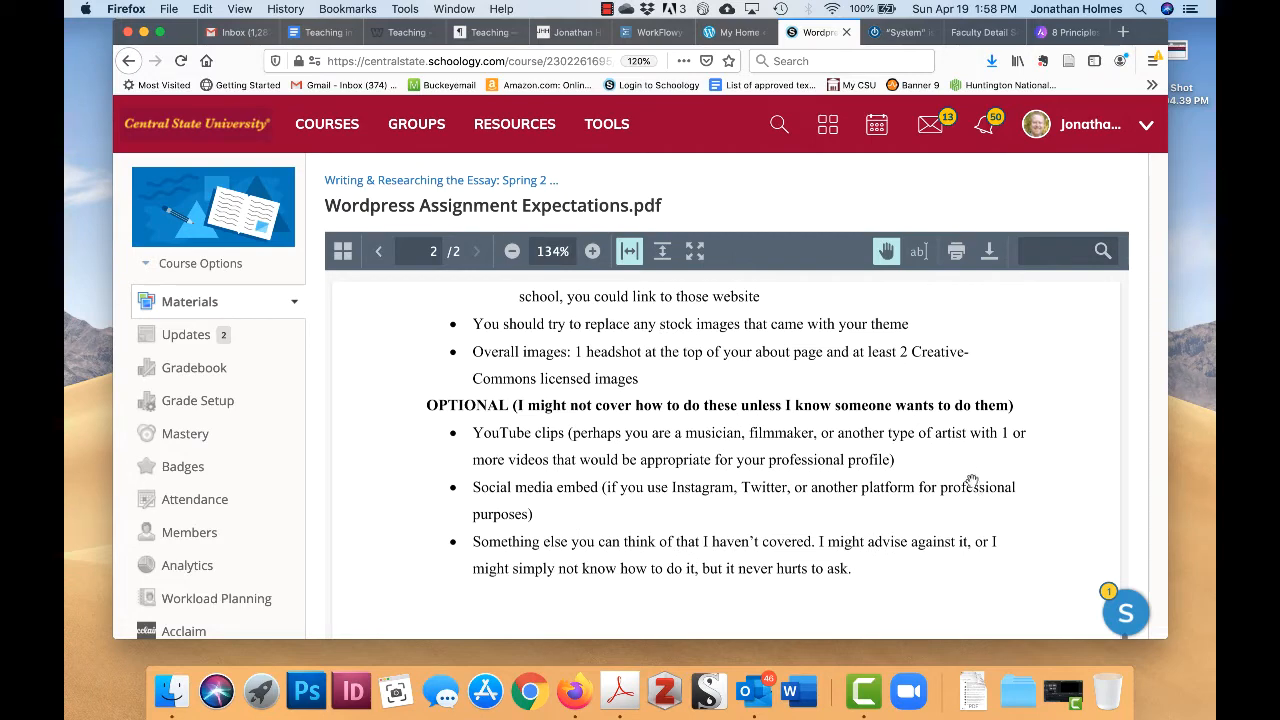
scroll(969, 471, "down", 4)
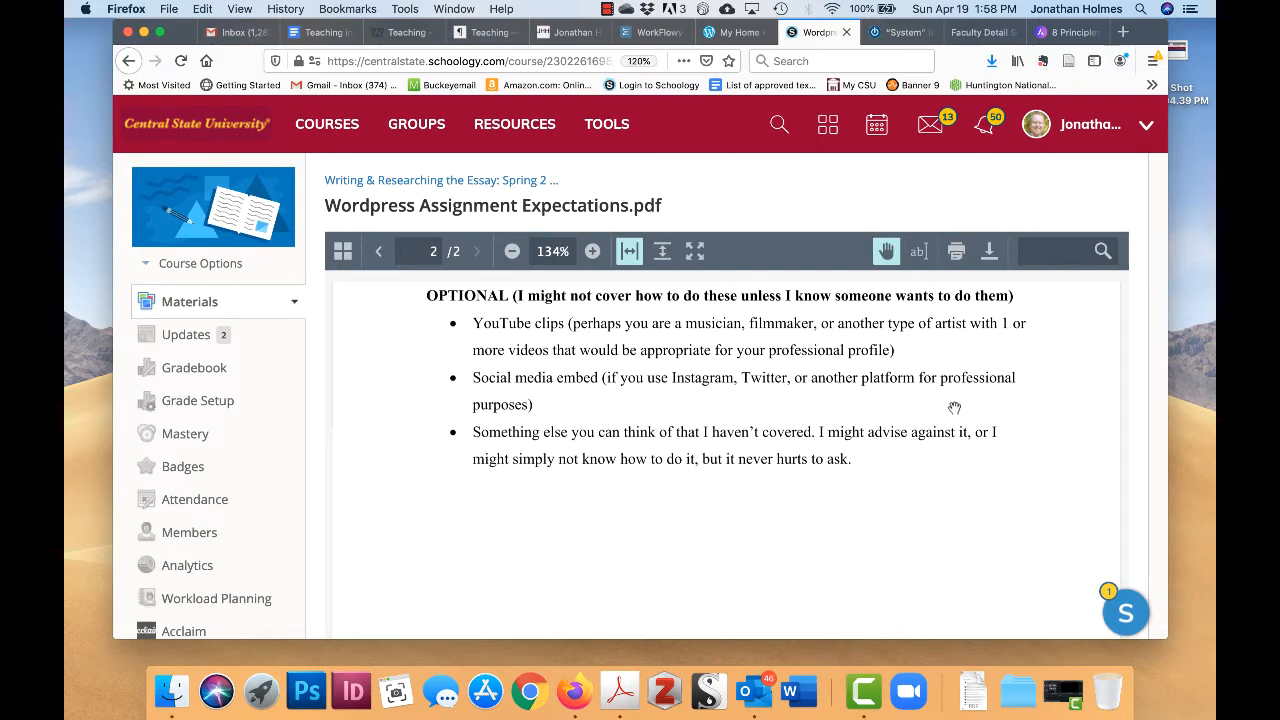
scroll(953, 405, "up", 2)
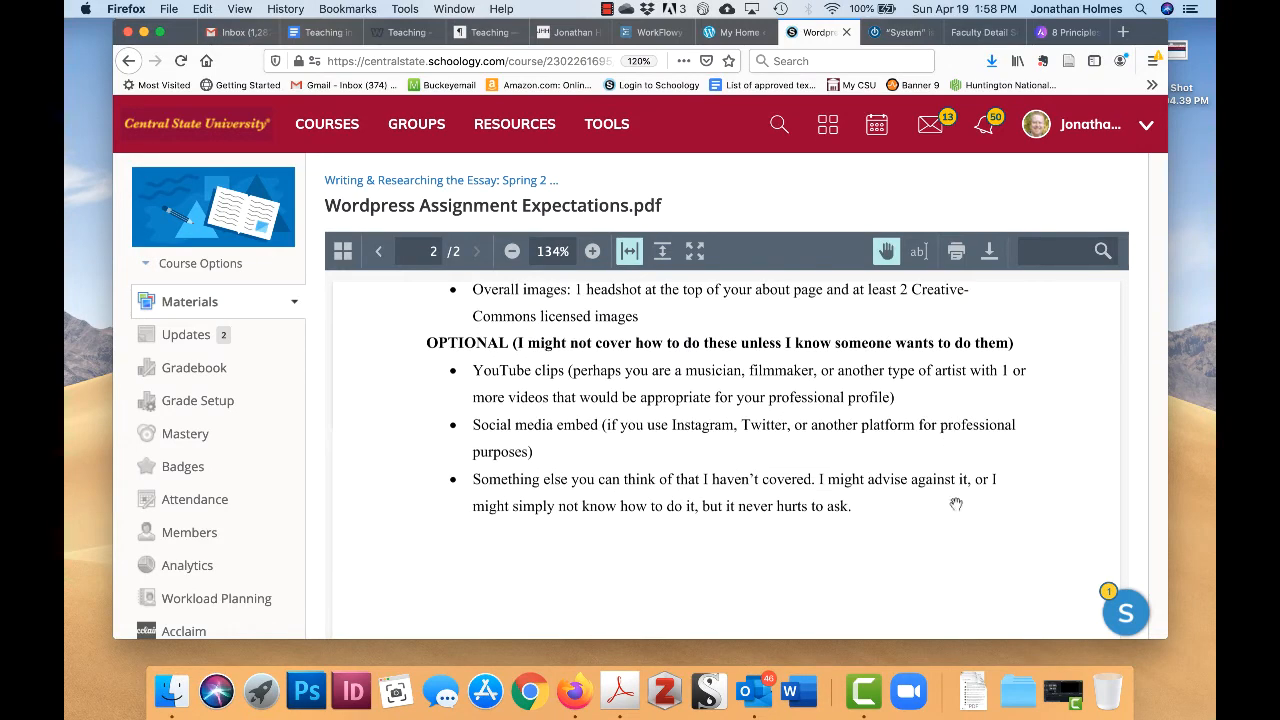
scroll(926, 438, "up", 3)
scroll(900, 425, "up", 6)
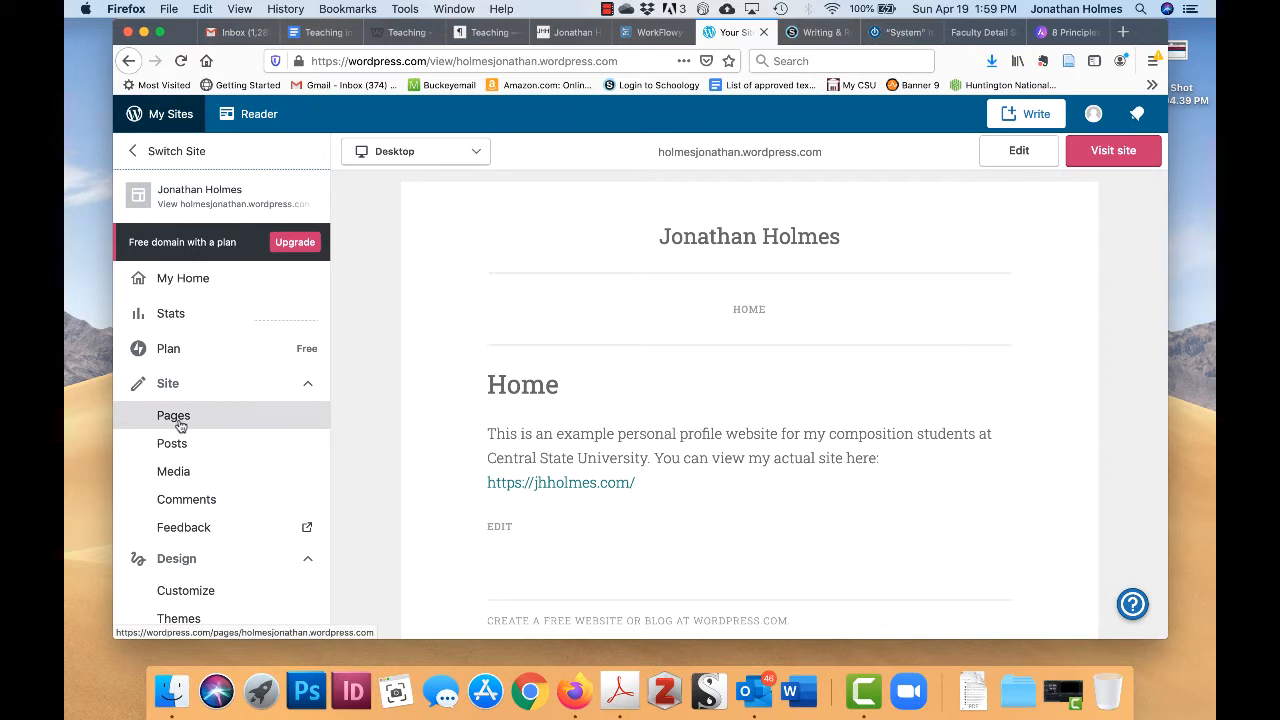
- Go to Pages and open the Home page in the block editor
left_click(180, 423)
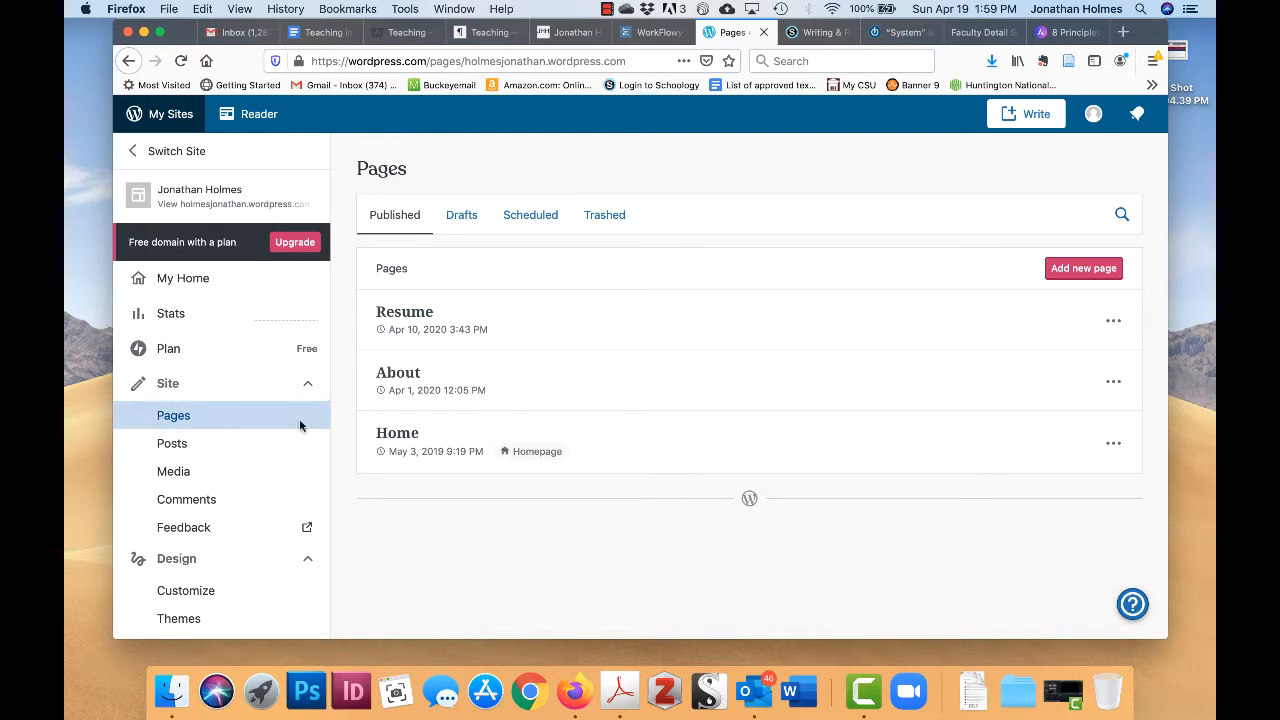
left_click(398, 436)
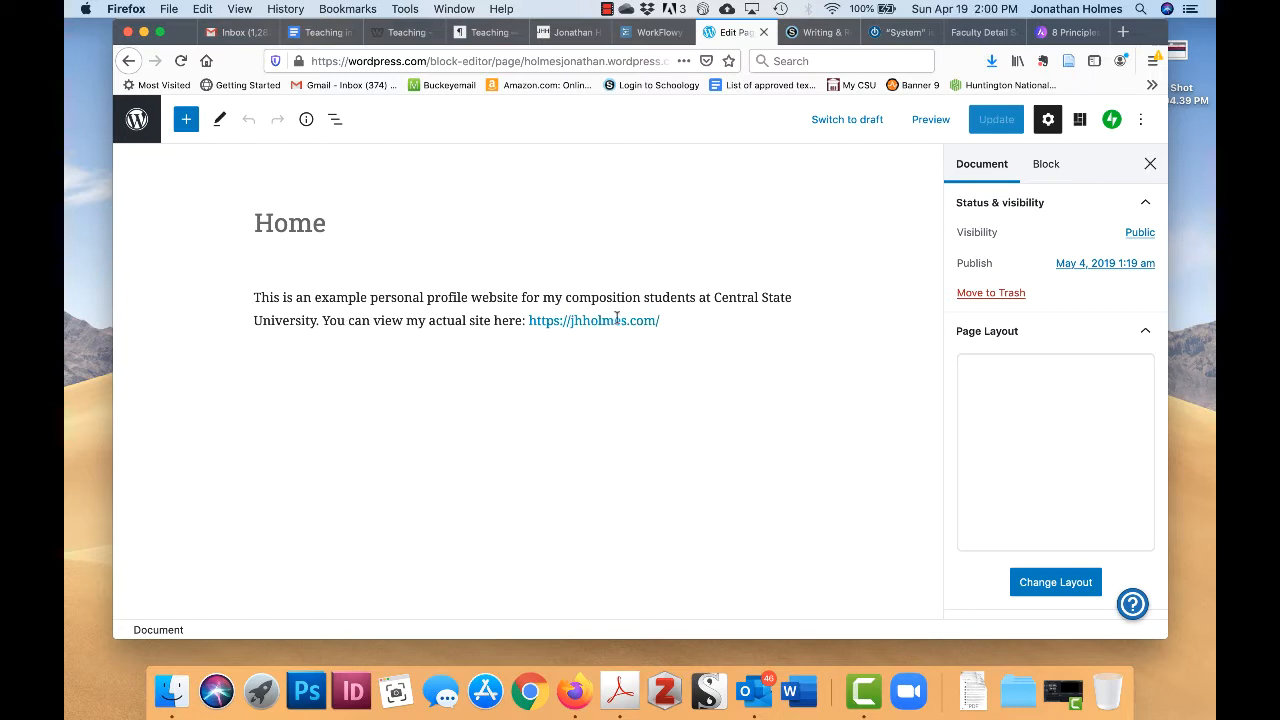
- Leave the Home page editor via the W logo to return to the Pages list
left_click(137, 119)
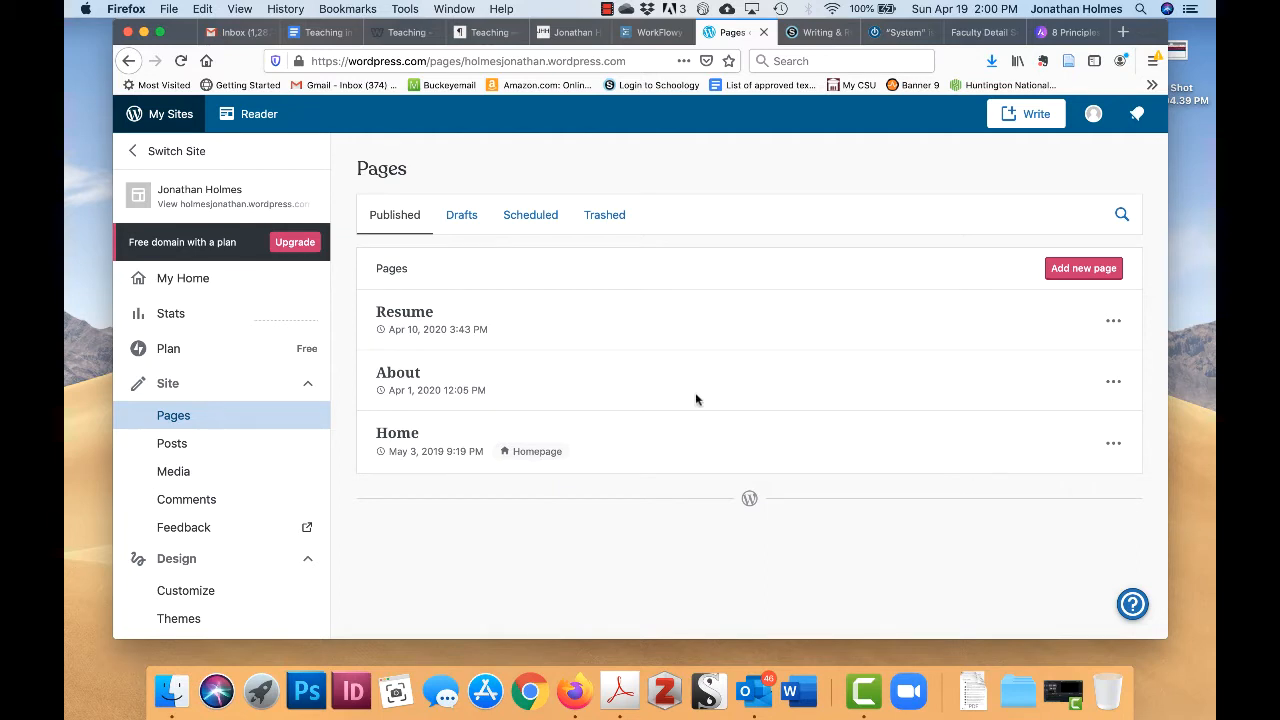
- Start a new page and preview the first contact page layouts, including the one with a form
left_click(1096, 271)
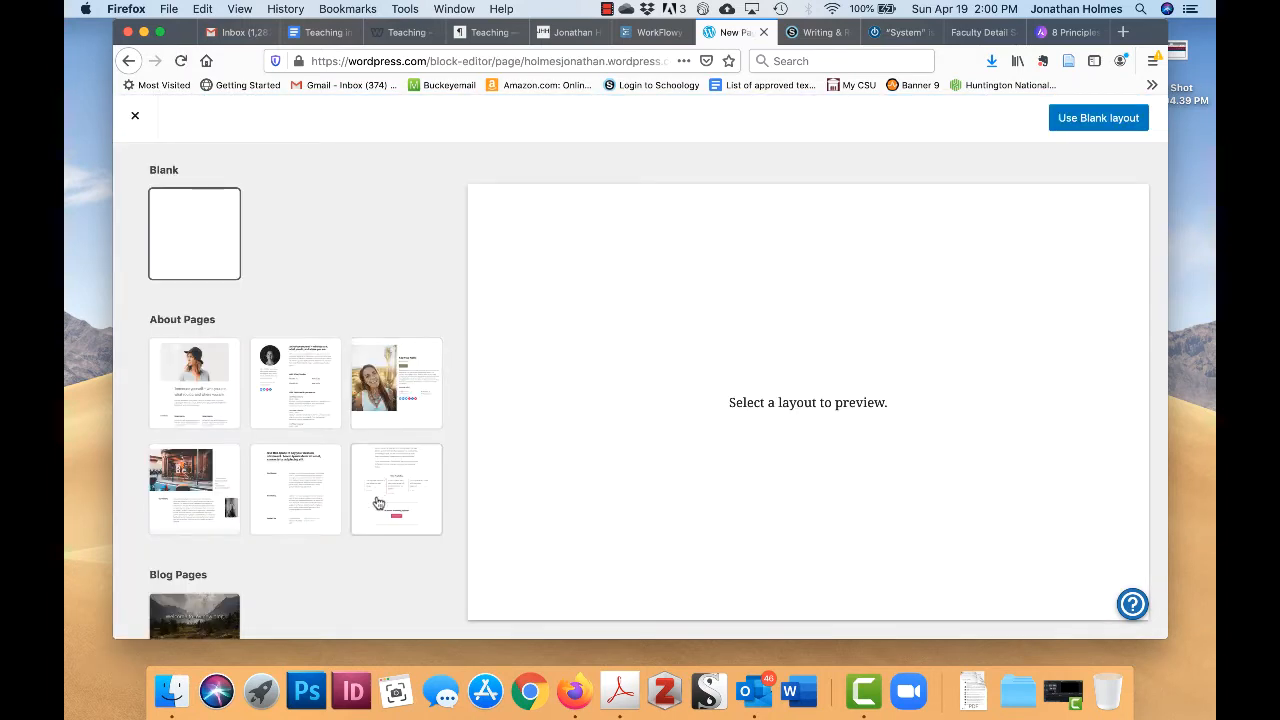
scroll(375, 500, "down", 4)
scroll(375, 502, "down", 4)
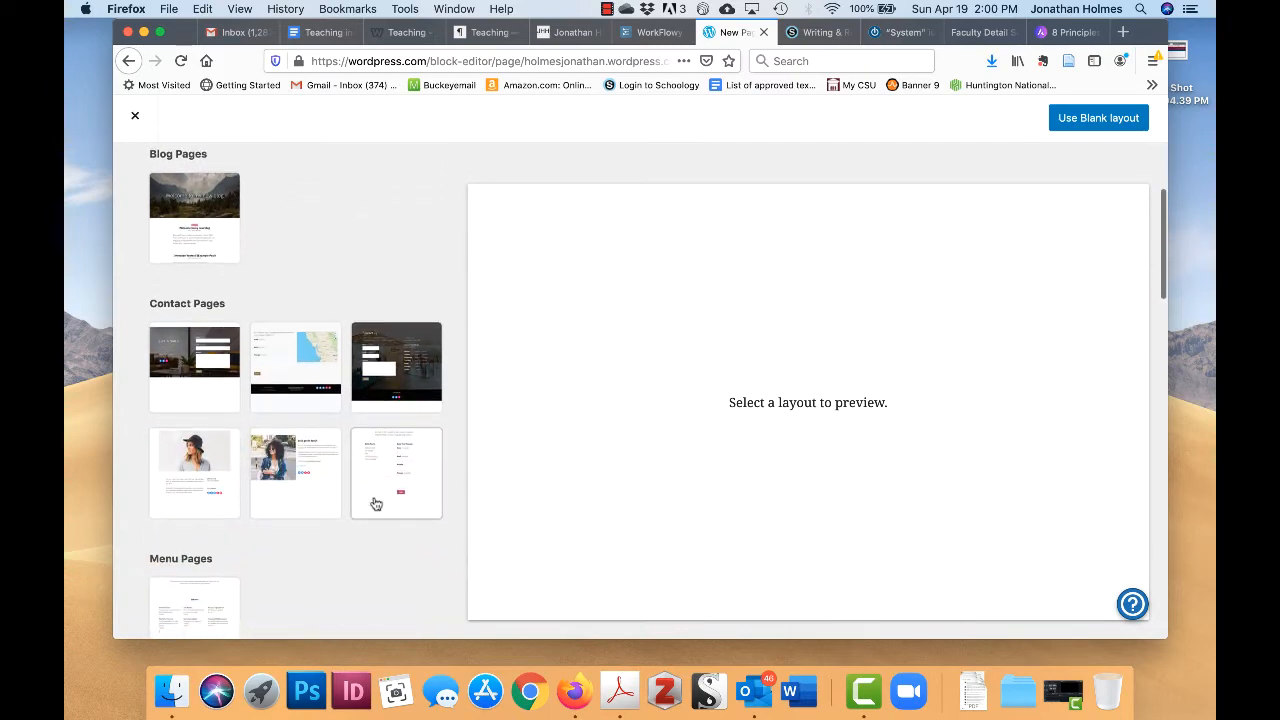
scroll(375, 503, "down", 1)
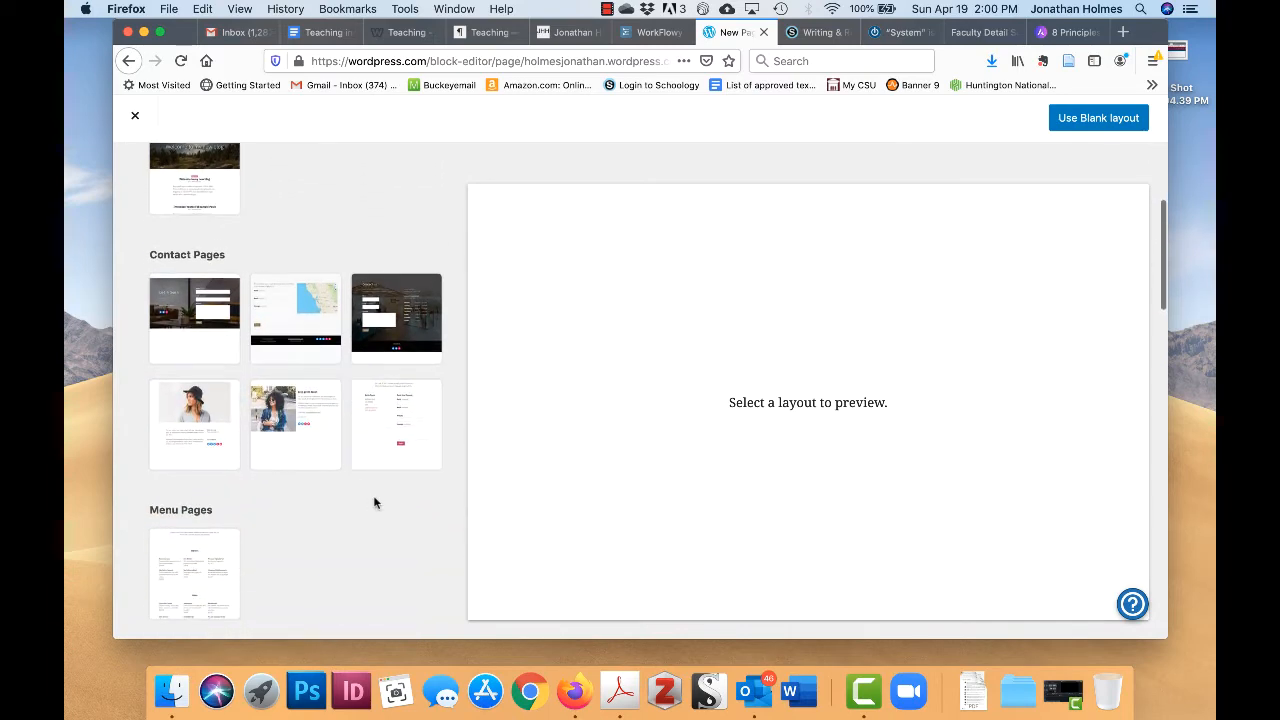
left_click(196, 342)
left_click(279, 331)
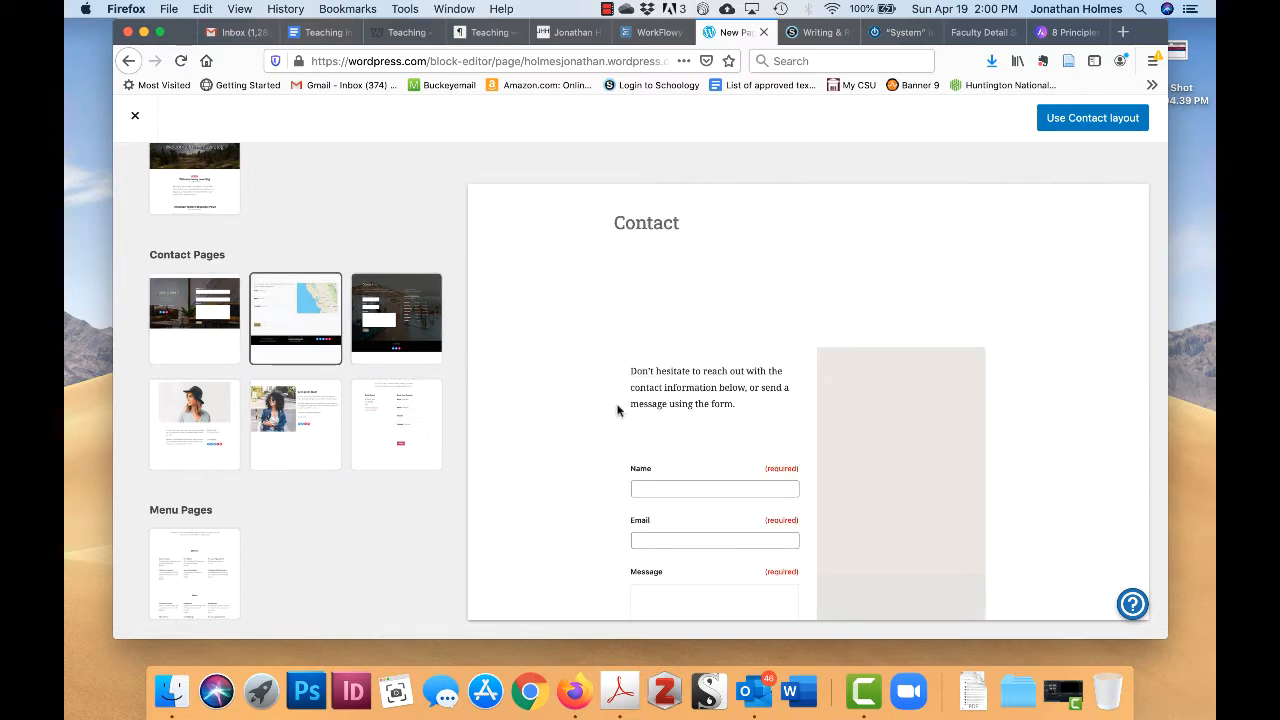
scroll(640, 412, "down", 4)
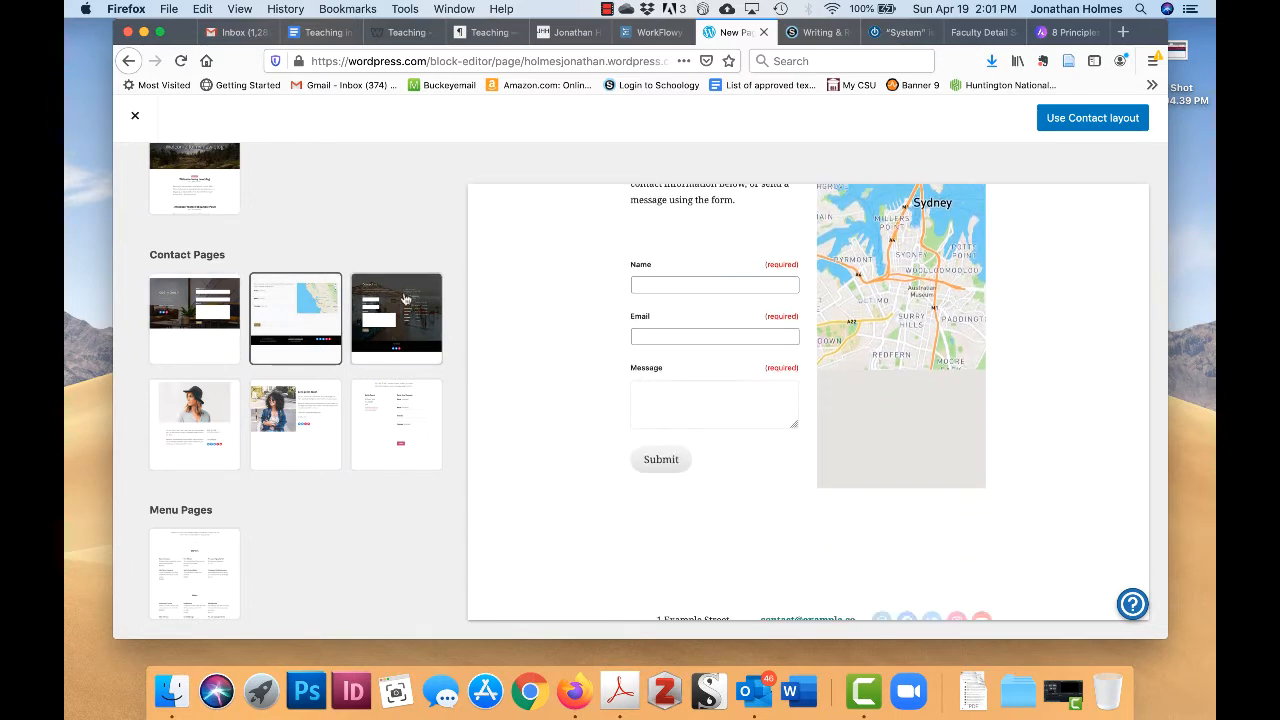
scroll(692, 404, "up", 2)
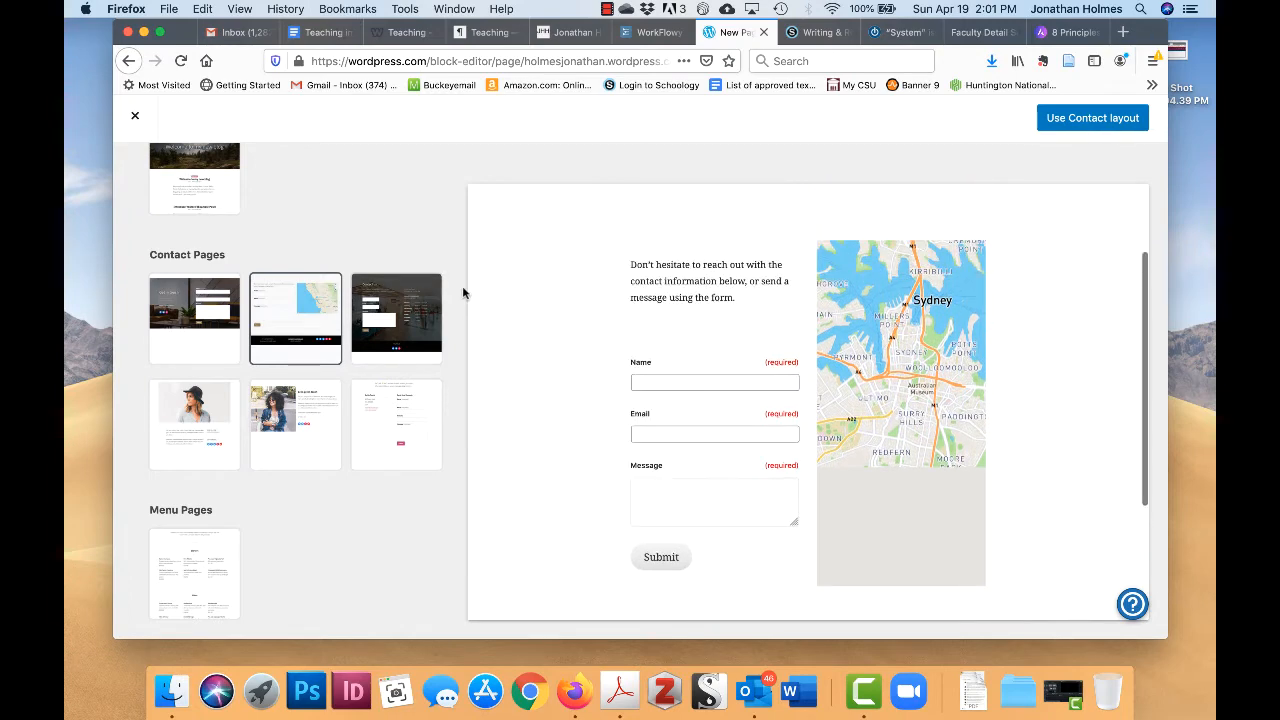
- Compare the dark, hat-photo and contact-form layouts, then create the page from the Blank layout
left_click(418, 323)
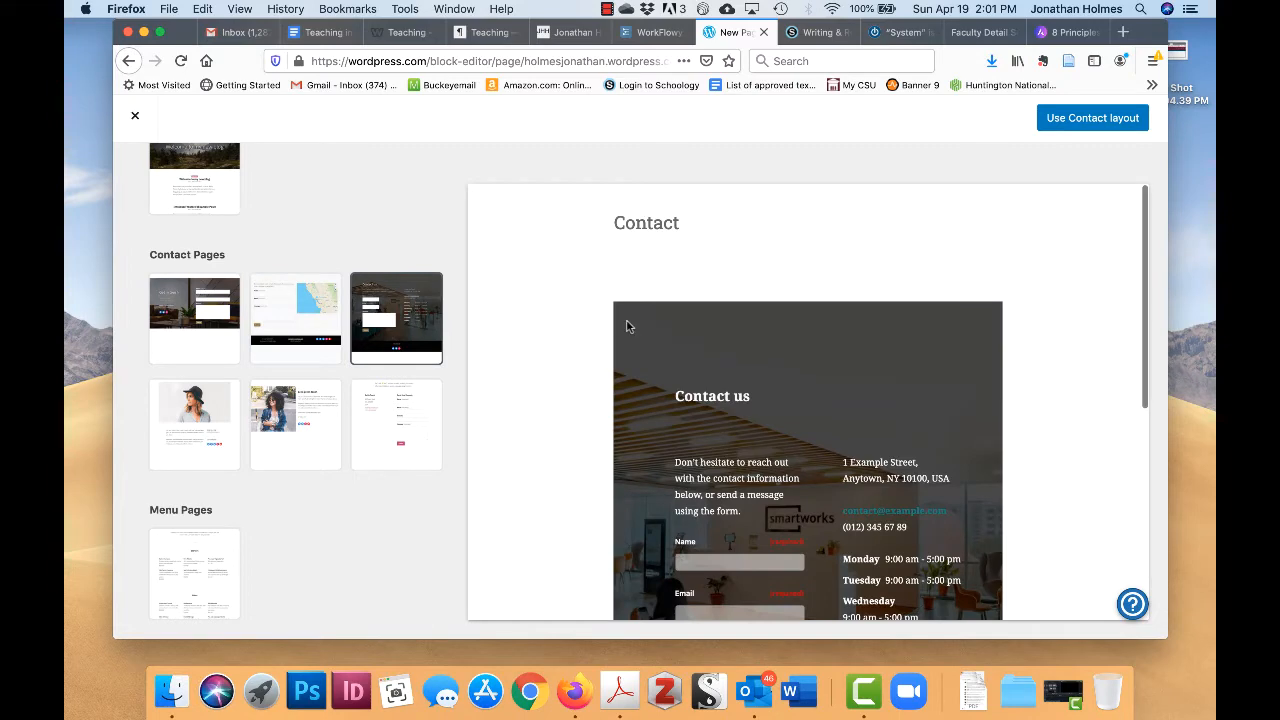
scroll(628, 326, "down", 2)
scroll(628, 326, "down", 1)
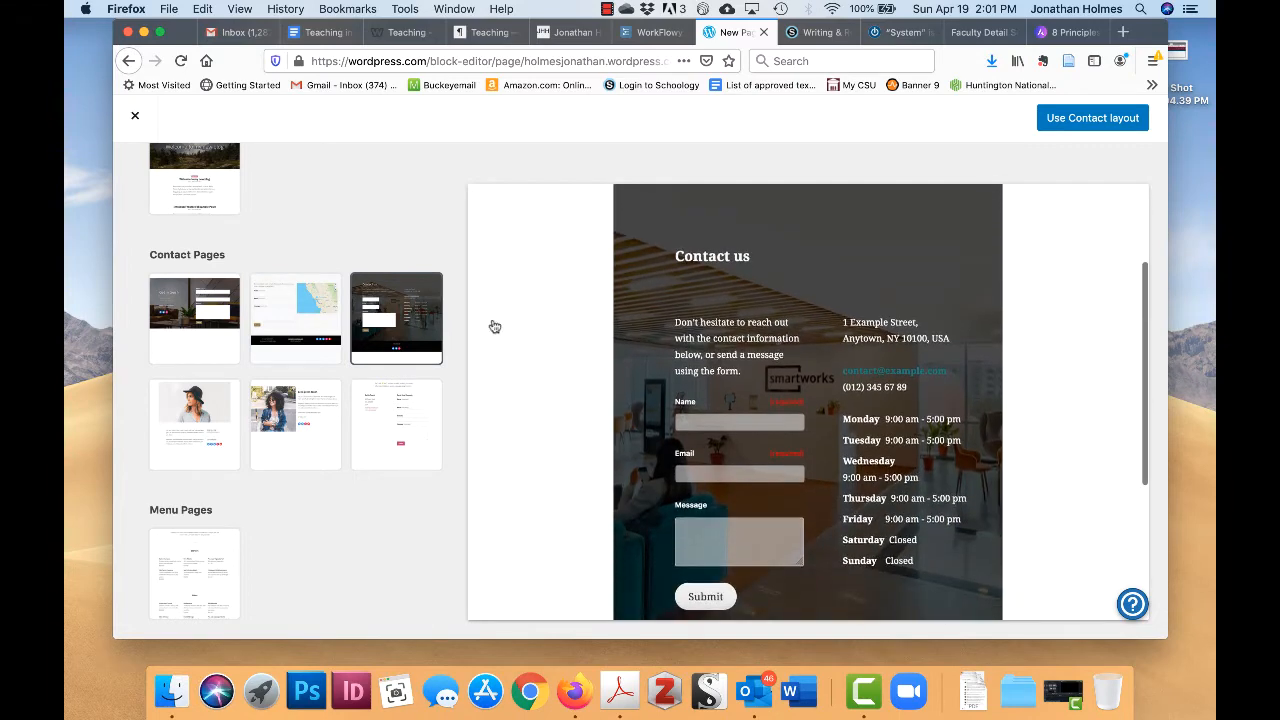
left_click(194, 440)
scroll(642, 373, "down", 2)
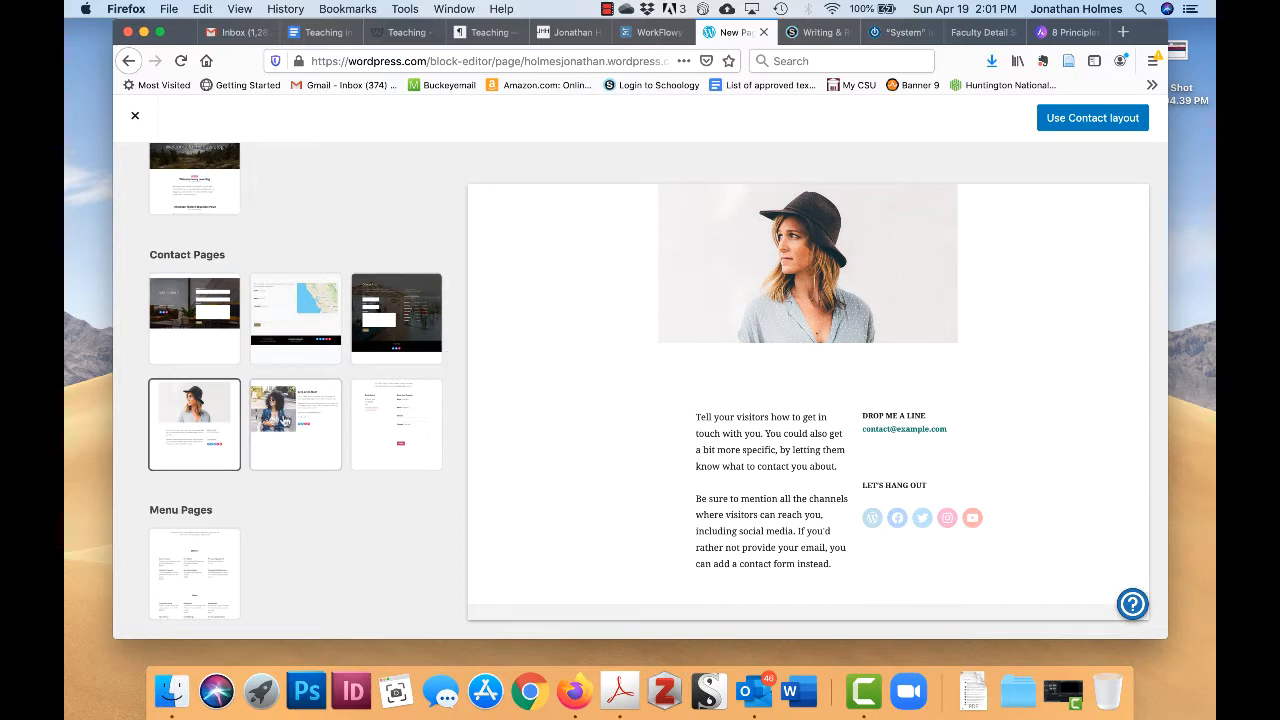
left_click(290, 422)
left_click(378, 428)
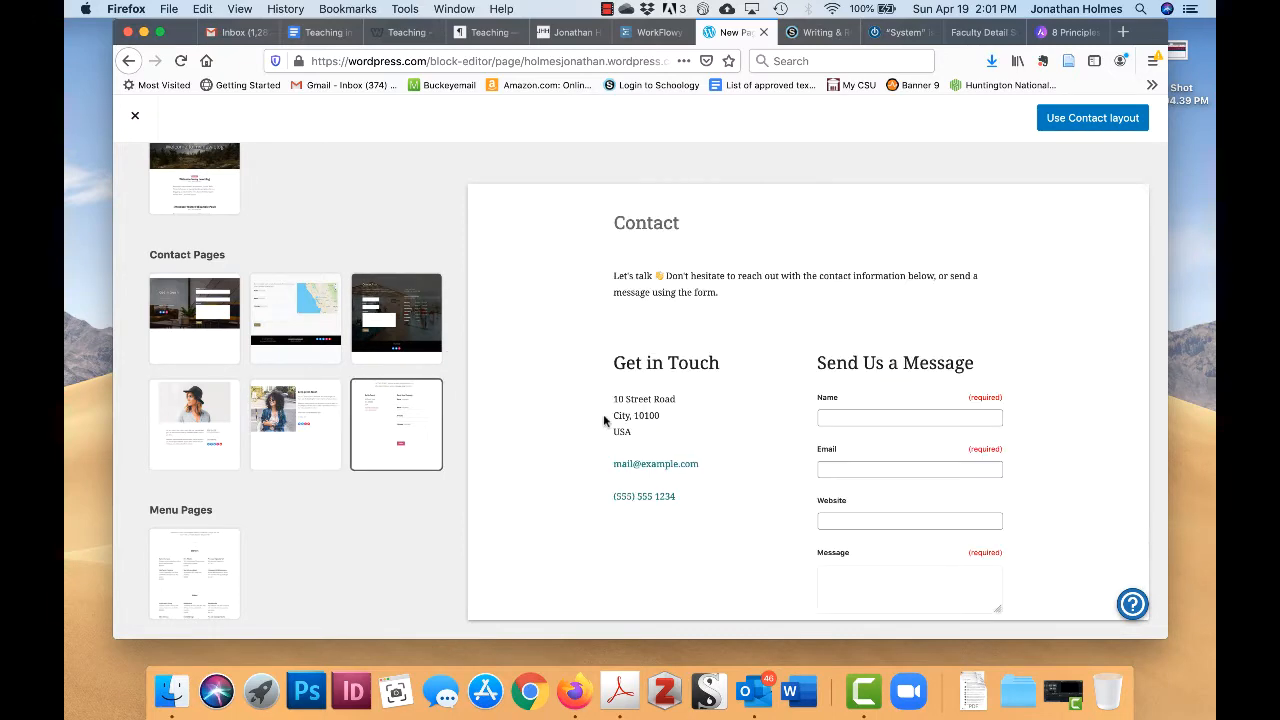
scroll(757, 368, "down", 1)
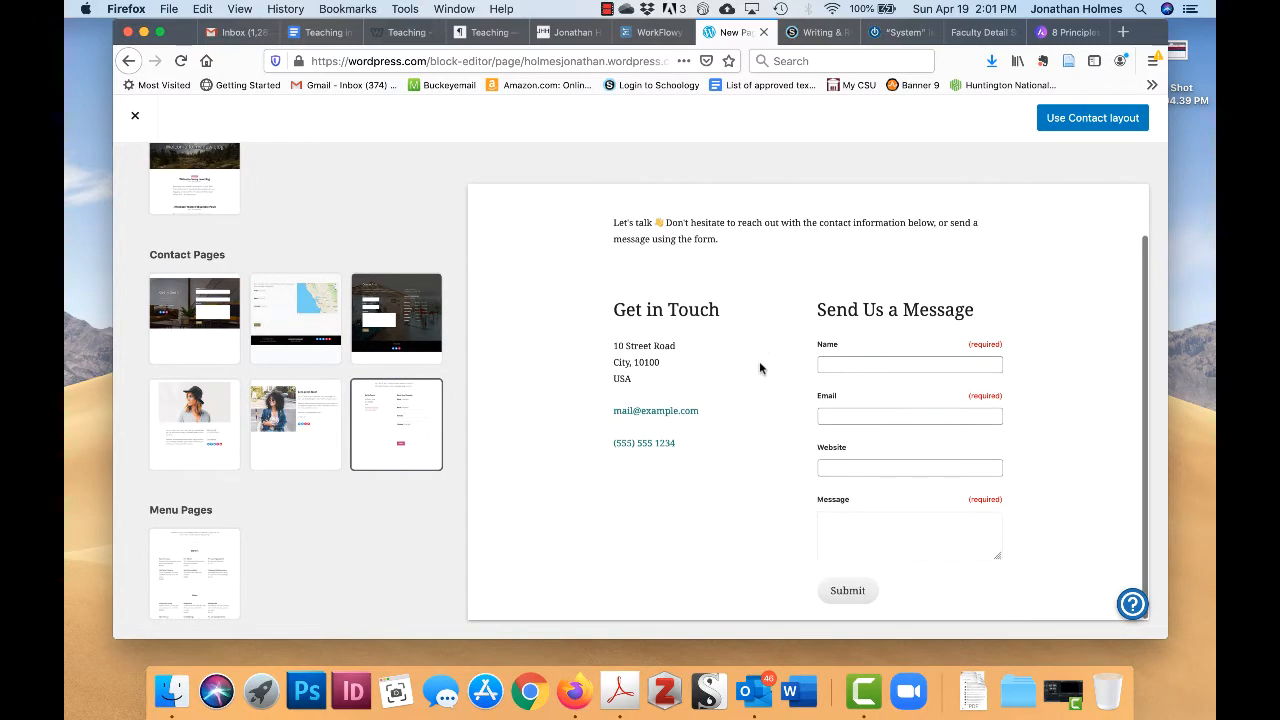
scroll(760, 368, "up", 1)
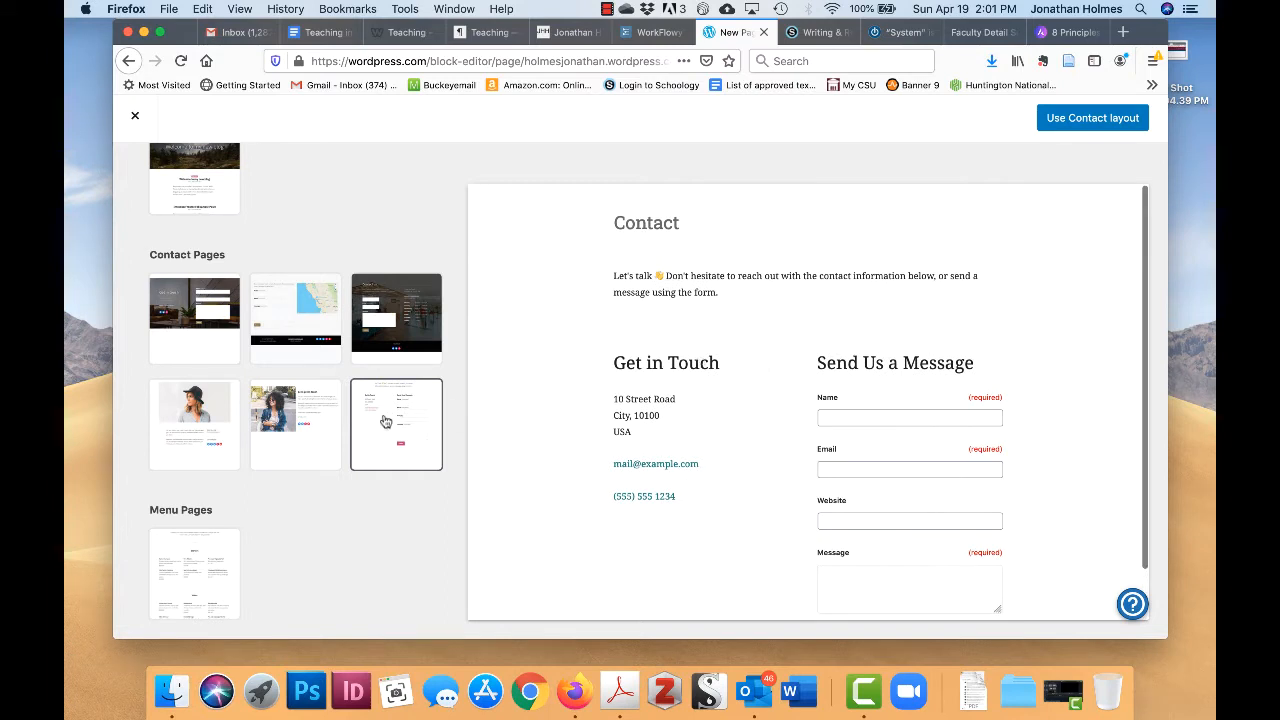
scroll(326, 434, "up", 8)
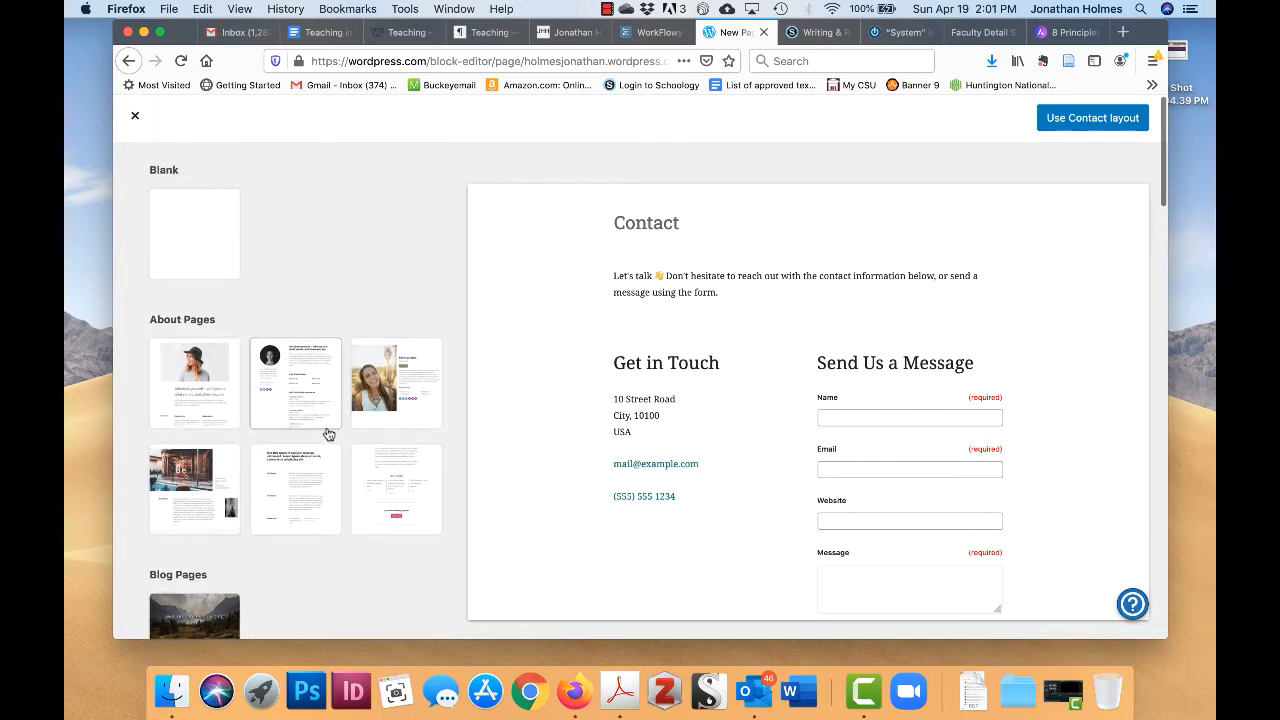
left_click(221, 203)
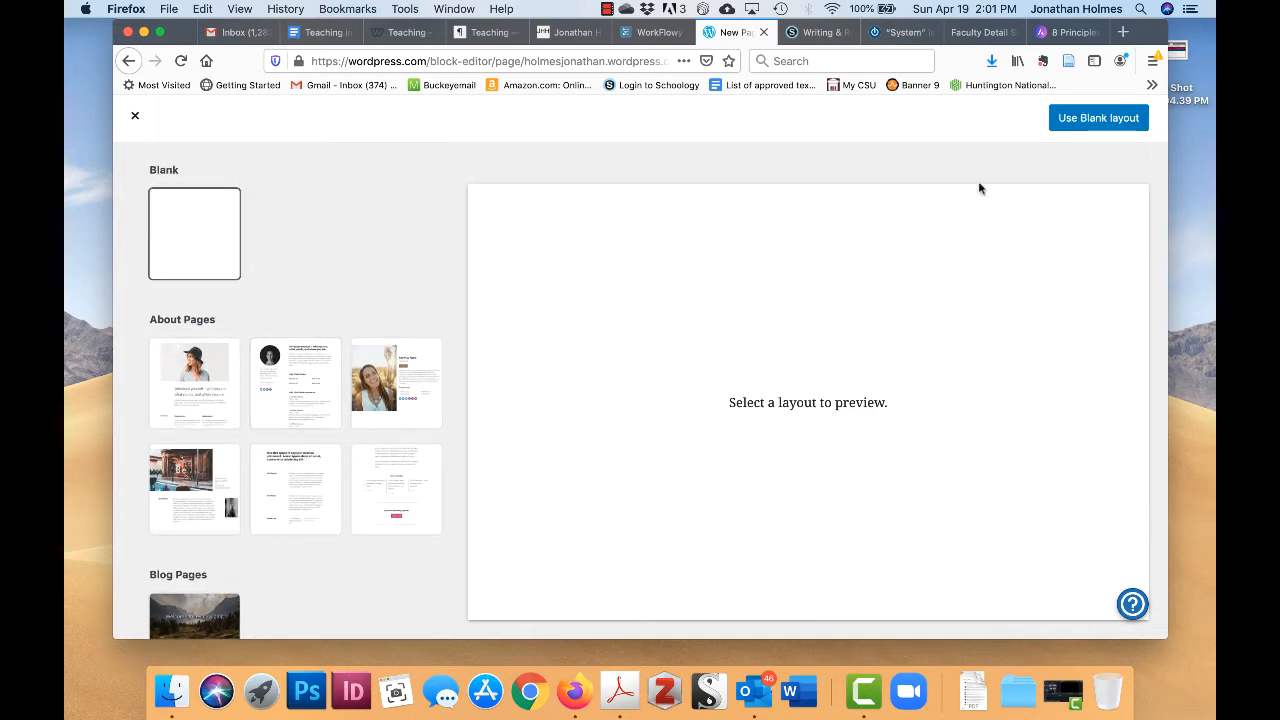
left_click(1099, 118)
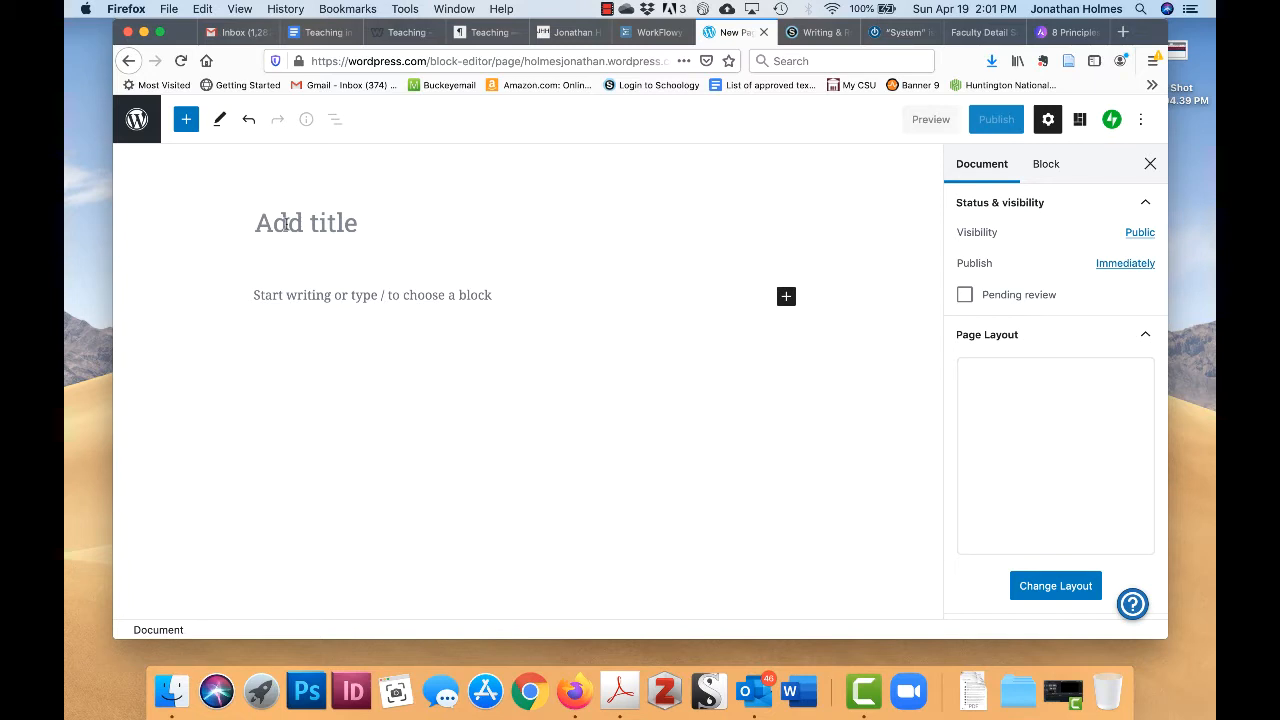
- Title the new page 'Contact' and start an empty paragraph block below it
type("Contact")
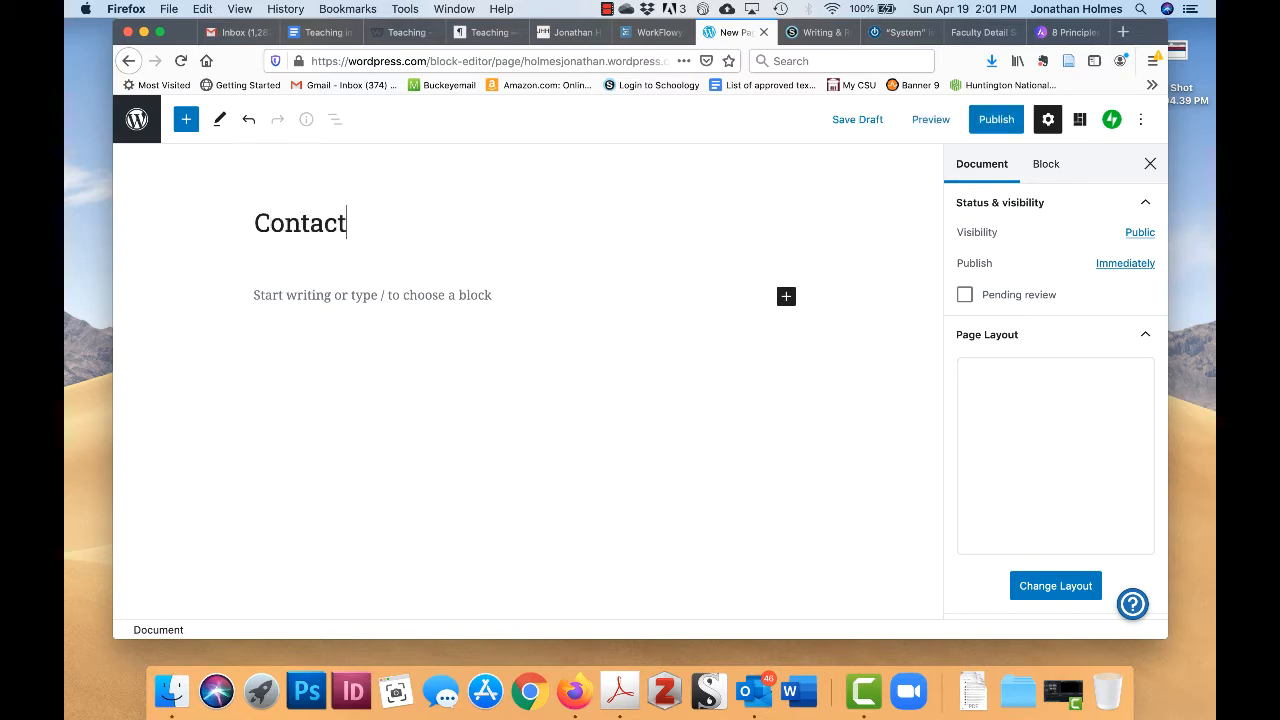
left_click(313, 297)
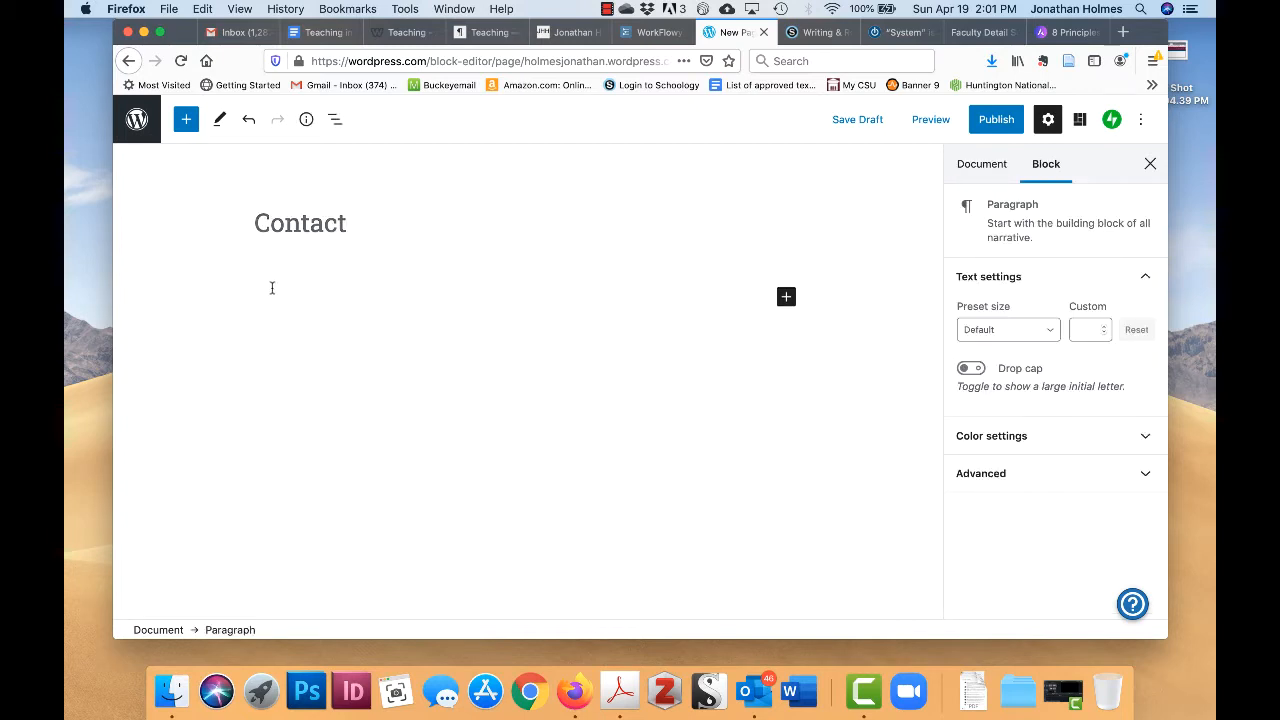
- Open the block inserter and browse through its block categories
left_click(786, 298)
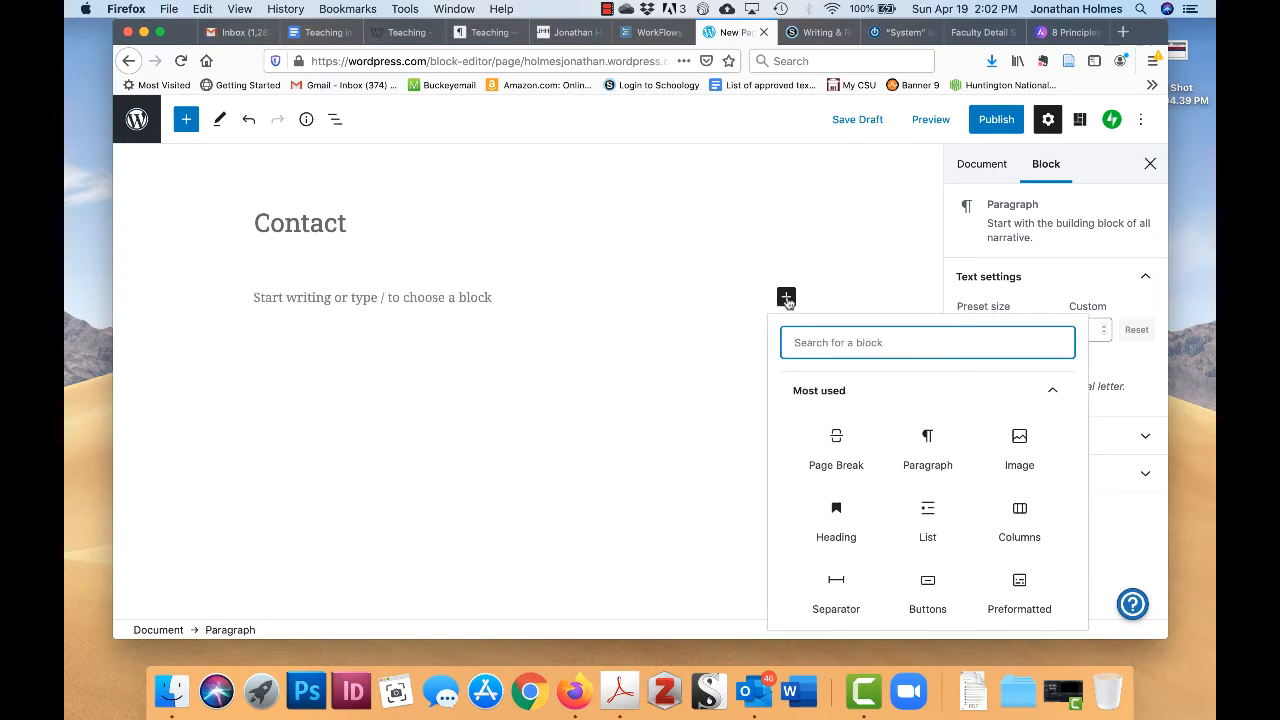
scroll(966, 457, "down", 2)
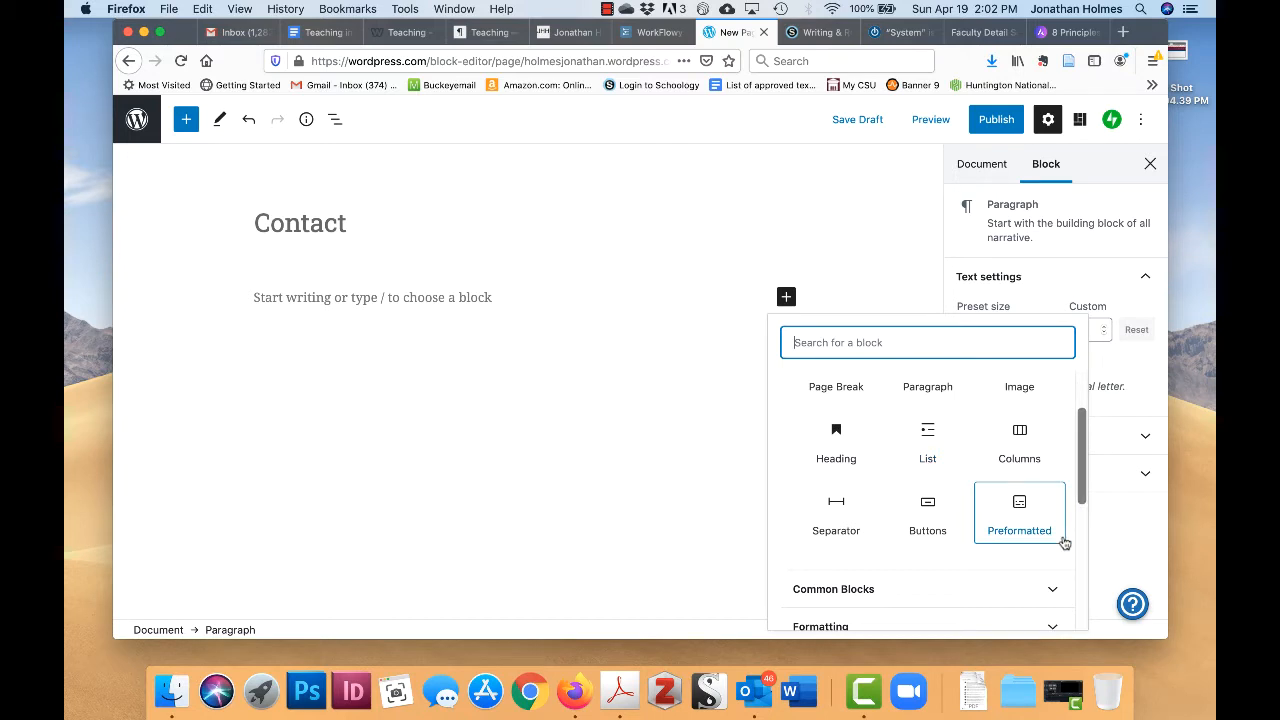
scroll(1065, 543, "down", 5)
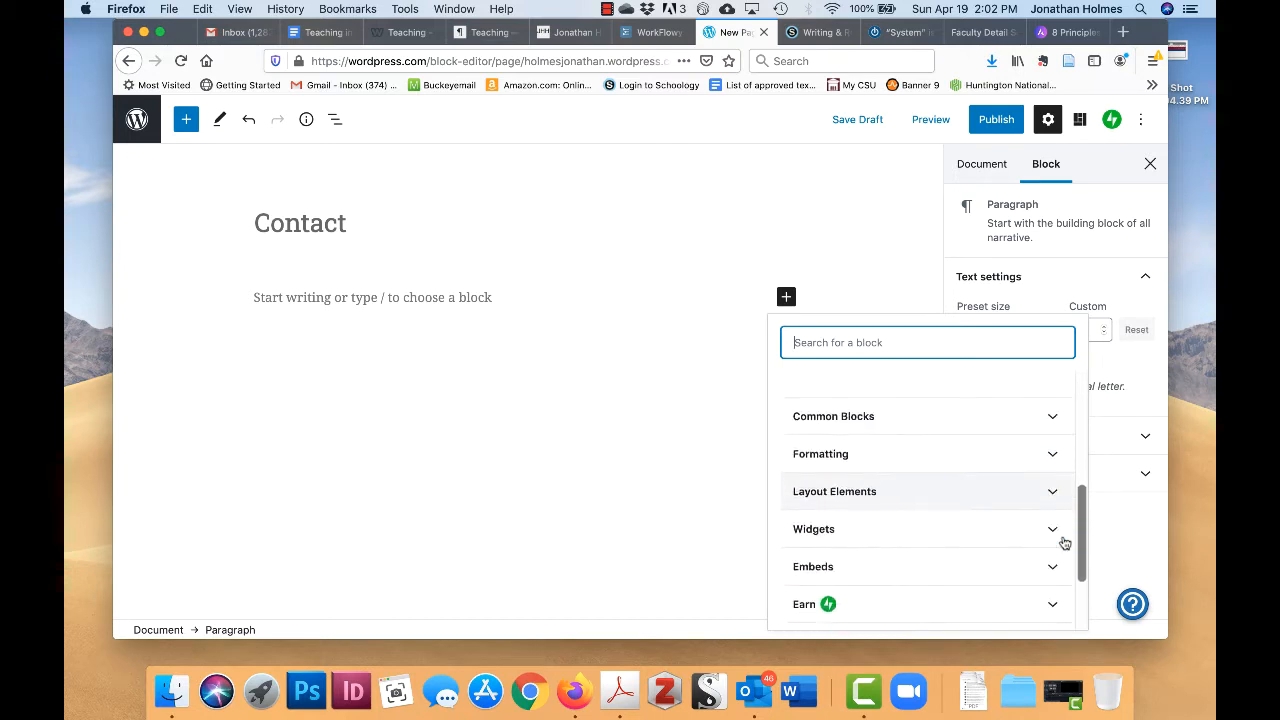
scroll(1065, 543, "down", 1)
scroll(1065, 543, "up", 1)
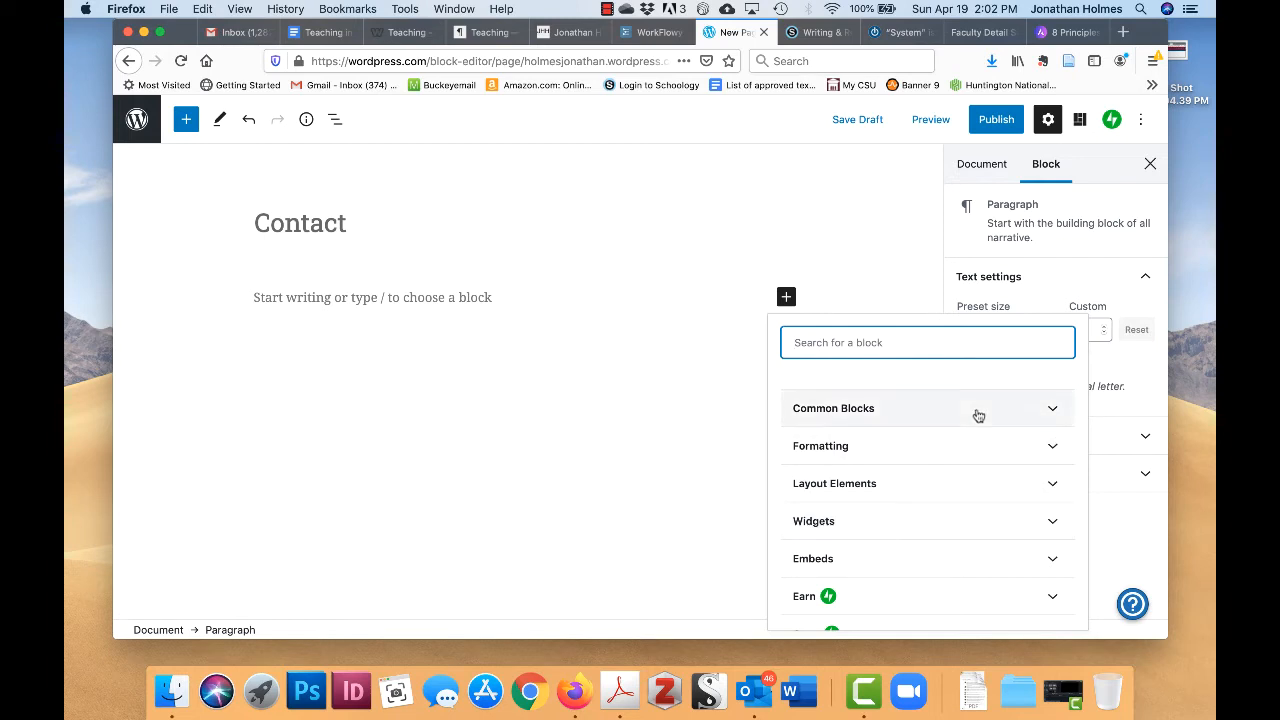
scroll(973, 471, "down", 2)
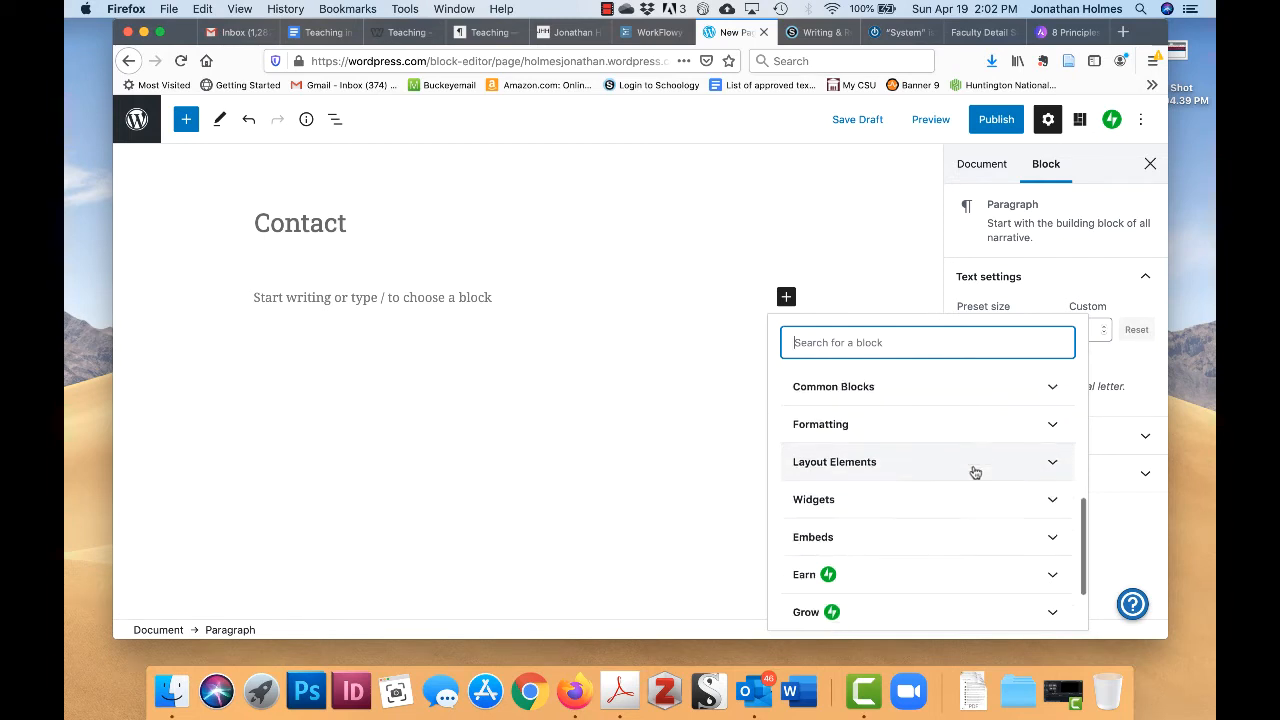
scroll(975, 472, "down", 1)
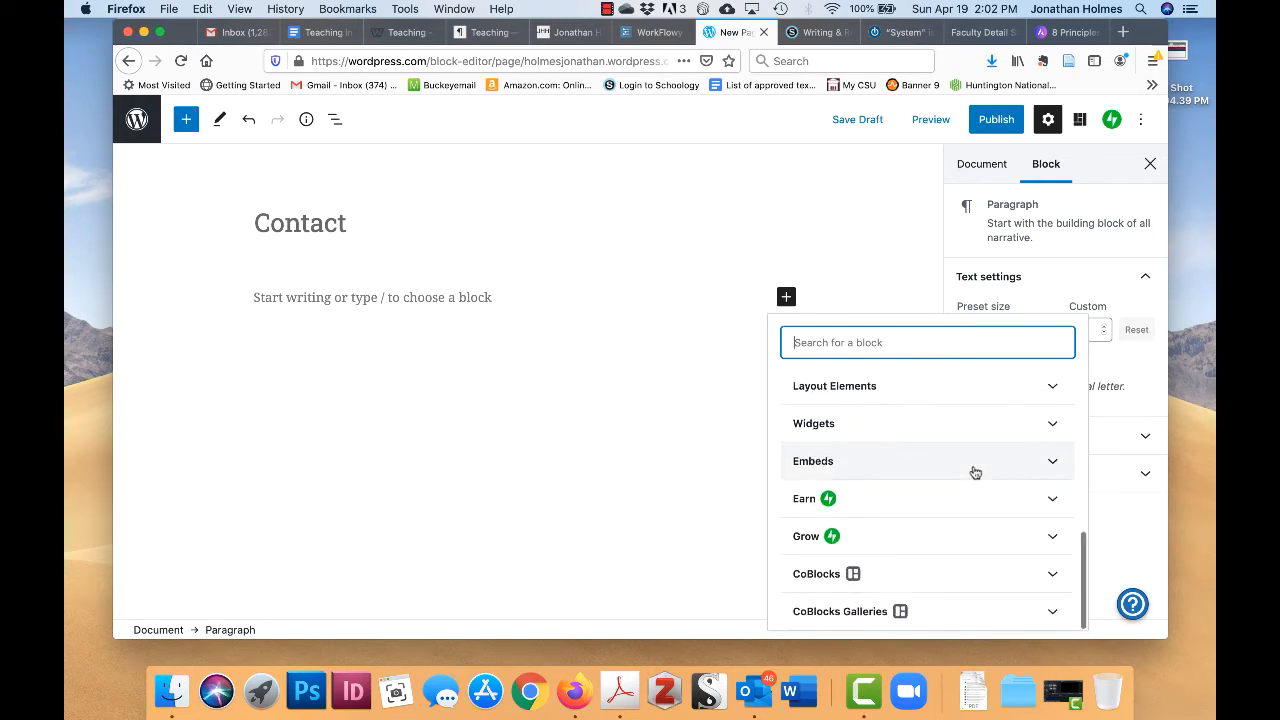
scroll(975, 472, "up", 3)
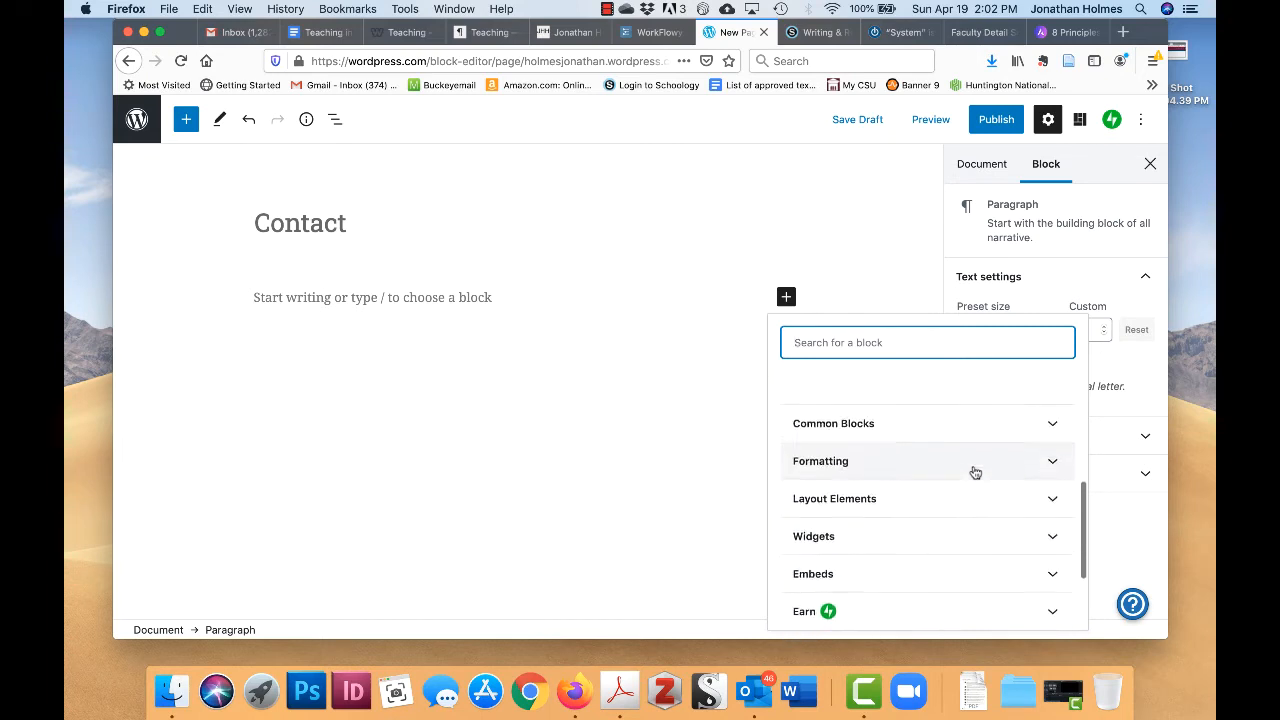
scroll(973, 471, "down", 1)
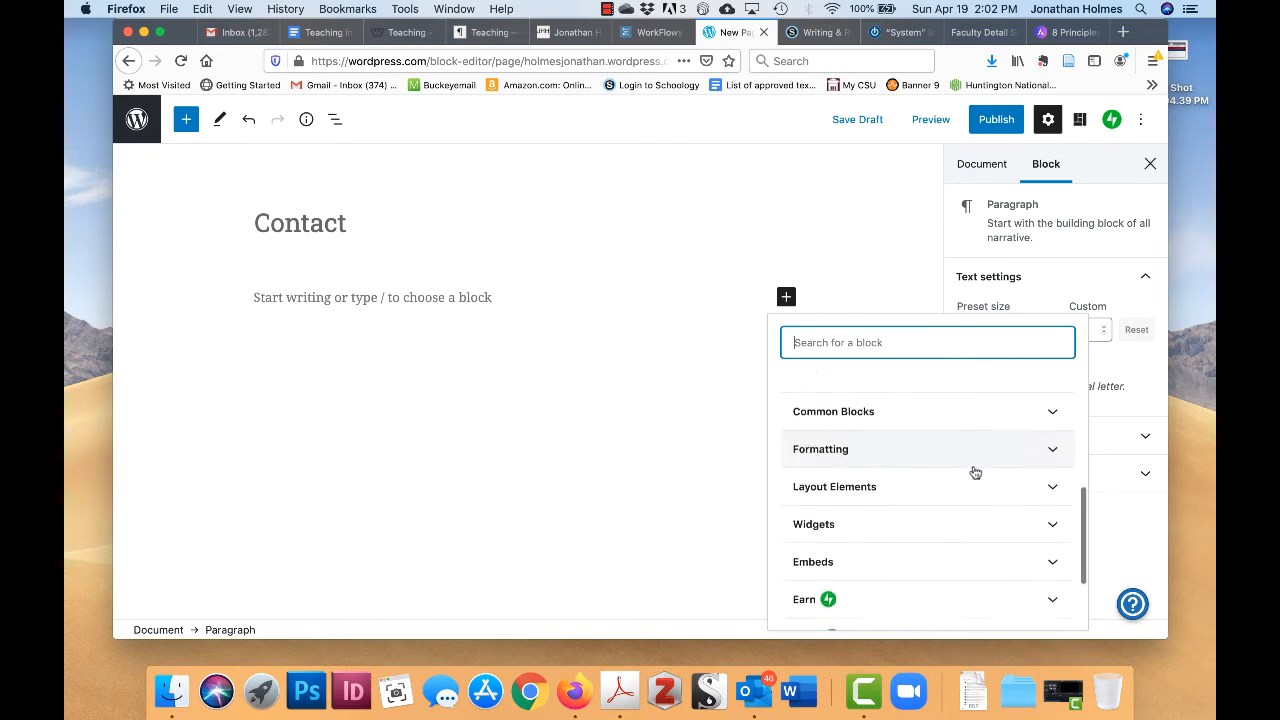
- Expand Common Blocks, then Formatting, and finally the Grow category with Form and Contact Info
left_click(1038, 396)
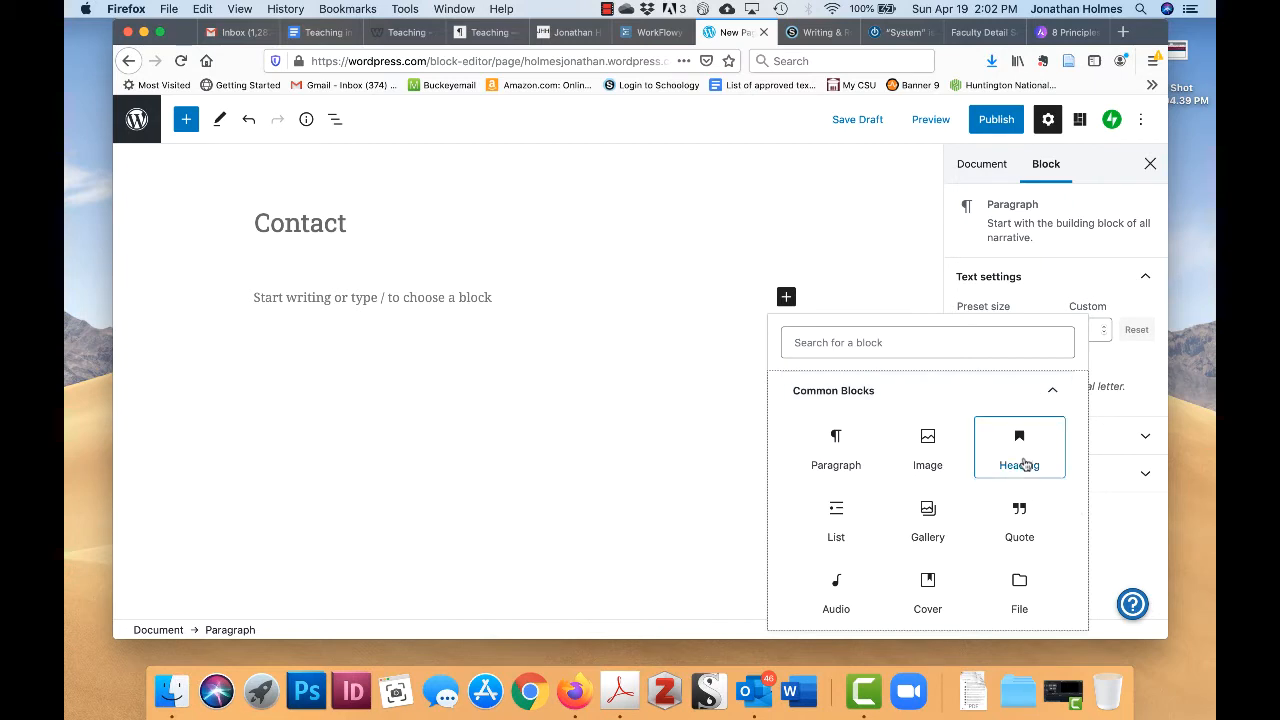
scroll(1020, 560, "down", 2)
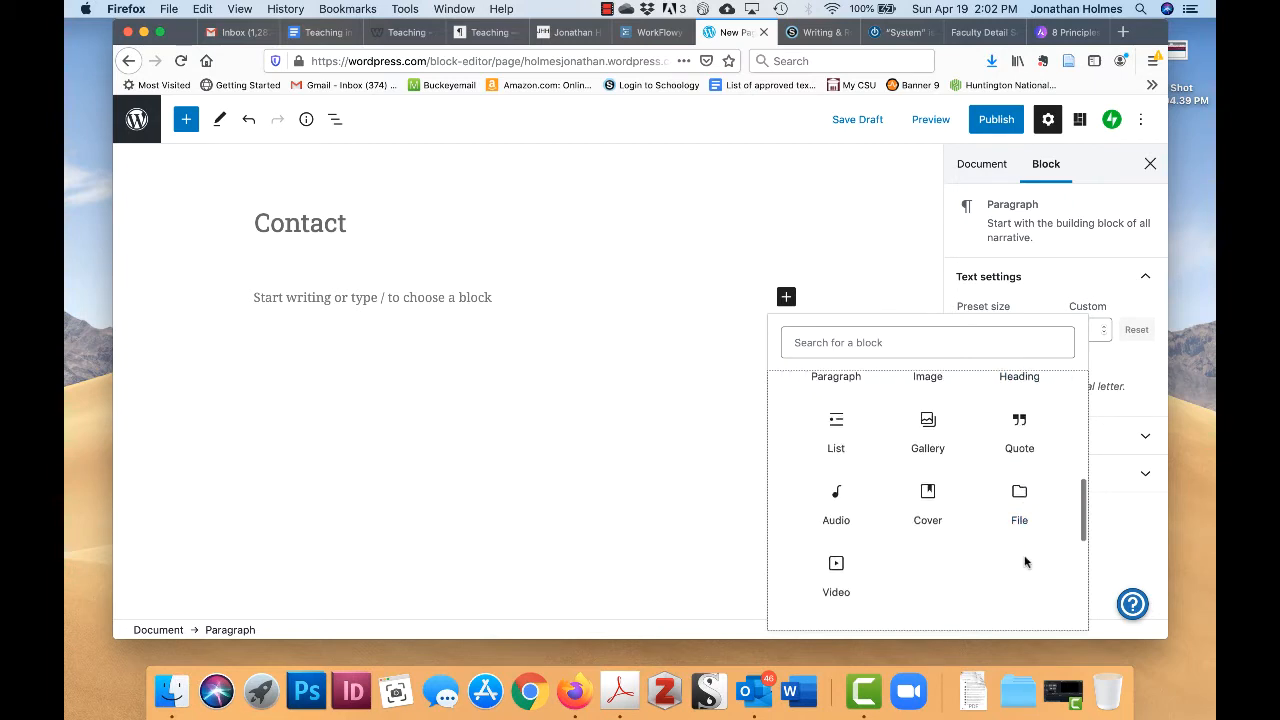
scroll(1025, 562, "up", 1)
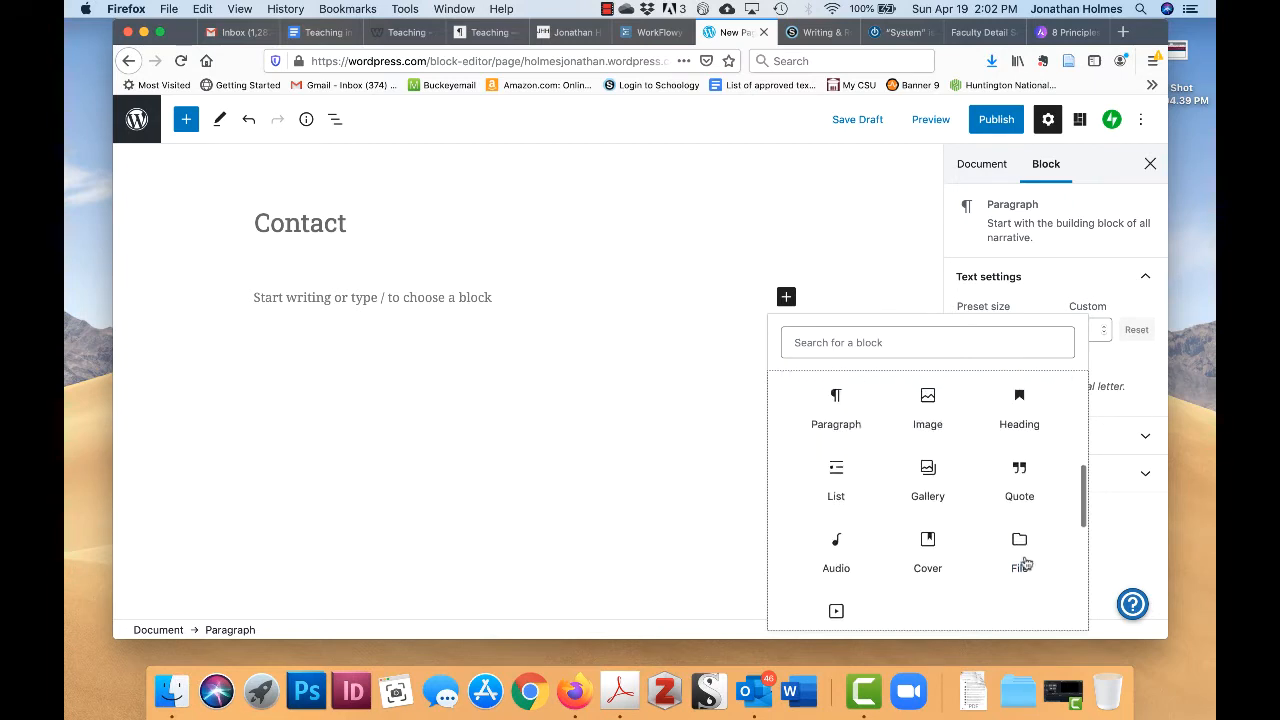
scroll(1025, 562, "down", 4)
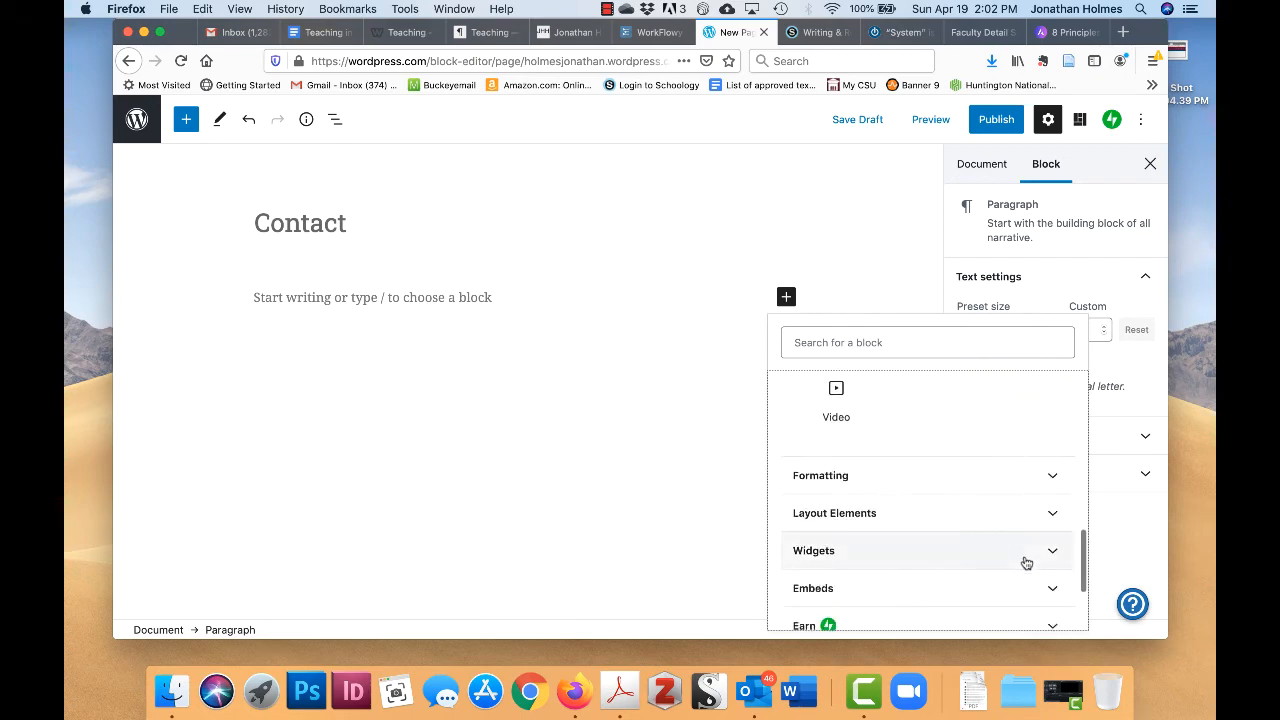
left_click(1025, 475)
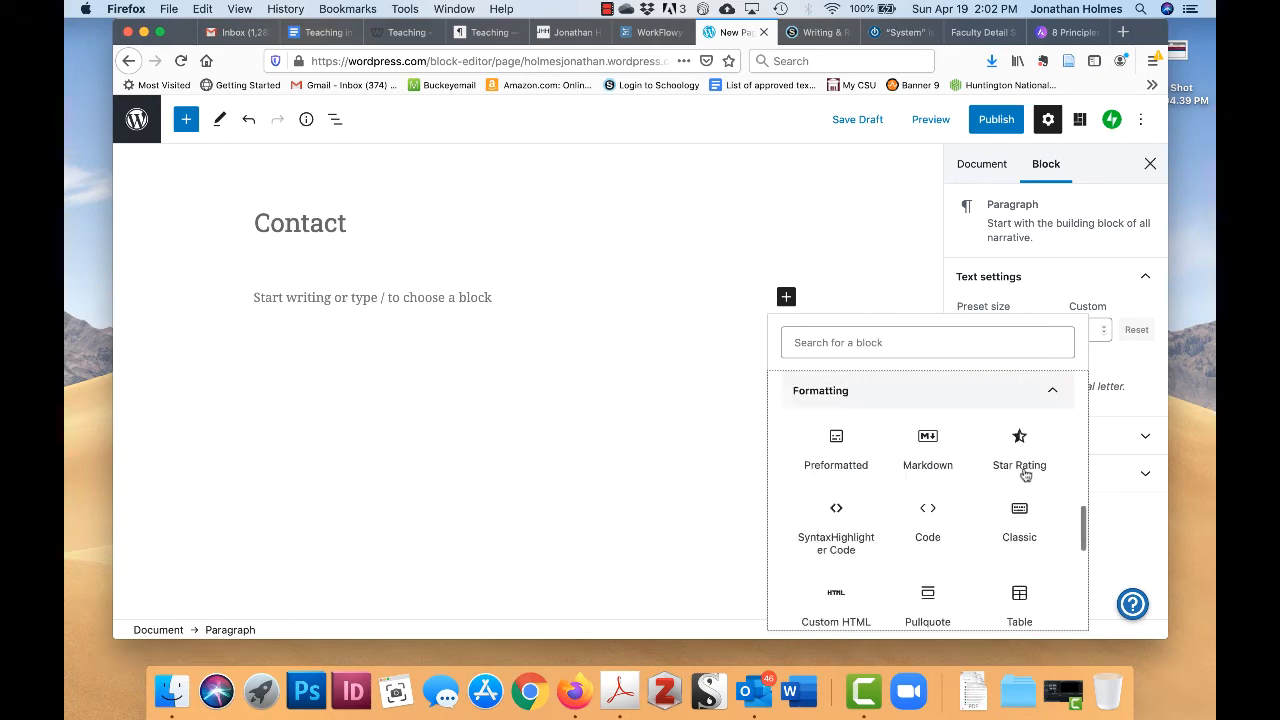
scroll(987, 483, "down", 3)
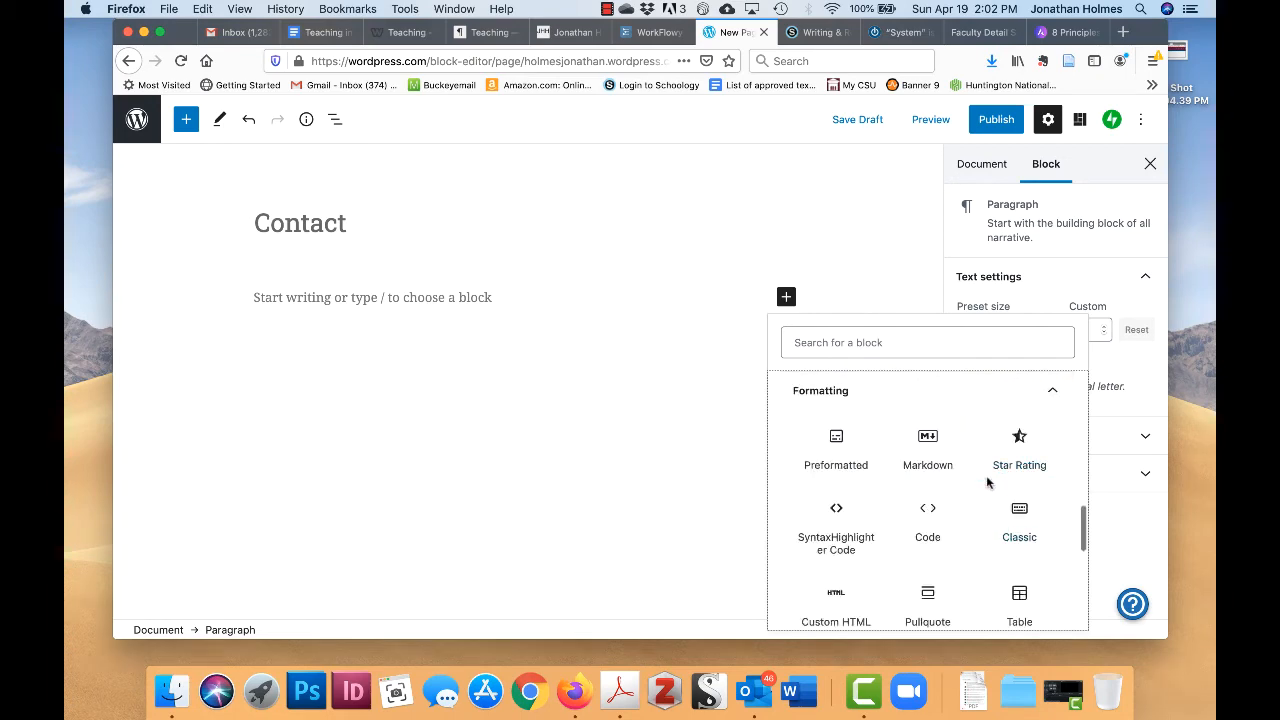
scroll(987, 484, "down", 2)
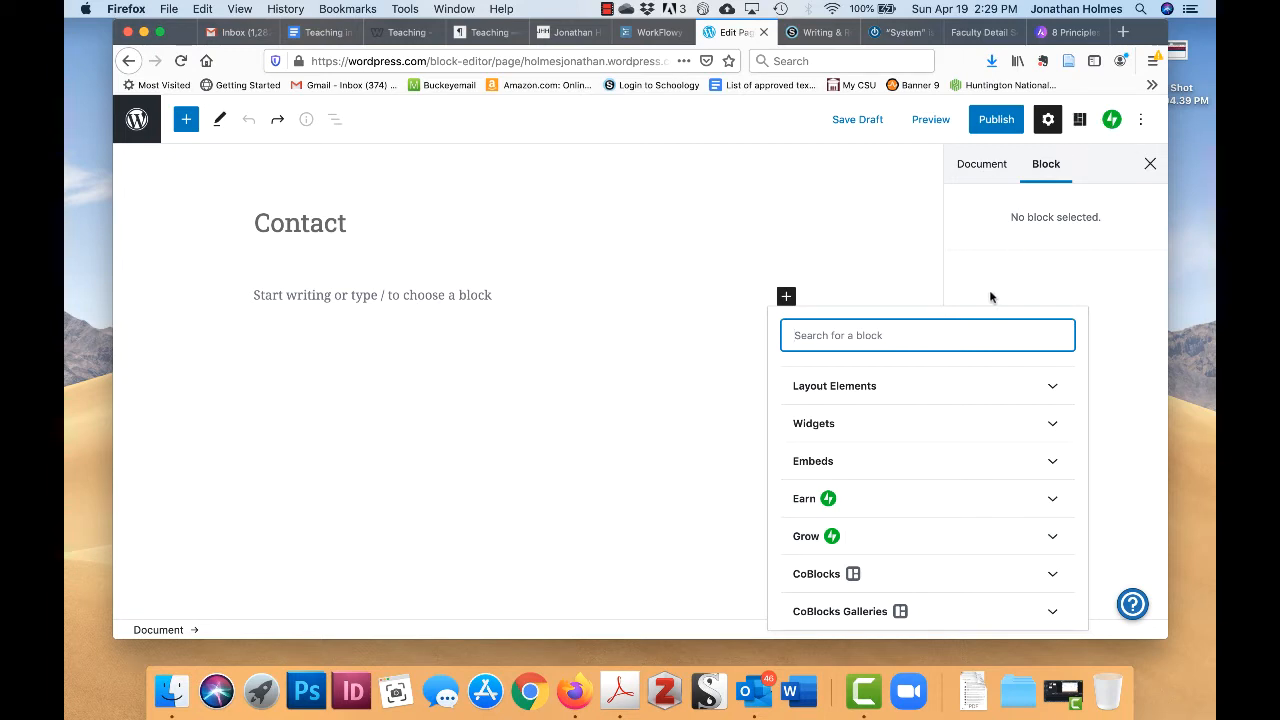
left_click(1044, 541)
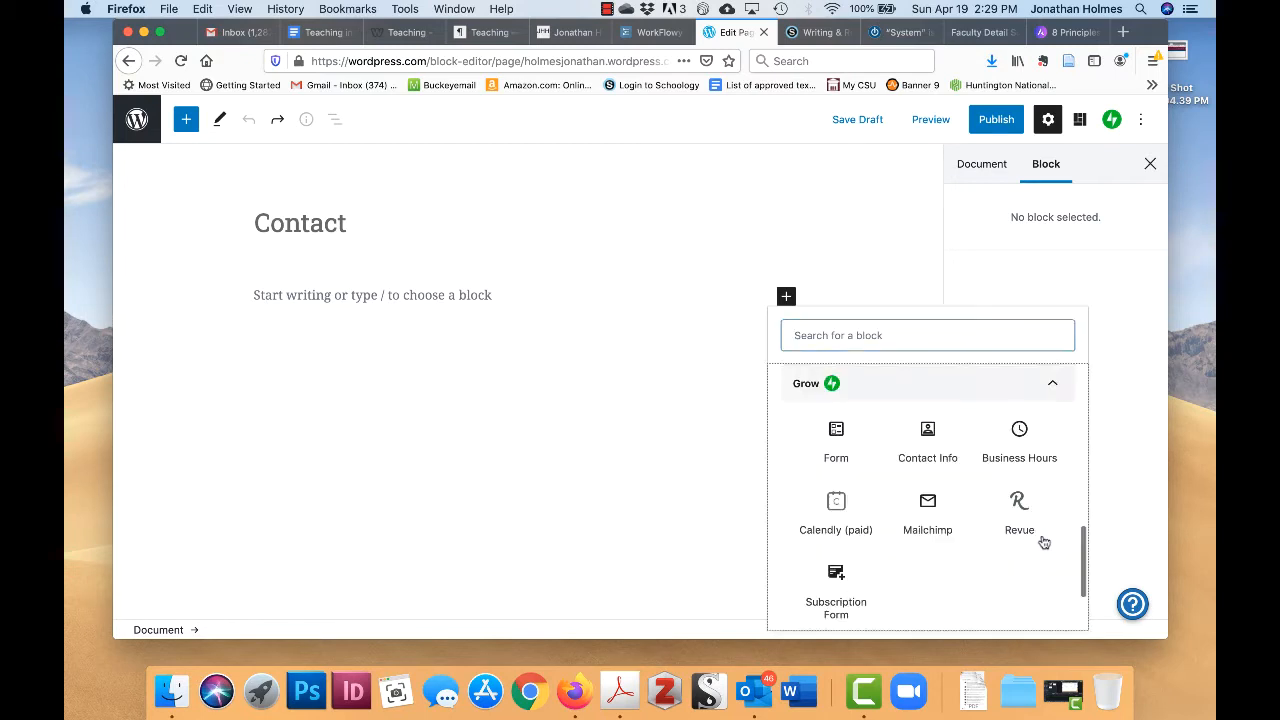
scroll(916, 439, "down", 1)
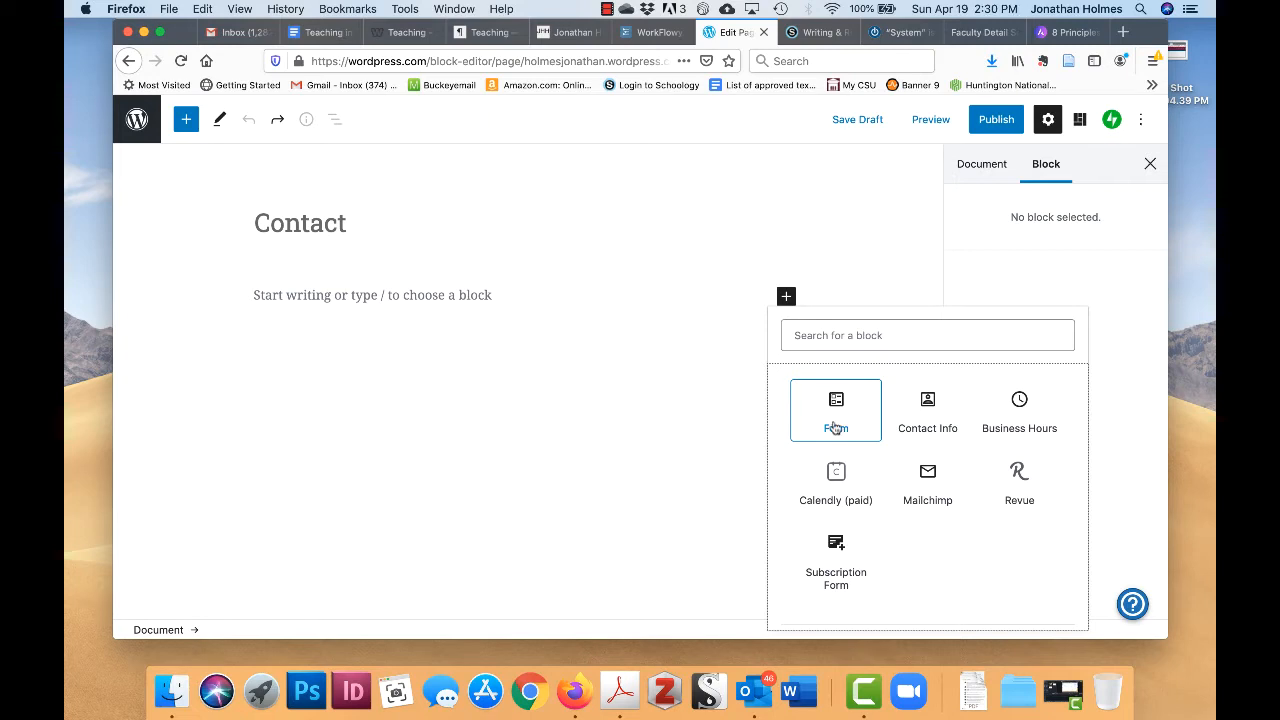
- Add a Form block below the Contact title
left_click(835, 428)
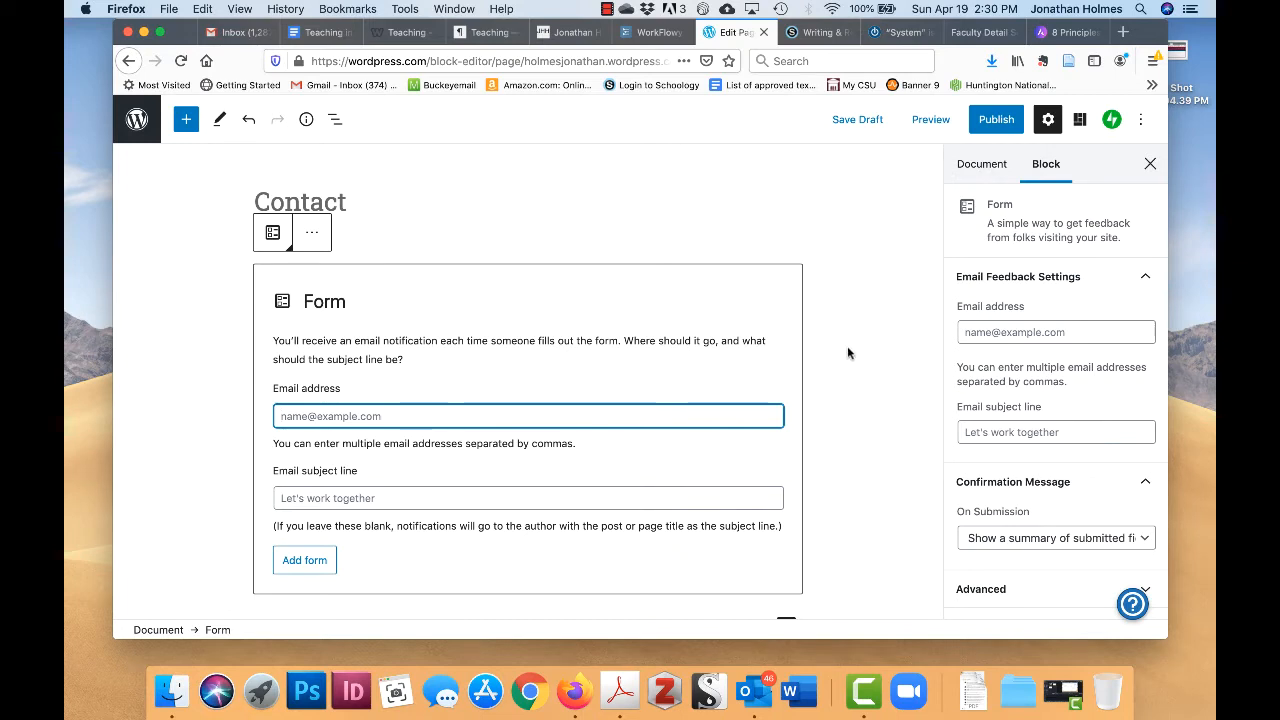
scroll(847, 350, "down", 1)
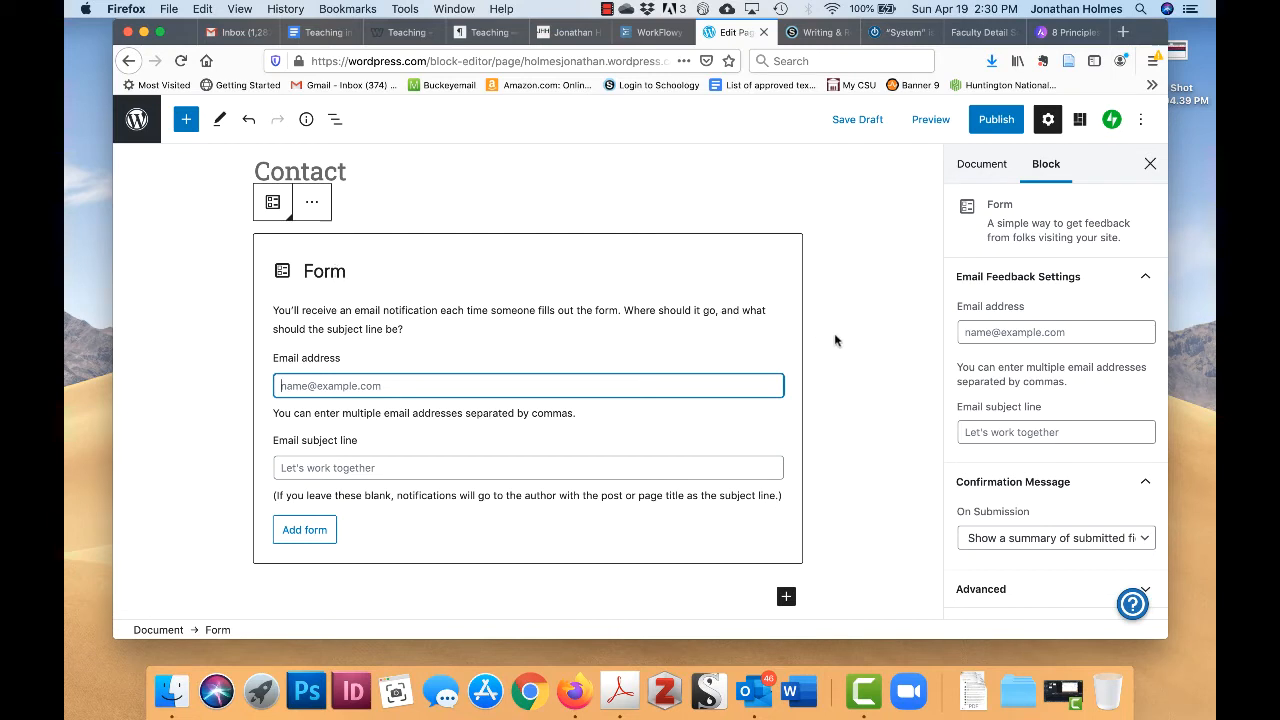
scroll(835, 340, "up", 1)
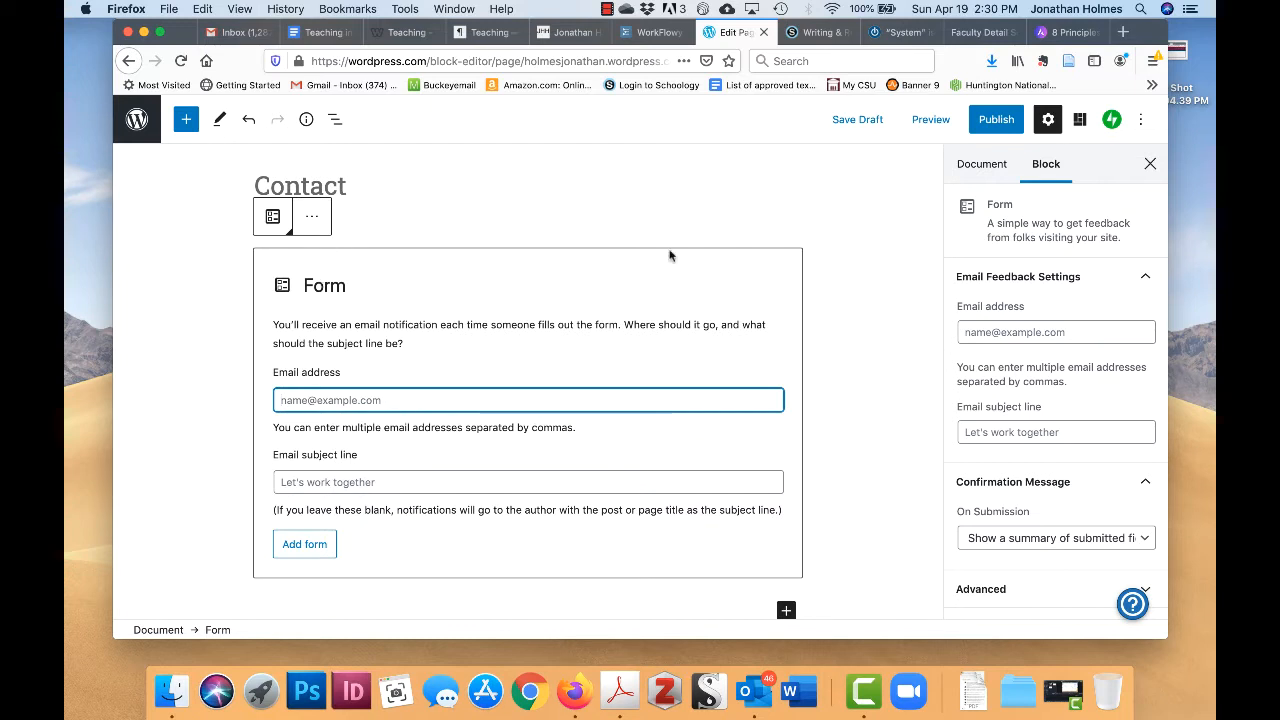
scroll(875, 321, "down", 3)
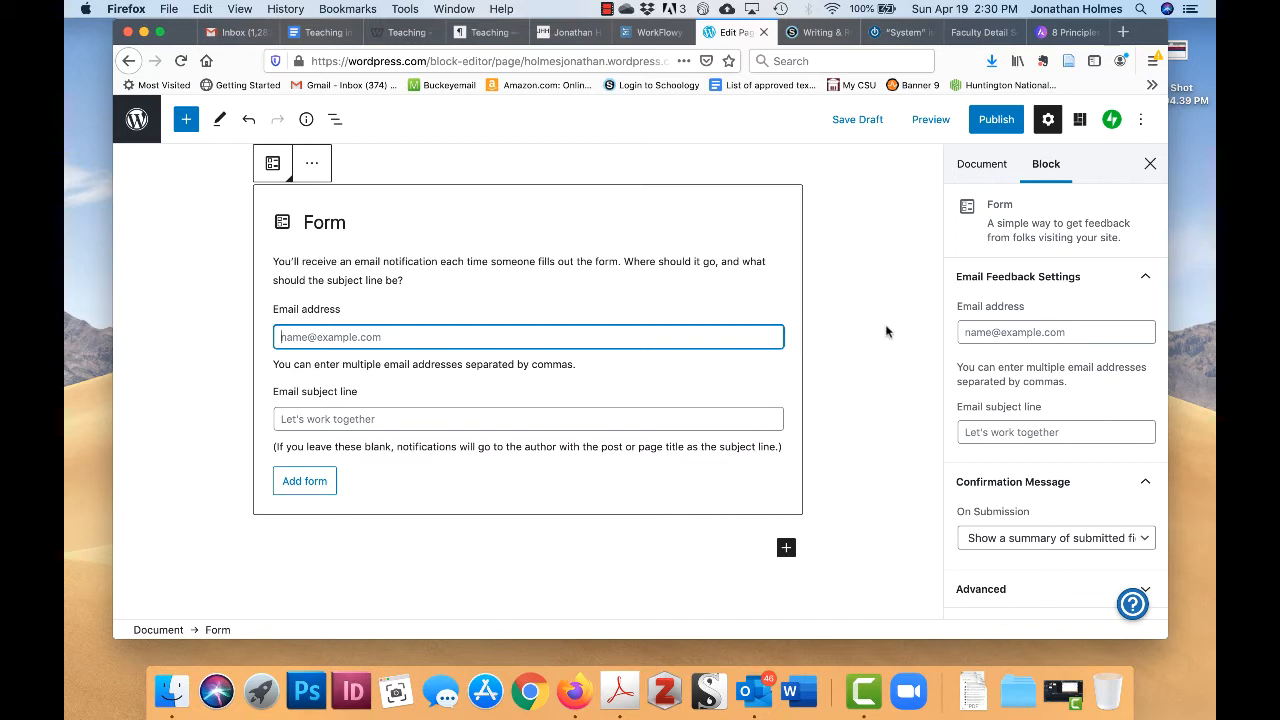
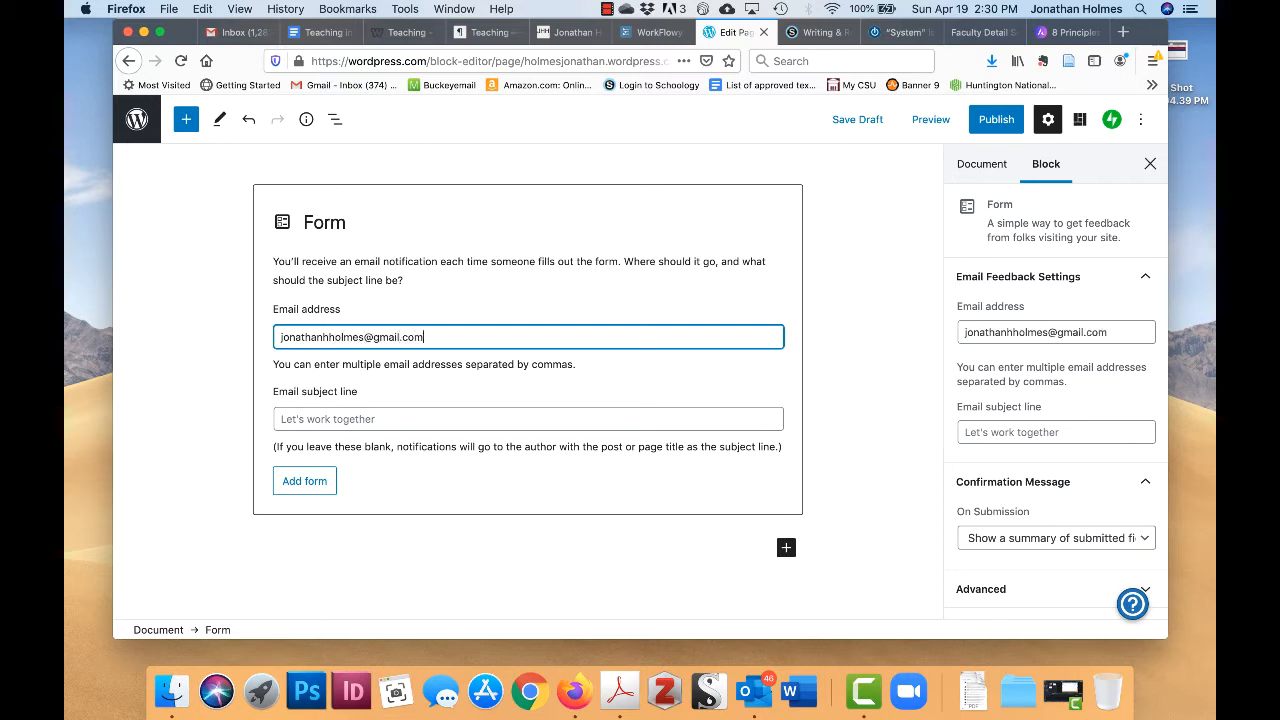
- Send form notifications to the owner's email address with subject 'Website Communication'
left_click(388, 419)
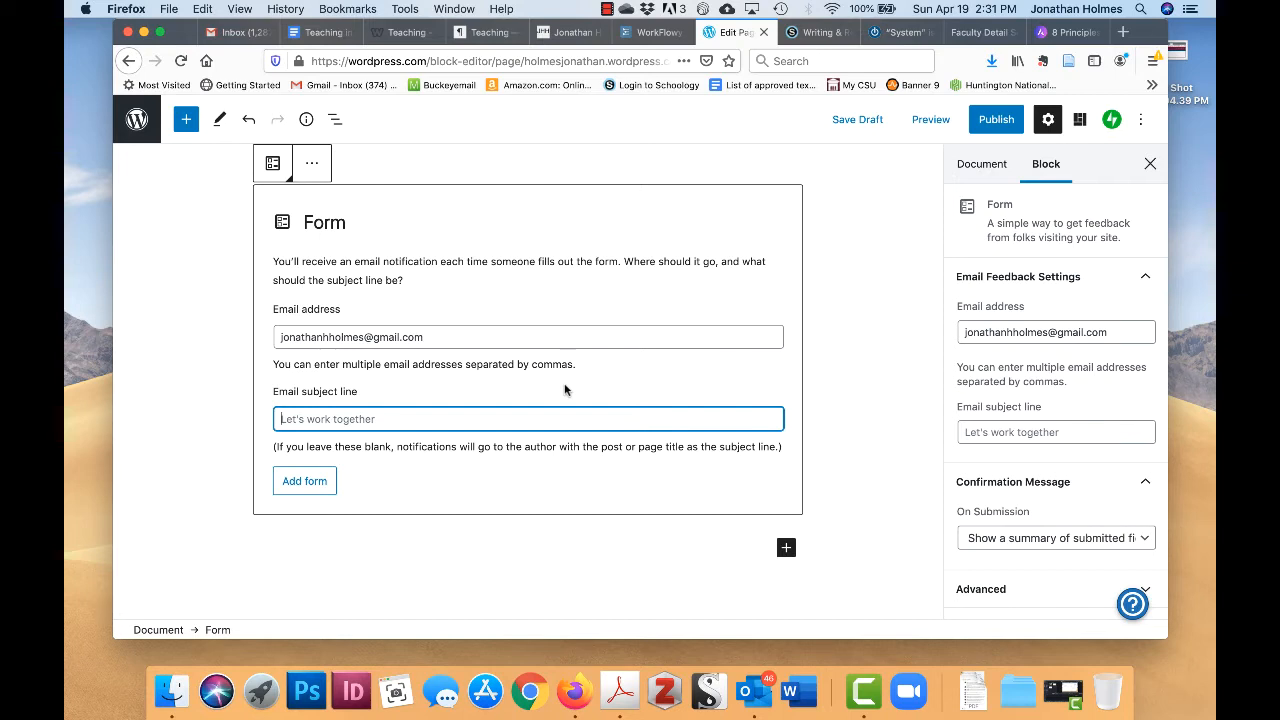
type("Website Commun")
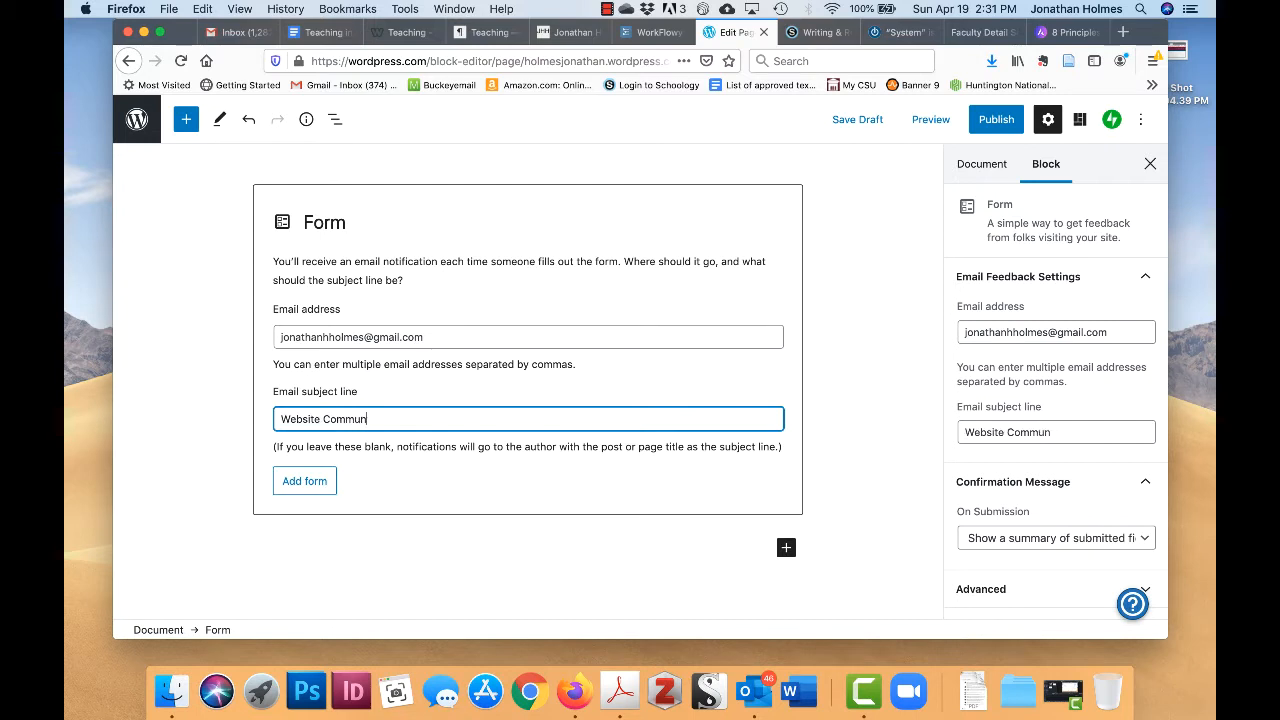
type("ication")
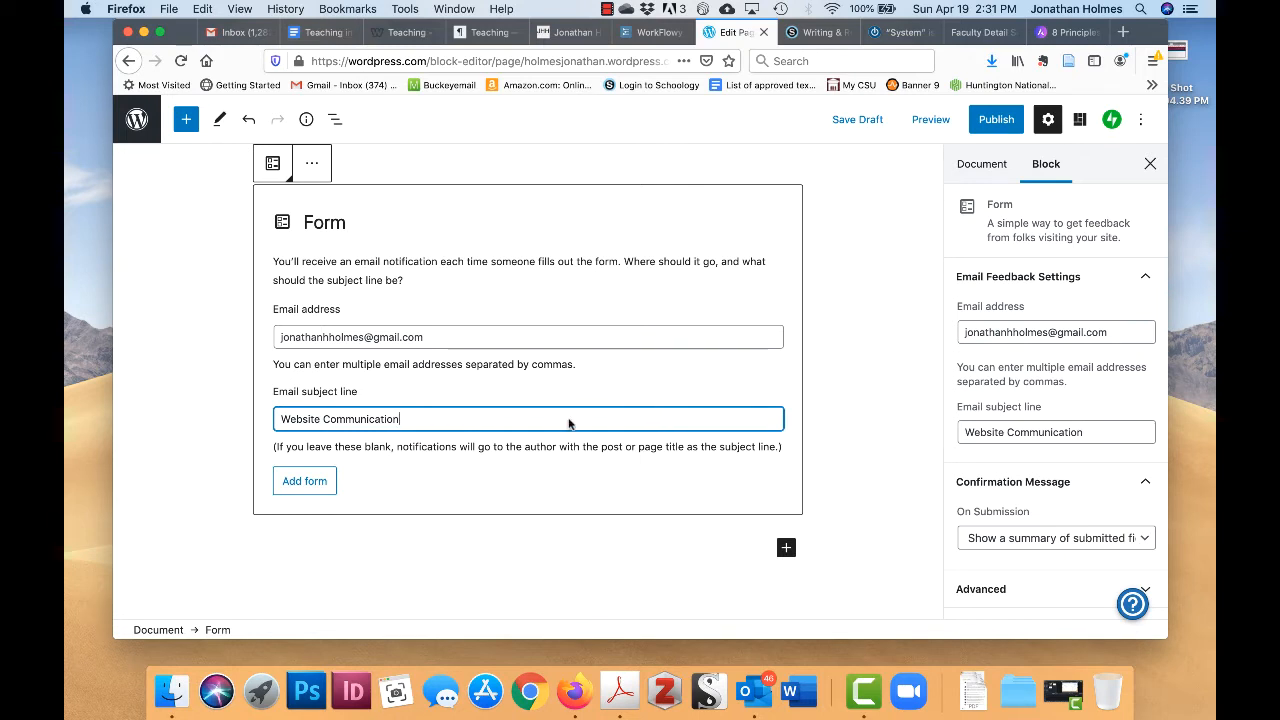
scroll(451, 464, "down", 1)
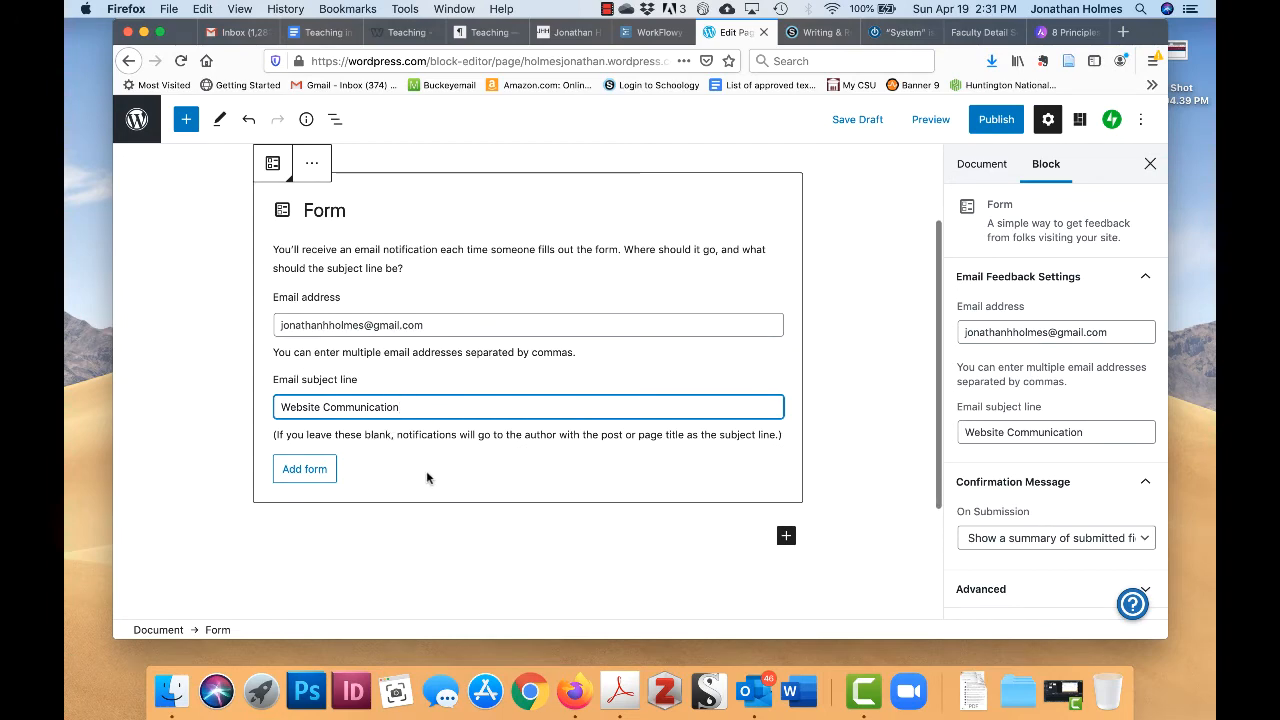
- Insert the form with Name, Email, Website and Message fields and a Submit button
left_click(302, 469)
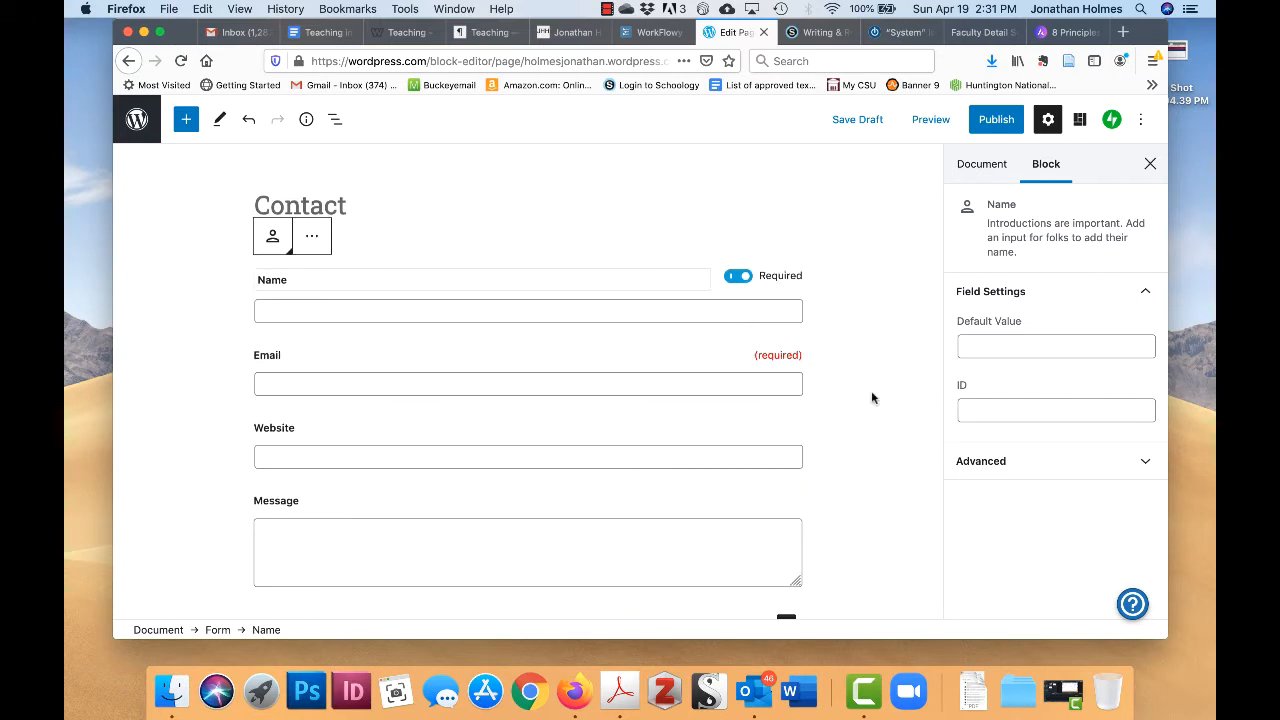
scroll(871, 345, "down", 1)
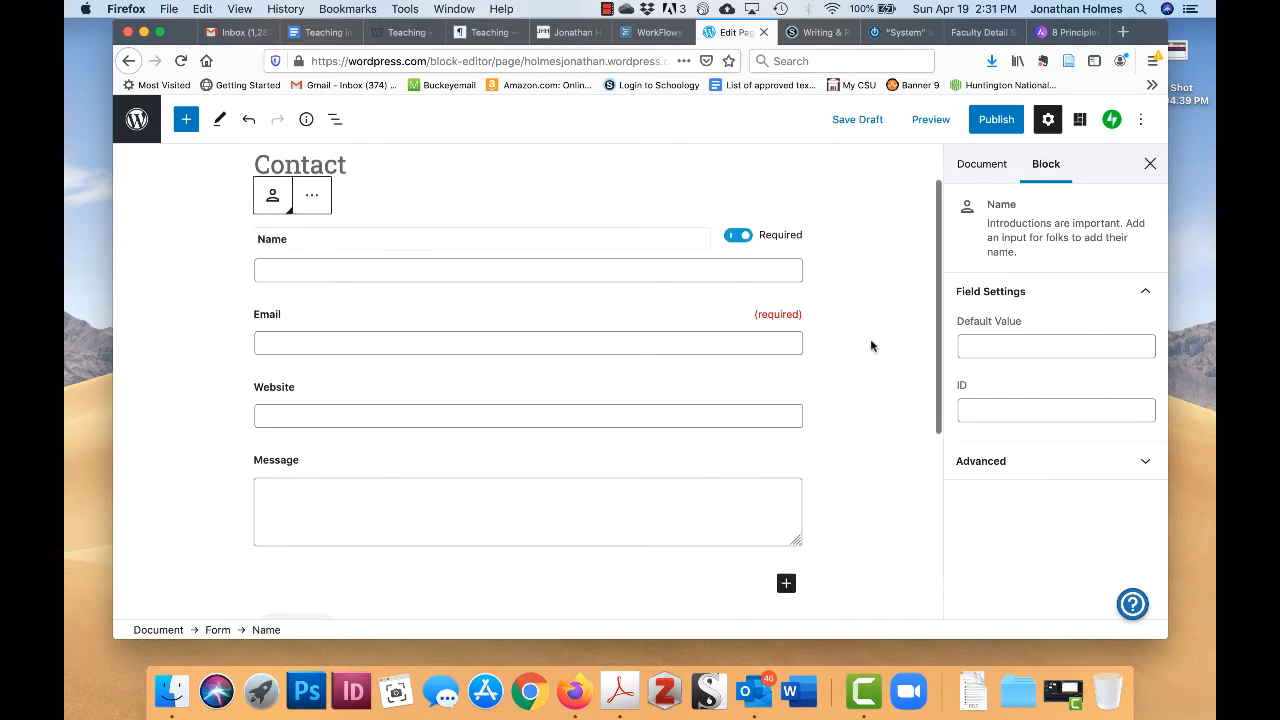
scroll(855, 345, "down", 1)
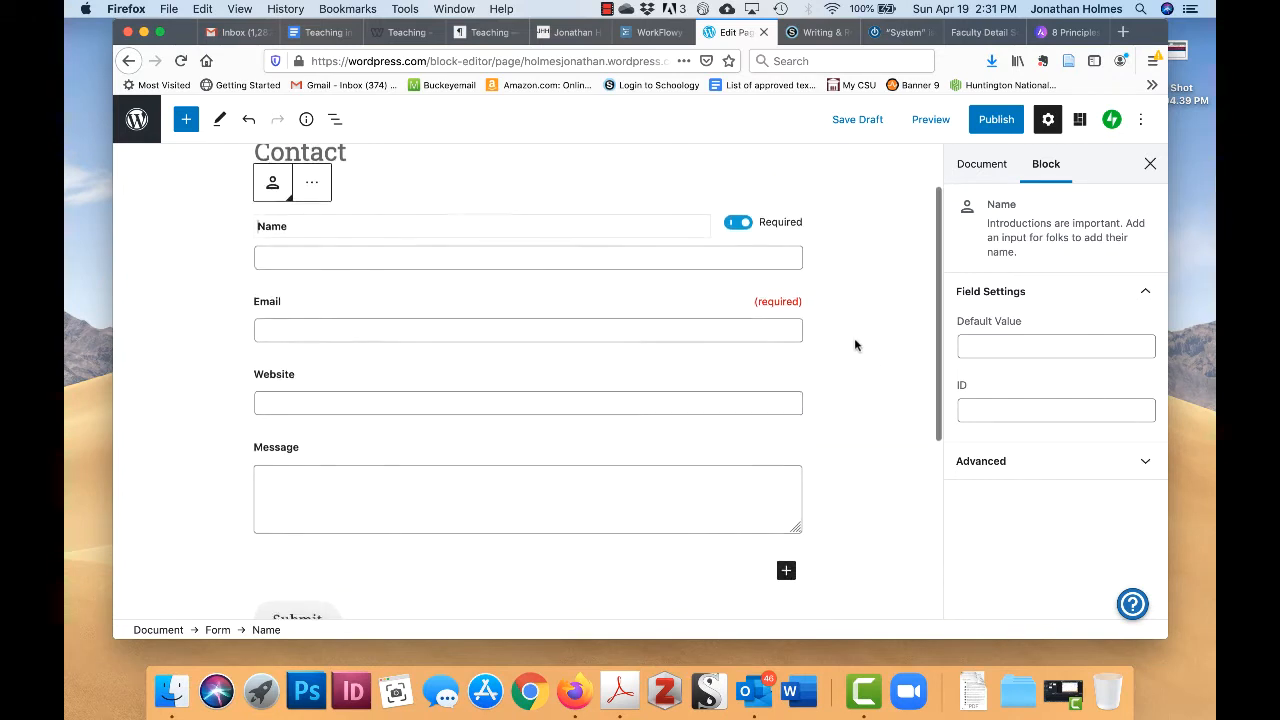
scroll(855, 345, "up", 1)
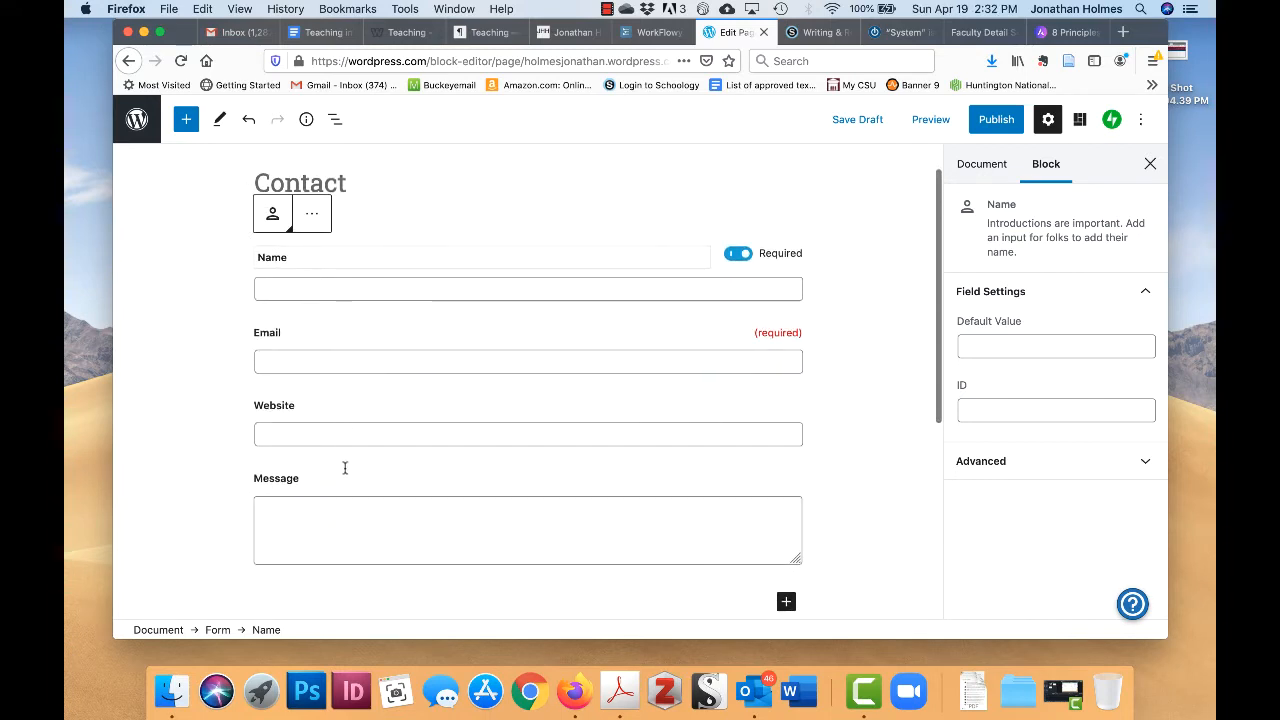
- Select the Email, Website and Name field blocks in turn to inspect them
left_click(505, 361)
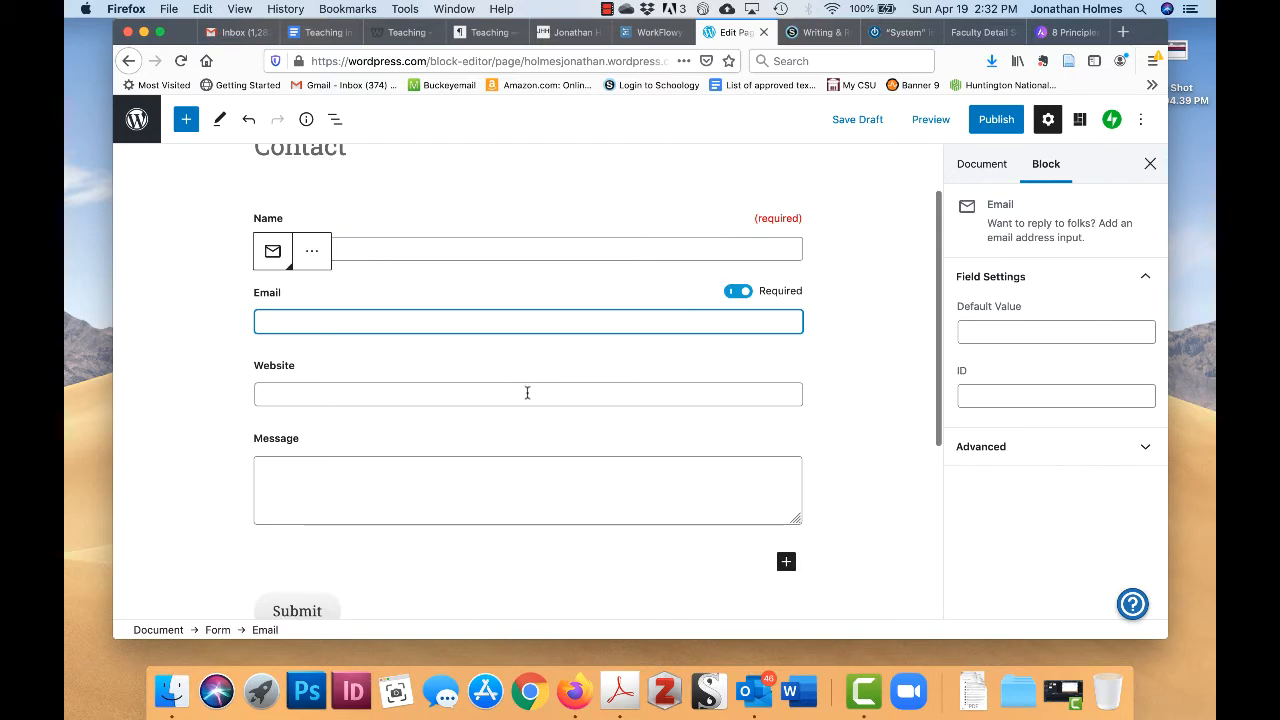
left_click(527, 391)
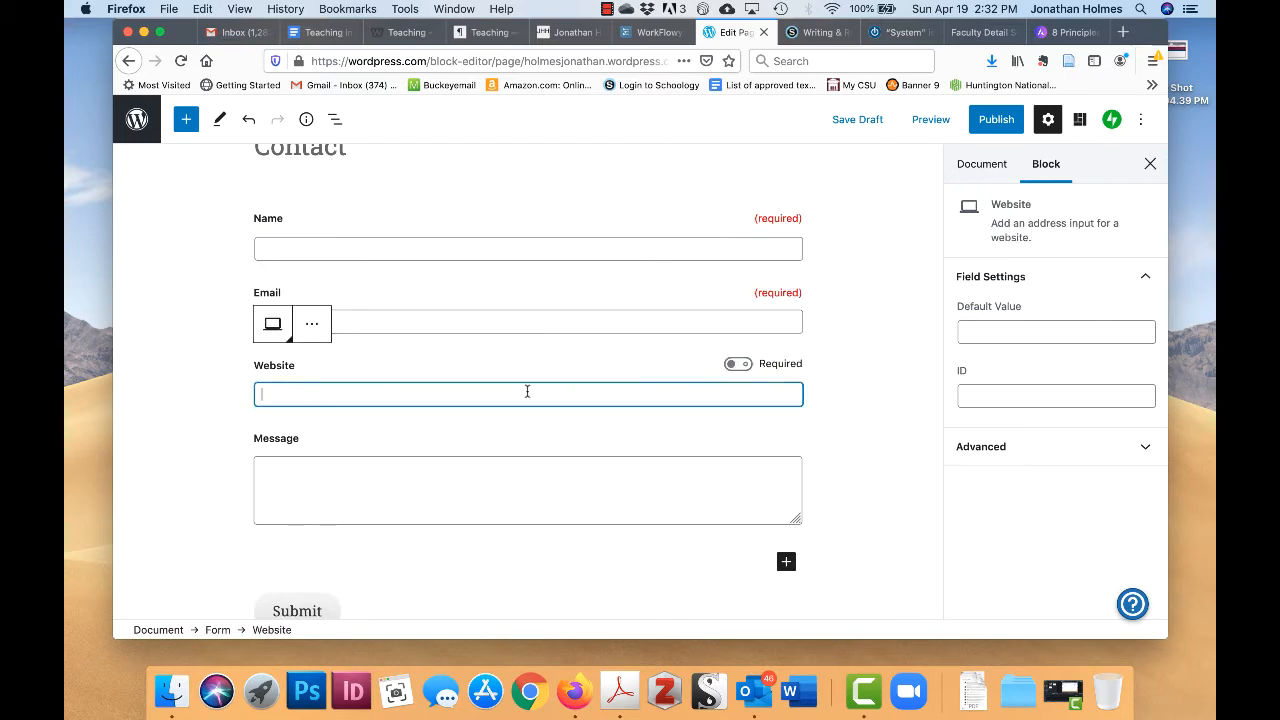
left_click(518, 314)
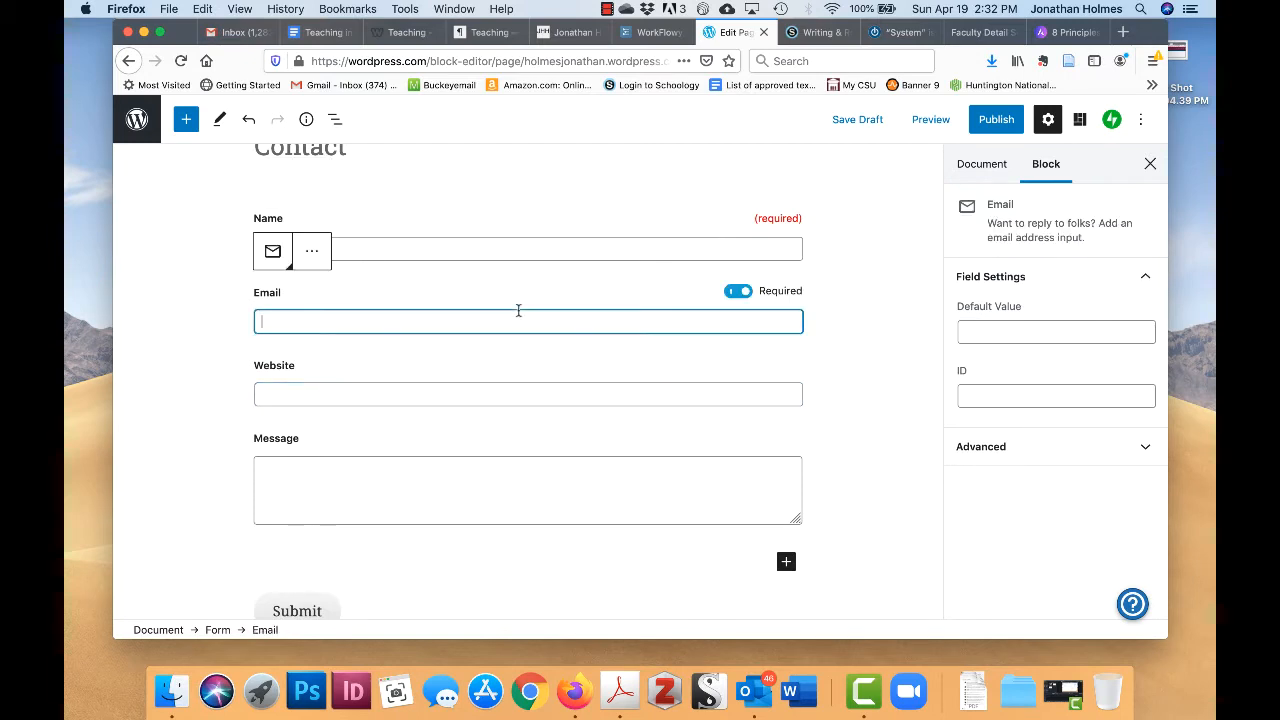
left_click(502, 247)
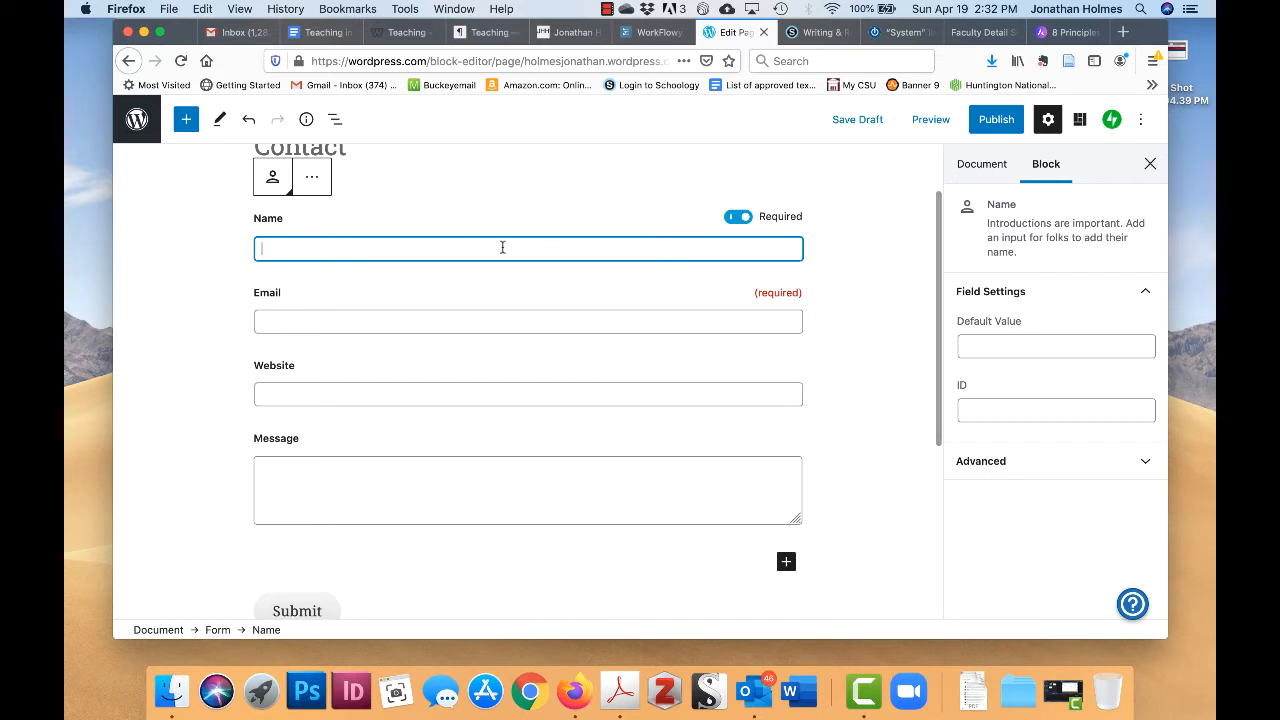
left_click(520, 317)
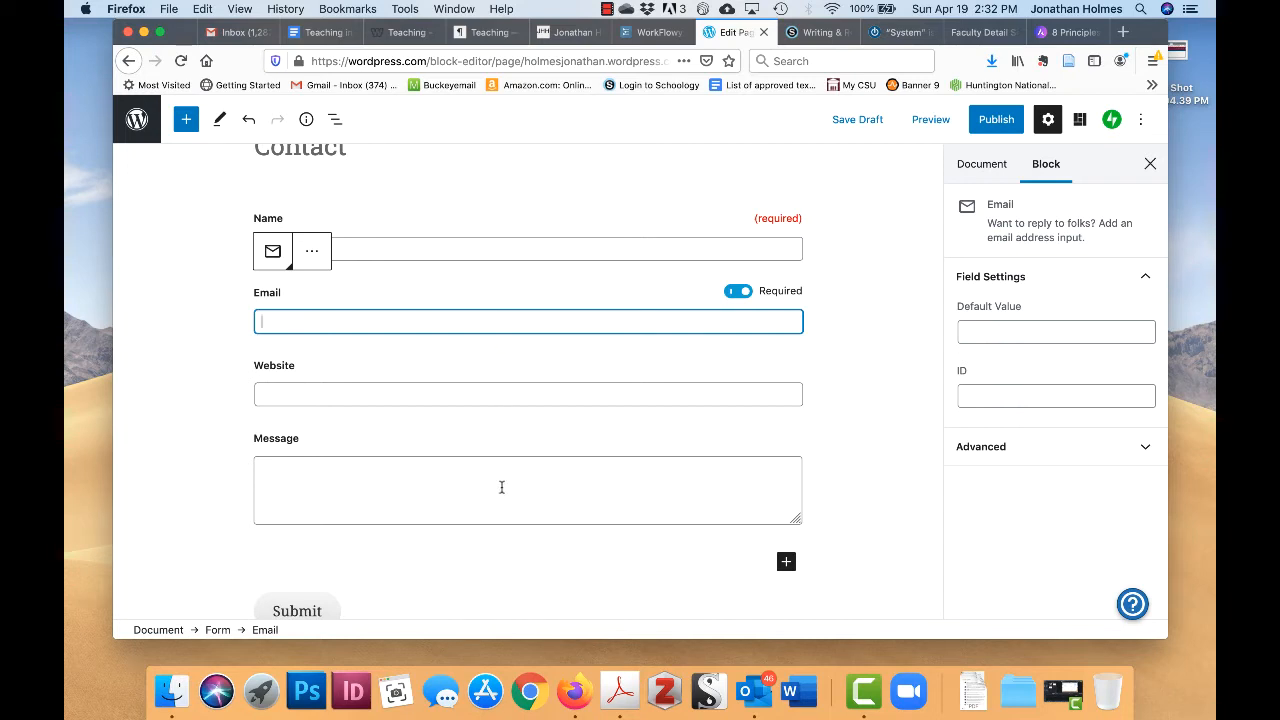
left_click(531, 390)
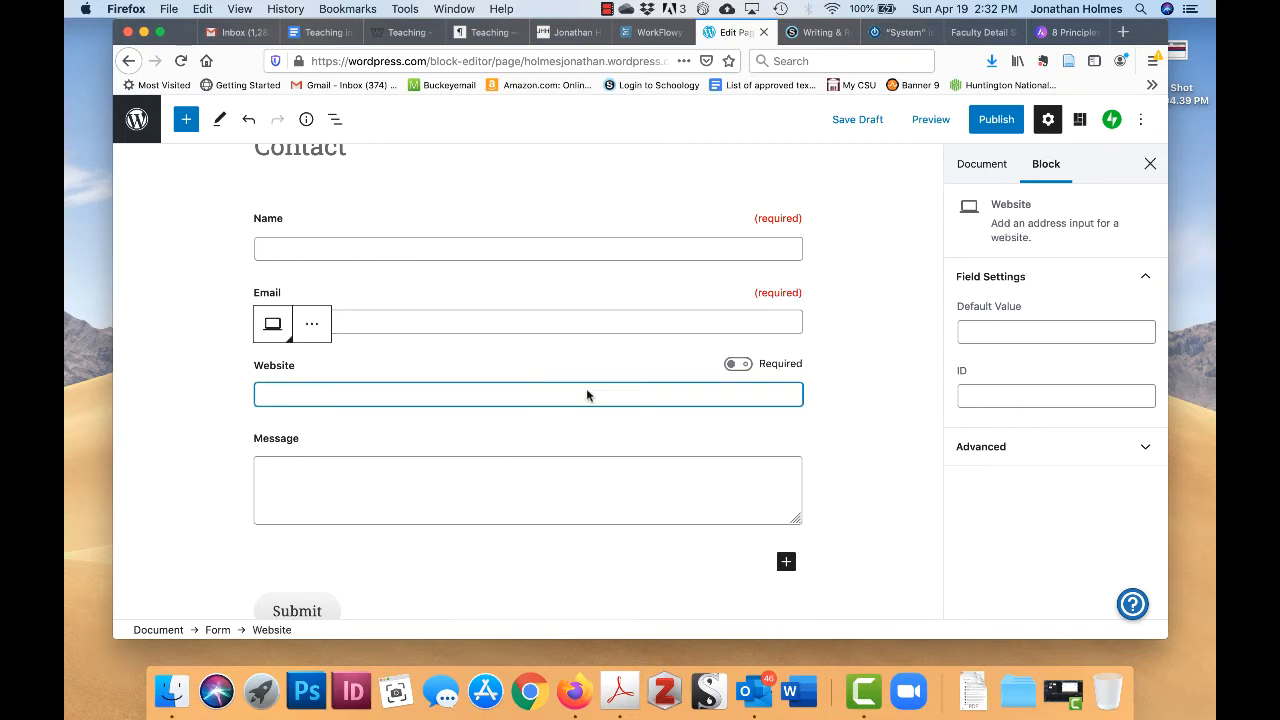
- Remove the Website field from the contact form, leaving Name, Email and Message
left_click(316, 330)
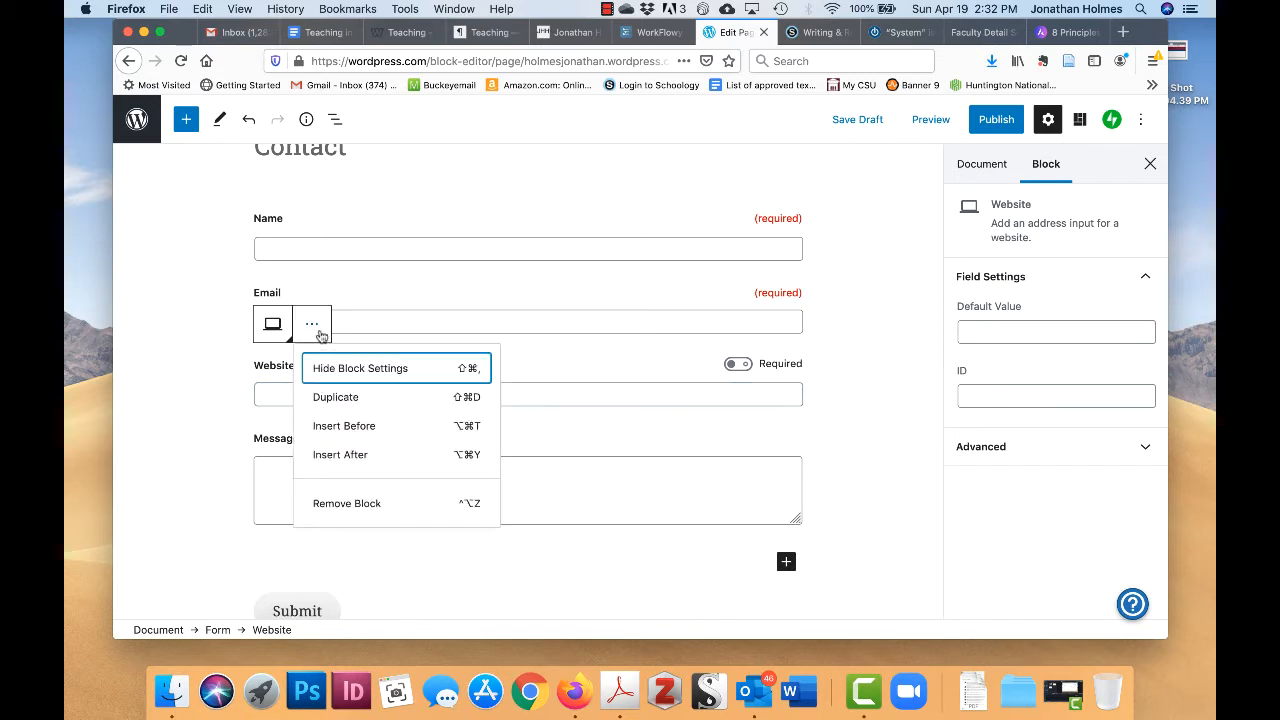
left_click(353, 514)
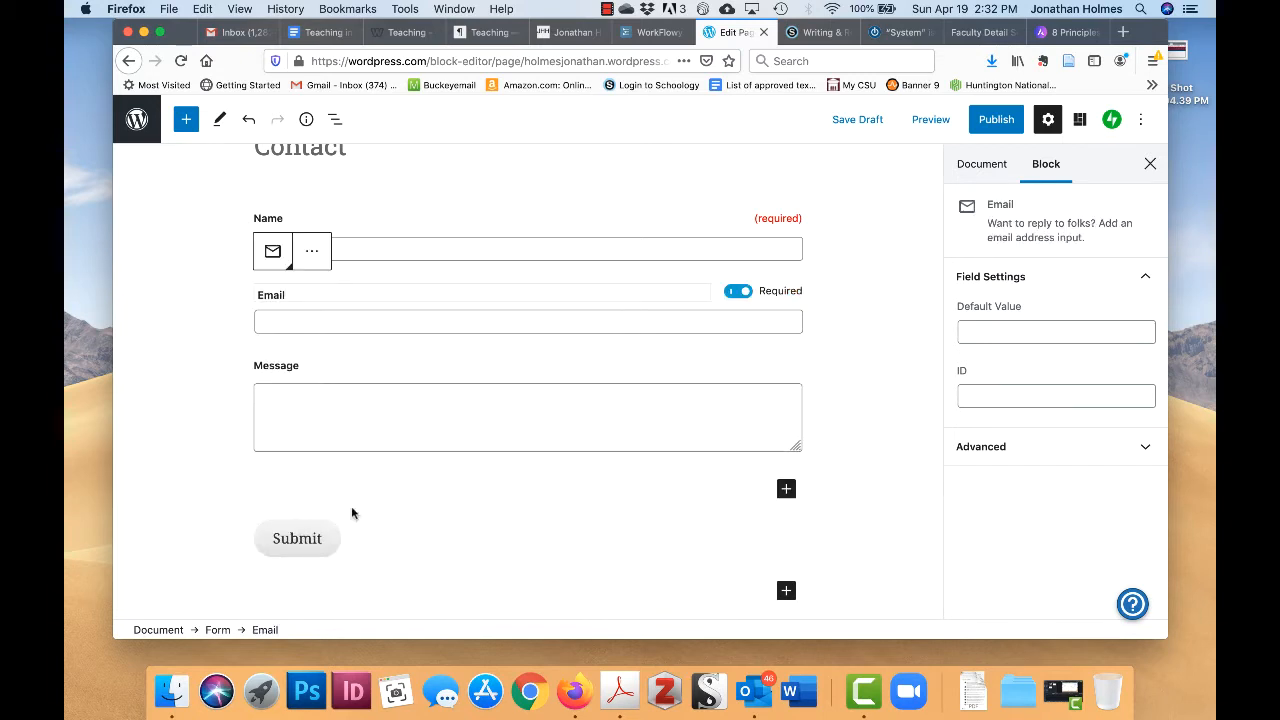
left_click(569, 344)
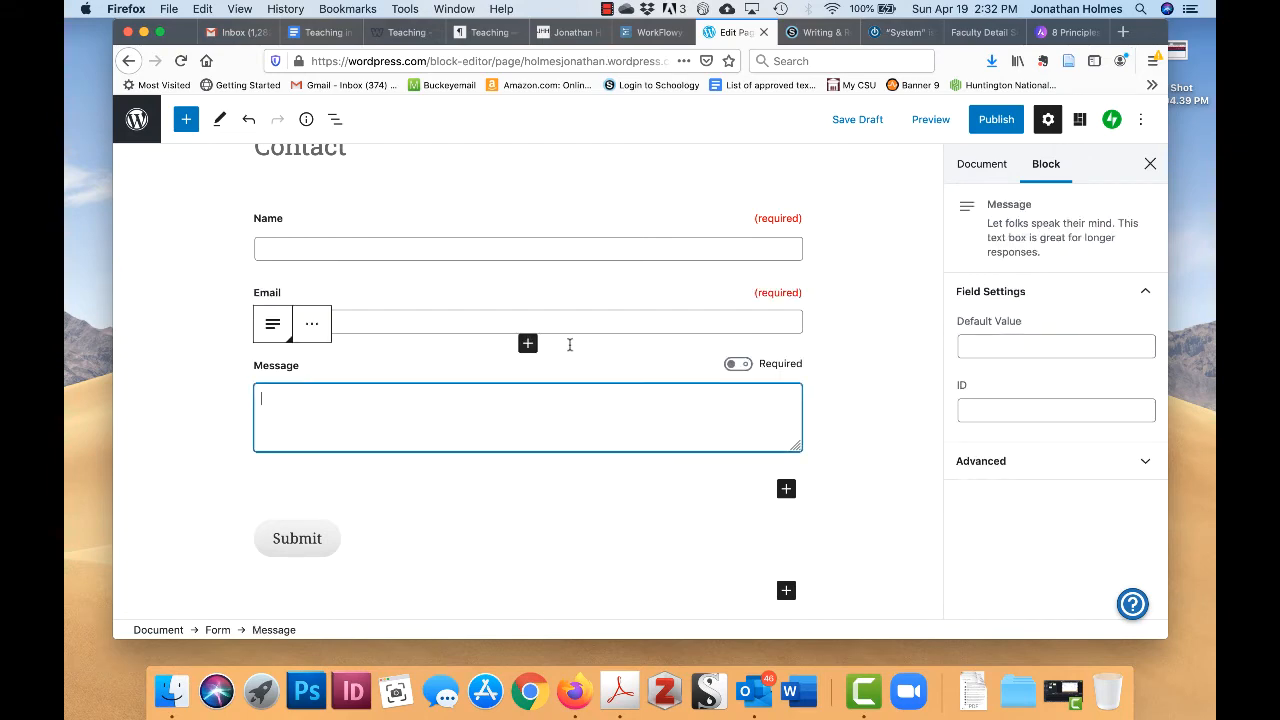
left_click(644, 249)
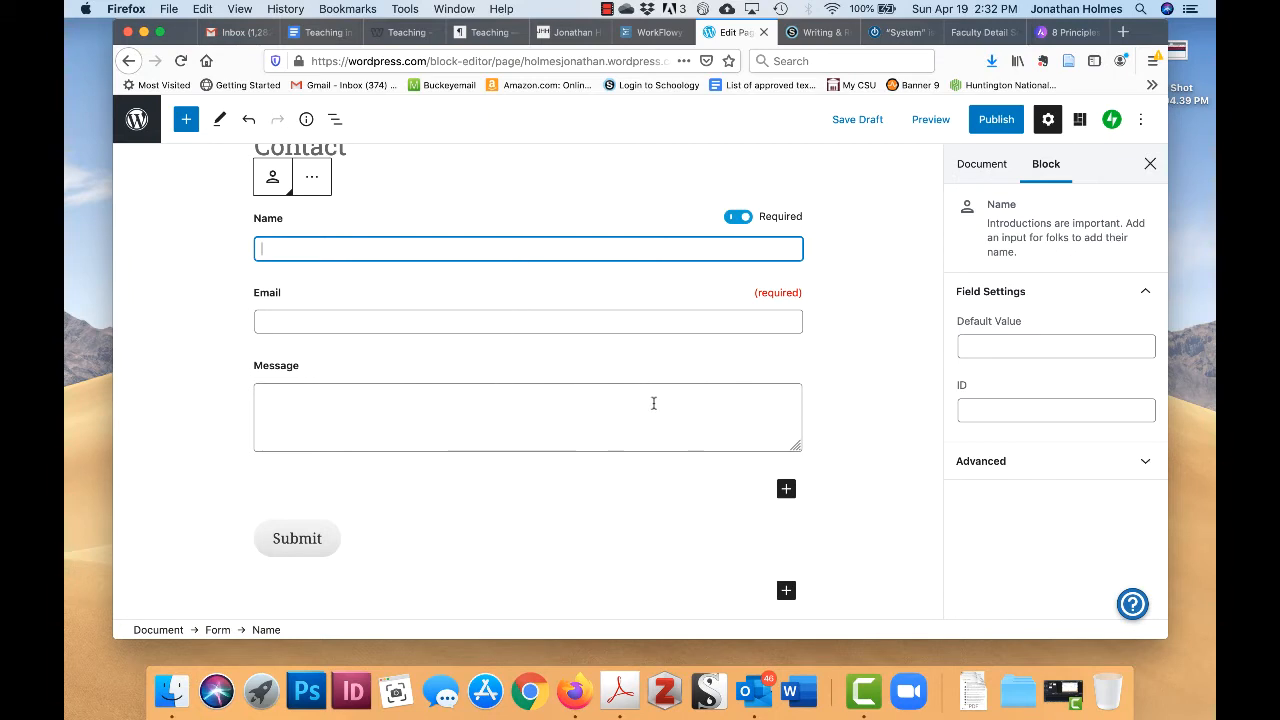
scroll(654, 400, "down", 2)
scroll(677, 524, "up", 3)
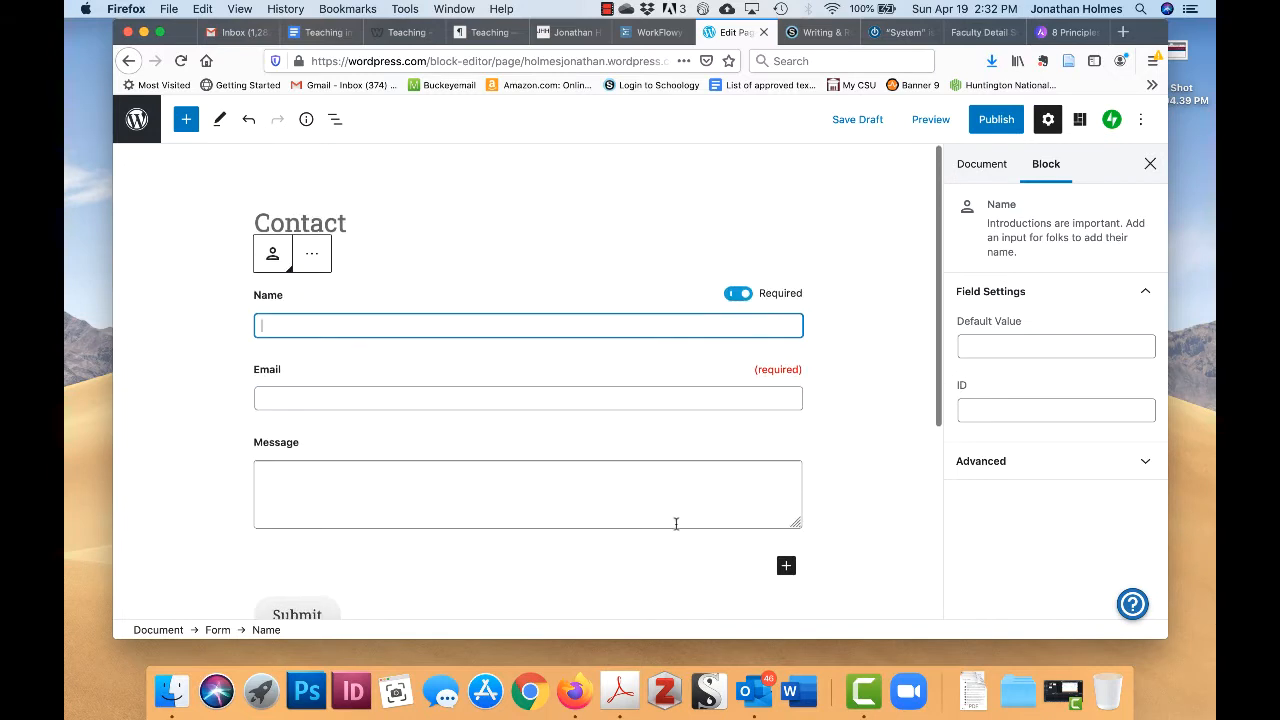
- Publish the Contact page and confirm it in the pre-publish panel
left_click(1007, 120)
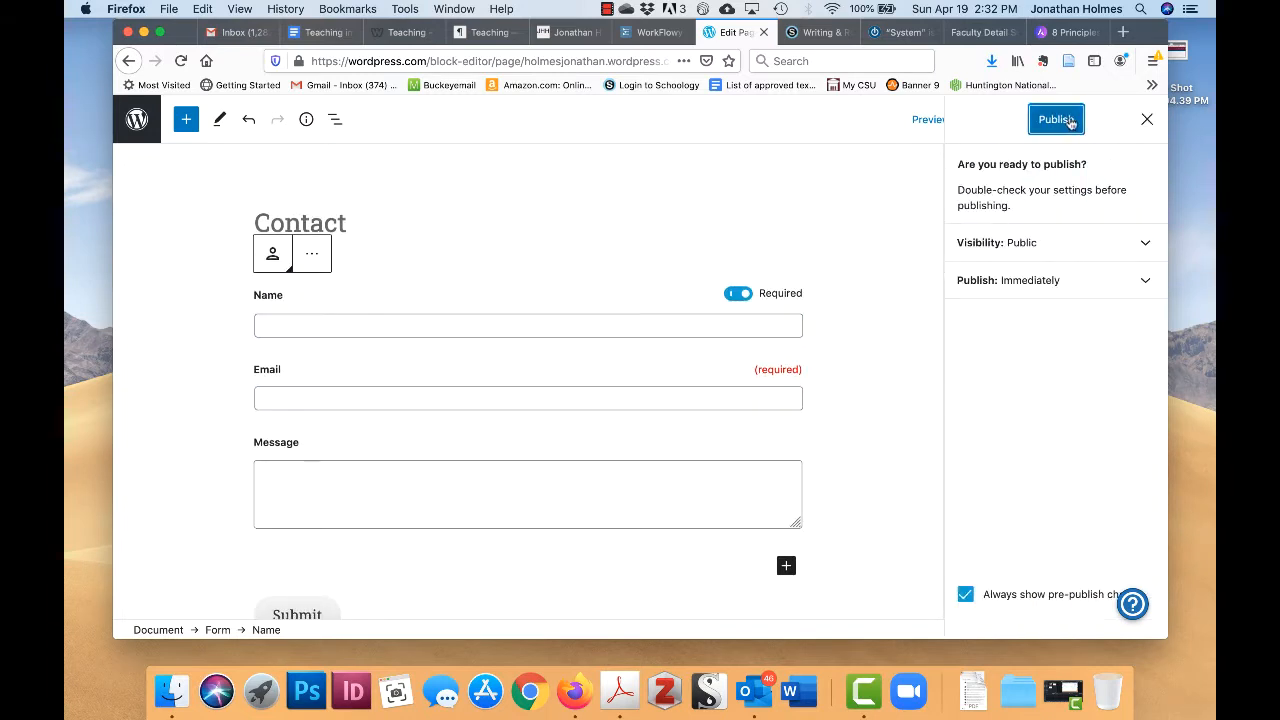
left_click(1050, 121)
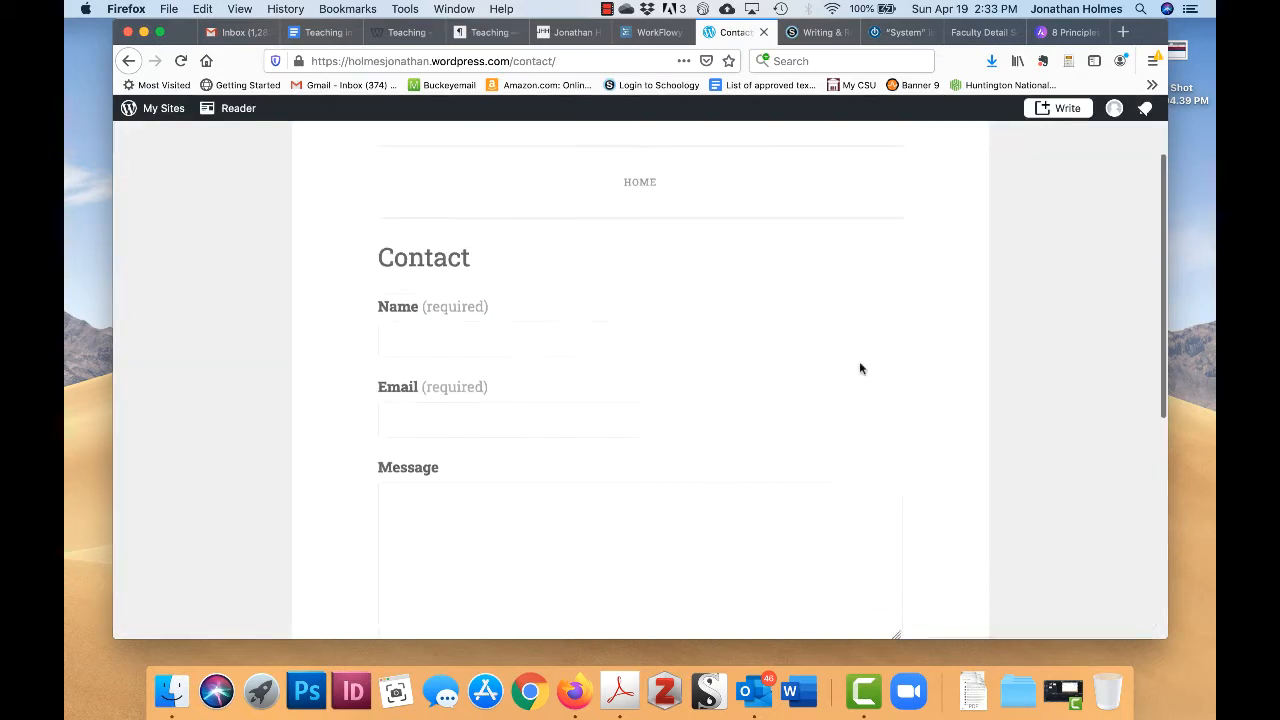
scroll(859, 365, "down", 3)
scroll(859, 368, "down", 3)
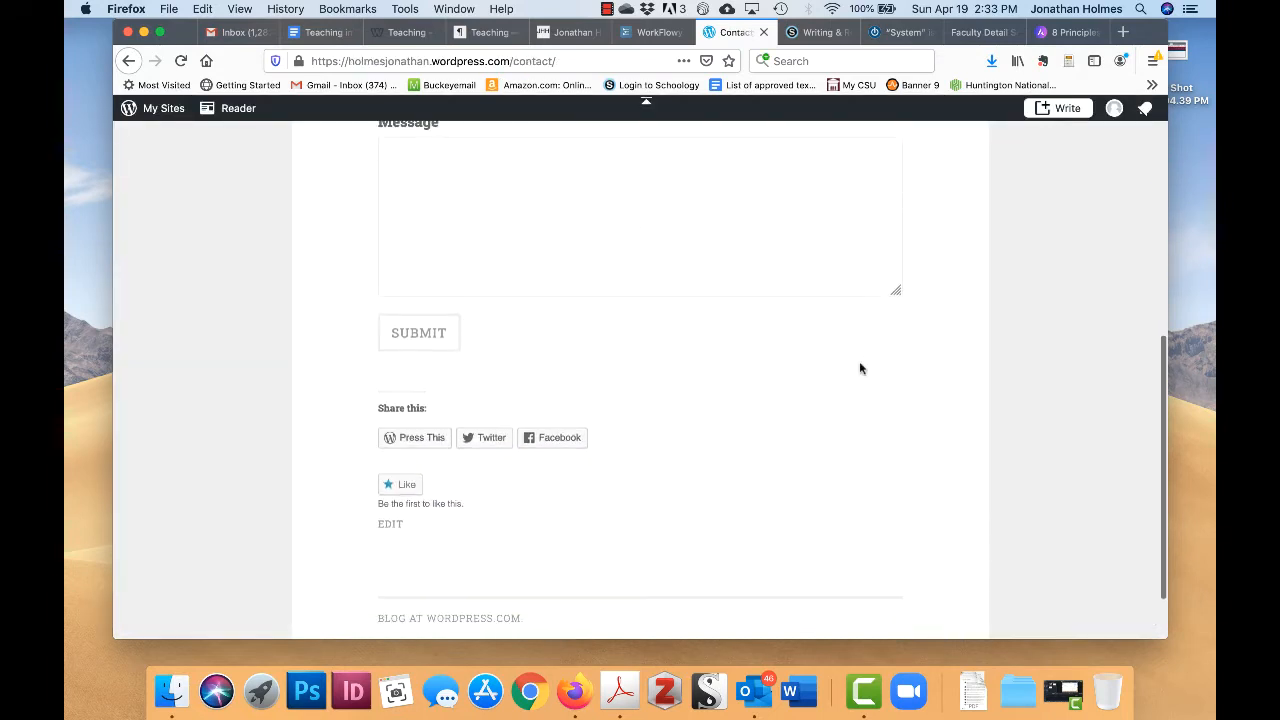
scroll(859, 368, "up", 2)
scroll(859, 368, "up", 5)
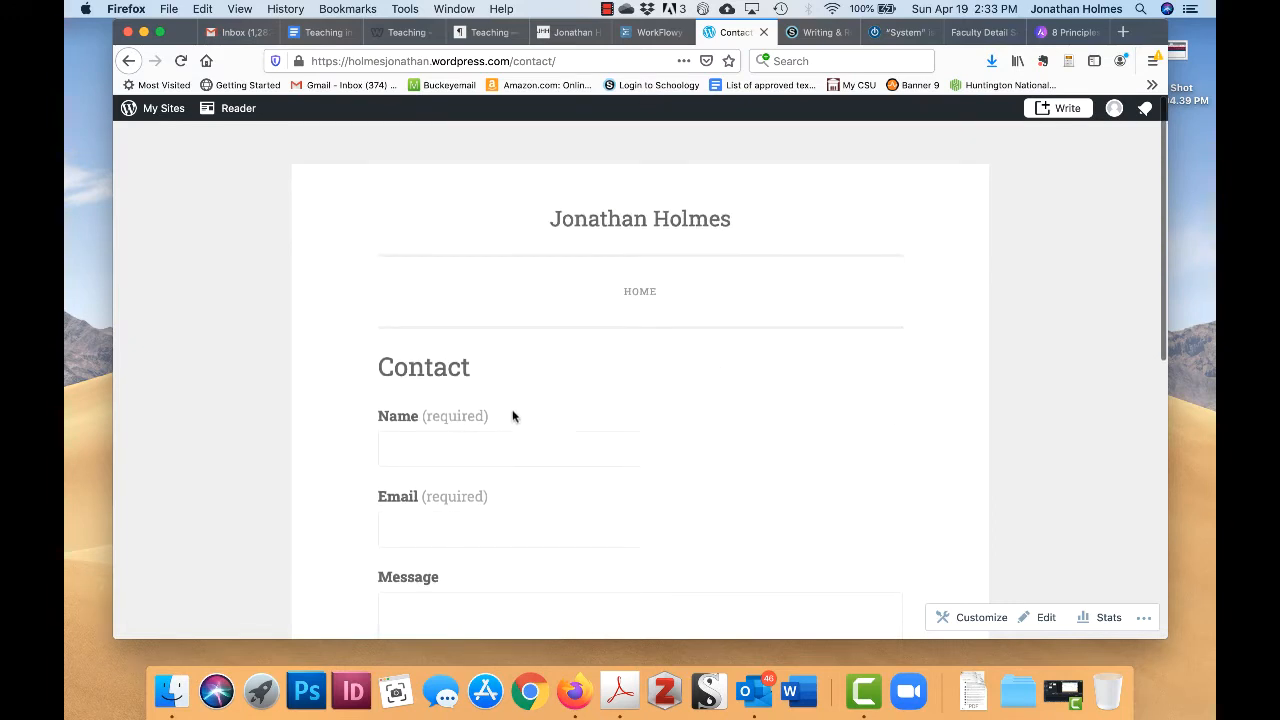
scroll(749, 428, "down", 4)
scroll(749, 431, "up", 3)
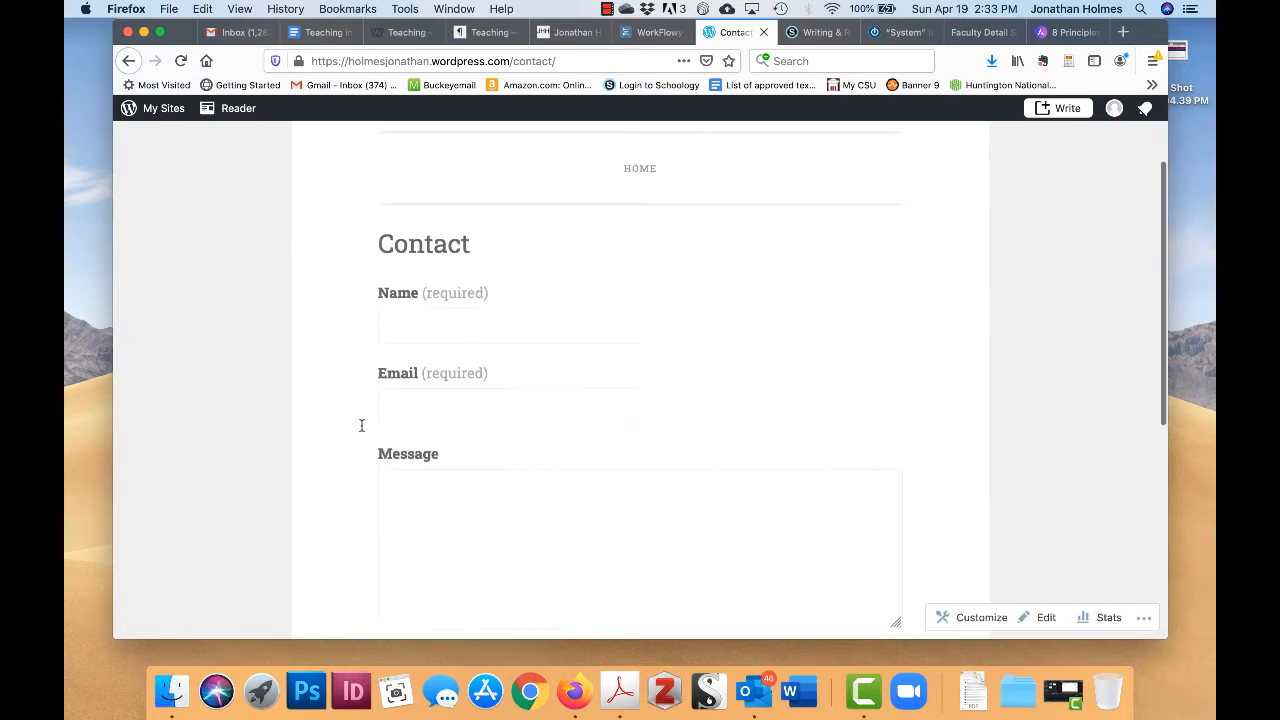
scroll(850, 315, "down", 3)
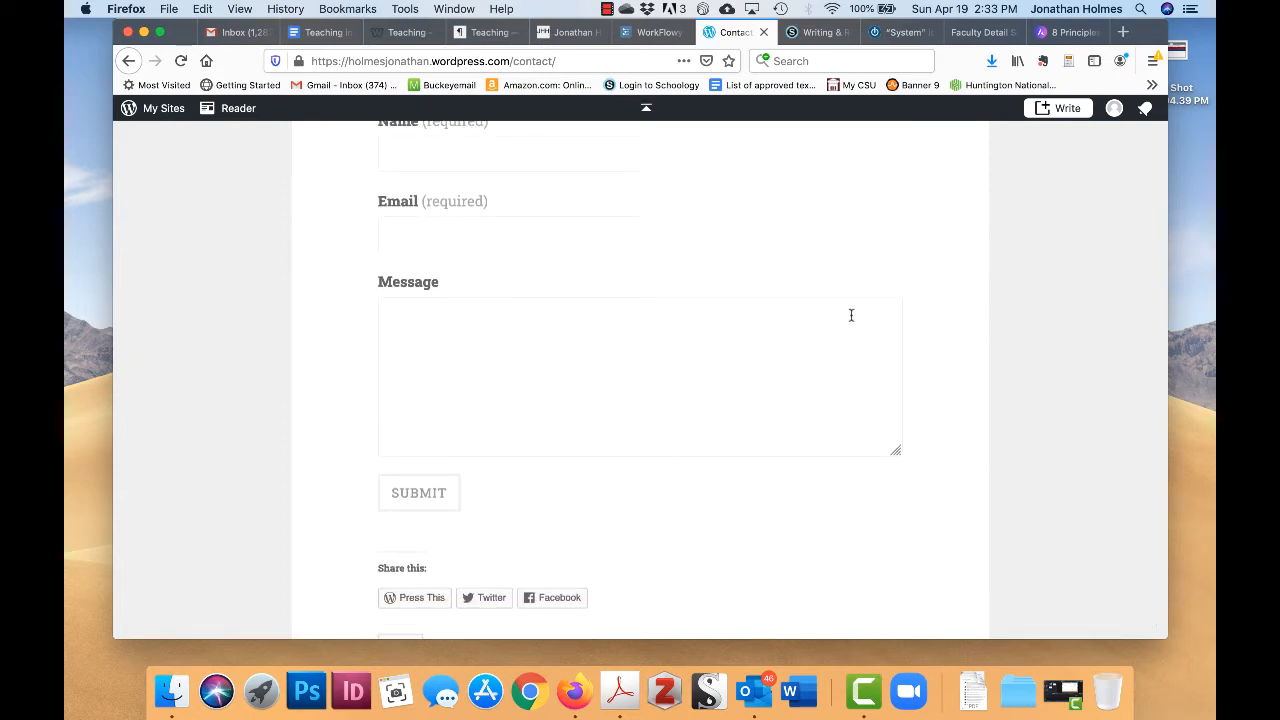
scroll(840, 276, "up", 5)
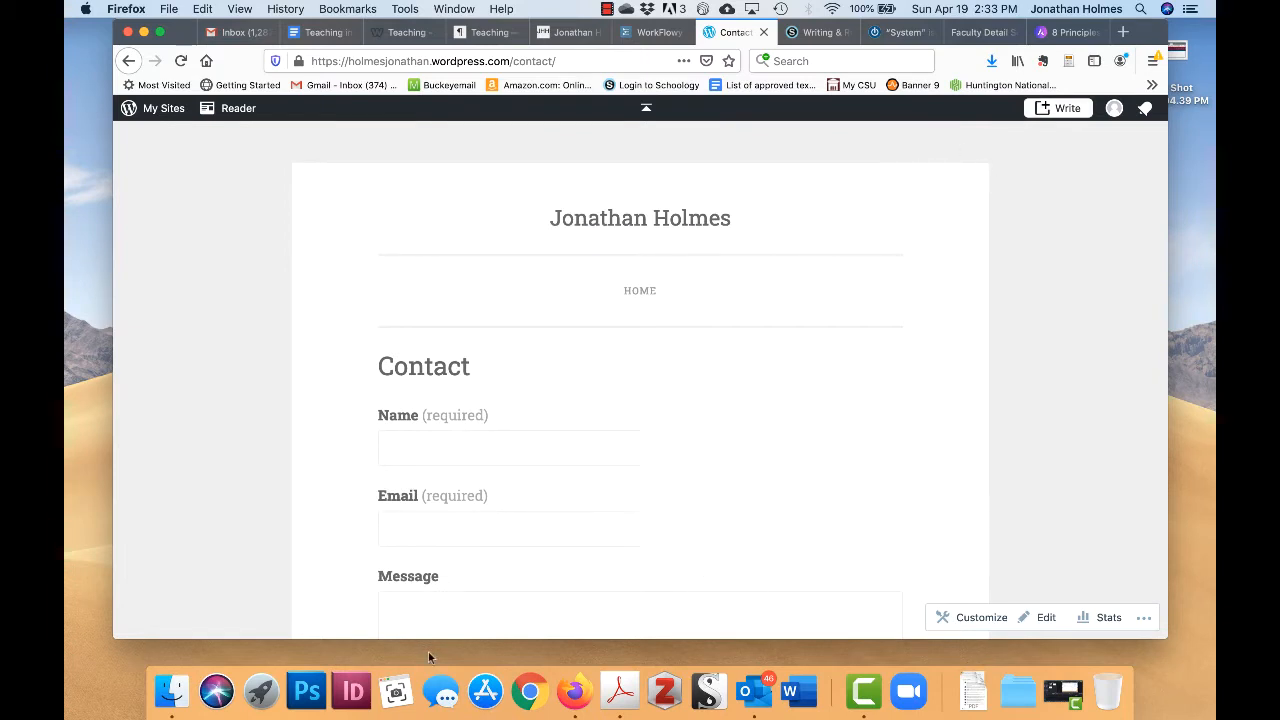
- Load the live Contact page in Chrome, visit the sites overview, and return to it
left_click(536, 684)
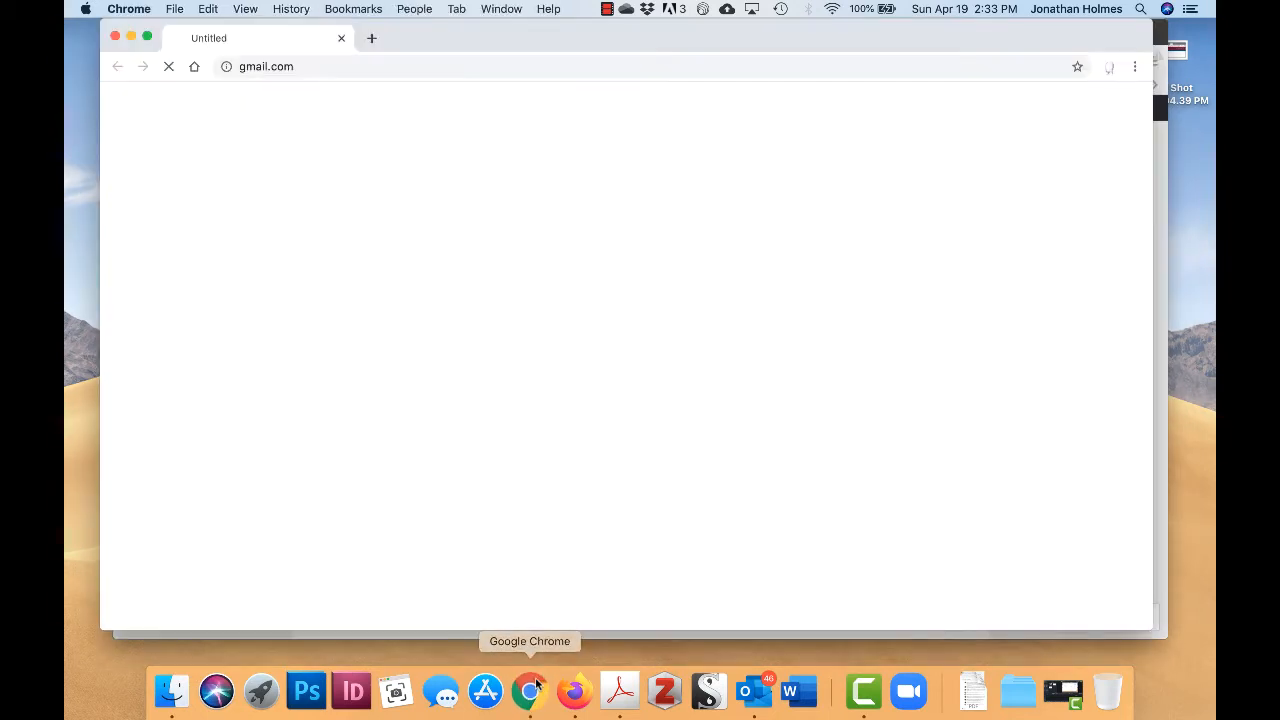
scroll(717, 300, "up", 2)
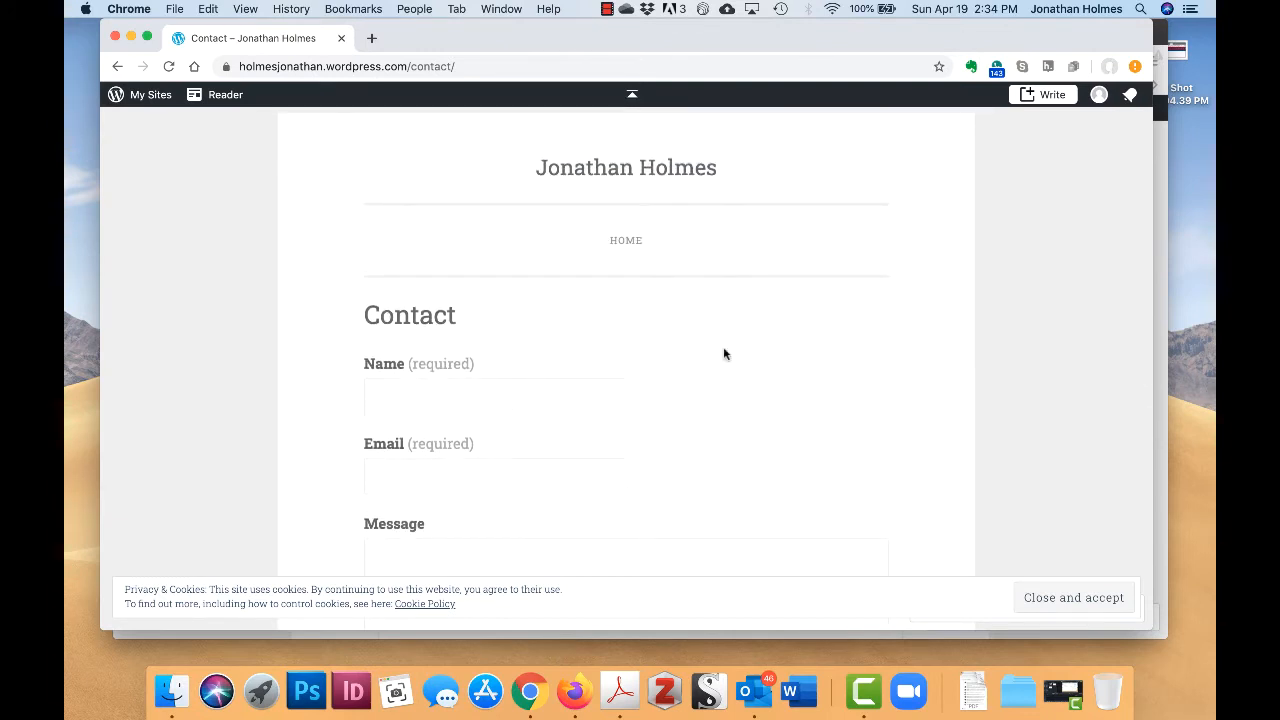
scroll(886, 365, "down", 4)
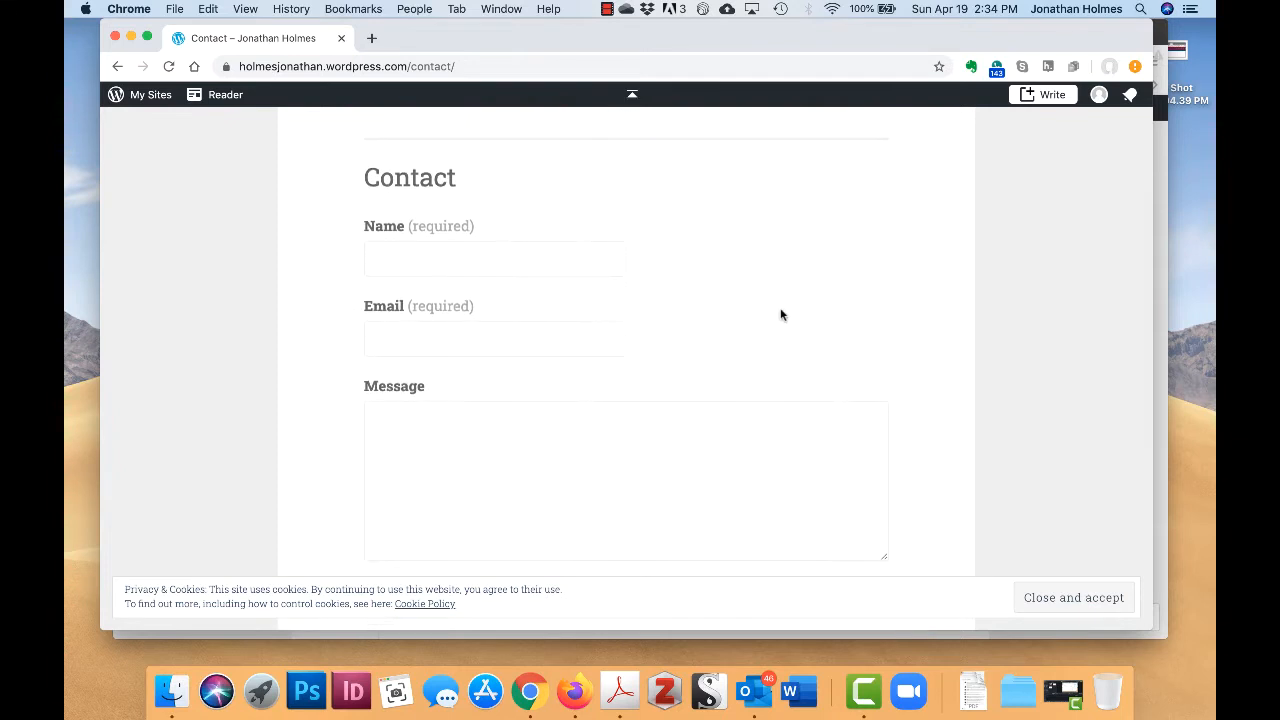
scroll(782, 315, "down", 2)
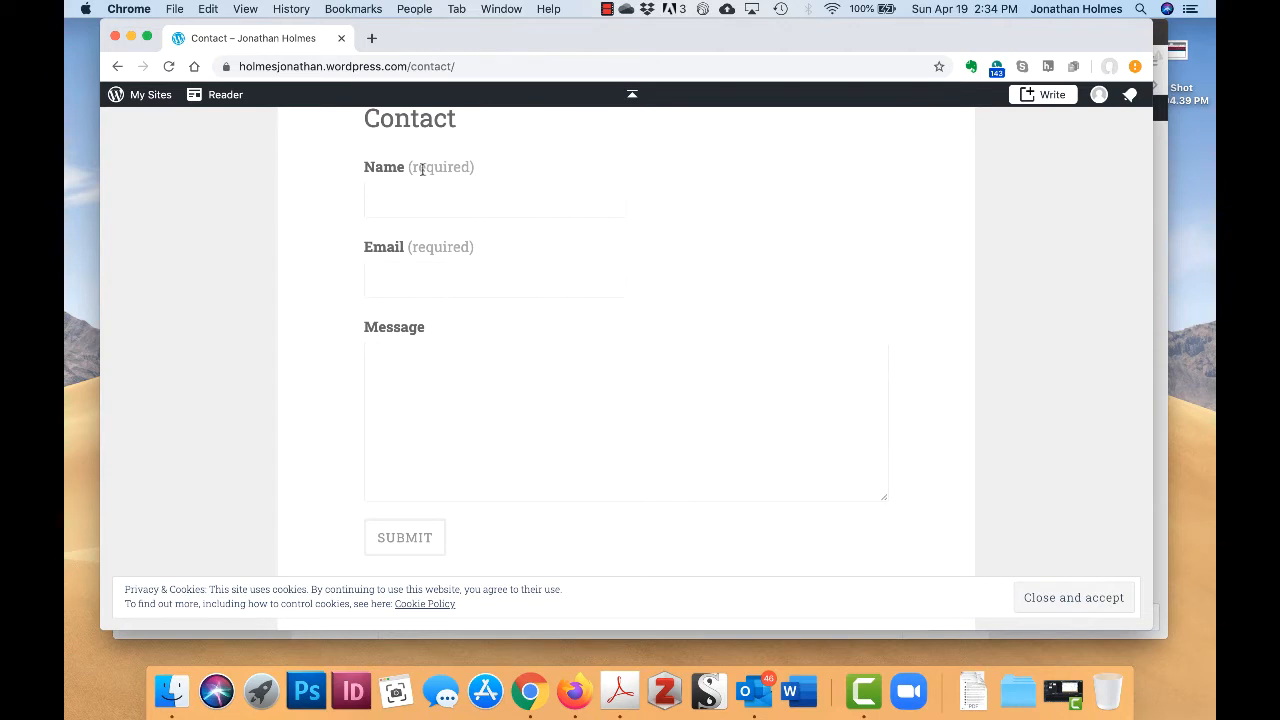
left_click(145, 97)
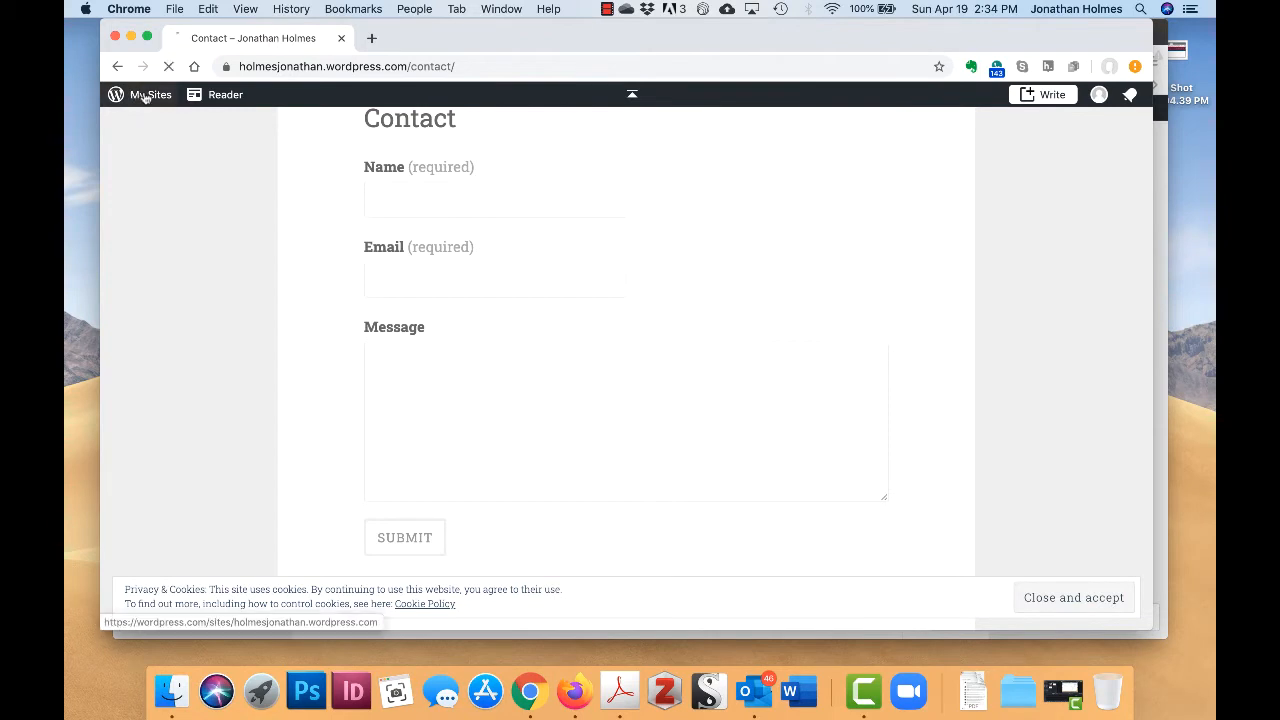
key("super+bracketleft")
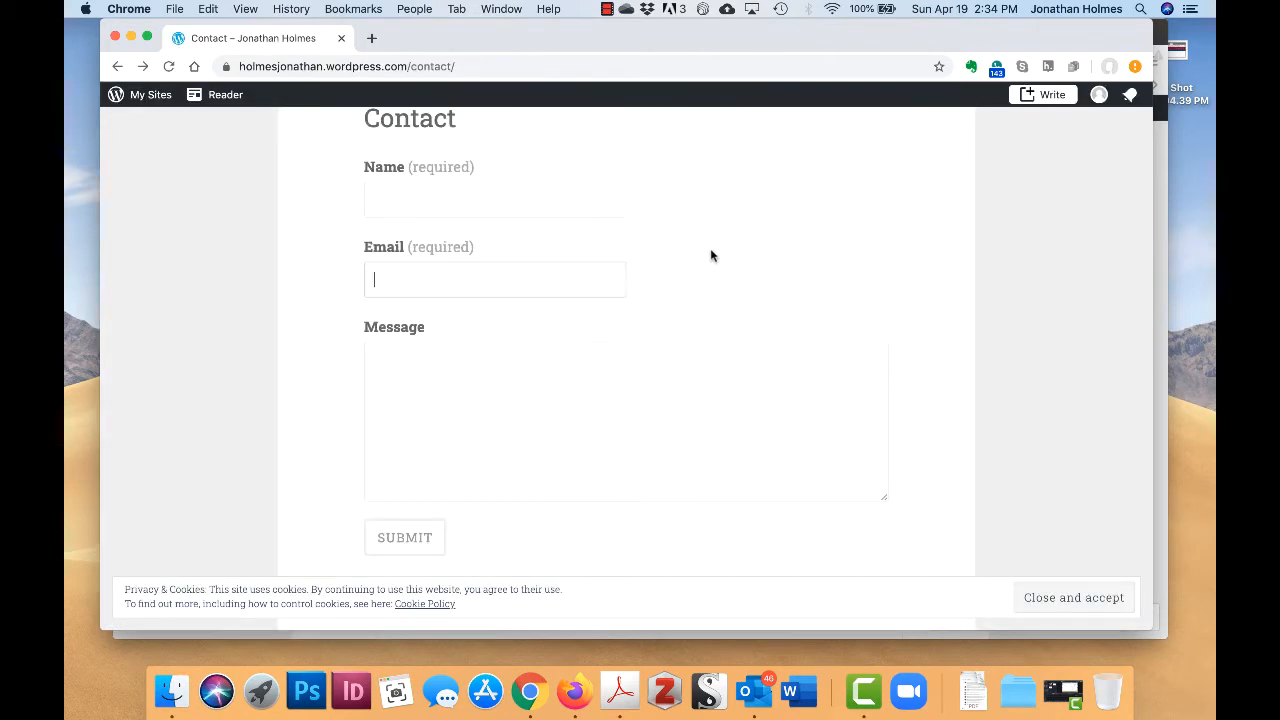
scroll(710, 249, "down", 2)
scroll(740, 448, "up", 1)
scroll(741, 454, "up", 1)
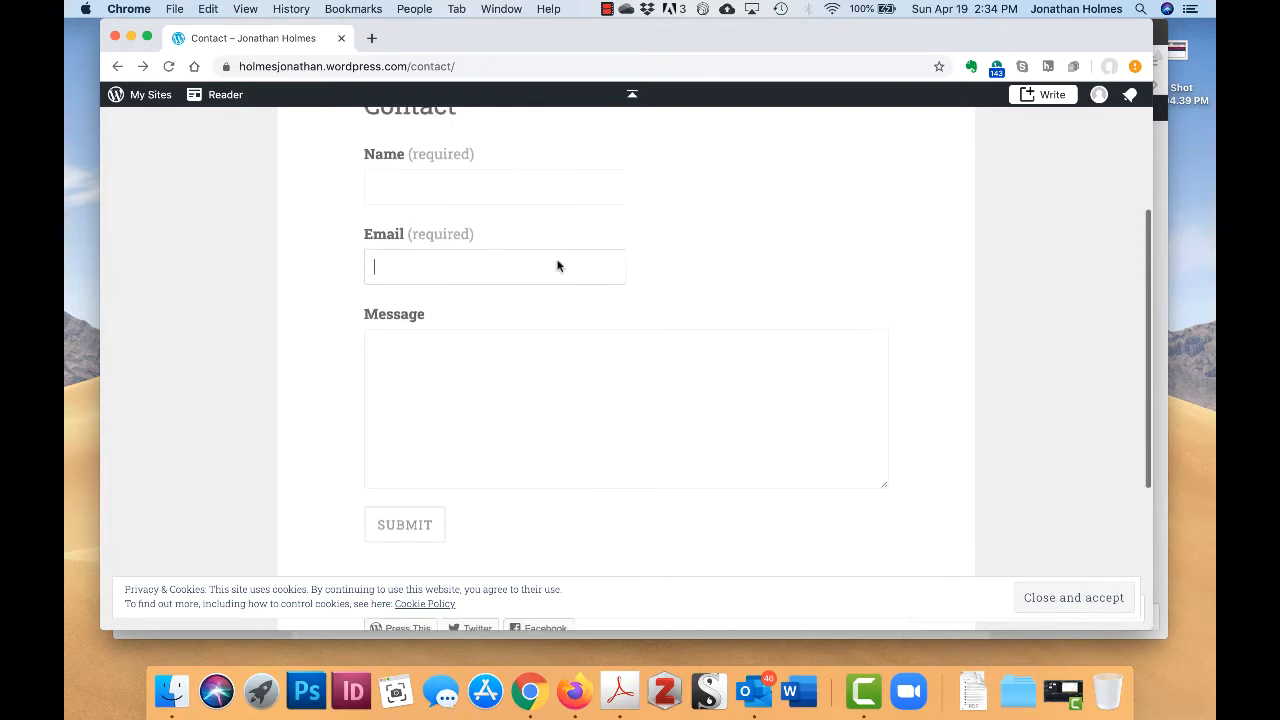
scroll(691, 196, "up", 1)
- Test the Name field on the live contact form, then close Chrome
left_click(568, 207)
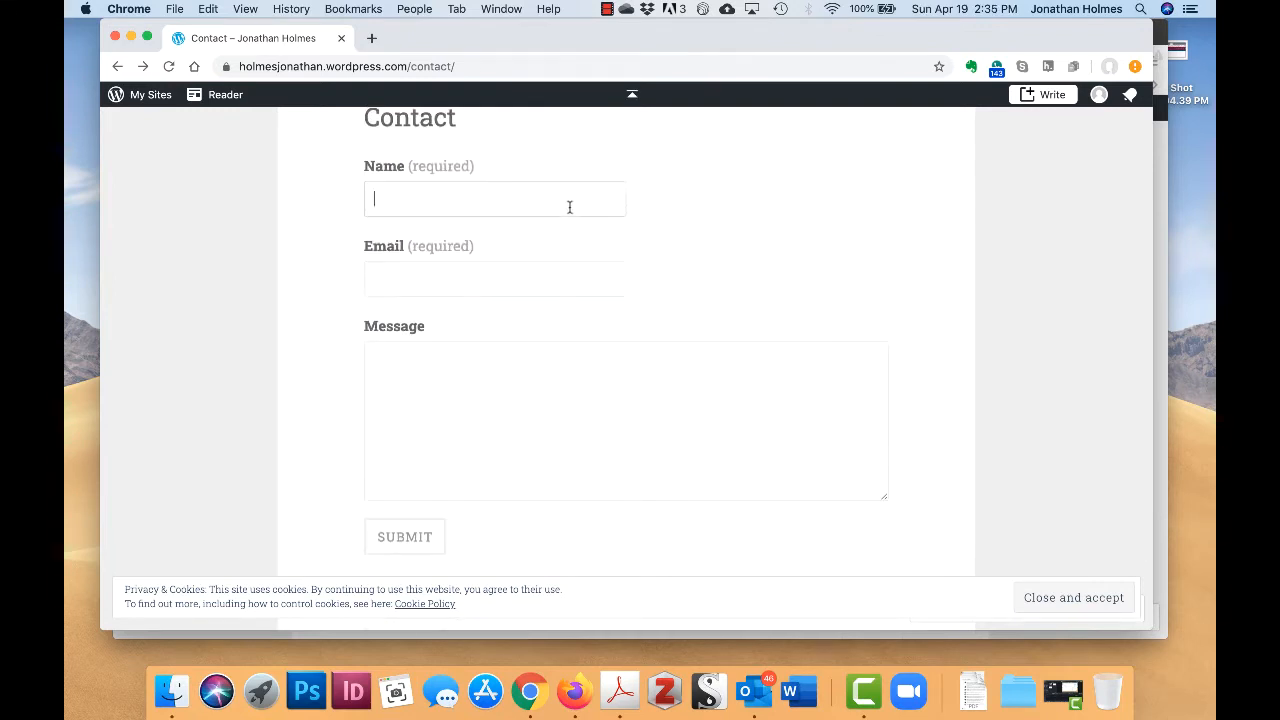
scroll(780, 200, "up", 1)
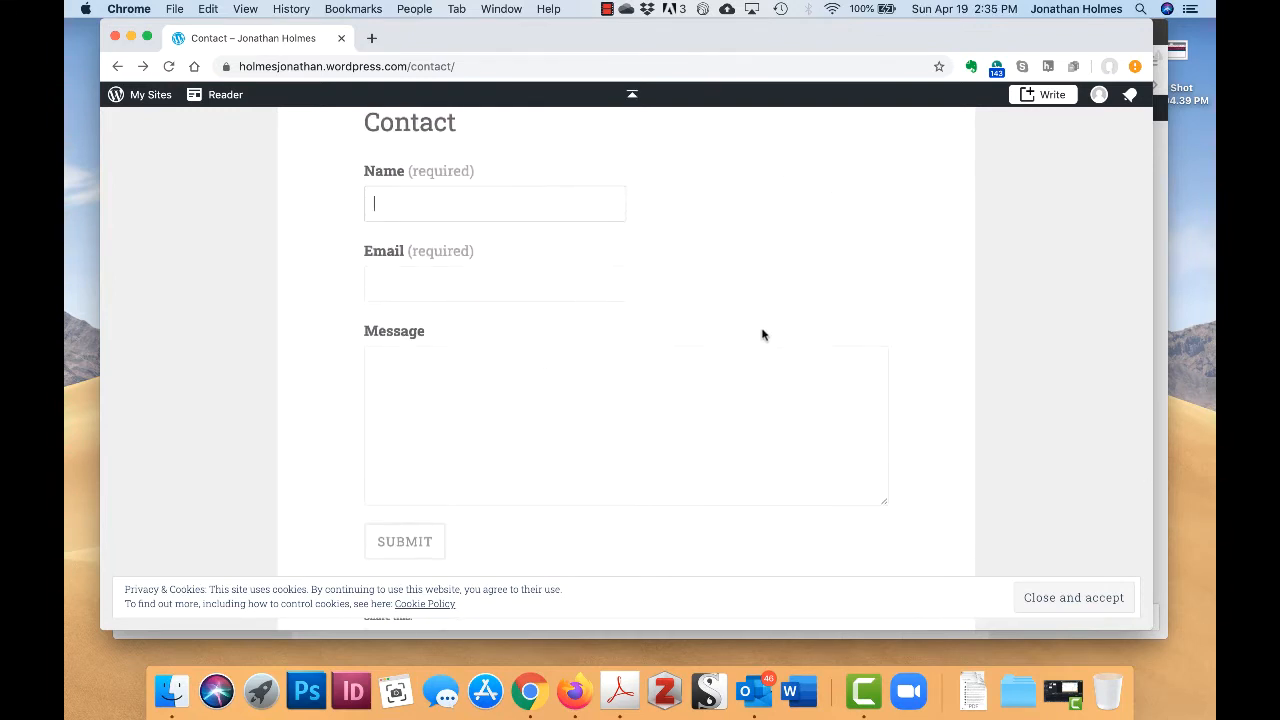
left_click(784, 292)
scroll(757, 231, "down", 1)
scroll(758, 234, "up", 2)
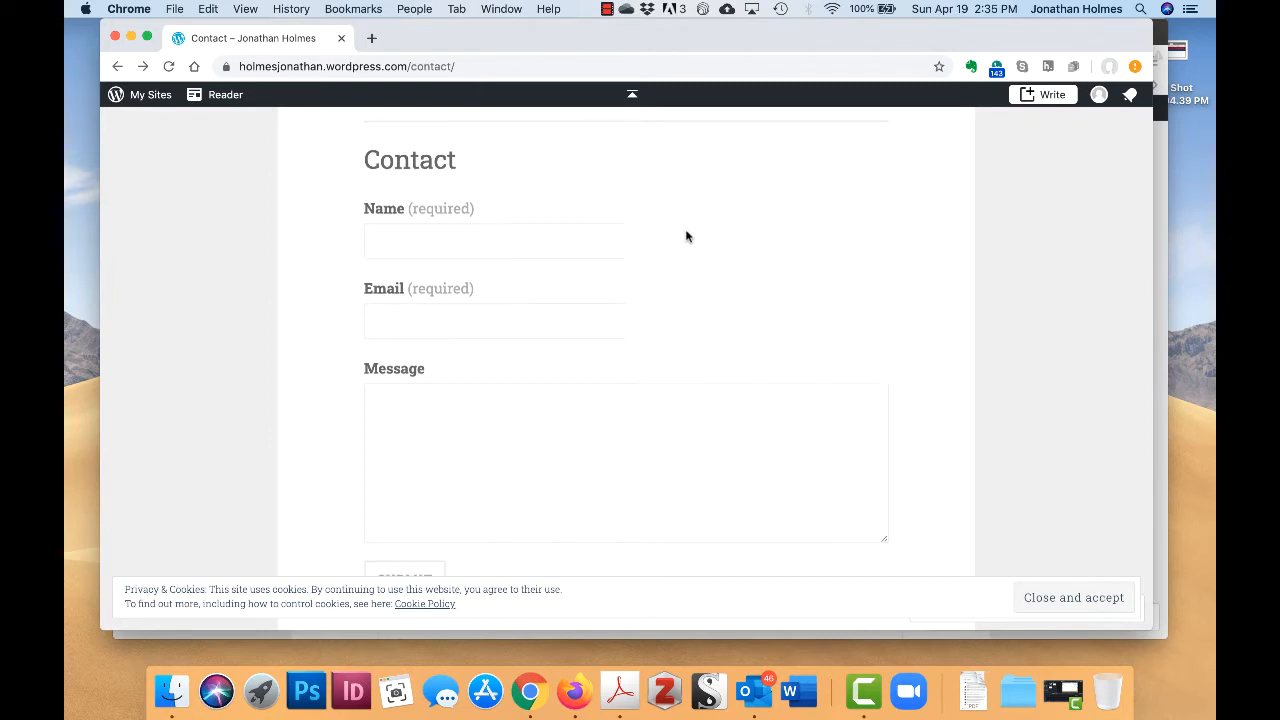
scroll(686, 235, "down", 2)
scroll(659, 221, "down", 1)
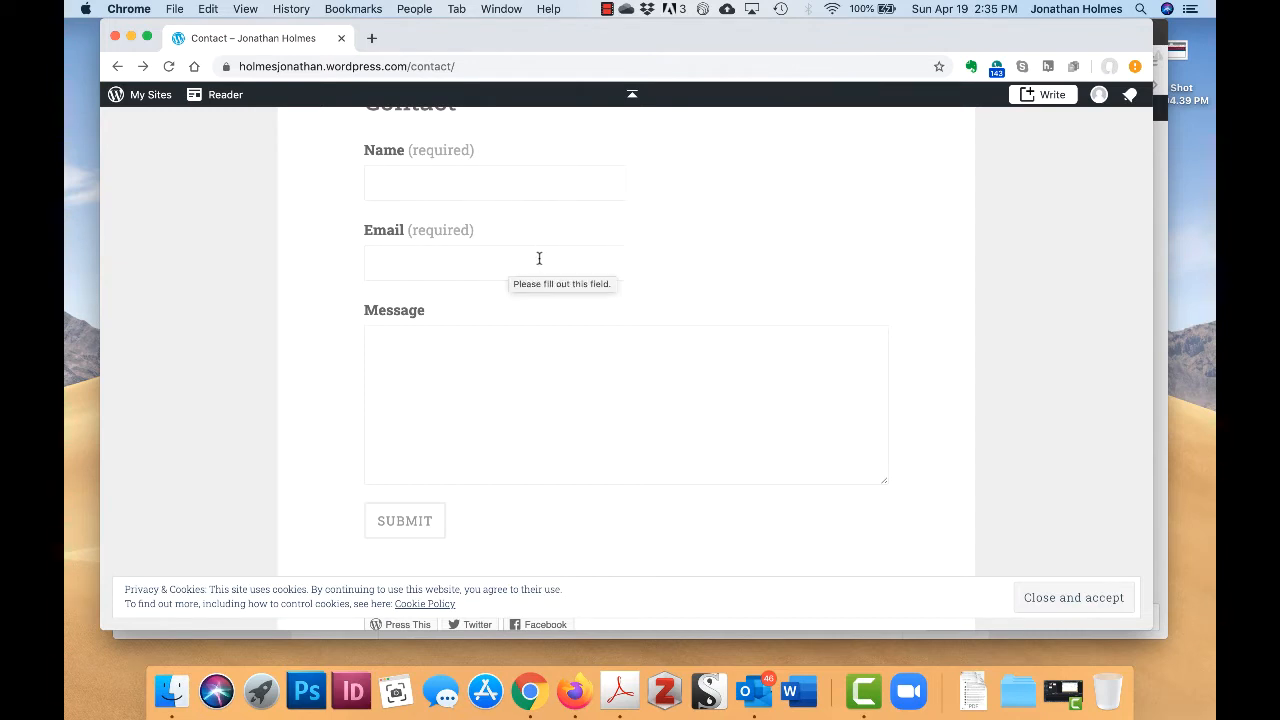
scroll(503, 194, "up", 1)
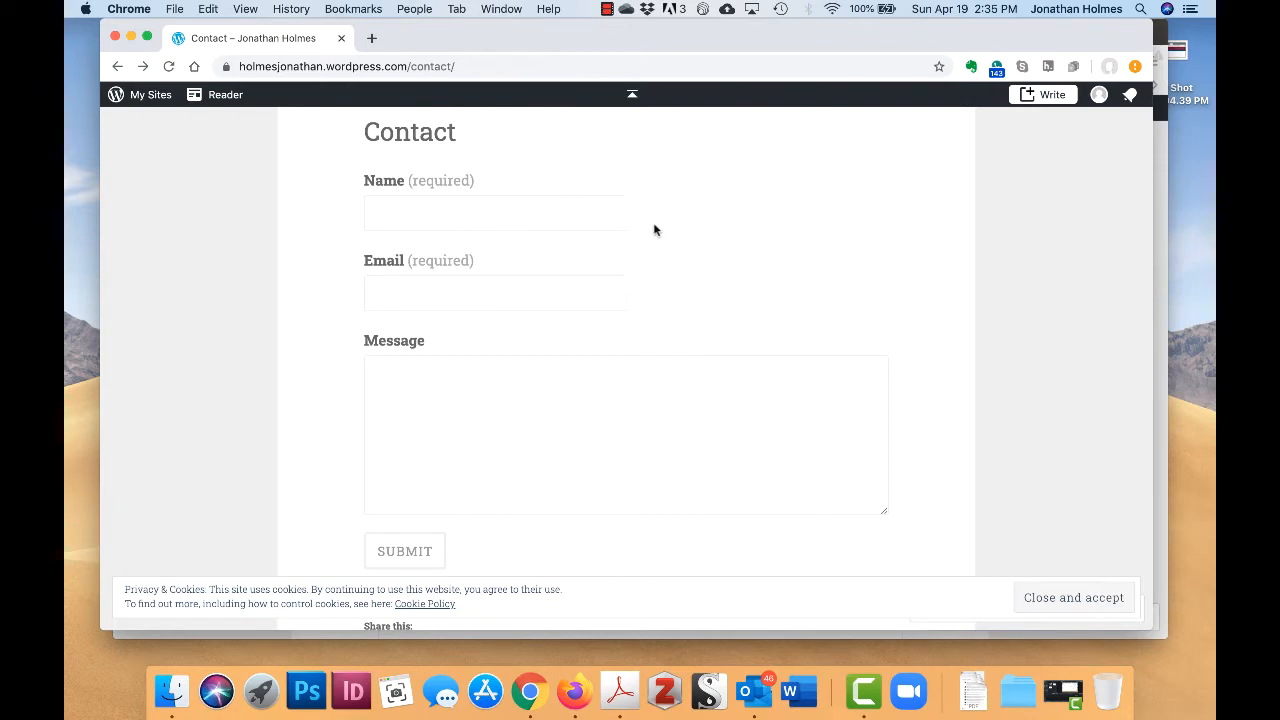
scroll(677, 225, "down", 1)
scroll(677, 225, "down", 3)
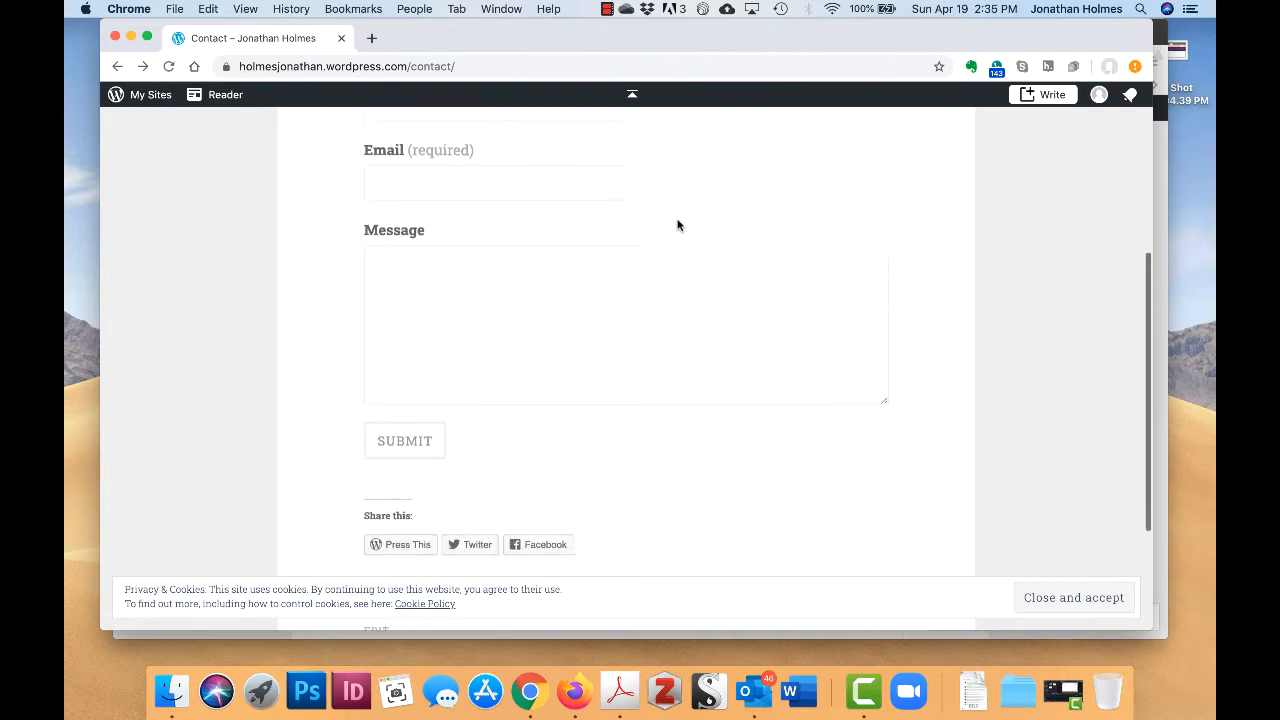
scroll(677, 225, "up", 2)
scroll(677, 225, "up", 1)
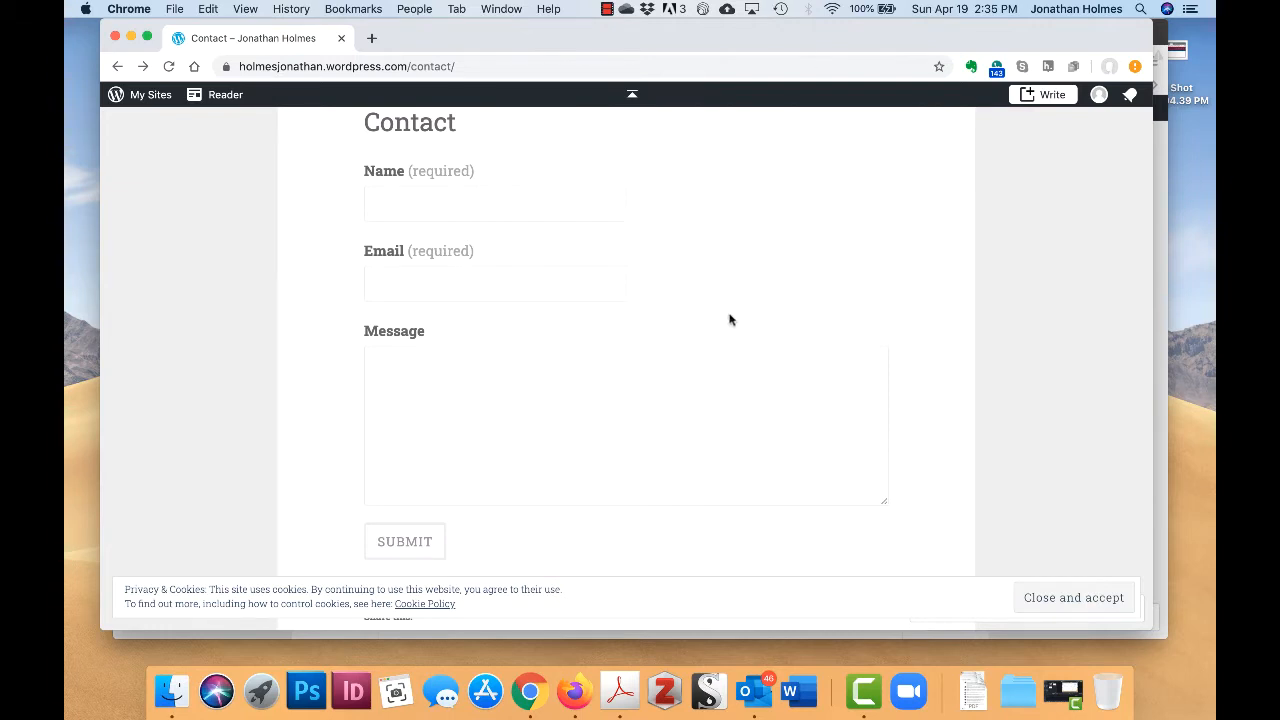
scroll(728, 310, "up", 1)
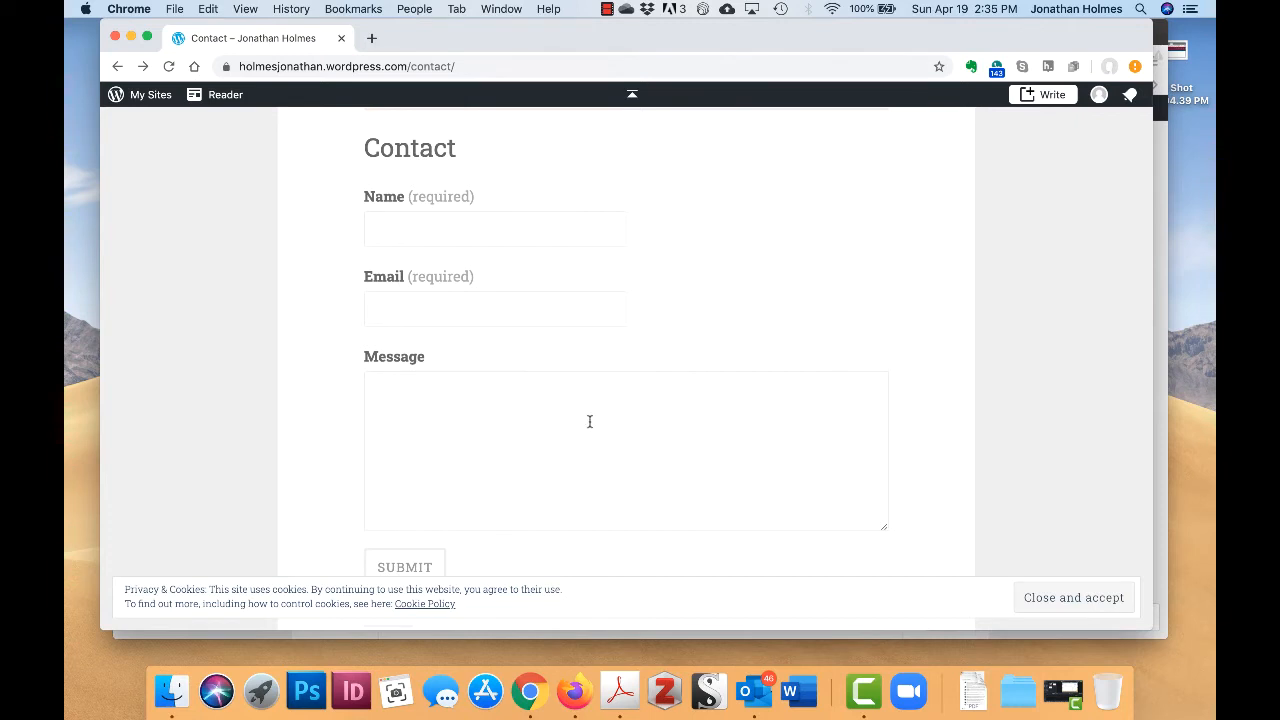
left_click(517, 222)
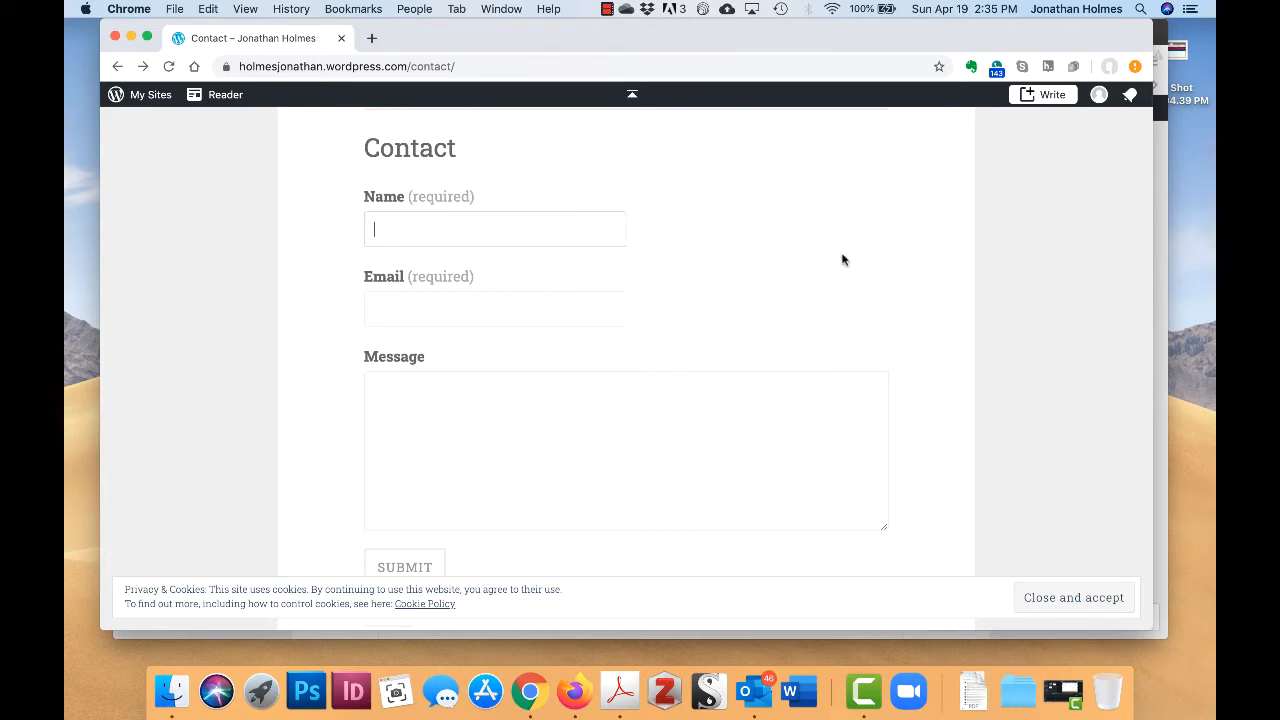
scroll(838, 266, "down", 2)
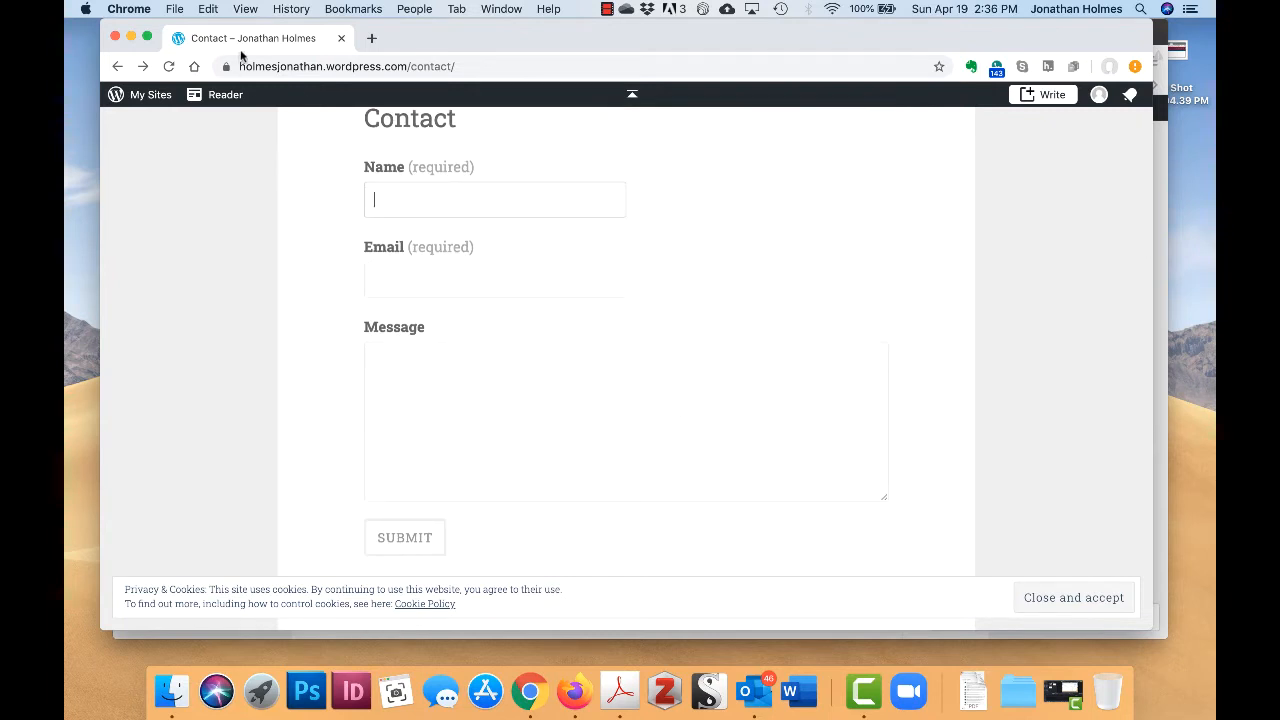
left_click(115, 36)
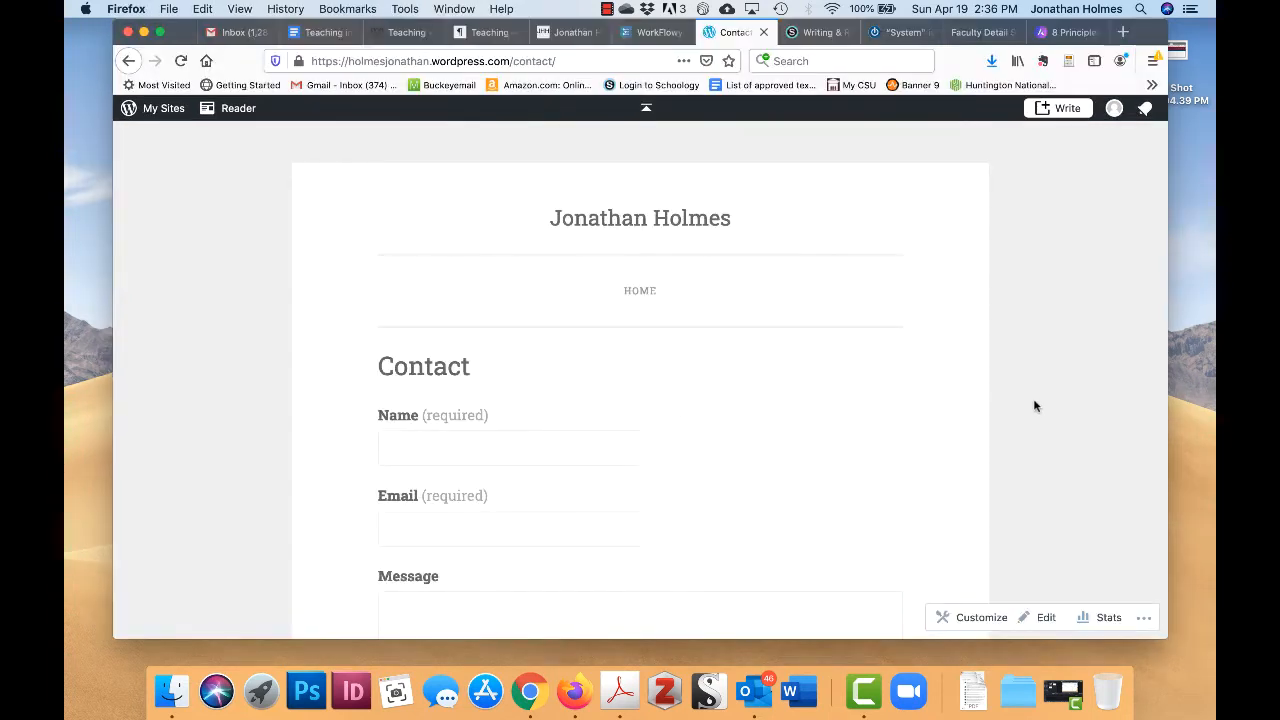
- Reopen the published Contact page in the block editor via the Edit button
left_click(1046, 618)
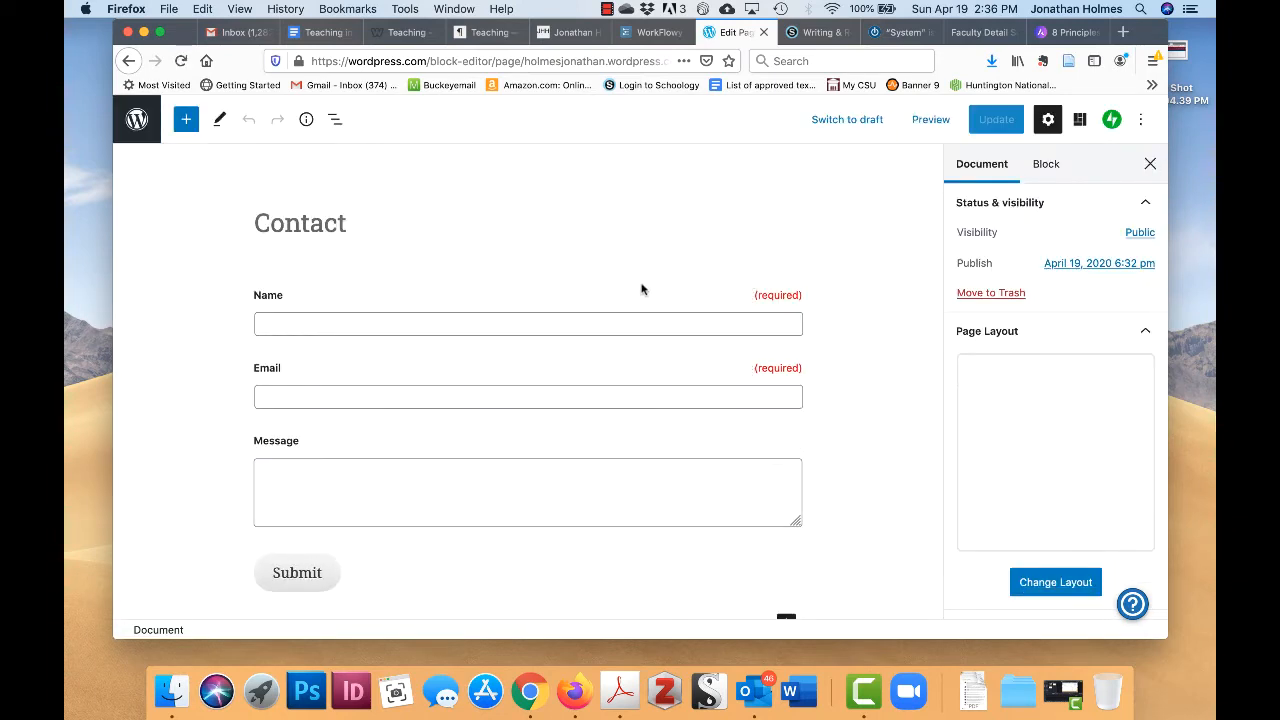
scroll(642, 285, "down", 1)
scroll(642, 285, "down", 5)
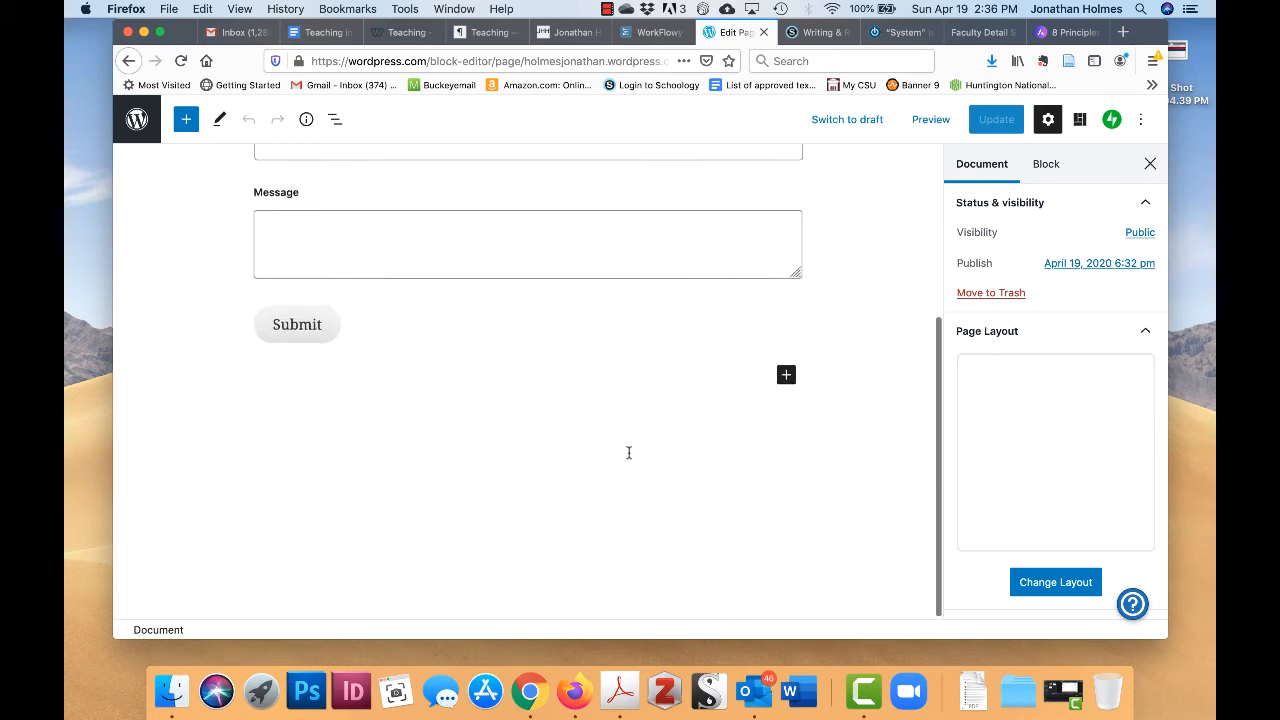
scroll(629, 451, "up", 3)
scroll(599, 394, "up", 3)
scroll(599, 394, "down", 3)
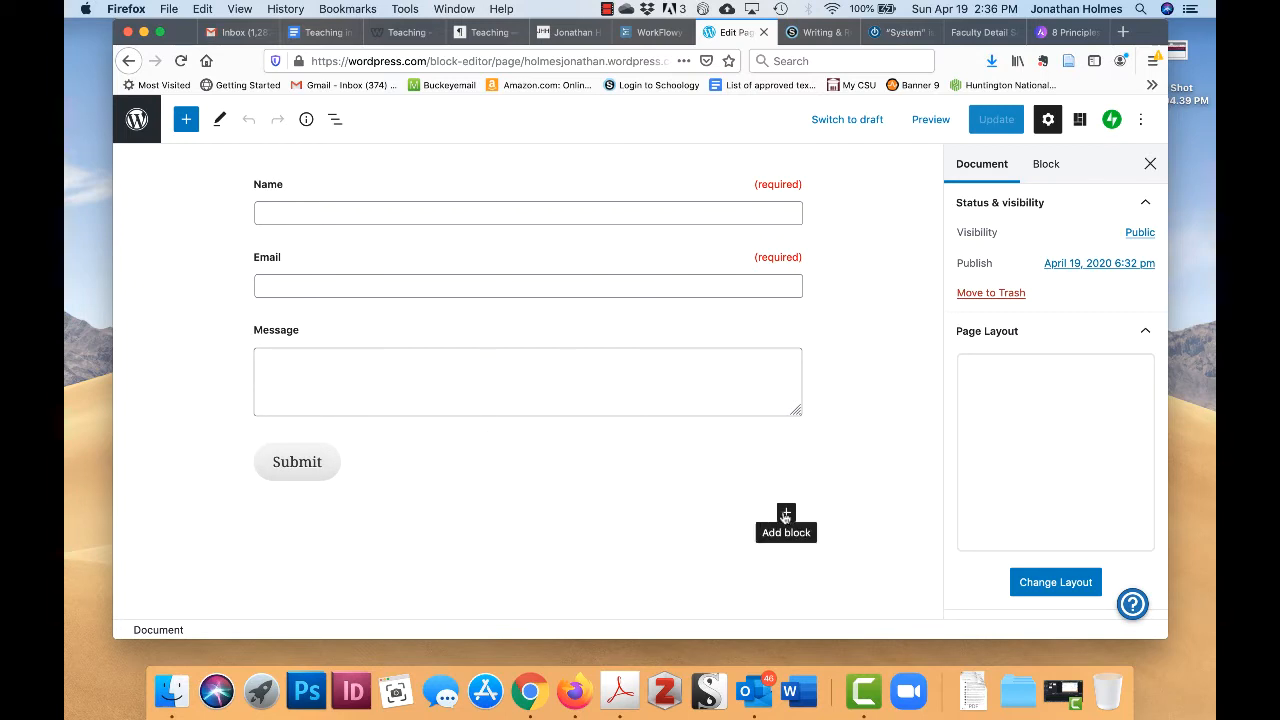
- Add a paragraph 'Or you can reach me at' with the owner's email address, then Update
left_click(785, 514)
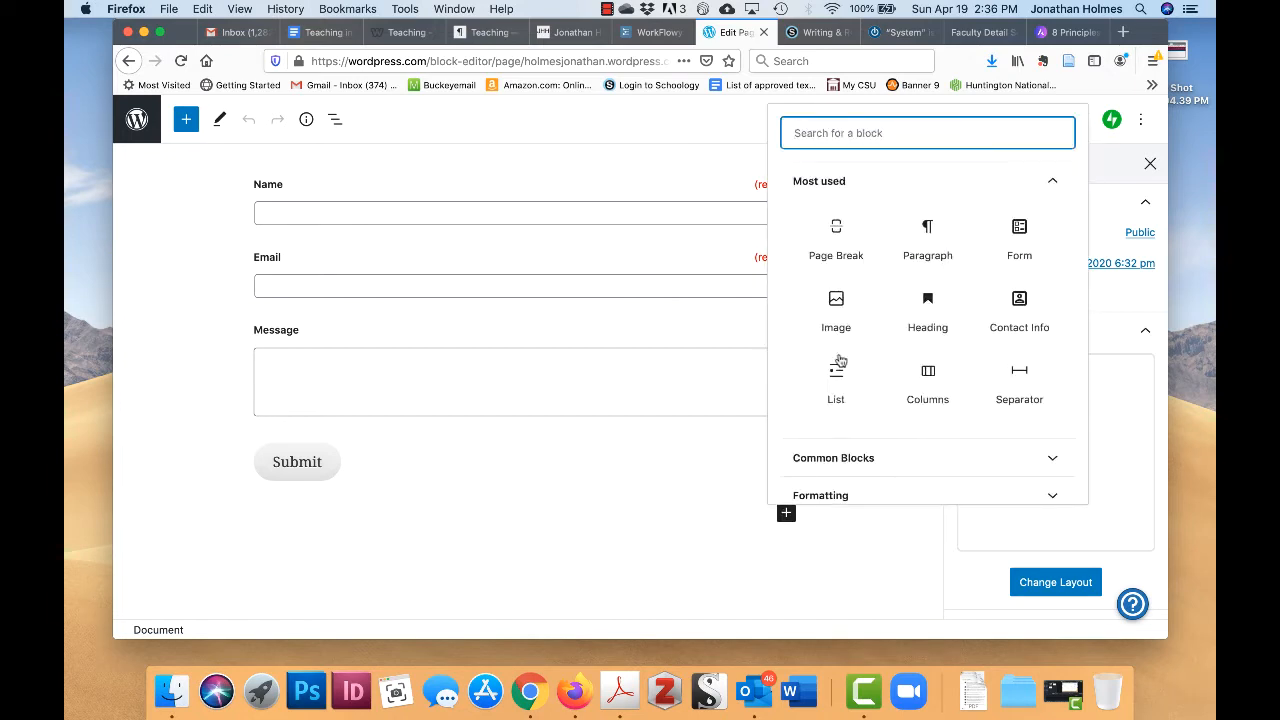
left_click(920, 237)
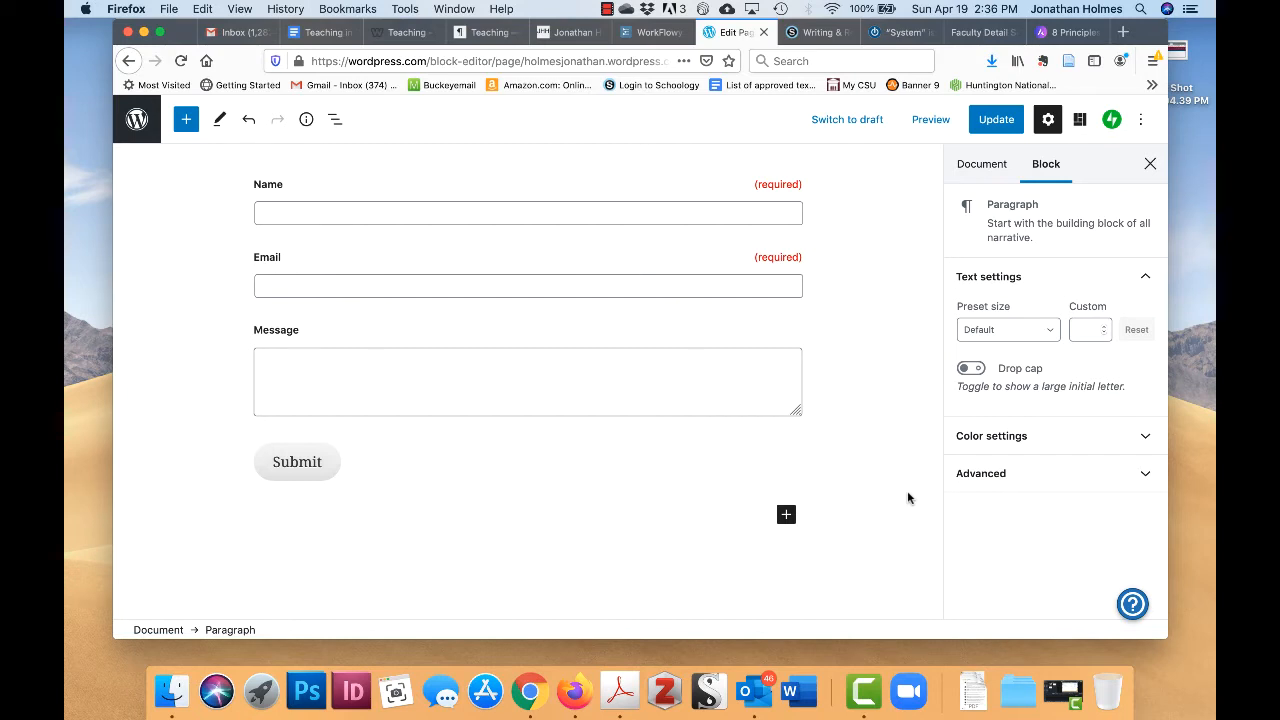
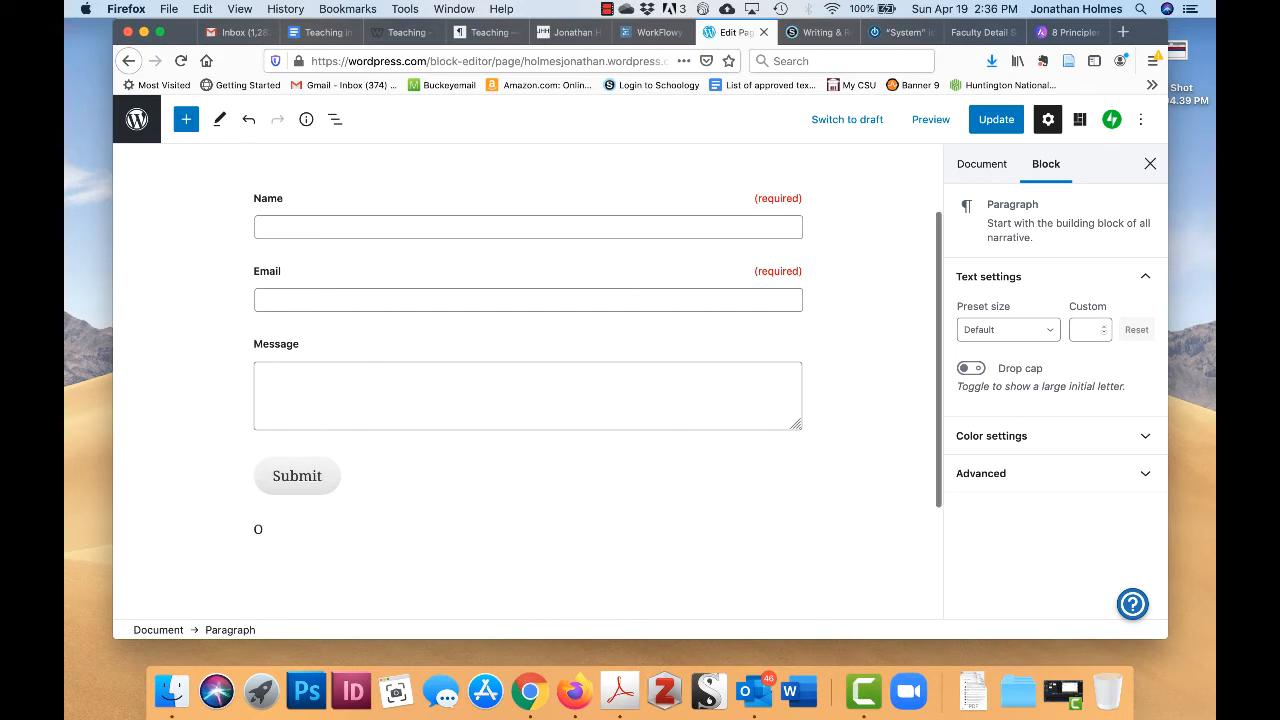
key("Return")
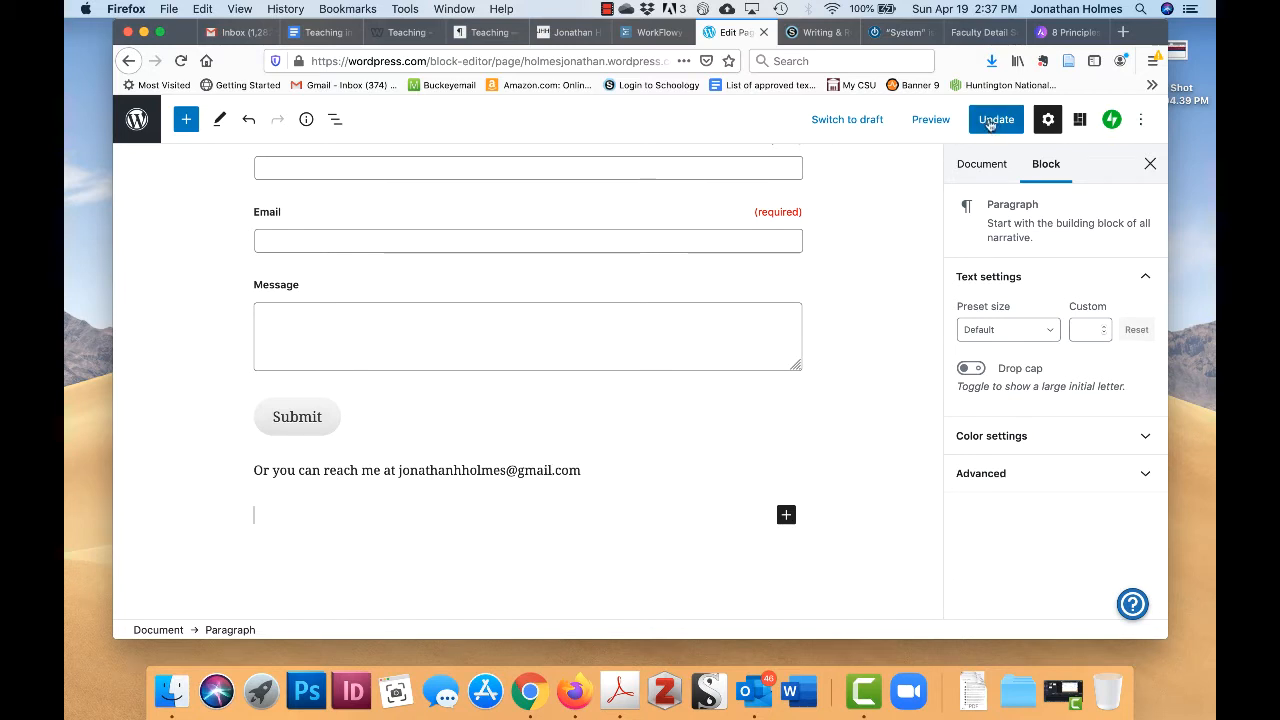
left_click(1021, 118)
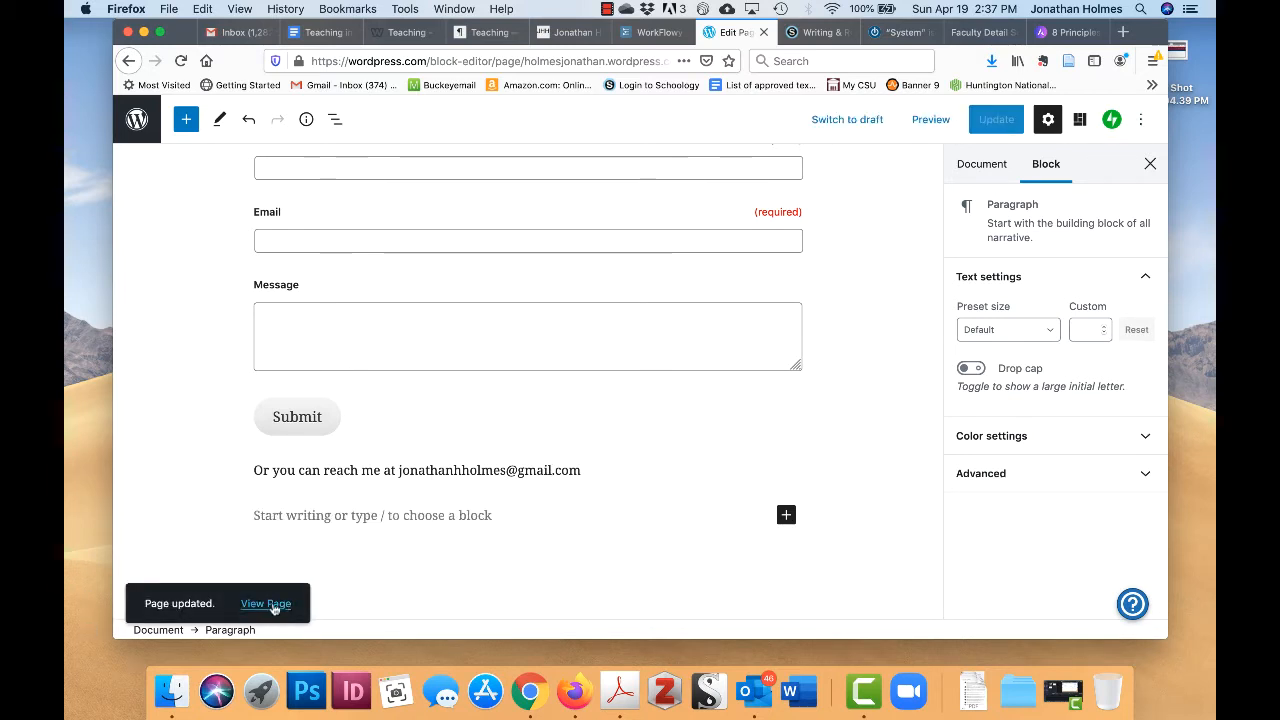
- View the live Contact page and check the email line below the form
left_click(272, 605)
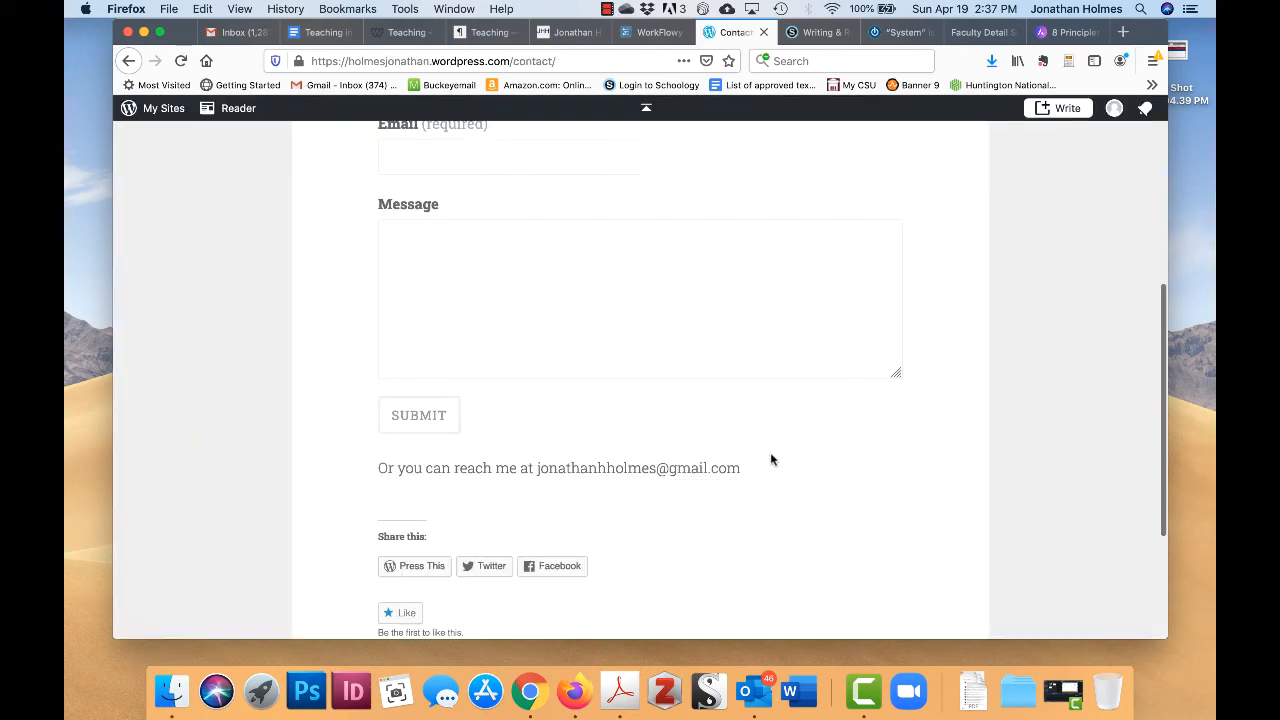
scroll(770, 460, "up", 2)
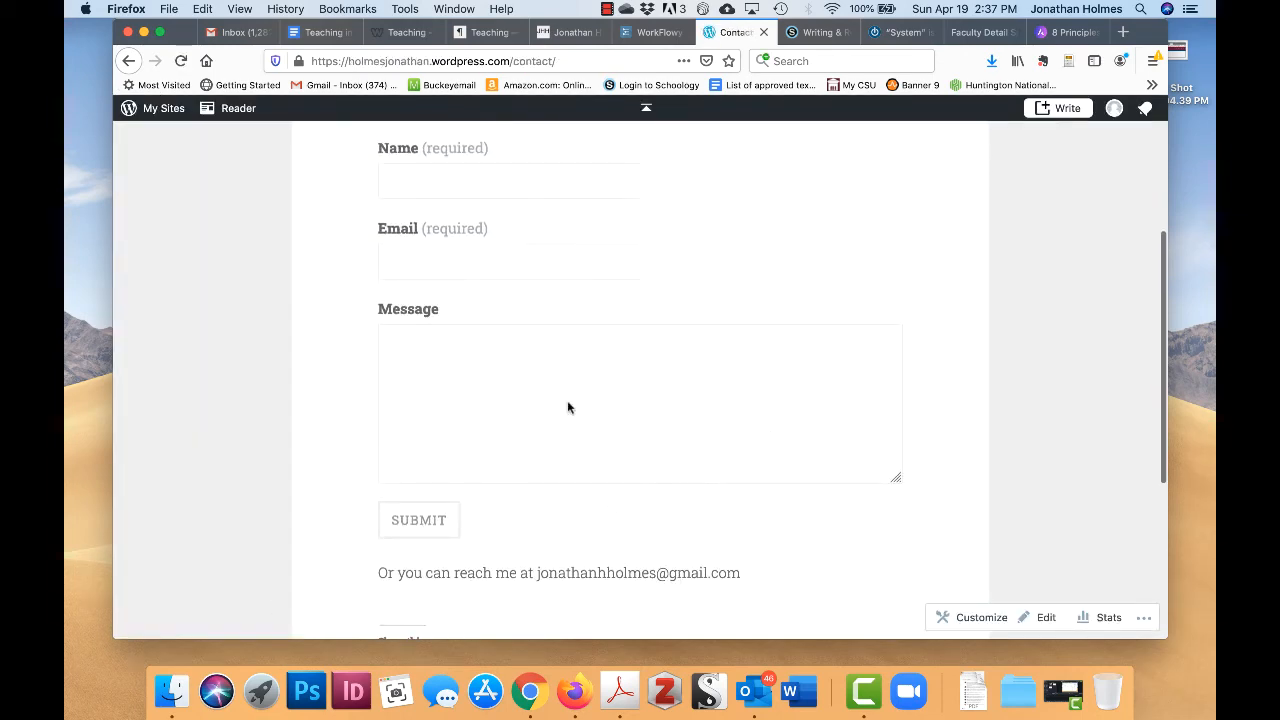
scroll(632, 447, "up", 3)
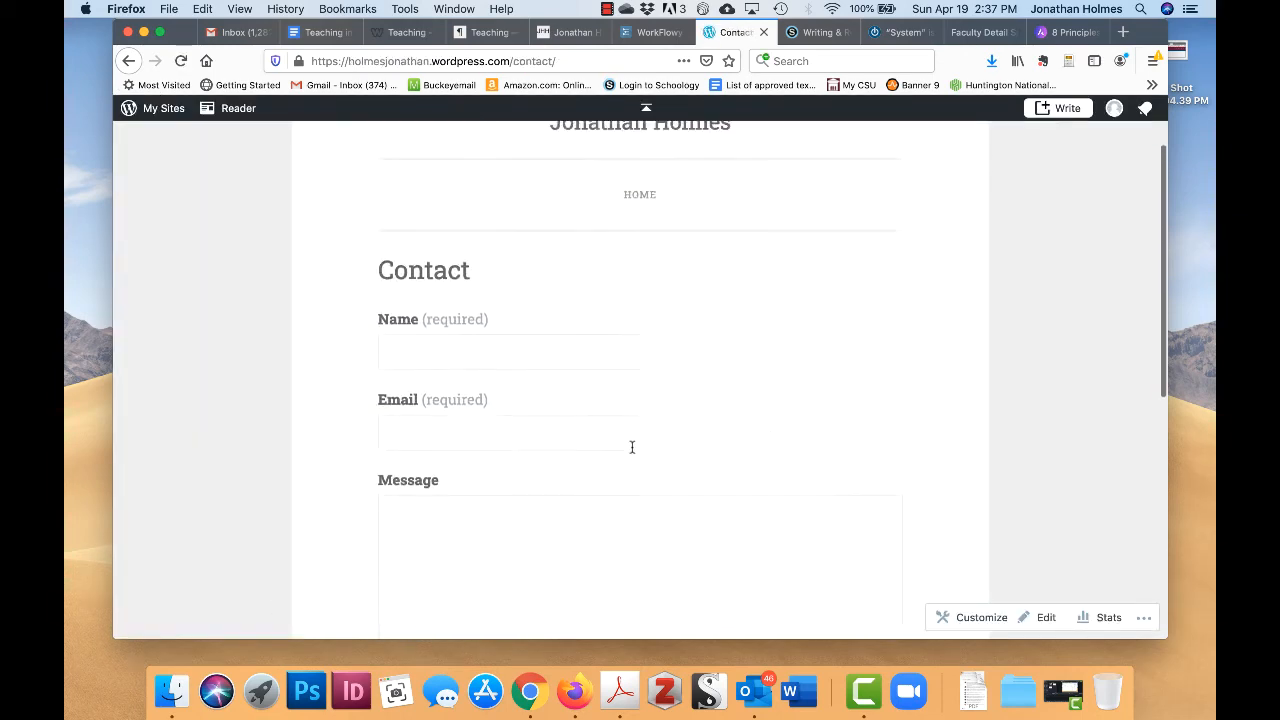
scroll(608, 440, "down", 5)
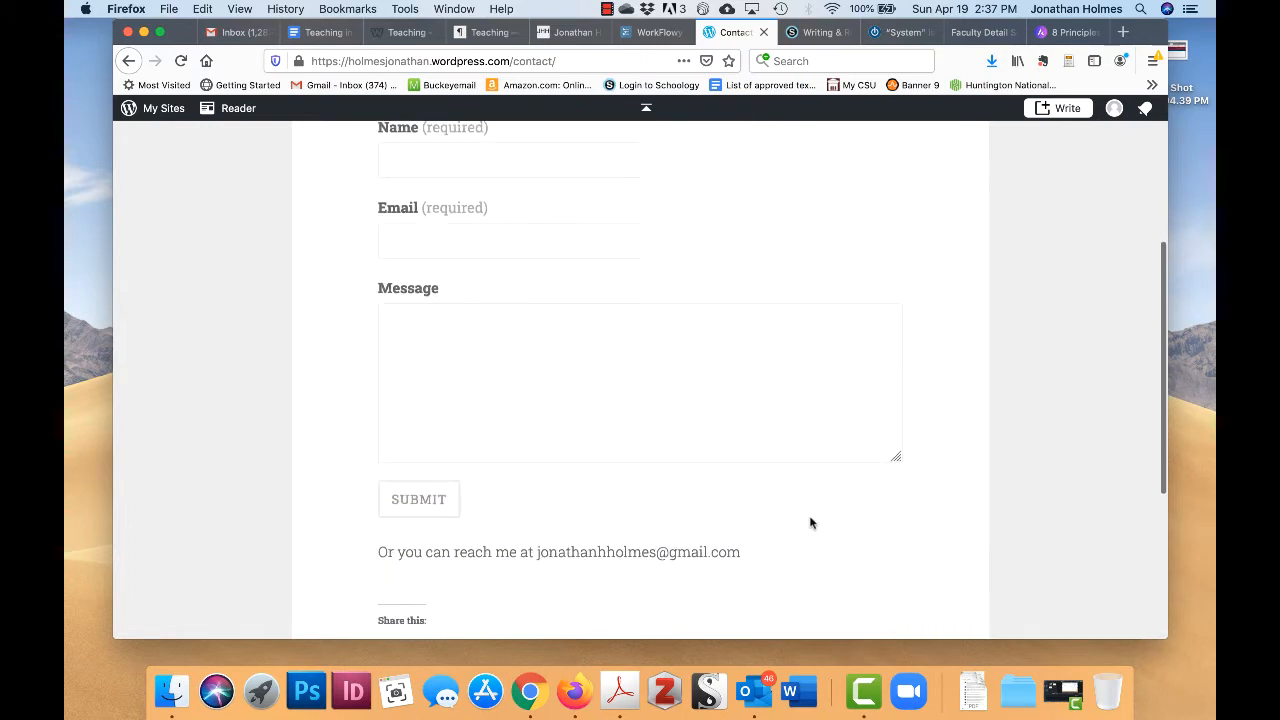
scroll(797, 491, "up", 1)
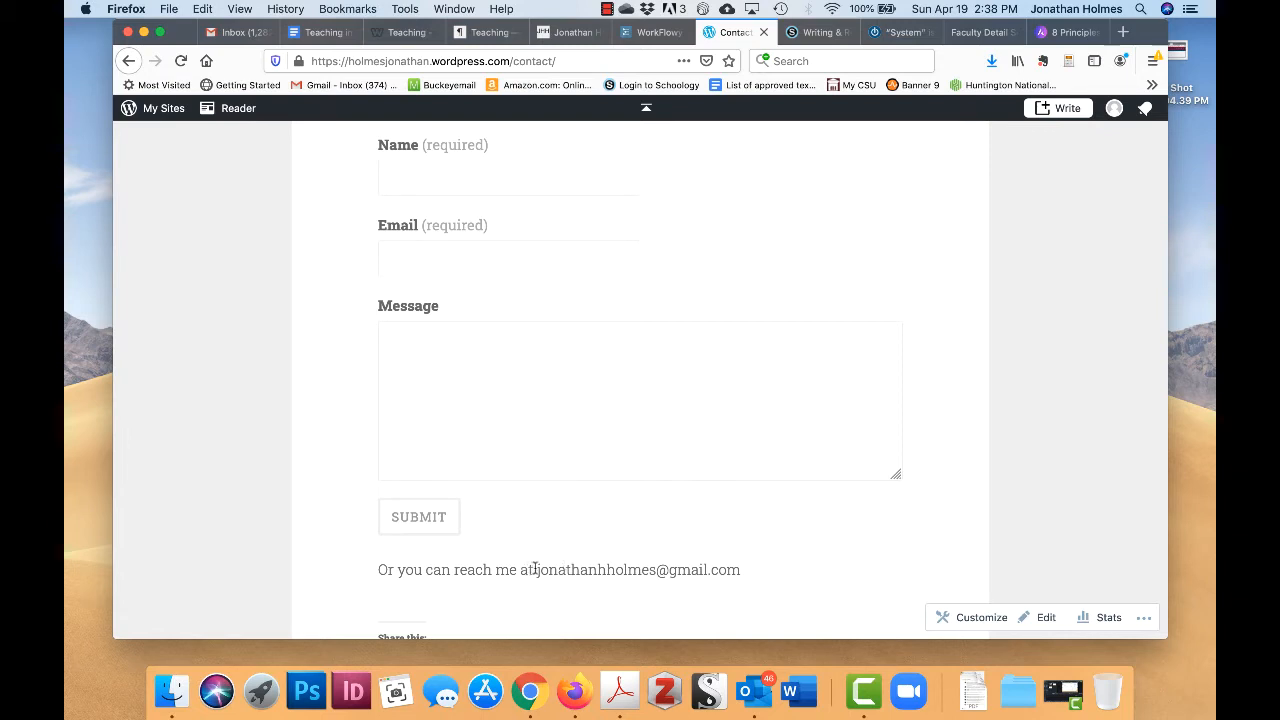
scroll(535, 569, "down", 2)
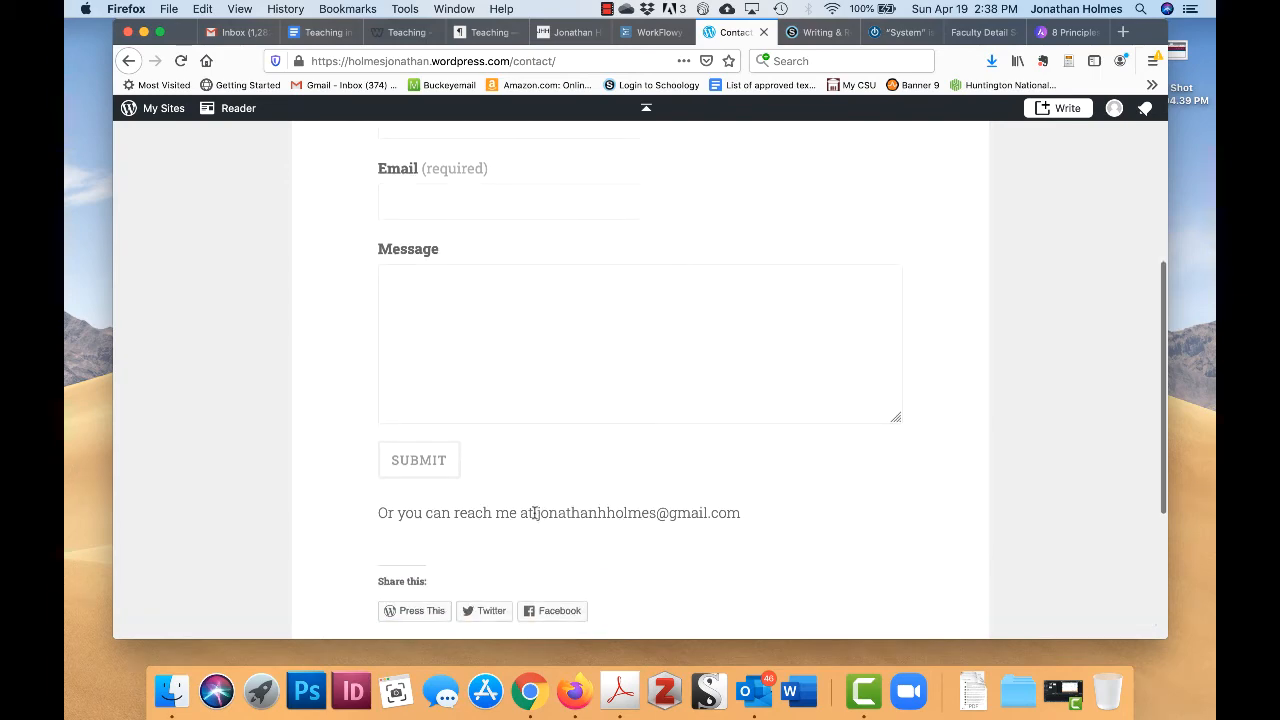
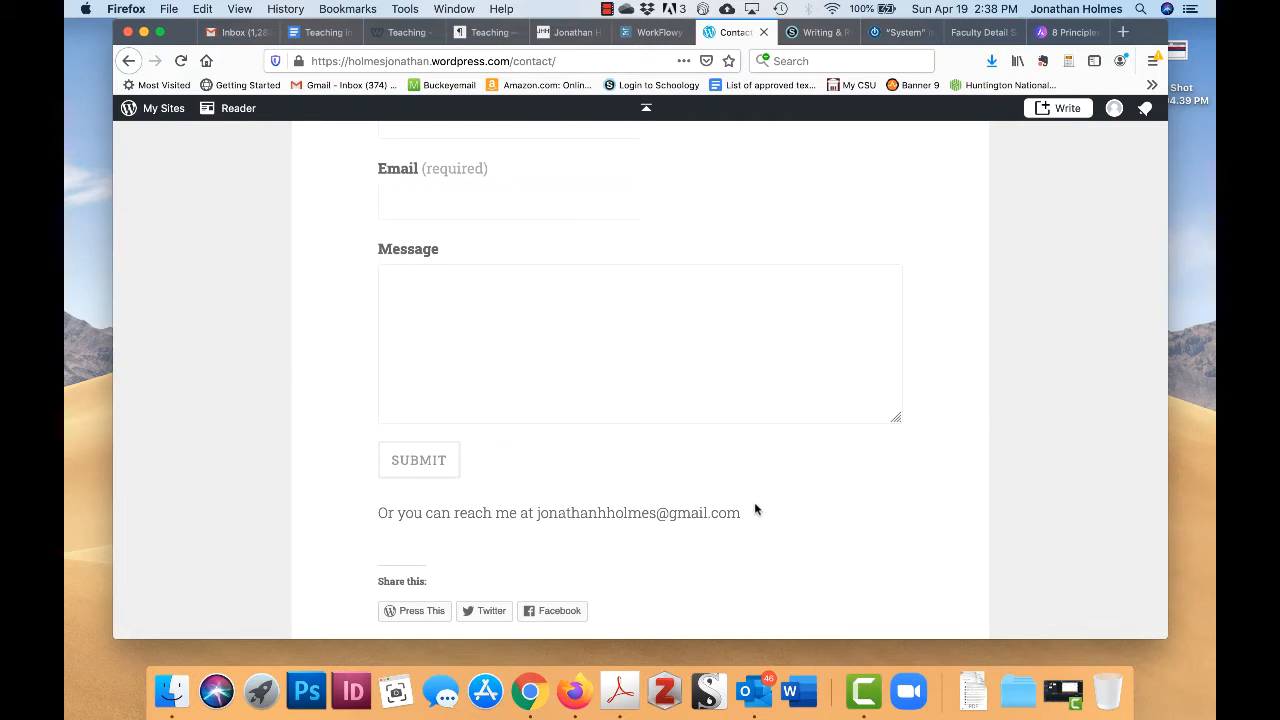
- Scroll through the live Contact page and try its form's message field
scroll(755, 509, "down", 1)
scroll(755, 509, "up", 3)
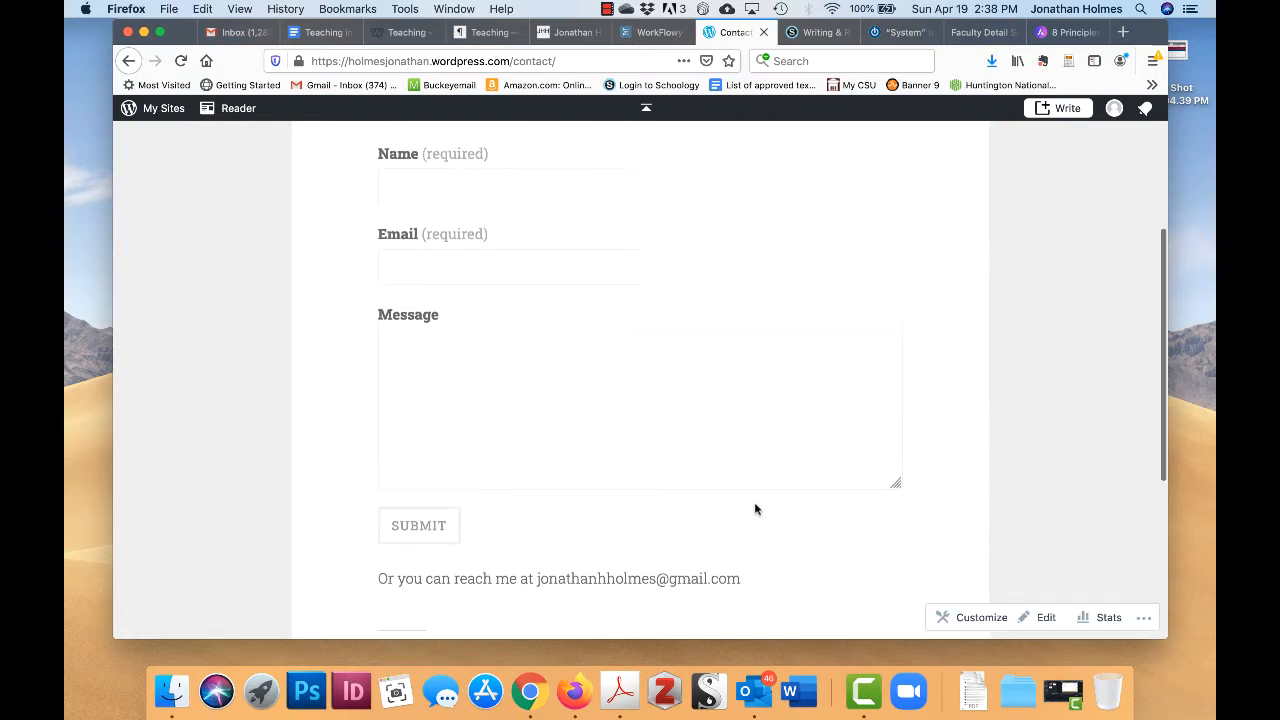
scroll(602, 395, "up", 1)
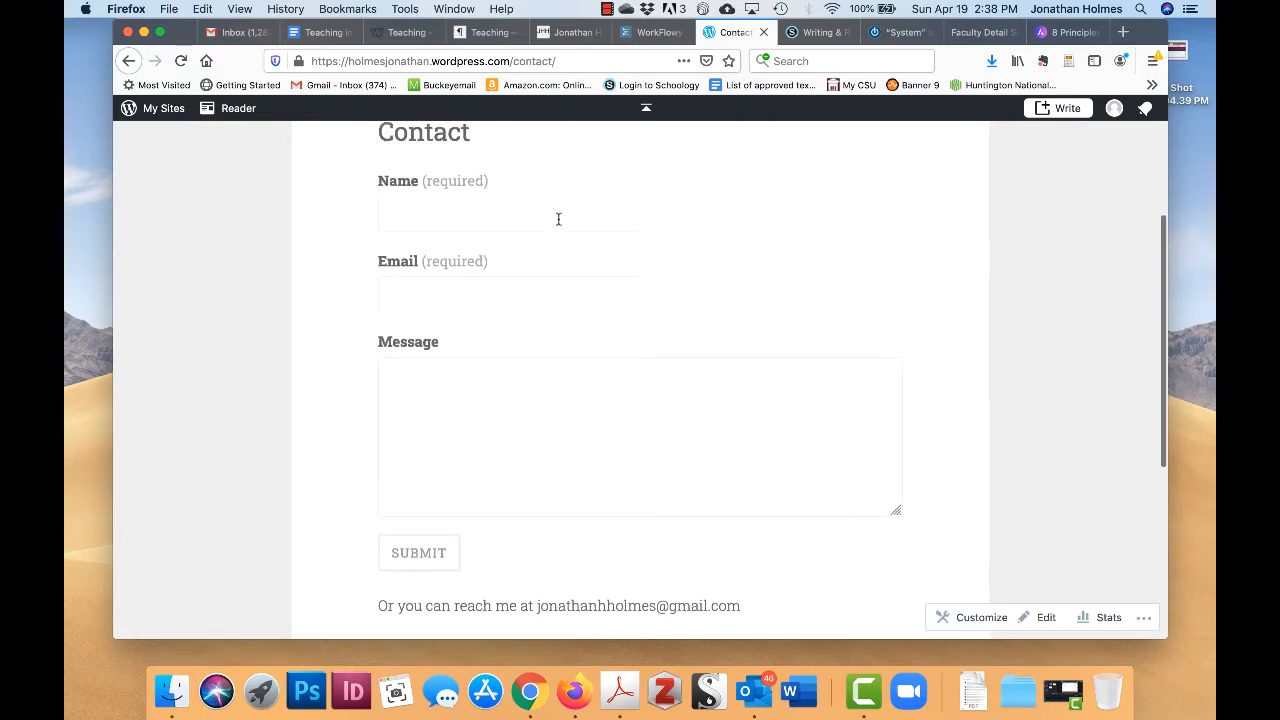
left_click(596, 497)
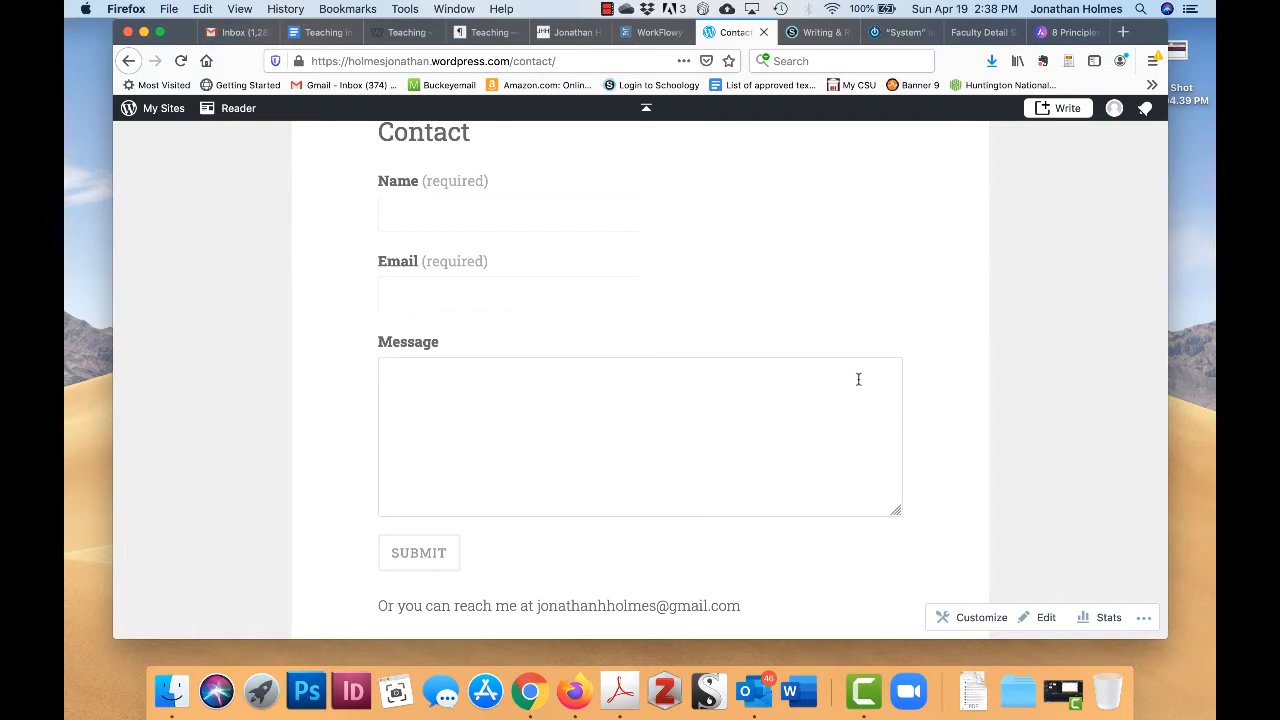
left_click(777, 280)
scroll(766, 267, "down", 1)
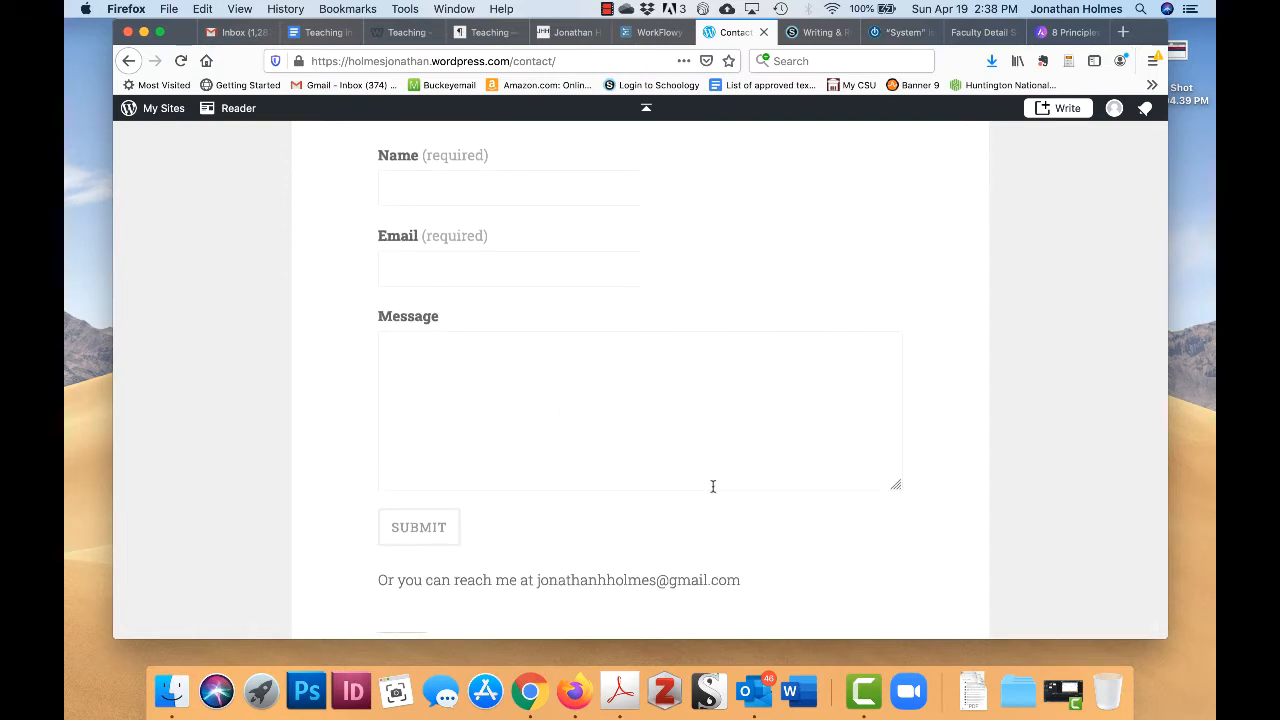
scroll(800, 240, "up", 2)
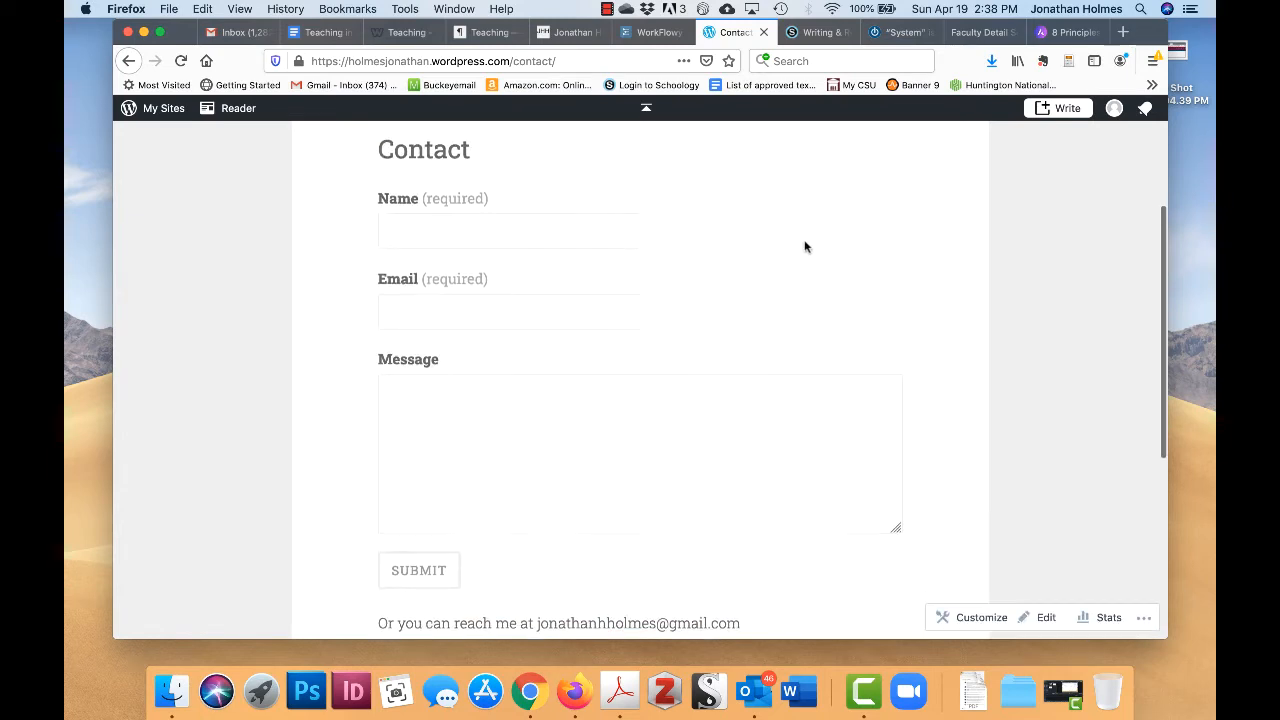
scroll(805, 247, "up", 1)
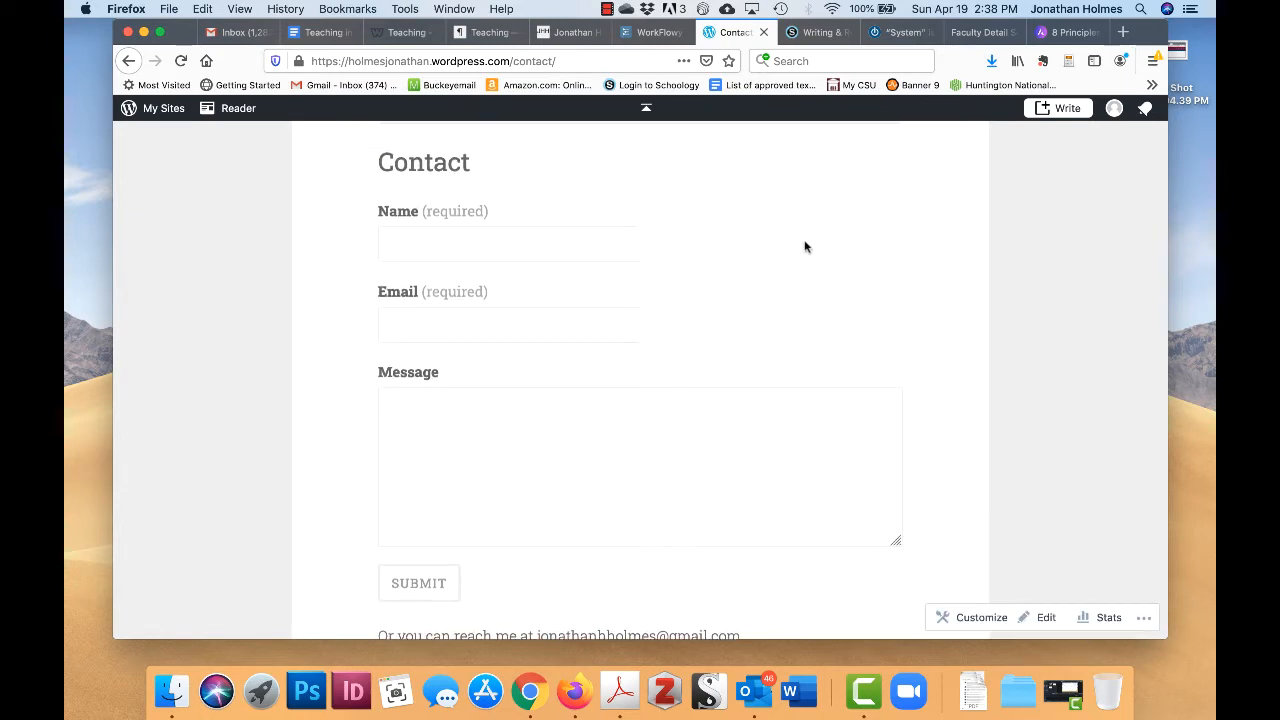
scroll(786, 459, "down", 5)
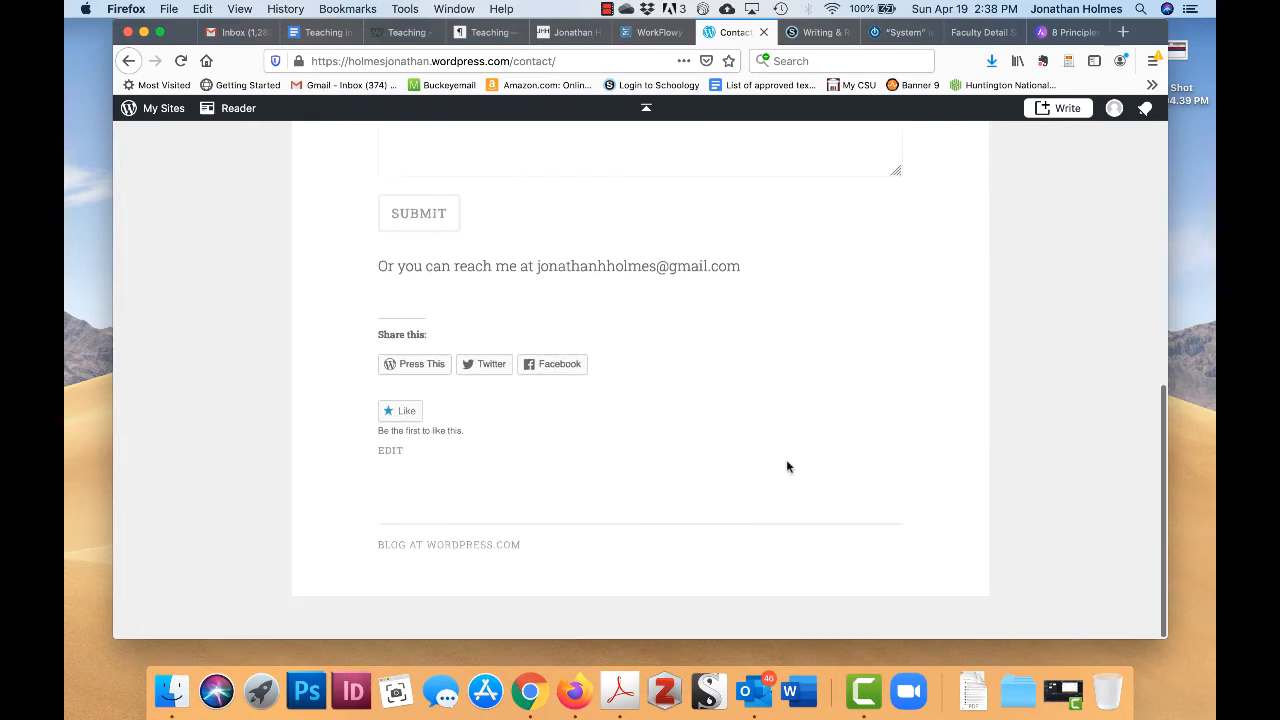
scroll(786, 459, "up", 8)
scroll(786, 465, "down", 5)
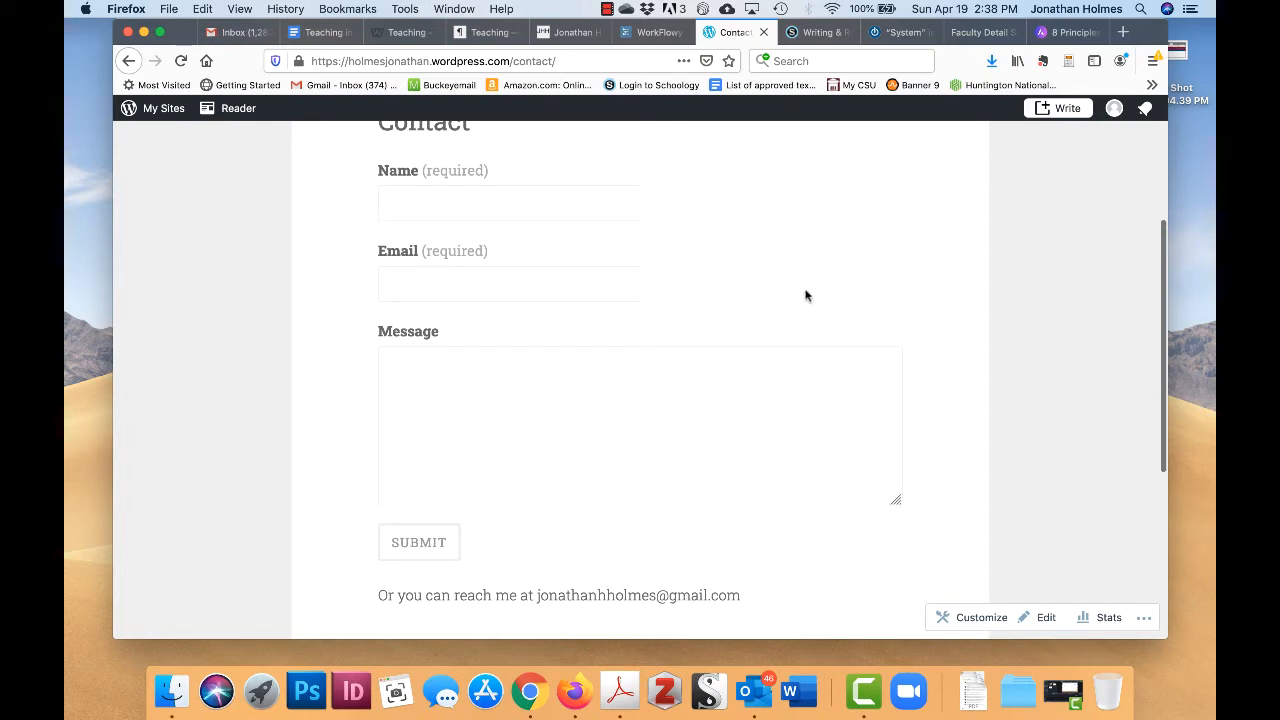
- From the Schoology writing course materials, open Creative Commons Search in a separate tab
left_click(825, 33)
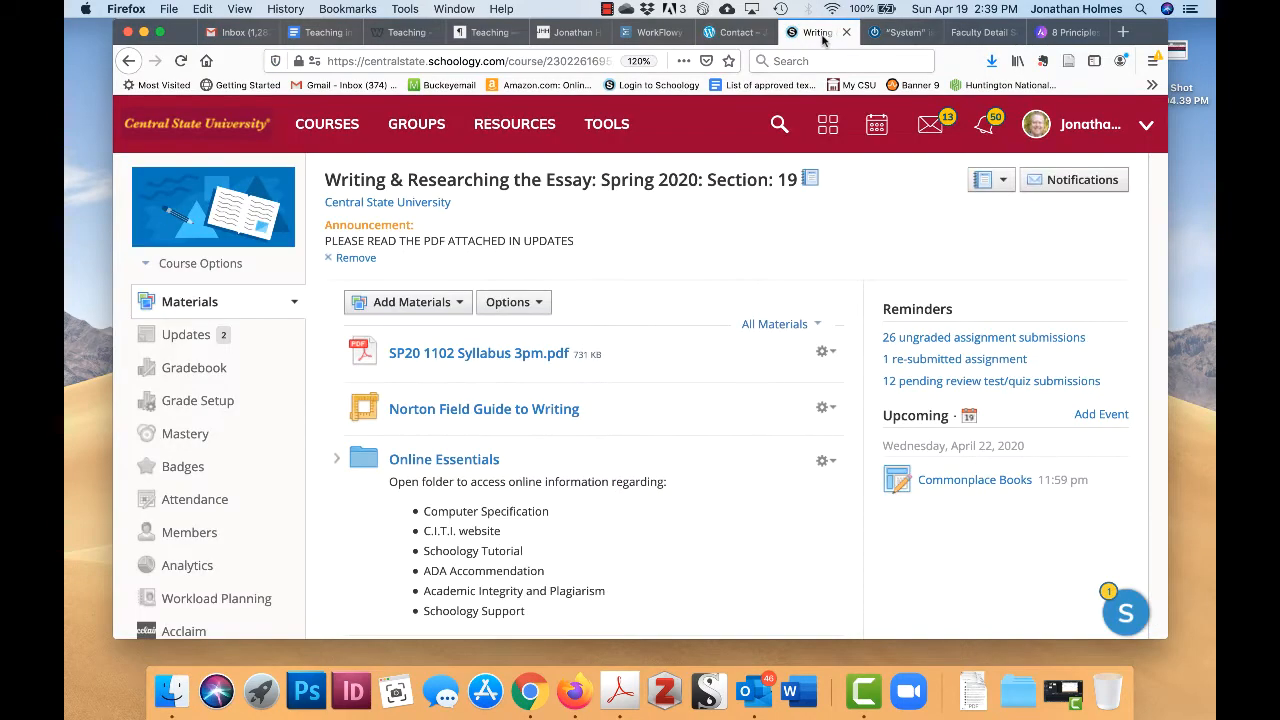
scroll(674, 378, "down", 20)
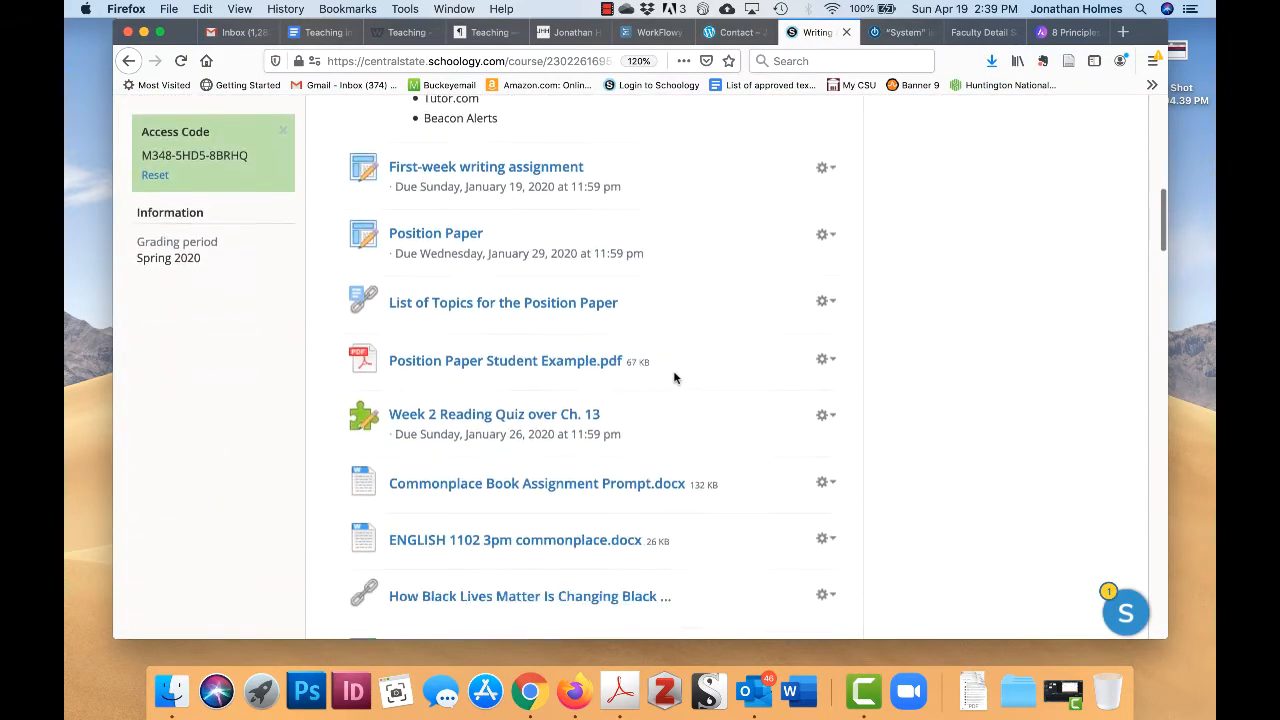
scroll(674, 378, "down", 5)
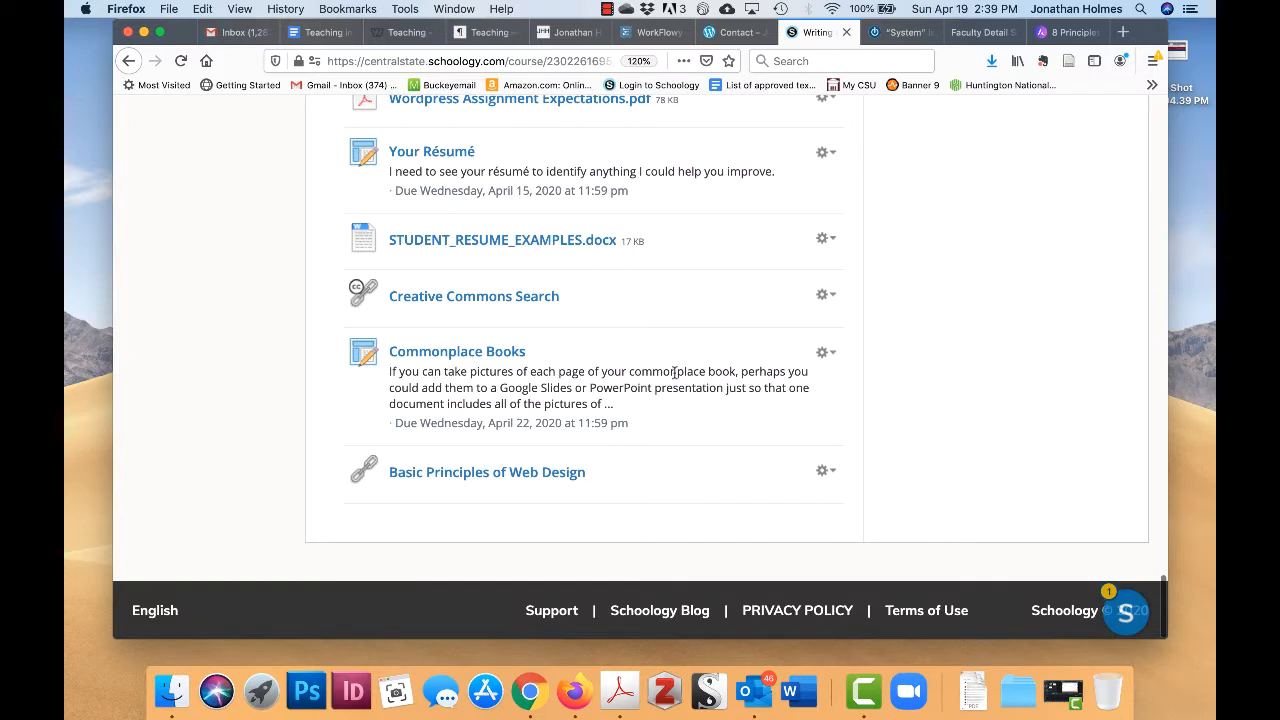
left_click(511, 297)
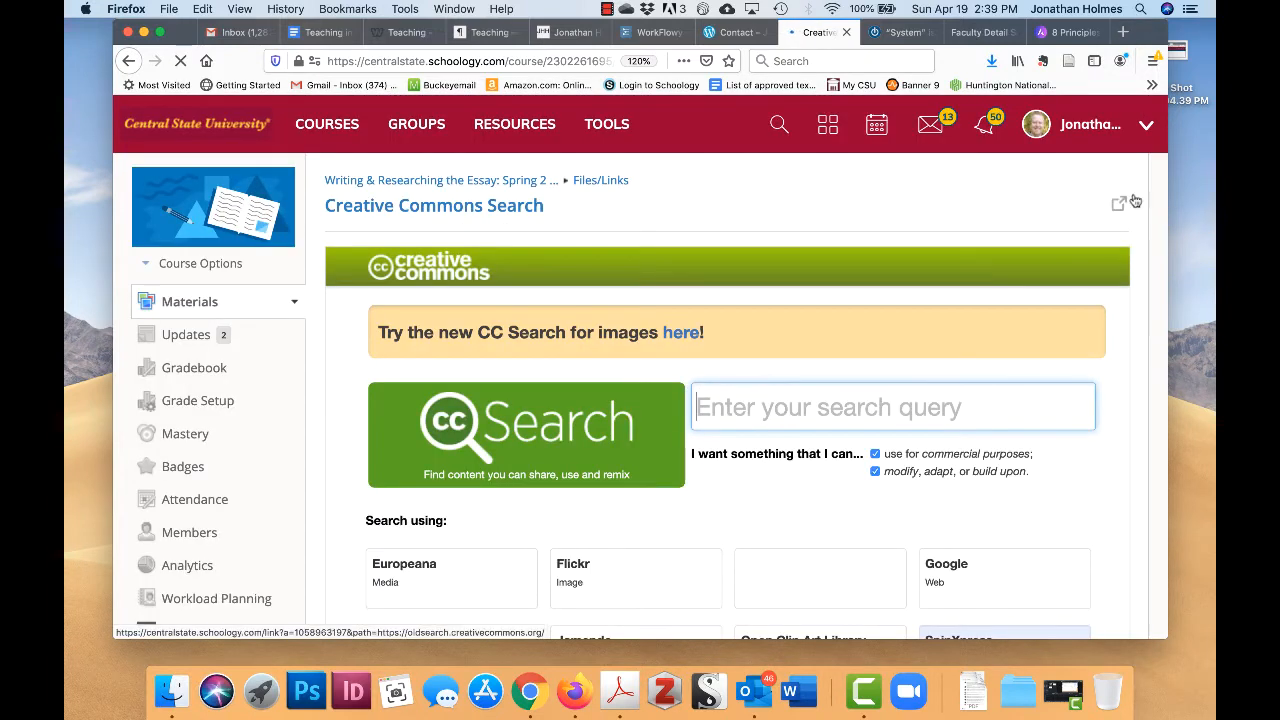
left_click(1111, 201)
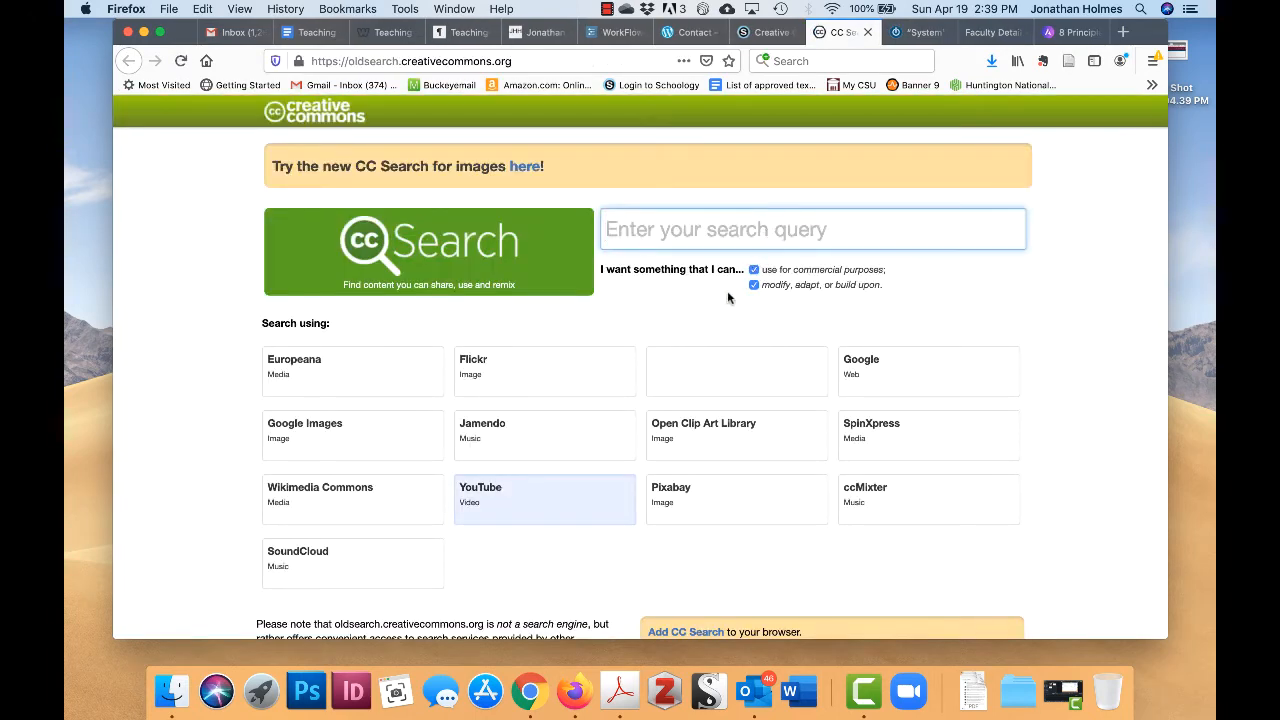
- Search 'mail' through Google Images in CC Search, with commercial use unchecked
left_click(756, 273)
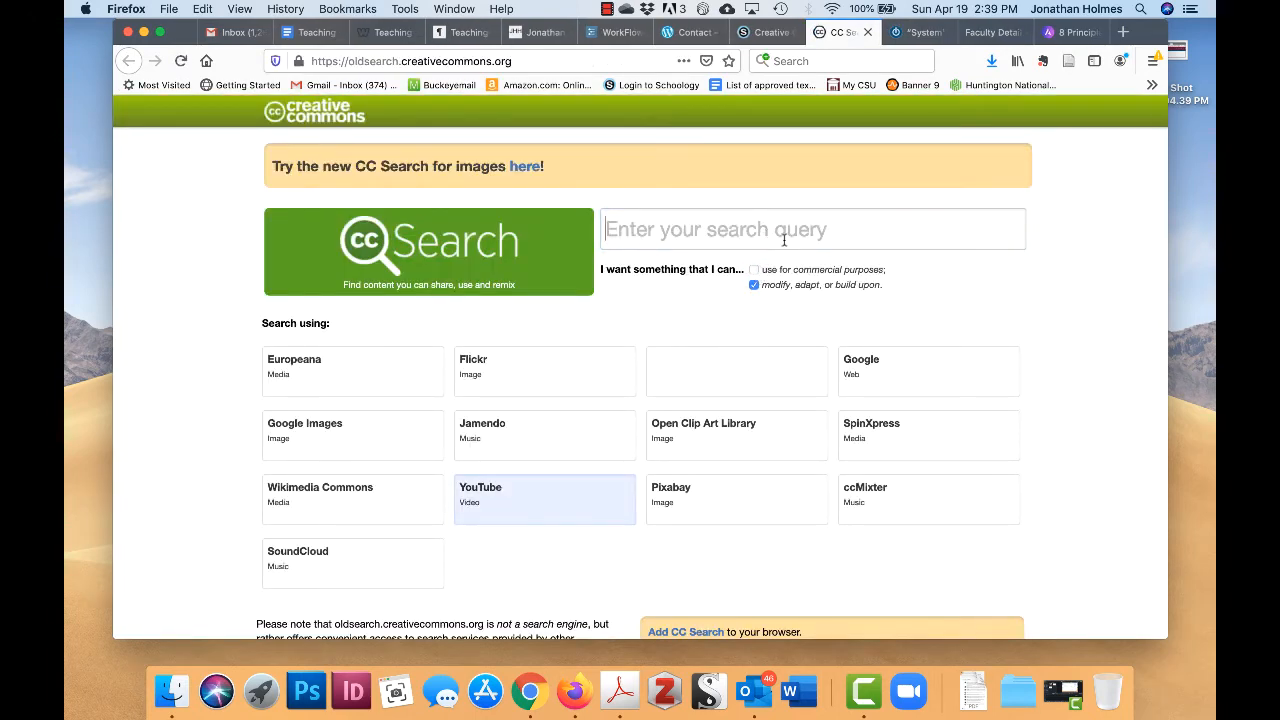
left_click(784, 240)
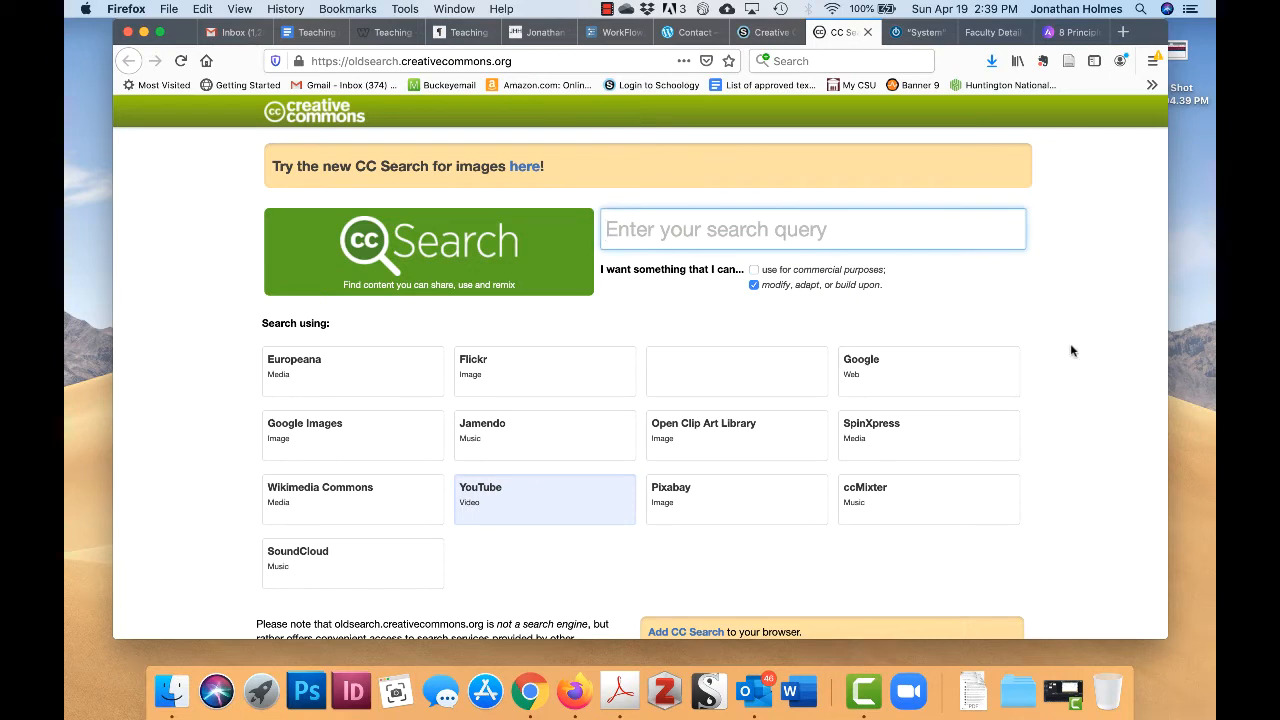
type("mail")
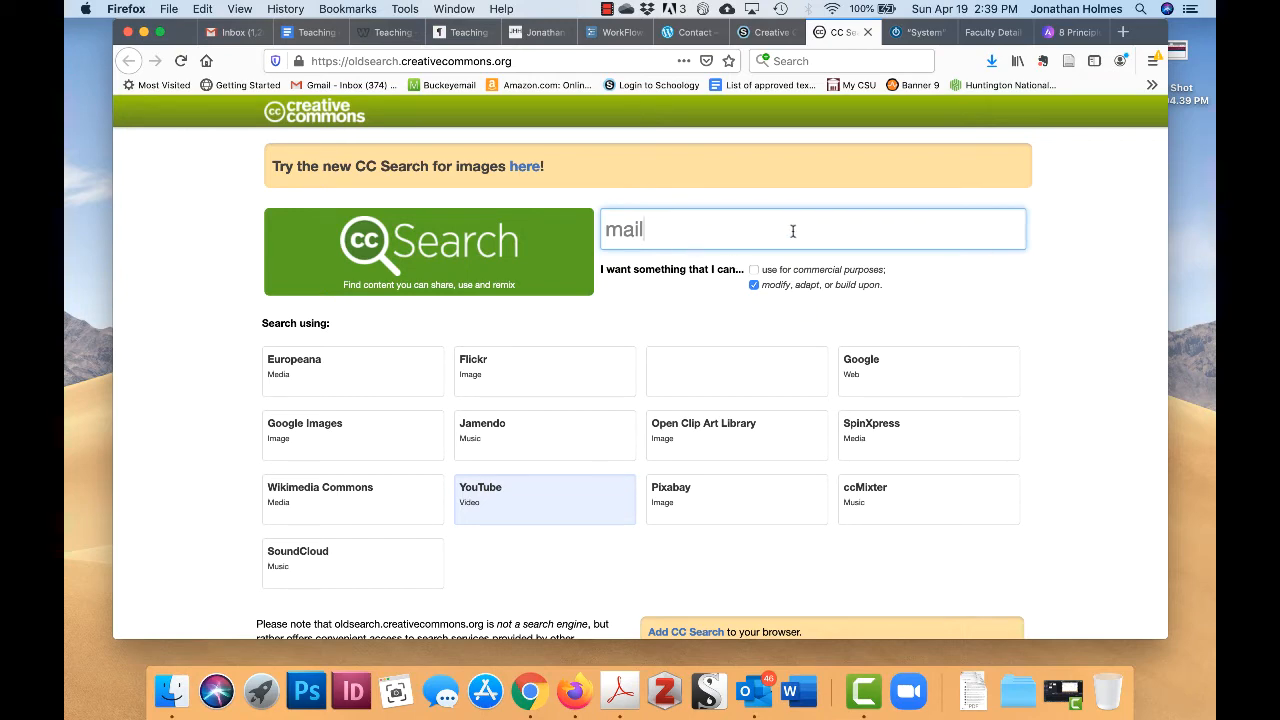
scroll(646, 328, "down", 1)
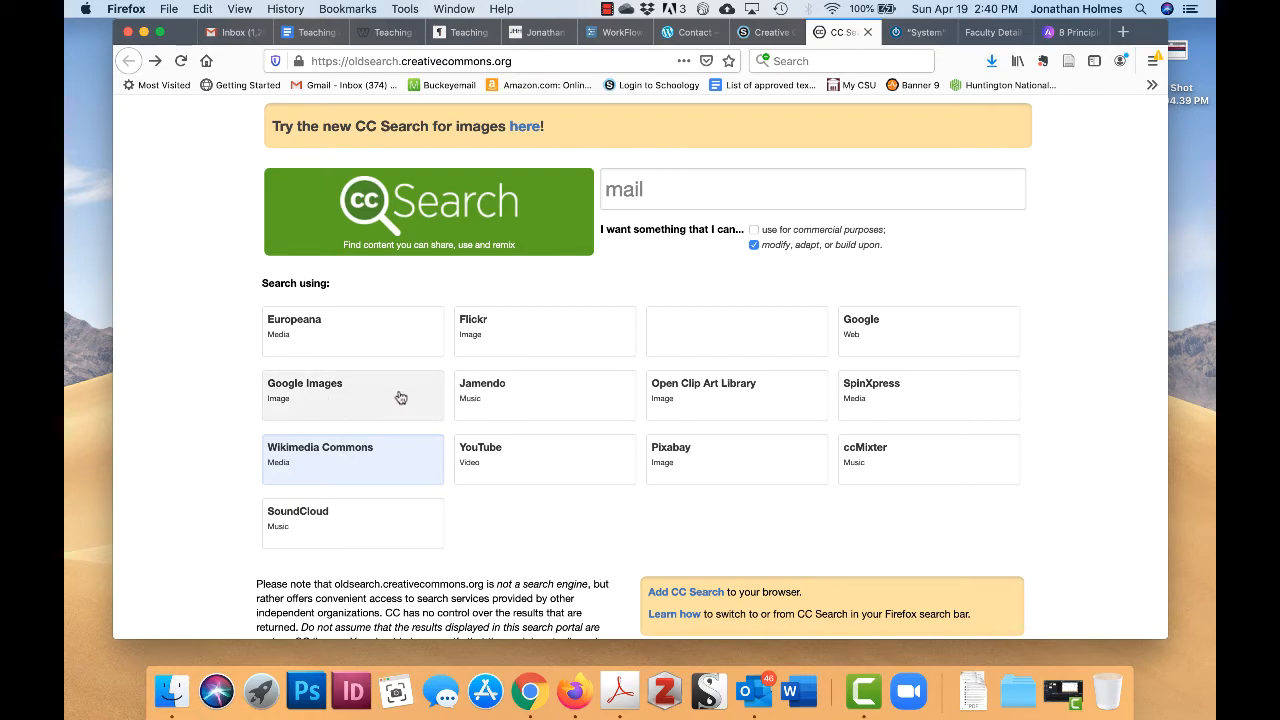
left_click(363, 397)
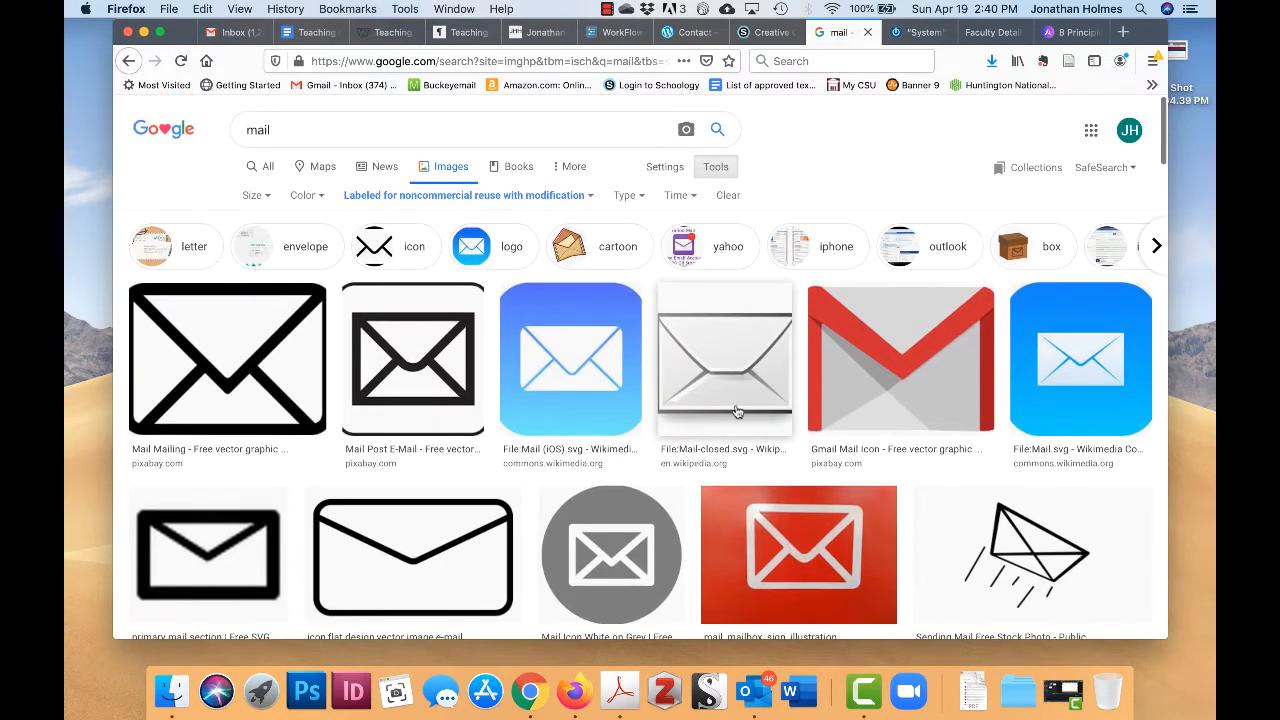
- Browse the mail image results and preview the Mail-forward envelope-with-orange-arrow icon
scroll(738, 412, "down", 2)
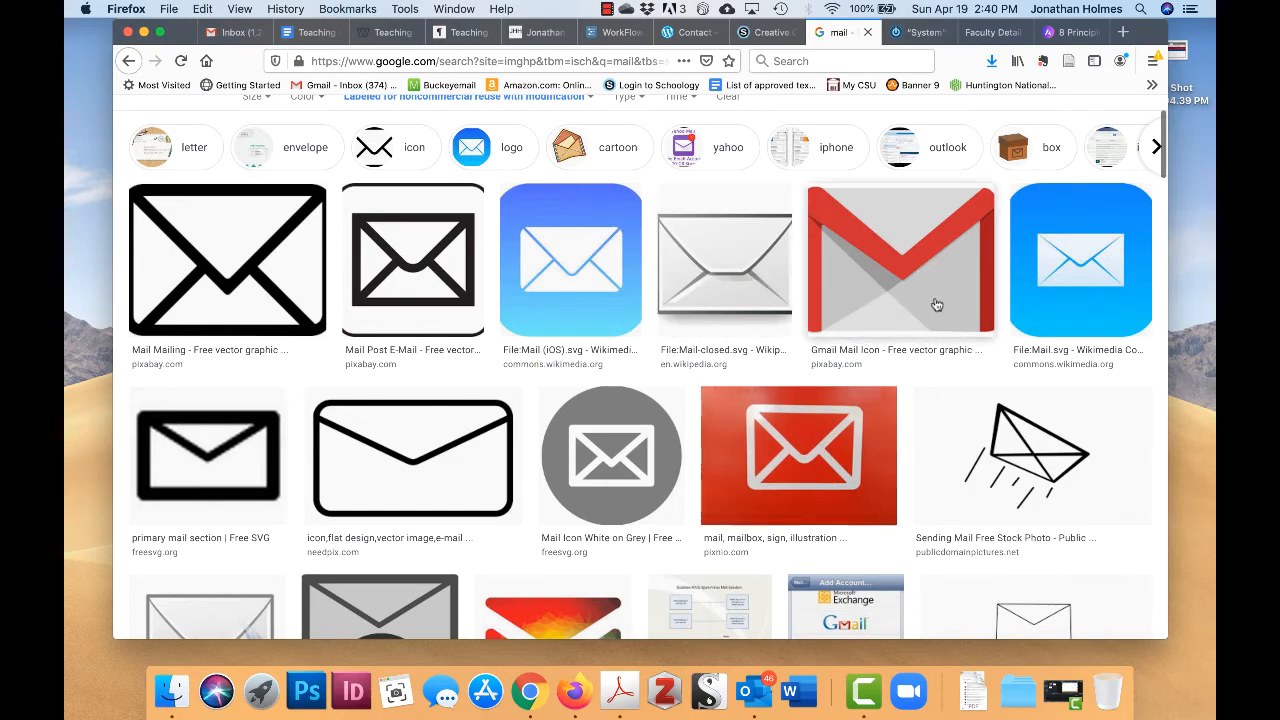
scroll(829, 300, "down", 2)
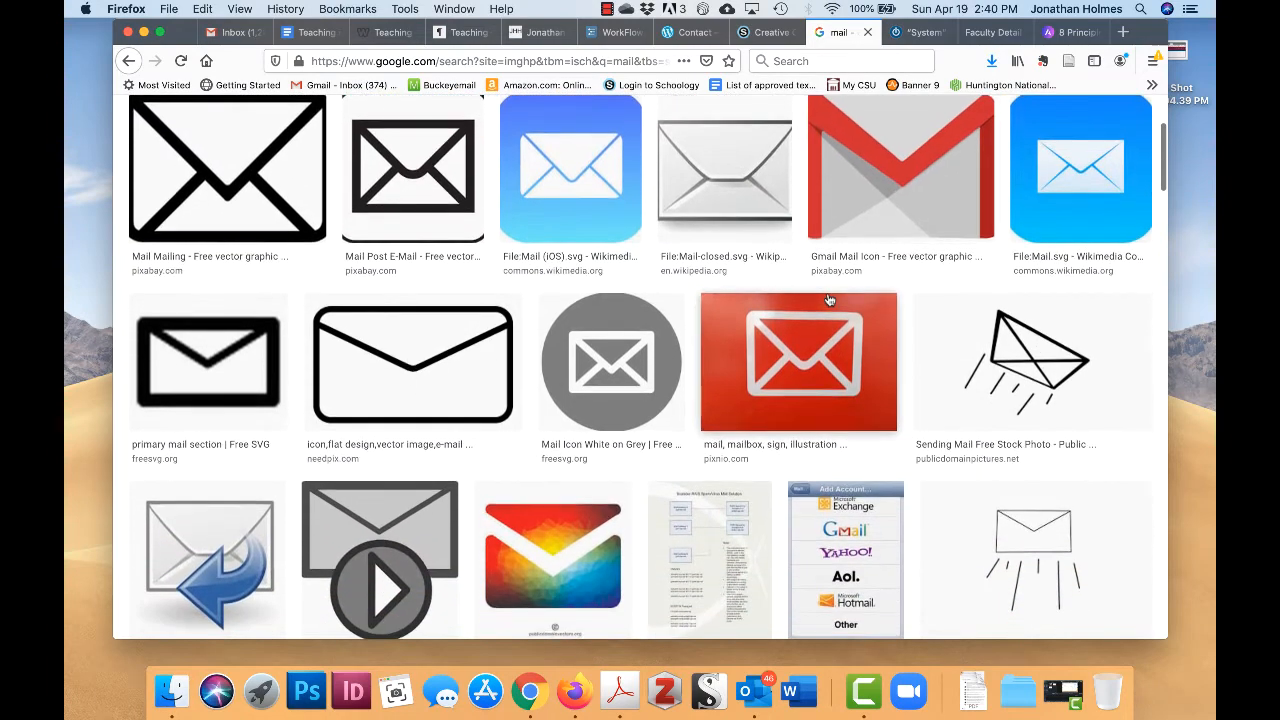
scroll(800, 385, "down", 1)
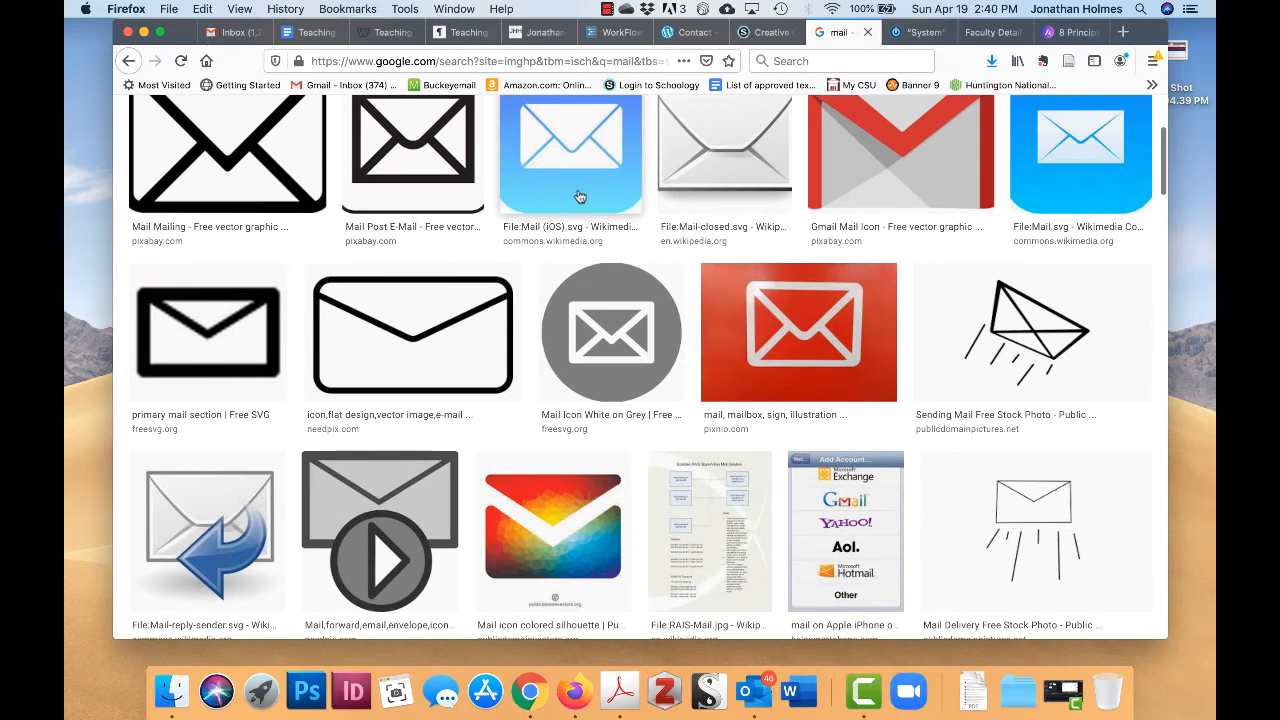
scroll(580, 198, "up", 1)
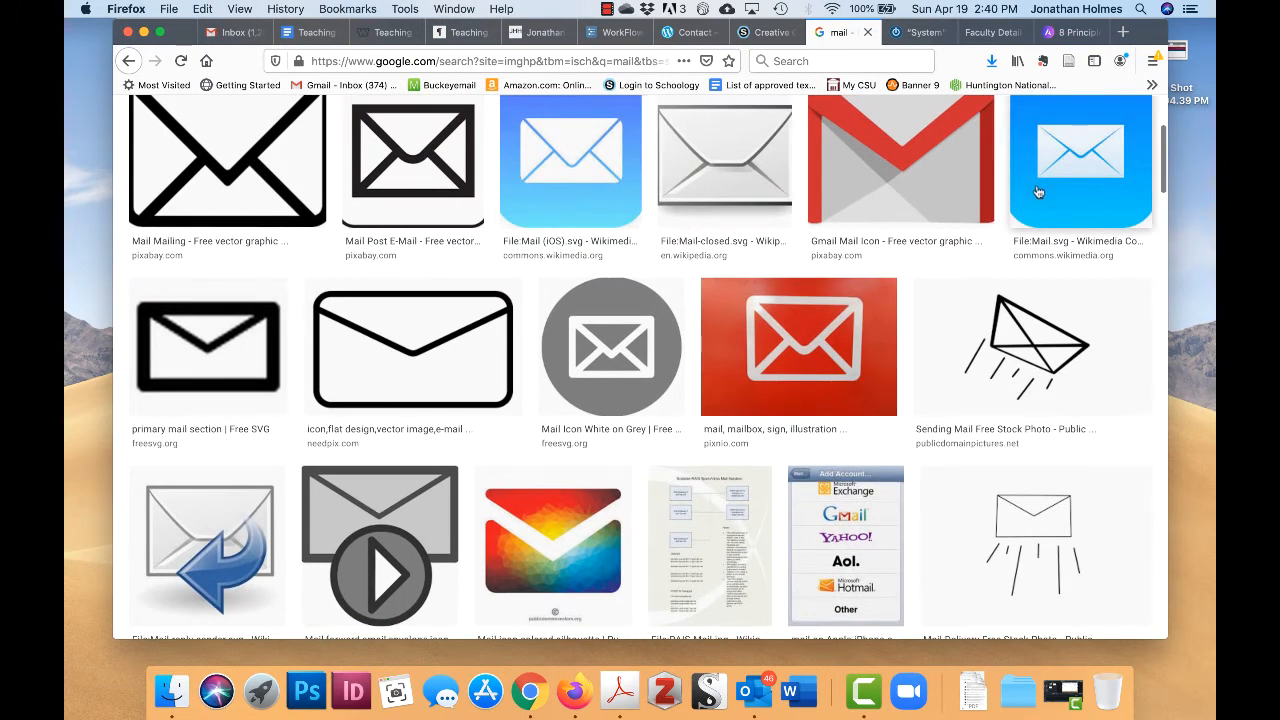
scroll(1008, 192, "up", 1)
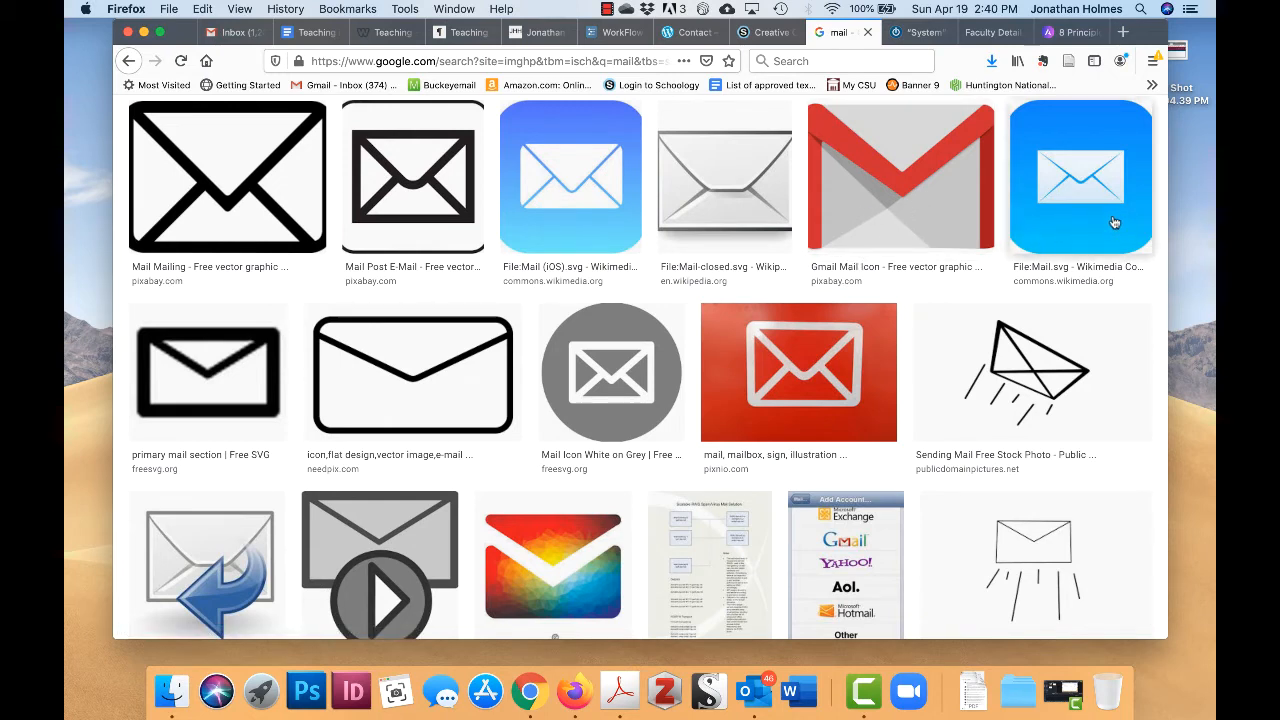
scroll(808, 331, "down", 1)
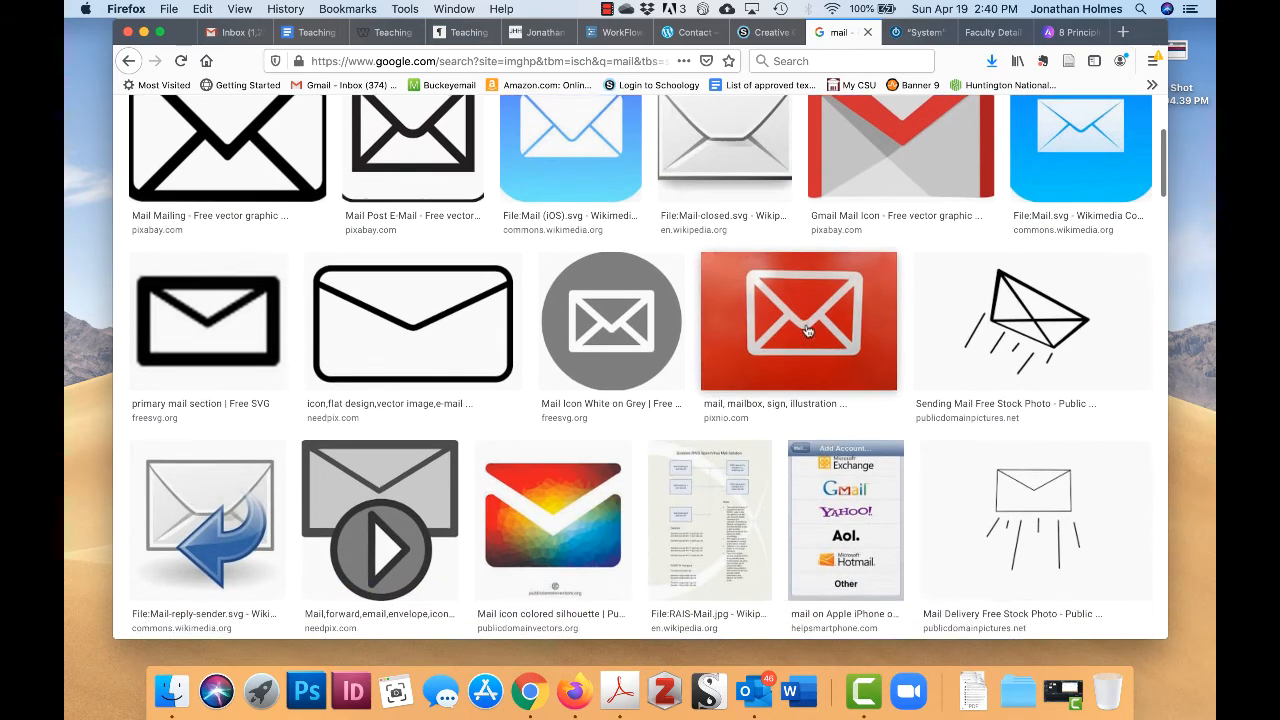
scroll(808, 331, "down", 6)
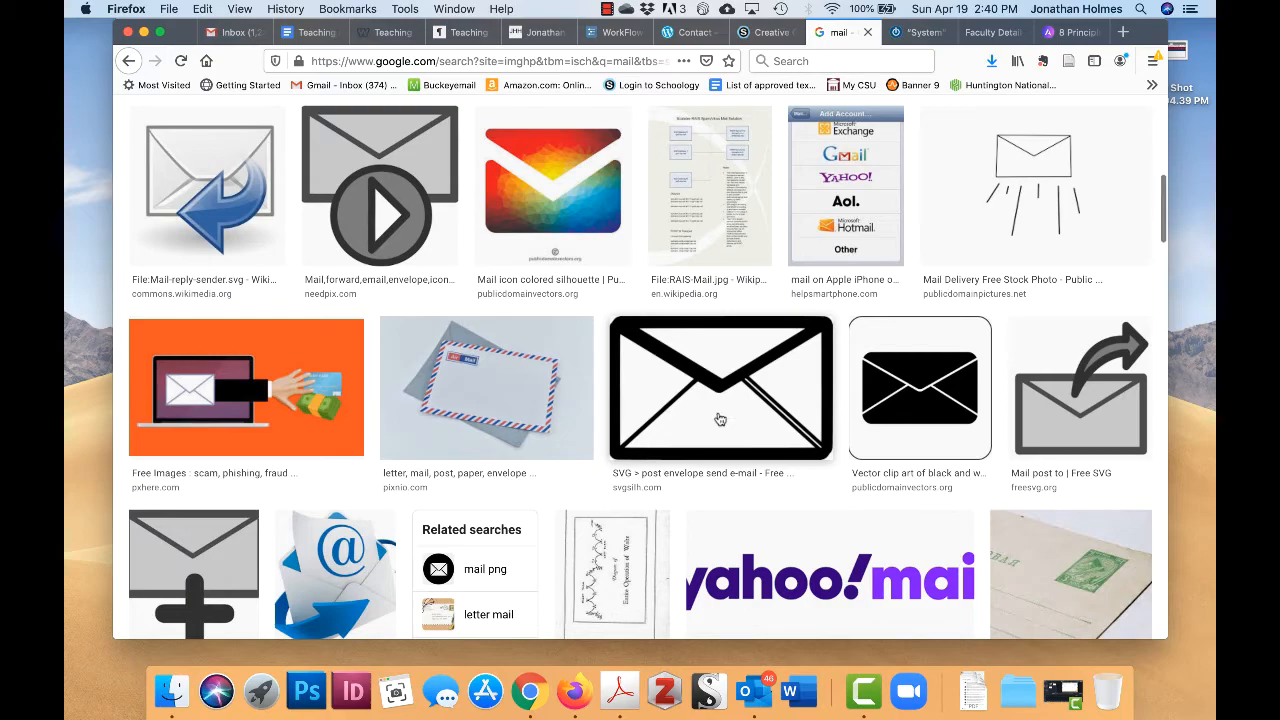
scroll(719, 420, "down", 5)
scroll(719, 420, "down", 2)
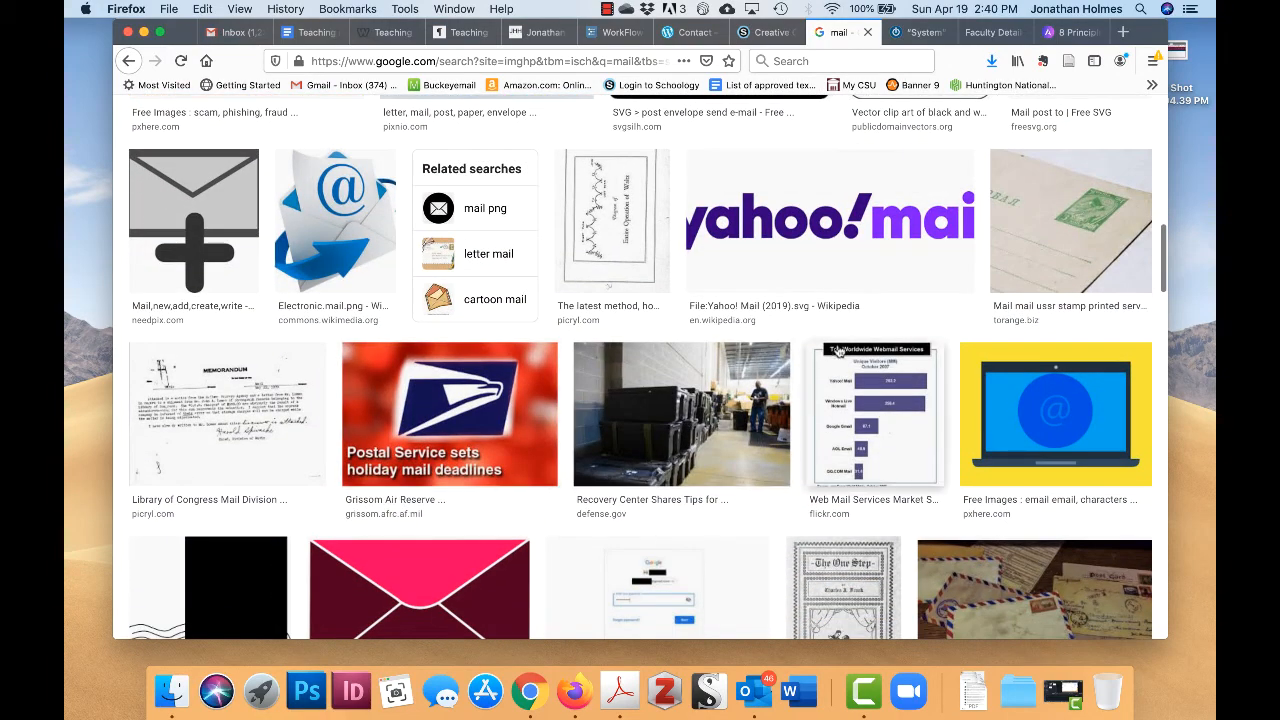
scroll(849, 367, "down", 9)
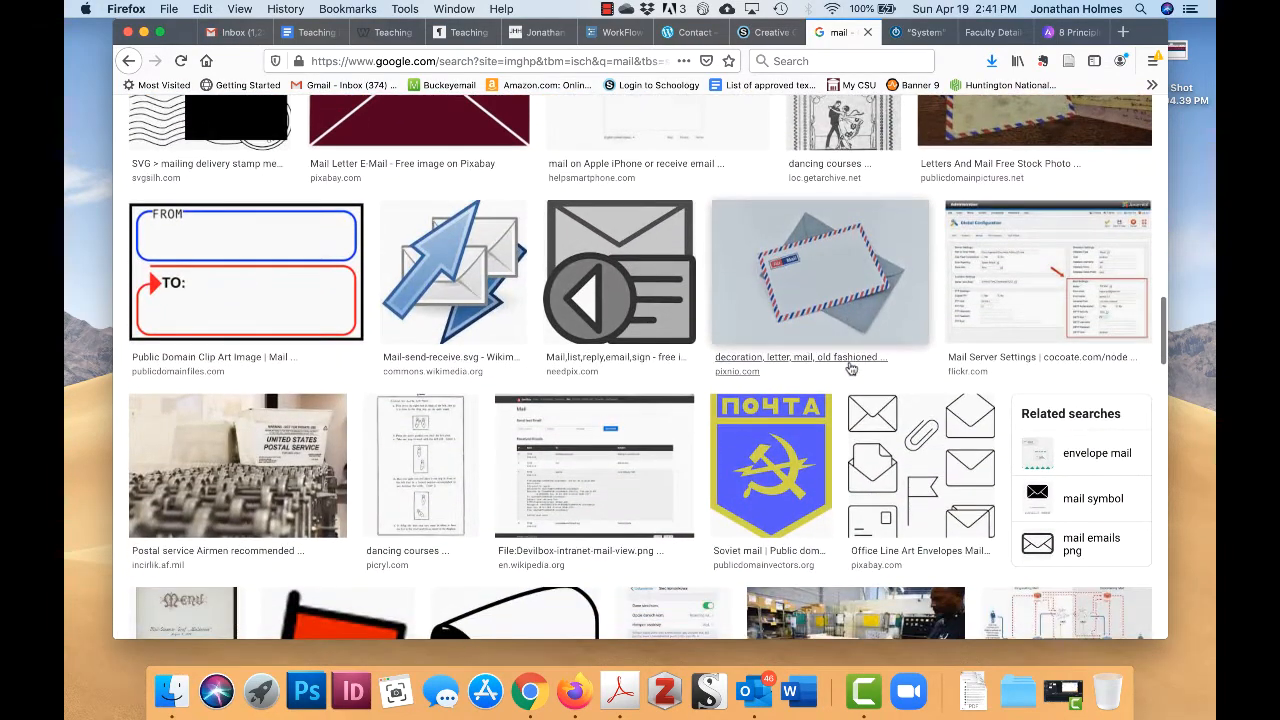
scroll(849, 367, "up", 1)
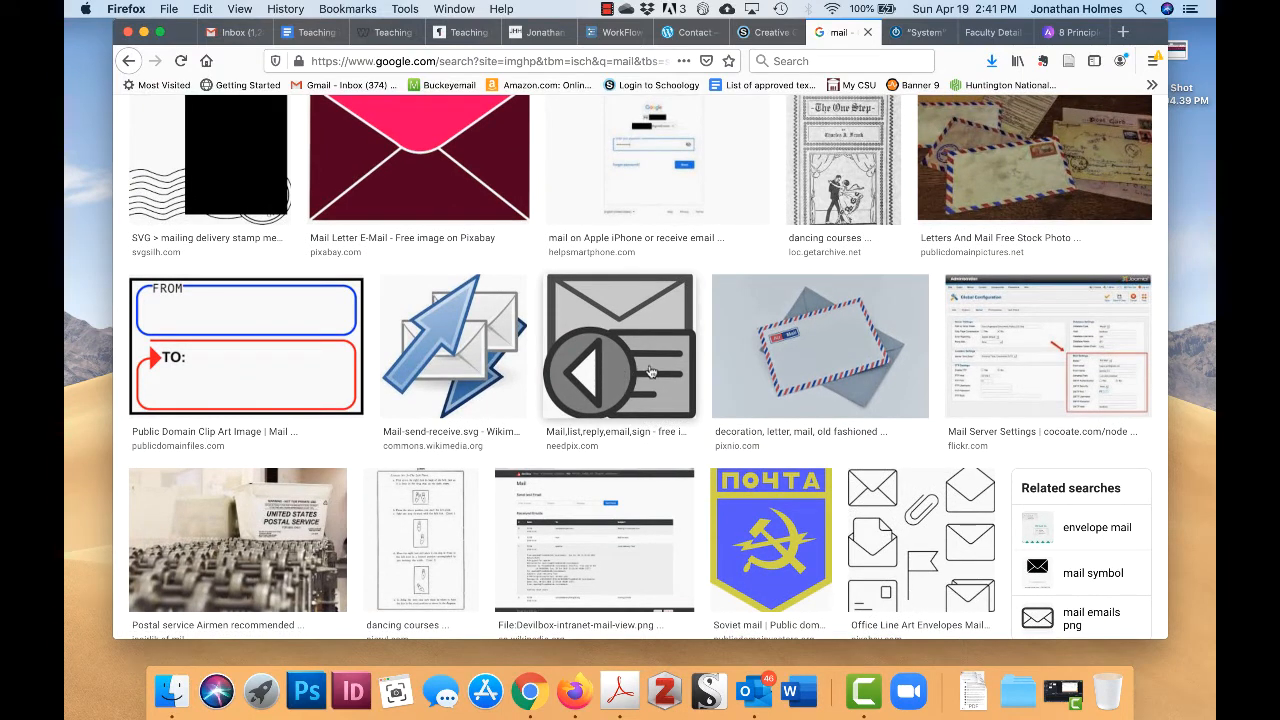
scroll(640, 368, "up", 1)
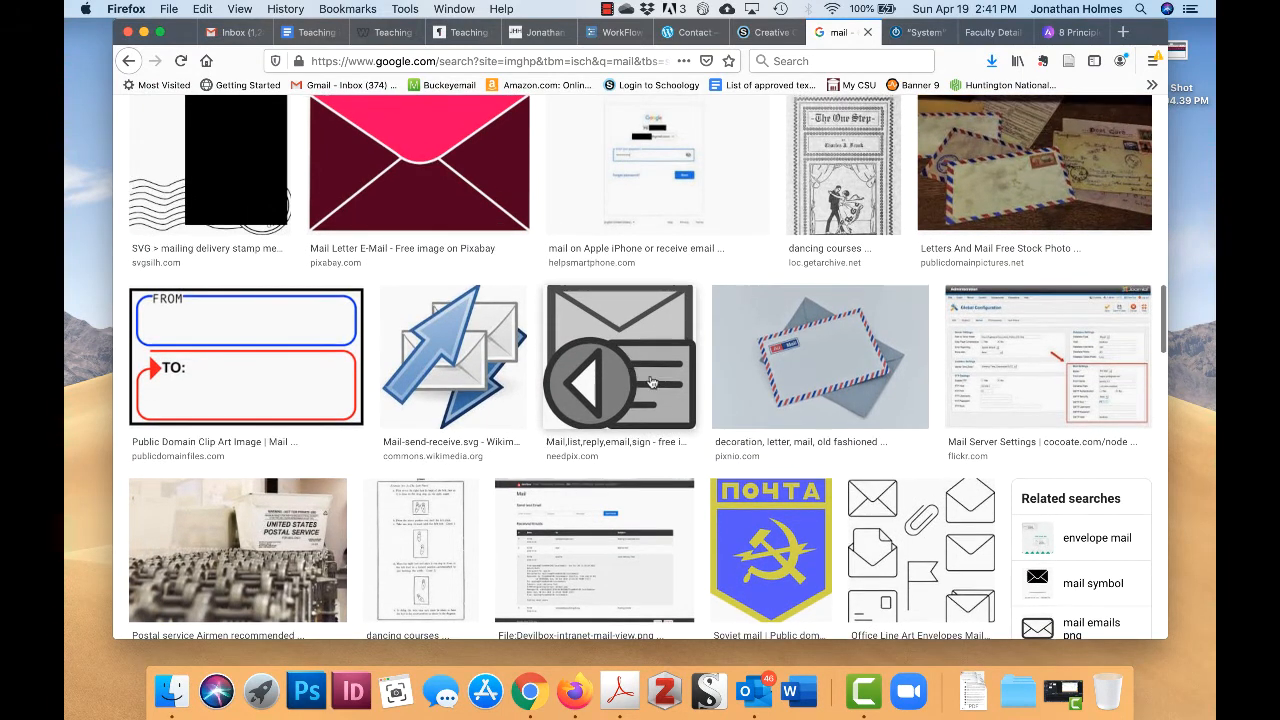
scroll(662, 378, "up", 1)
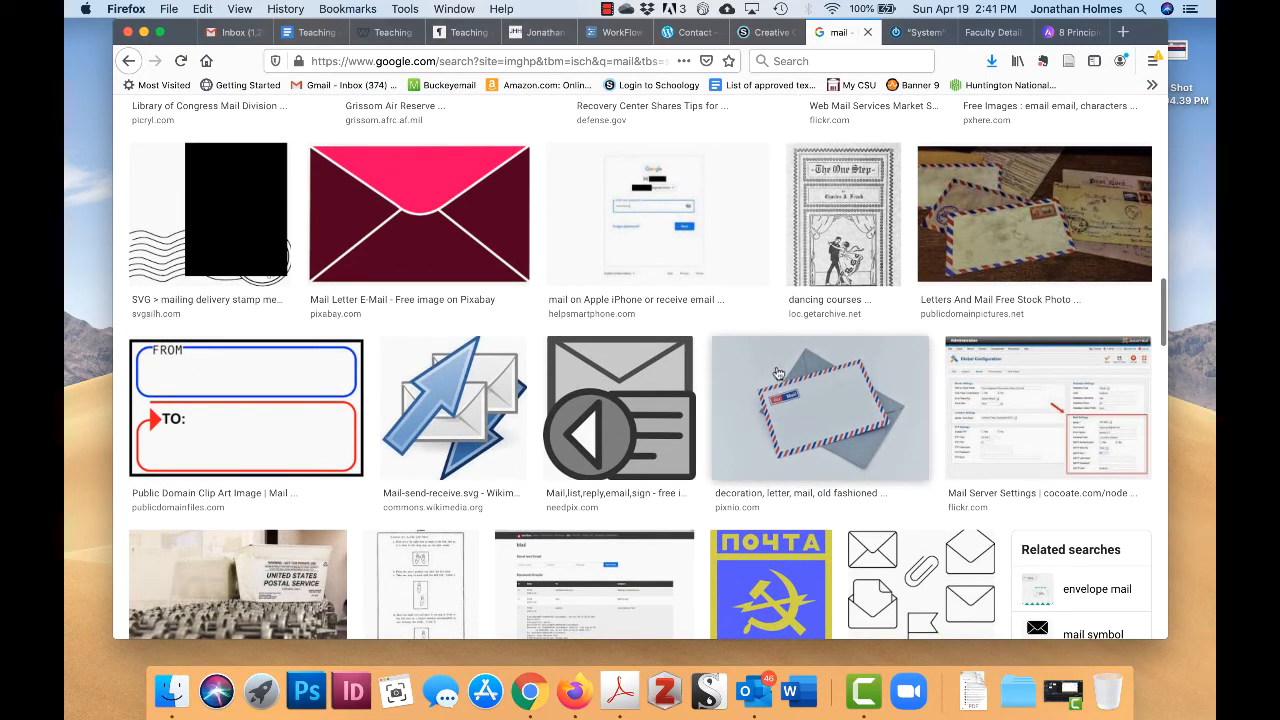
scroll(755, 410, "down", 10)
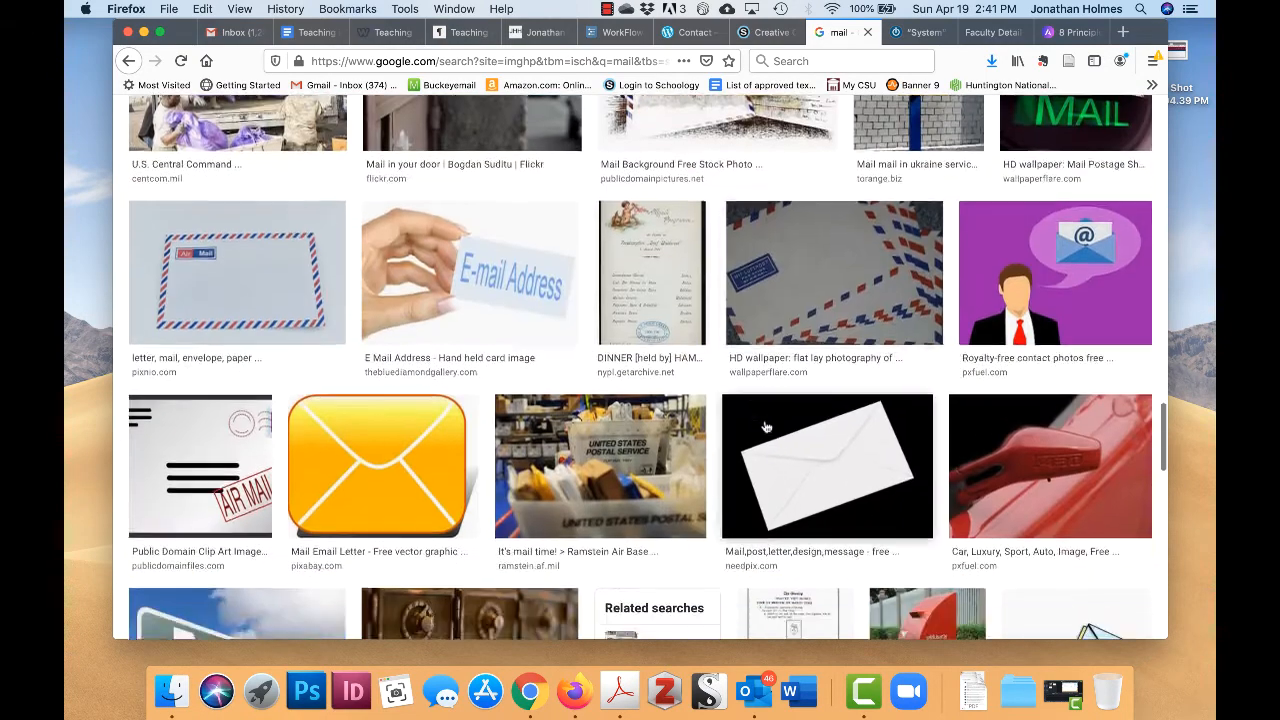
scroll(766, 428, "down", 3)
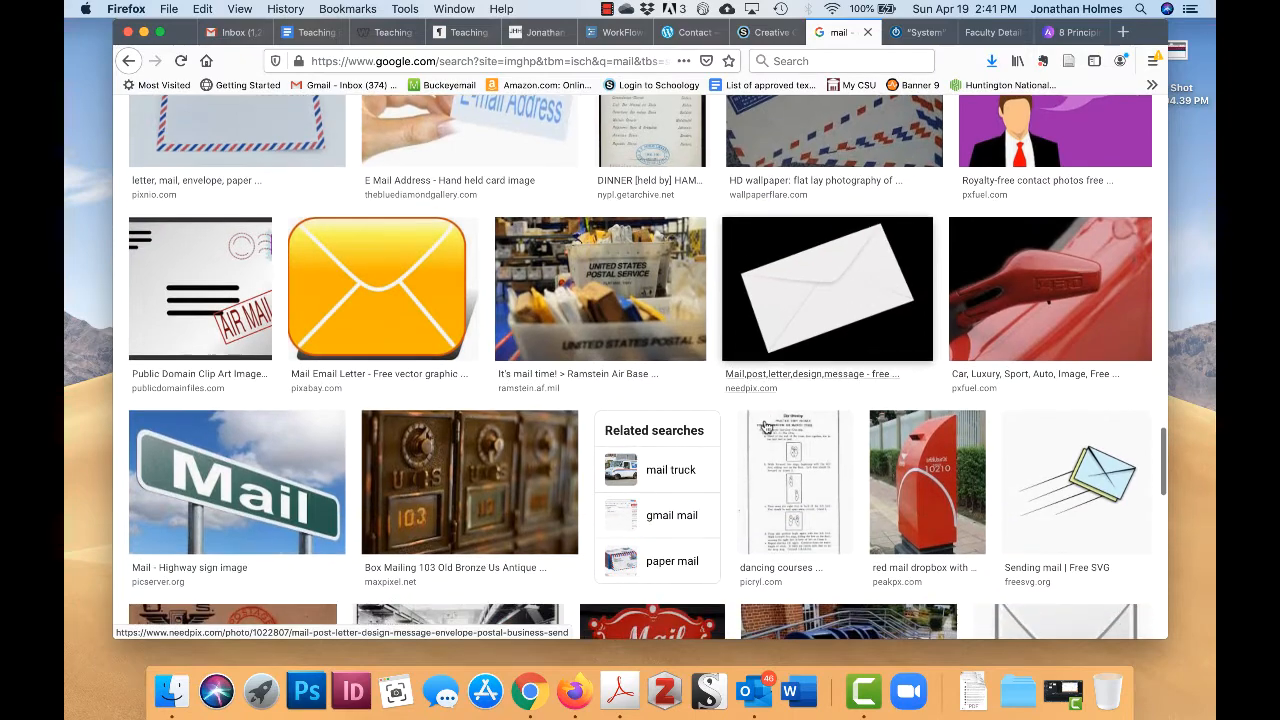
scroll(766, 428, "down", 10)
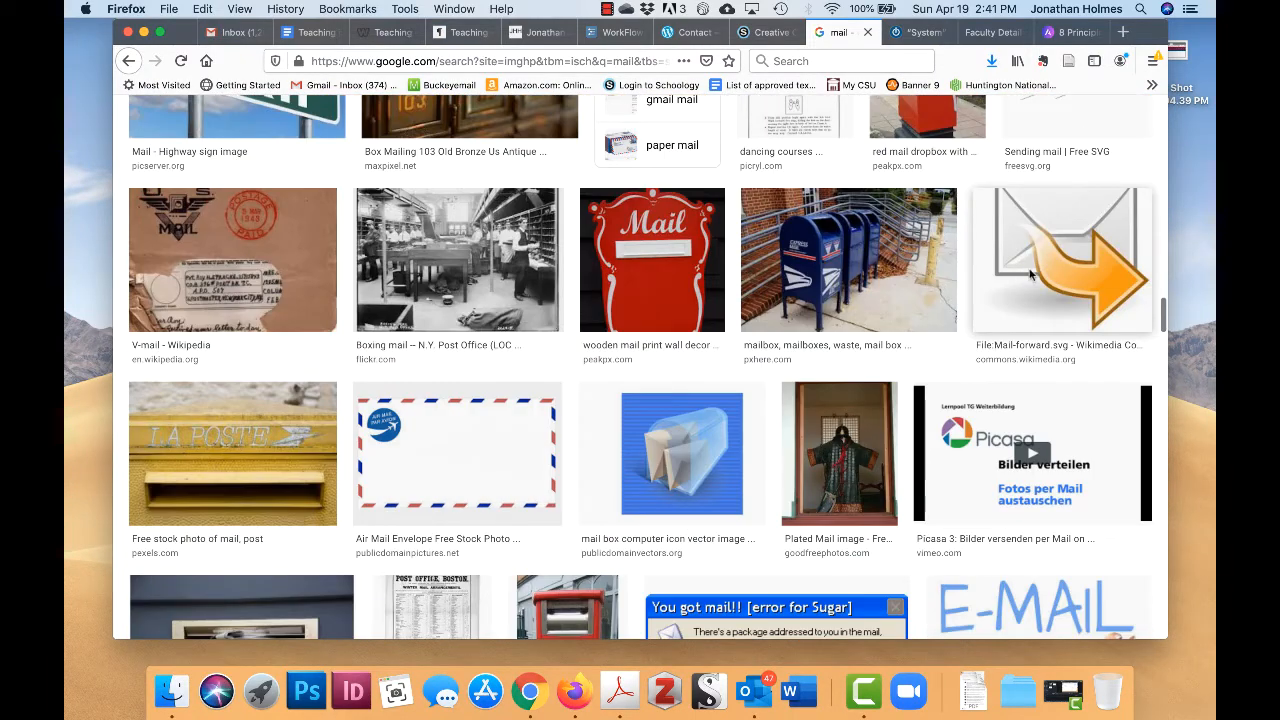
left_click(1047, 263)
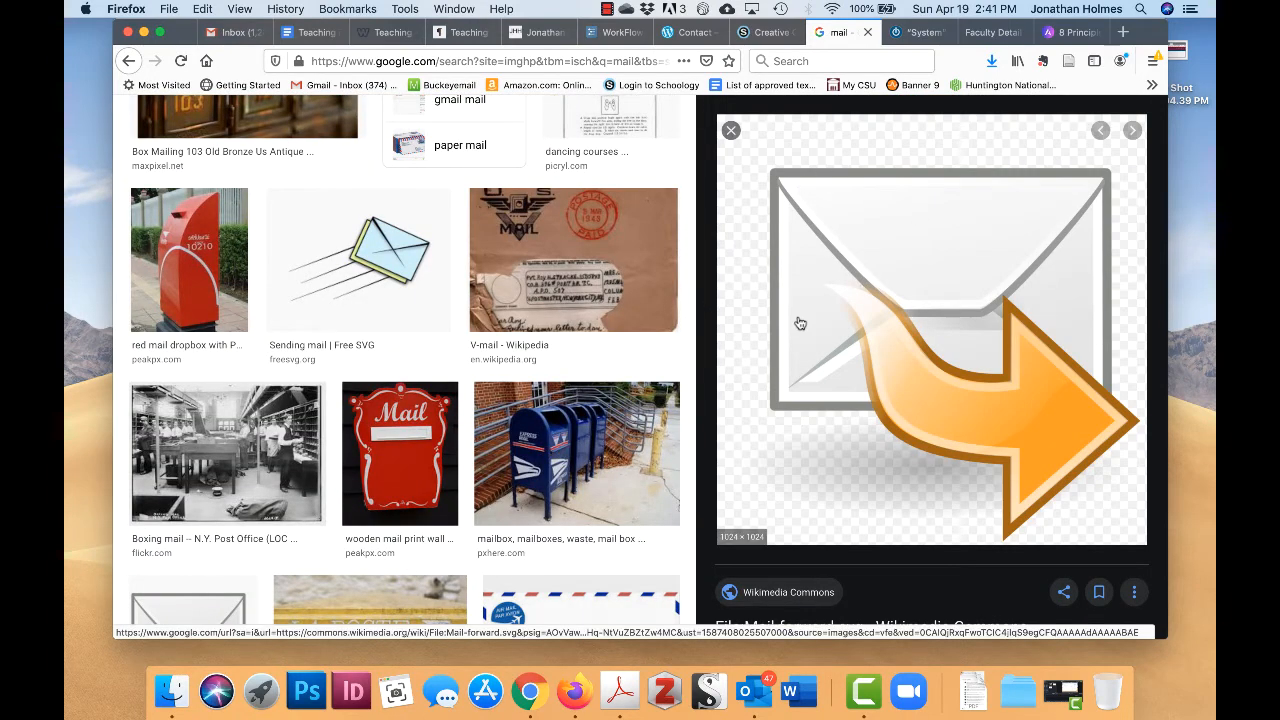
- Copy the direct file URL of Mail-forward.svg on Wikimedia Commons, then return to the Contact page
left_click(968, 319)
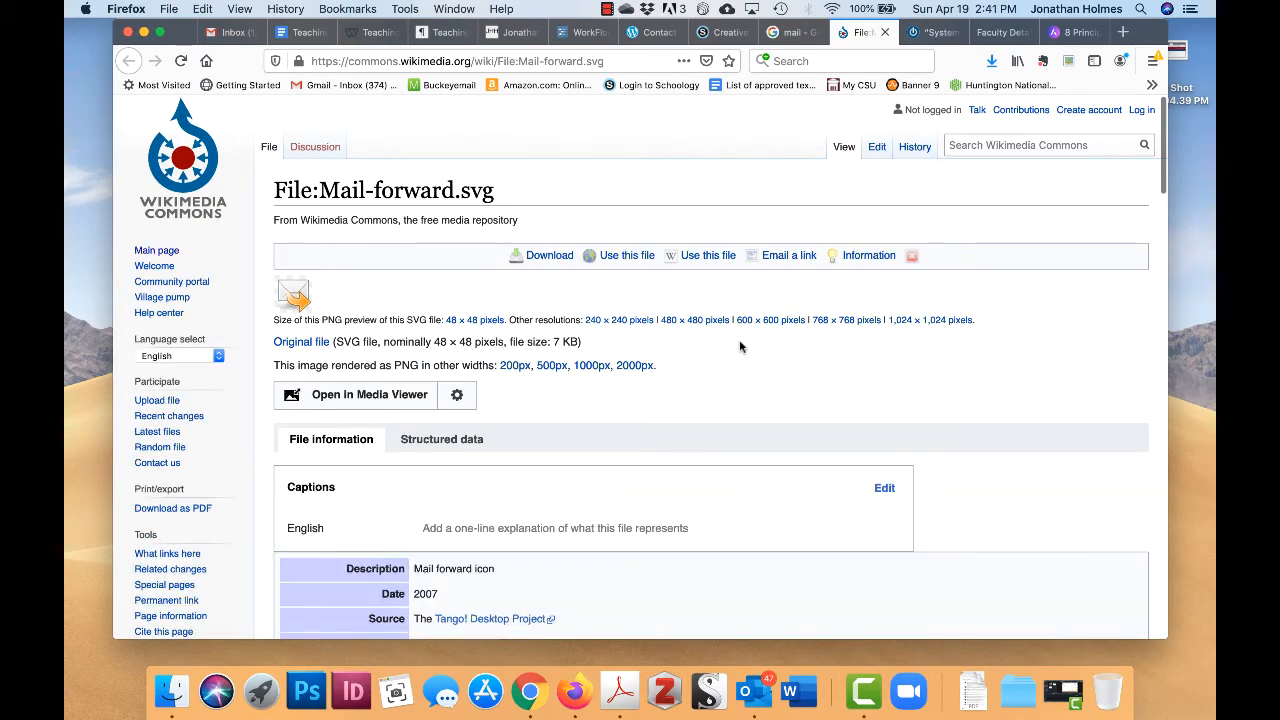
scroll(740, 346, "down", 10)
scroll(740, 346, "up", 10)
left_click(629, 256)
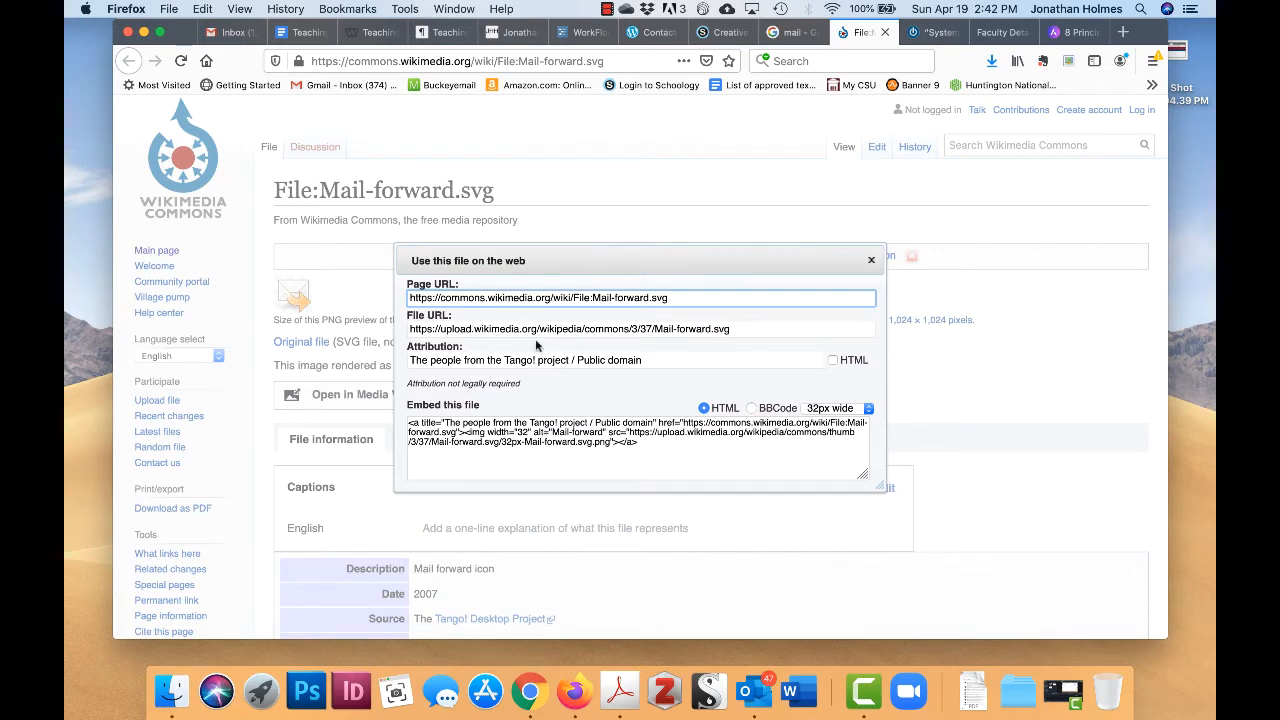
left_click(584, 333)
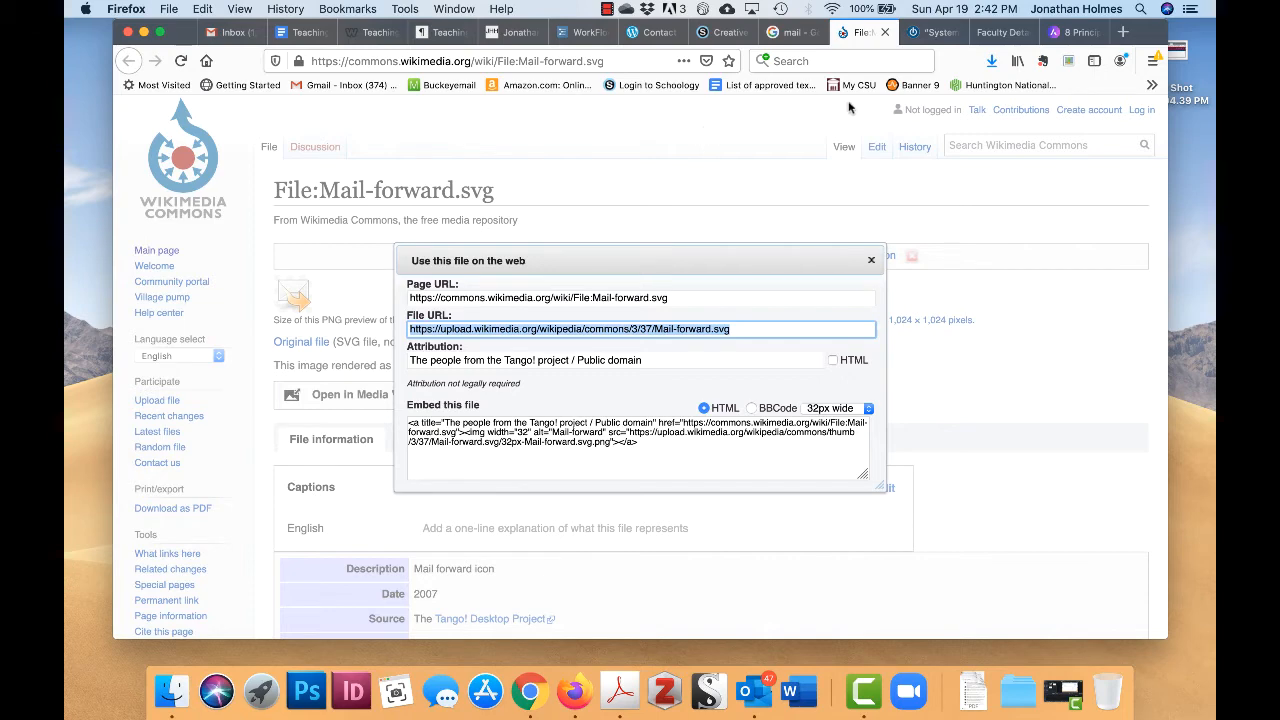
left_click(650, 32)
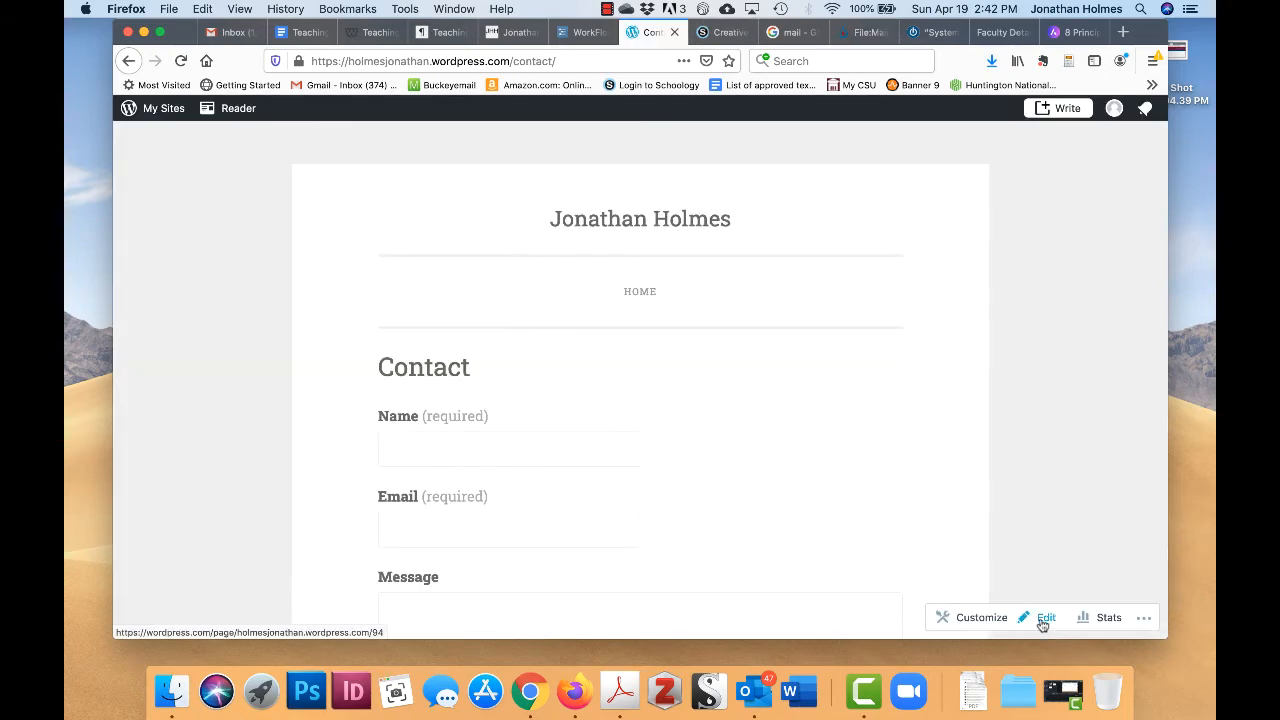
- Edit the Contact page and insert an Image block below the contact email line
left_click(1041, 620)
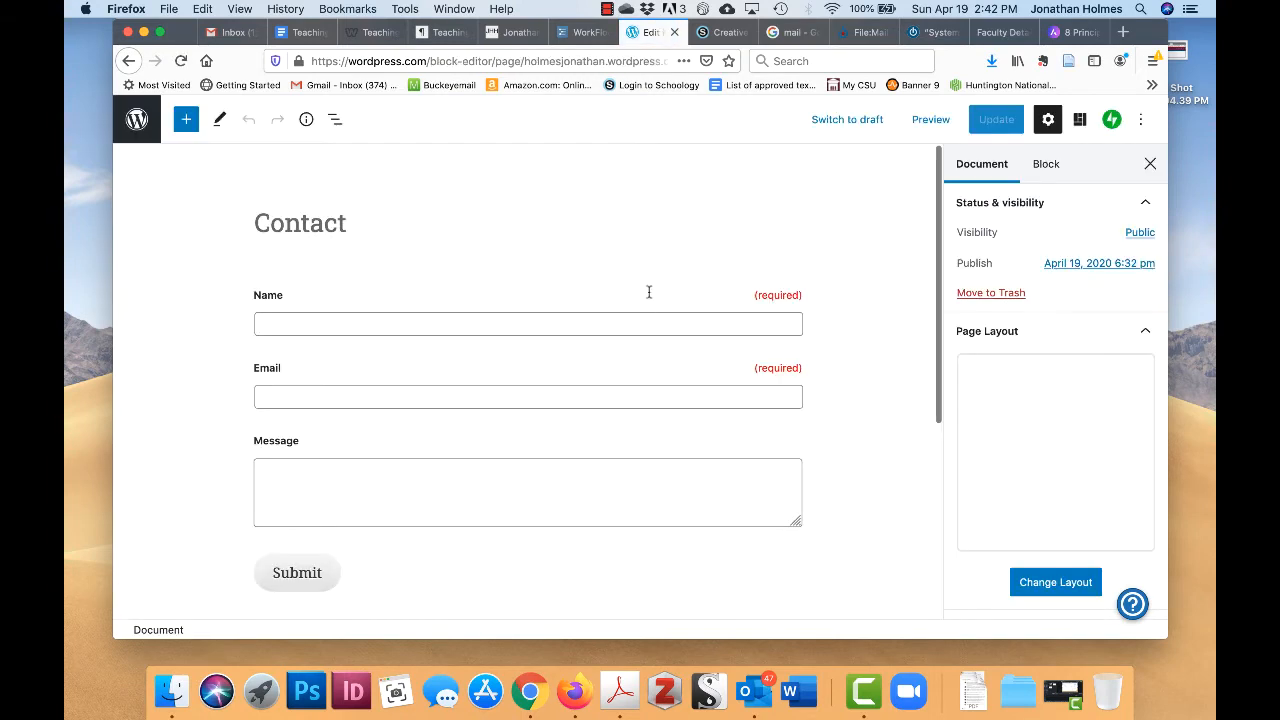
scroll(648, 297, "down", 5)
scroll(648, 294, "up", 4)
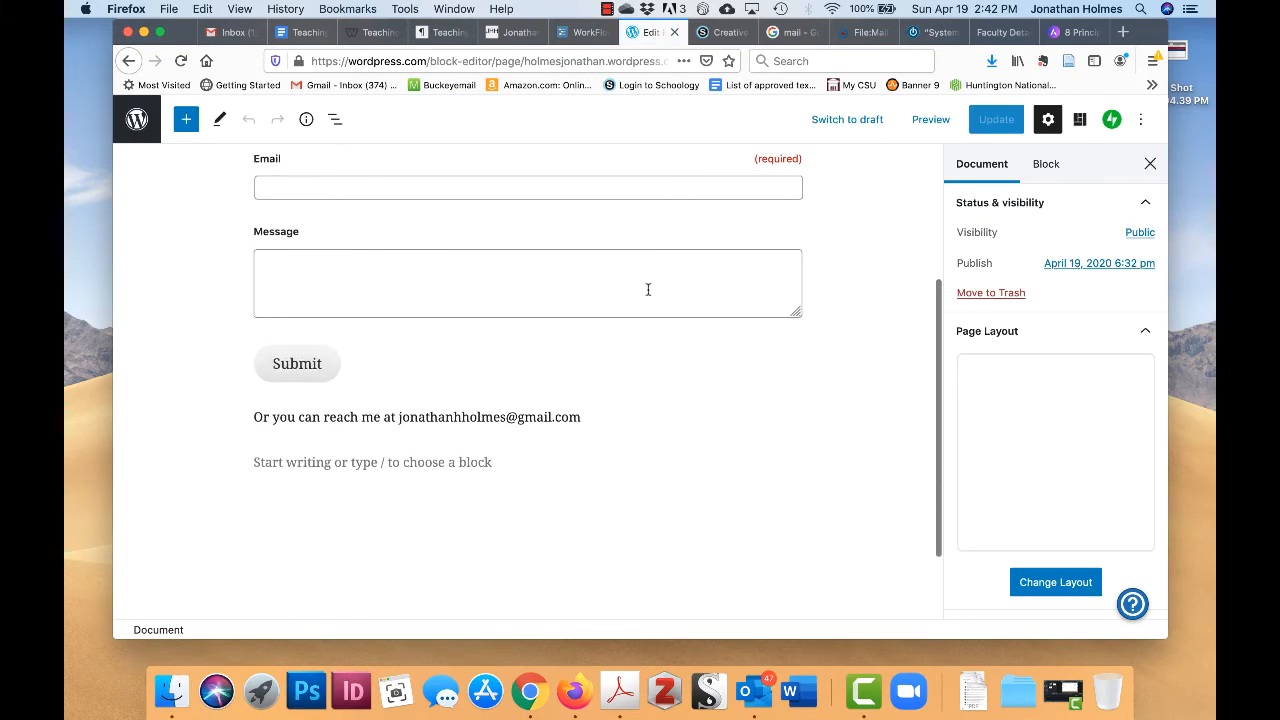
scroll(648, 289, "up", 3)
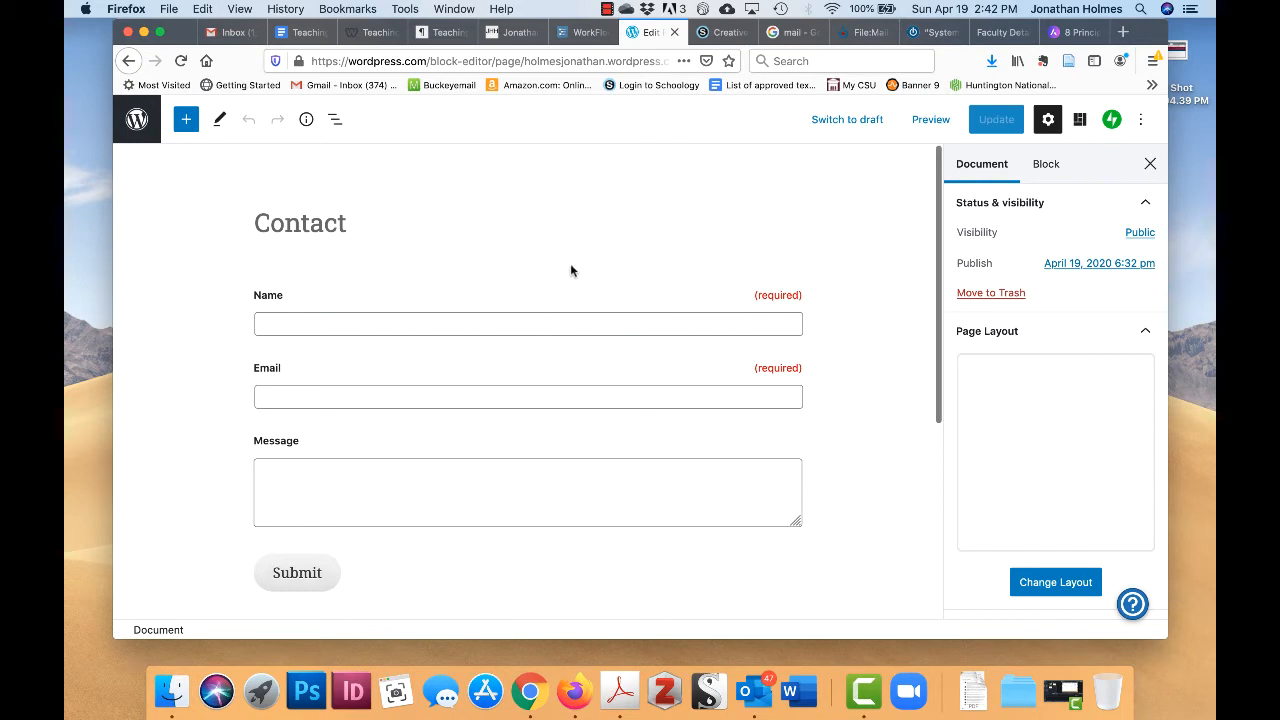
left_click(186, 121)
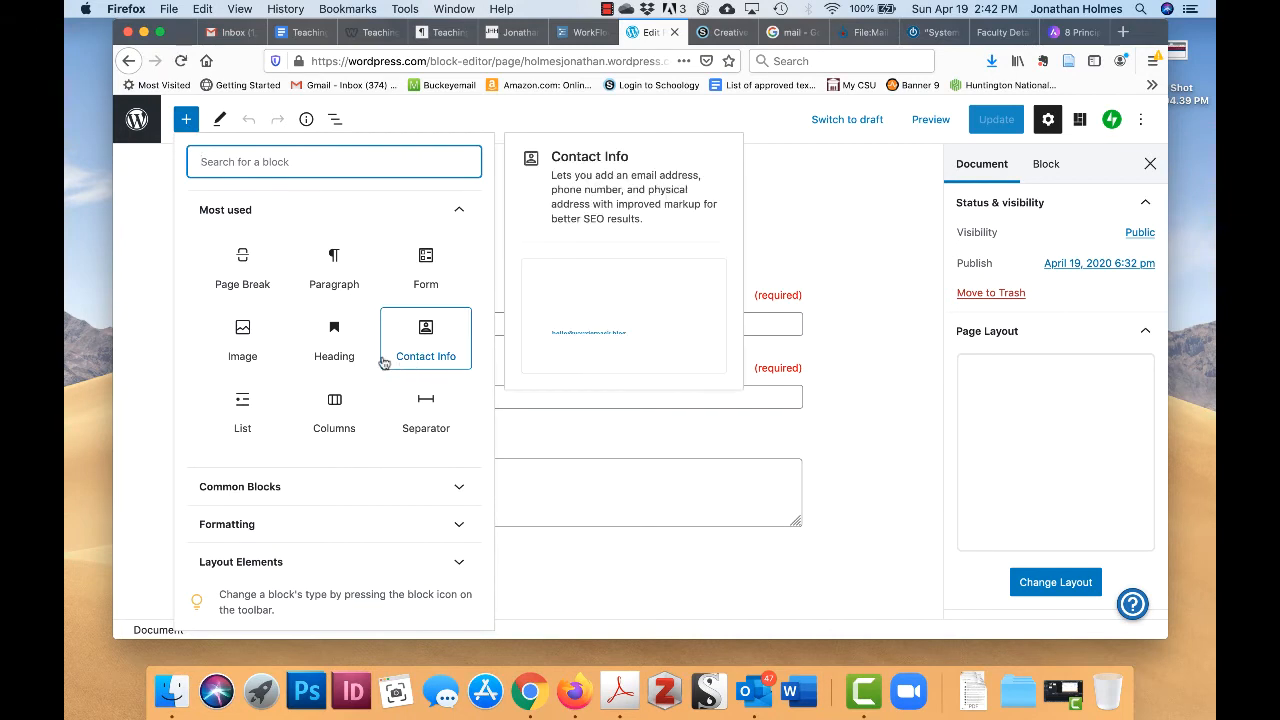
left_click(242, 340)
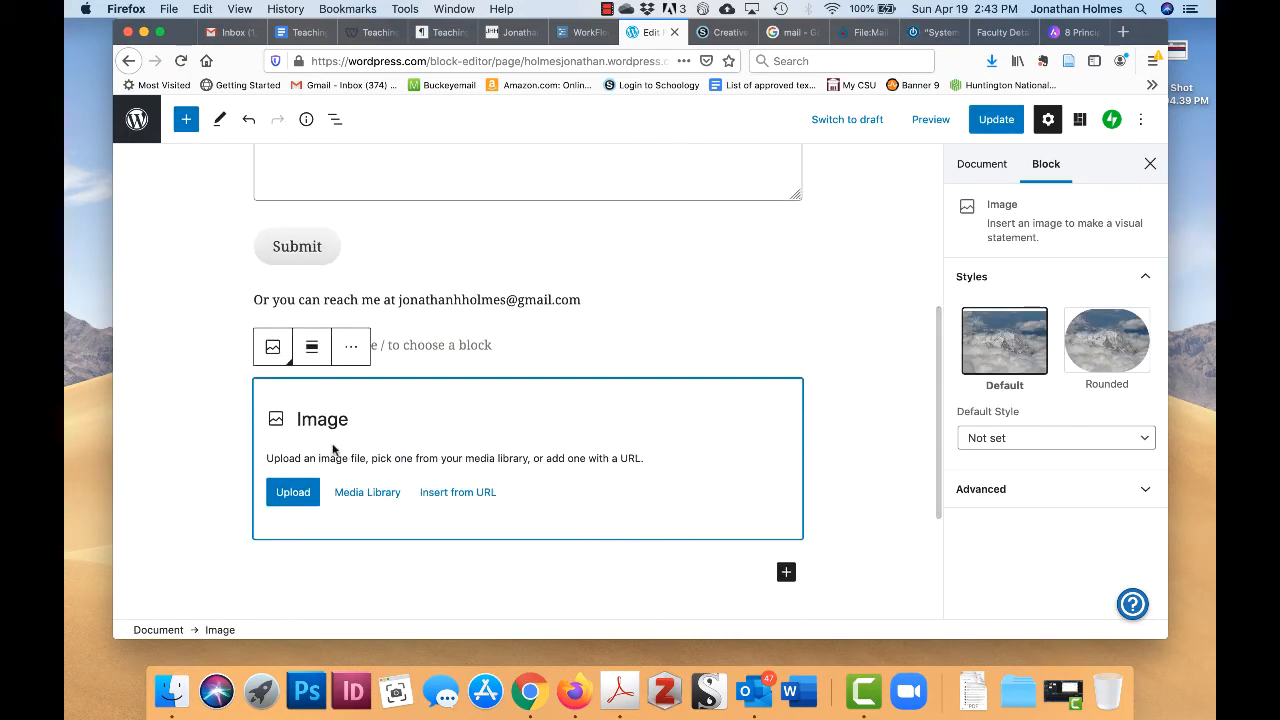
- Load the Mail-forward image into the block from its pasted URL and enlarge it
left_click(470, 497)
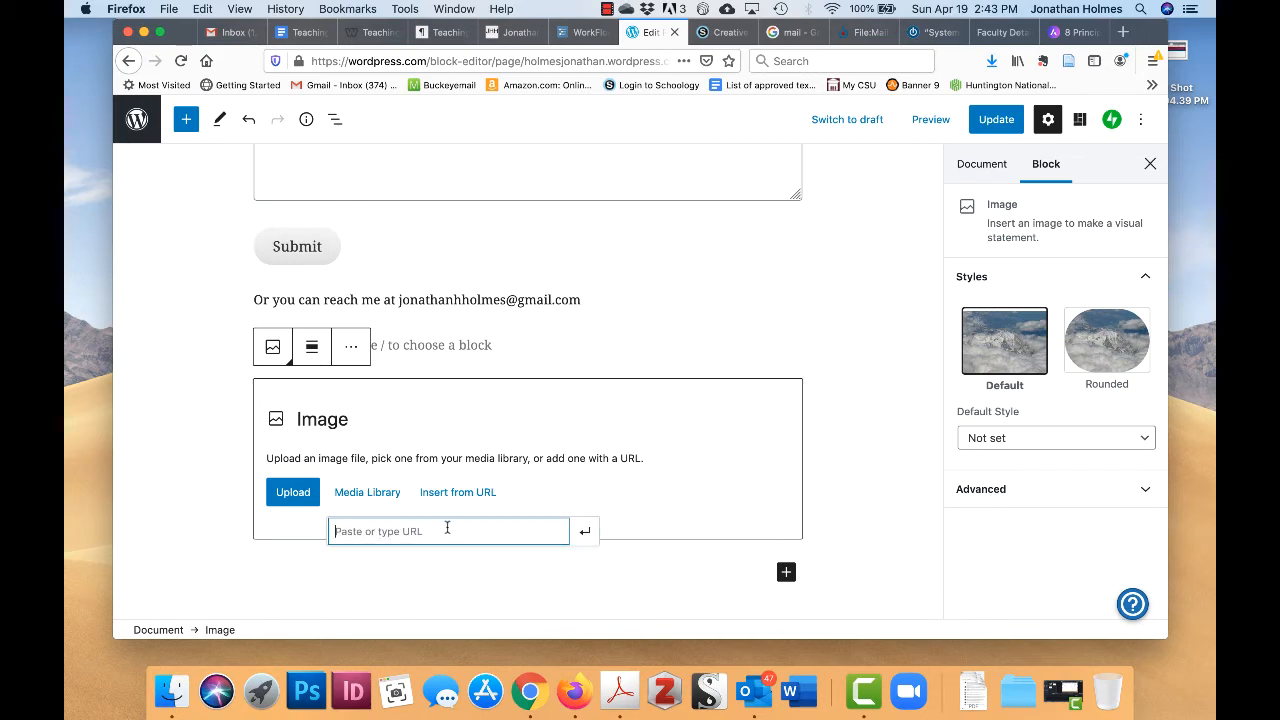
key("super+v")
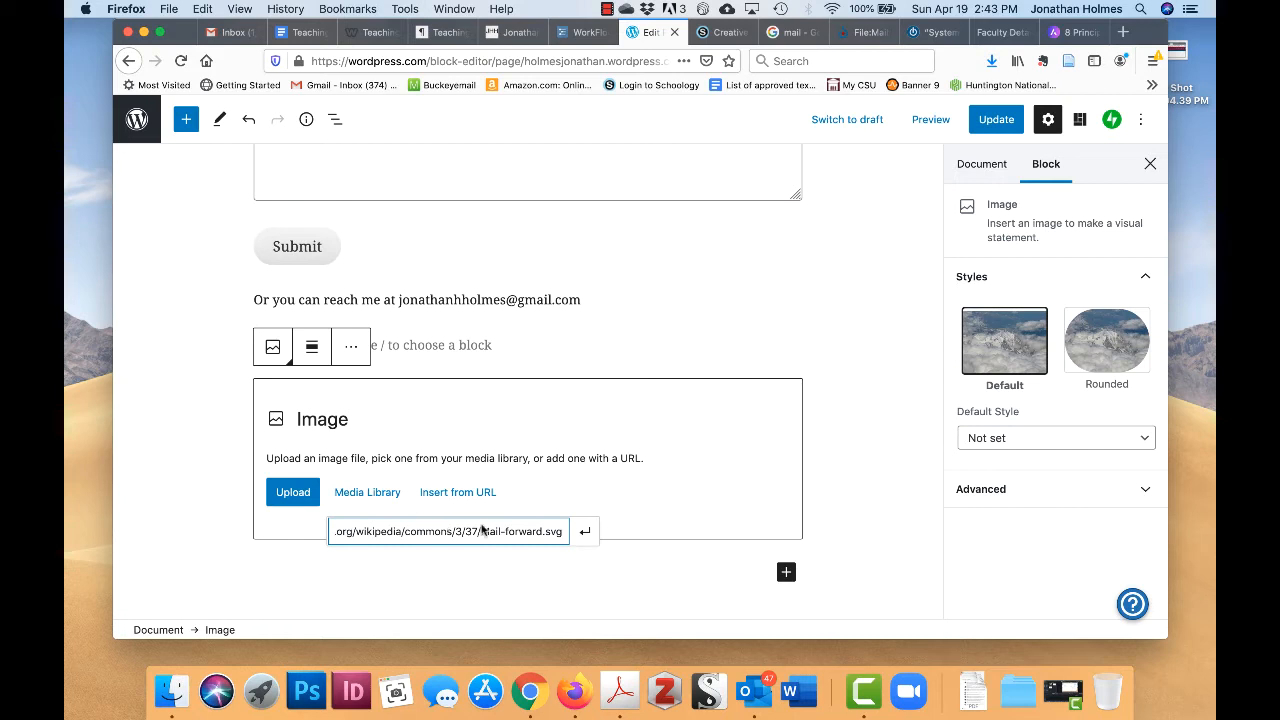
left_click(587, 535)
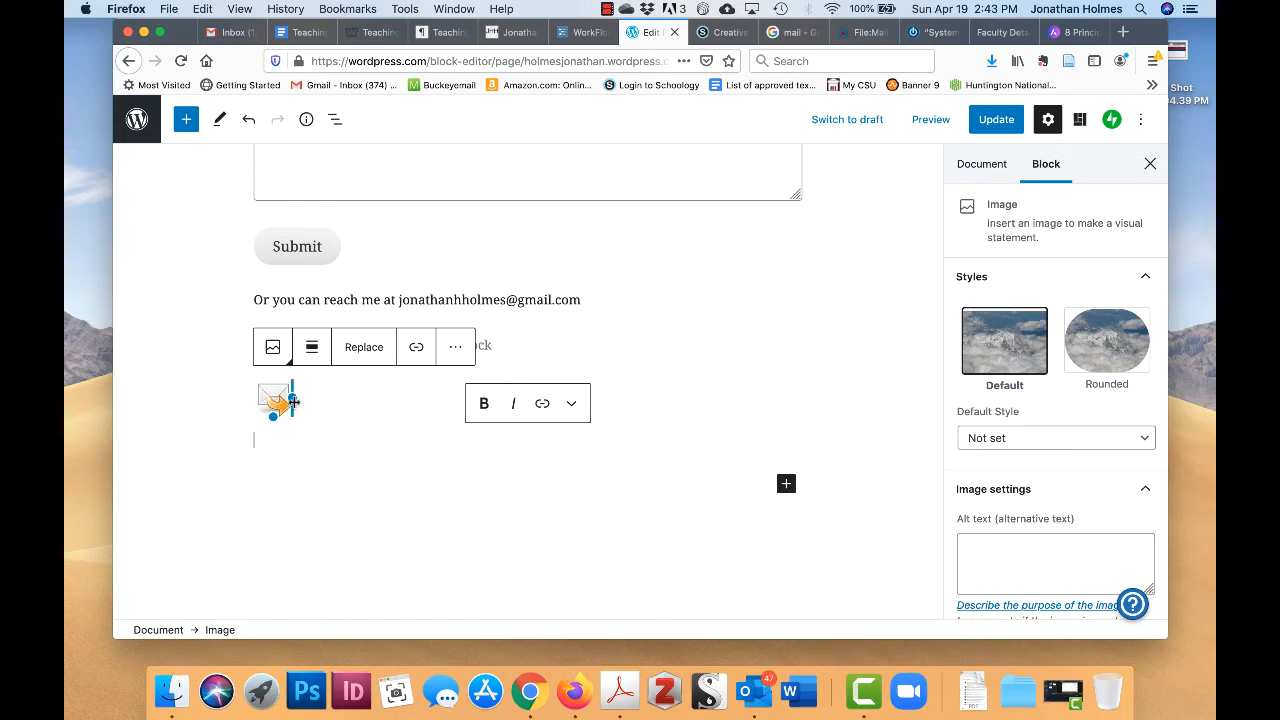
left_click_drag(293, 401, 470, 421)
- Align the image right and move the block up beside the form's Name field
scroll(715, 465, "down", 2)
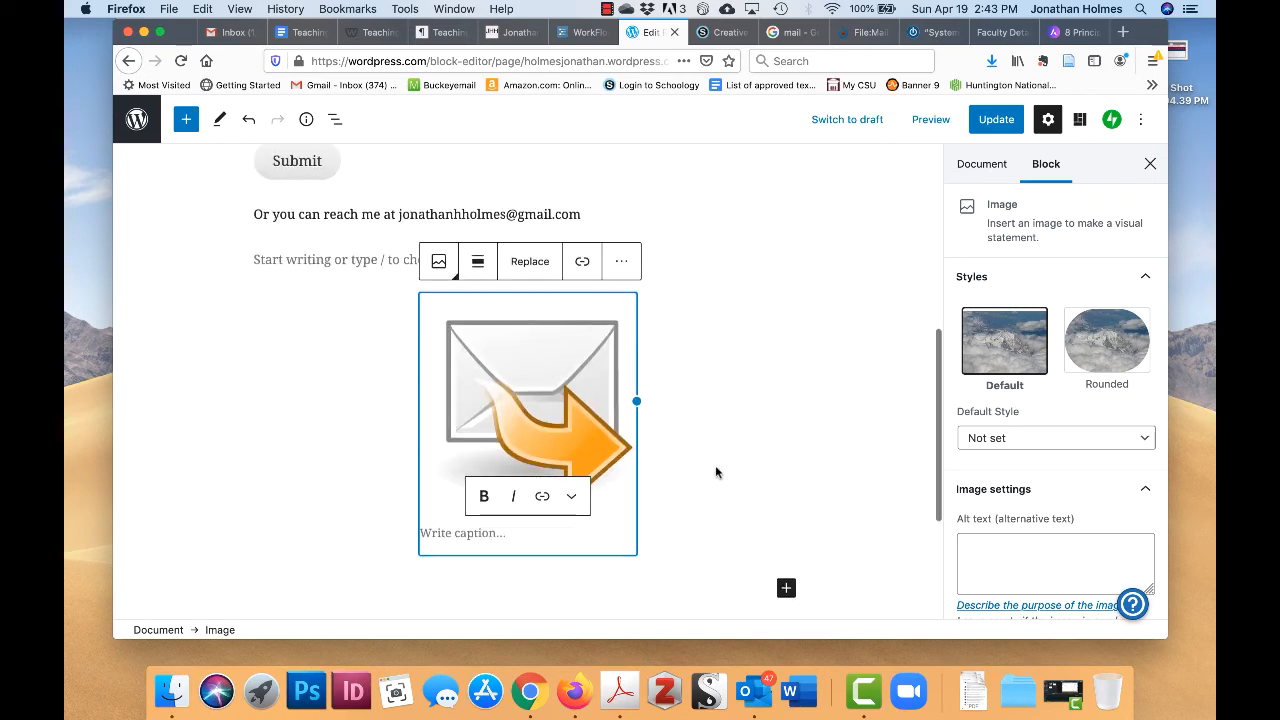
left_click(479, 262)
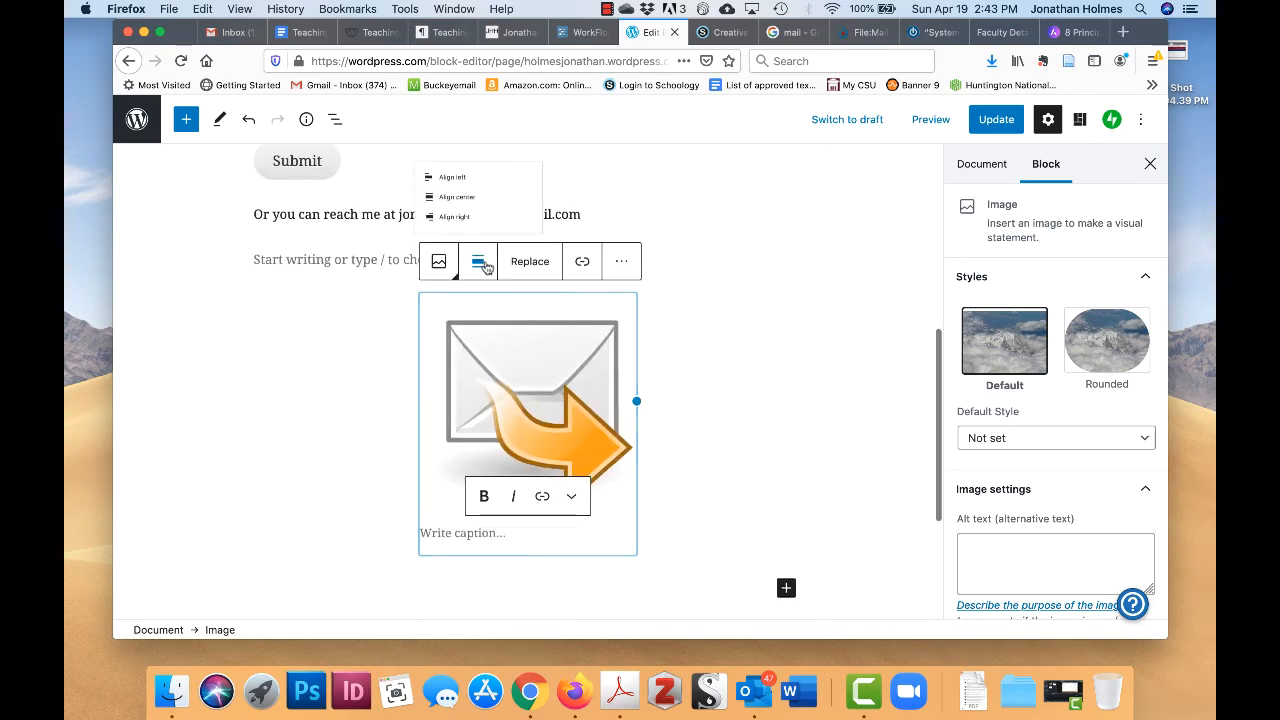
left_click(437, 216)
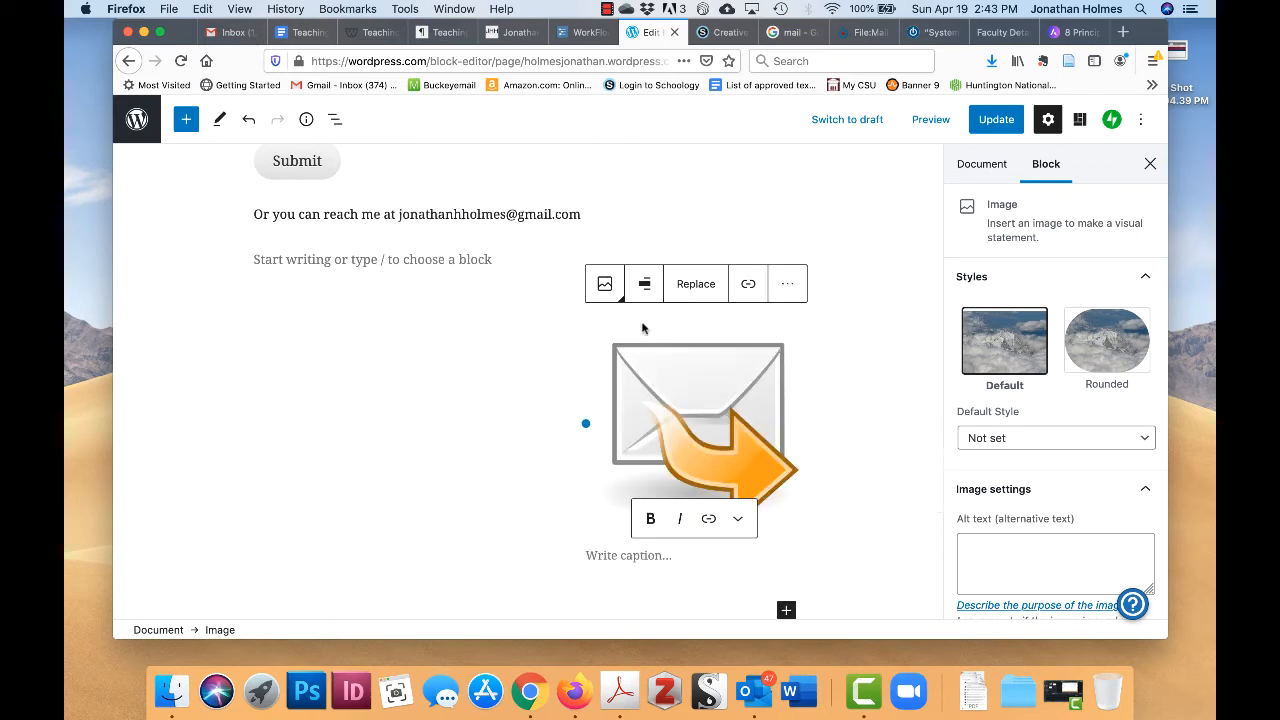
scroll(517, 394, "up", 2)
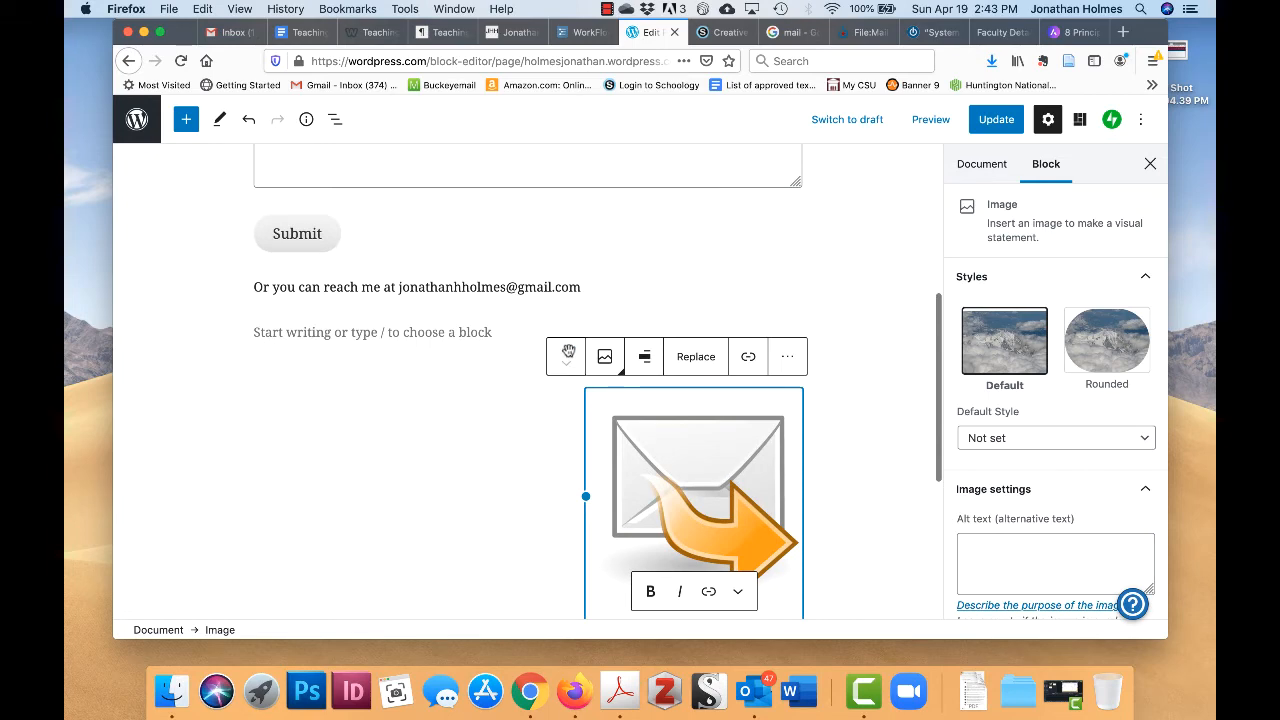
left_click(567, 351)
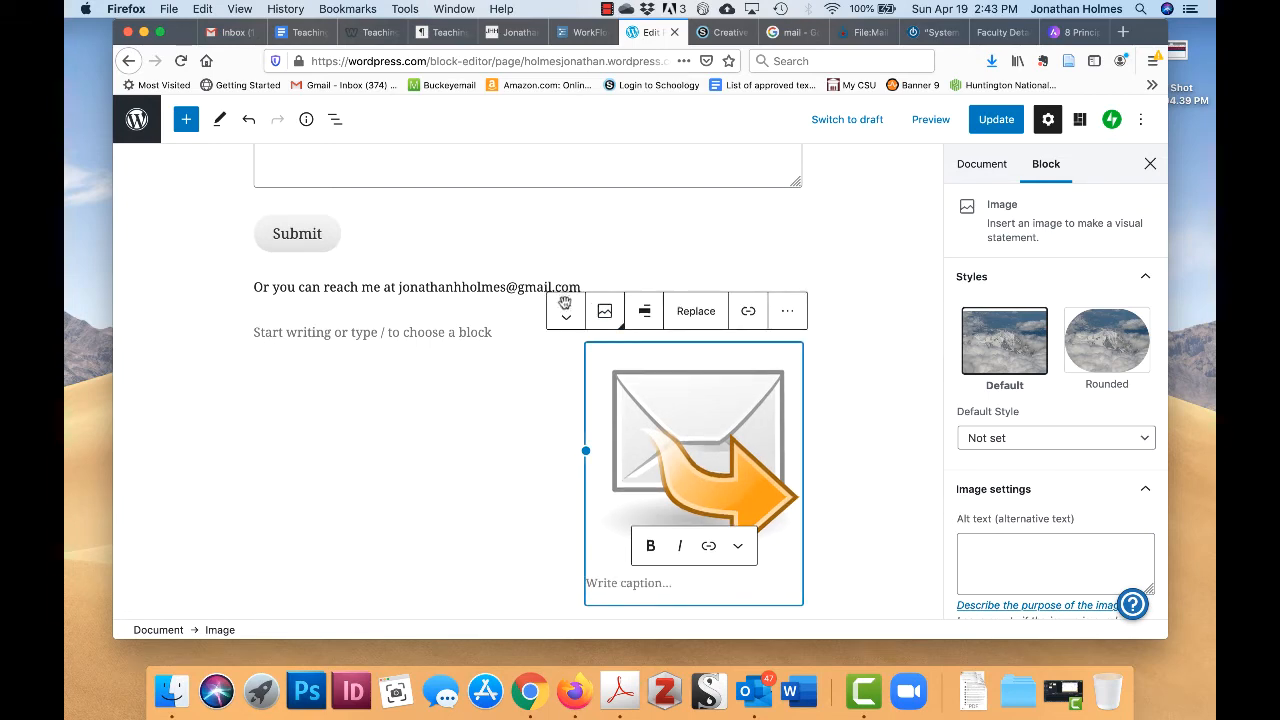
left_click(566, 305)
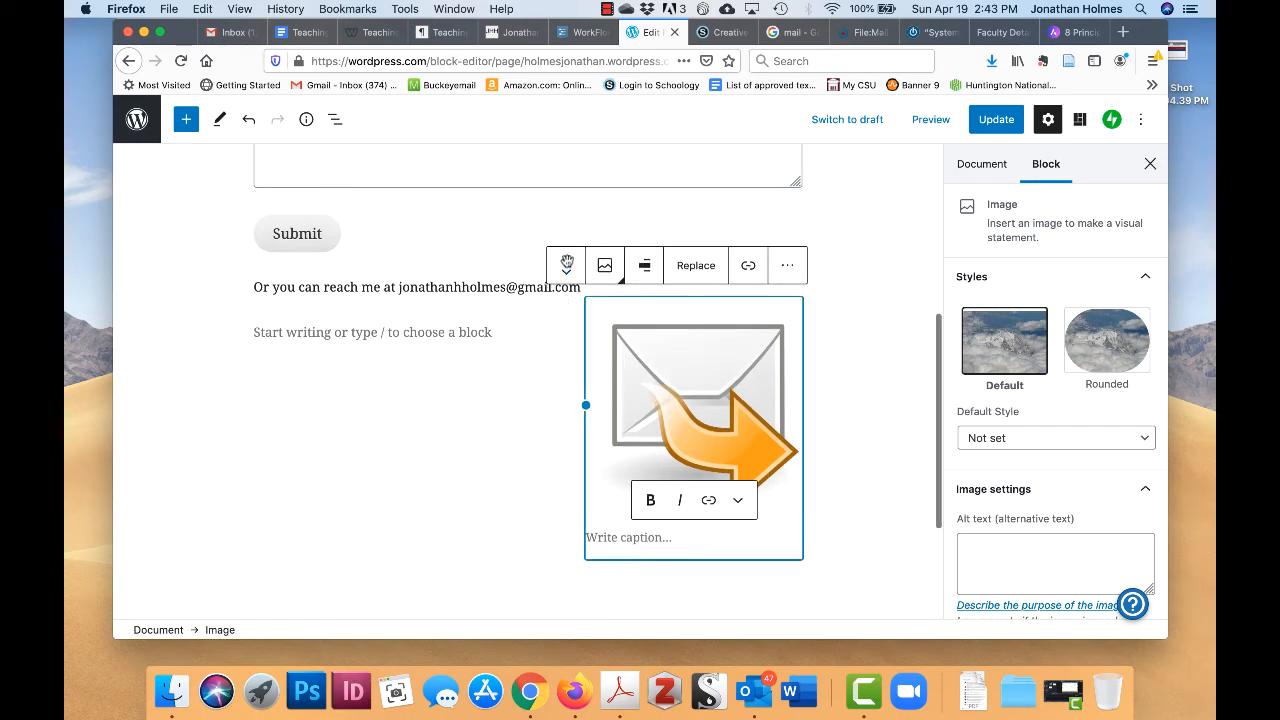
left_click(566, 265)
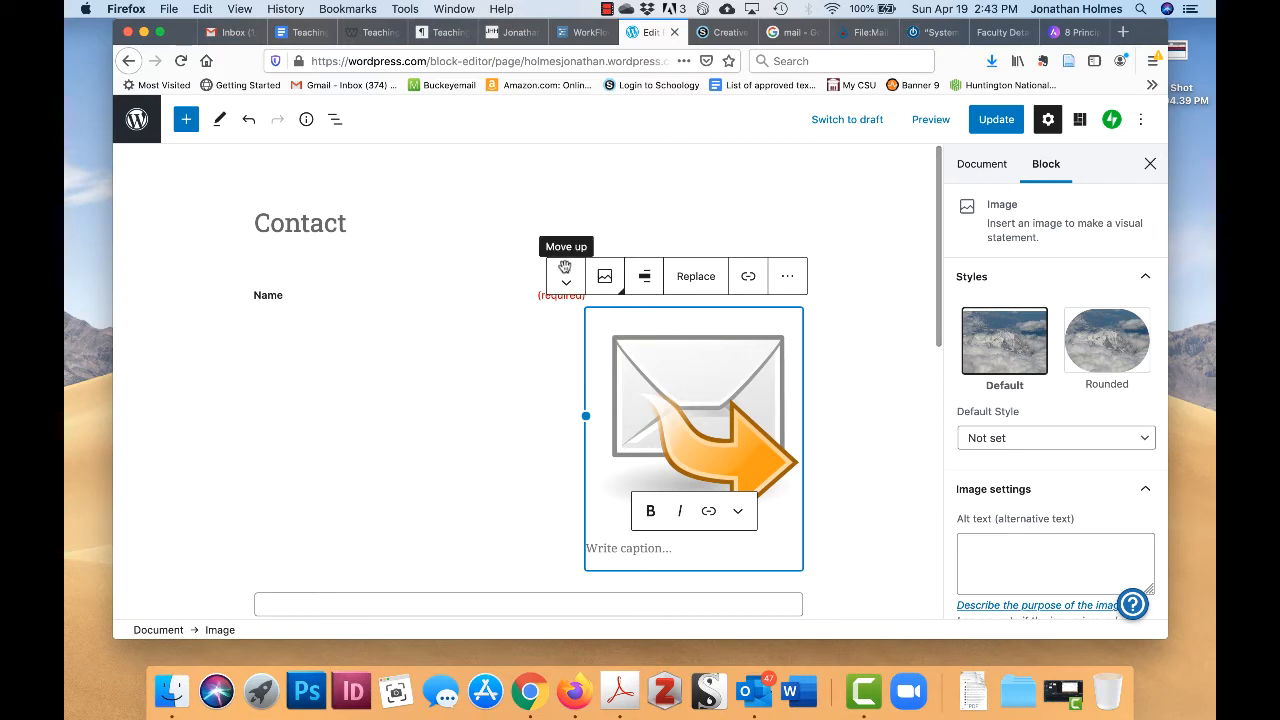
- Preview the Contact page with the envelope beside the form, then close the preview
left_click(930, 120)
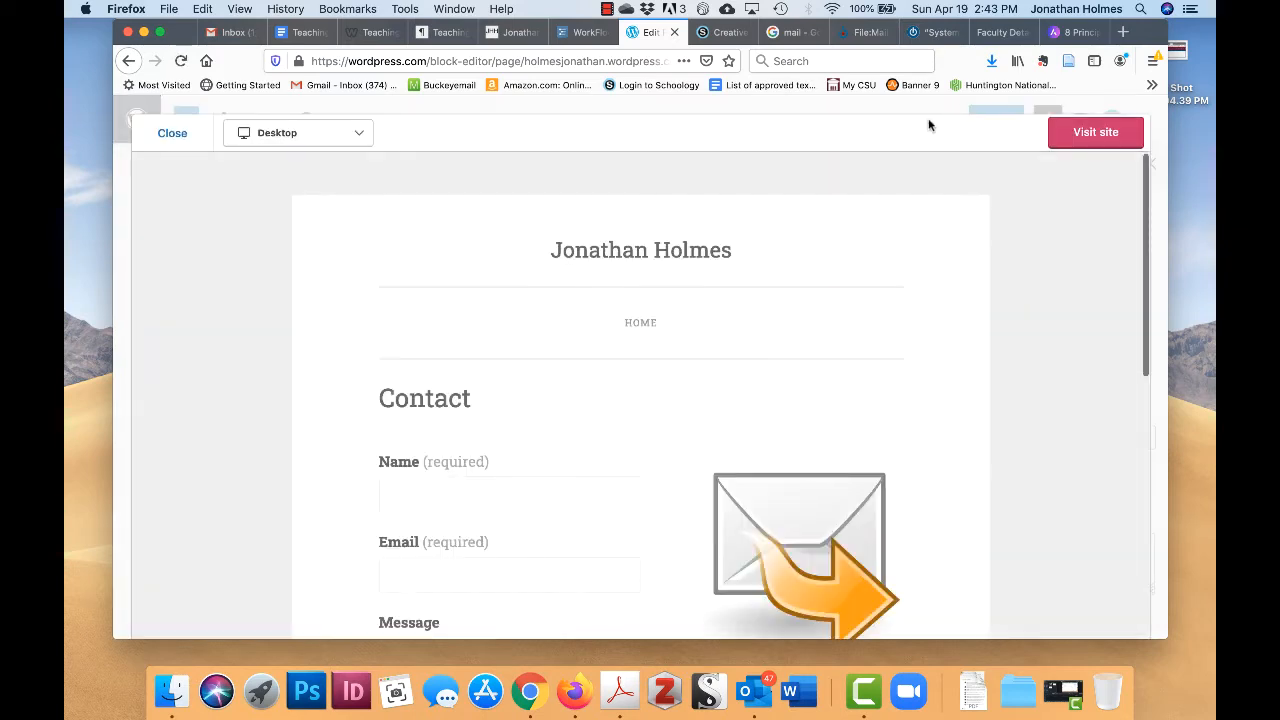
scroll(833, 296, "down", 10)
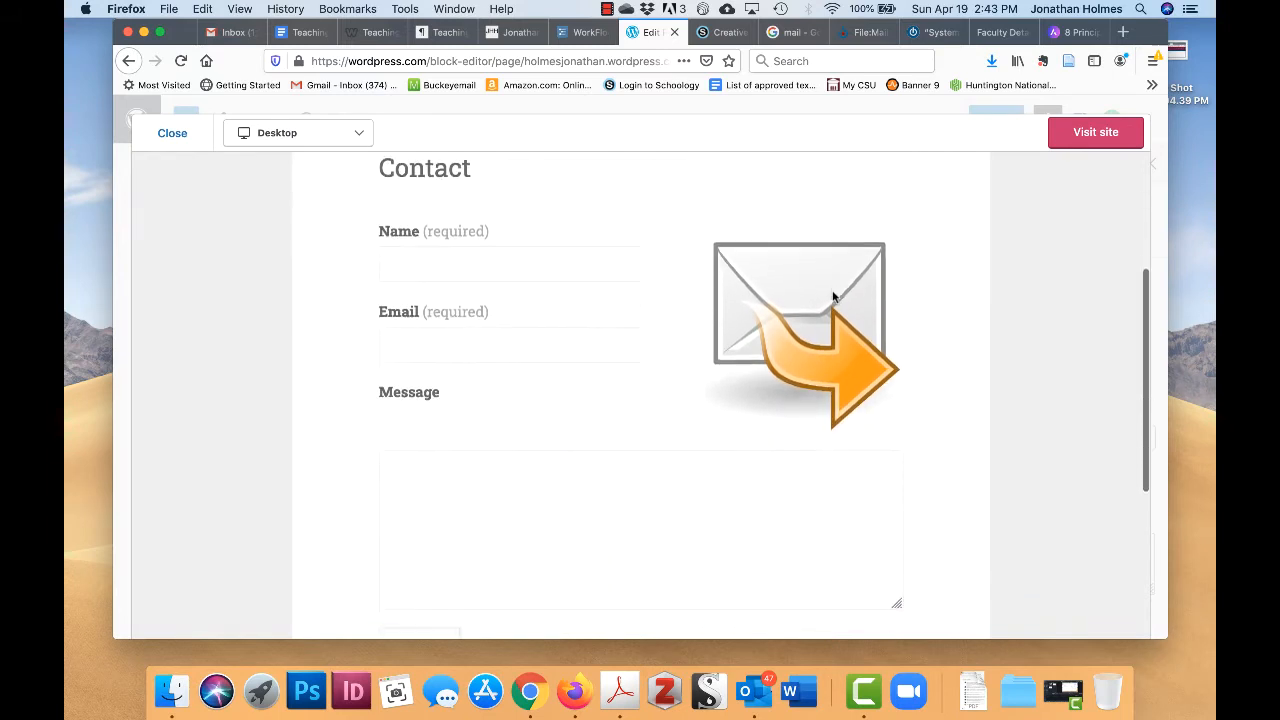
scroll(832, 292, "up", 10)
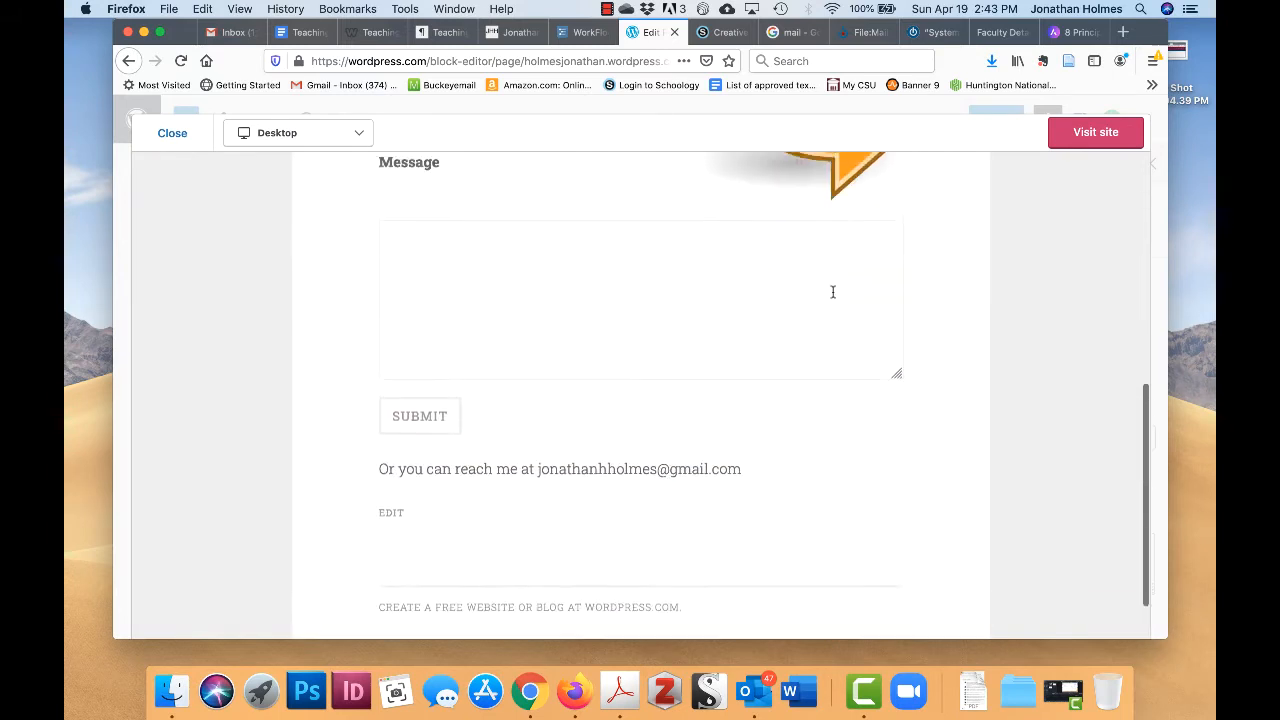
scroll(832, 297, "up", 3)
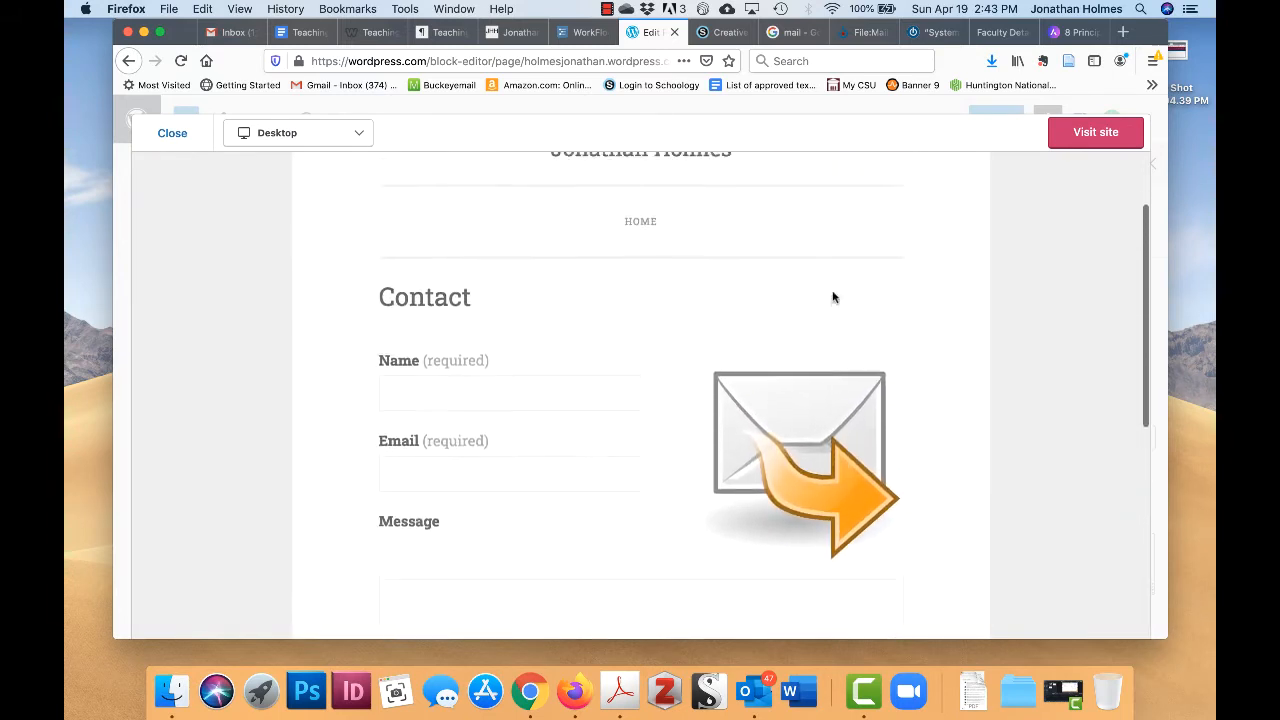
scroll(834, 294, "down", 2)
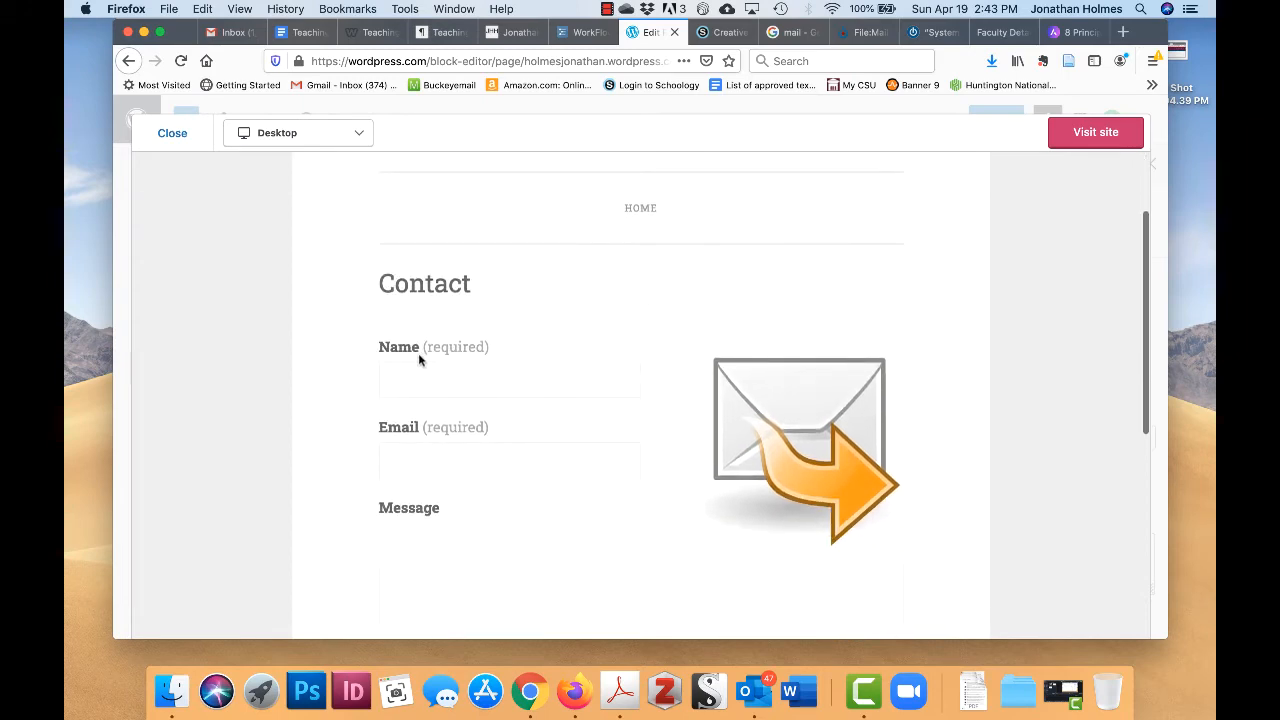
left_click(478, 457)
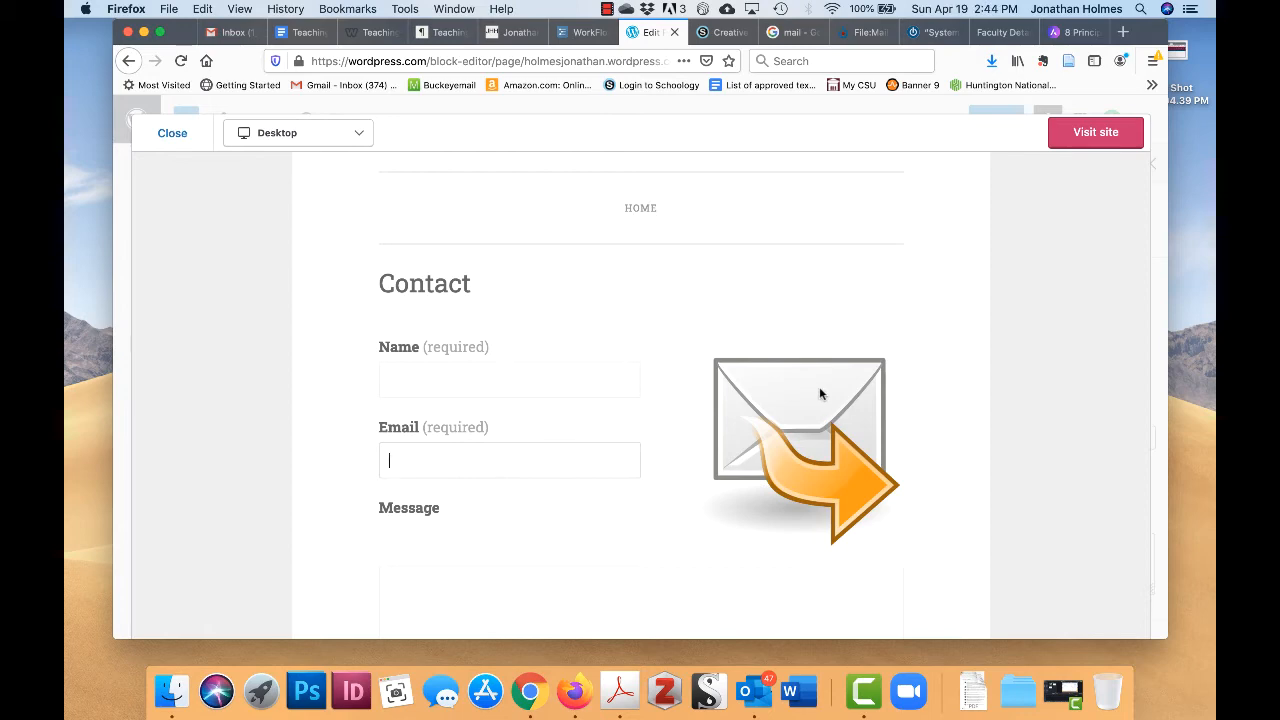
scroll(791, 414, "down", 2)
scroll(791, 414, "up", 5)
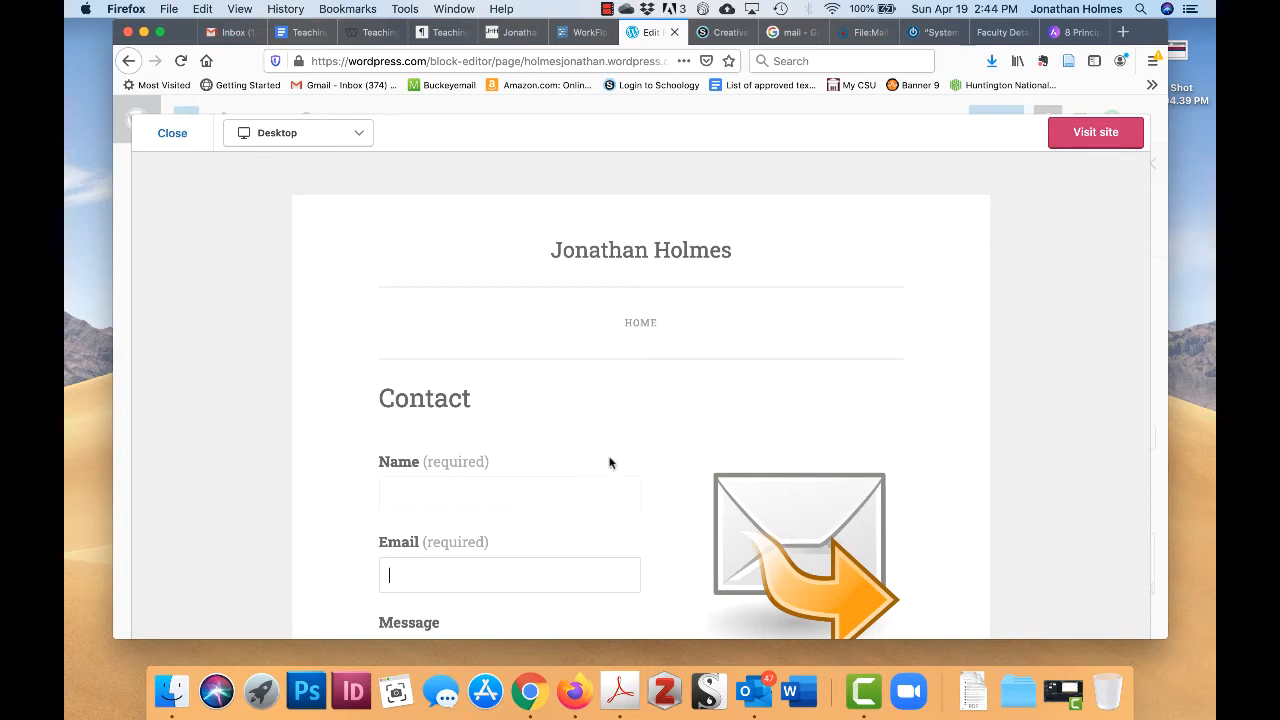
scroll(610, 458, "down", 5)
scroll(712, 520, "up", 5)
scroll(643, 405, "down", 10)
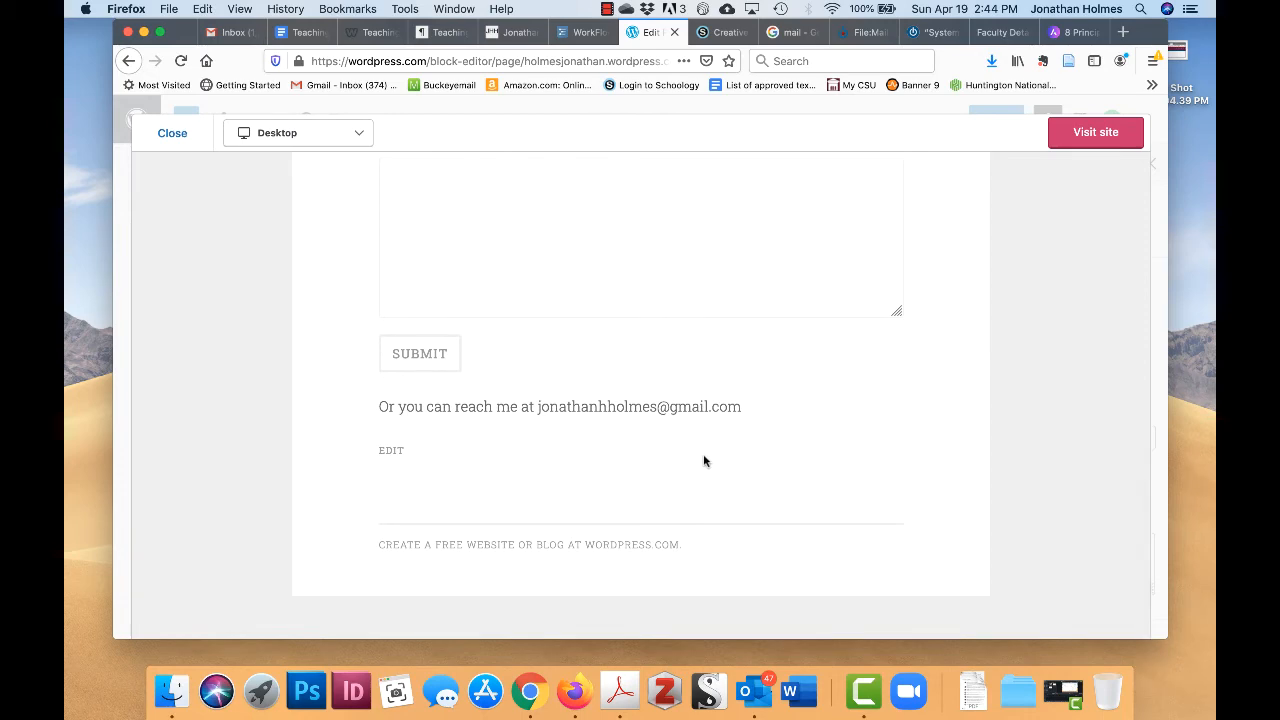
scroll(692, 444, "up", 1)
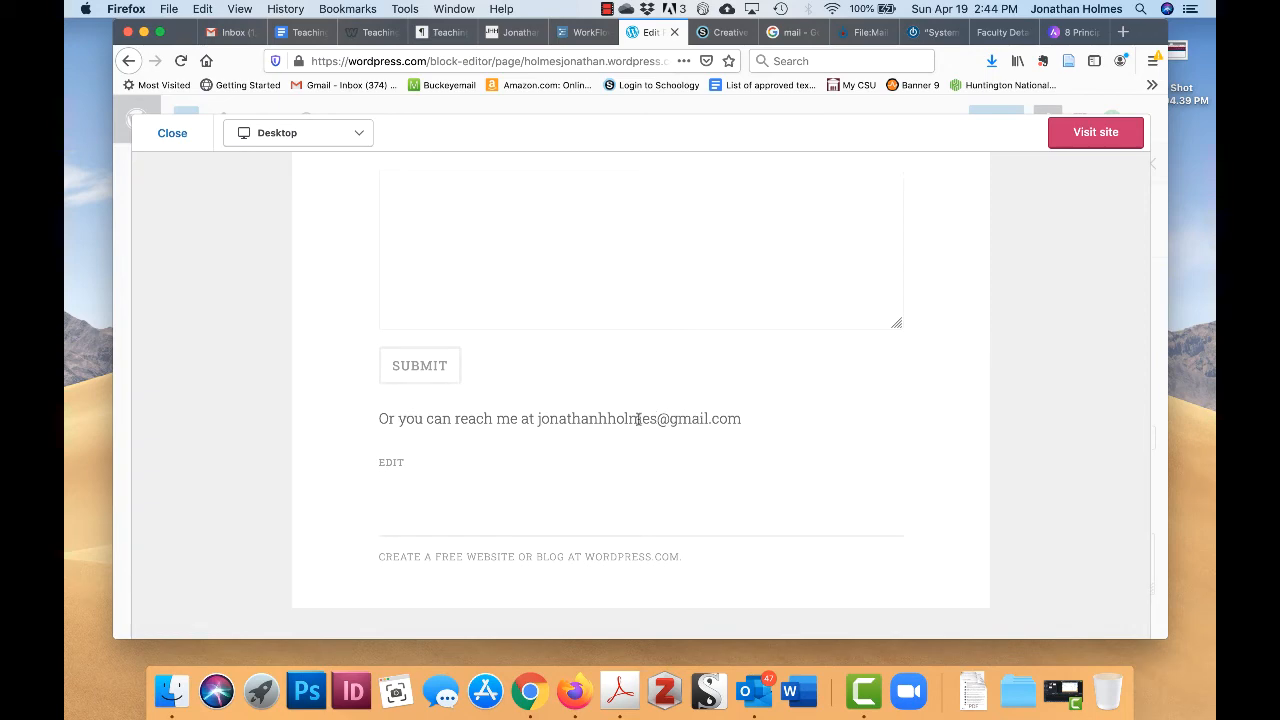
scroll(638, 420, "up", 3)
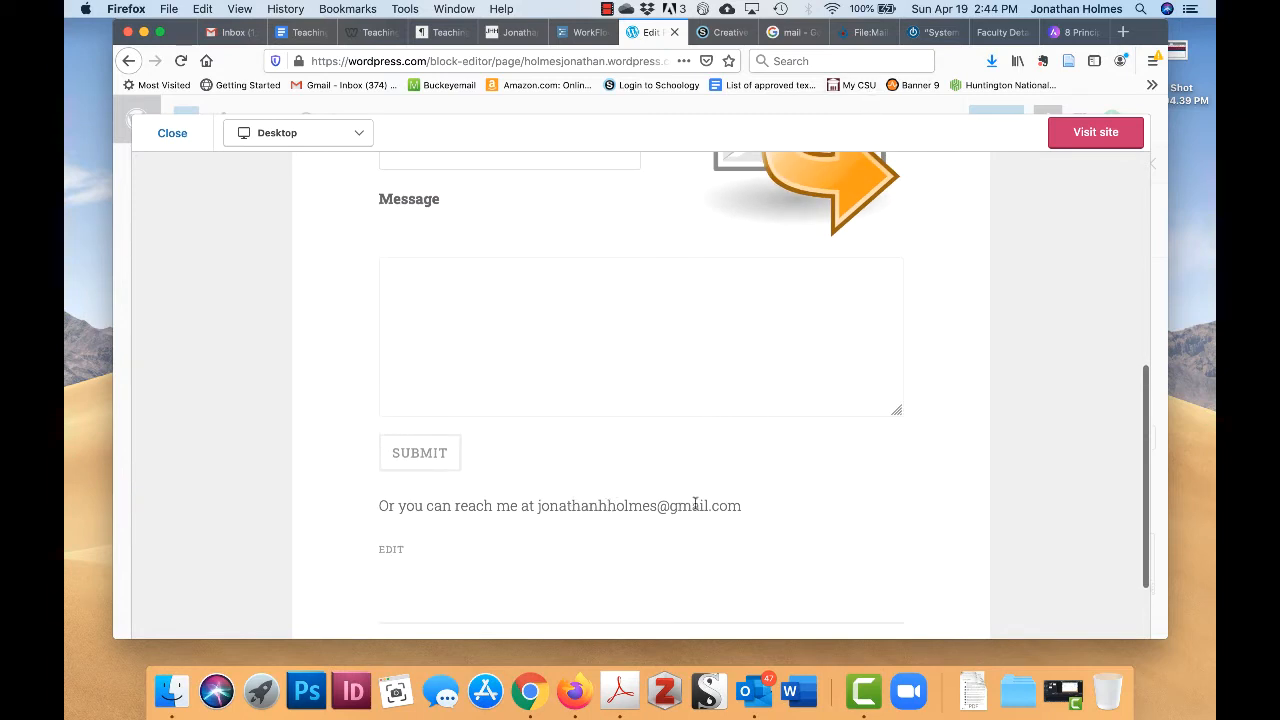
scroll(620, 500, "up", 5)
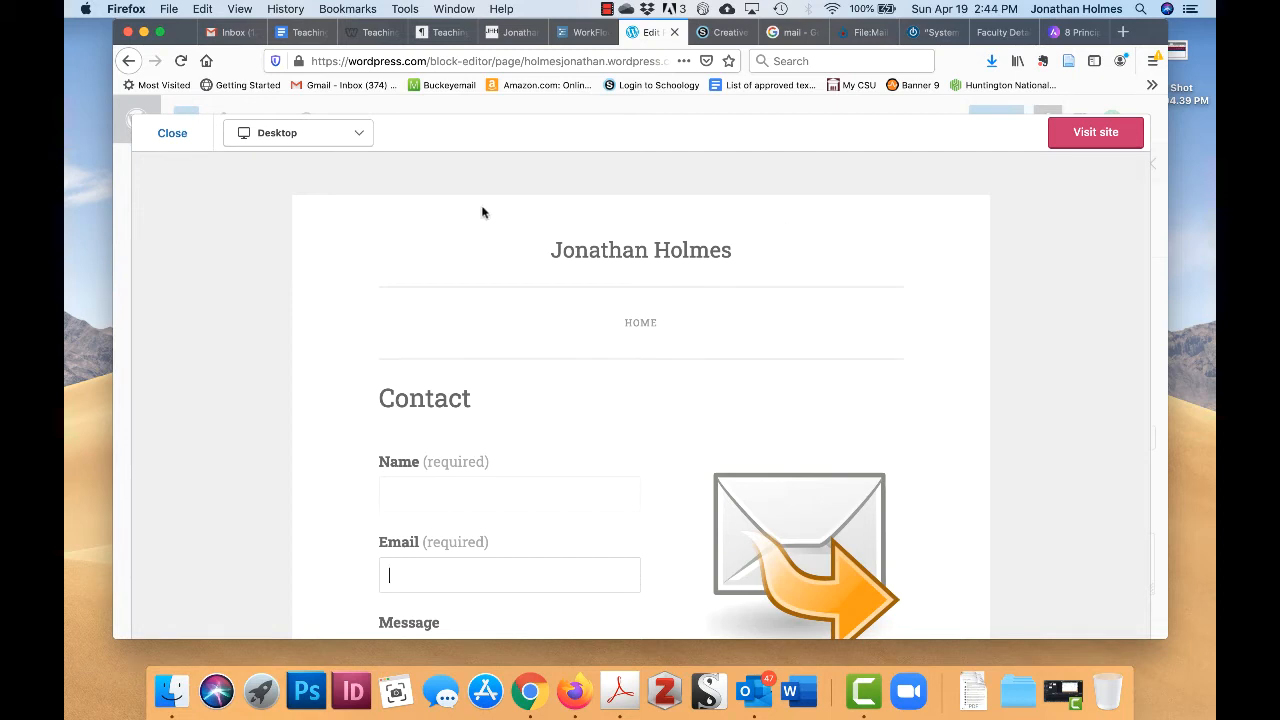
left_click(172, 134)
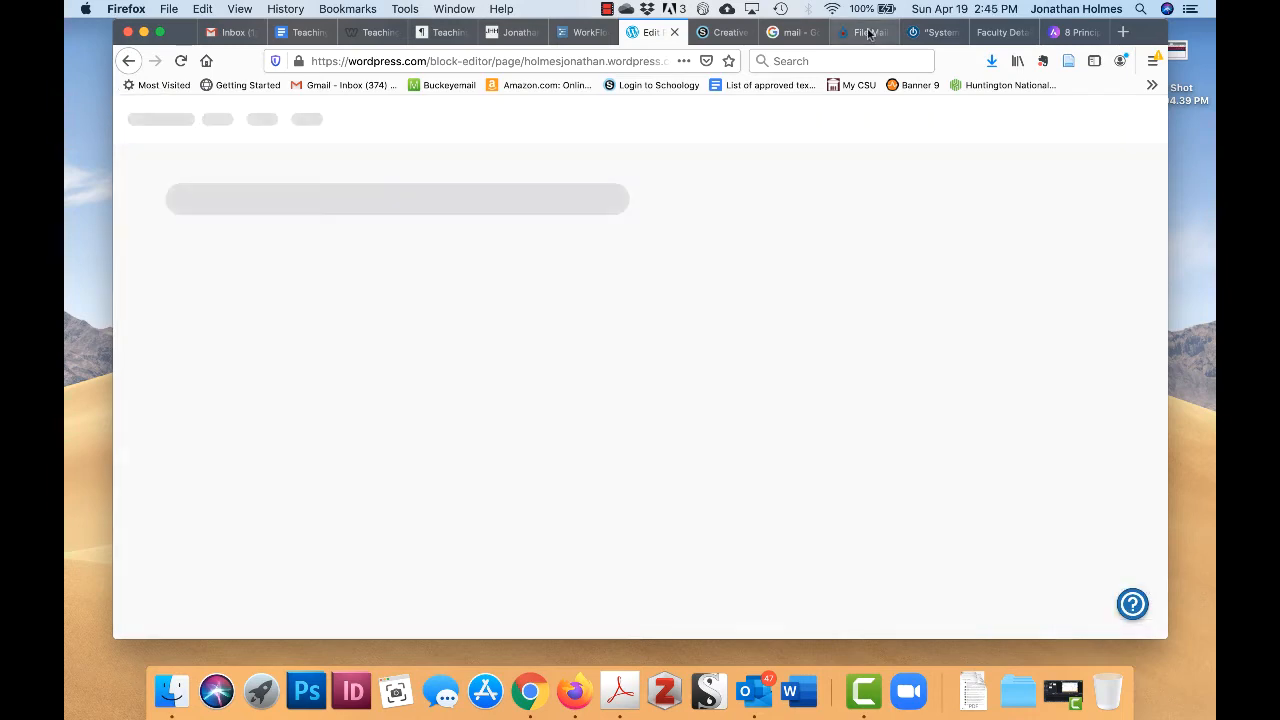
- Copy the Mail-forward.svg page URL from Wikimedia Commons' file-reuse box and close it
left_click(862, 32)
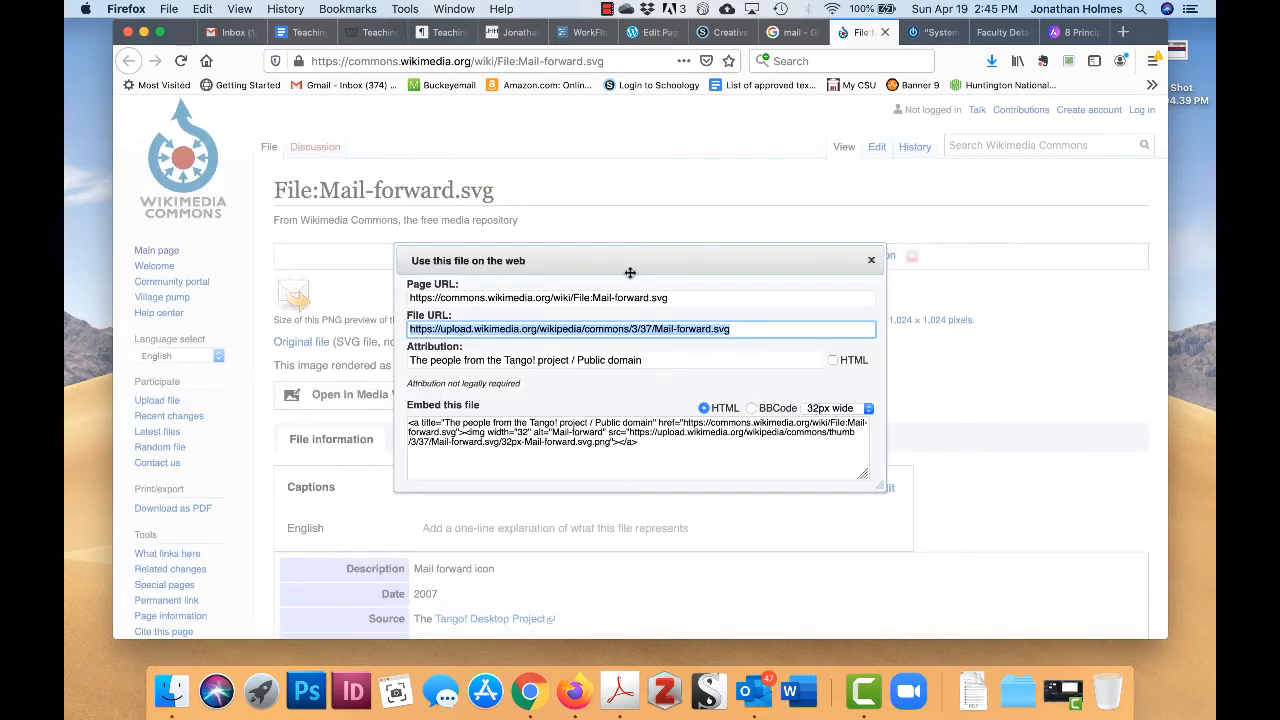
left_click(649, 355)
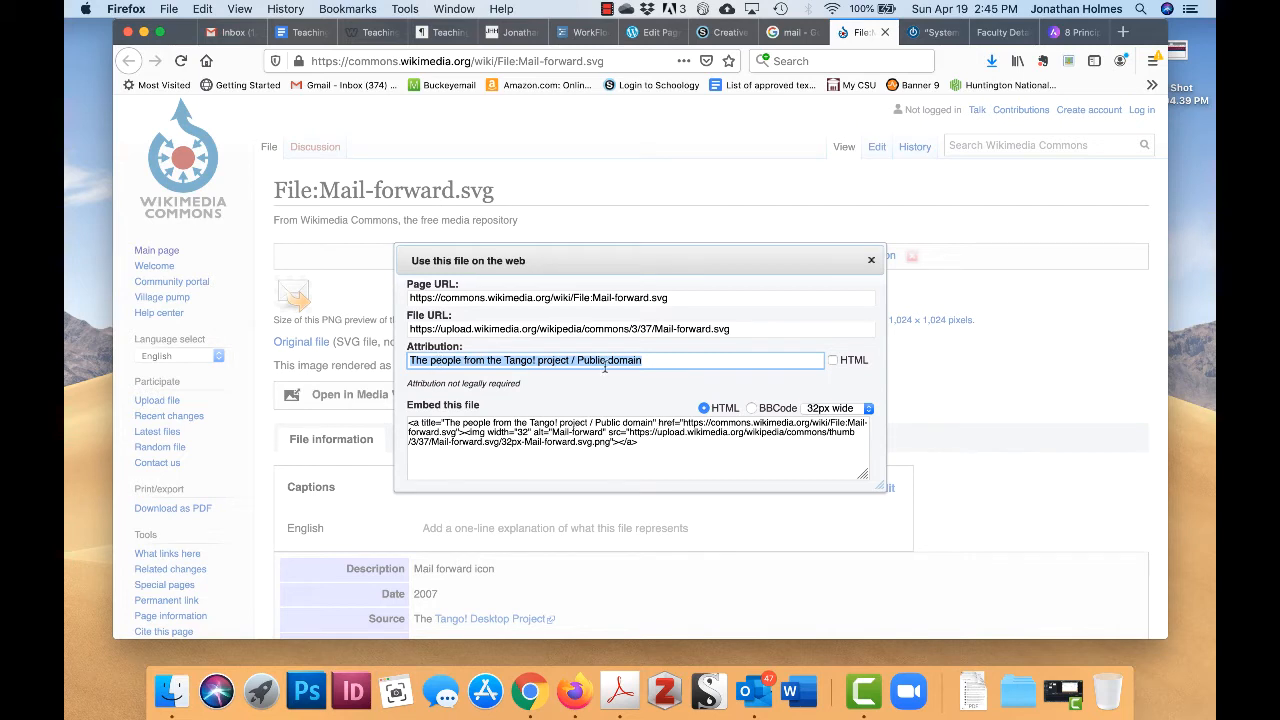
left_click(681, 297)
key("super+c")
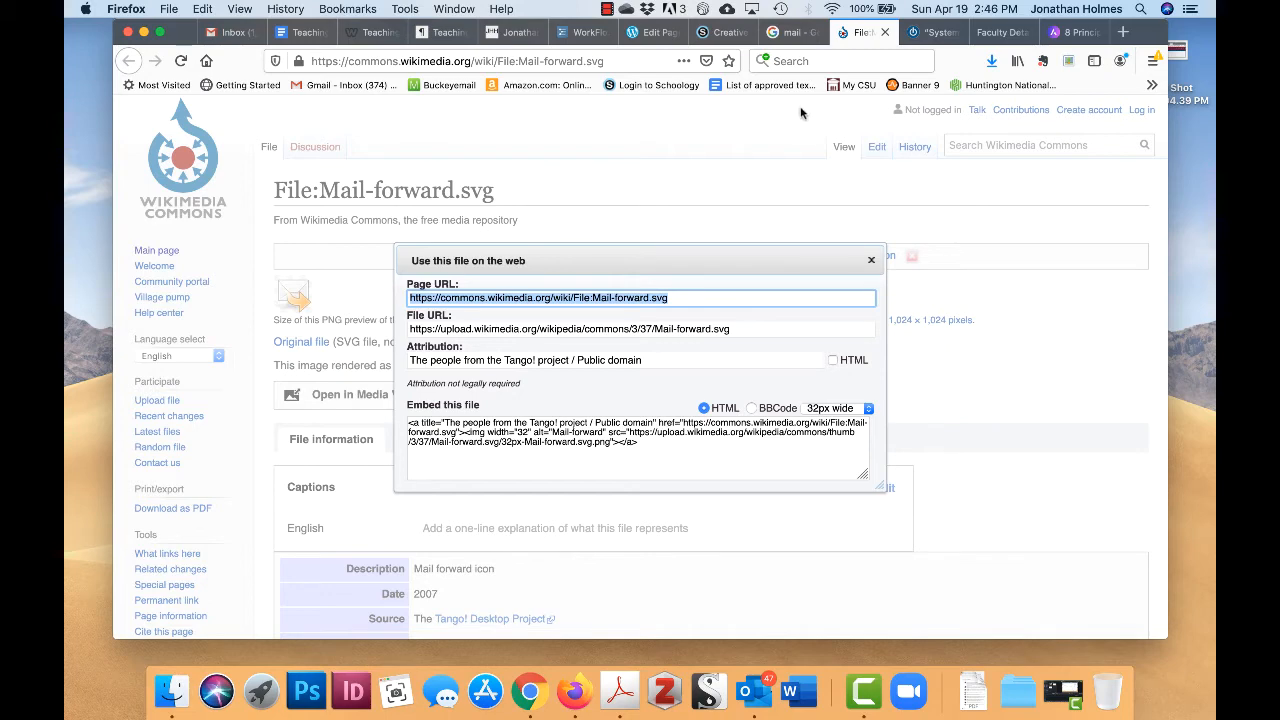
left_click(960, 367)
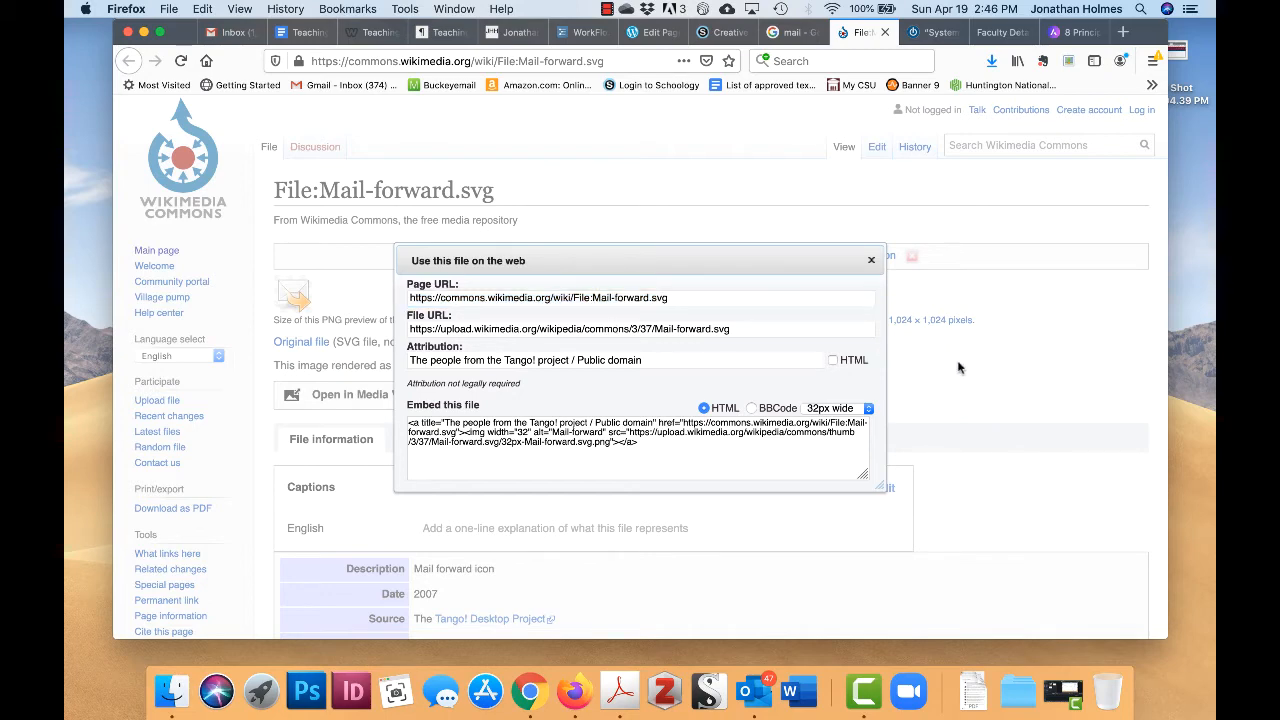
left_click(872, 260)
- Return to the Contact page editor and select the envelope image
scroll(703, 386, "down", 5)
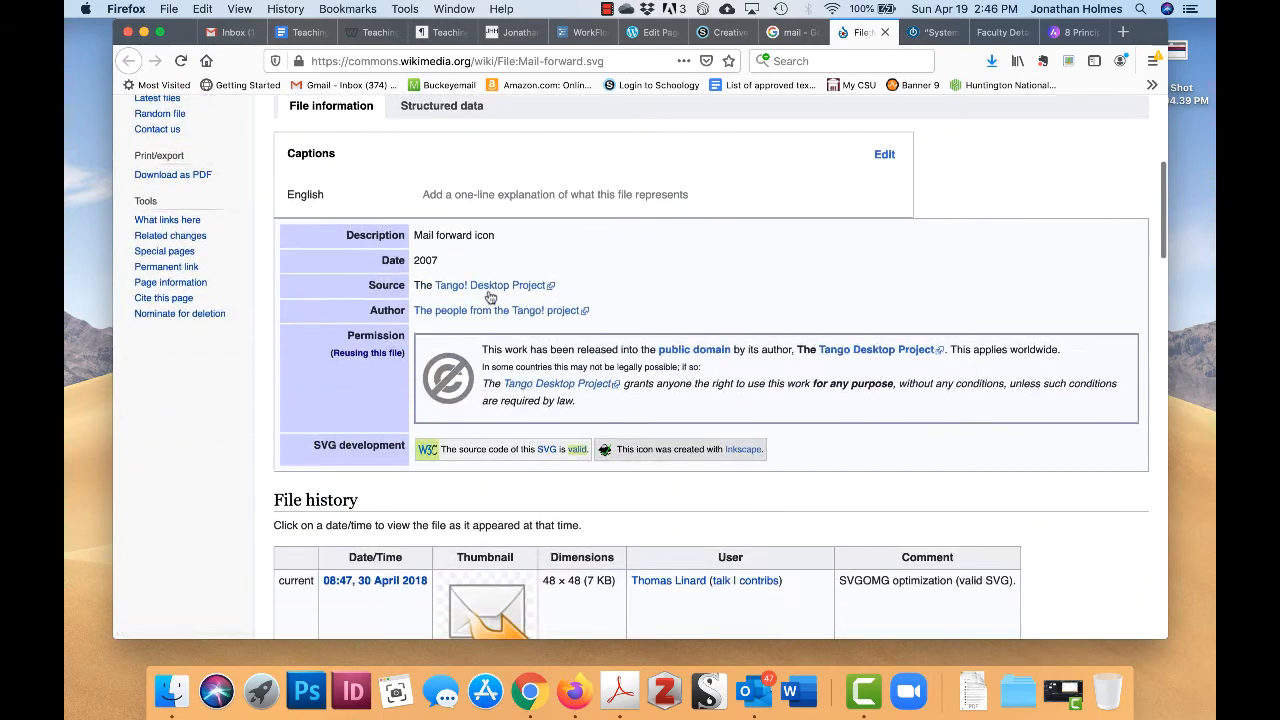
scroll(750, 272, "up", 5)
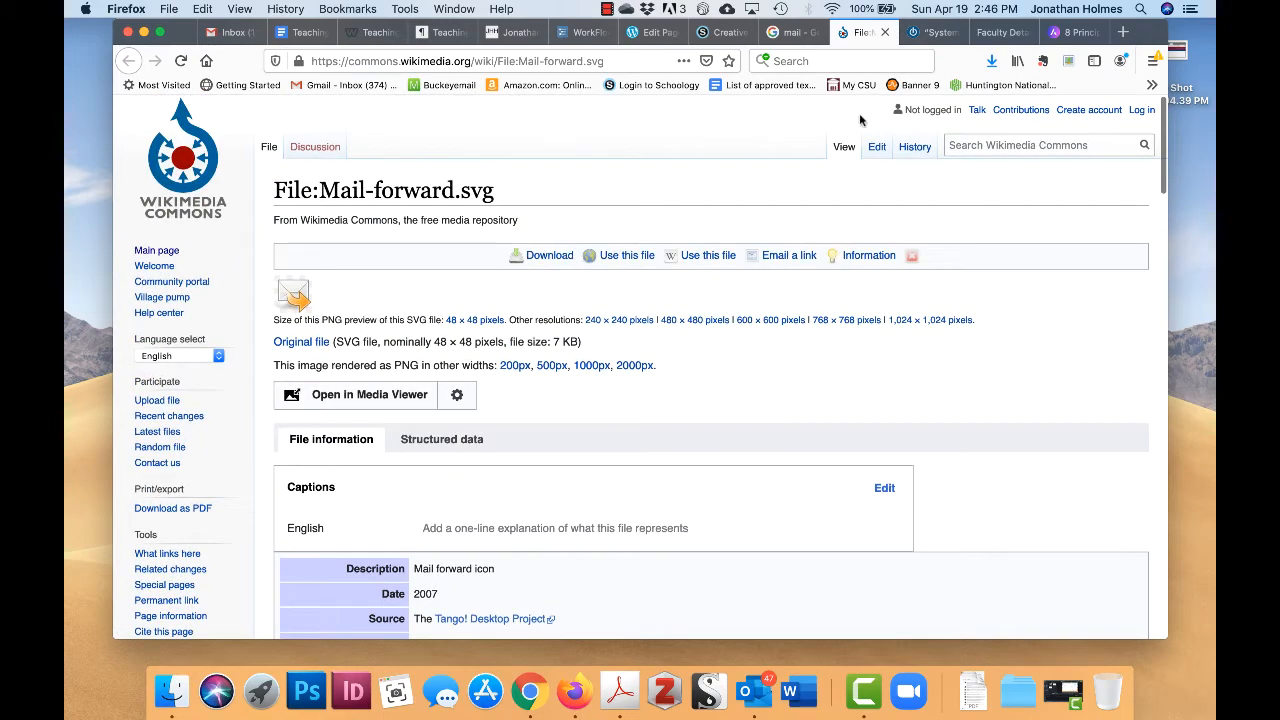
left_click(659, 33)
left_click(683, 385)
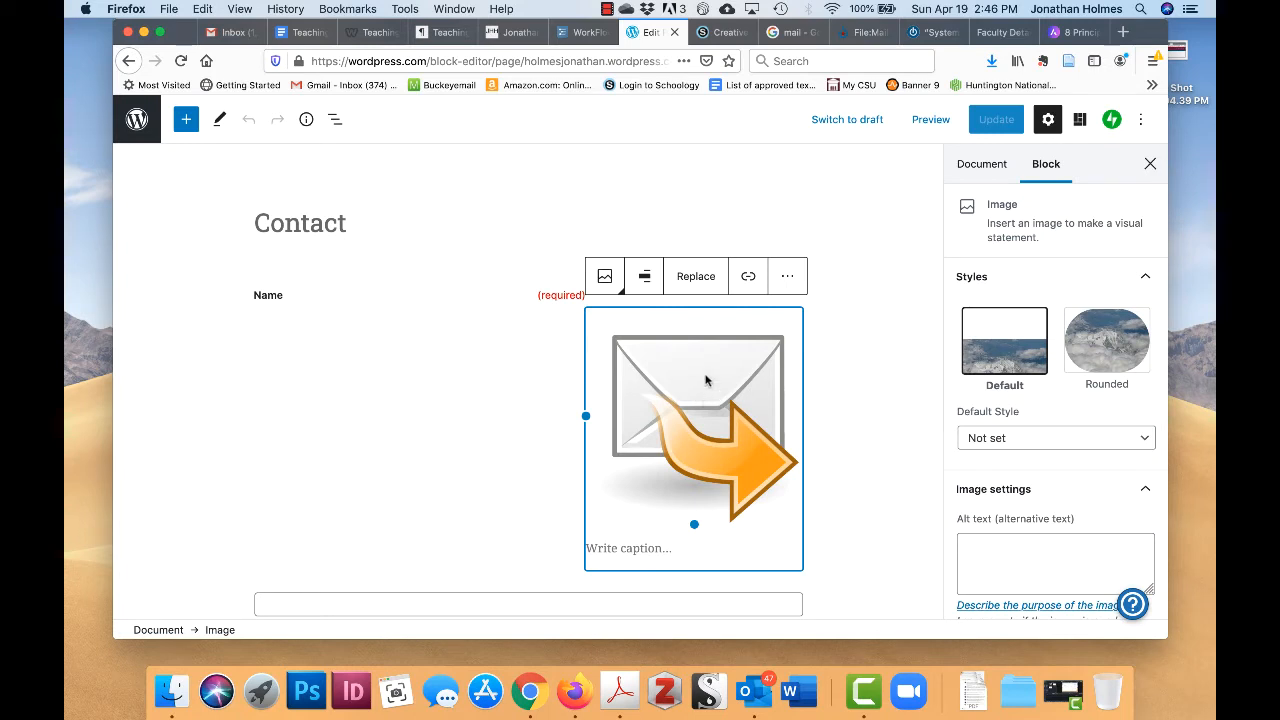
- Link the envelope image to its Commons page in a new tab, Update, and view the page
left_click(749, 279)
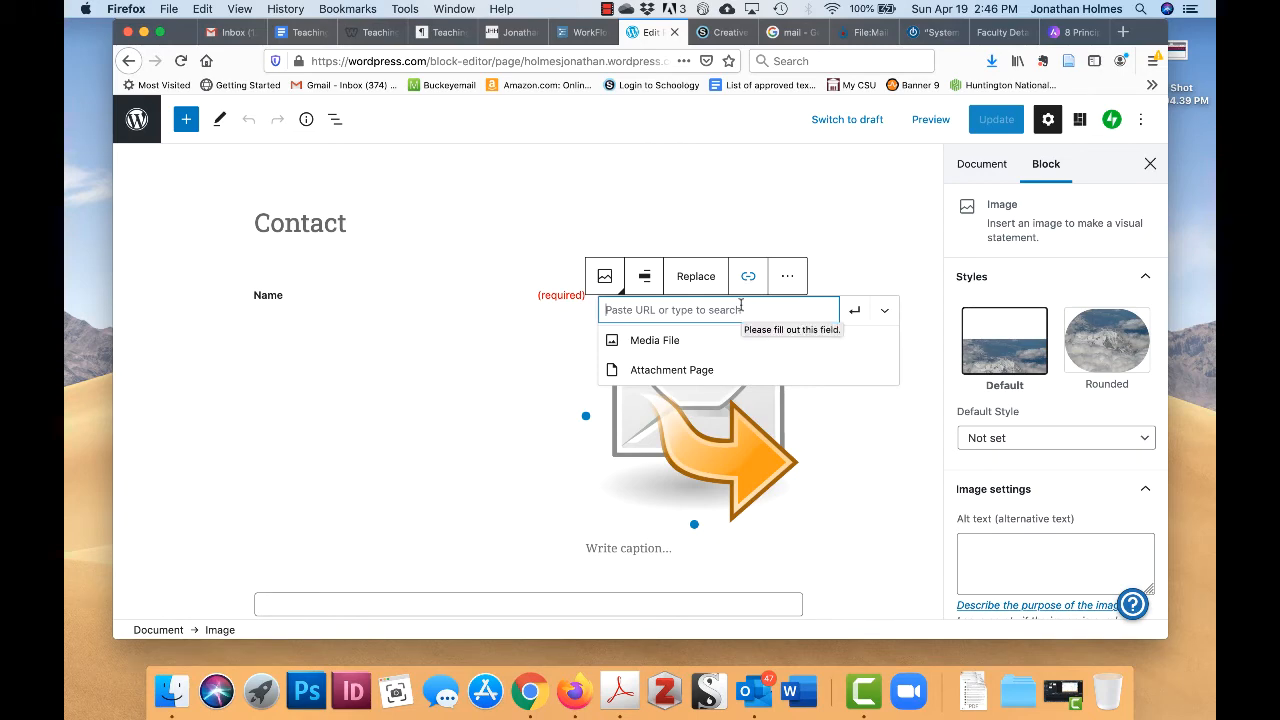
key("super+v")
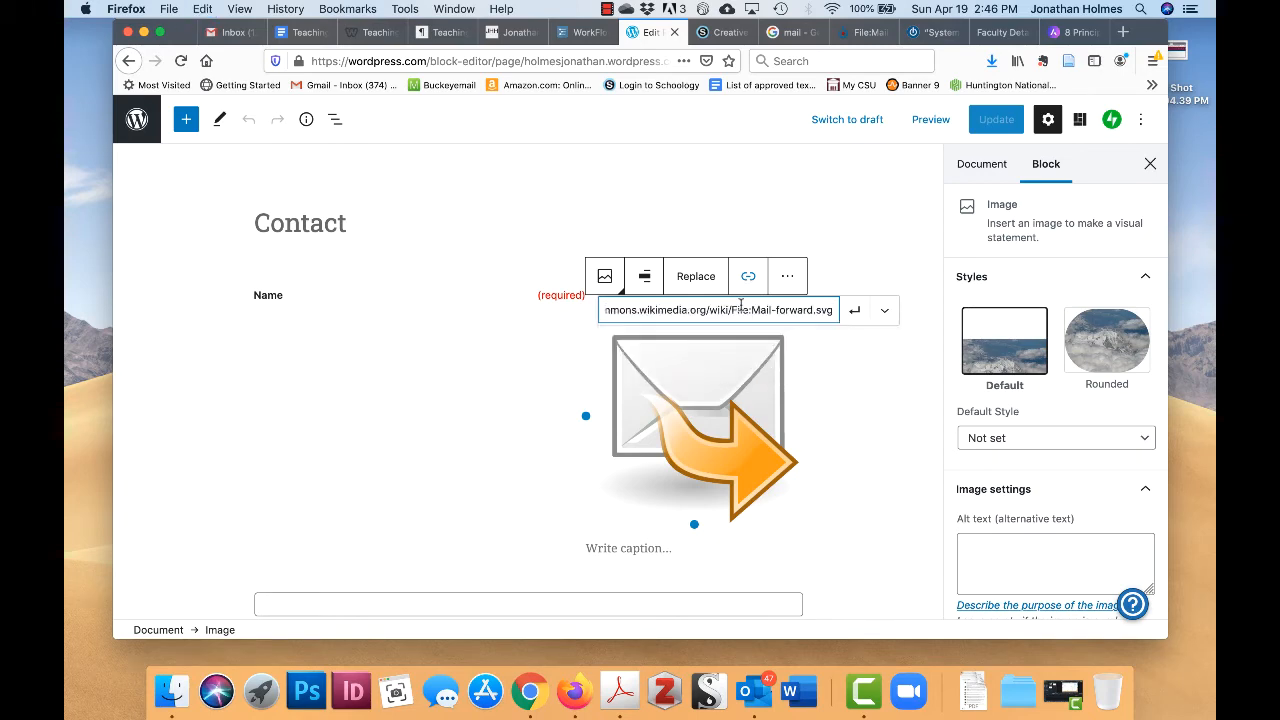
left_click(857, 312)
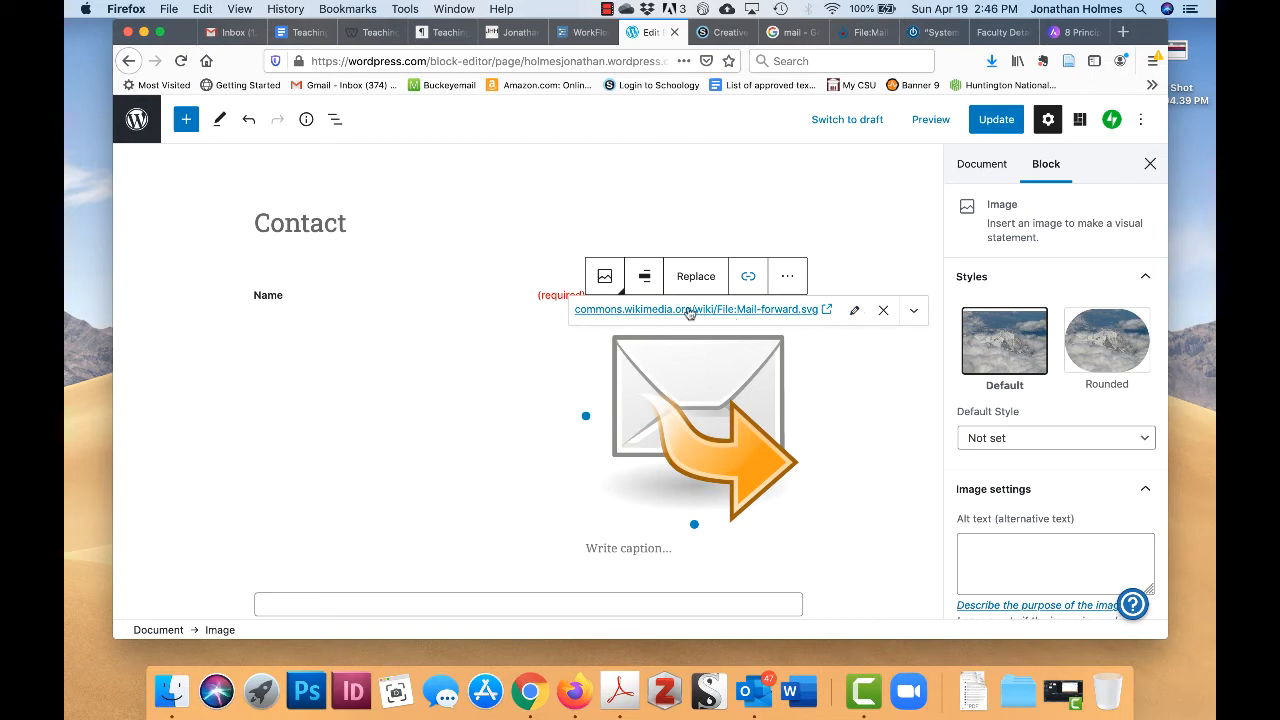
left_click(913, 312)
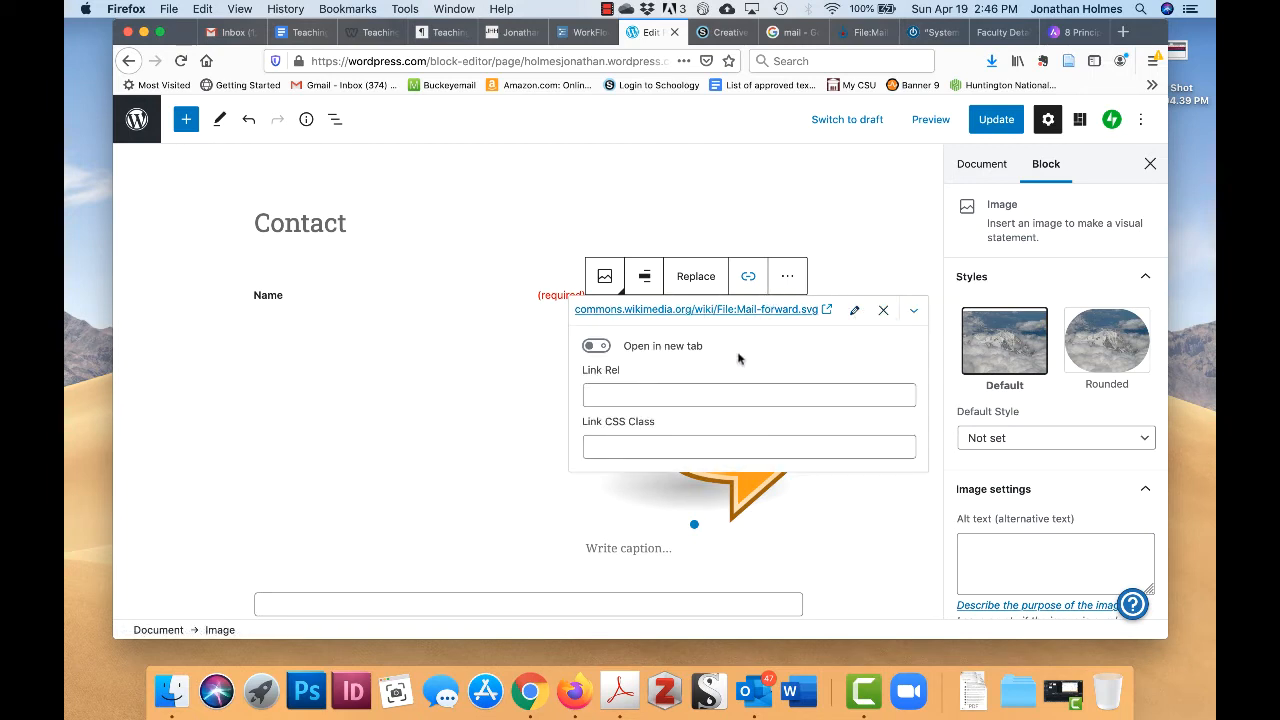
left_click(597, 346)
left_click(1003, 125)
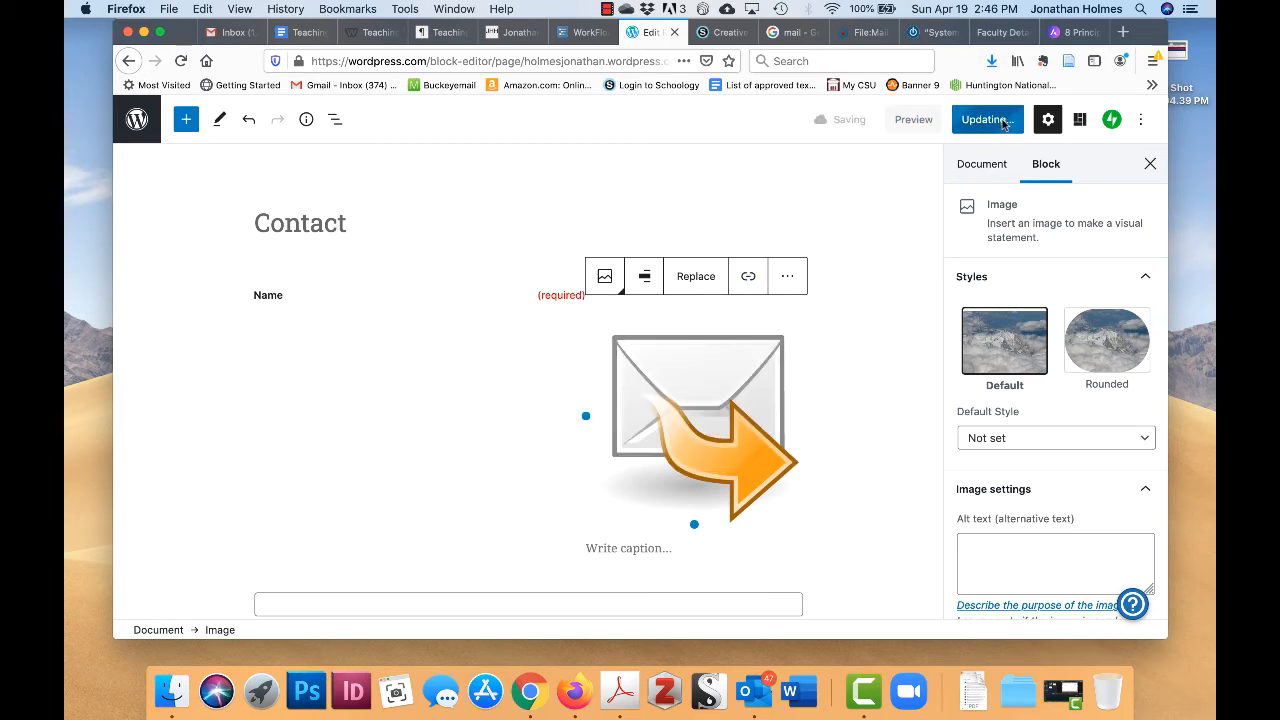
left_click(265, 612)
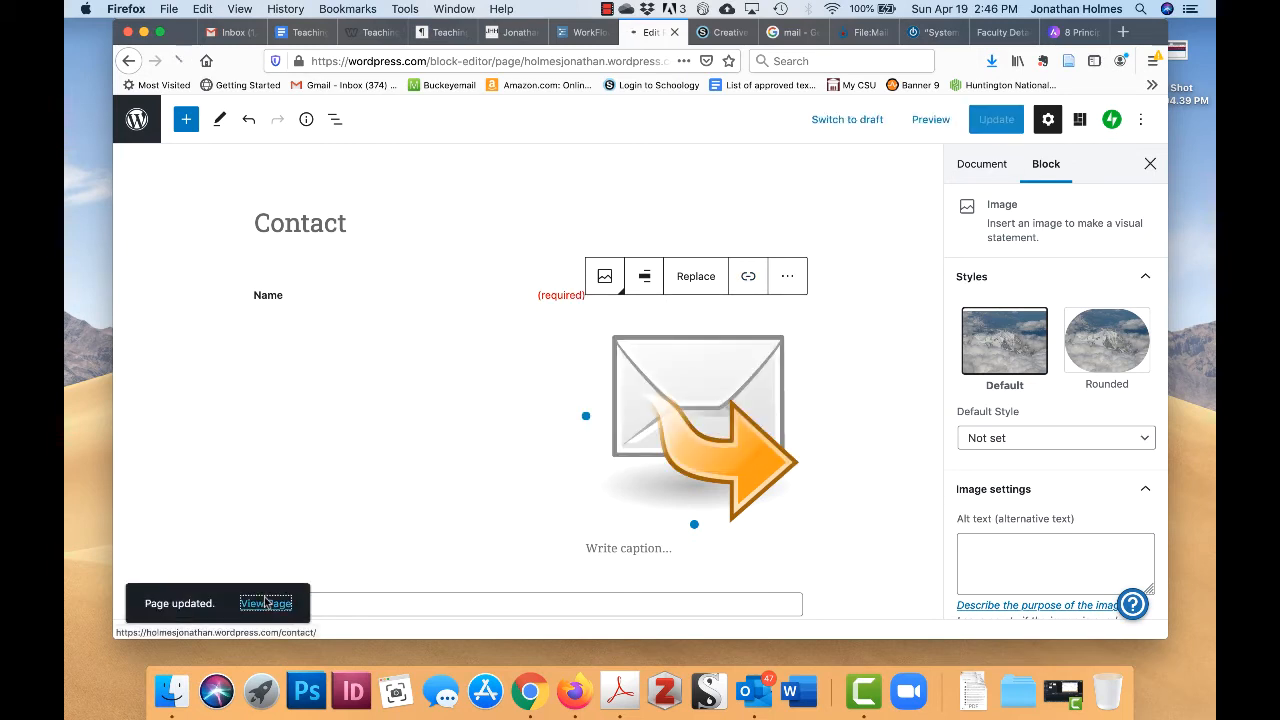
- Click the live envelope image to confirm Wikimedia Commons opens in a new tab, then return
scroll(553, 394, "down", 3)
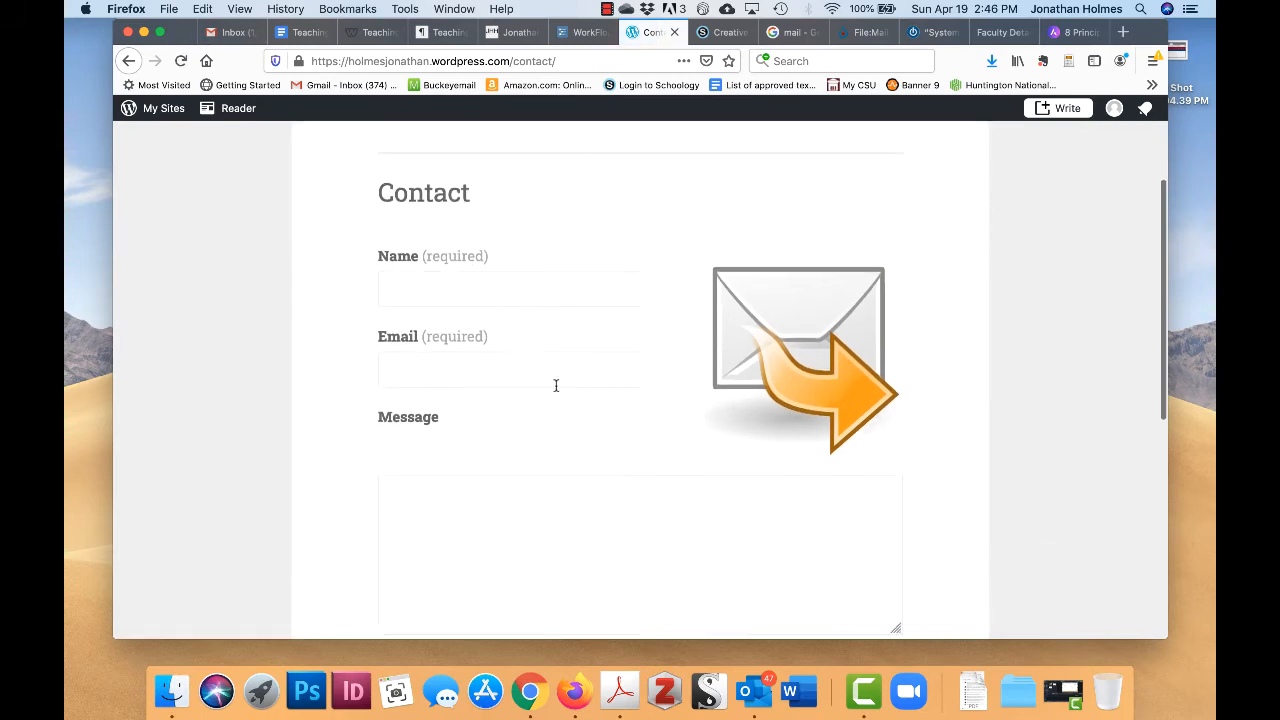
left_click(812, 314)
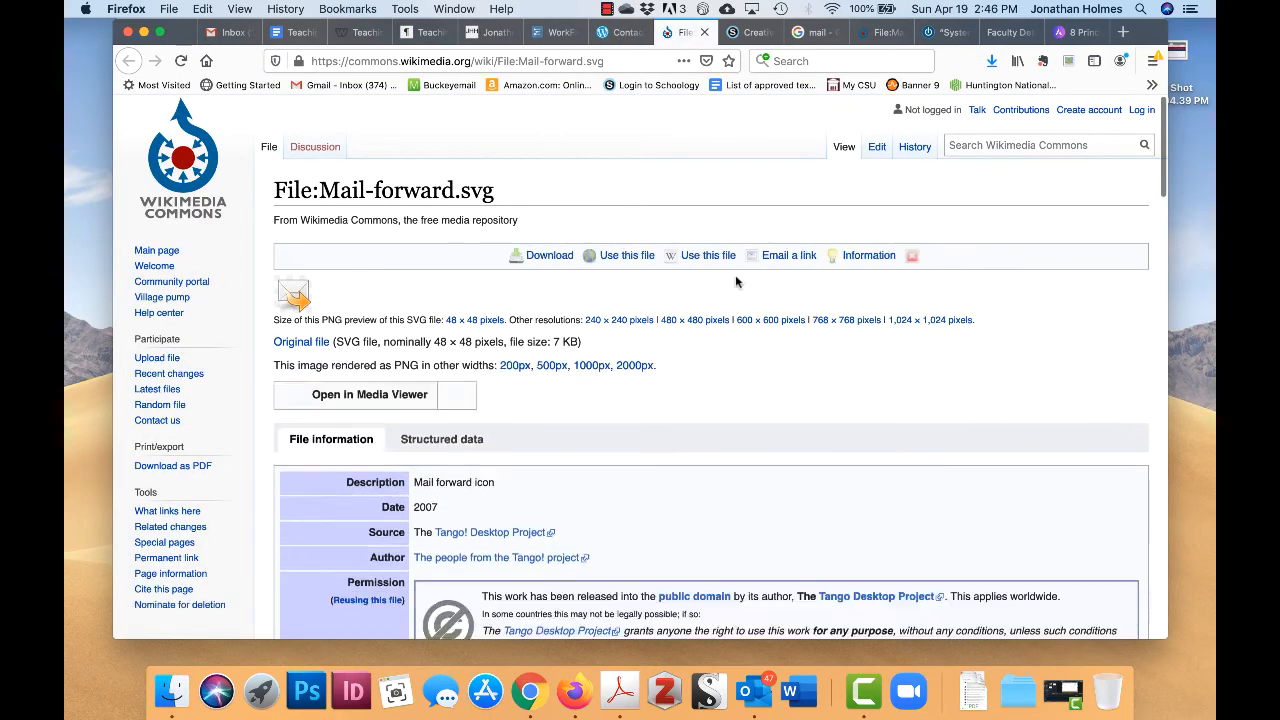
left_click(622, 32)
scroll(621, 320, "down", 2)
scroll(621, 320, "down", 3)
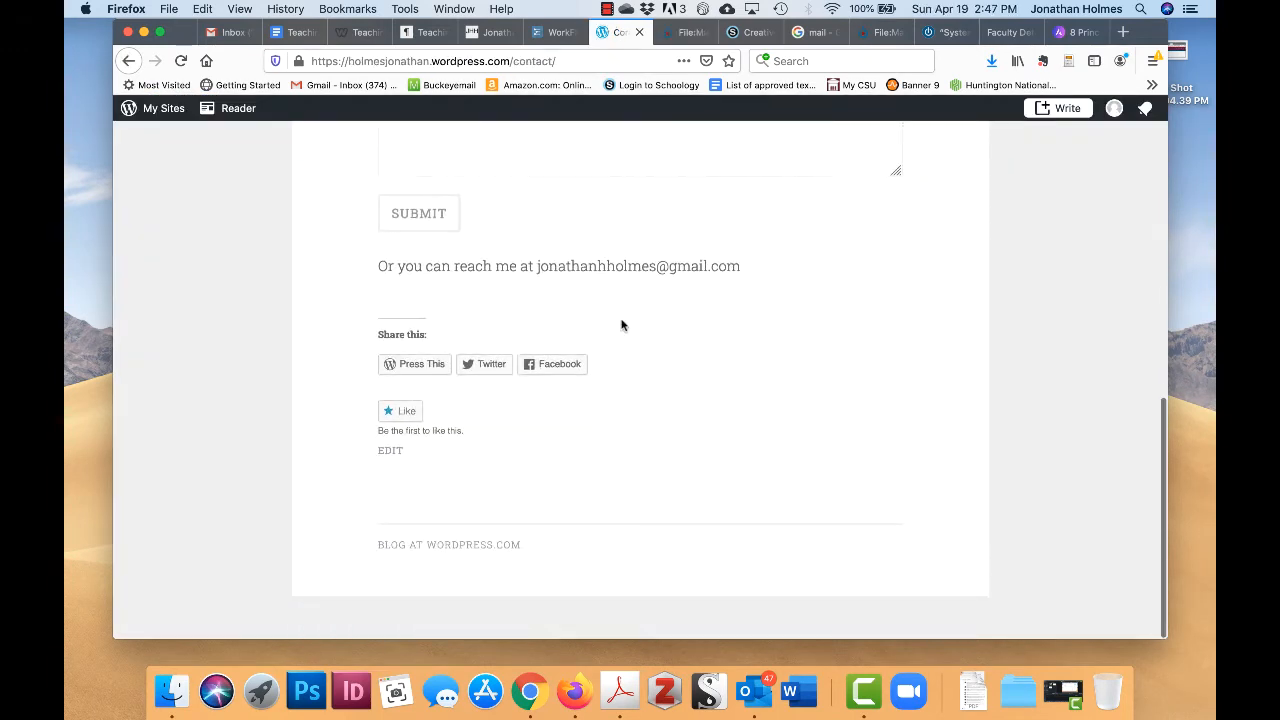
scroll(621, 320, "up", 6)
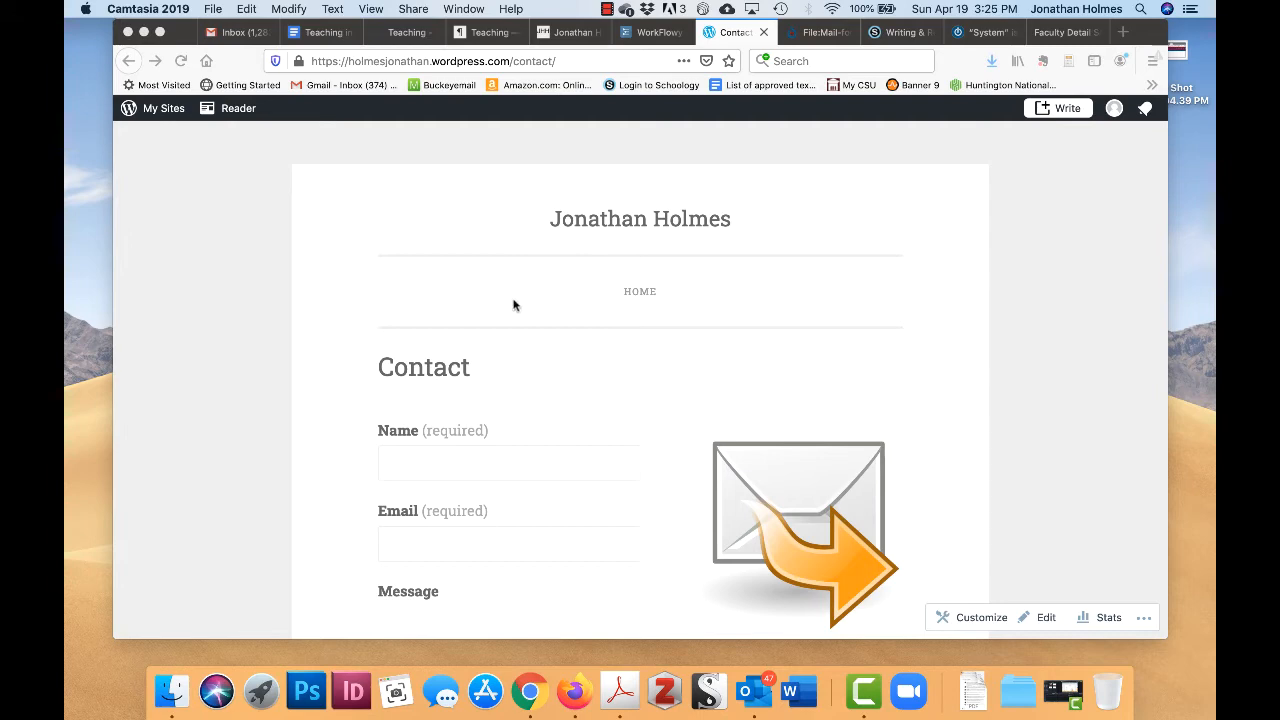
scroll(620, 375, "down", 2)
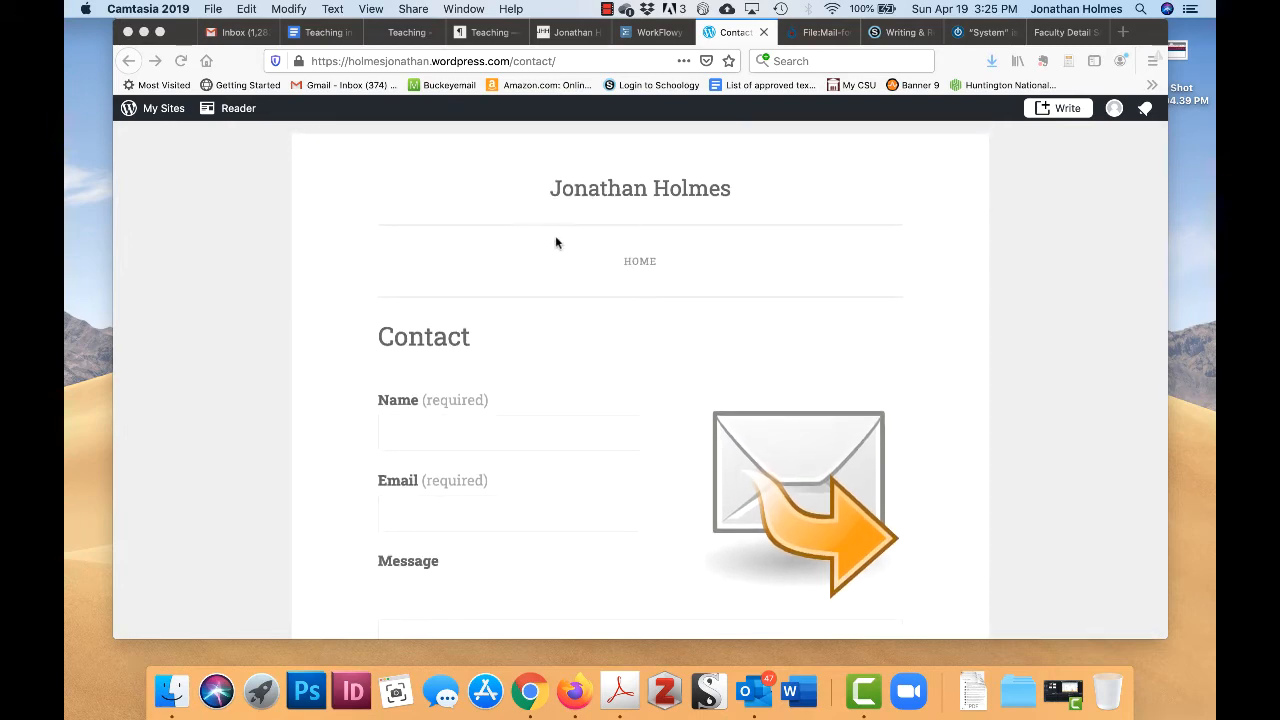
left_click(635, 262)
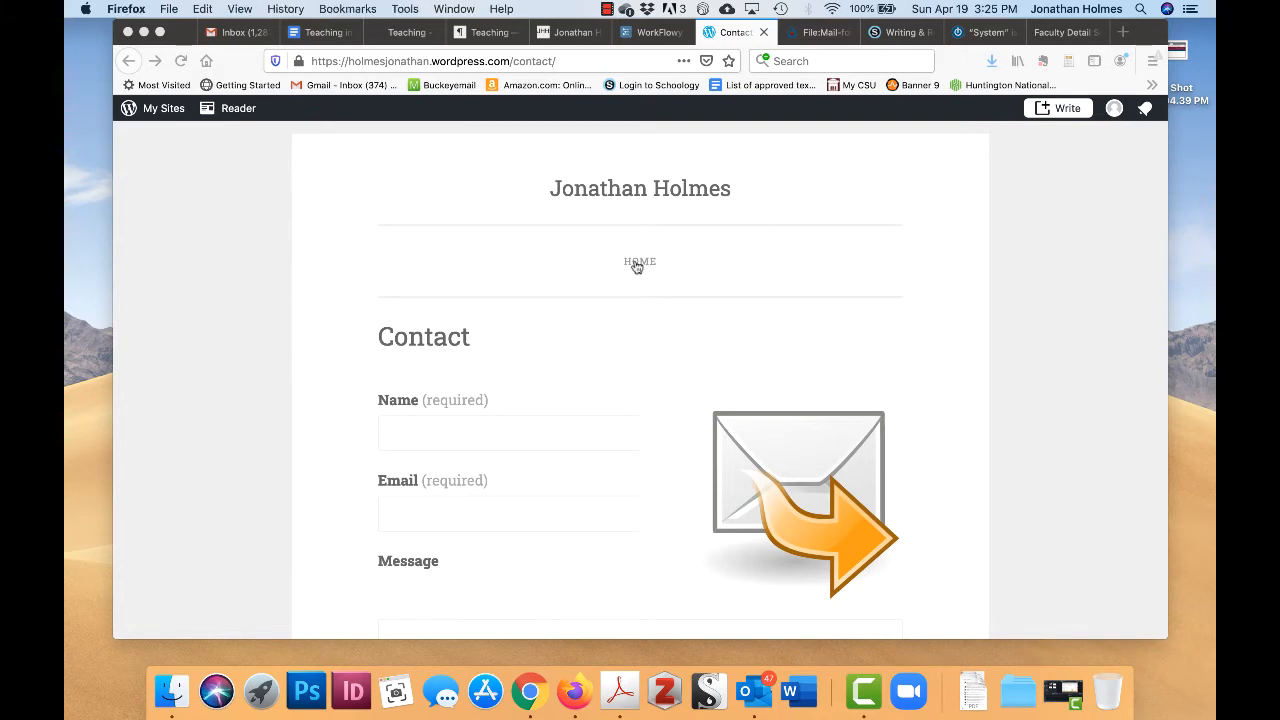
- Visit the live site's Home page, then go to the site's My Home dashboard
left_click(636, 264)
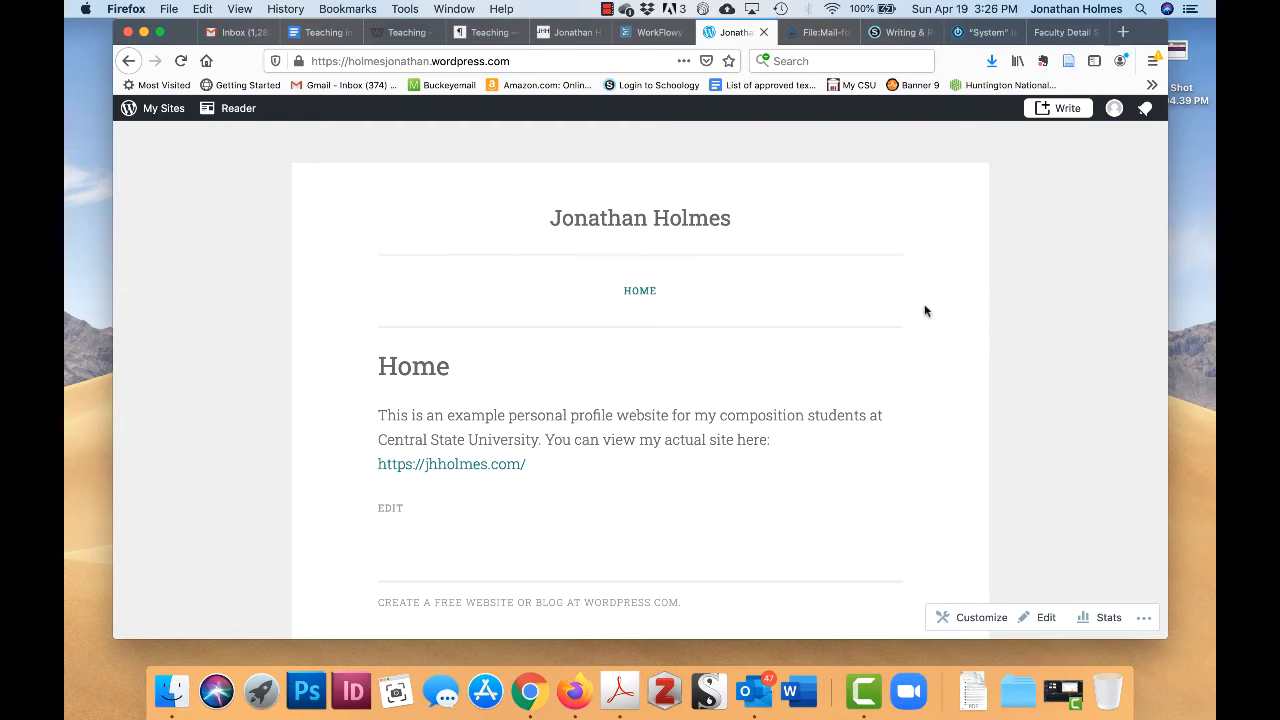
left_click(170, 108)
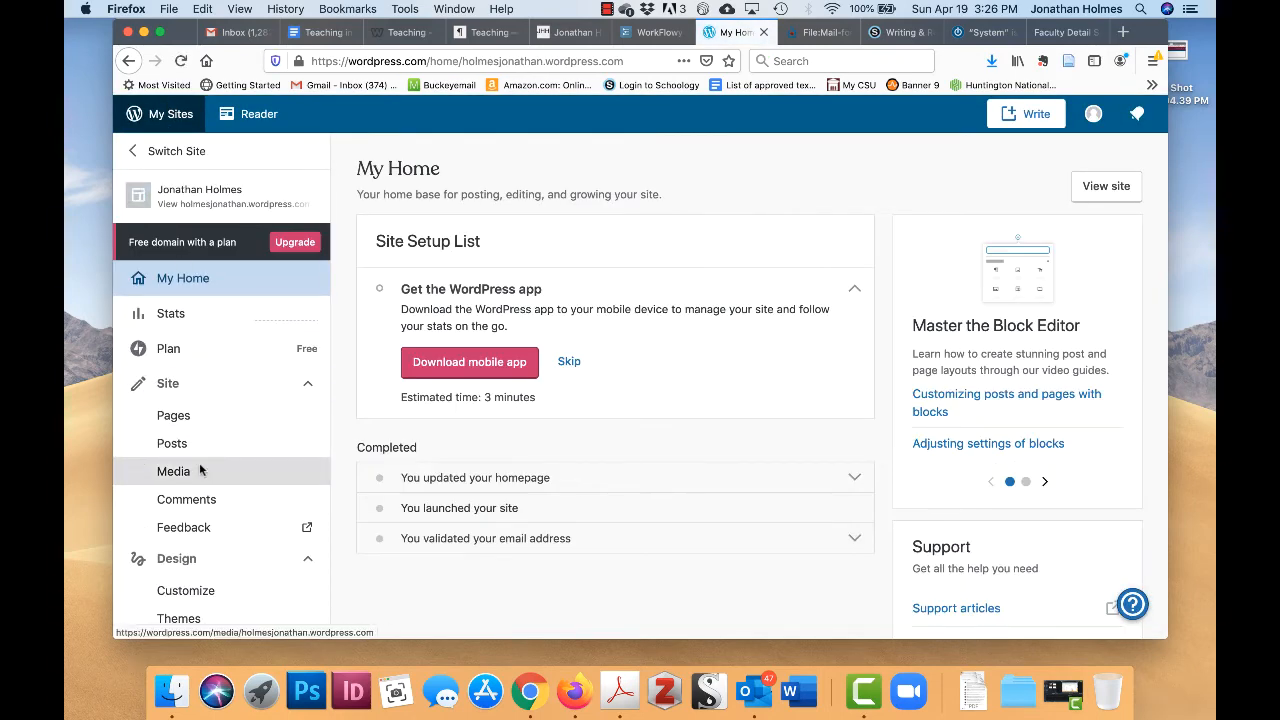
scroll(200, 470, "down", 2)
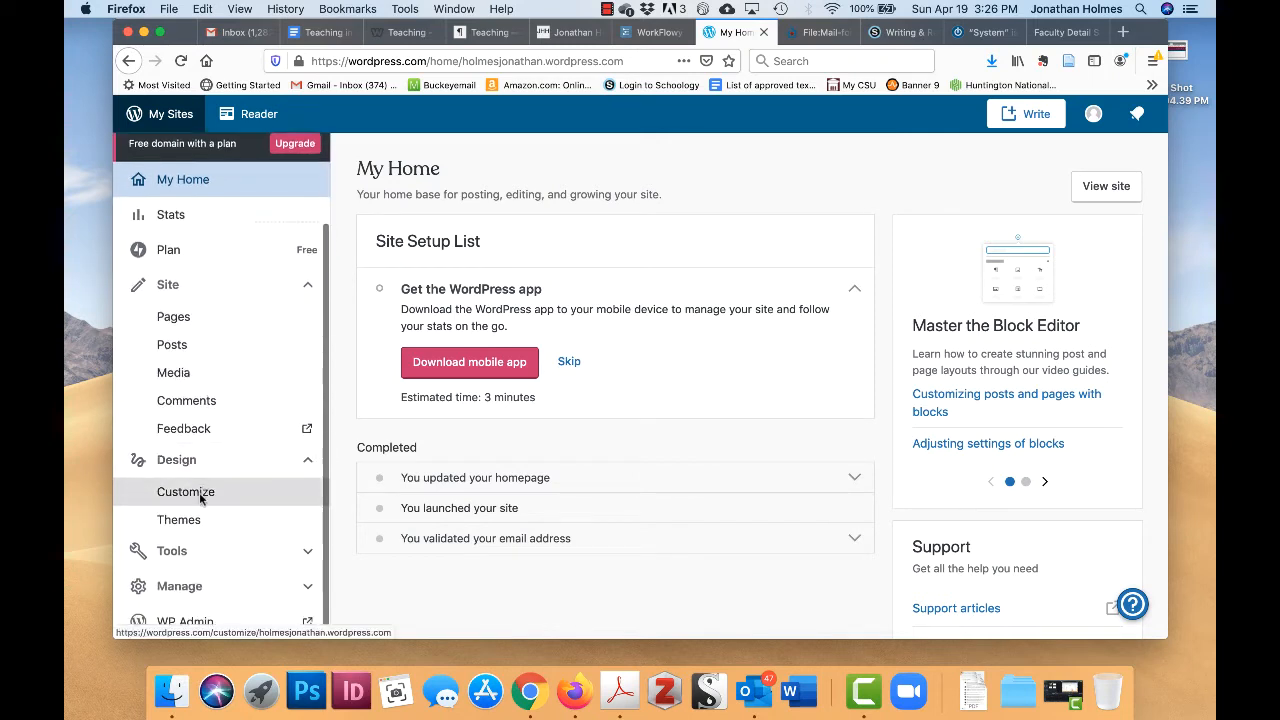
- Open the Customizer's Menus panel showing the Primary menu in the Header location
left_click(200, 494)
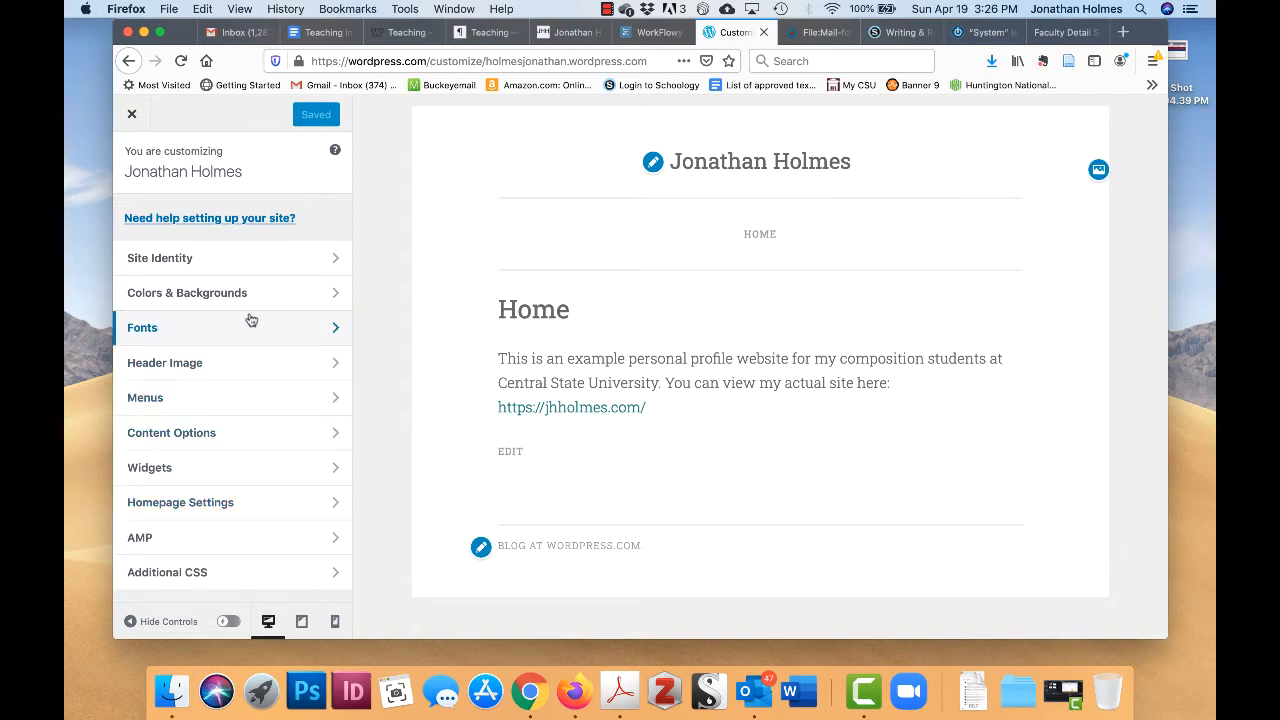
left_click(244, 393)
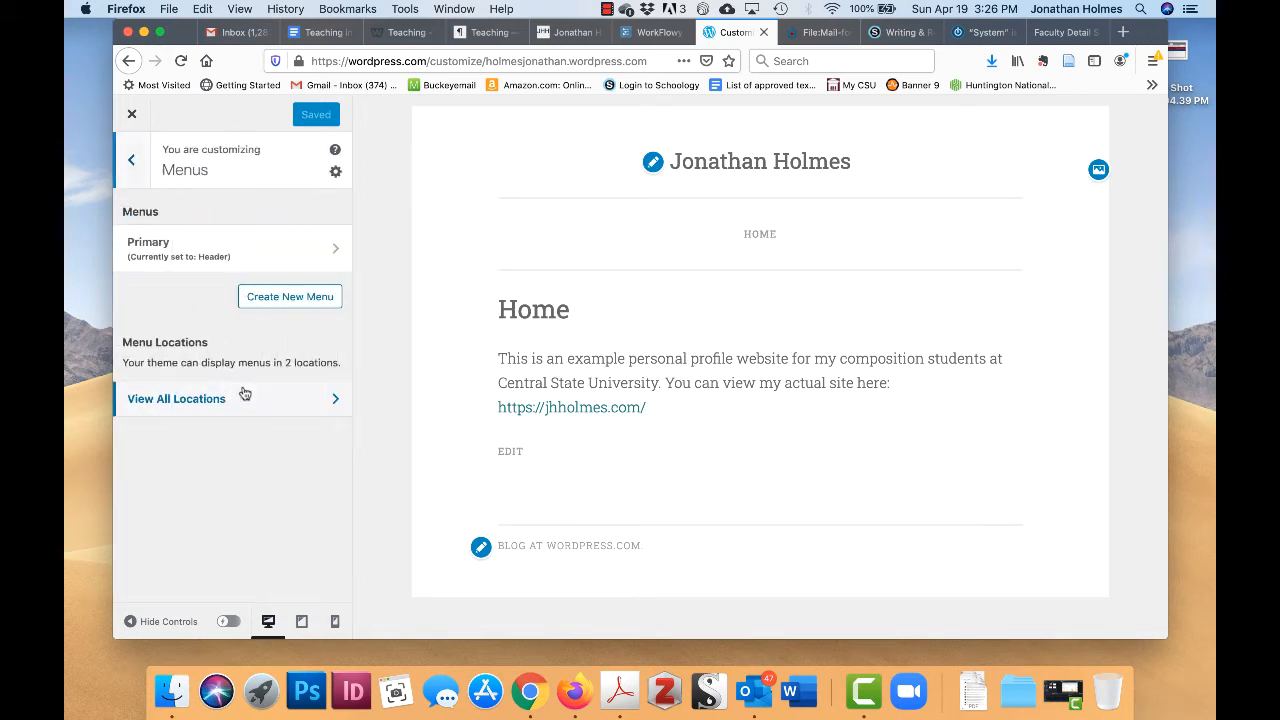
- Delete the (Invalid) item from the Primary menu and add the Contact and Resume pages
left_click(308, 248)
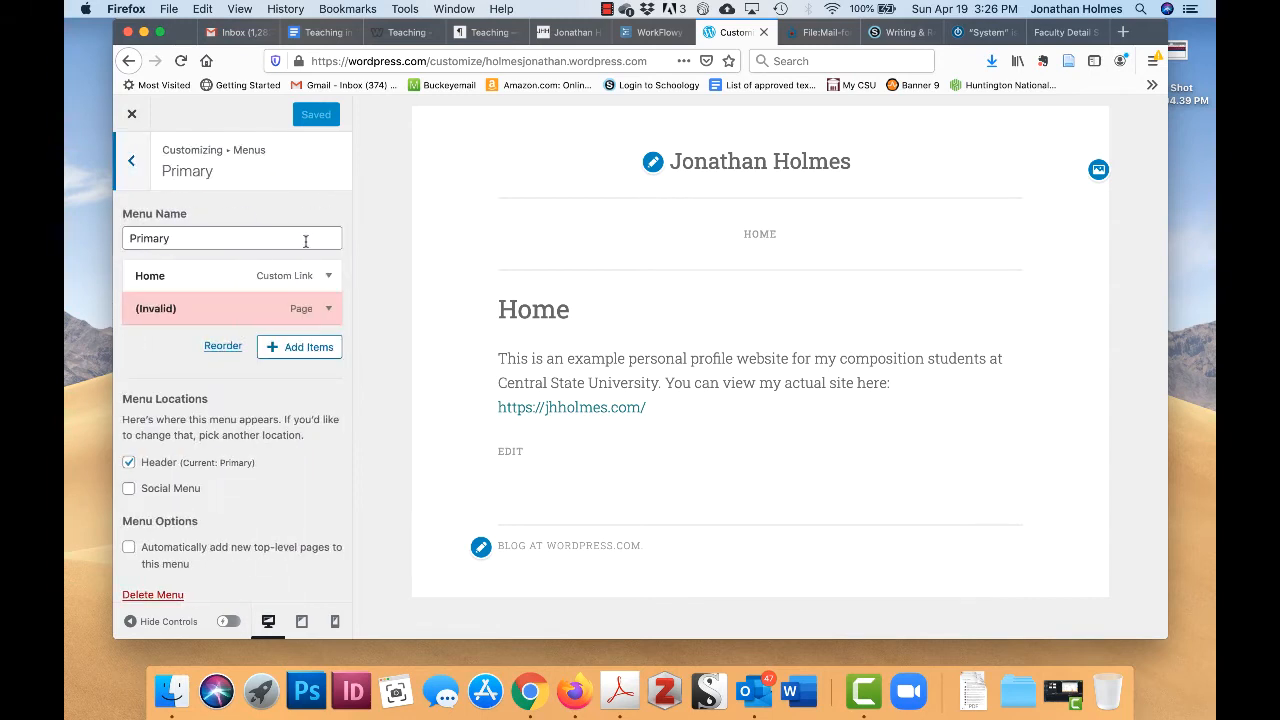
left_click(297, 350)
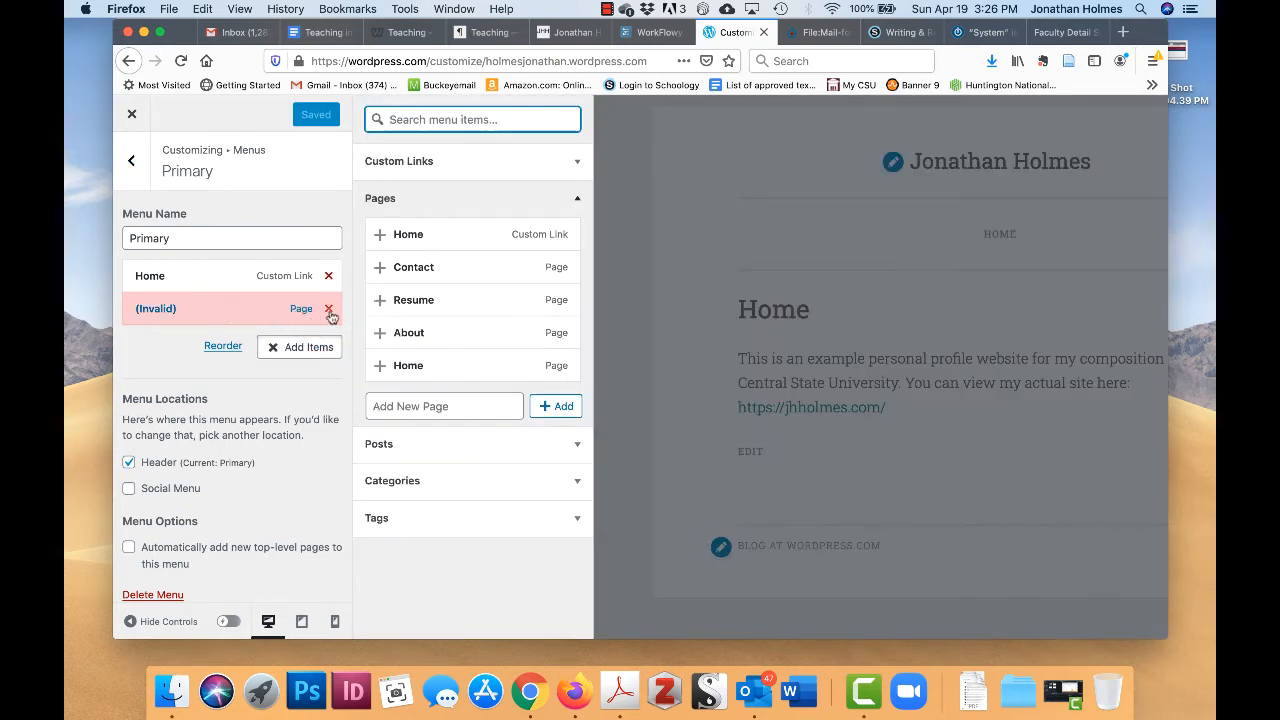
left_click(329, 310)
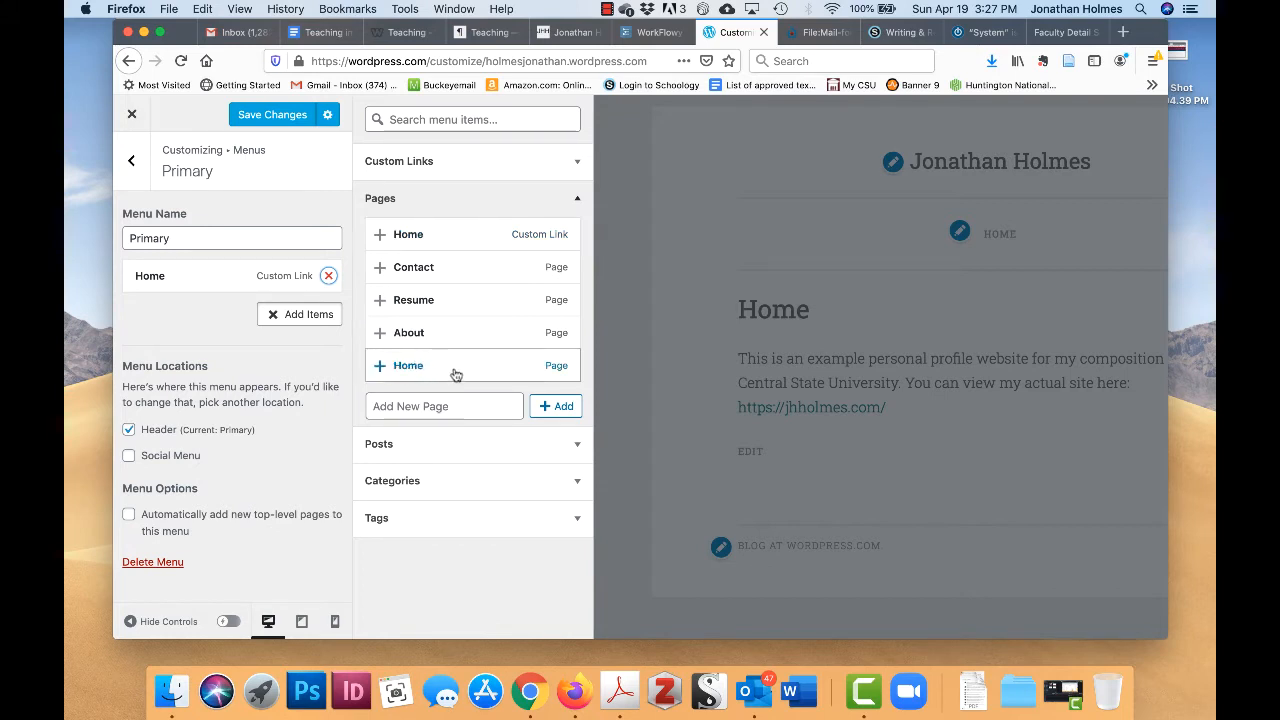
left_click(378, 267)
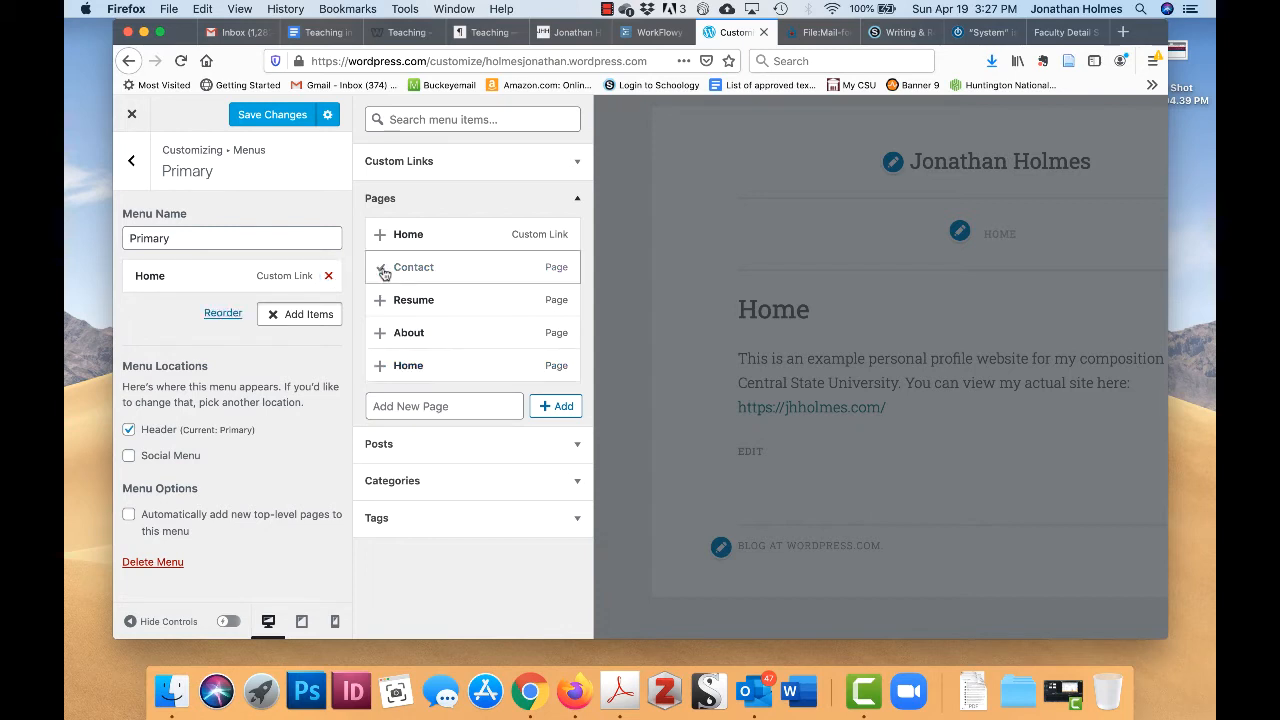
left_click(379, 302)
- Add the About page to the Primary menu and delete the Home link
left_click(381, 335)
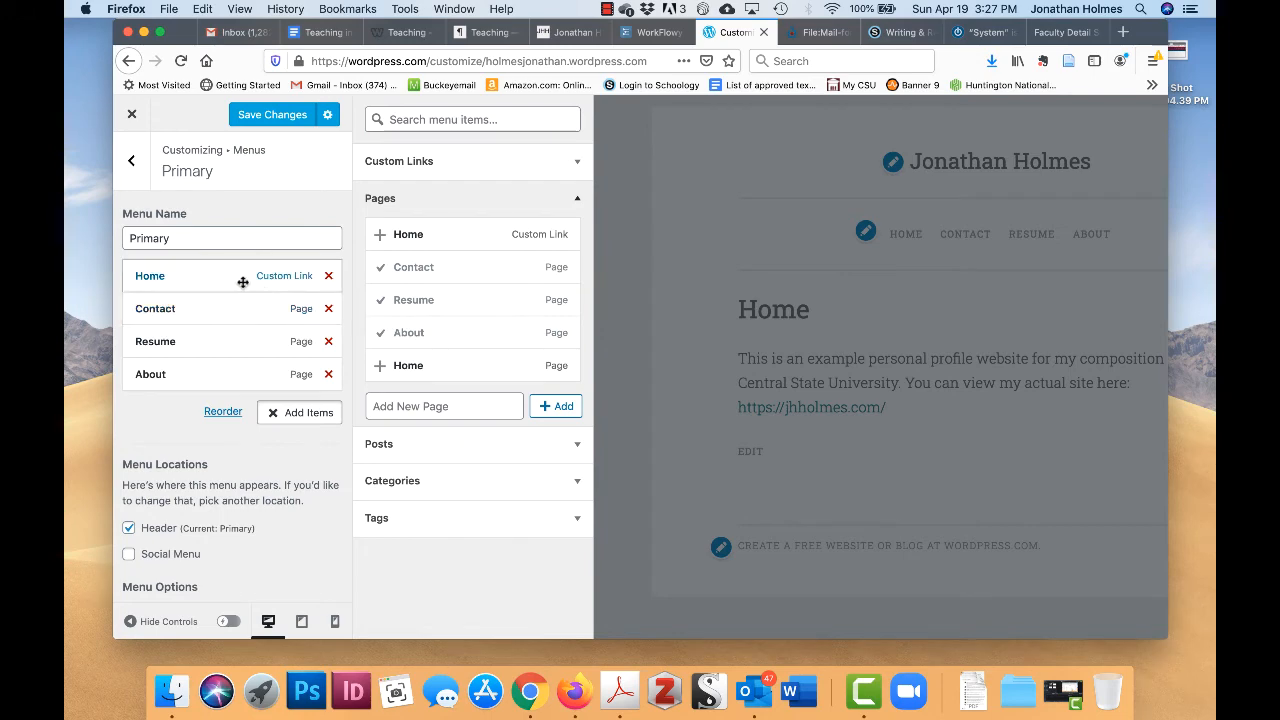
left_click(329, 277)
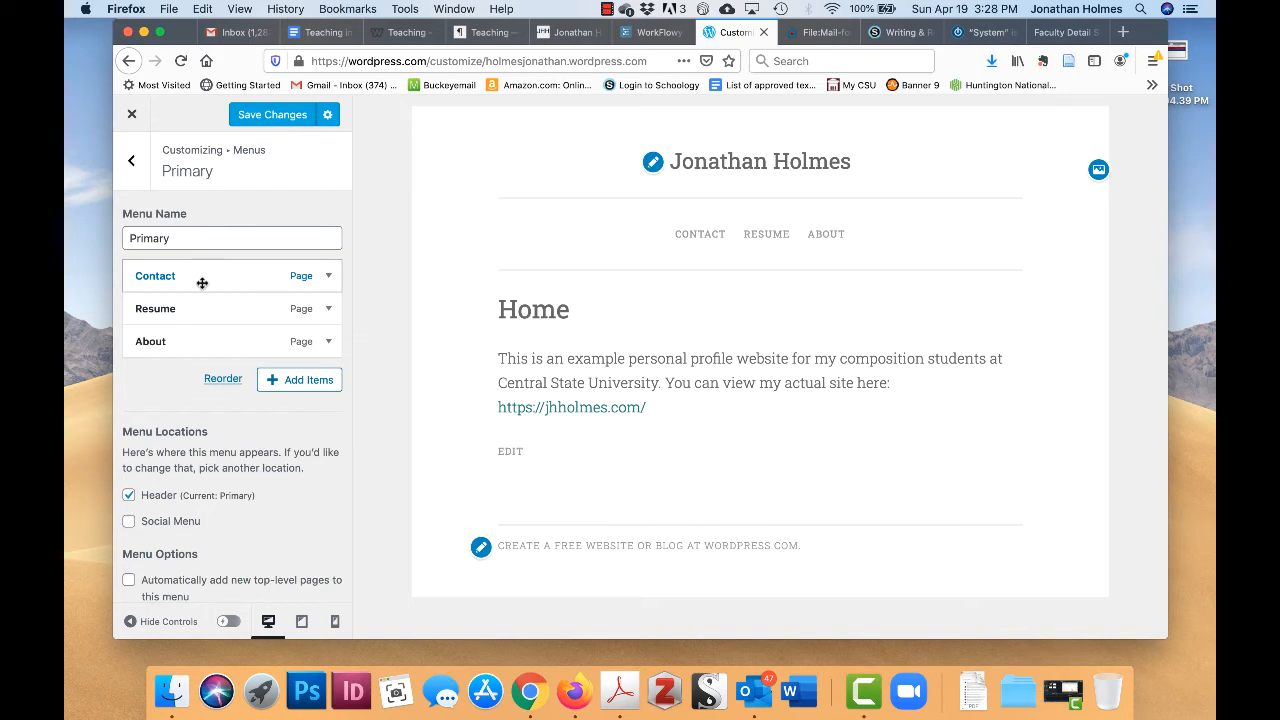
- Drag About to the top so the Primary menu reads About, Resume, Contact
left_click(186, 337)
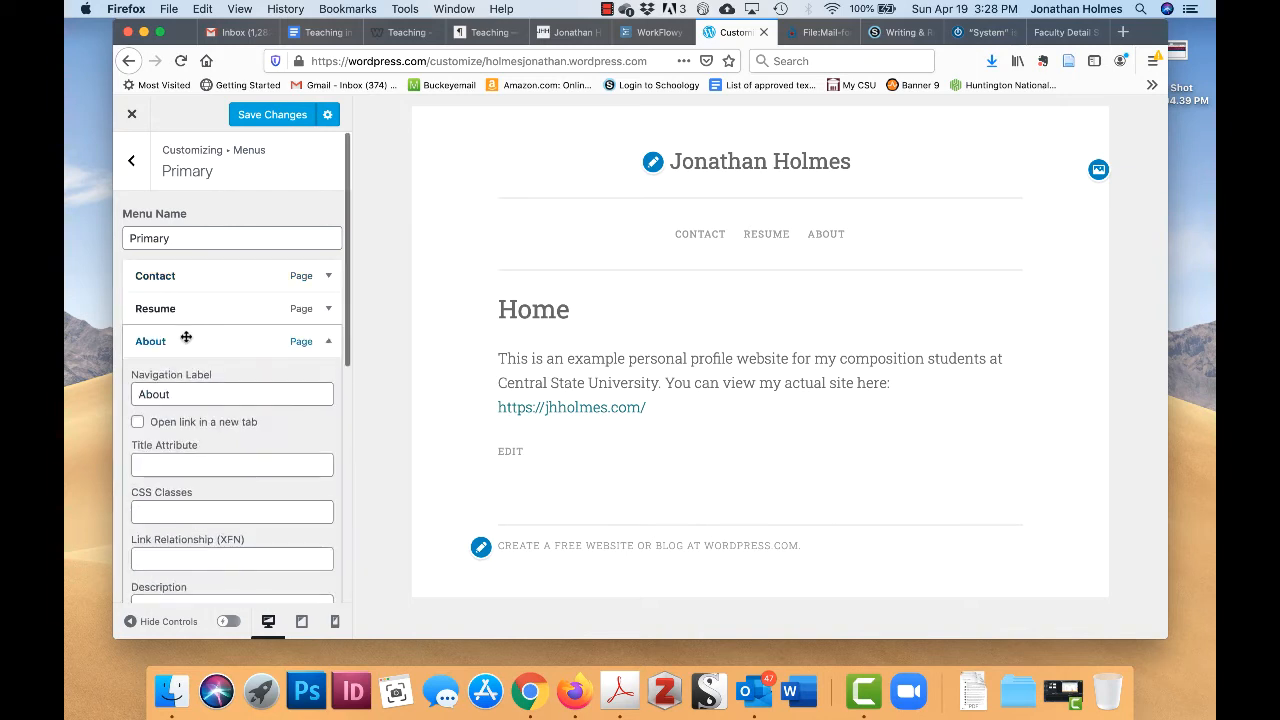
left_click(186, 337)
mouse_move(186, 337)
left_mouse_down()
mouse_move(185, 270)
mouse_move(195, 343)
left_mouse_up()
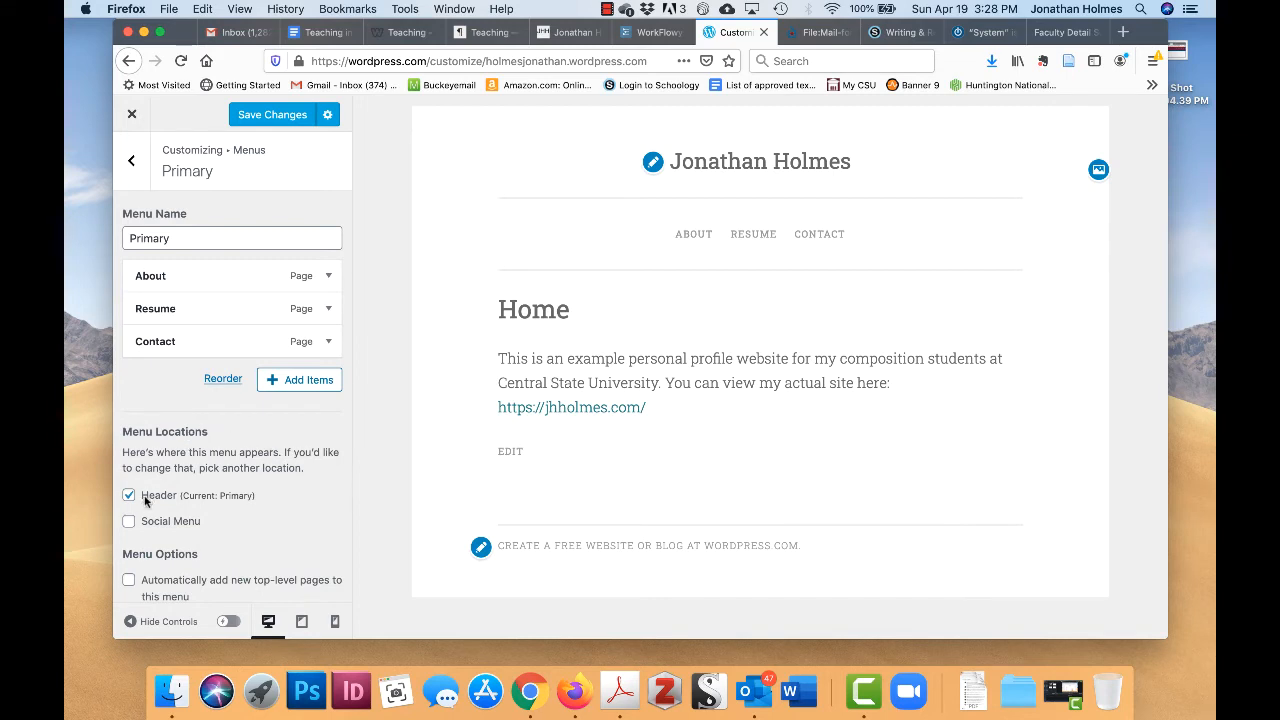
scroll(138, 525, "down", 1)
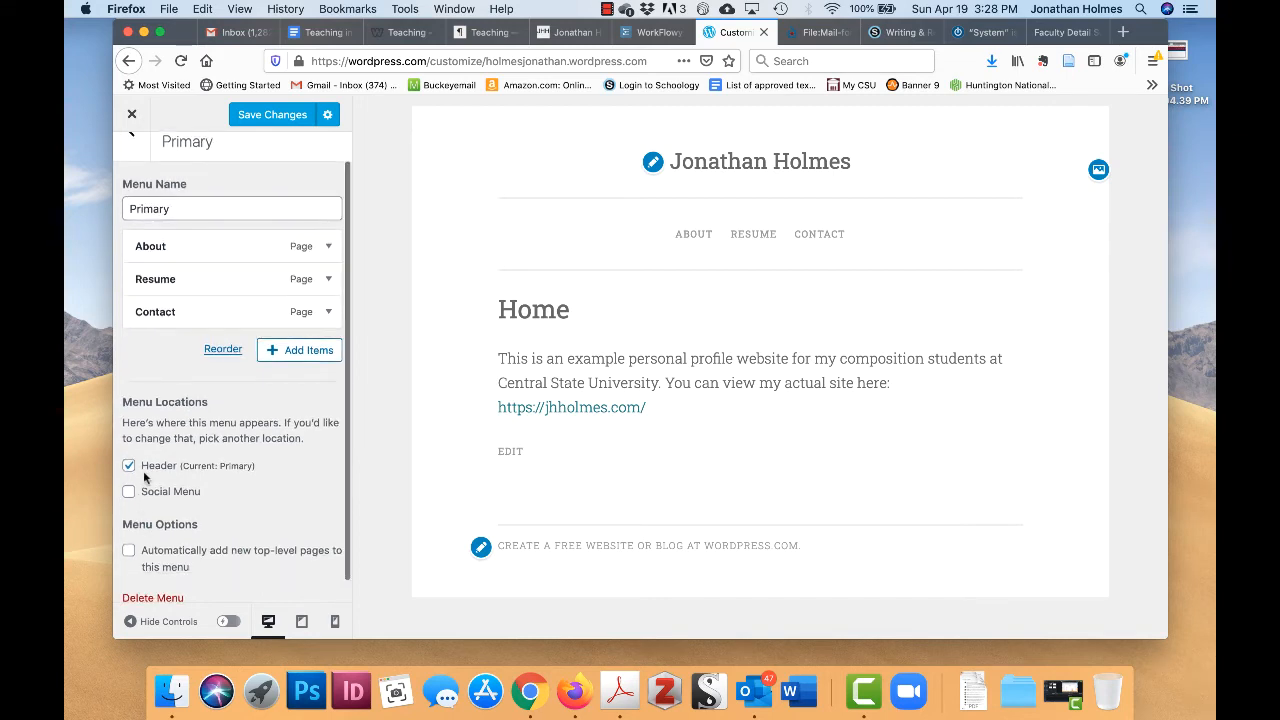
scroll(157, 491, "down", 1)
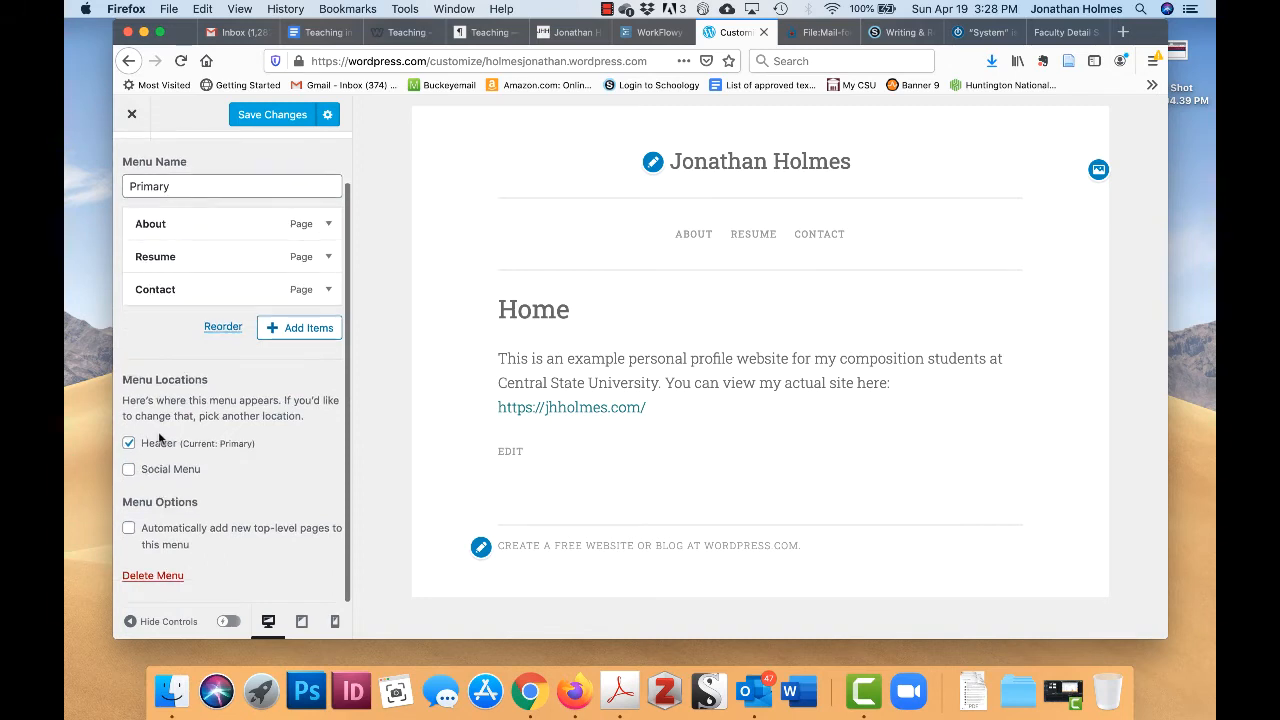
scroll(240, 457, "up", 1)
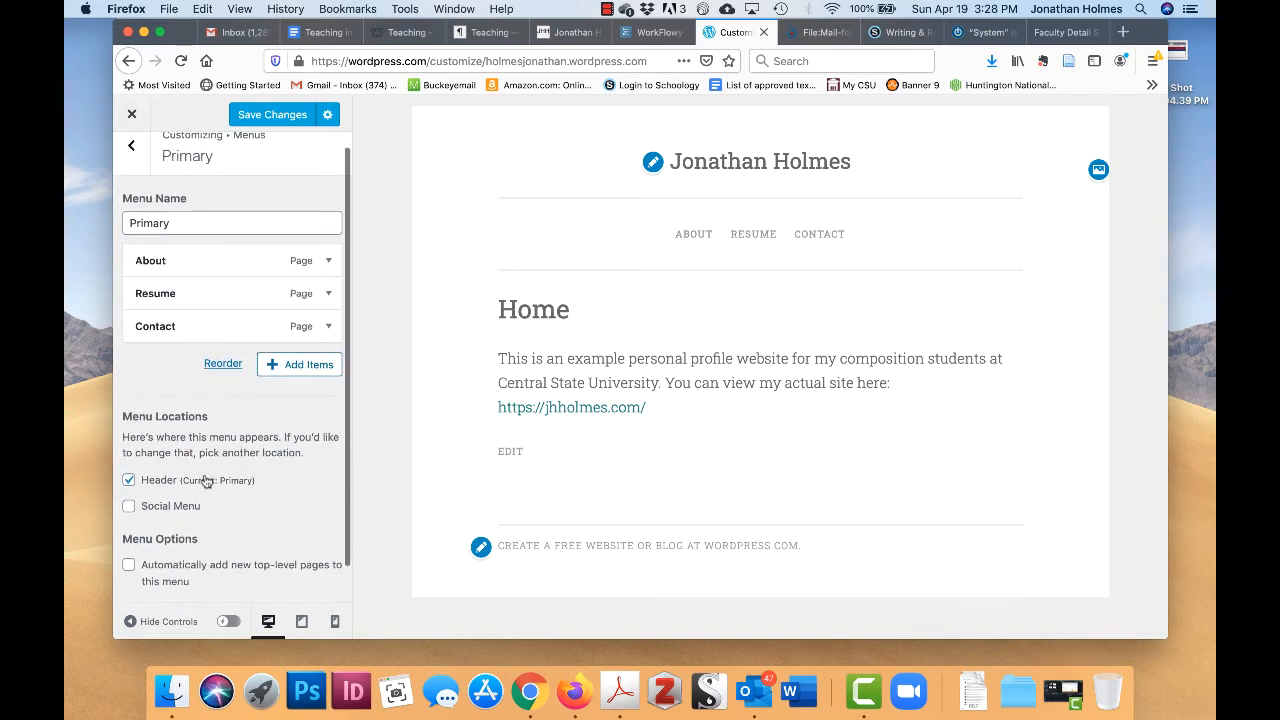
scroll(204, 480, "up", 1)
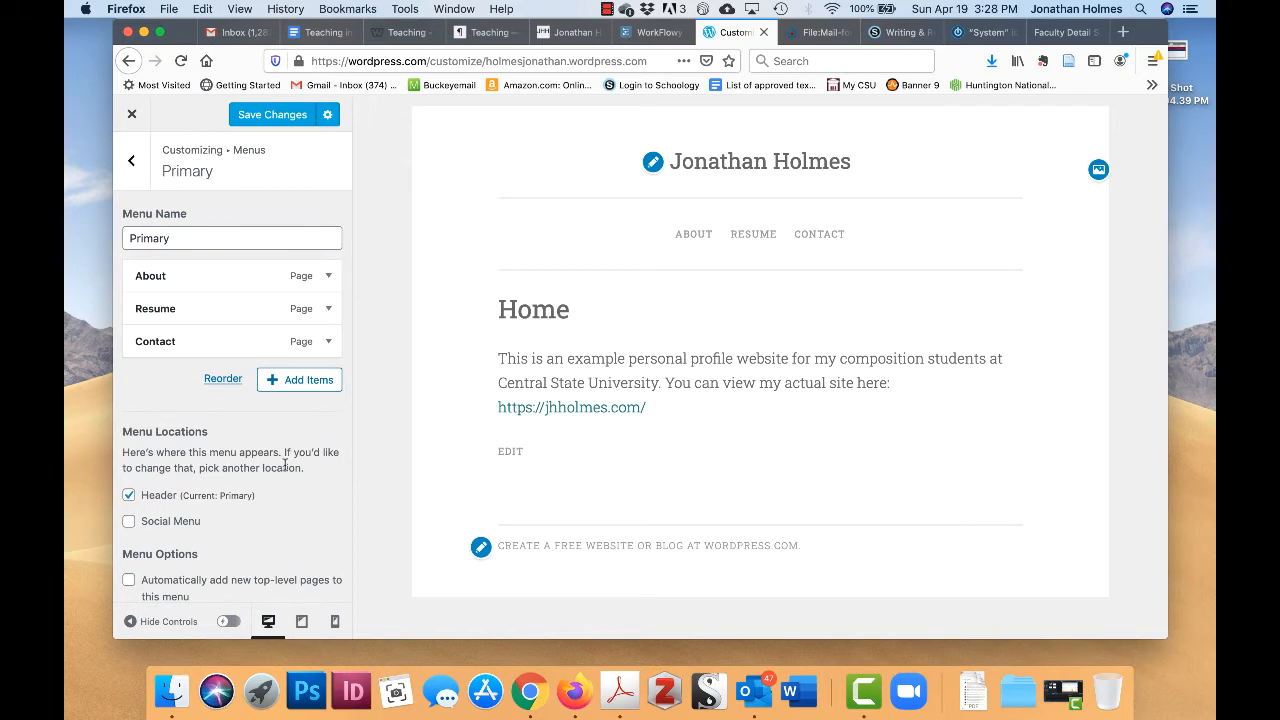
- Save the menu changes, leave the Customizer and open the live site
left_click(274, 114)
left_click(131, 114)
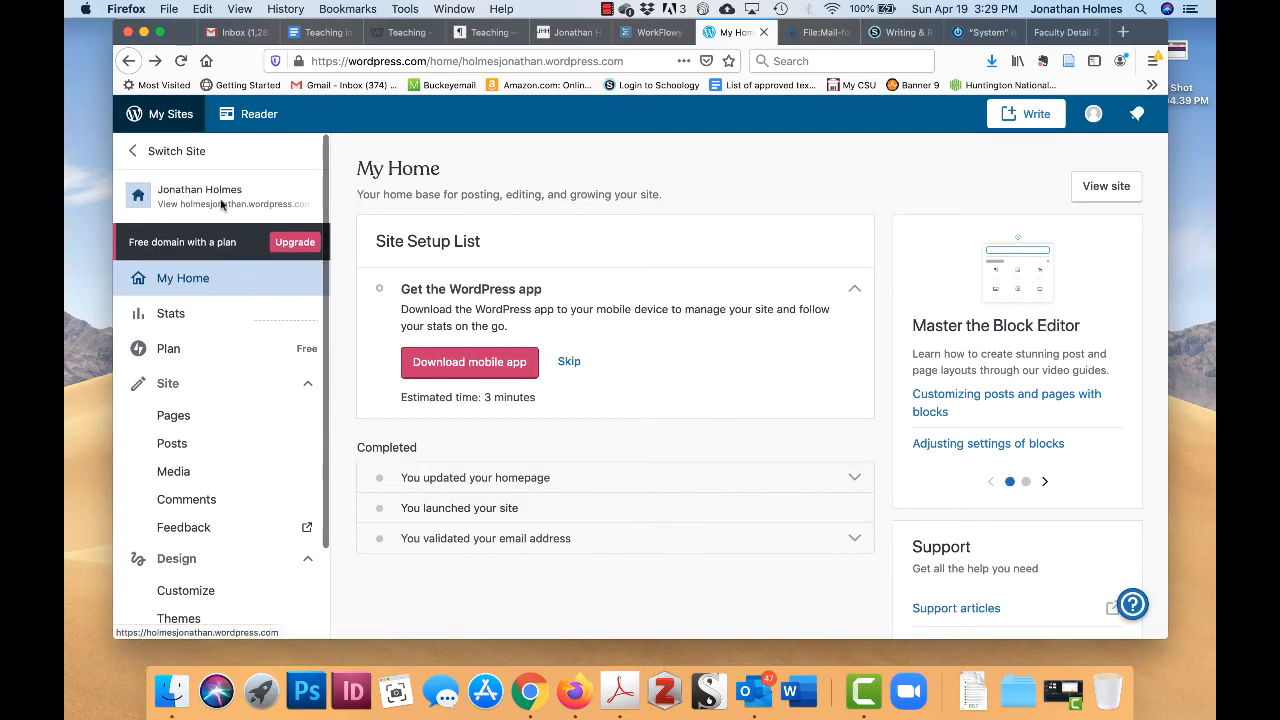
left_click(222, 204)
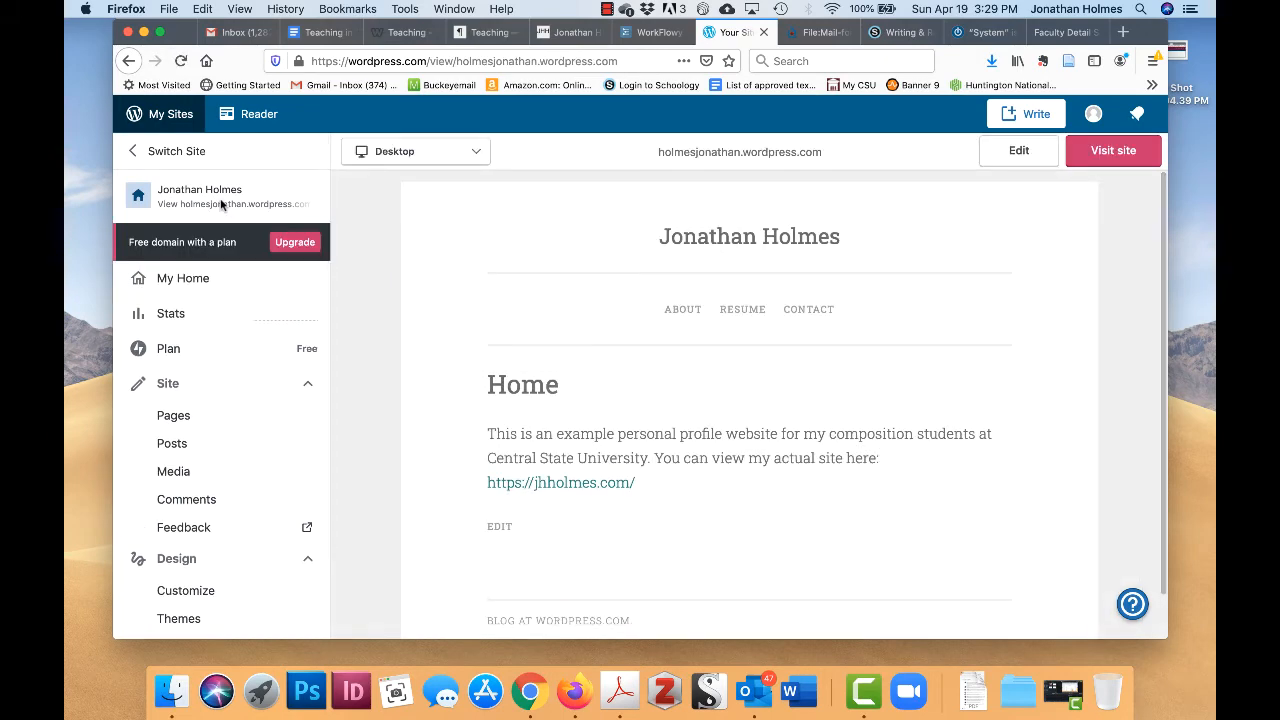
left_click(1110, 151)
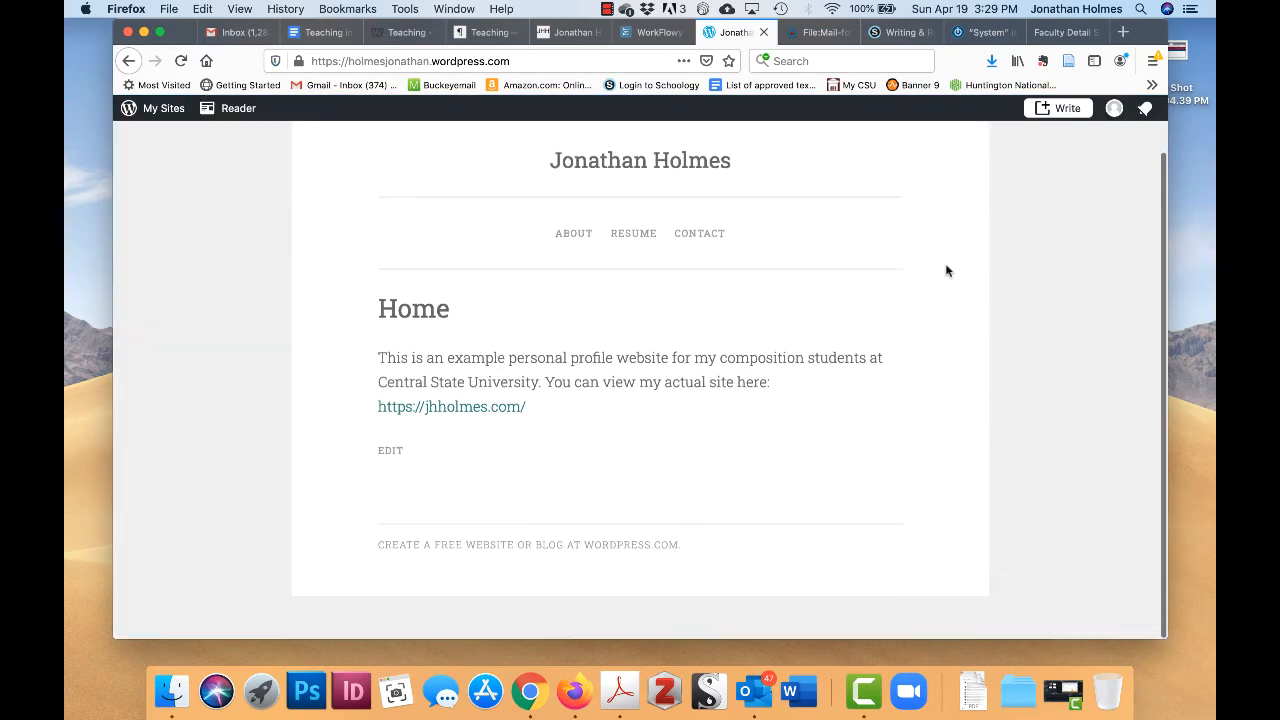
- Visit the About, Resume and Contact pages from the live site's header navigation
scroll(633, 372, "up", 2)
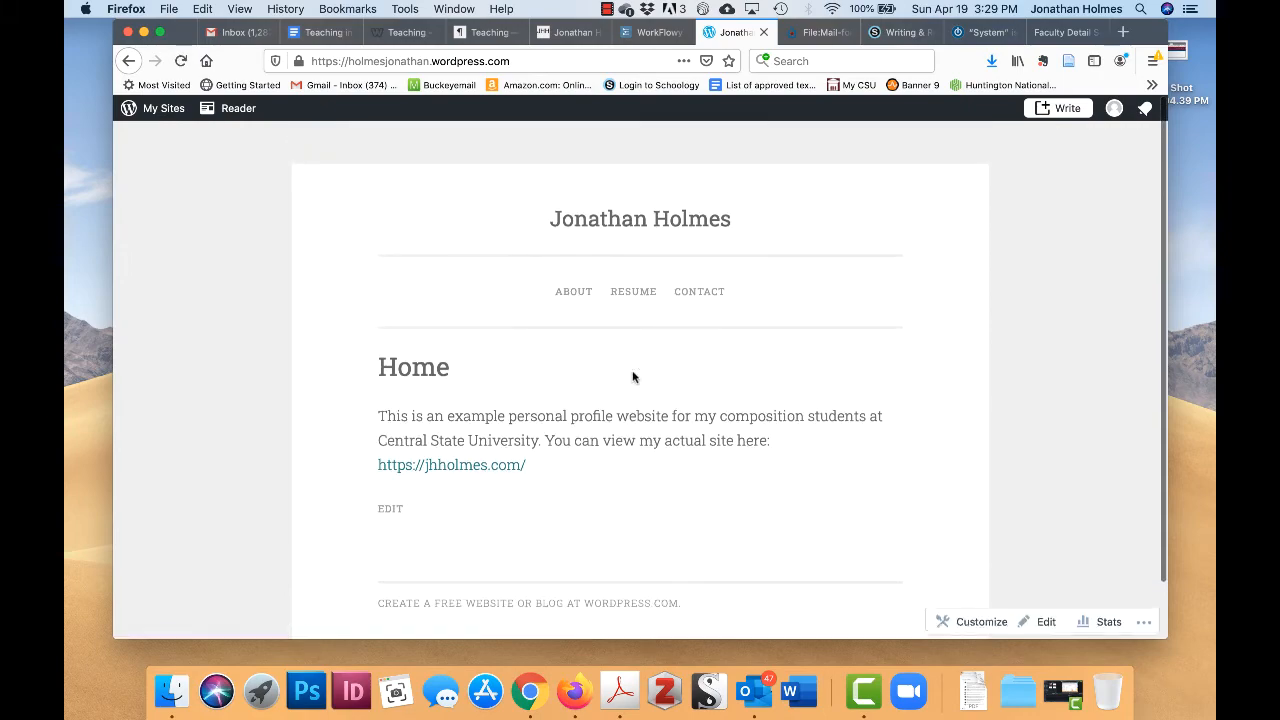
left_click(582, 294)
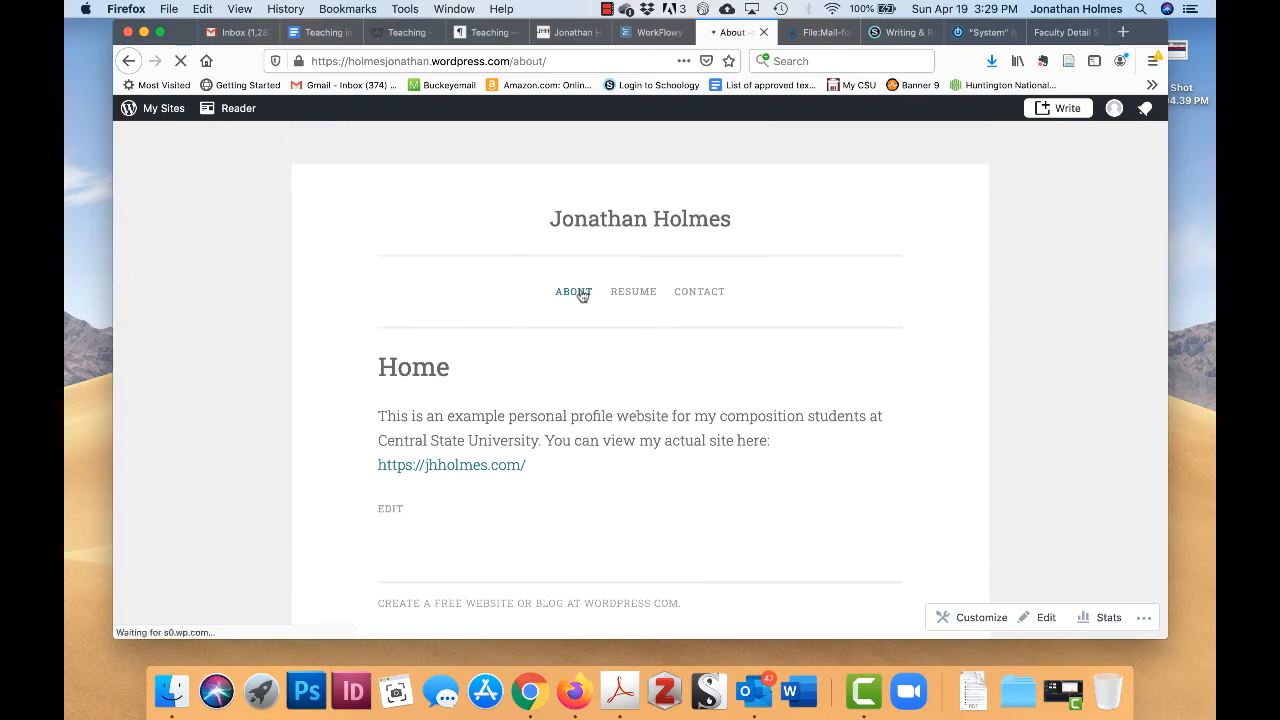
scroll(615, 395, "down", 4)
scroll(615, 383, "down", 10)
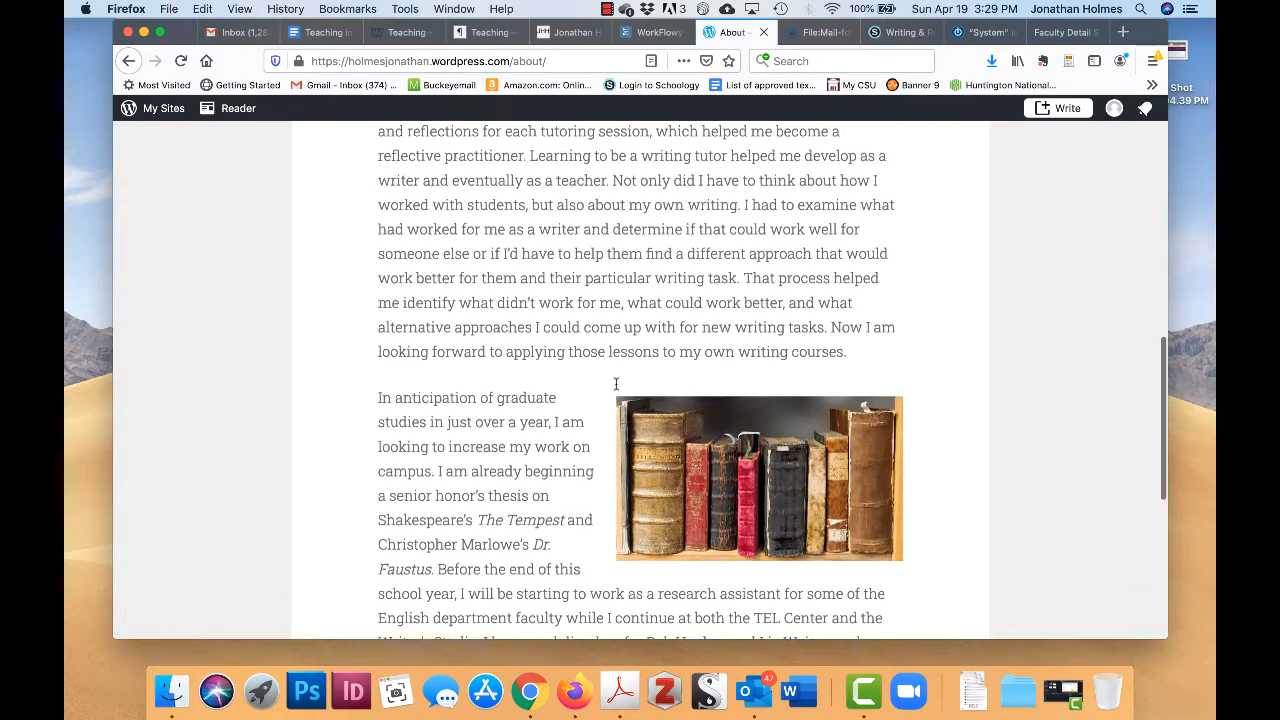
scroll(654, 380, "up", 13)
left_click(633, 292)
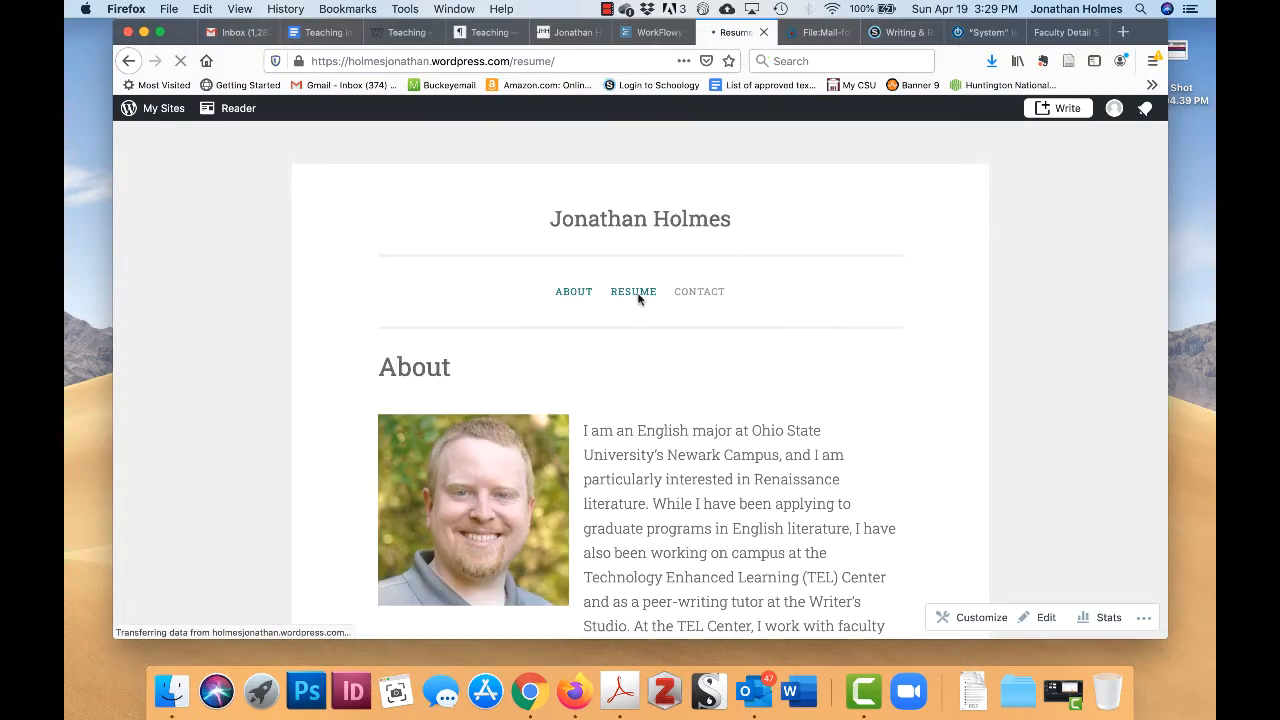
scroll(640, 300, "down", 4)
scroll(635, 298, "down", 15)
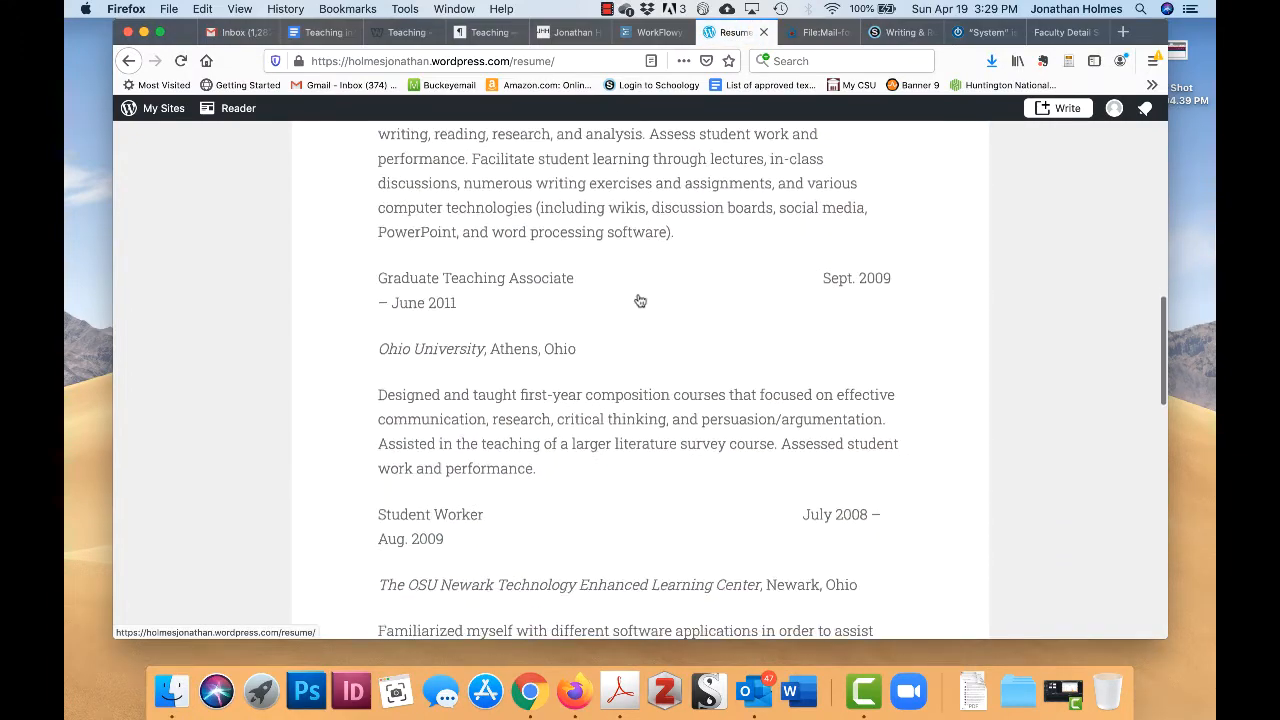
scroll(635, 298, "up", 20)
left_click(697, 292)
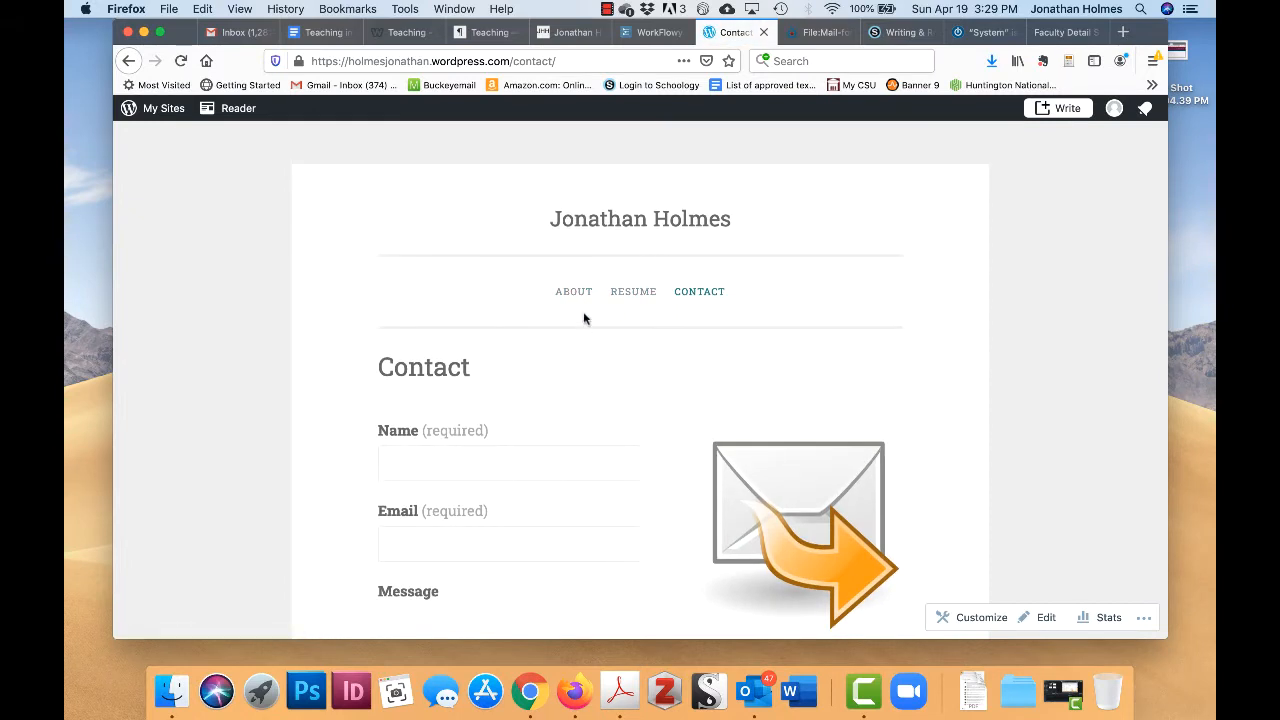
- Return to the About page, scroll through its biography, then go to the Resume page
left_click(572, 297)
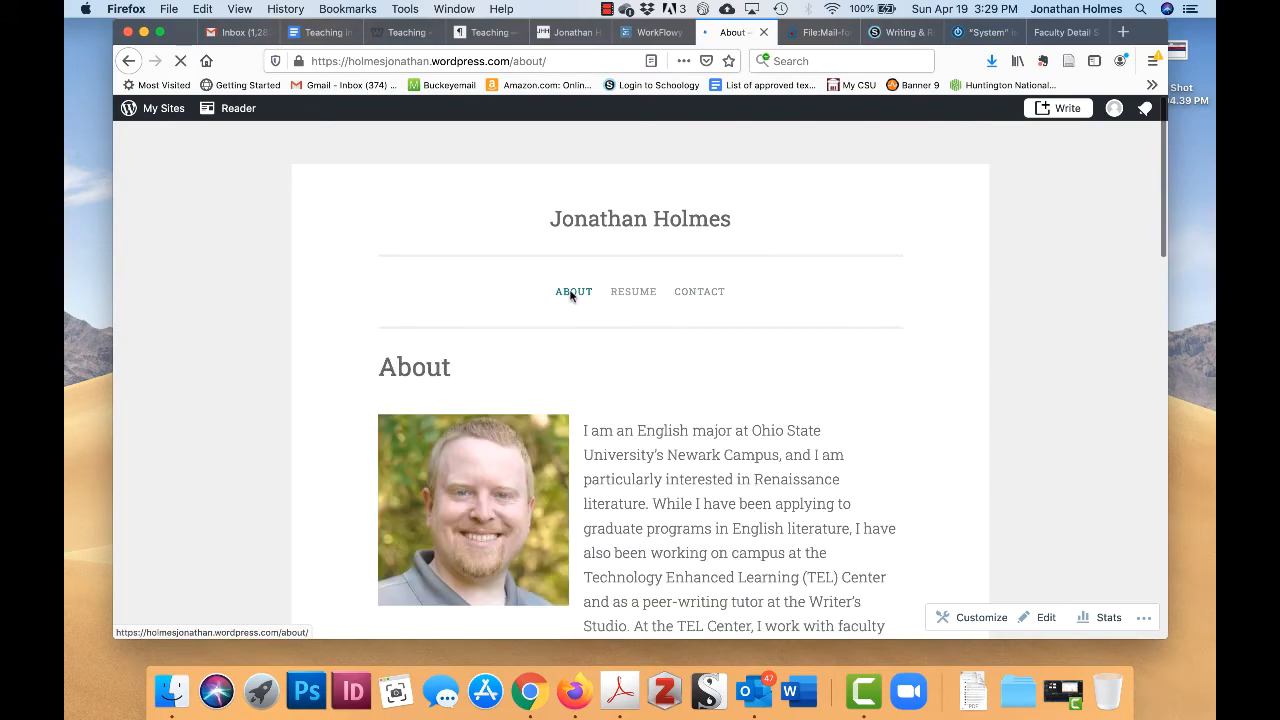
scroll(681, 401, "down", 2)
scroll(681, 401, "down", 10)
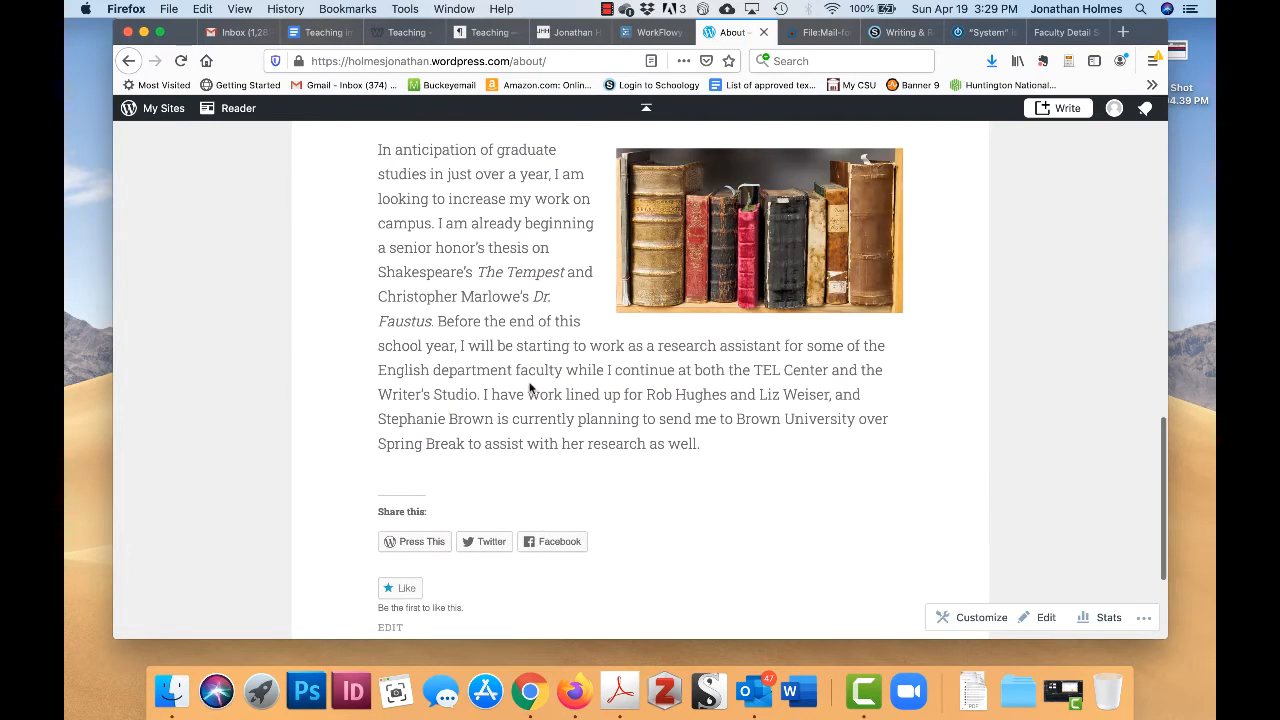
scroll(491, 386, "up", 3)
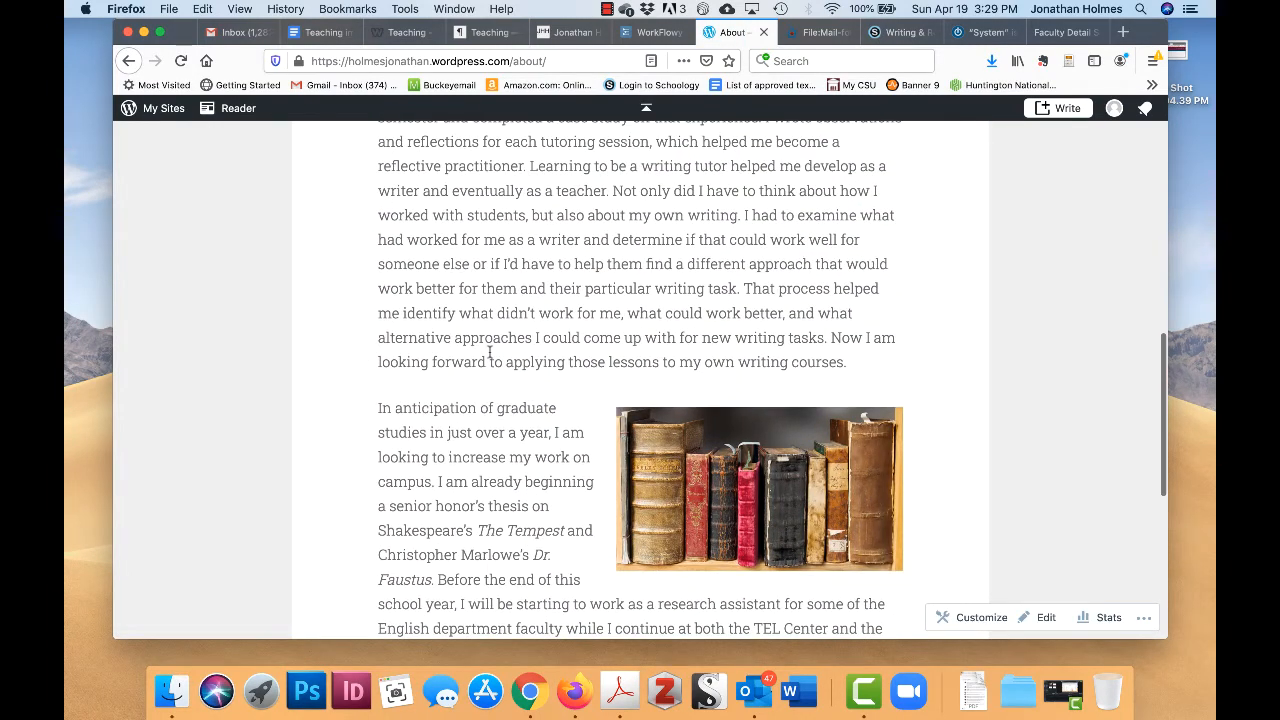
scroll(490, 352, "up", 8)
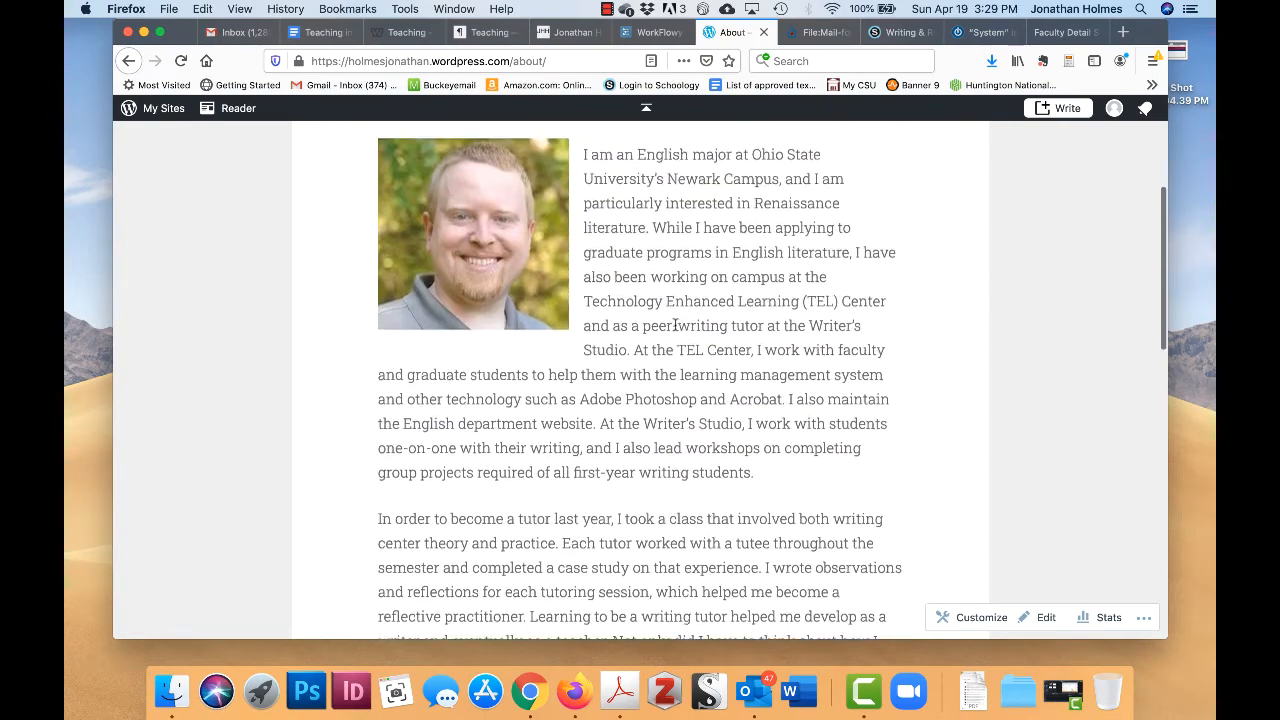
scroll(675, 325, "up", 1)
scroll(716, 418, "up", 5)
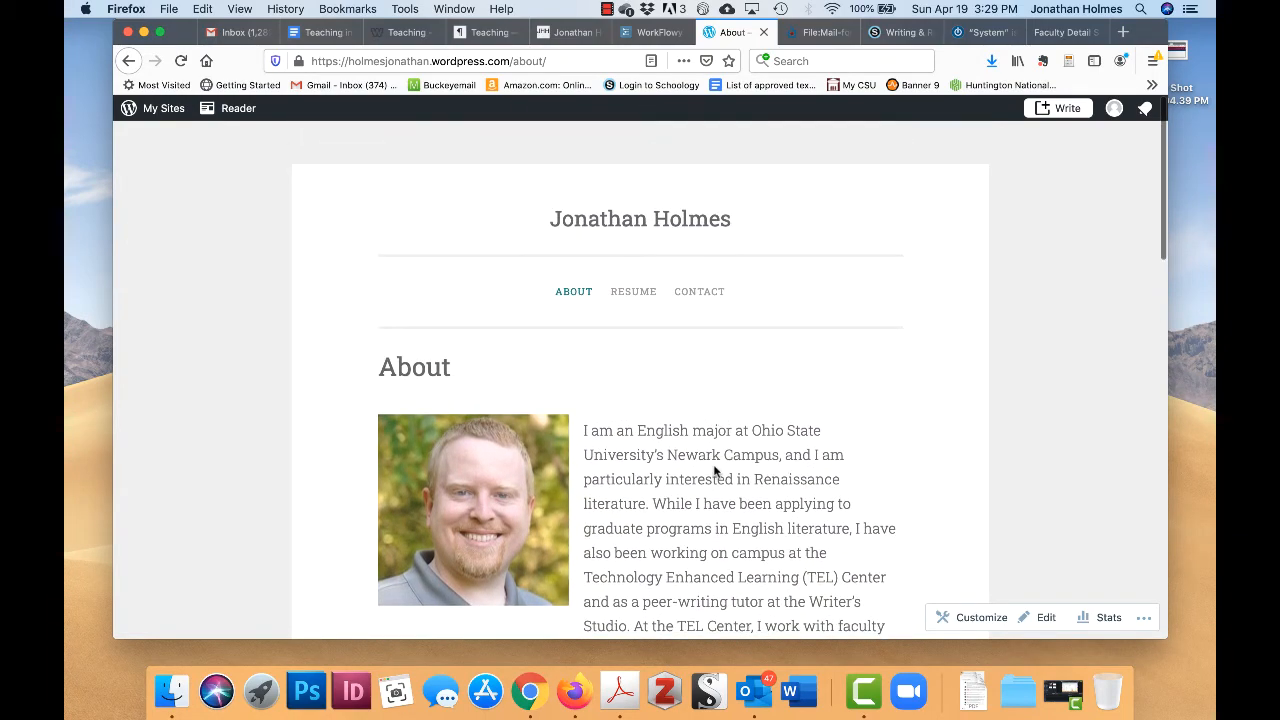
scroll(714, 465, "down", 2)
scroll(705, 546, "down", 3)
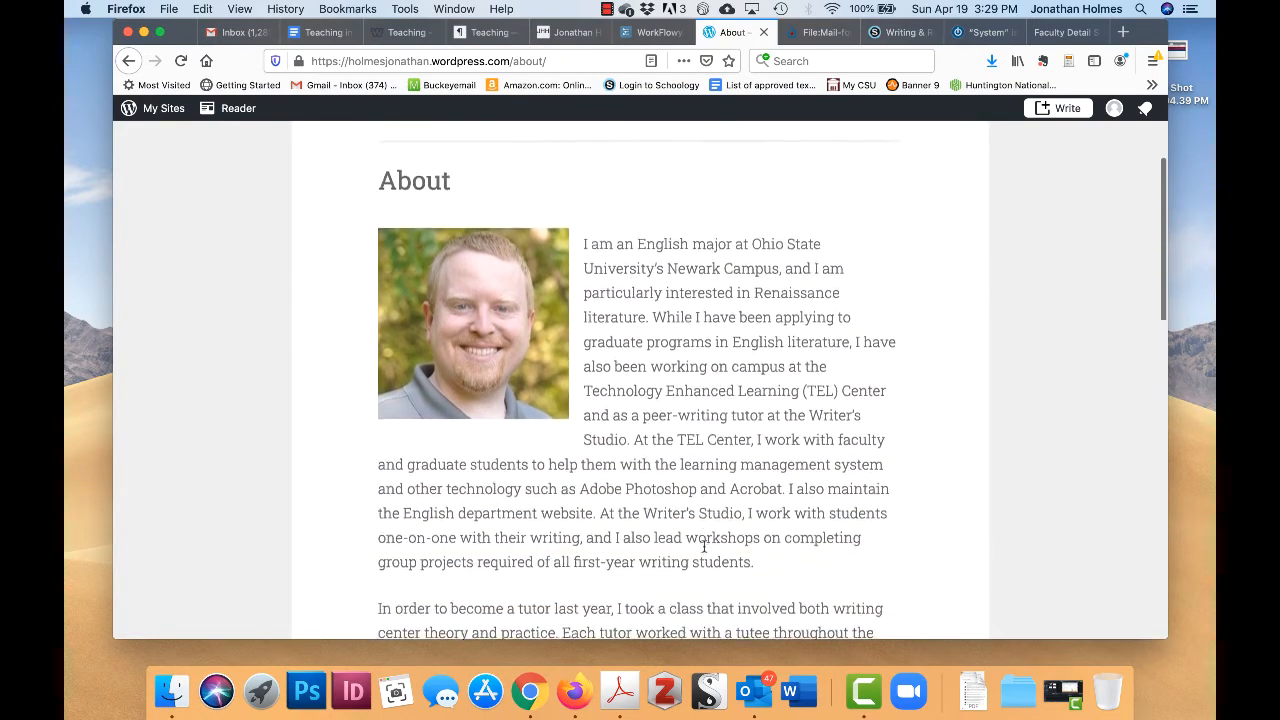
scroll(684, 430, "down", 8)
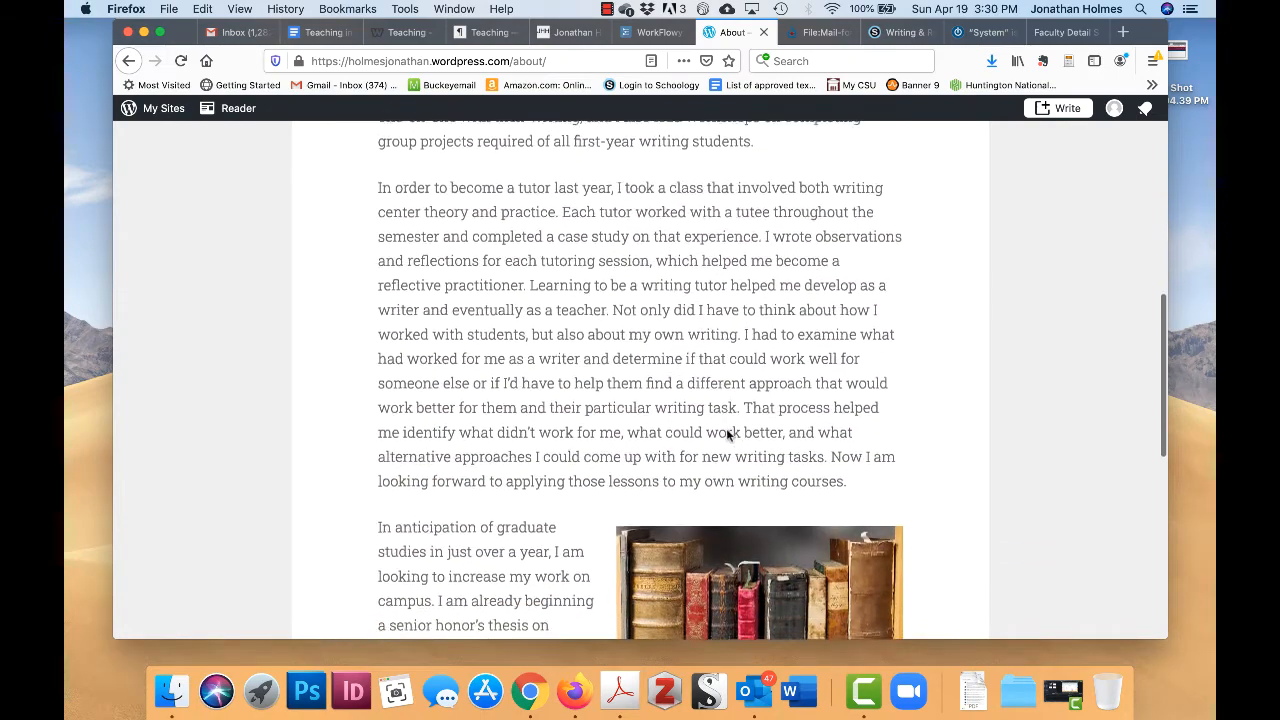
scroll(499, 340, "down", 6)
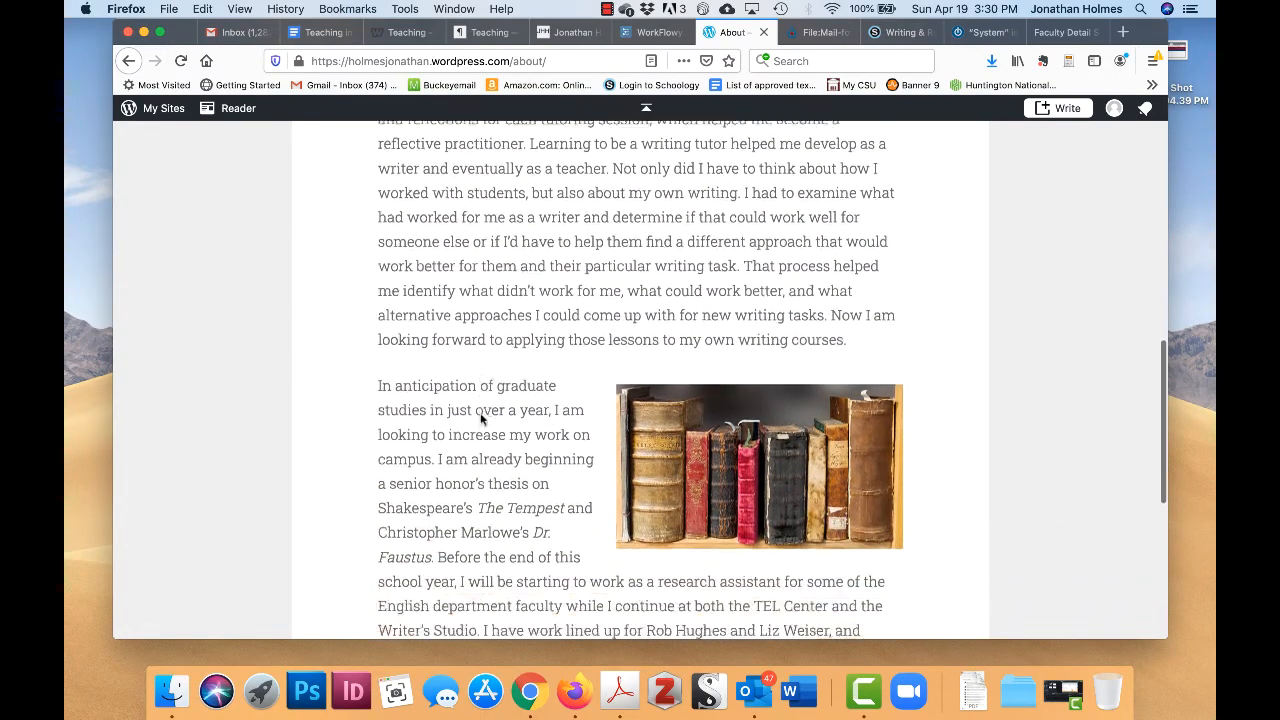
scroll(480, 400, "up", 8)
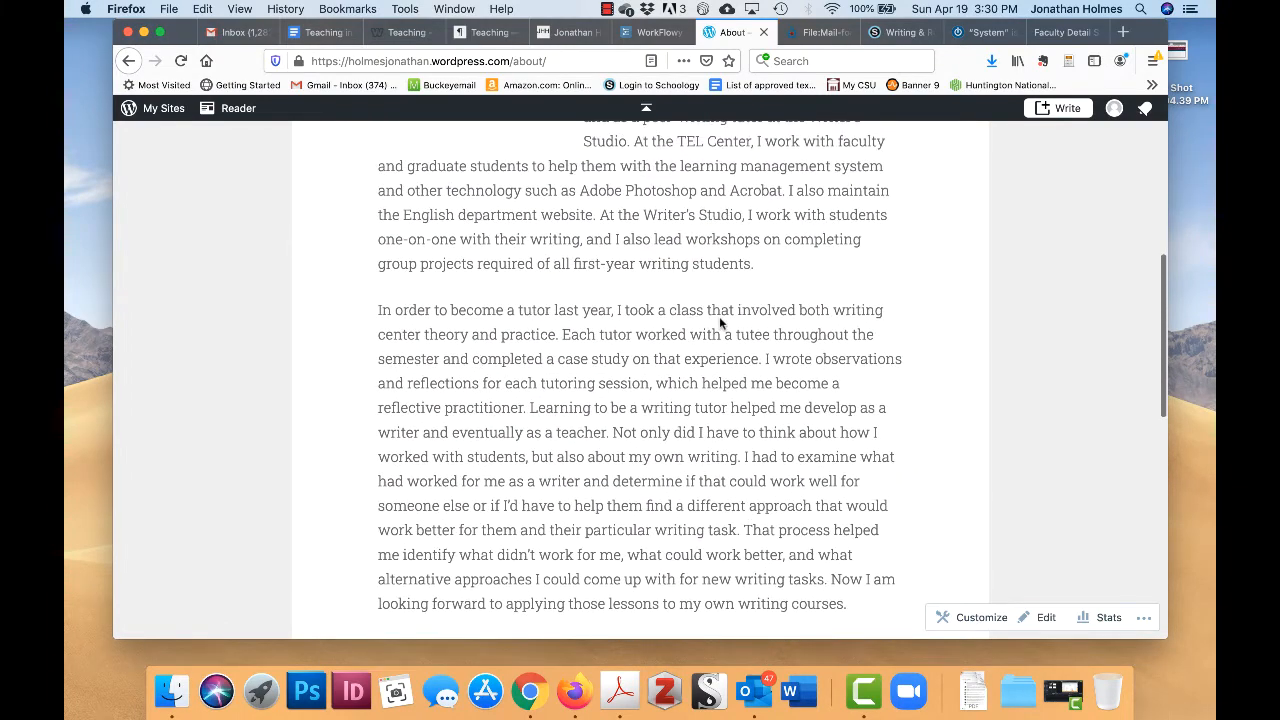
scroll(739, 376, "up", 5)
scroll(739, 376, "up", 5)
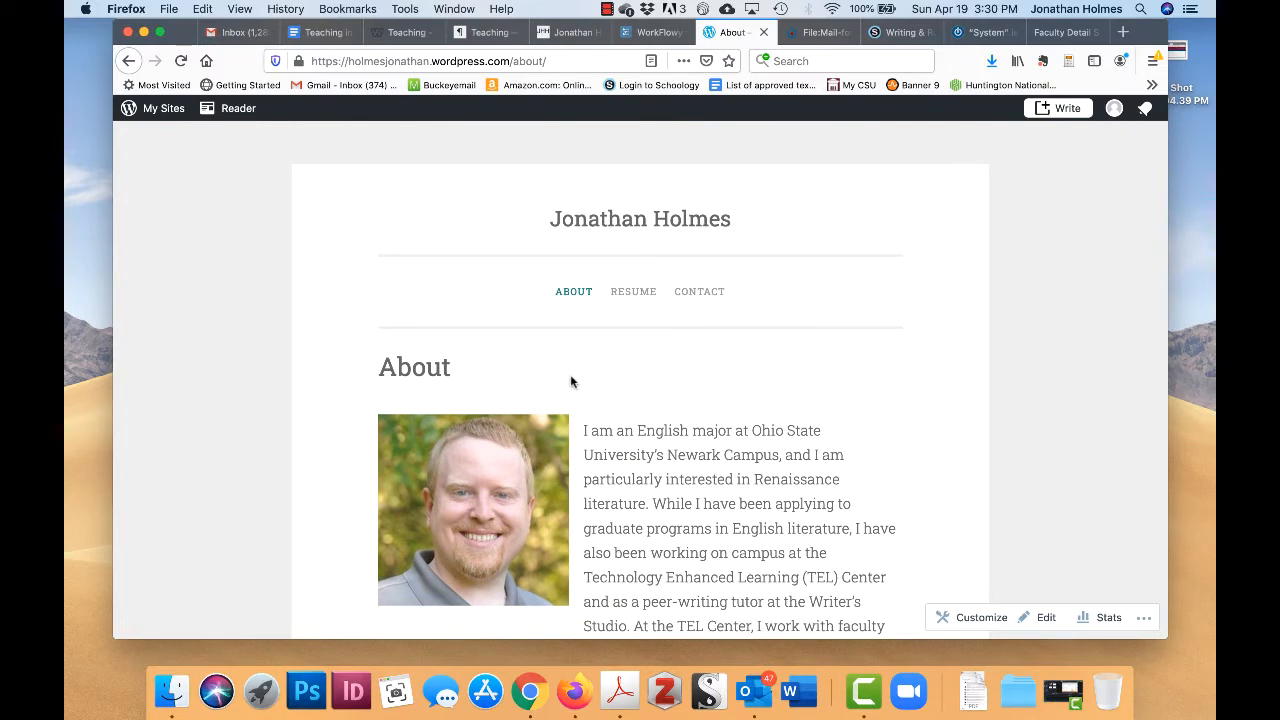
left_click(633, 291)
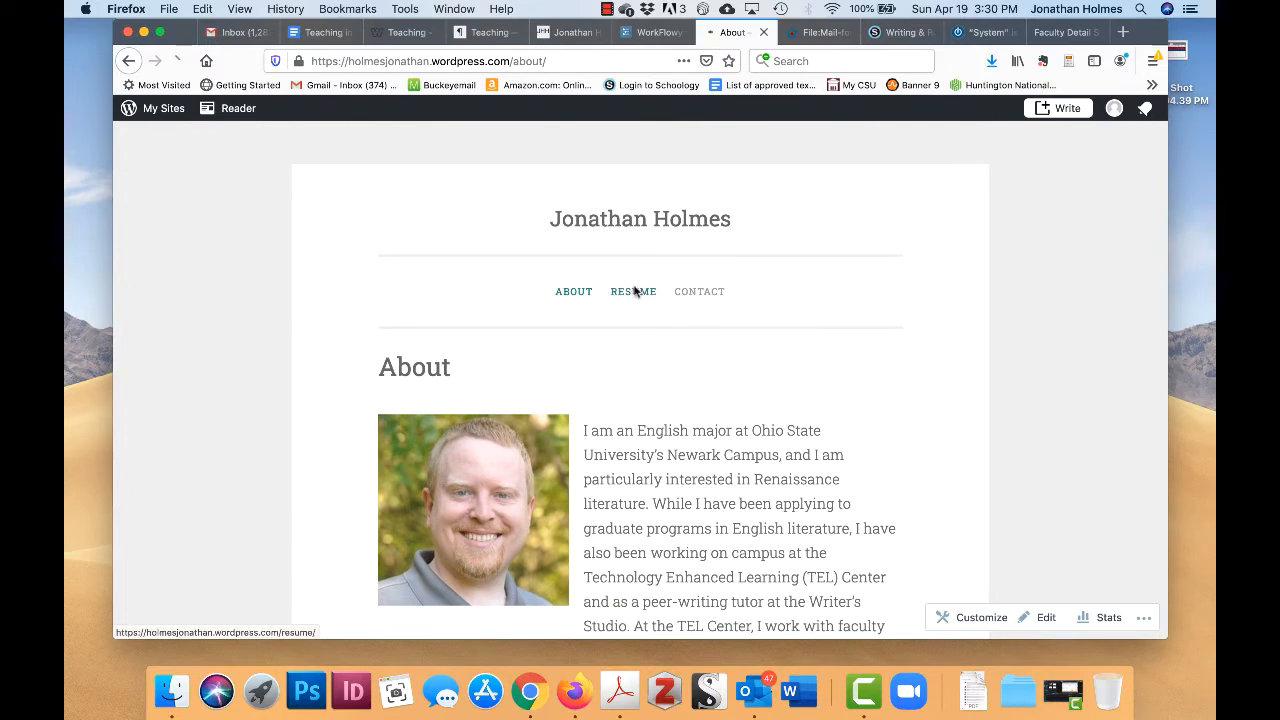
- Scroll the Resume page and confirm The Ohio State University link opens the English department site
scroll(697, 423, "down", 15)
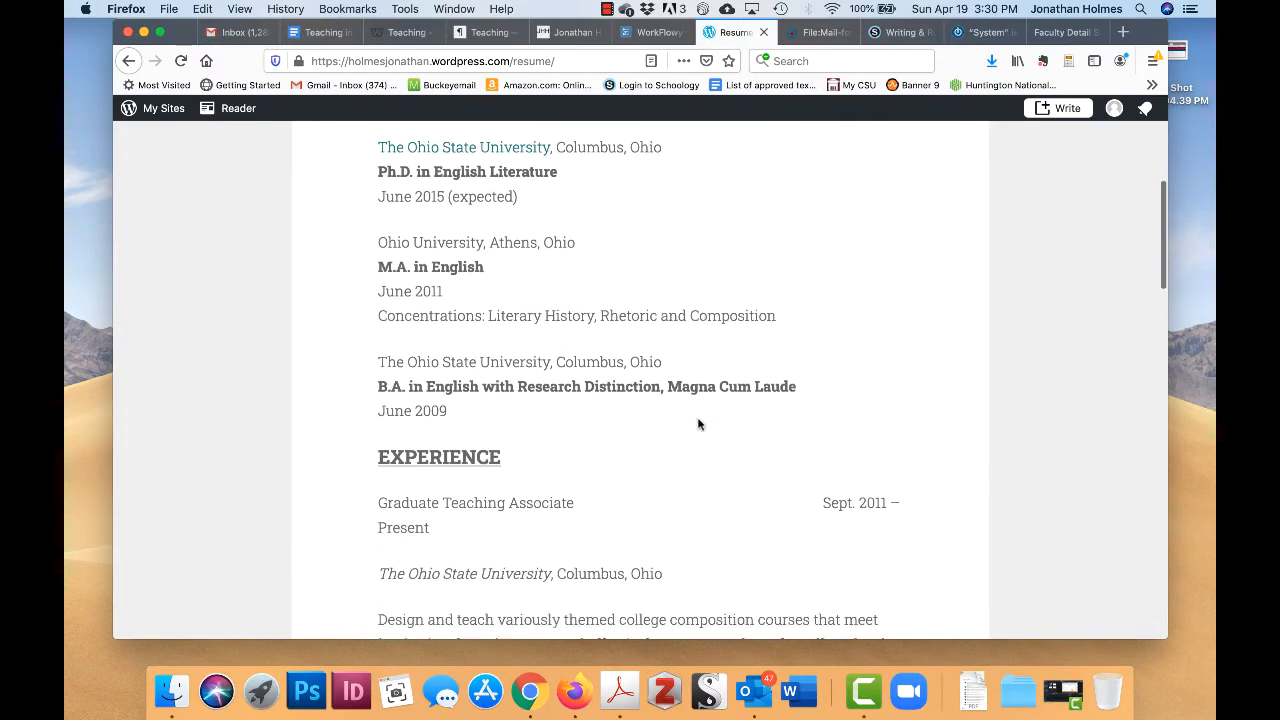
scroll(698, 424, "down", 20)
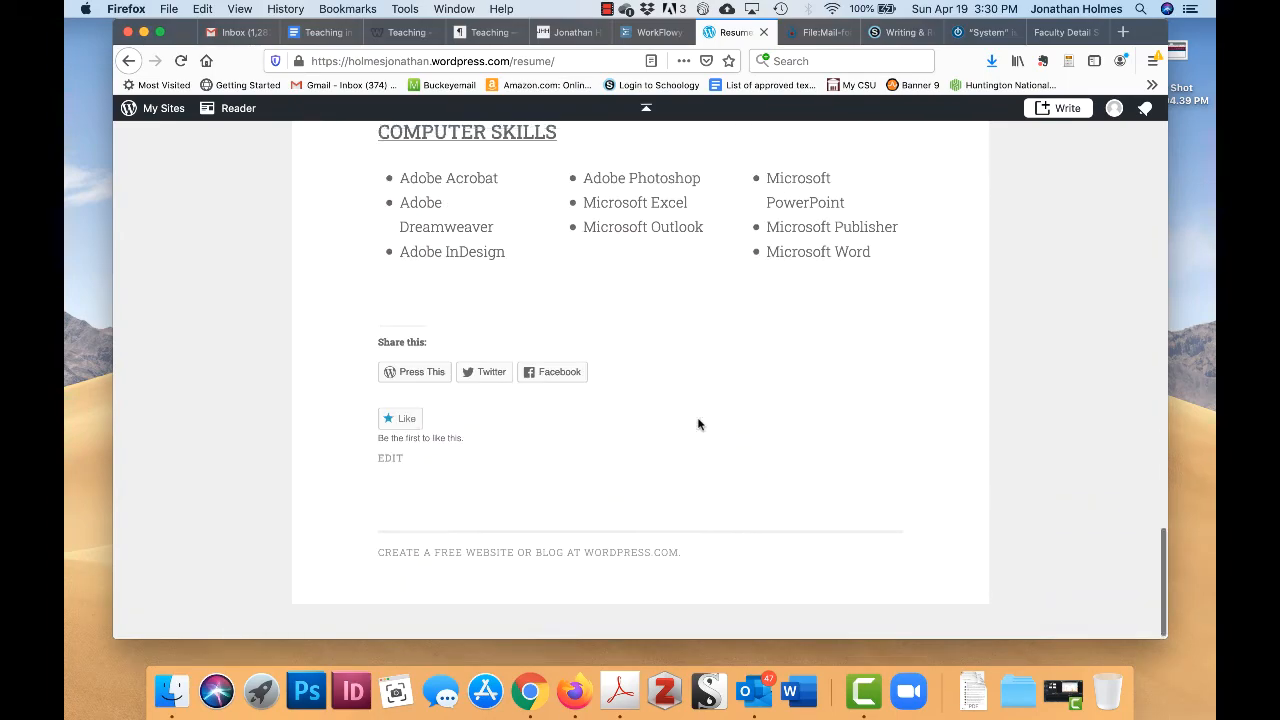
scroll(698, 424, "up", 10)
scroll(698, 424, "up", 6)
scroll(698, 424, "down", 3)
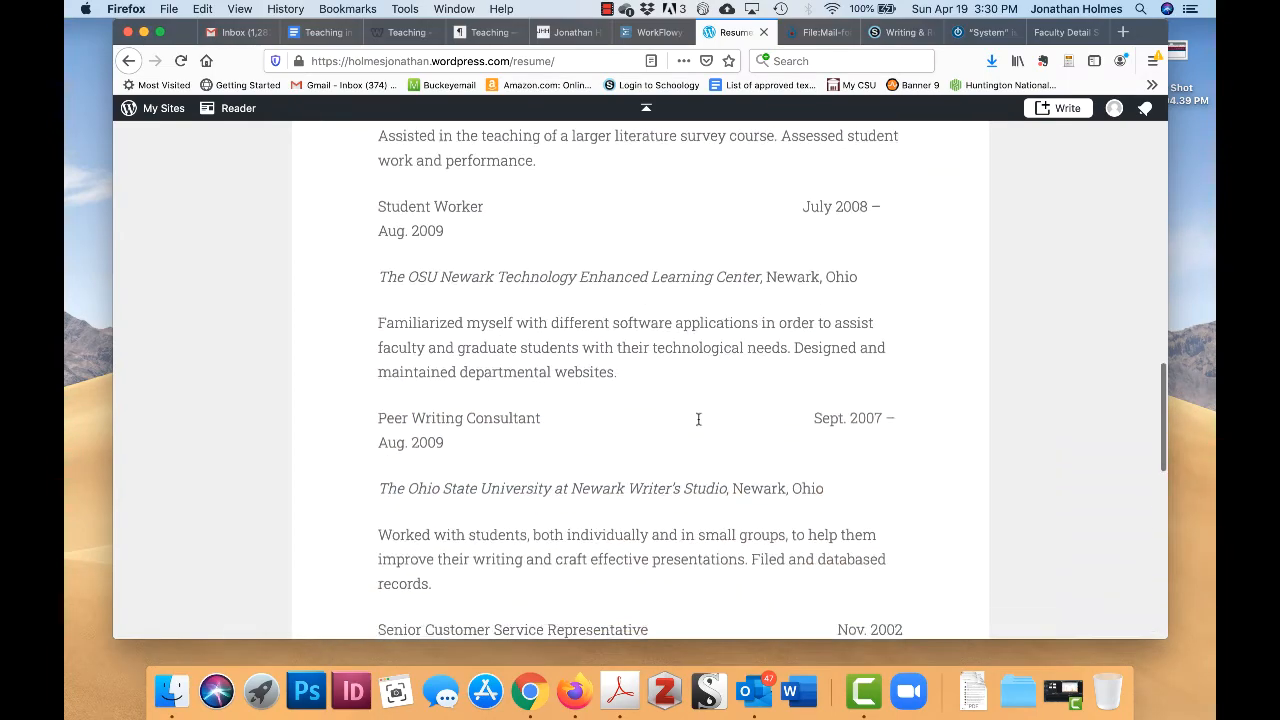
scroll(698, 424, "up", 15)
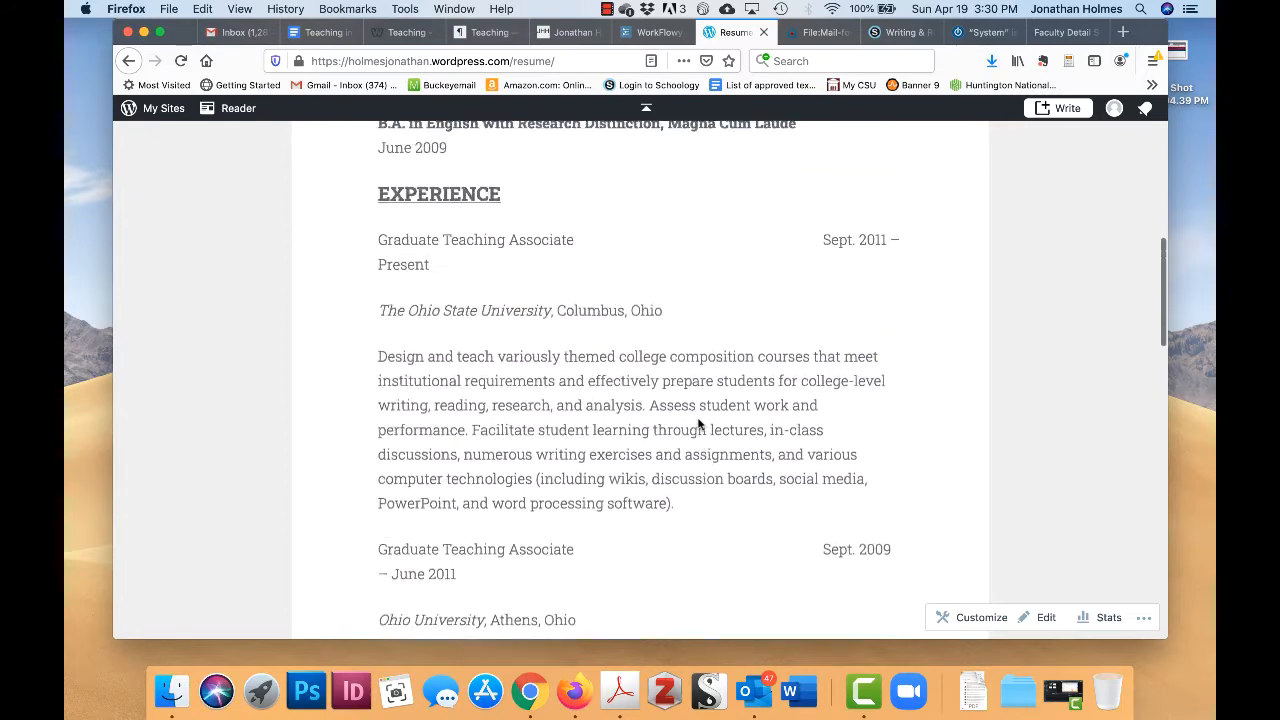
scroll(698, 424, "down", 5)
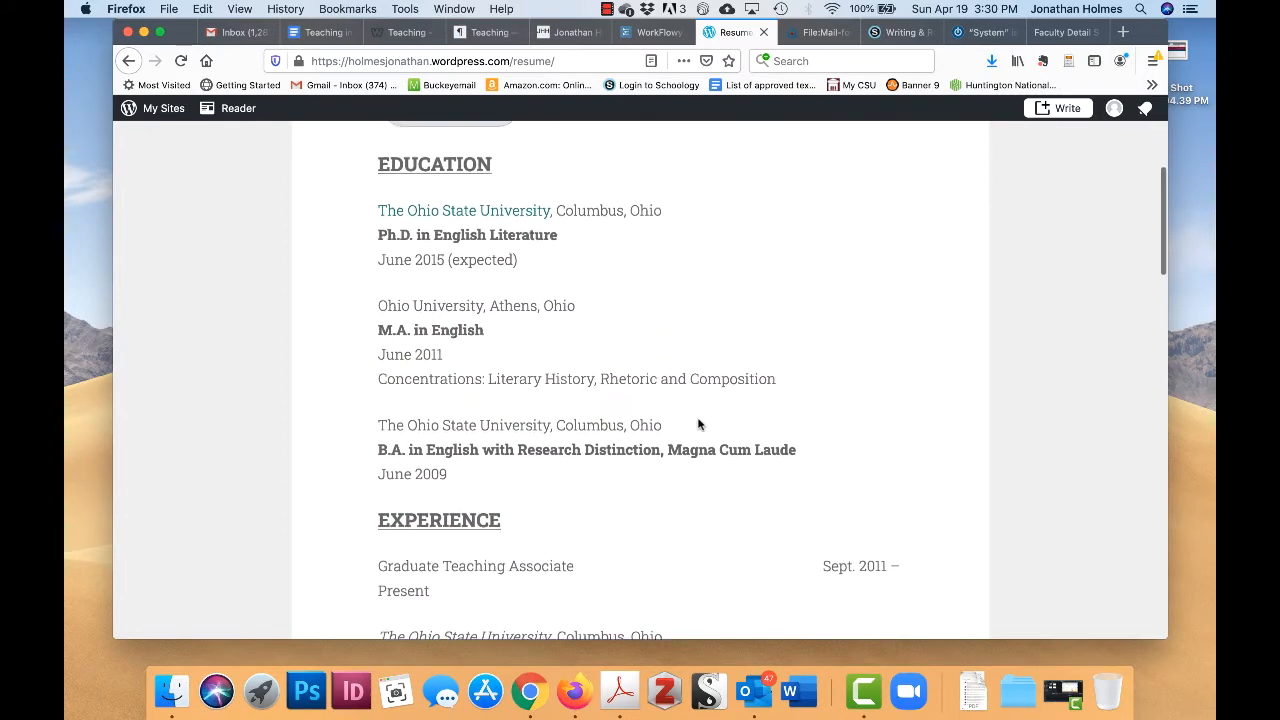
left_click(479, 204)
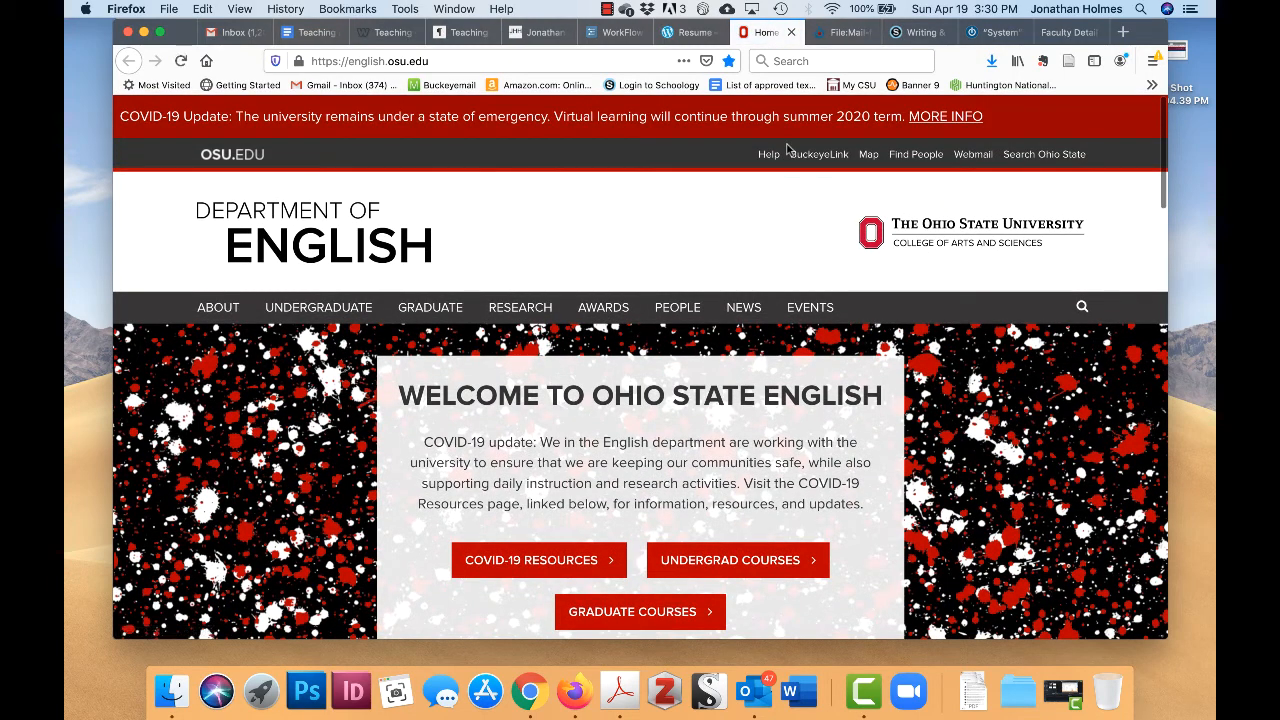
left_click(790, 33)
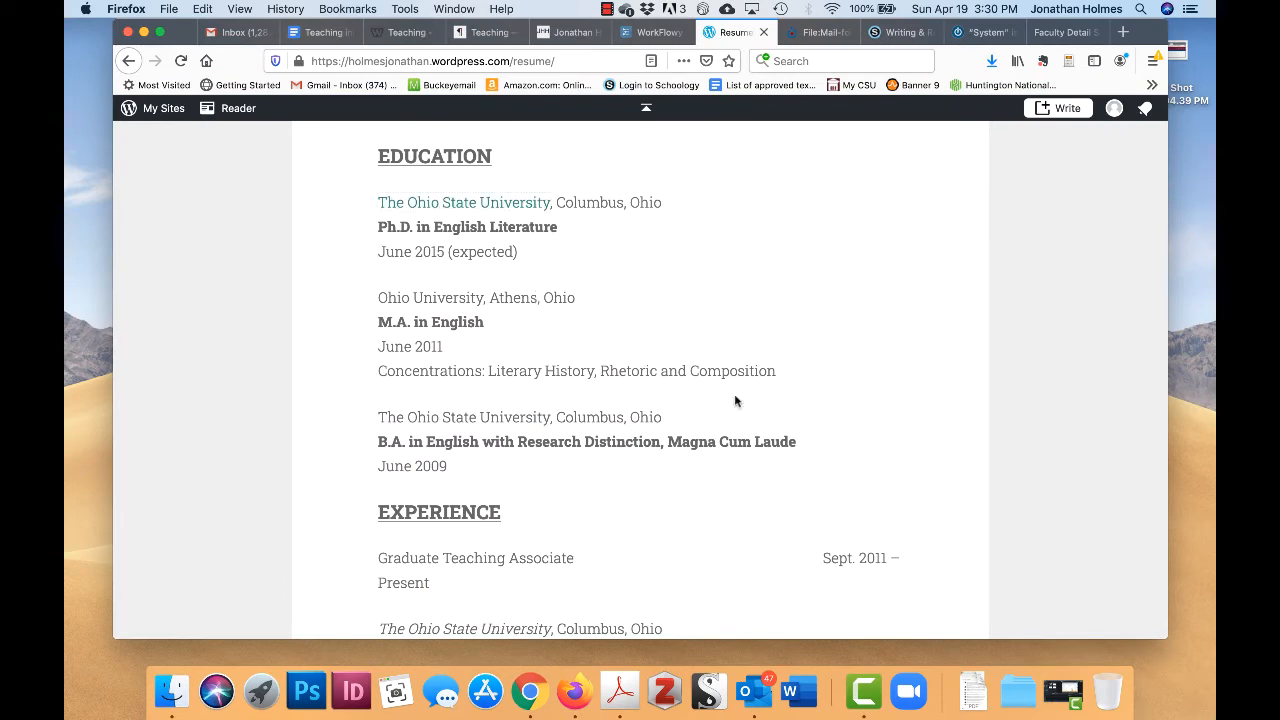
scroll(698, 315, "up", 4)
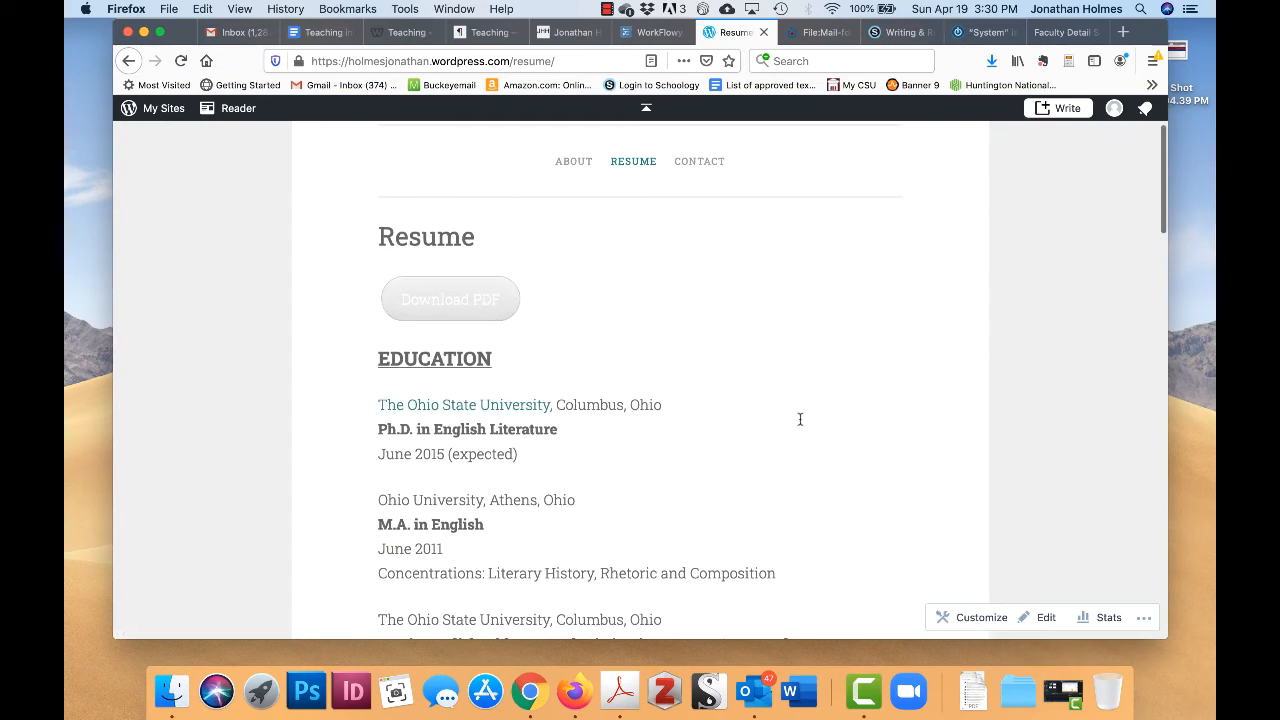
scroll(785, 395, "down", 10)
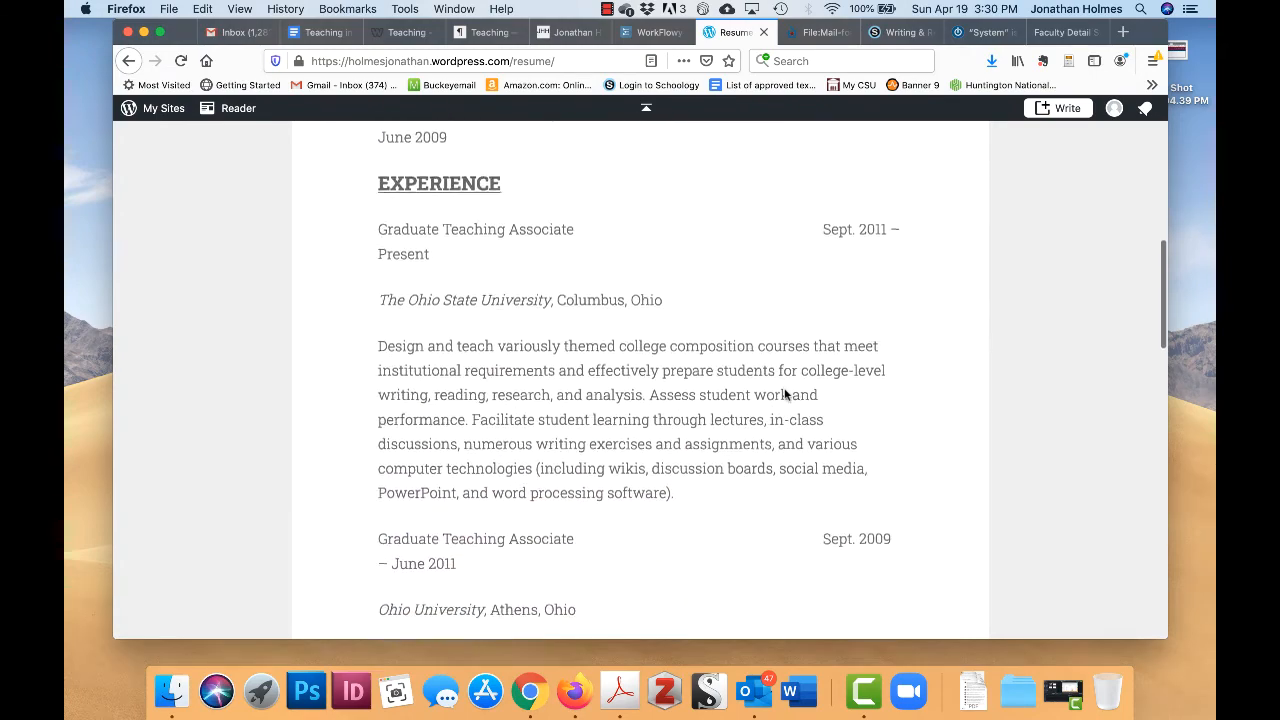
scroll(785, 392, "up", 7)
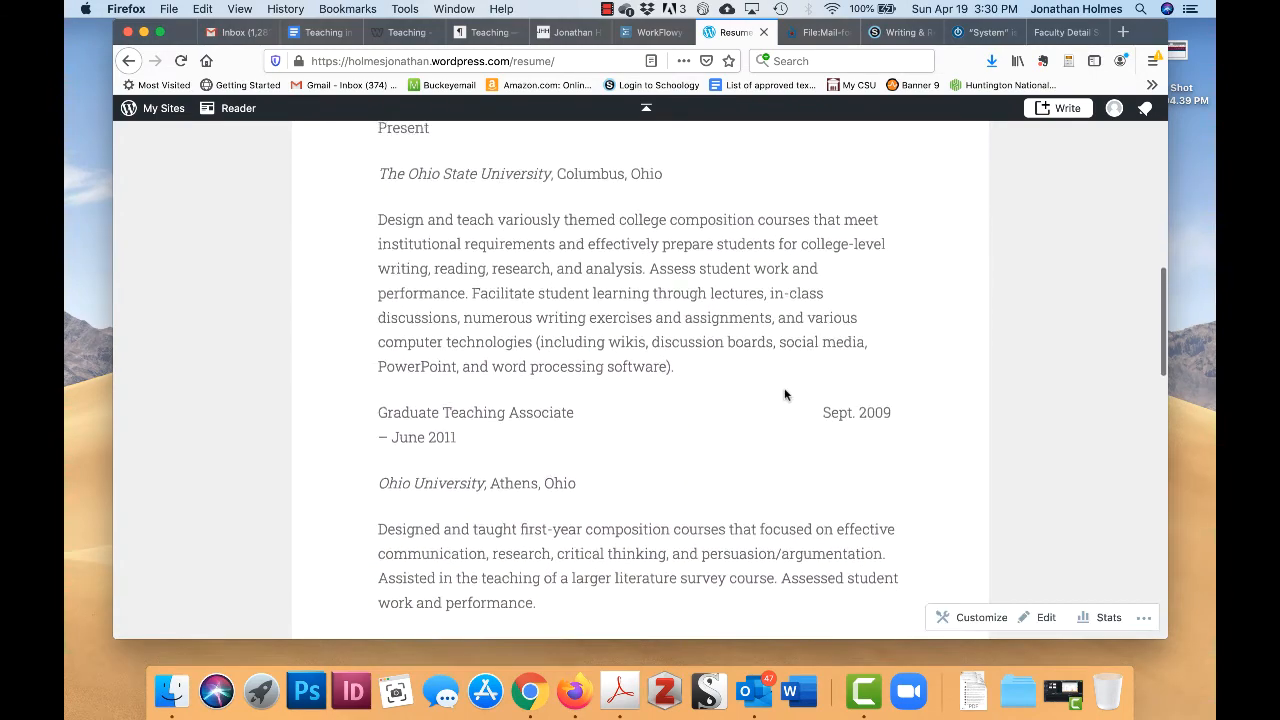
scroll(785, 395, "up", 2)
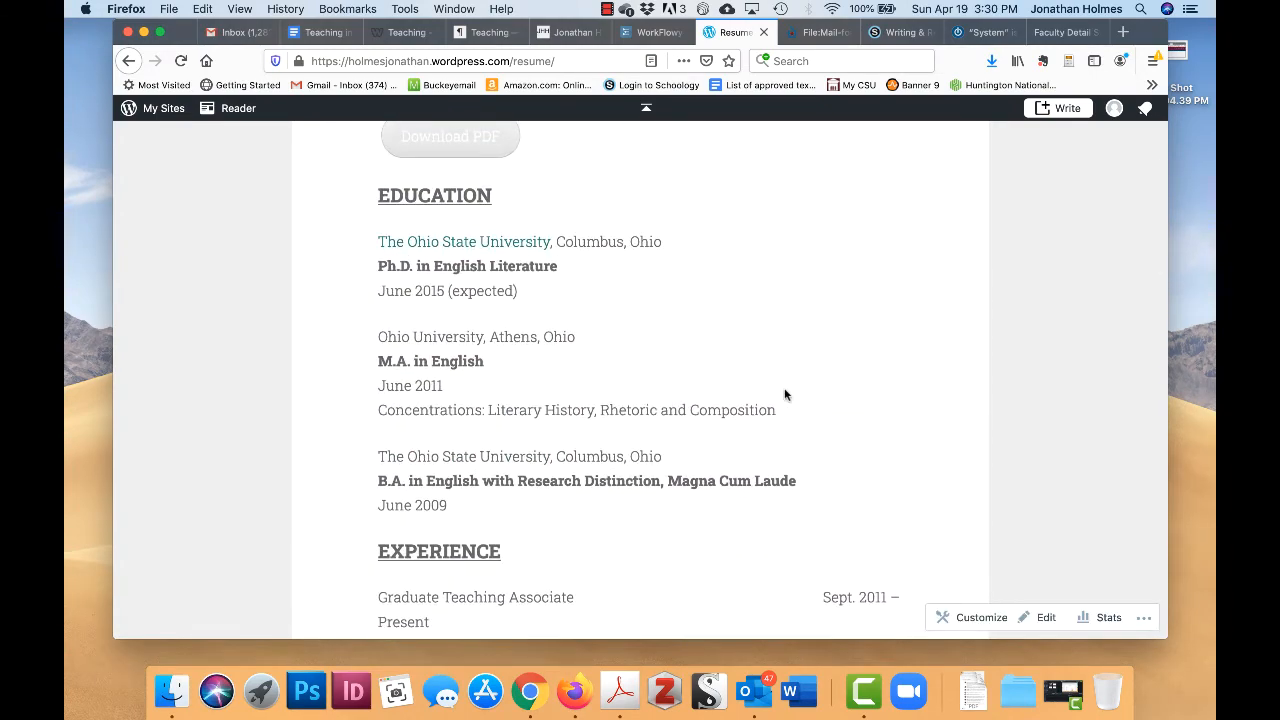
scroll(785, 395, "up", 4)
scroll(785, 395, "up", 1)
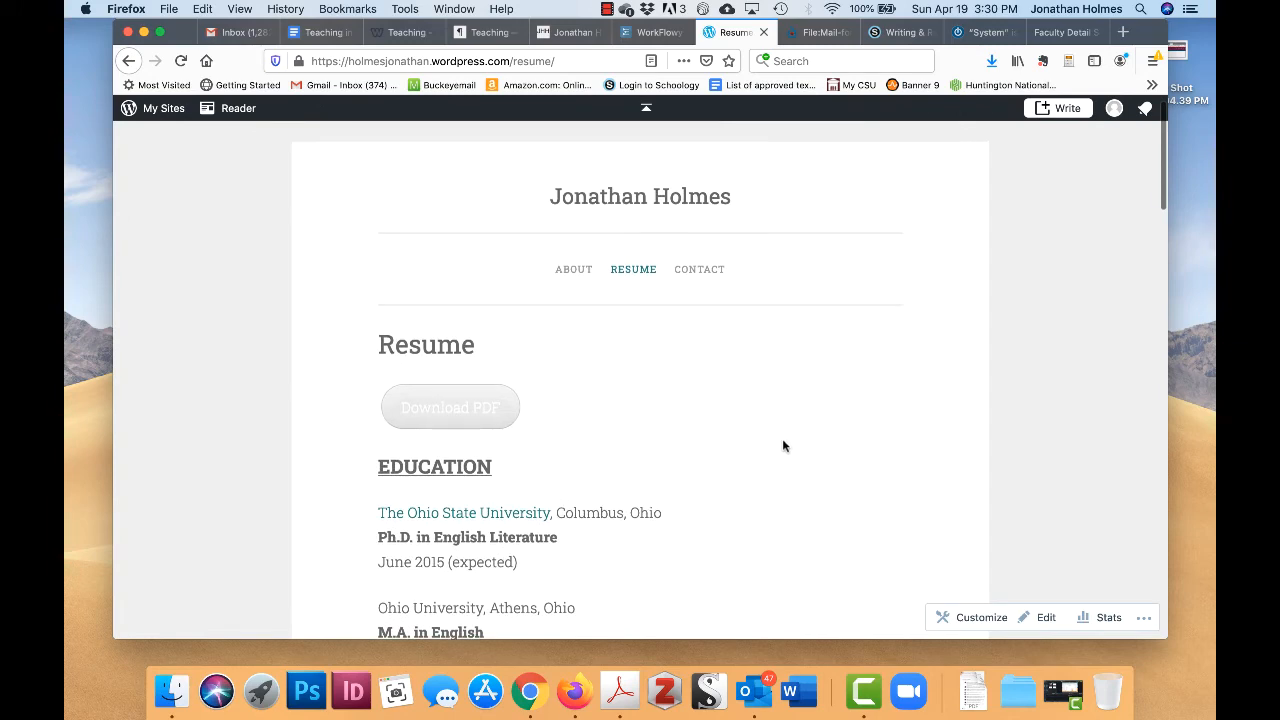
scroll(782, 438, "down", 5)
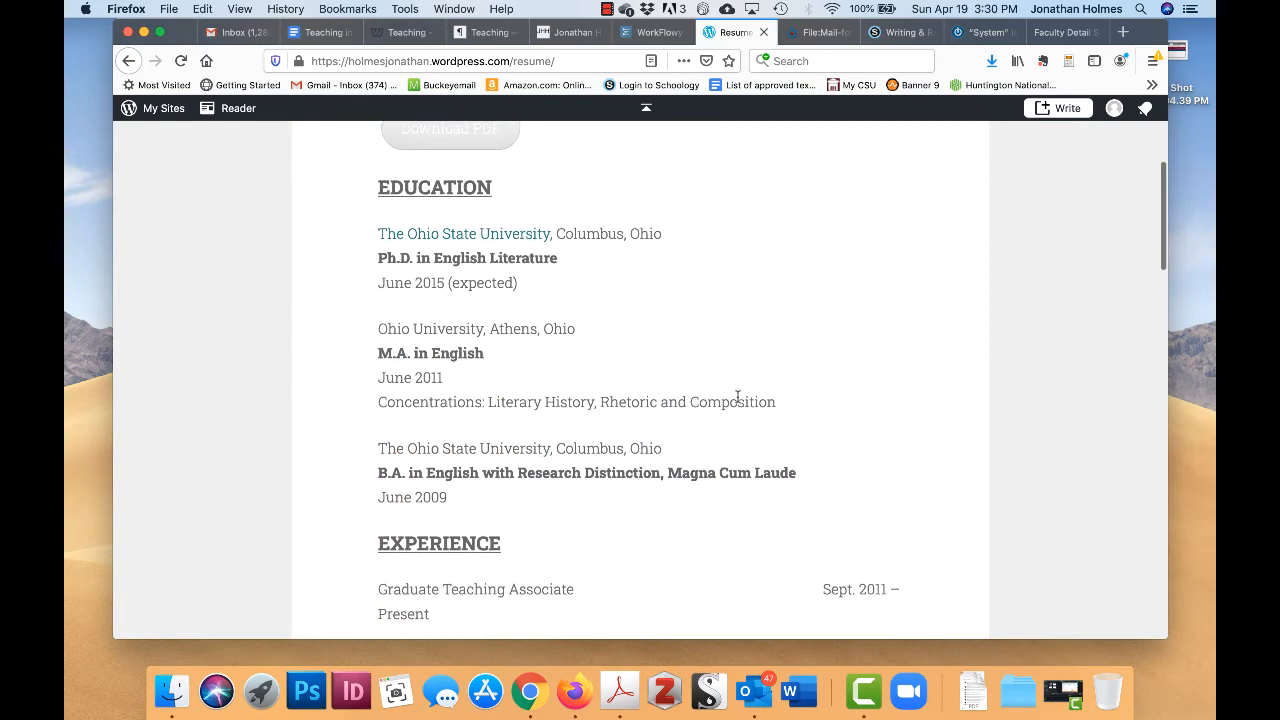
scroll(737, 401, "down", 1)
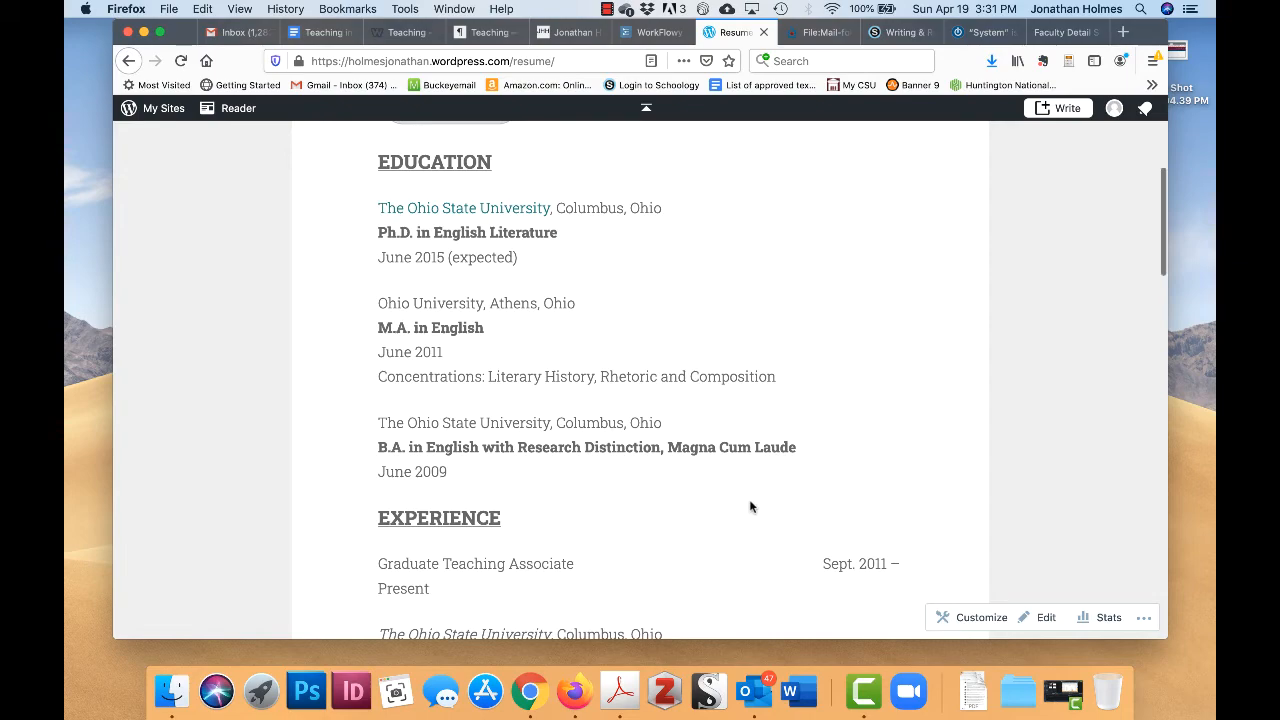
scroll(751, 506, "down", 8)
scroll(751, 506, "down", 4)
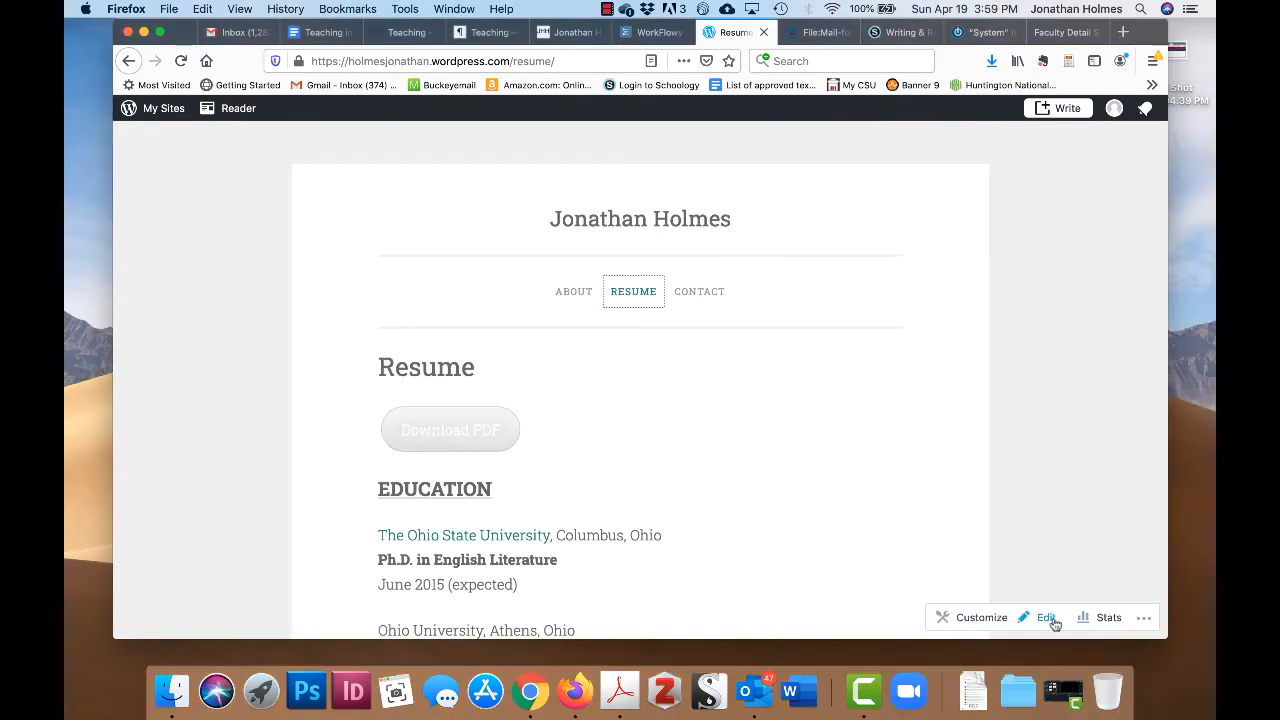
- Open the Resume page in the editor
left_click(1046, 619)
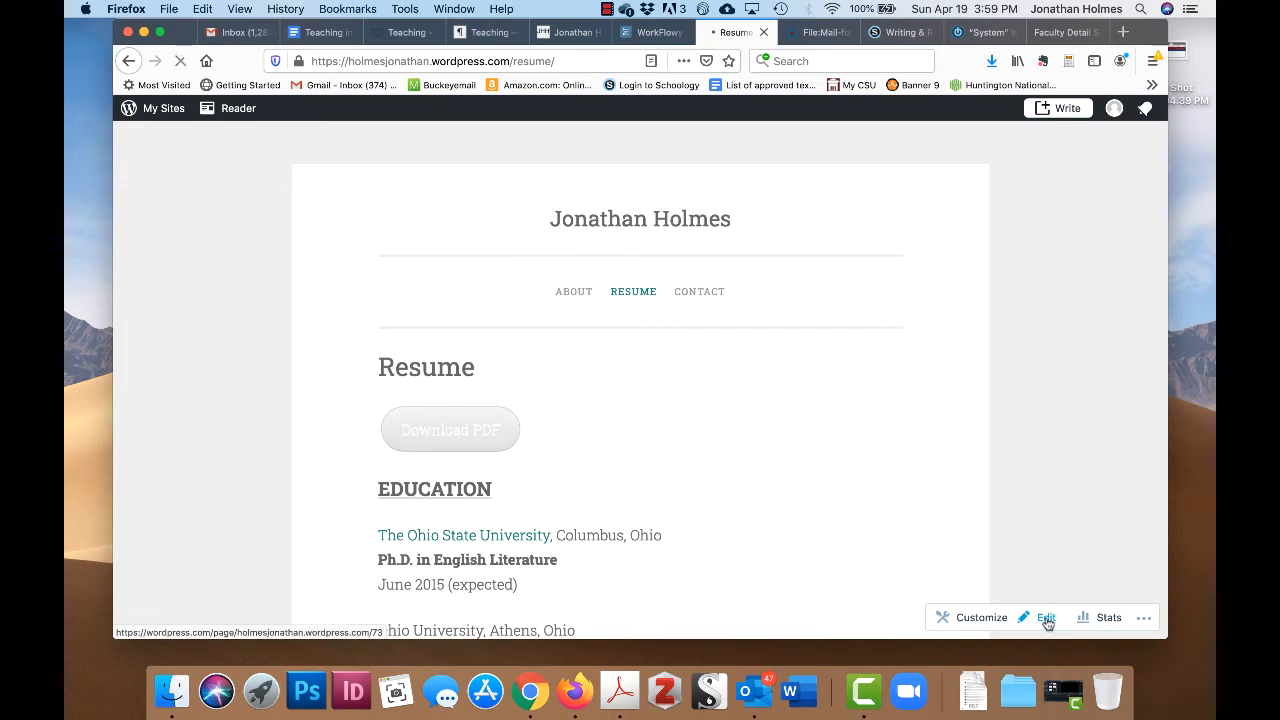
scroll(598, 446, "down", 2)
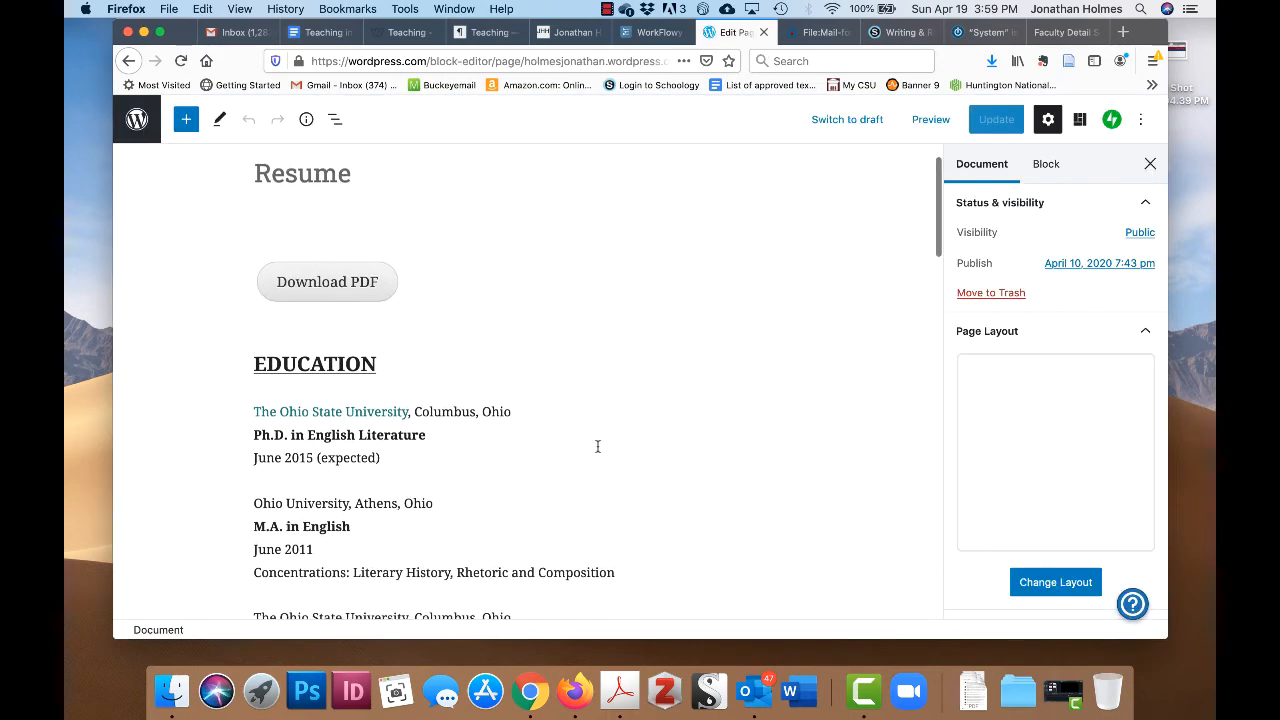
scroll(598, 446, "up", 1)
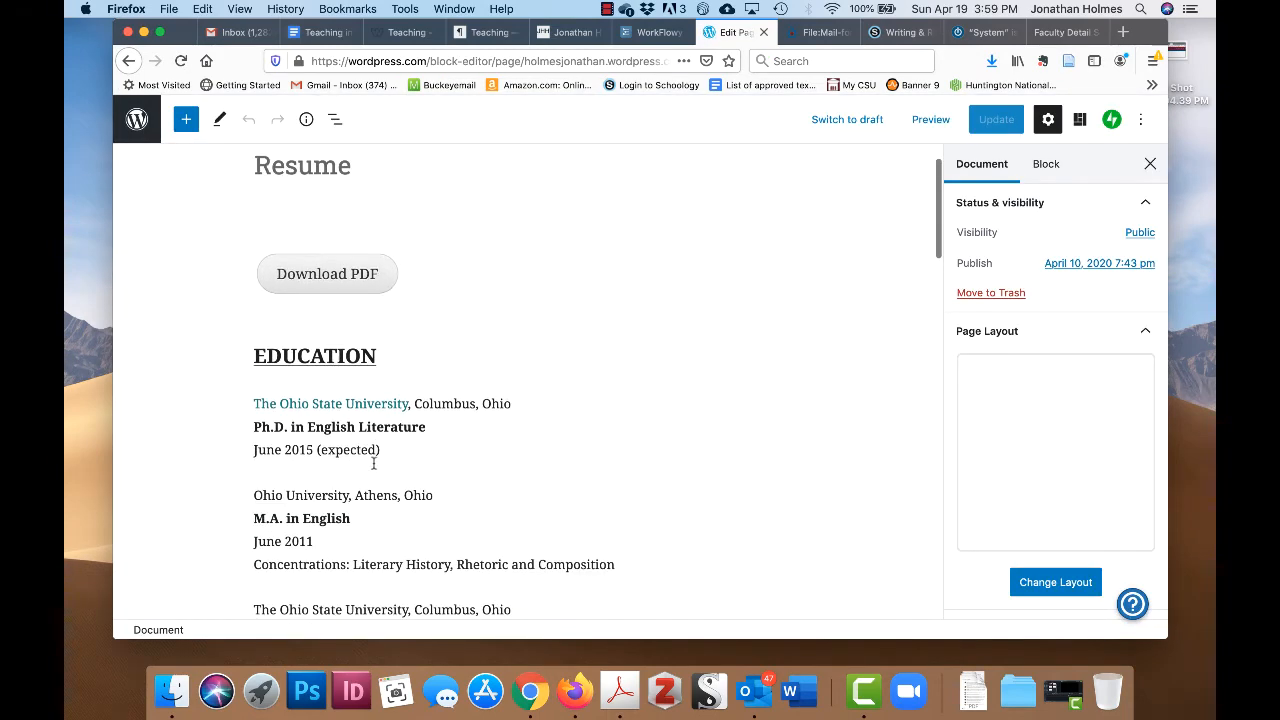
- Give the Ohio State education paragraph a custom blue text colour, then undo it
left_click(294, 401)
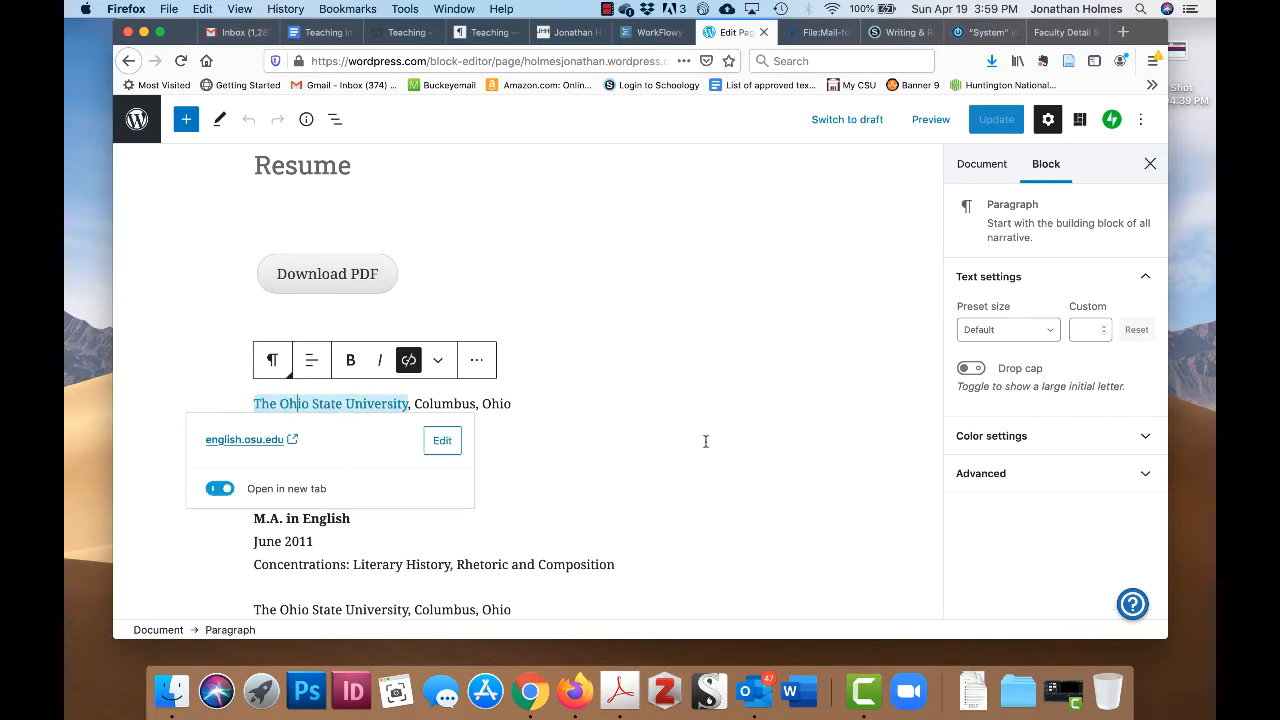
left_click(1131, 442)
scroll(1075, 470, "down", 1)
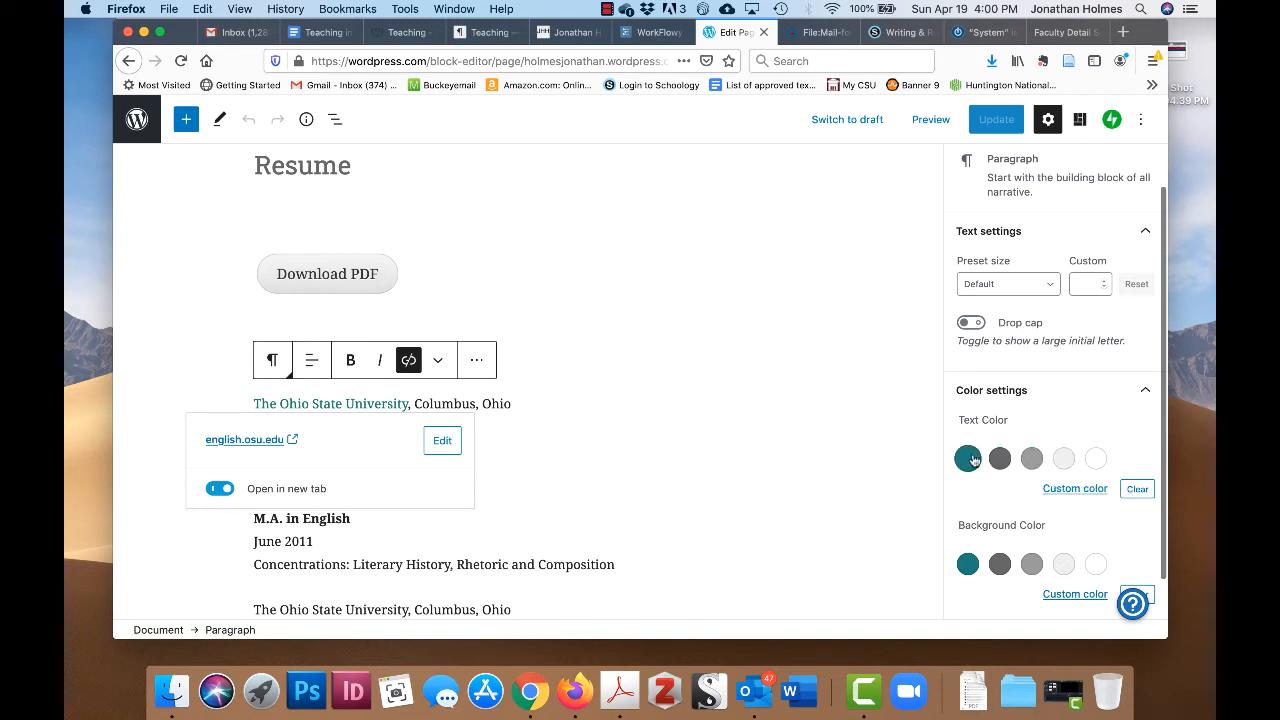
left_click(1062, 490)
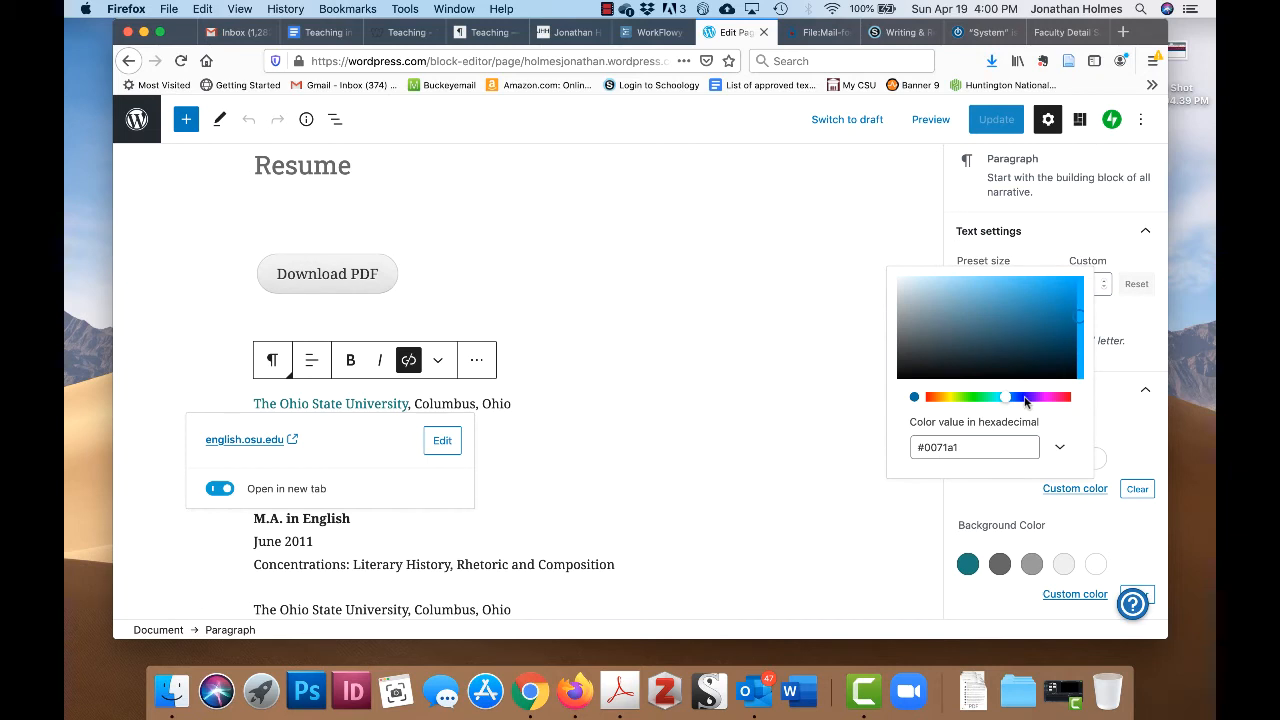
left_click(1026, 399)
left_click(312, 401)
scroll(556, 452, "down", 1)
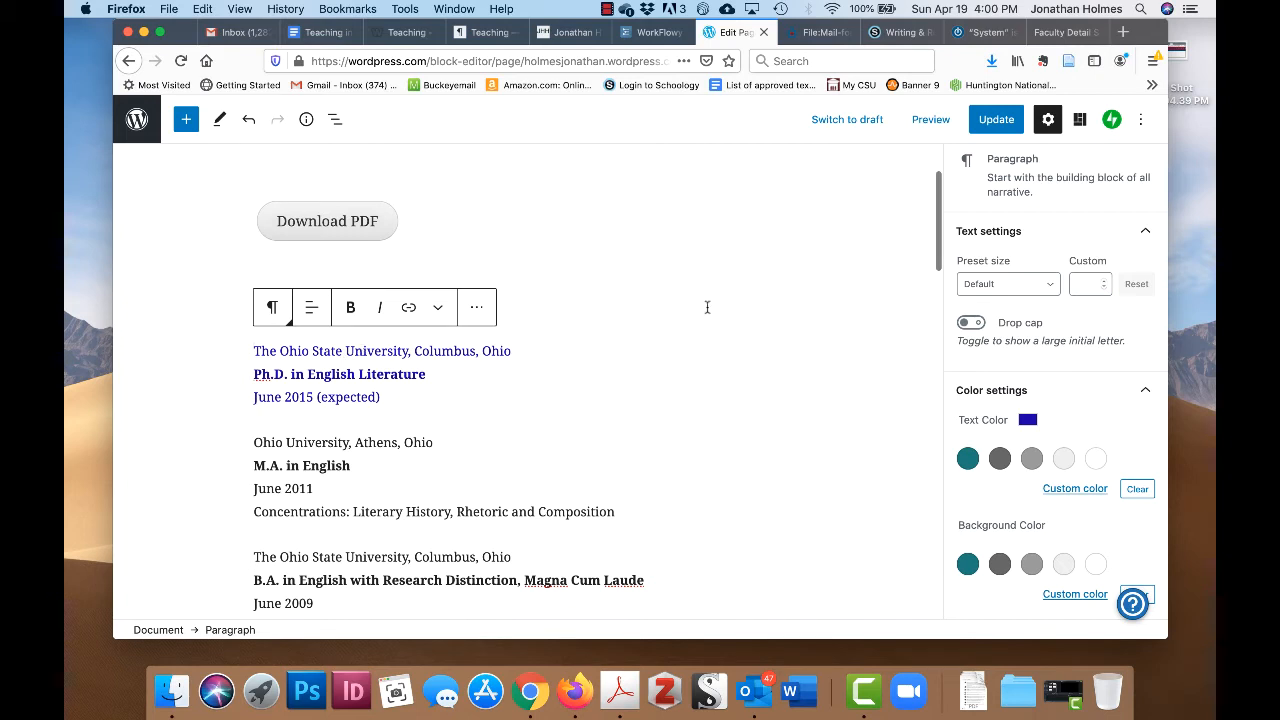
left_click(250, 122)
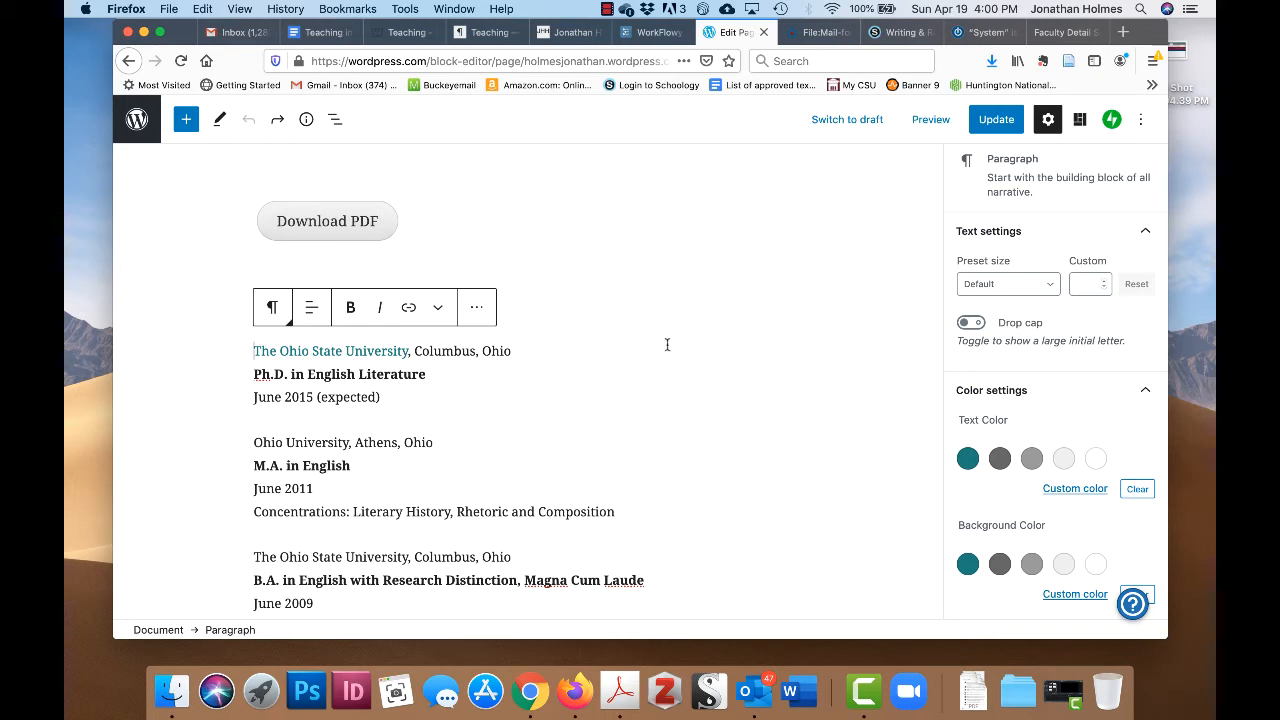
scroll(666, 342, "up", 3)
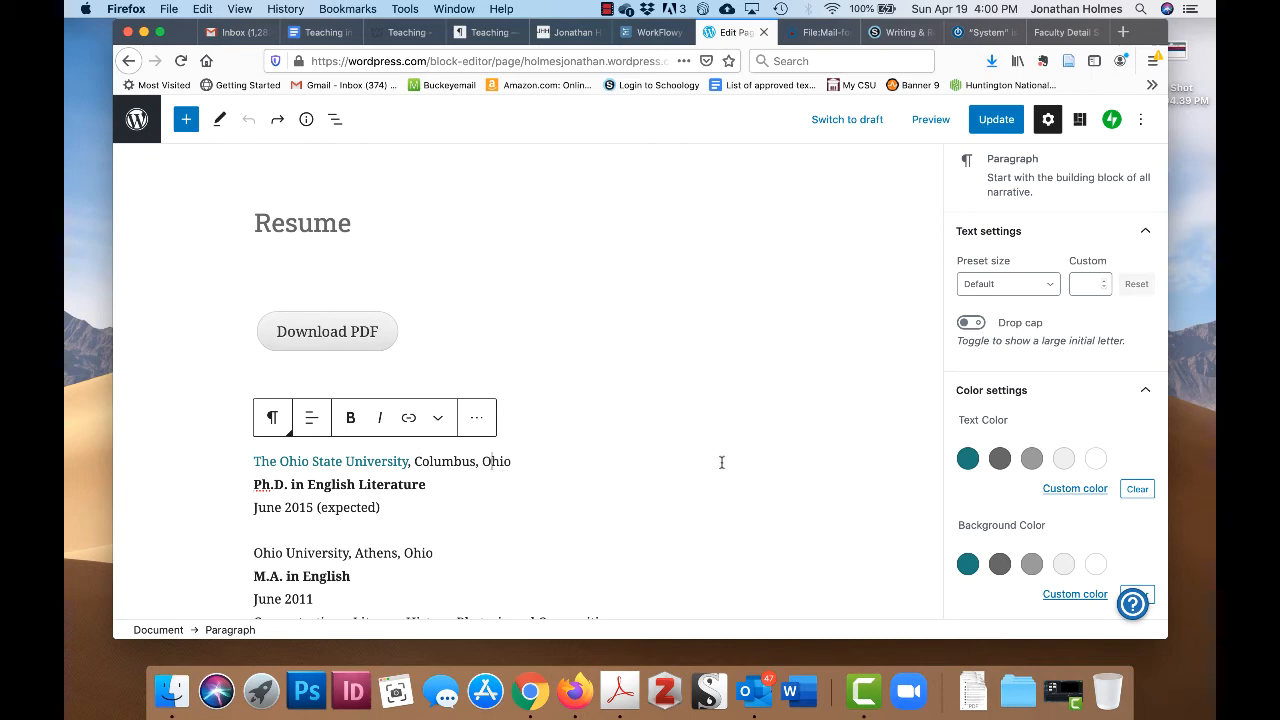
scroll(721, 462, "down", 10)
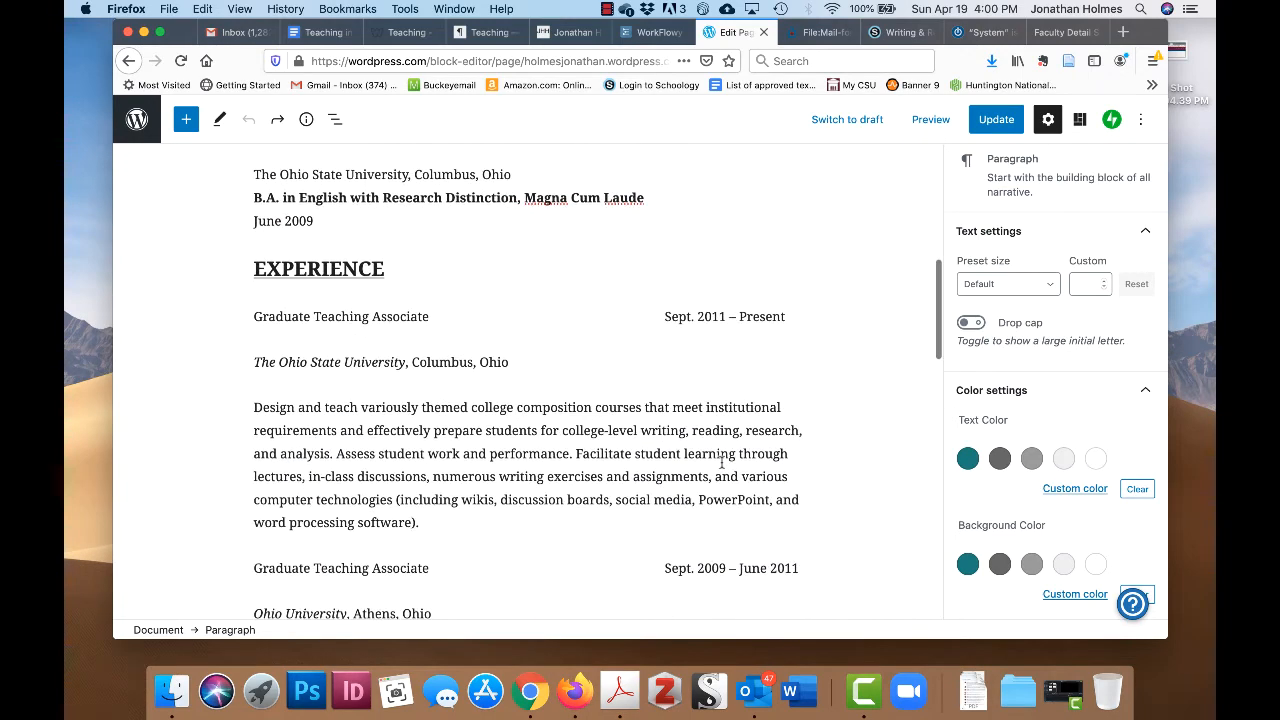
scroll(721, 462, "down", 2)
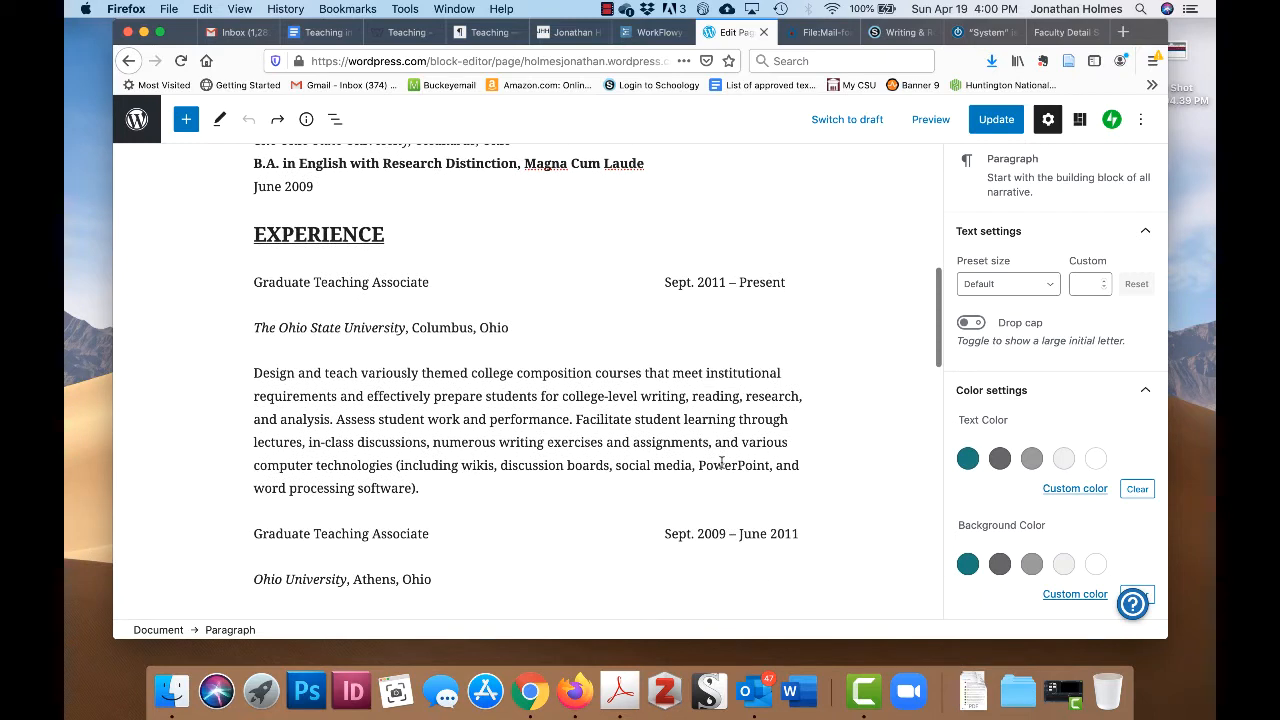
- Colour the EXPERIENCE heading a deeper custom blue via Color settings
left_click(255, 234)
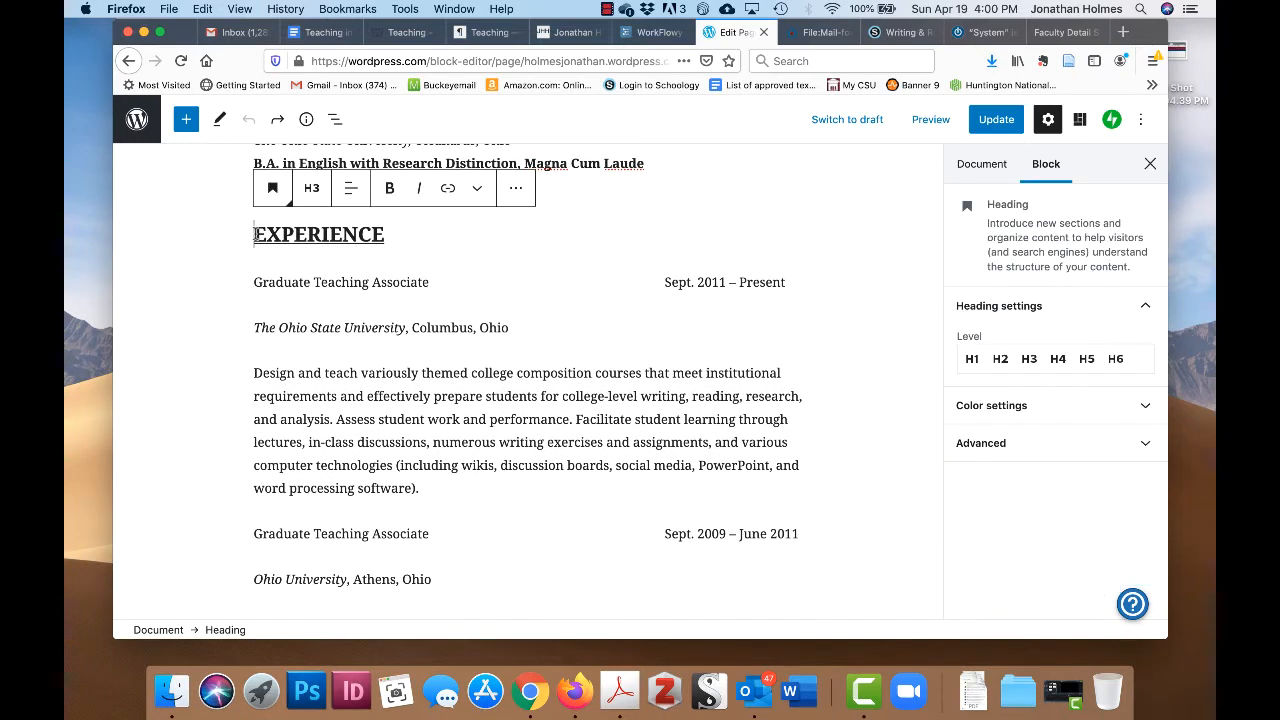
left_click_drag(255, 234, 397, 235)
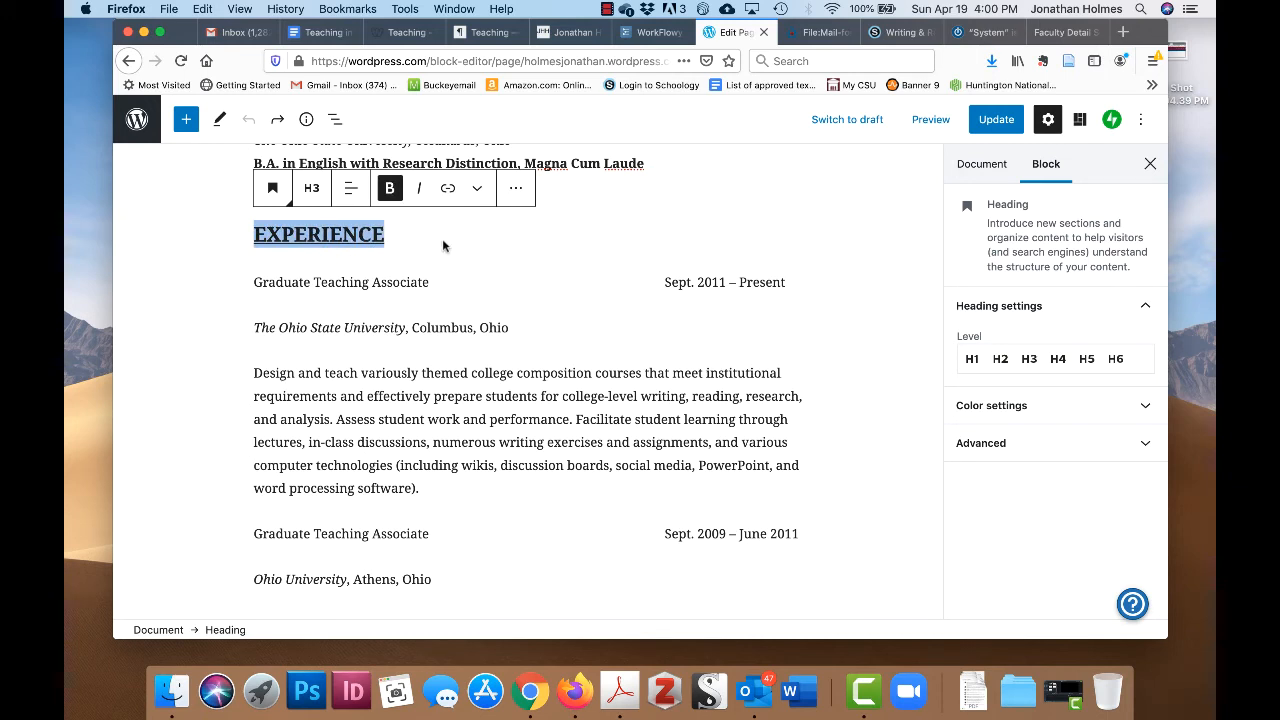
left_click(1141, 410)
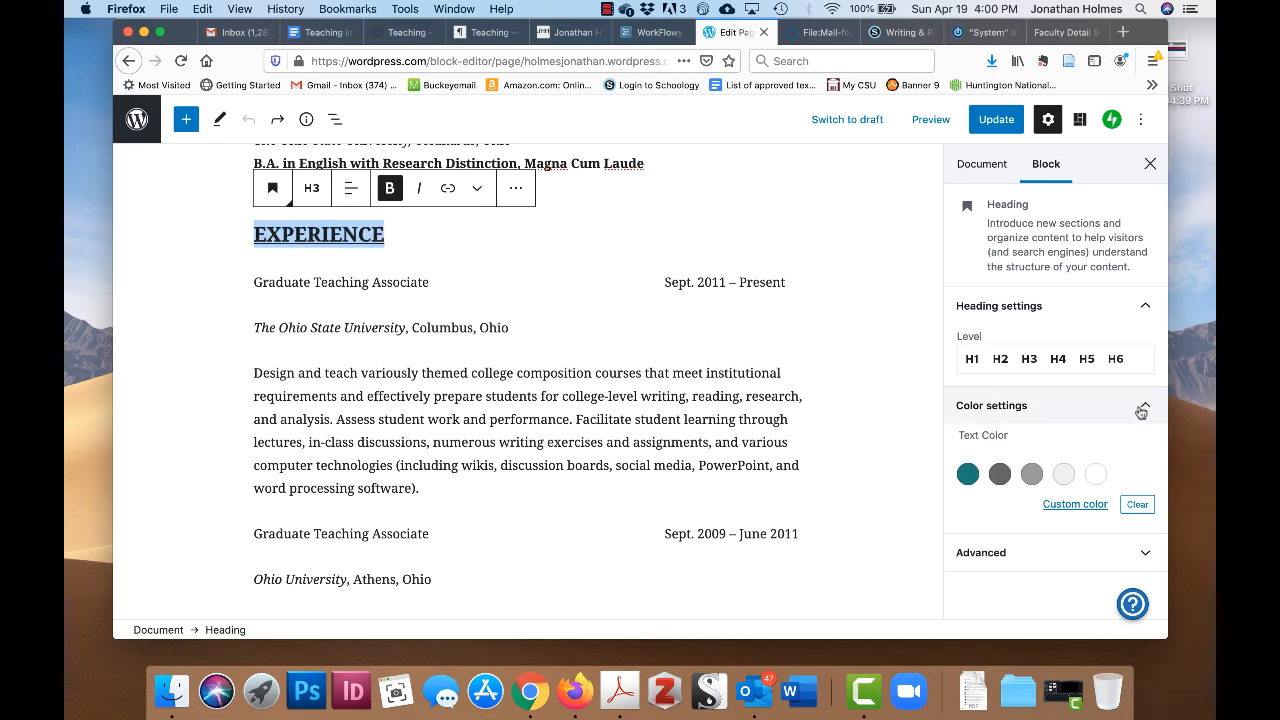
left_click(1076, 505)
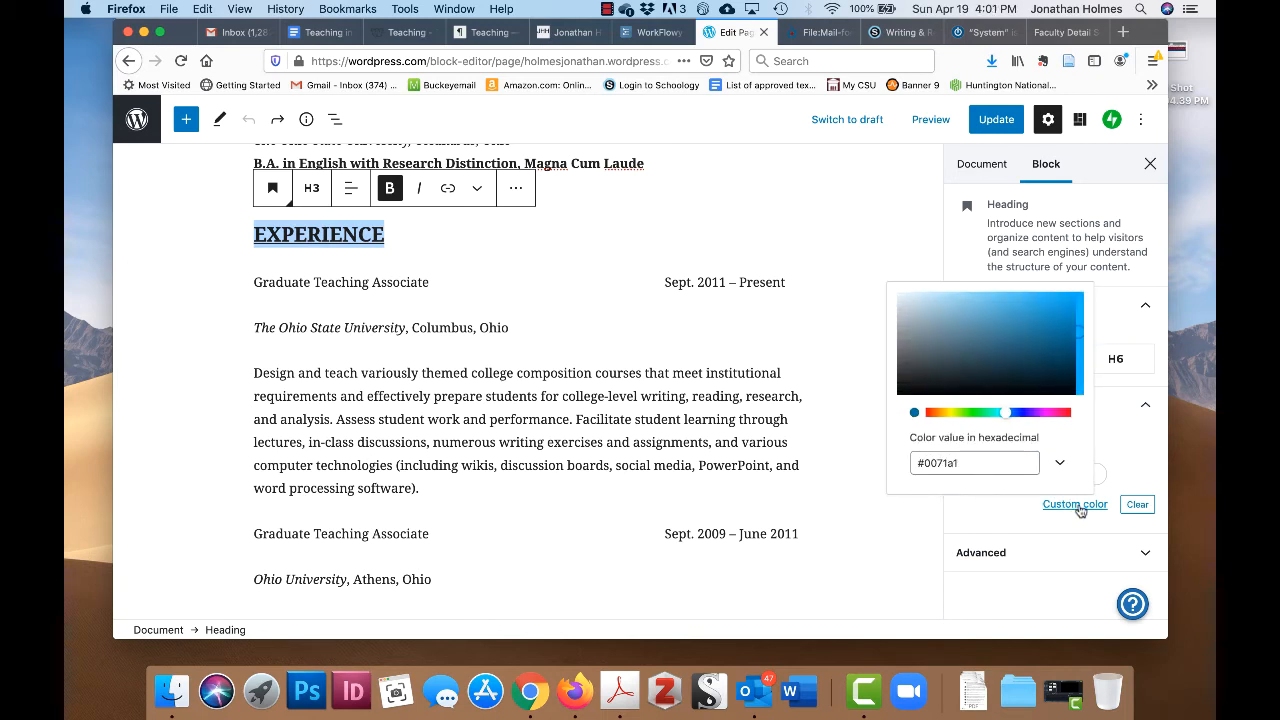
left_click(1006, 359)
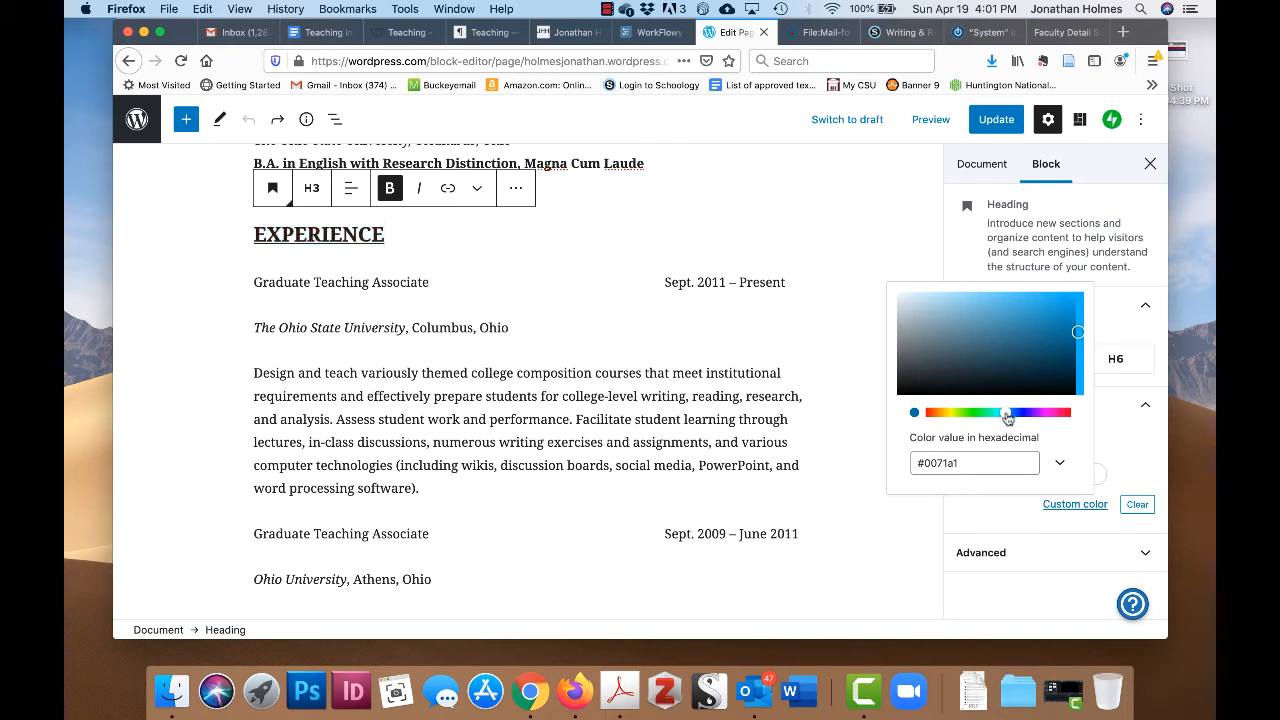
left_click_drag(1006, 414, 1009, 414)
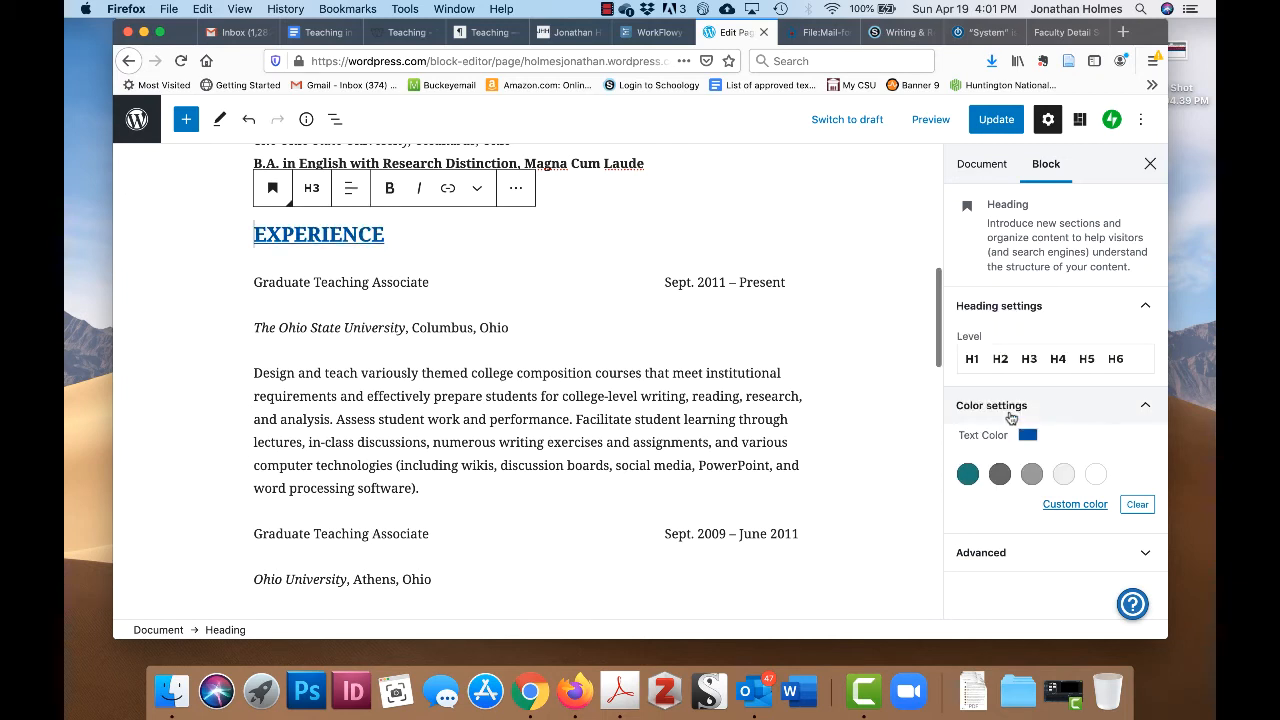
left_click(522, 413)
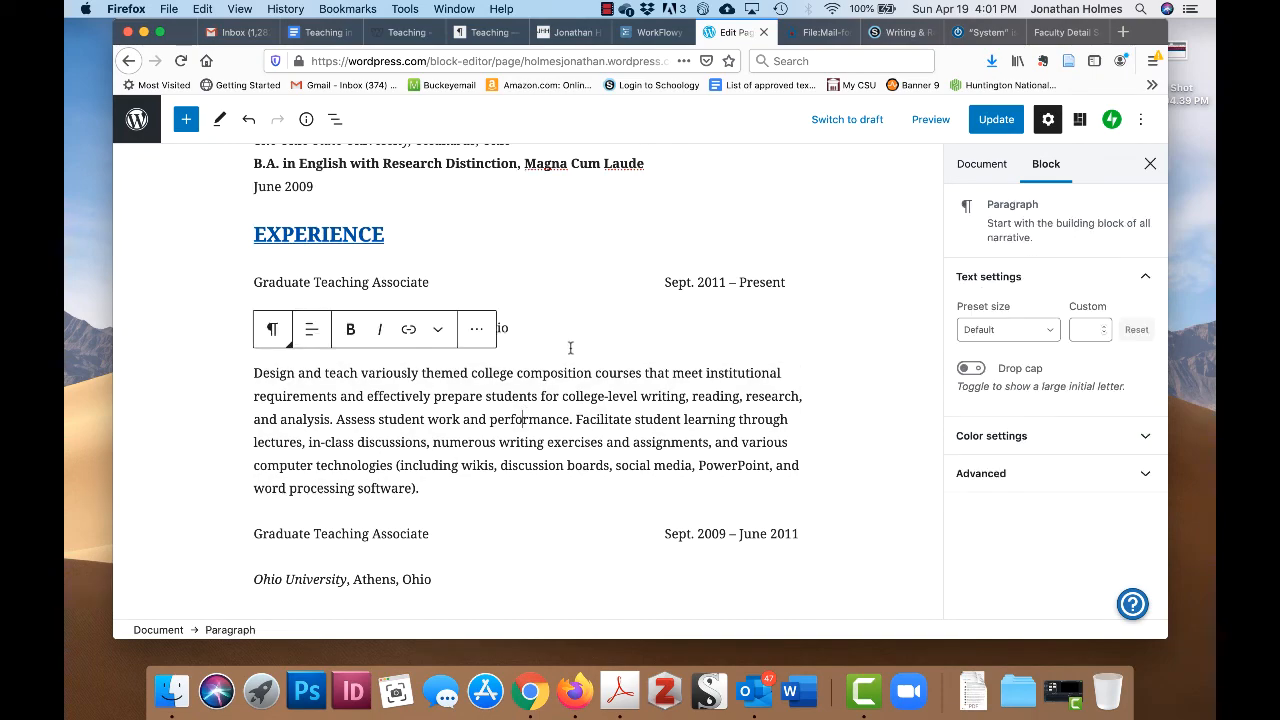
- Review the recoloured heading and reselect the EXPERIENCE heading text
scroll(601, 354, "up", 5)
scroll(601, 354, "up", 1)
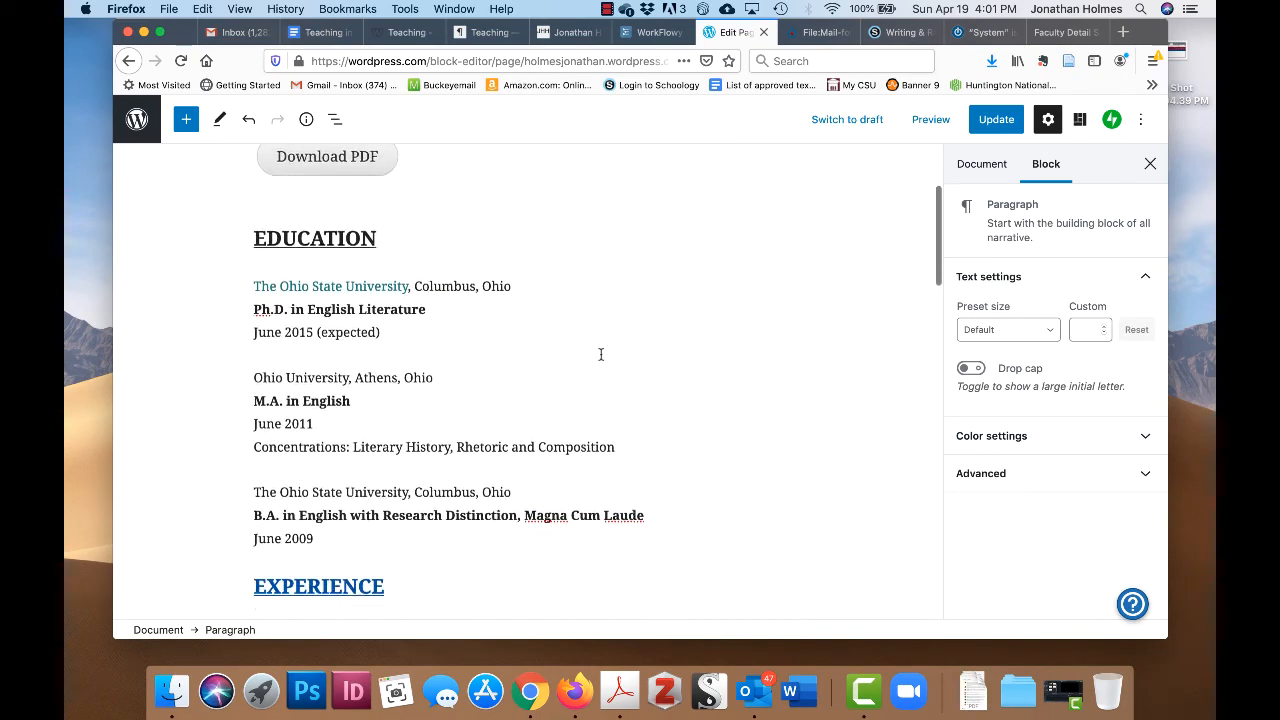
scroll(601, 354, "down", 3)
scroll(601, 354, "up", 1)
scroll(601, 354, "down", 1)
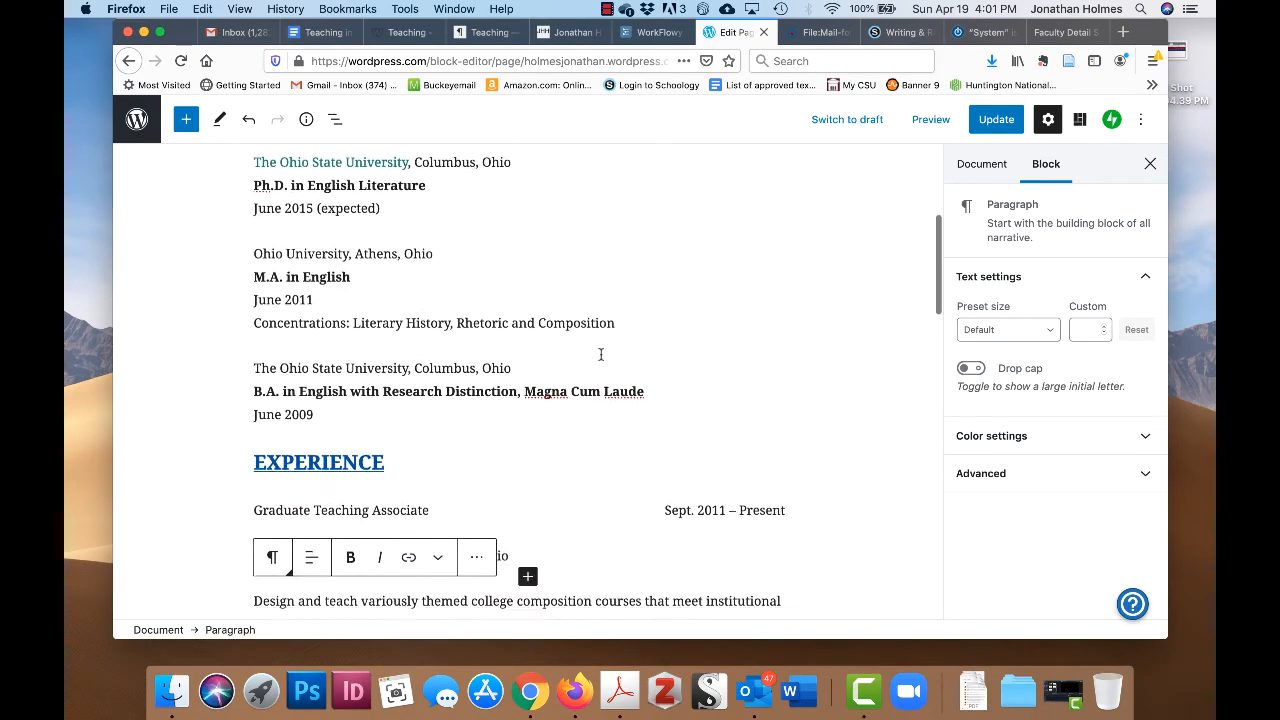
scroll(467, 476, "up", 1)
scroll(467, 476, "down", 1)
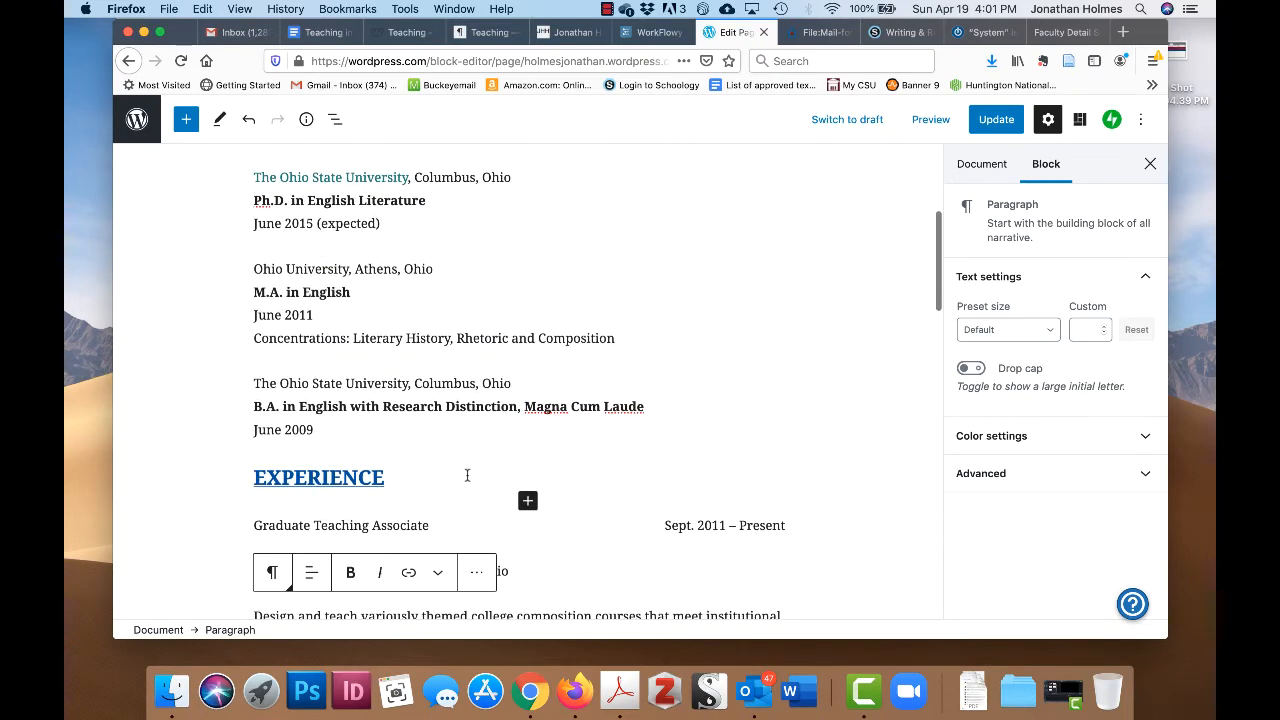
scroll(467, 476, "up", 1)
scroll(466, 474, "down", 1)
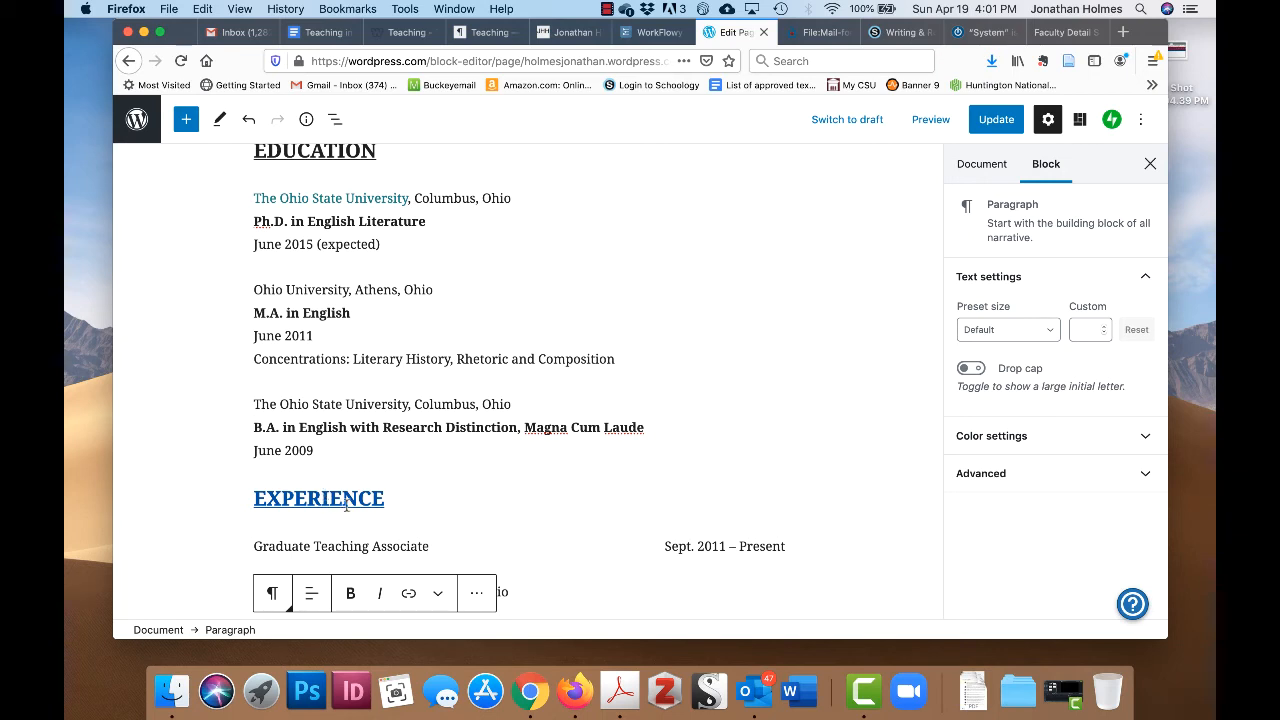
scroll(472, 498, "down", 1)
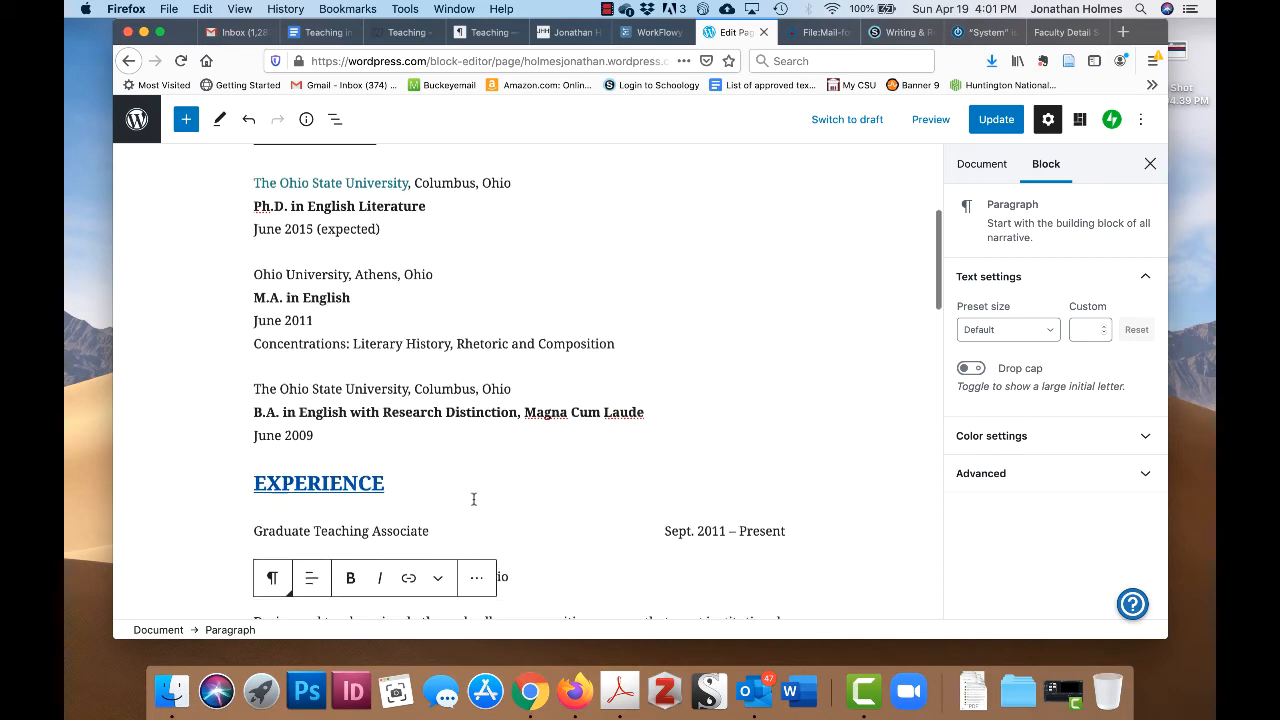
scroll(470, 498, "up", 1)
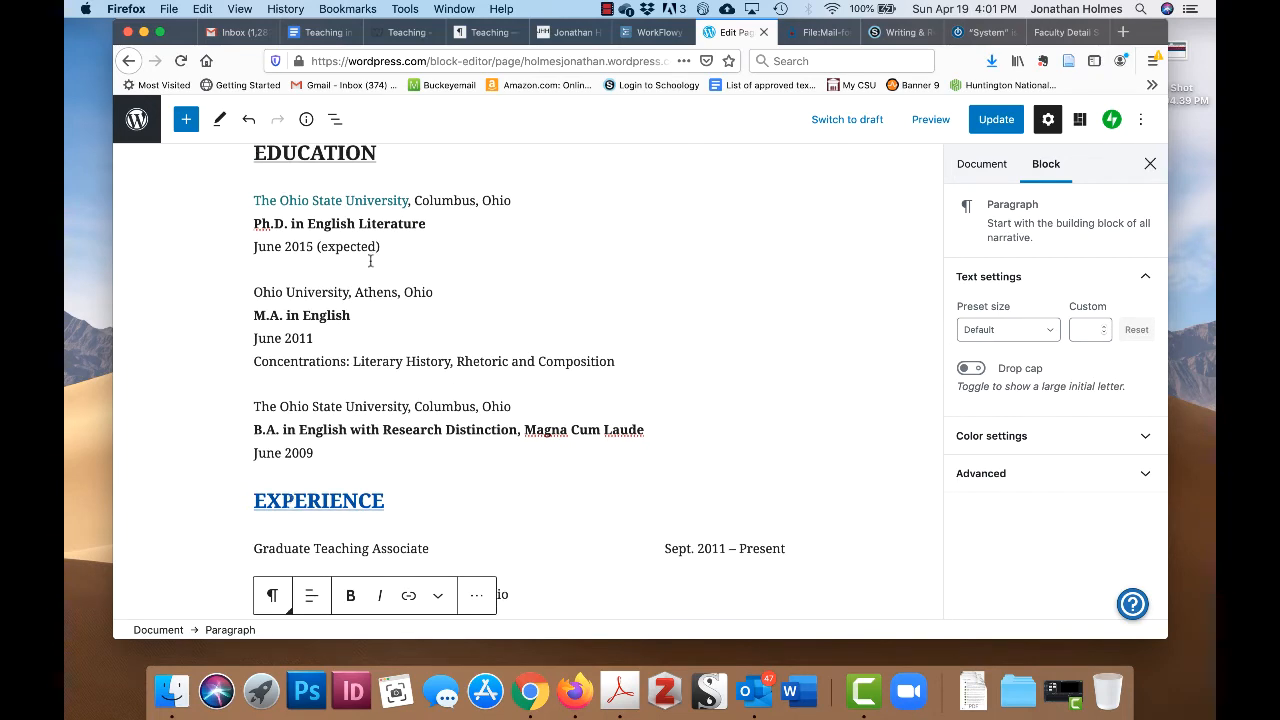
left_click_drag(386, 501, 255, 501)
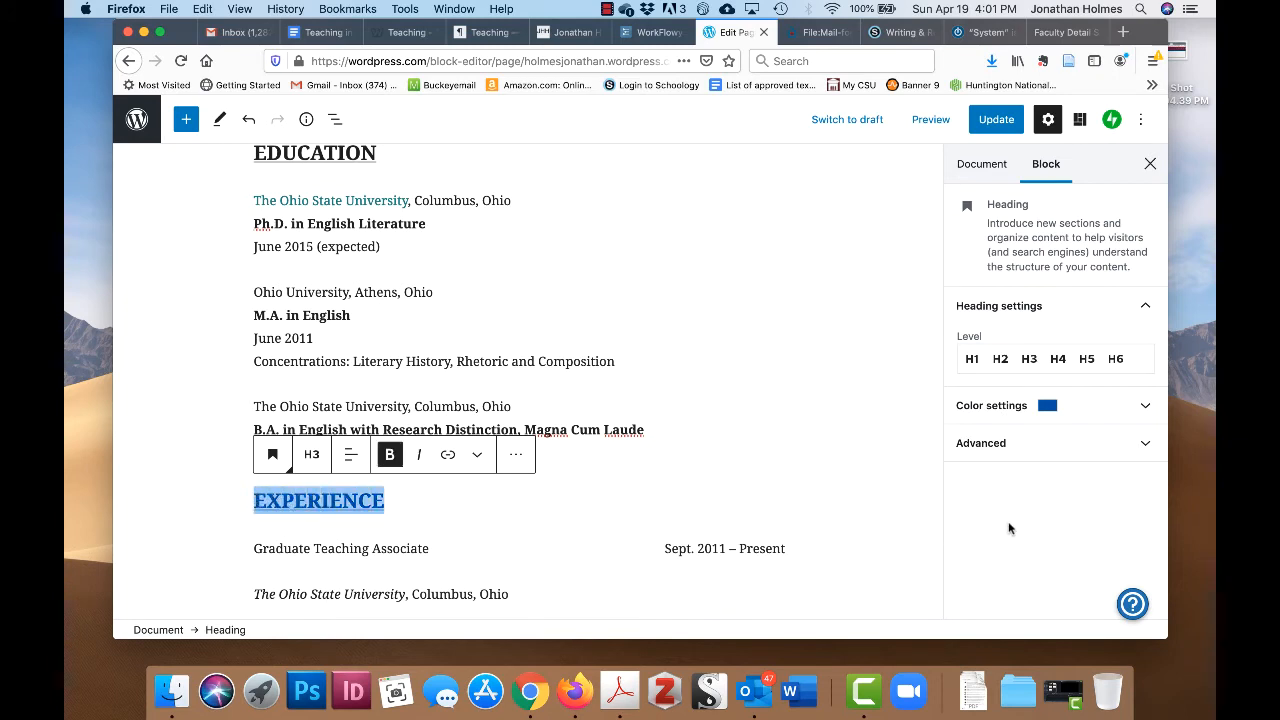
- Give the EXPERIENCE heading a custom dark green text colour, #0e7127, via the hue and shade pickers
left_click(1142, 410)
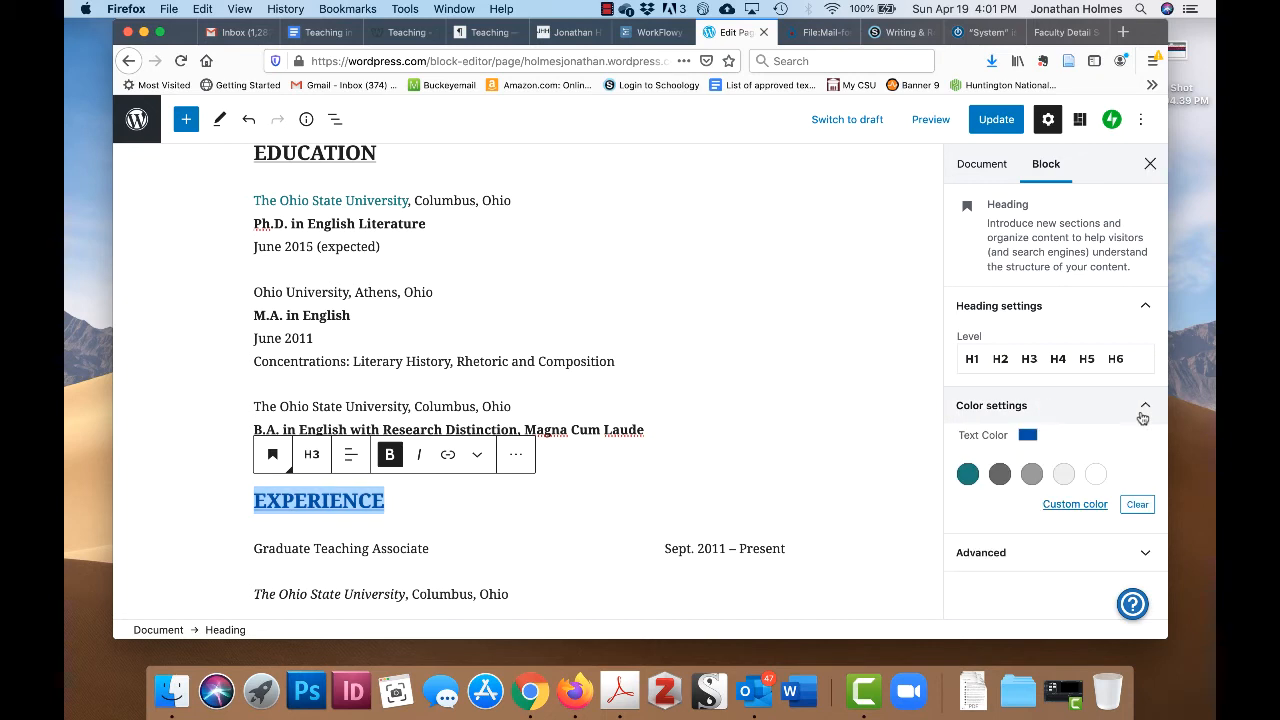
left_click(1078, 506)
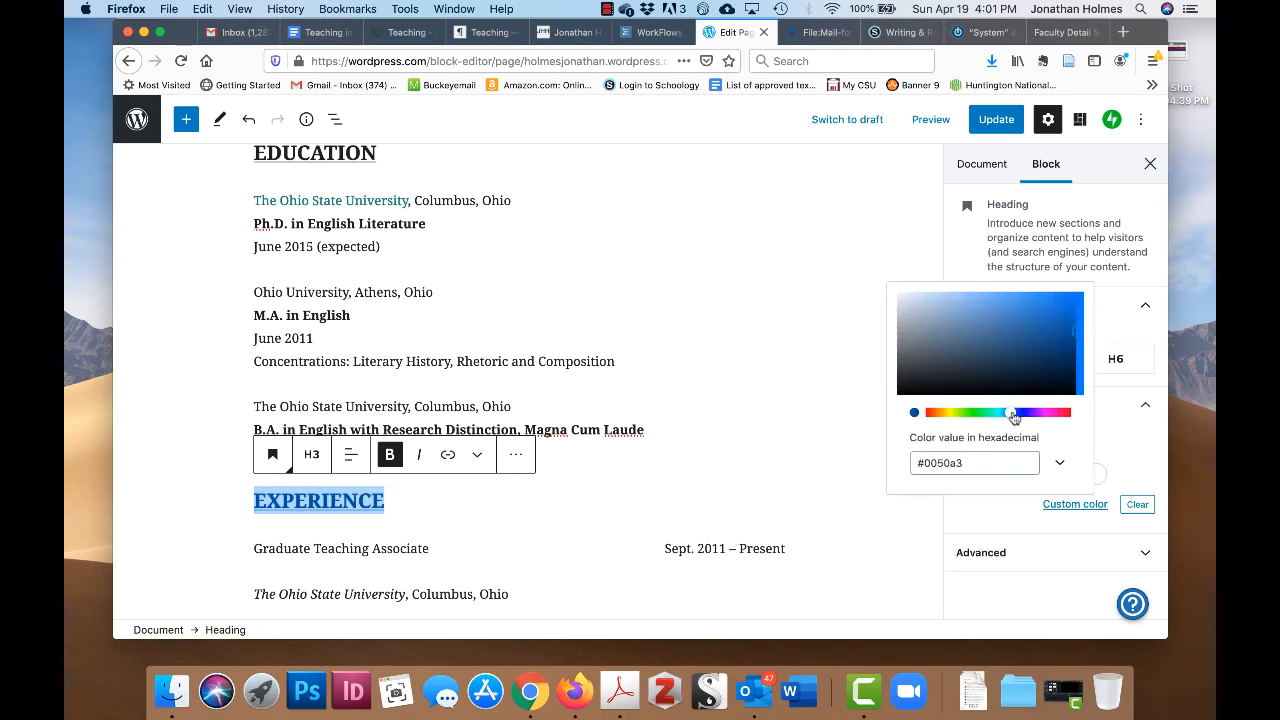
left_click(972, 418)
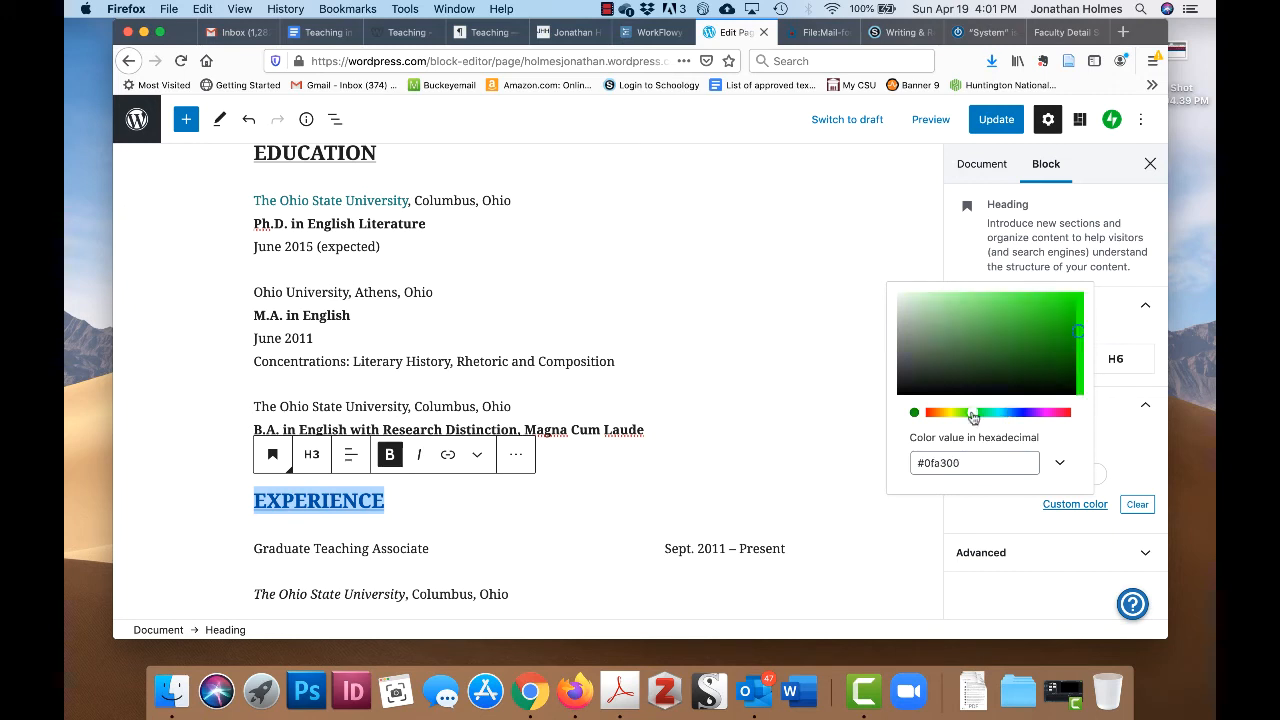
left_click(1081, 509)
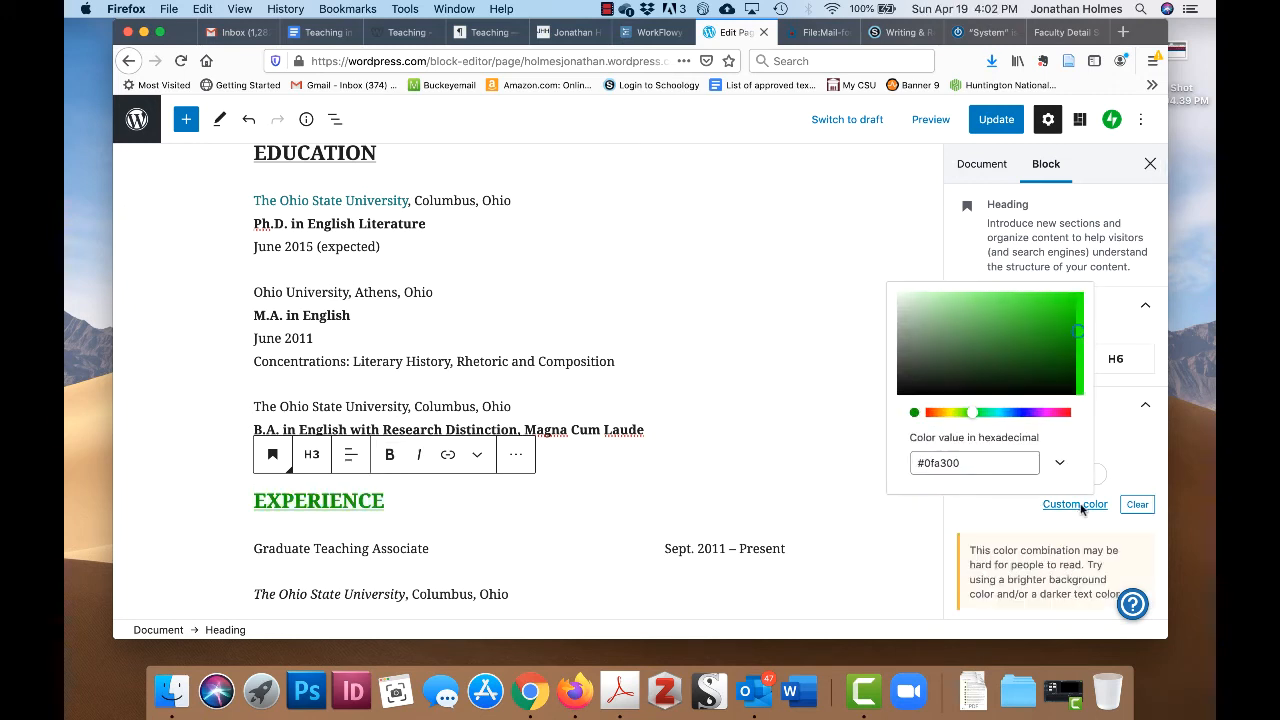
left_click(1060, 336)
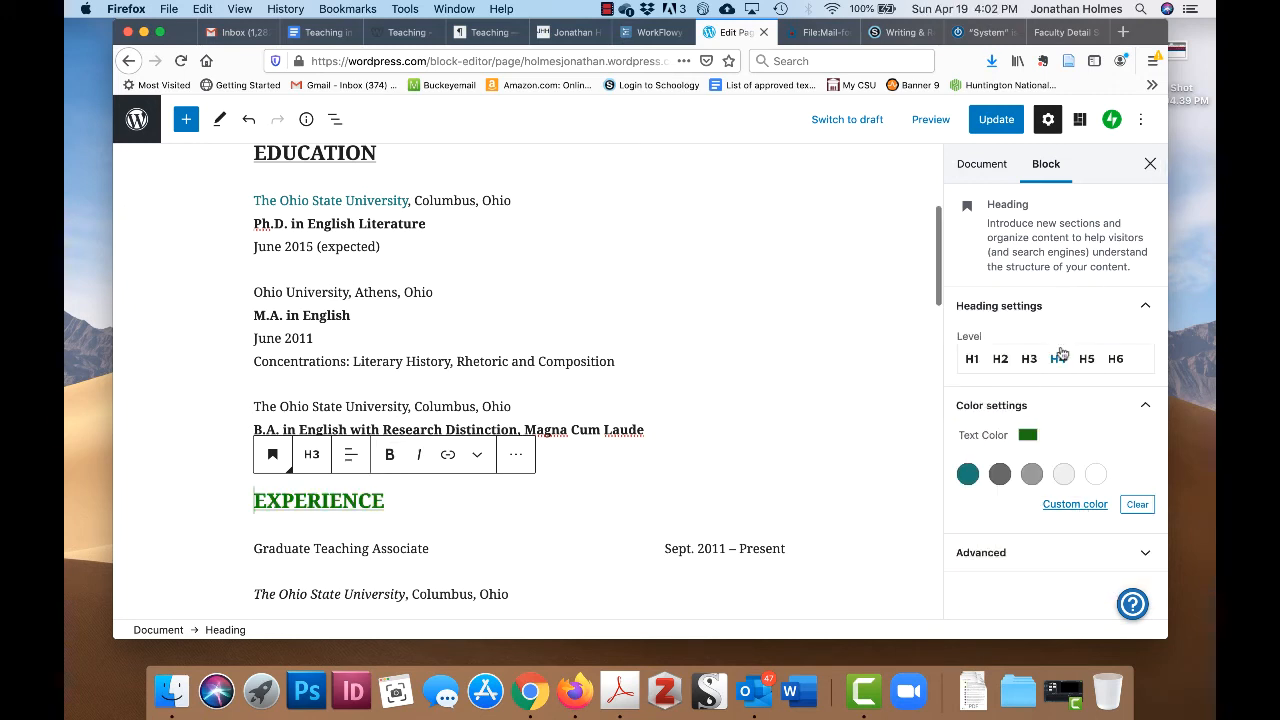
left_click(1083, 508)
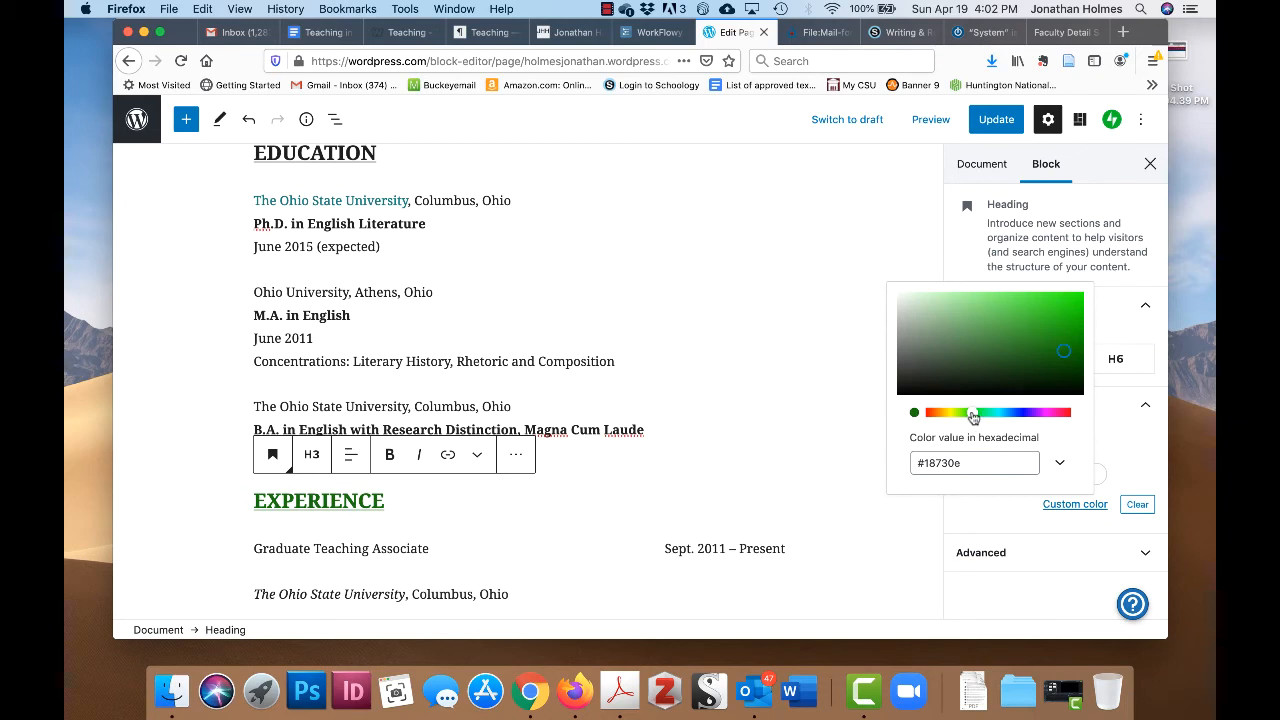
left_click_drag(971, 416, 990, 414)
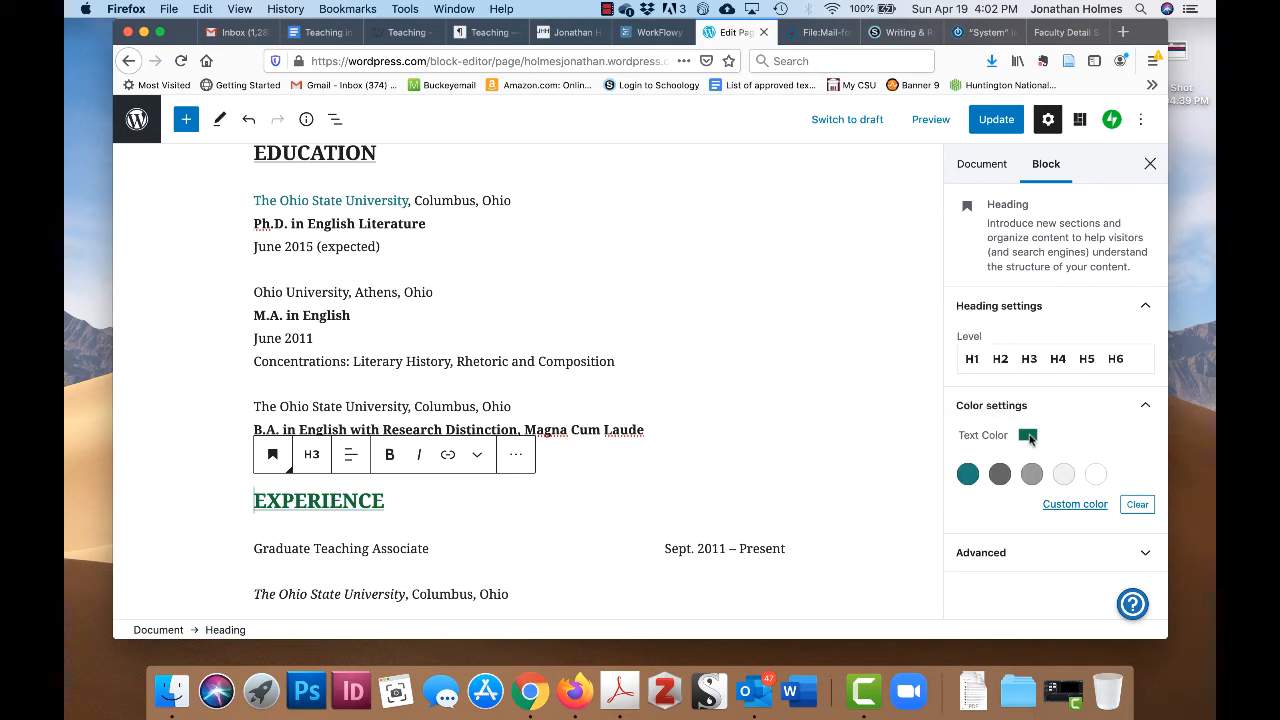
left_click(443, 438)
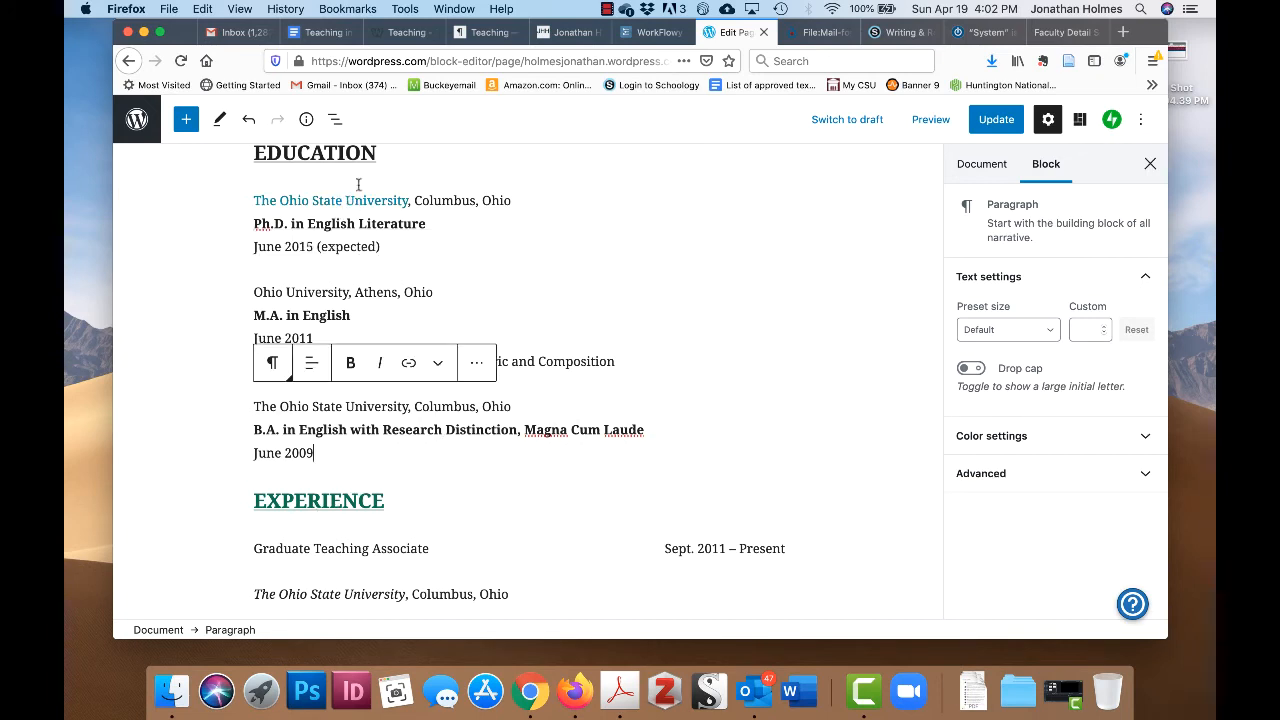
scroll(386, 476, "up", 1)
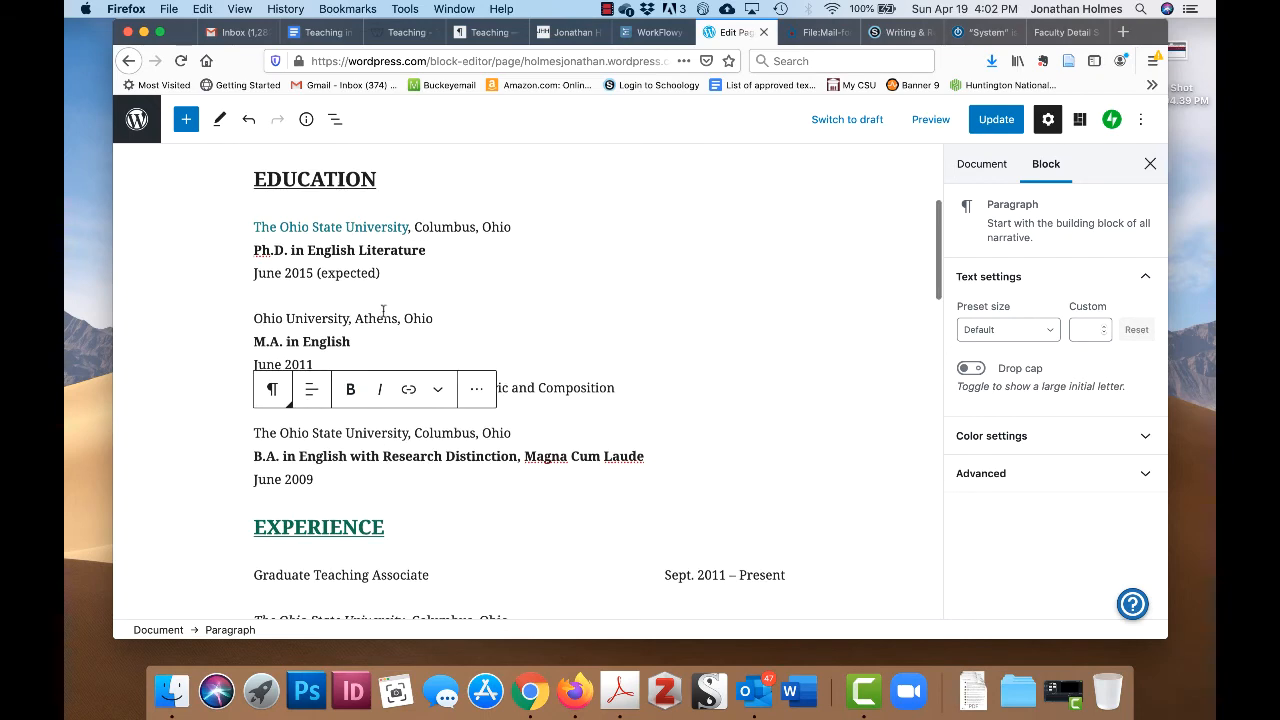
scroll(352, 580, "up", 1)
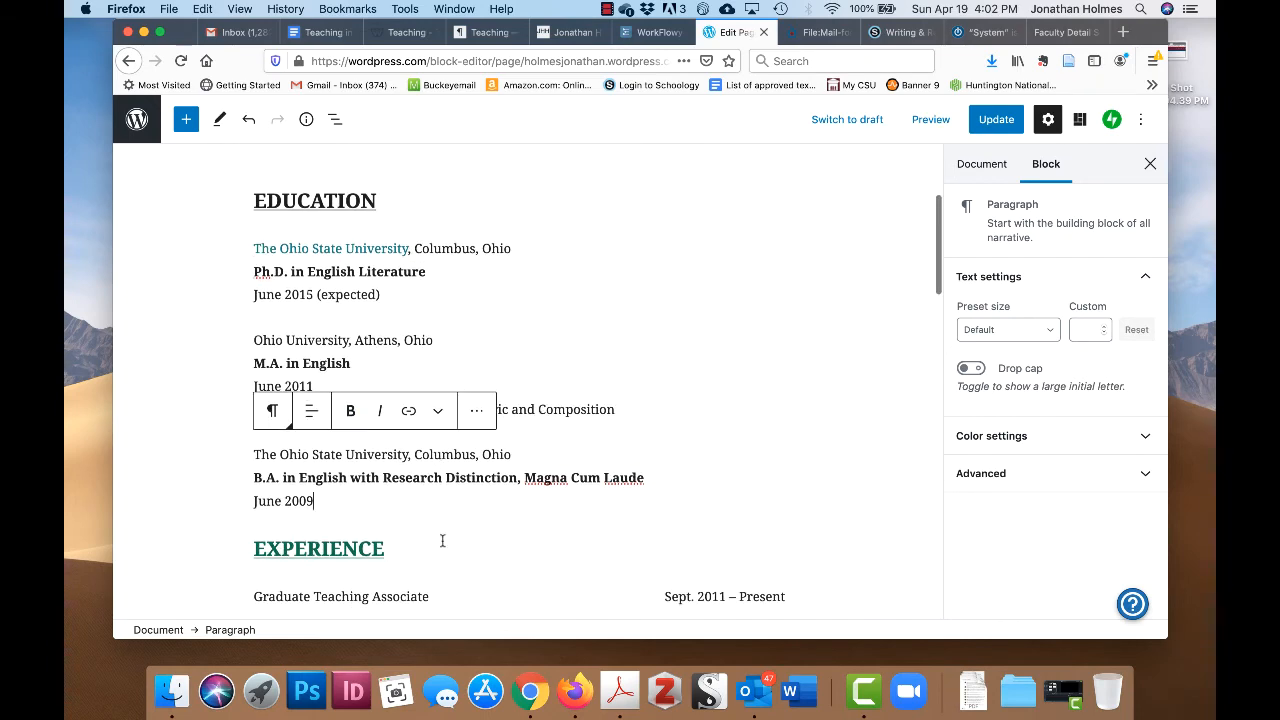
scroll(442, 540, "up", 2)
scroll(442, 540, "down", 15)
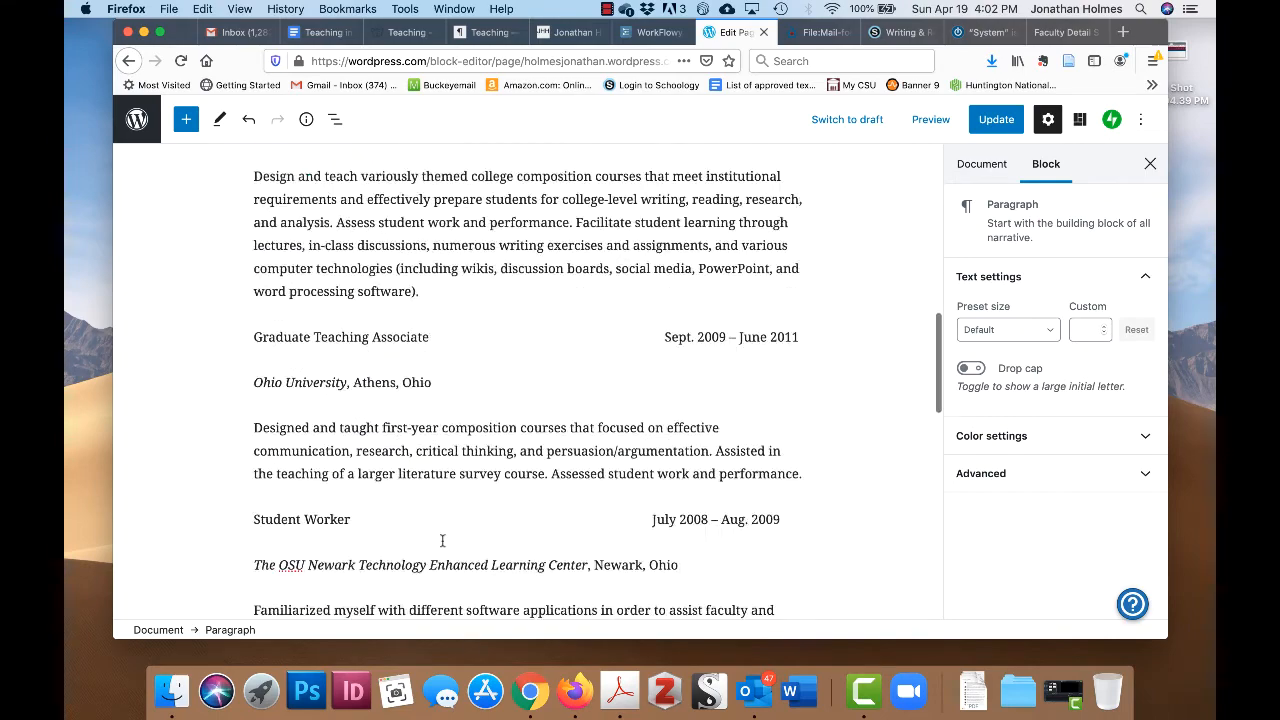
scroll(442, 540, "up", 15)
scroll(442, 540, "down", 5)
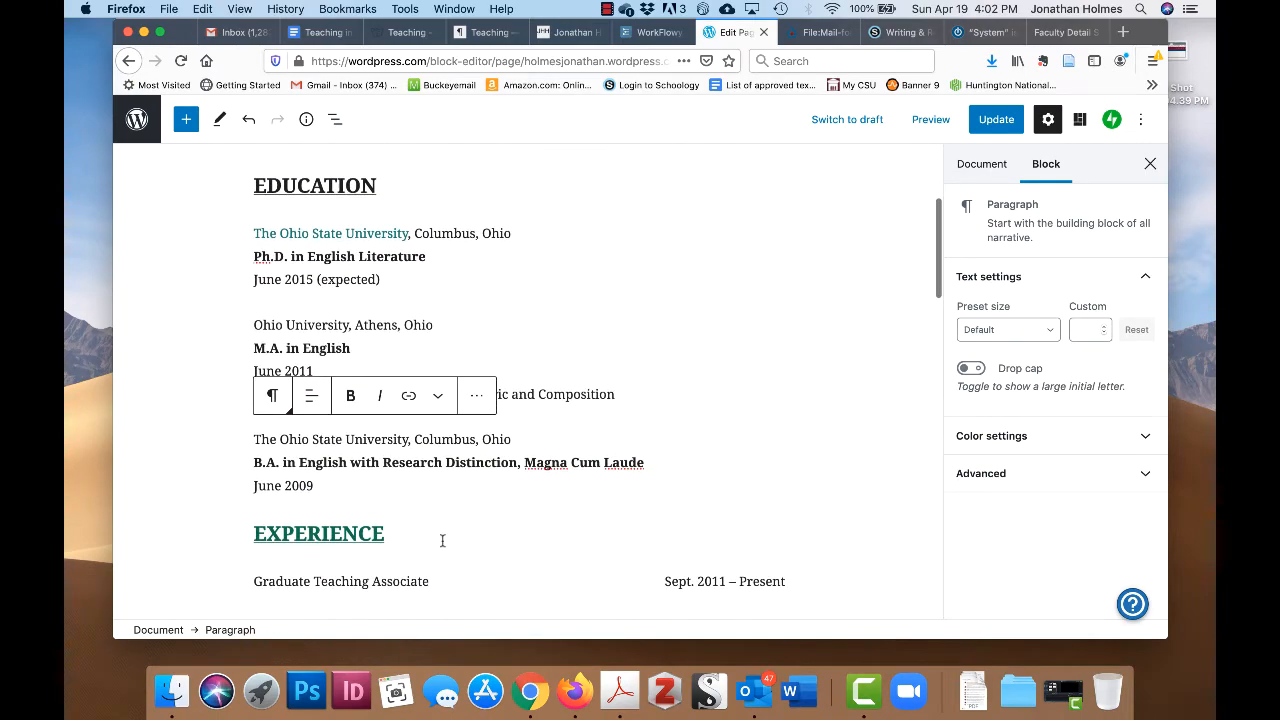
scroll(610, 383, "up", 2)
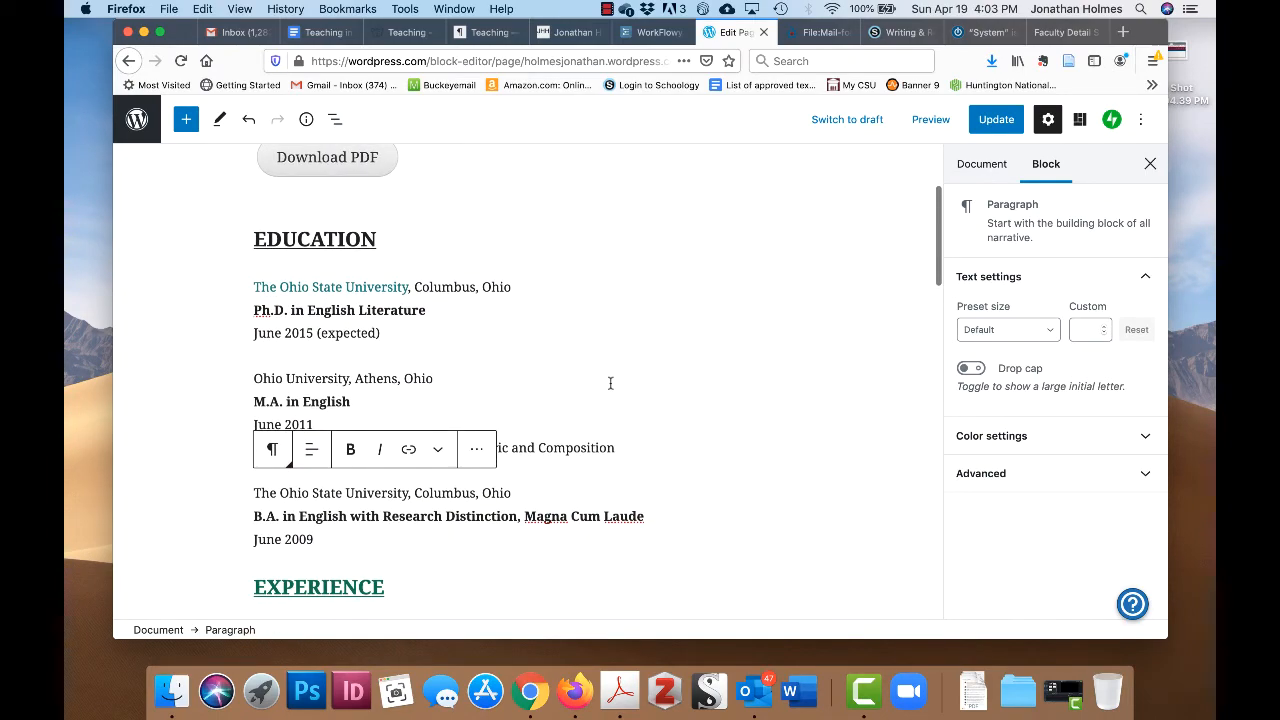
left_click(500, 591)
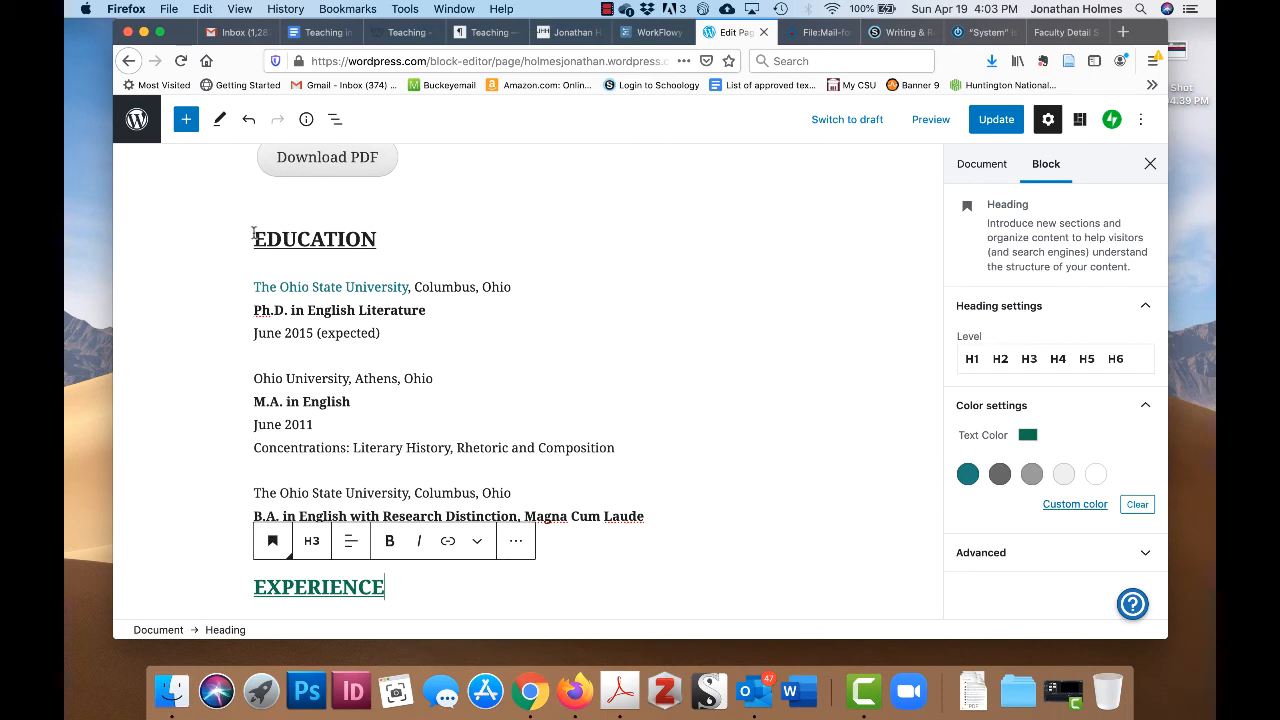
- Inspect the EDUCATION heading's current custom text colour in RGB, HSL and hex
left_click_drag(254, 234, 372, 240)
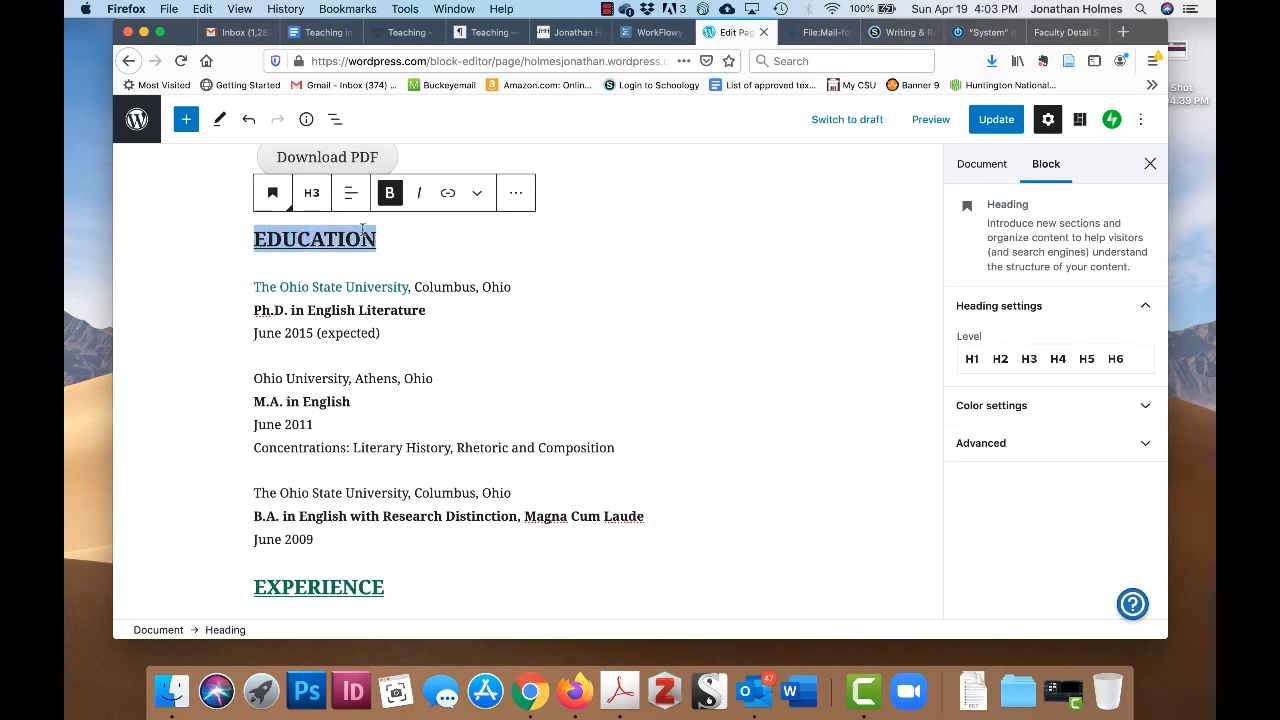
left_click(1135, 412)
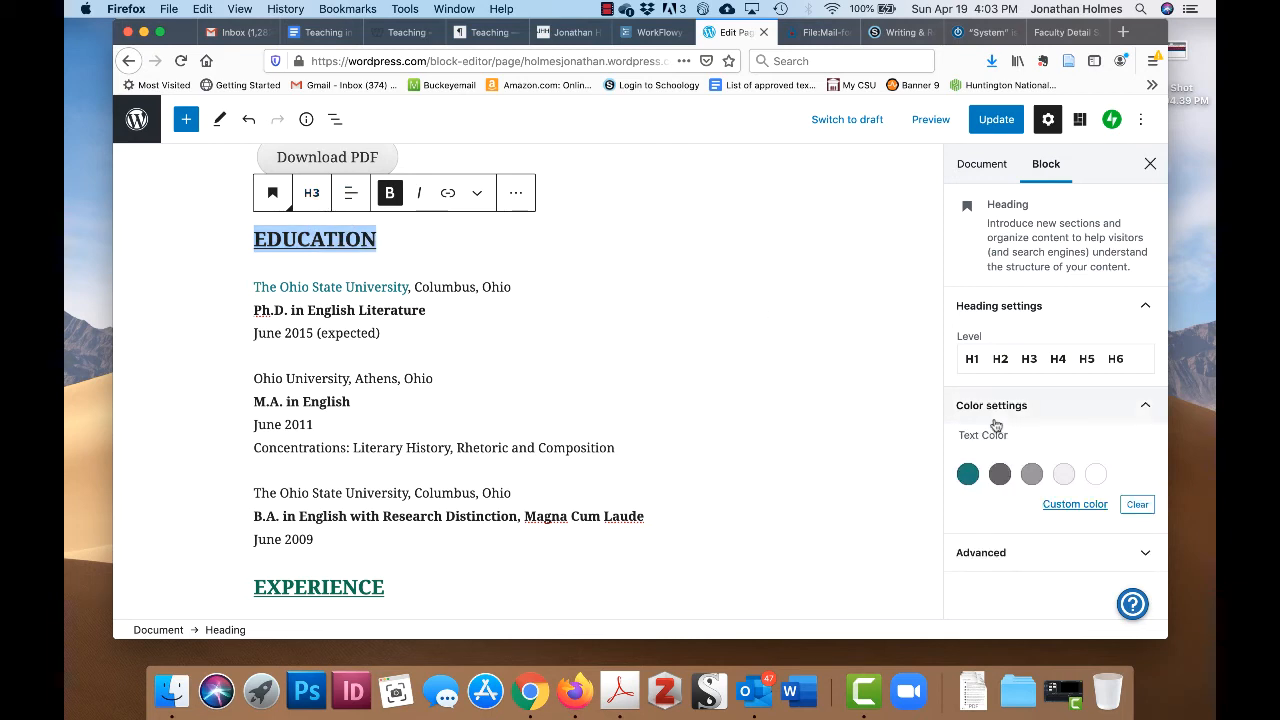
left_click(1073, 504)
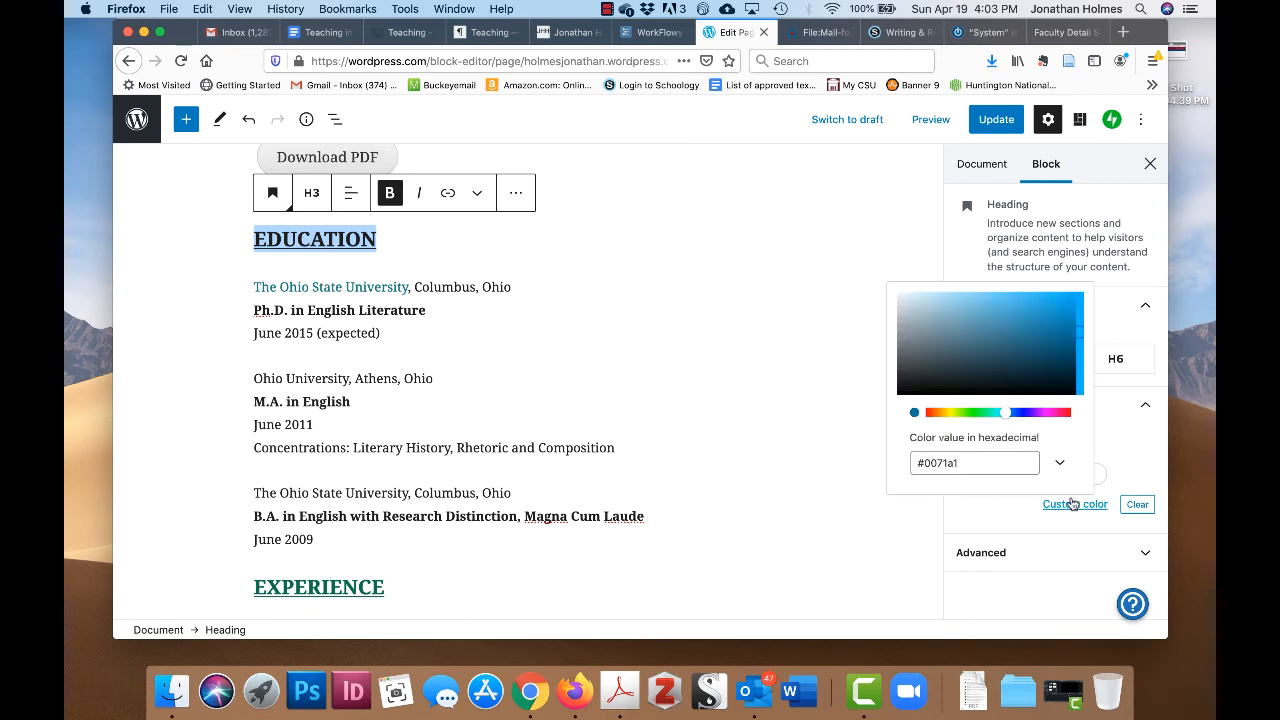
left_click(1061, 463)
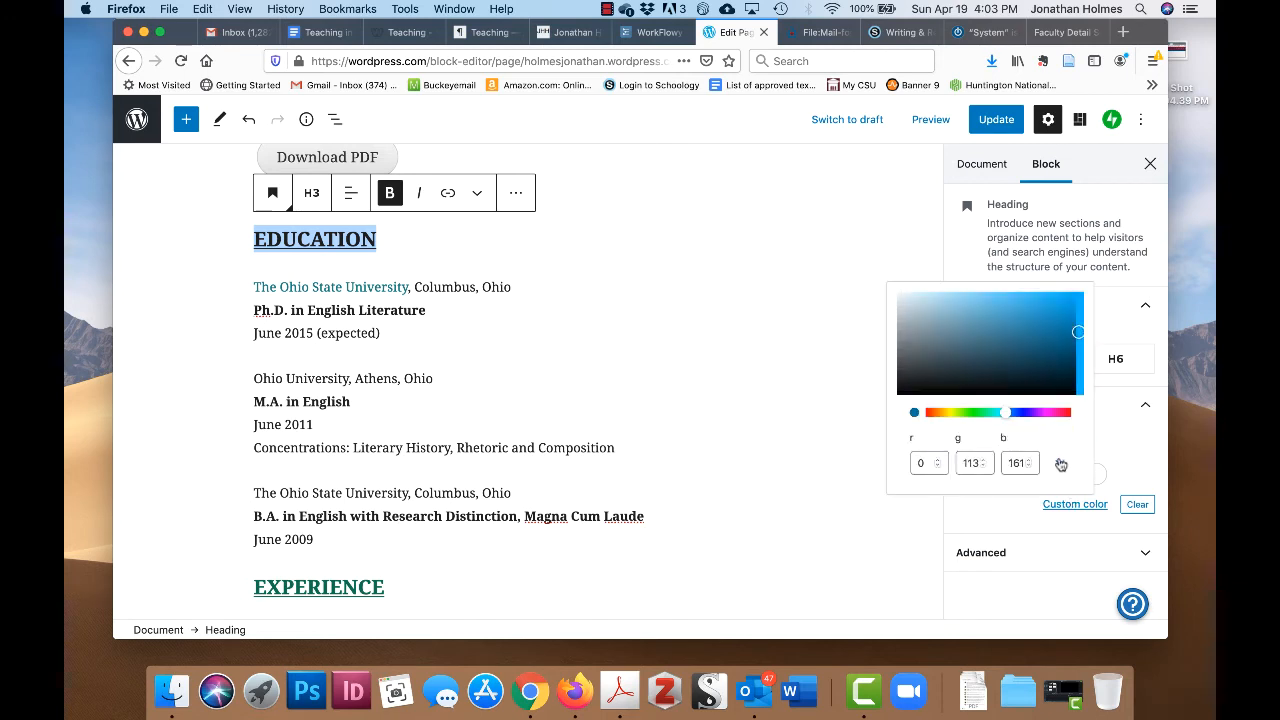
left_click(1061, 464)
left_click(1061, 464)
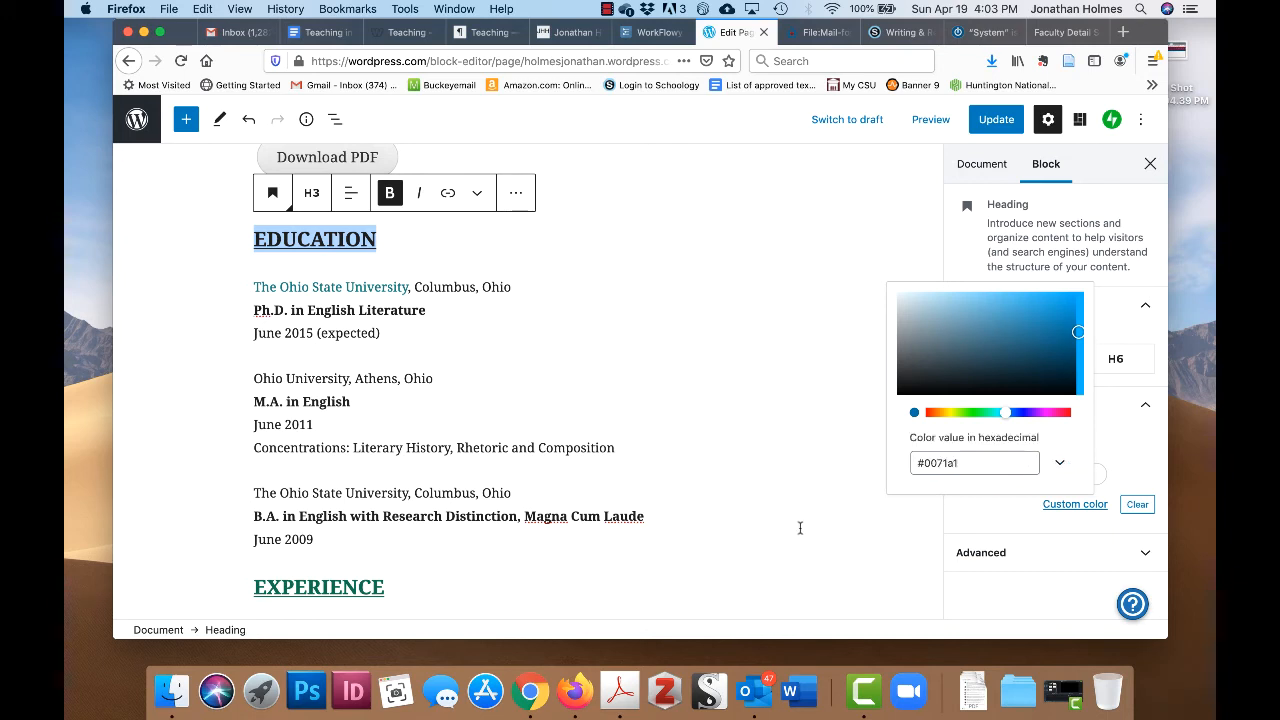
left_click(600, 401)
- Copy the EXPERIENCE heading's custom hex colour value, #0e714c
scroll(320, 615, "down", 1)
double_click(320, 562)
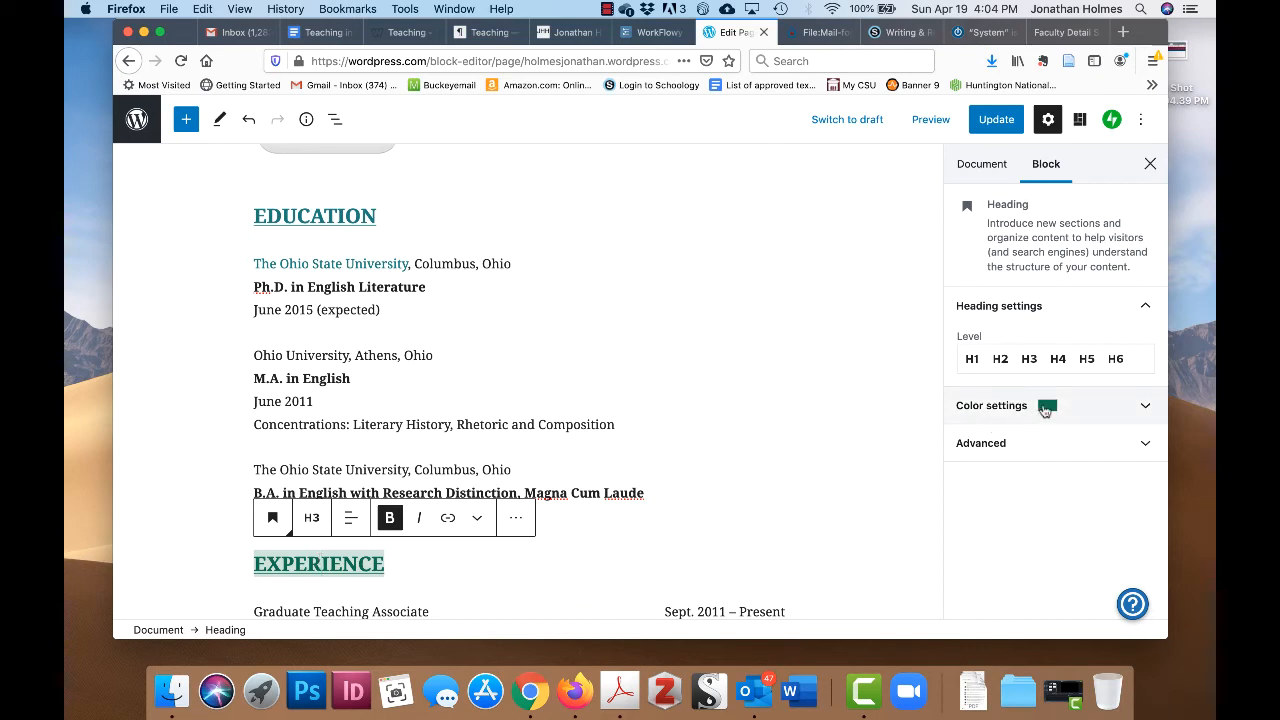
left_click(1146, 408)
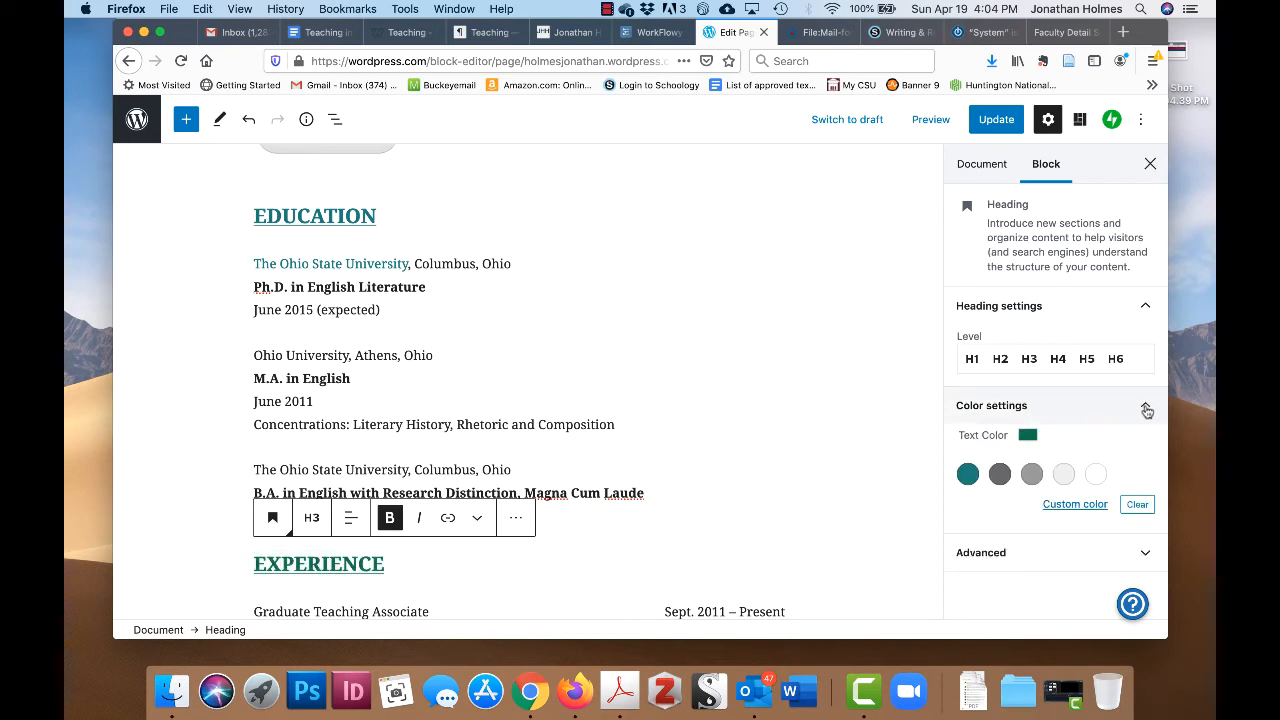
left_click(1075, 505)
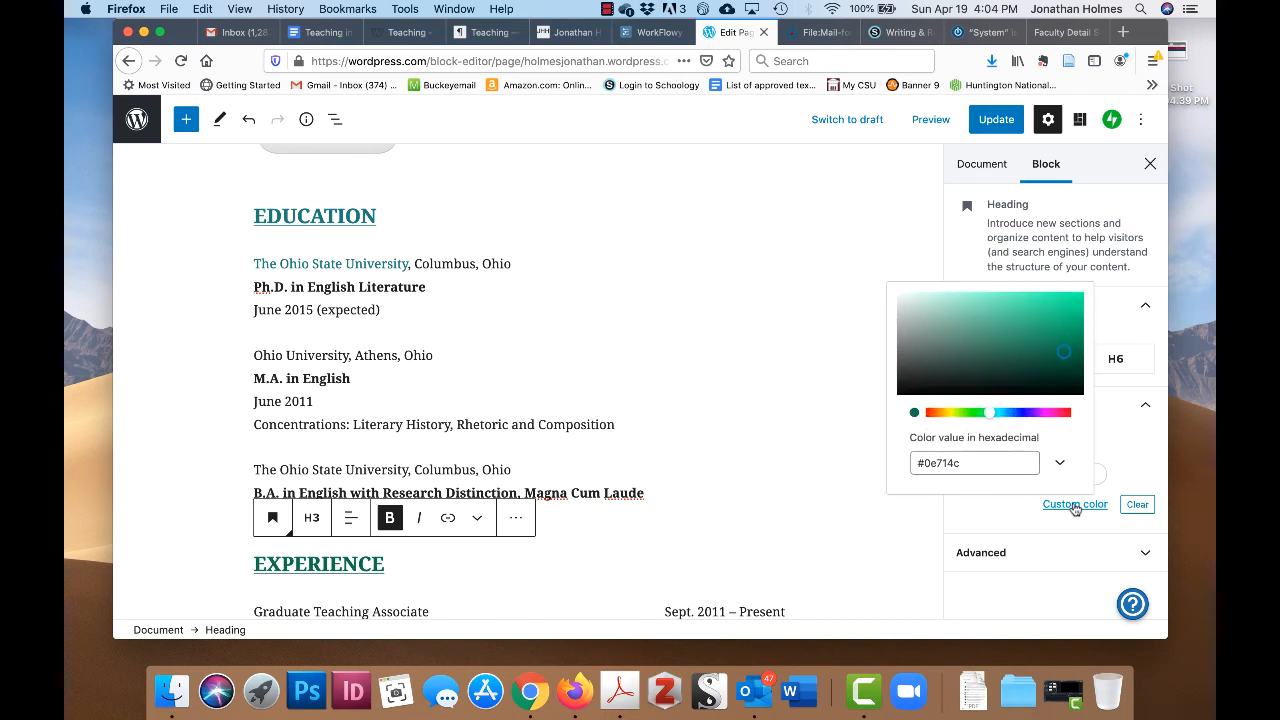
left_click(966, 461)
left_click_drag(966, 461, 898, 468)
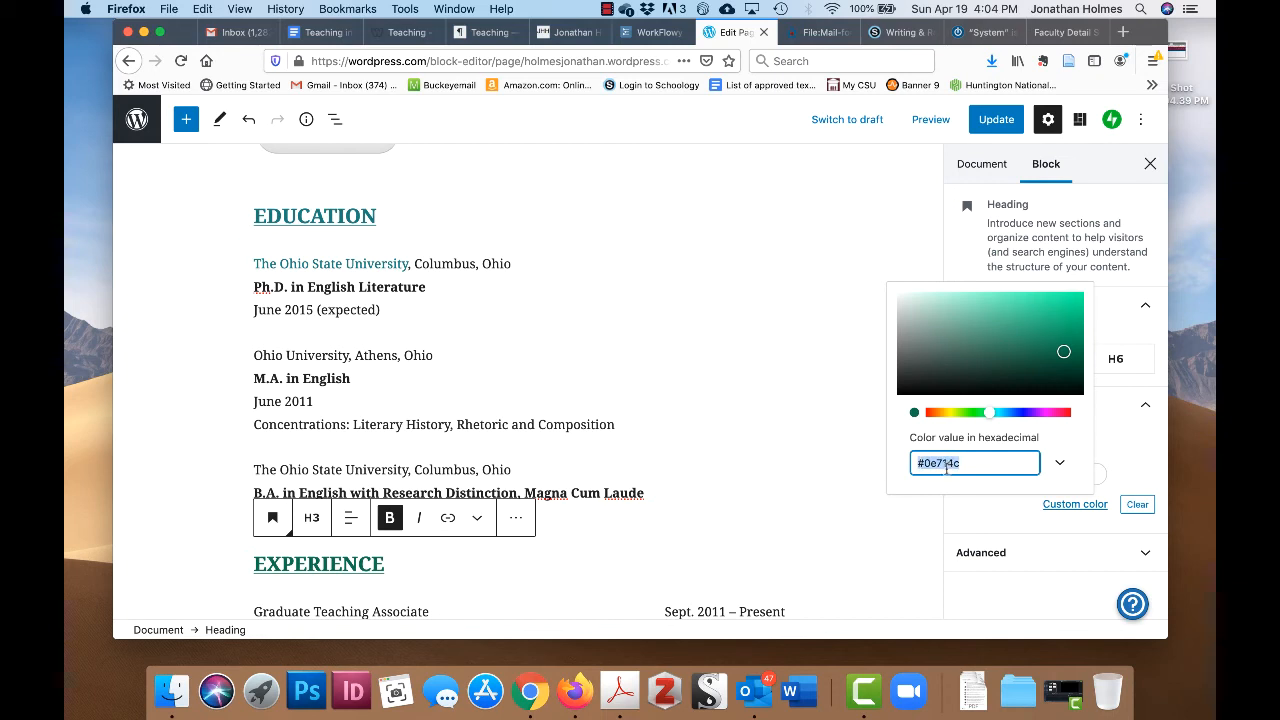
key("super+c")
left_click(1063, 467)
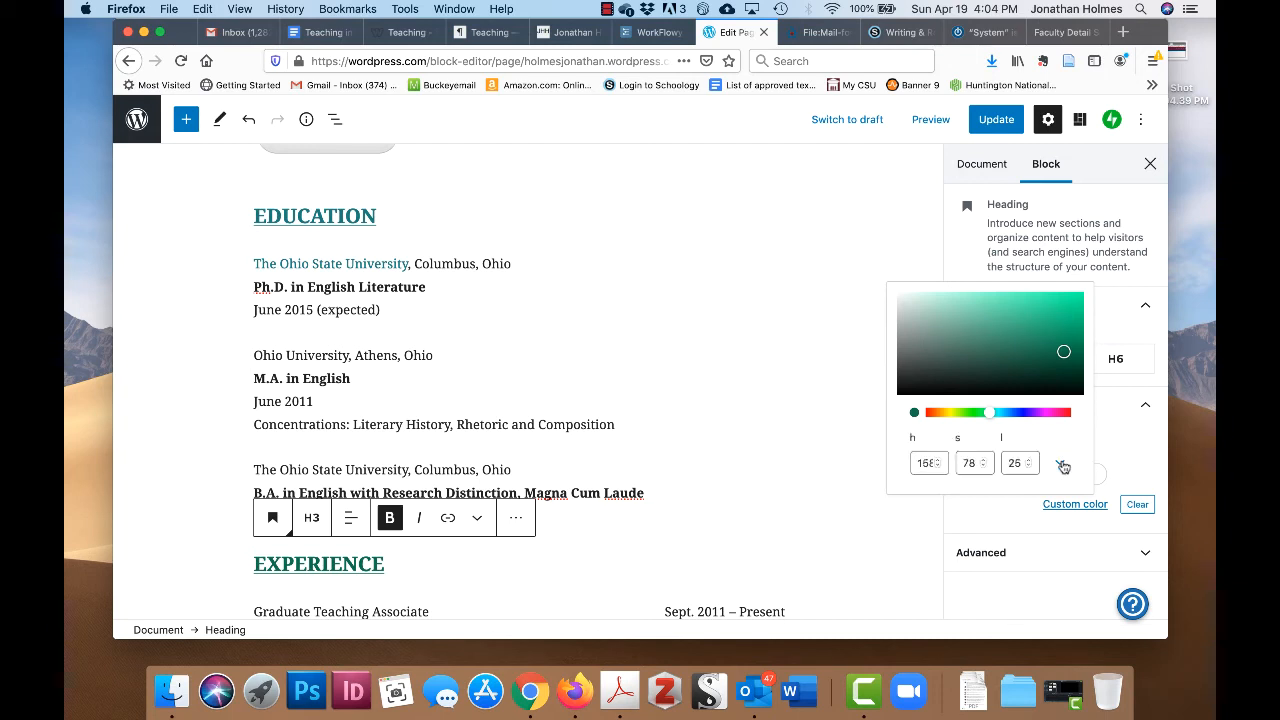
left_click(1063, 467)
left_click(1130, 456)
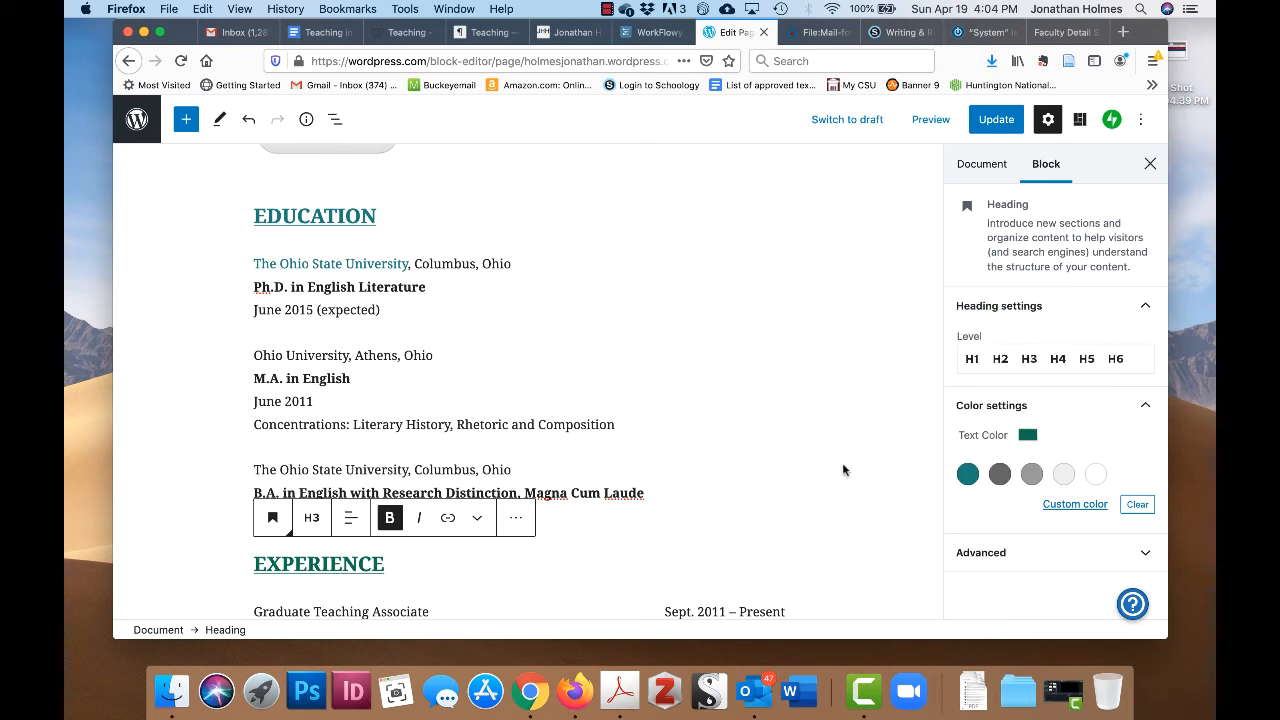
- Paste #0e714c as the EDUCATION heading's custom text colour to make it dark green
double_click(289, 216)
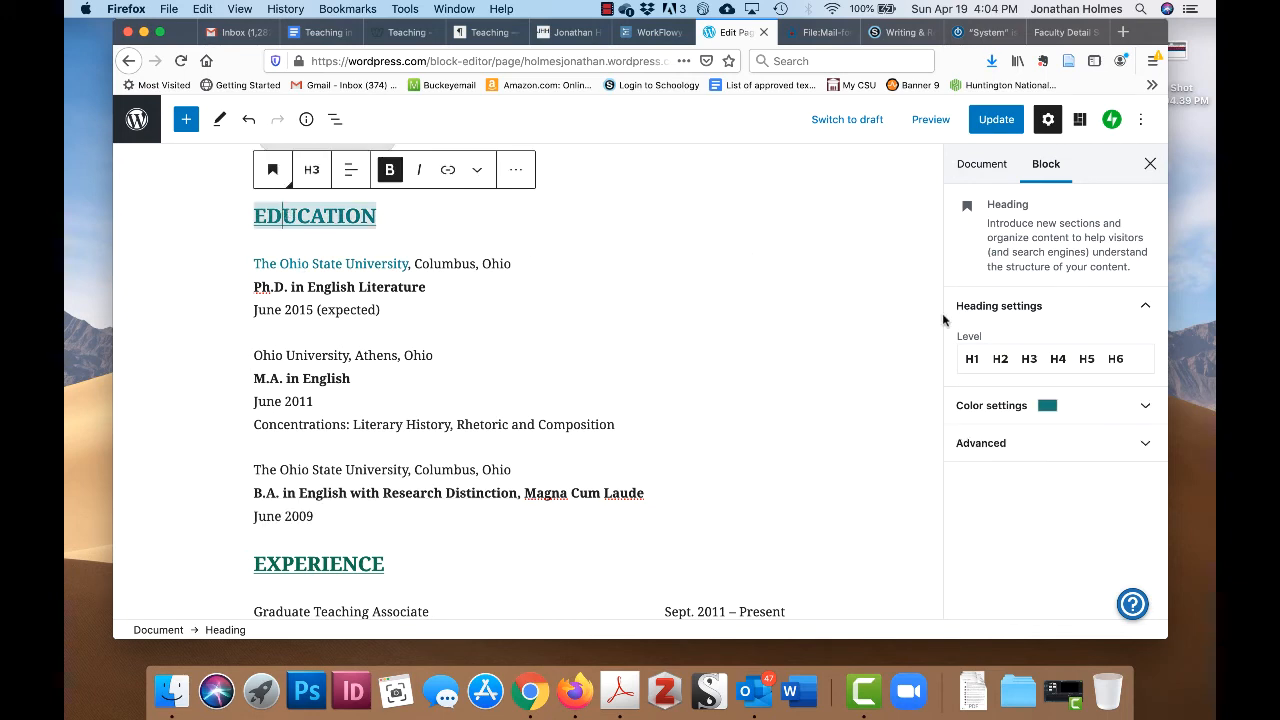
left_click(1047, 407)
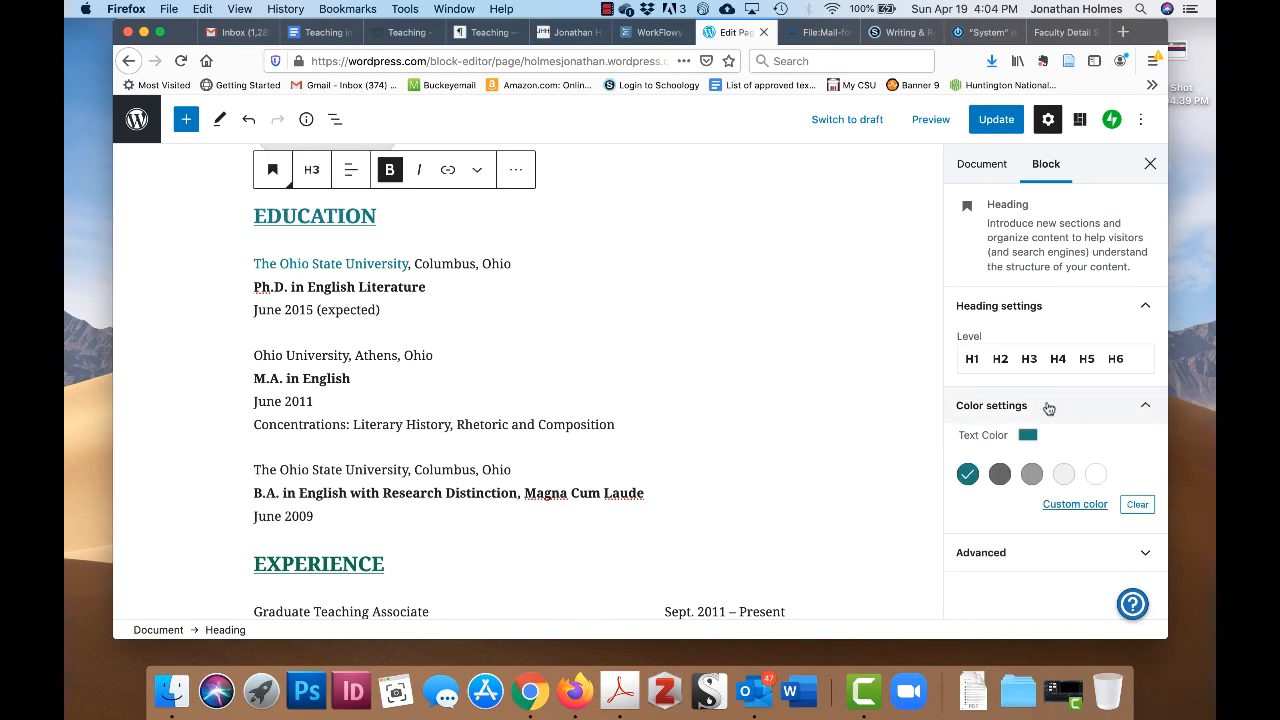
left_click(1076, 504)
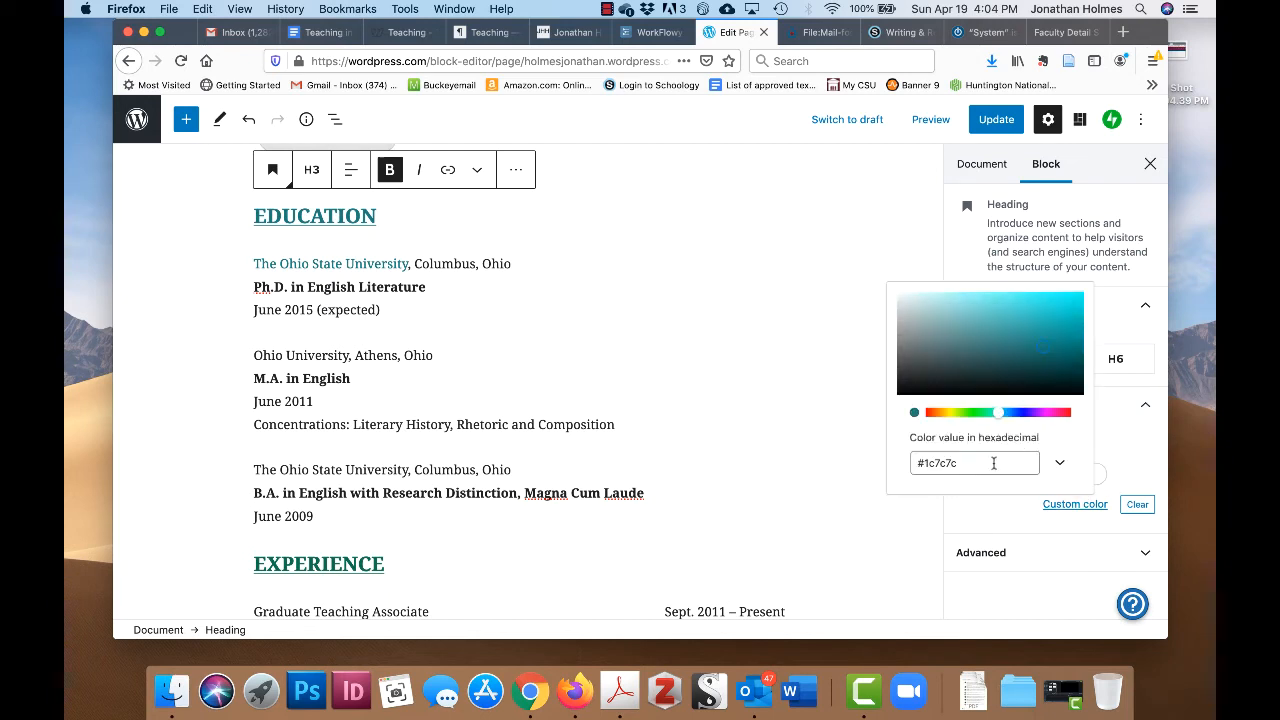
left_click(994, 463)
key("BackSpace")
key("BackSpace")
key("BackSpace")
key("BackSpace")
key("BackSpace")
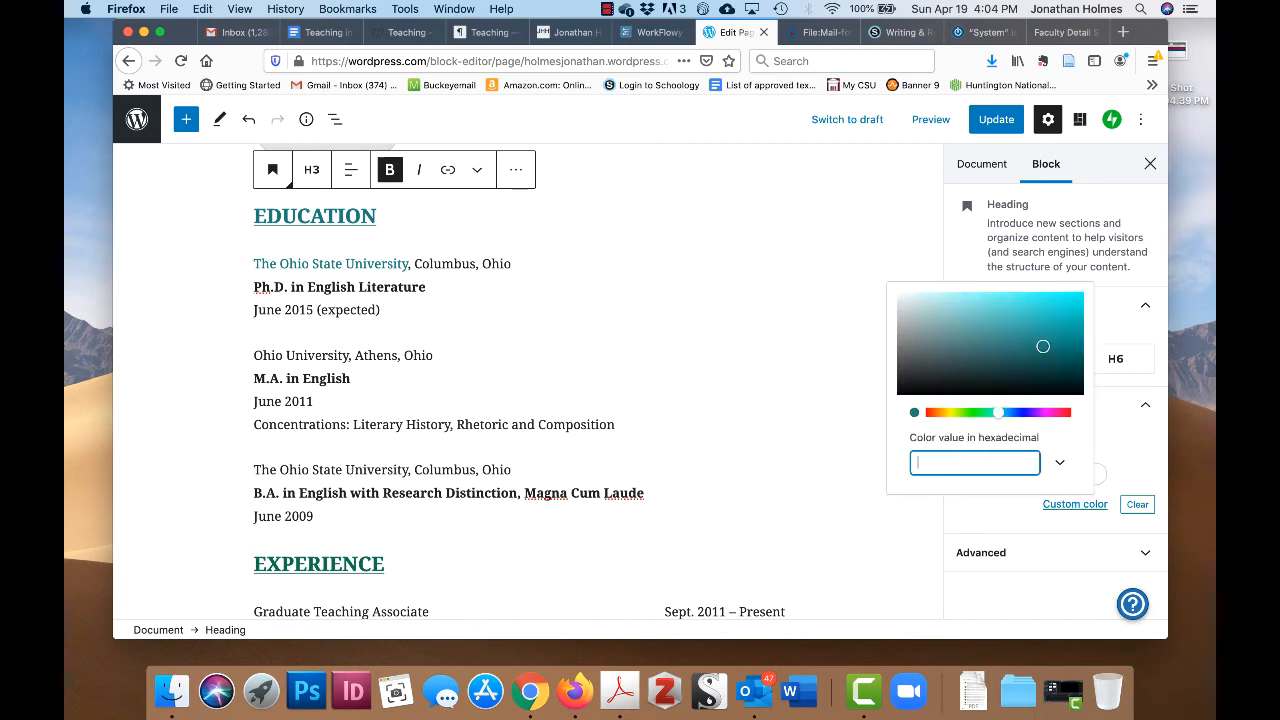
key("super+v")
key("Return")
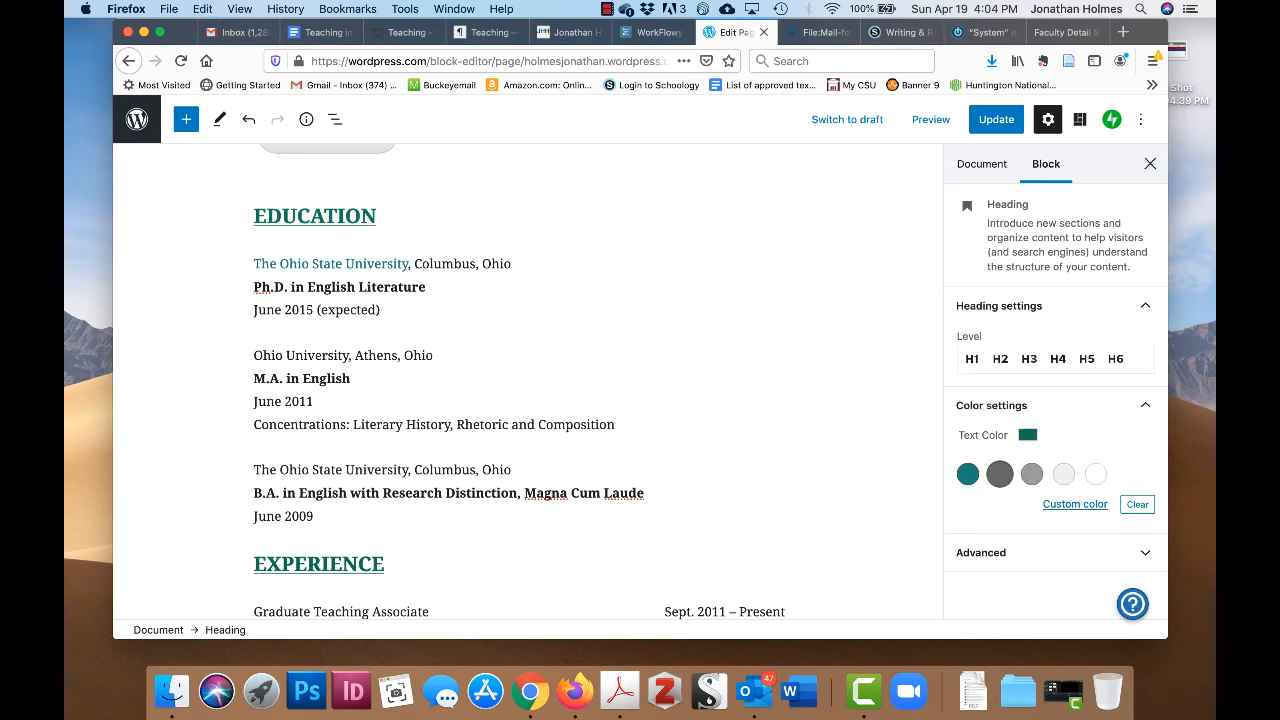
left_click(362, 358)
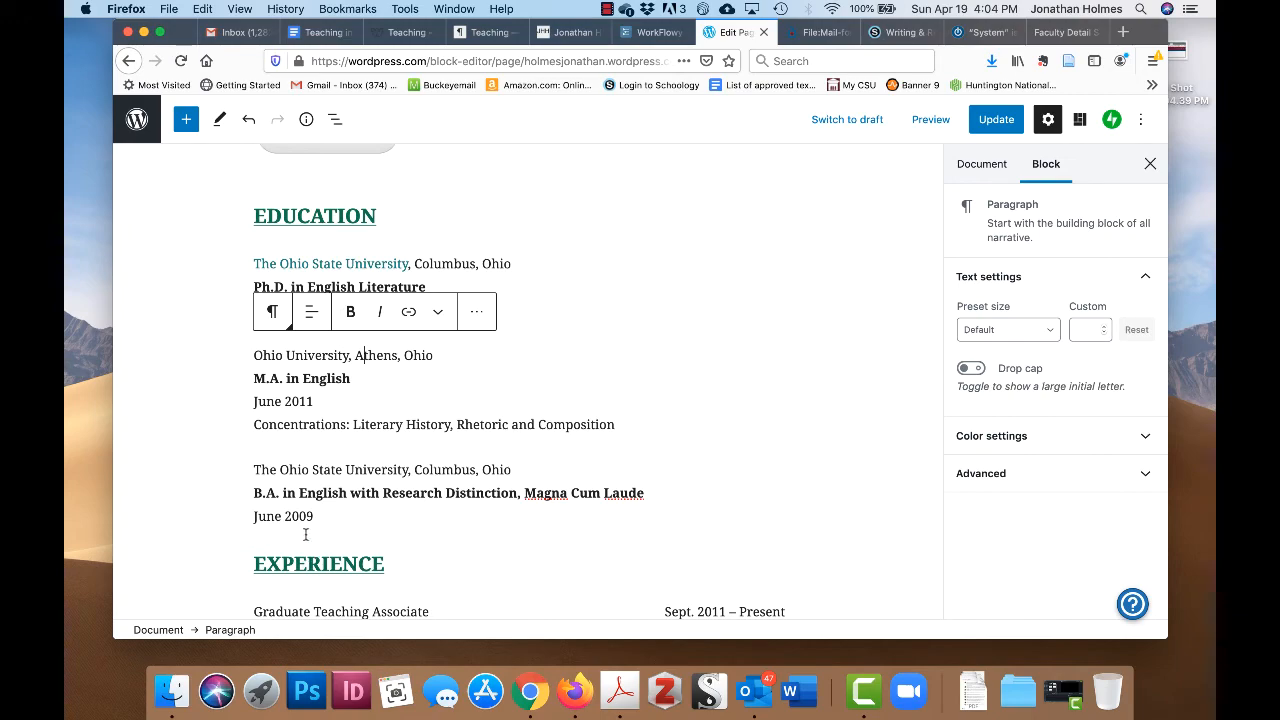
- Replace the COMPUTER SKILLS heading's blue hex colour with the copied #0e714c green
scroll(419, 452, "down", 15)
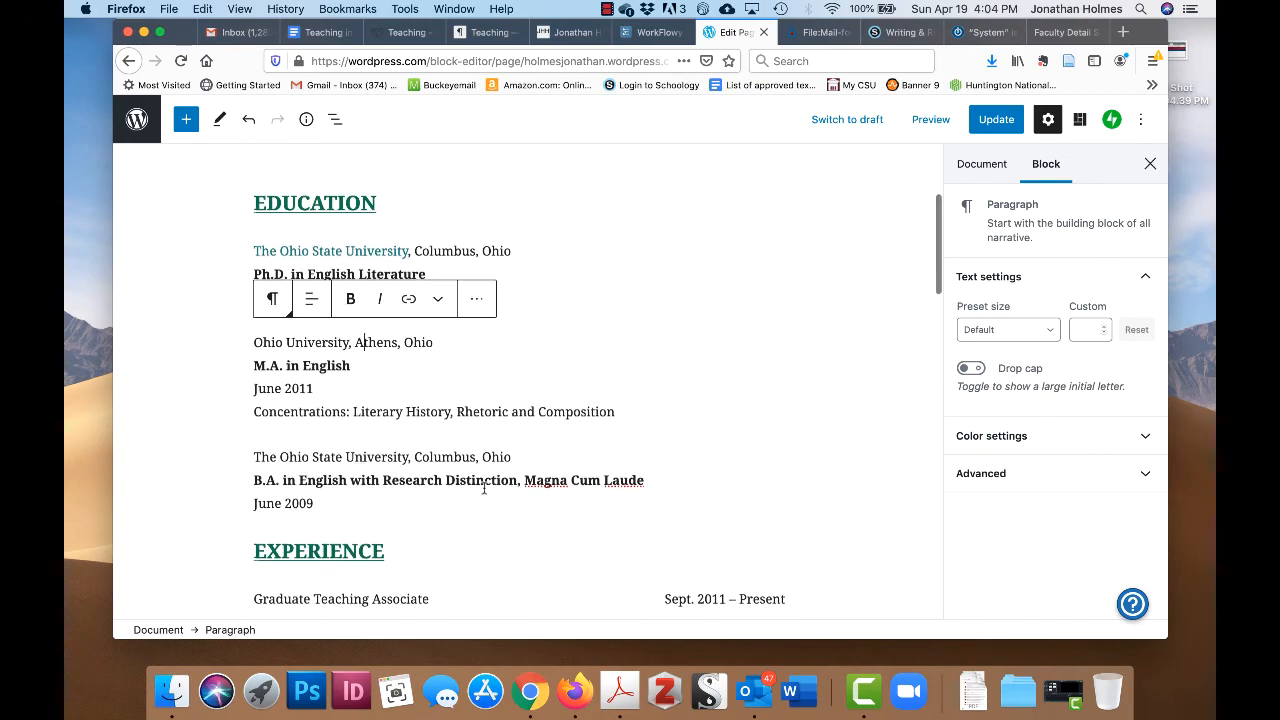
scroll(484, 490, "down", 8)
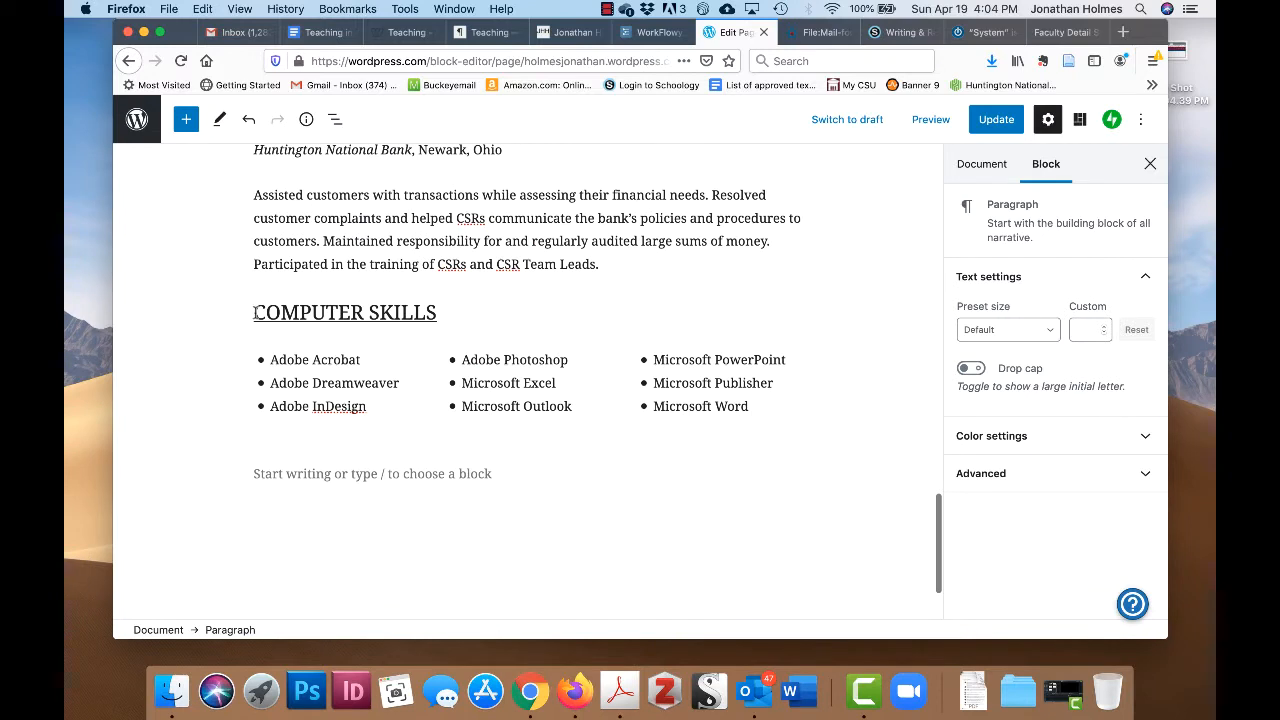
left_click_drag(257, 312, 437, 331)
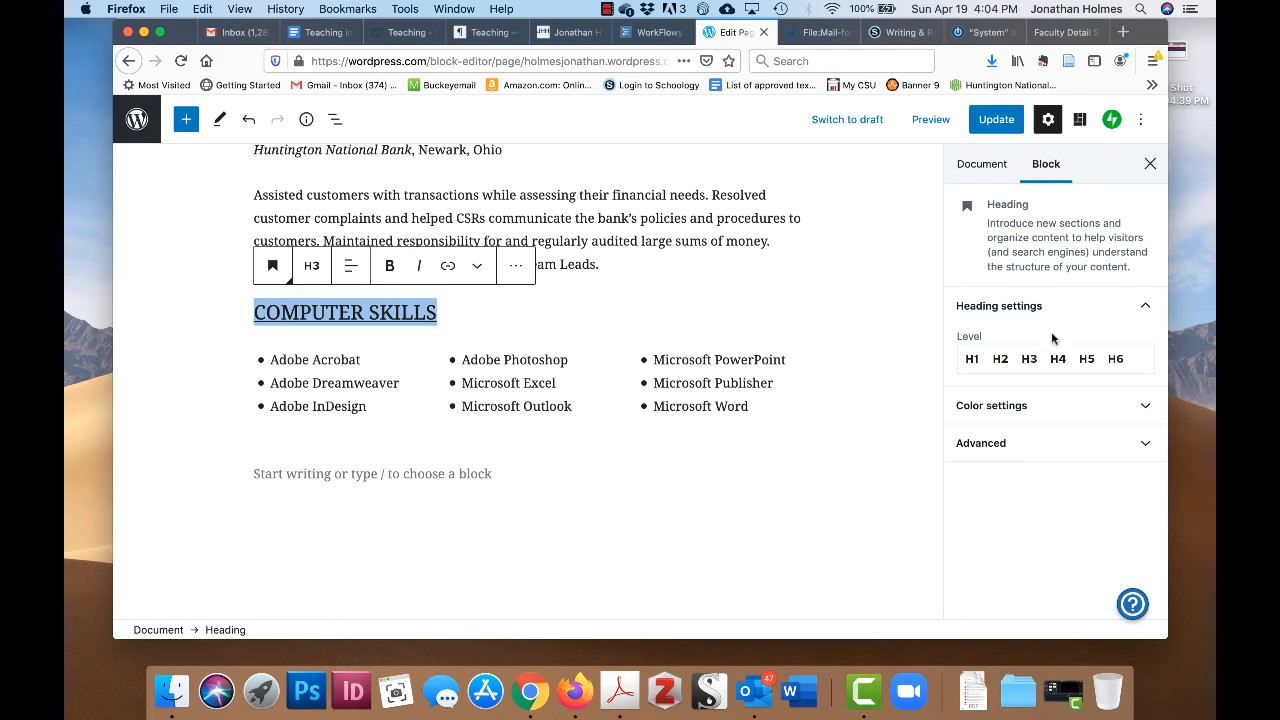
left_click(1121, 420)
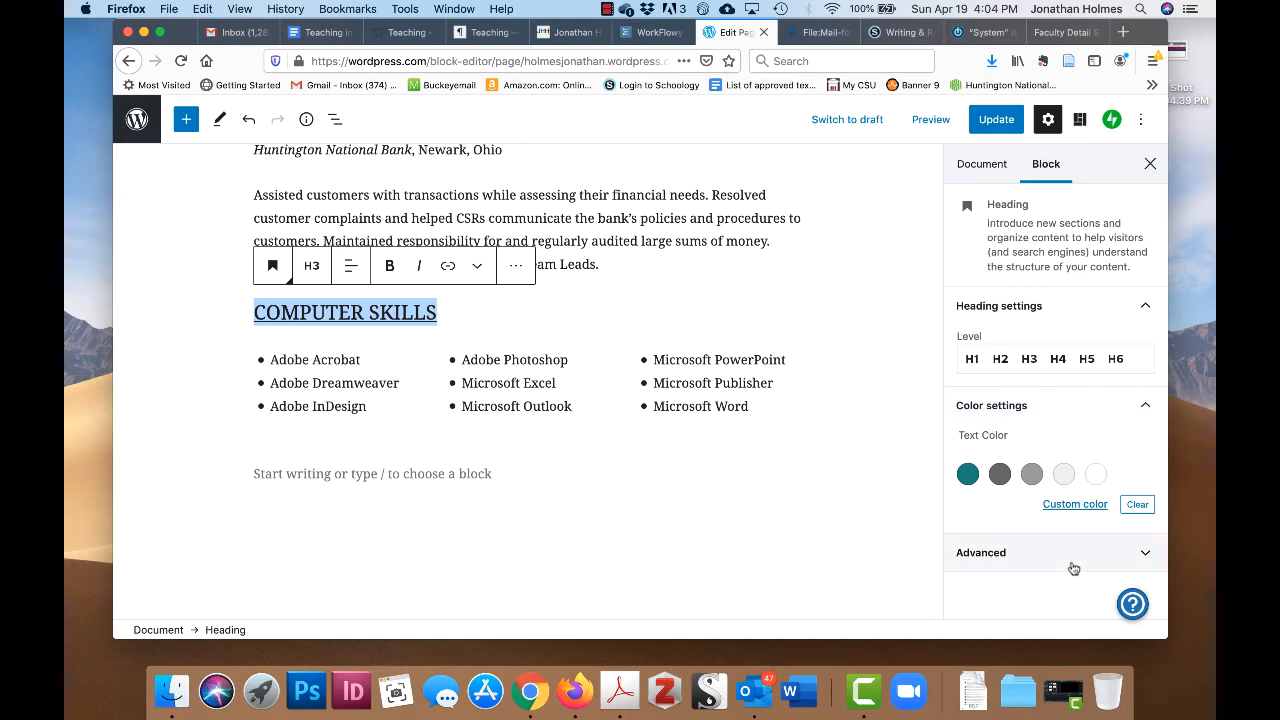
left_click(1076, 505)
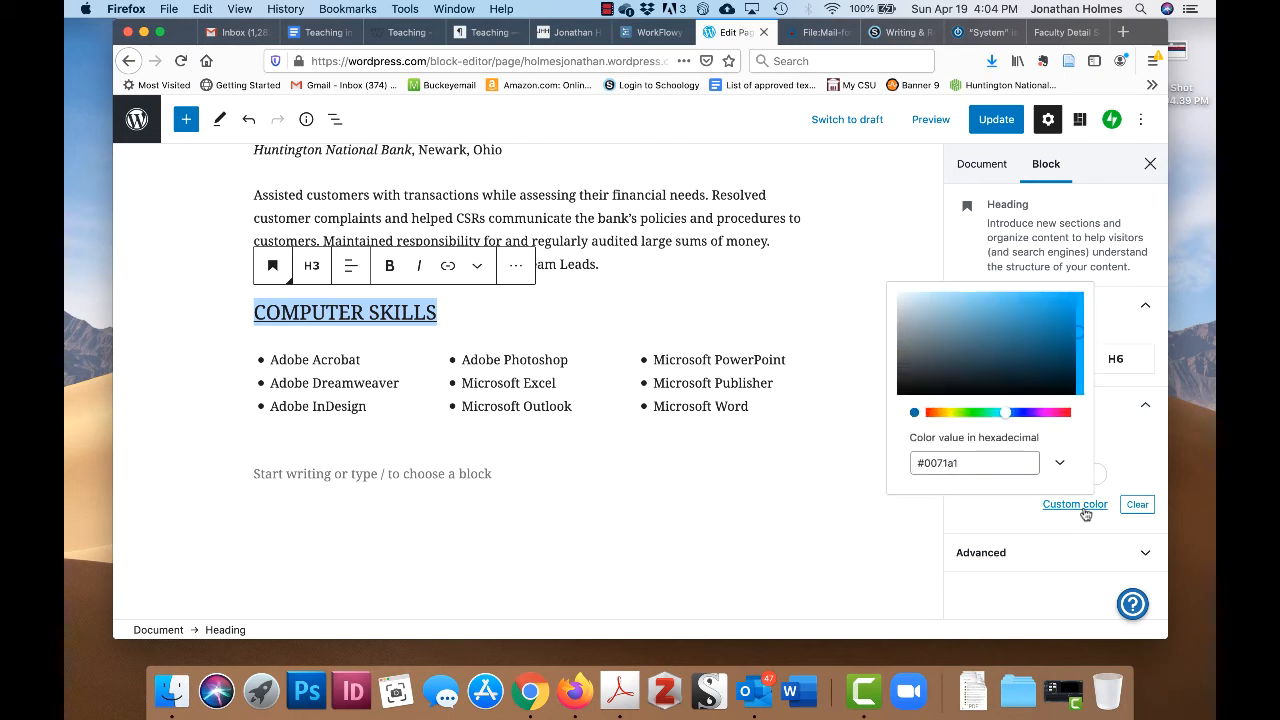
left_click(999, 458)
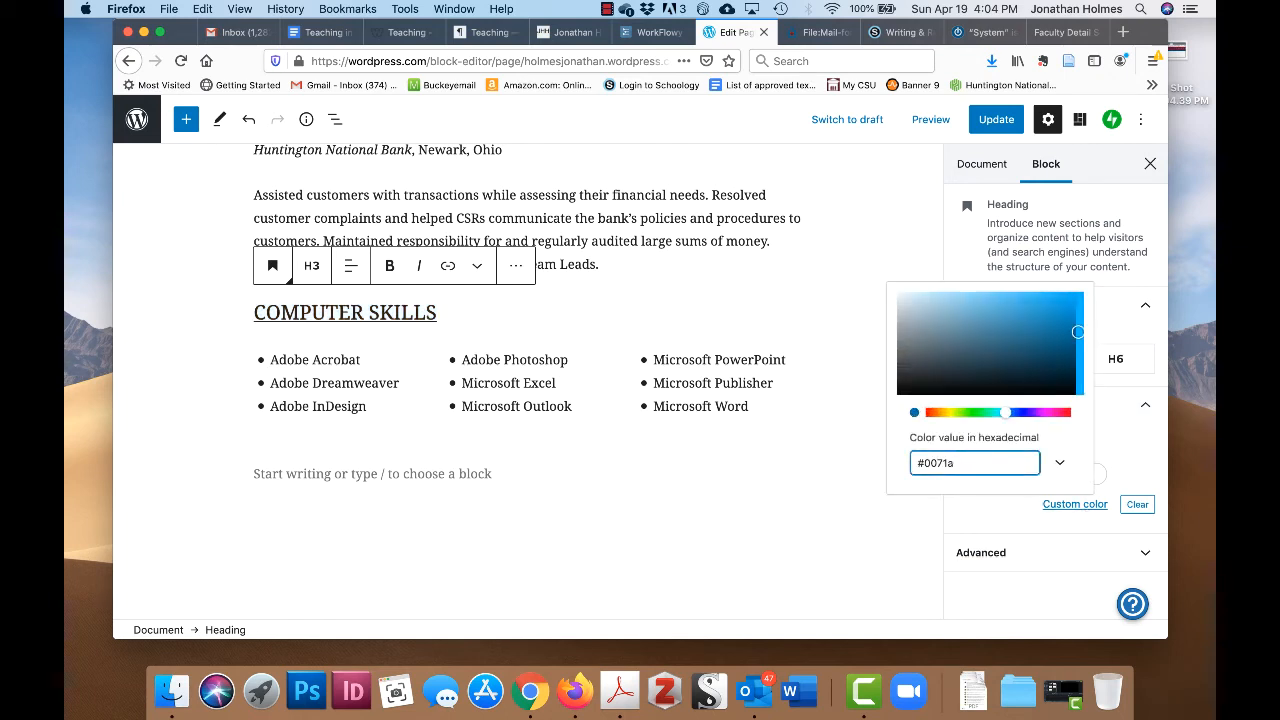
key("BackSpace")
key("BackSpace")
key("super+v")
key("Return")
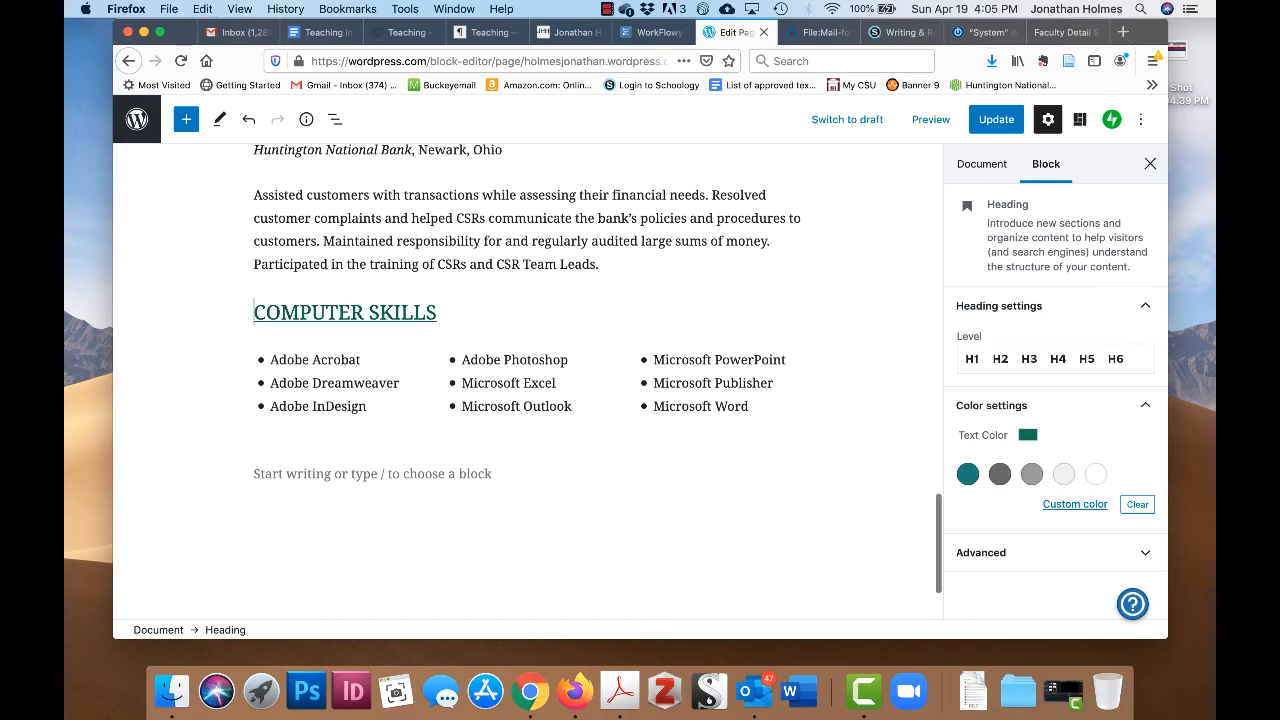
left_click(509, 376)
scroll(509, 376, "up", 15)
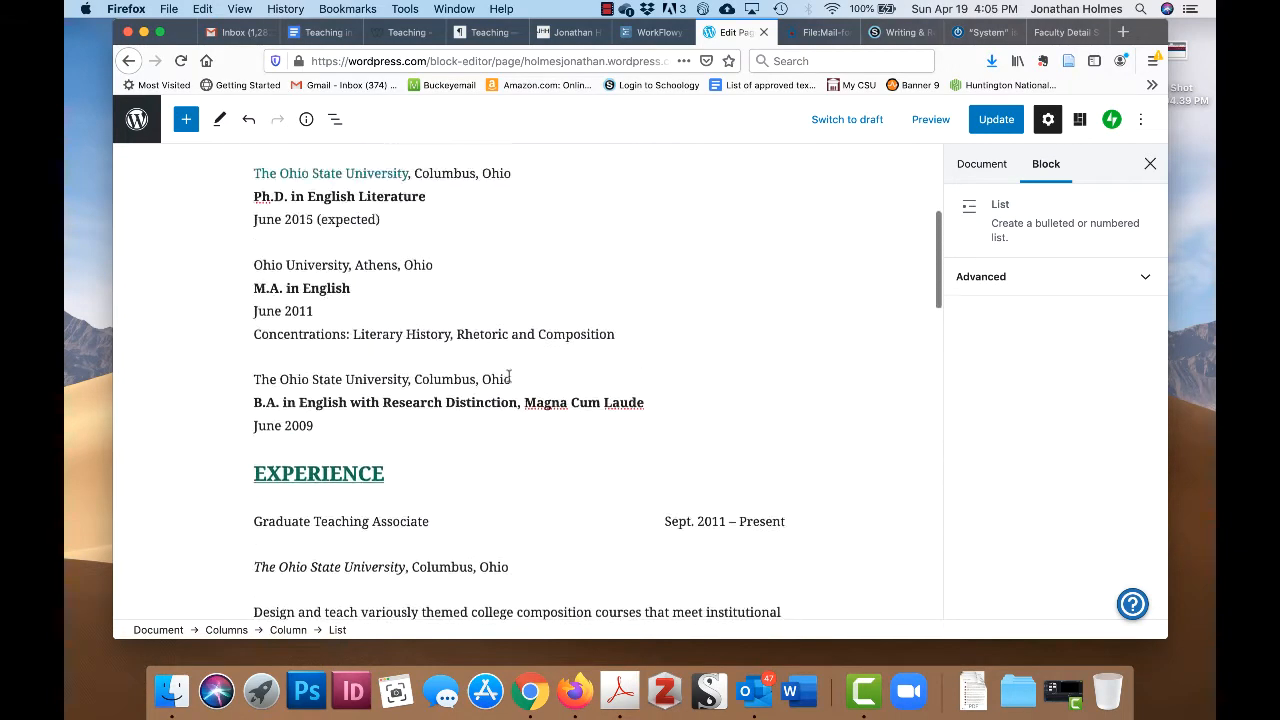
scroll(509, 376, "up", 5)
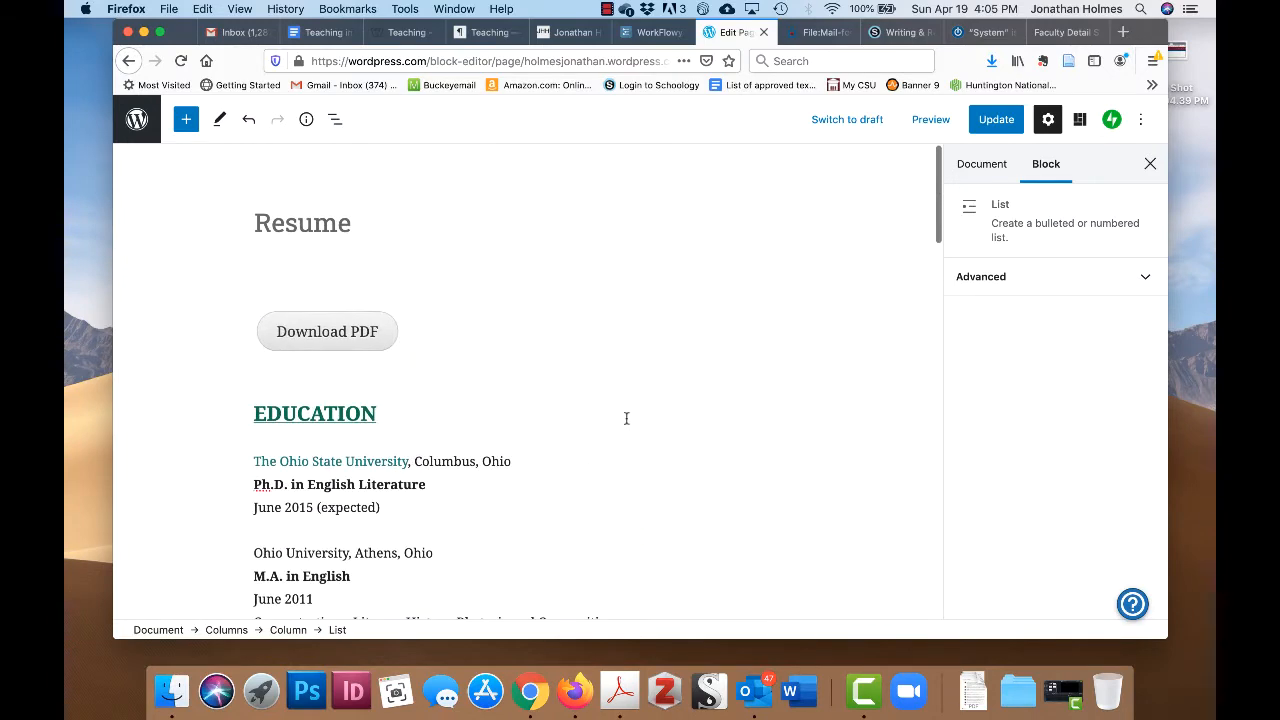
scroll(626, 418, "down", 3)
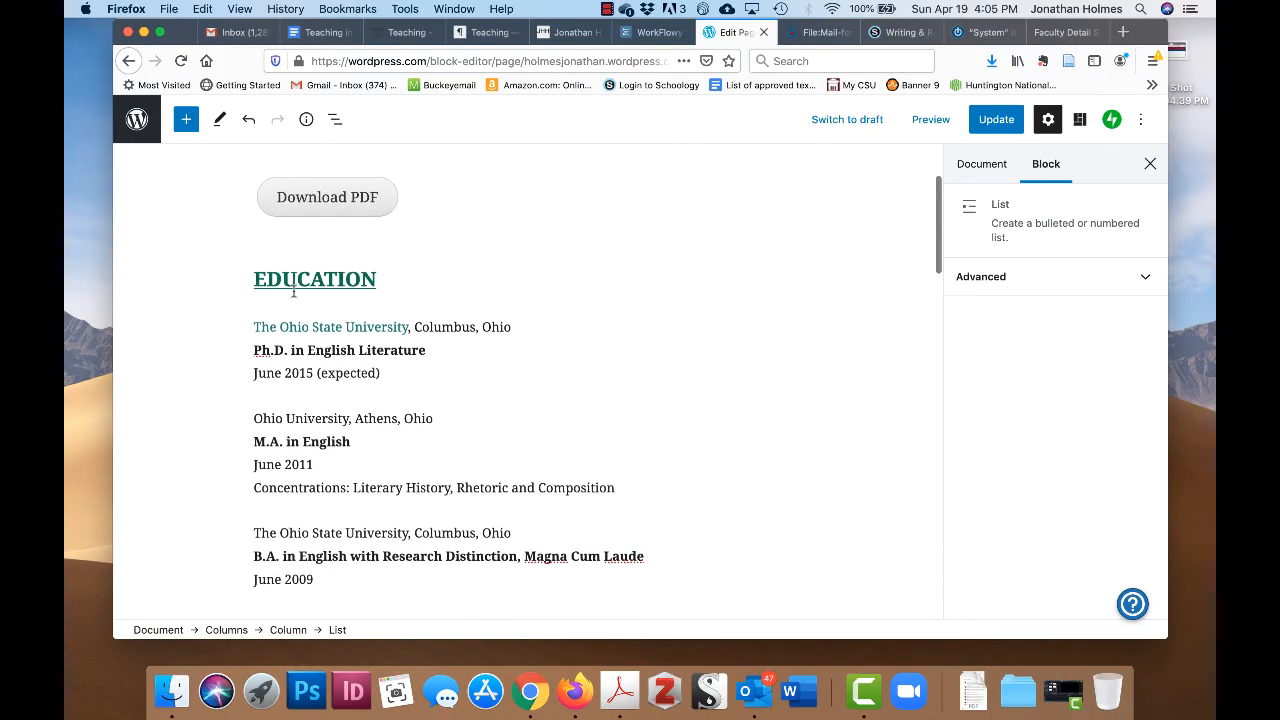
double_click(337, 278)
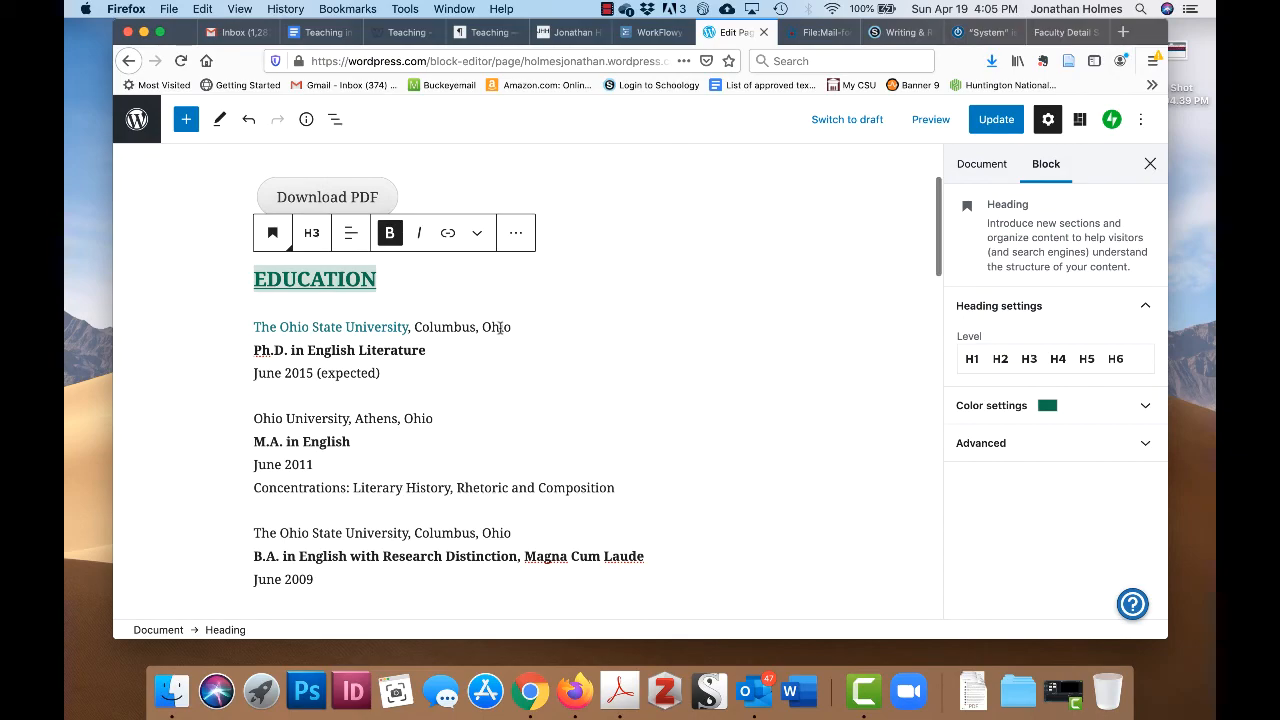
left_click(465, 490)
scroll(631, 362, "down", 12)
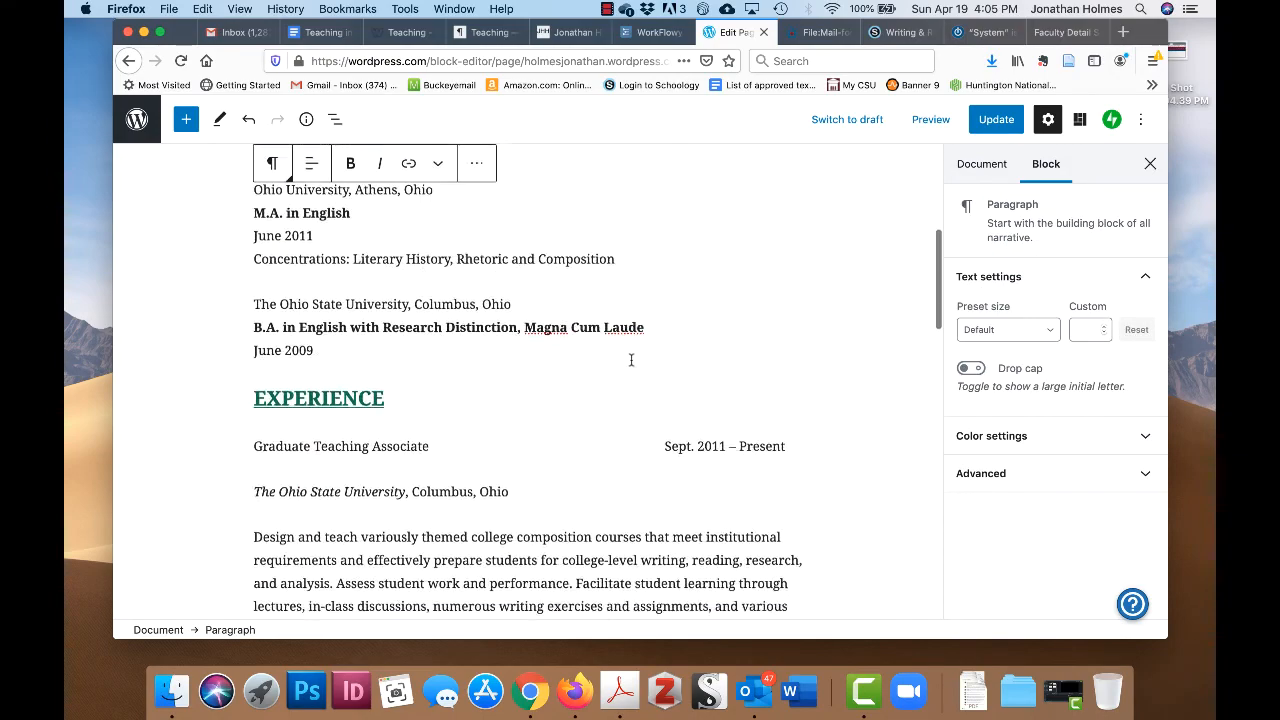
scroll(631, 362, "down", 10)
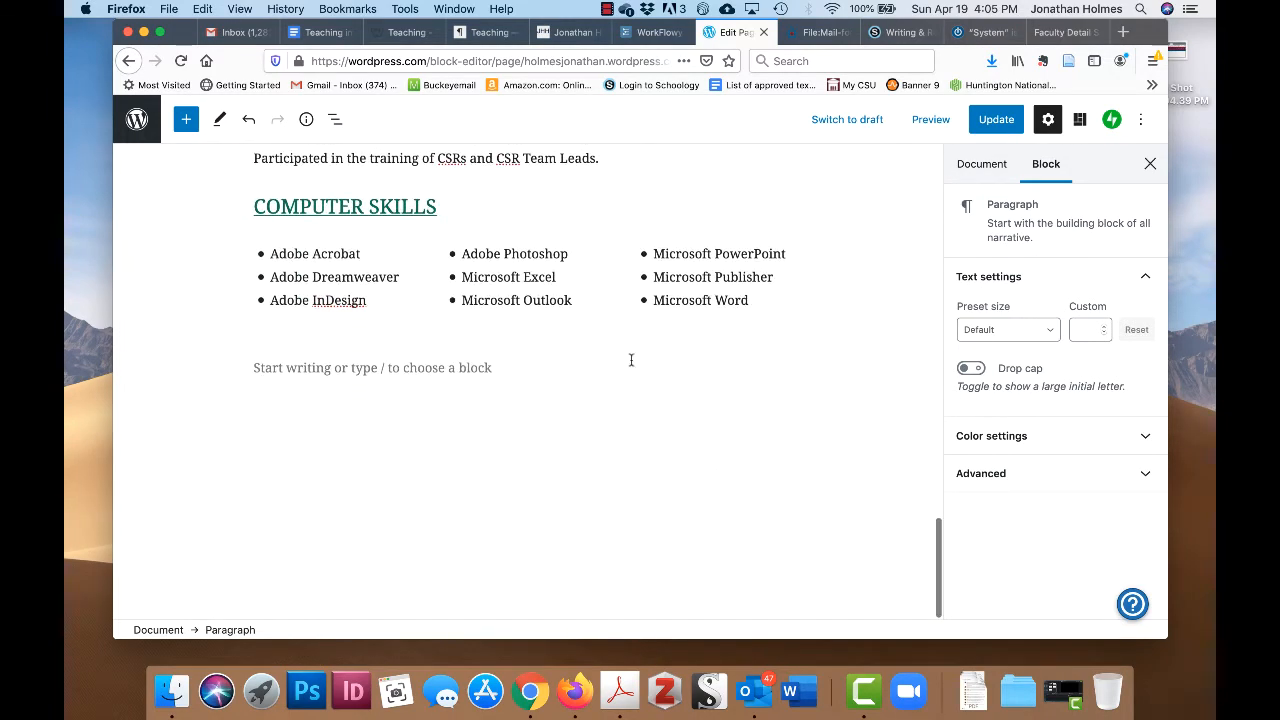
scroll(631, 362, "up", 5)
scroll(631, 360, "up", 12)
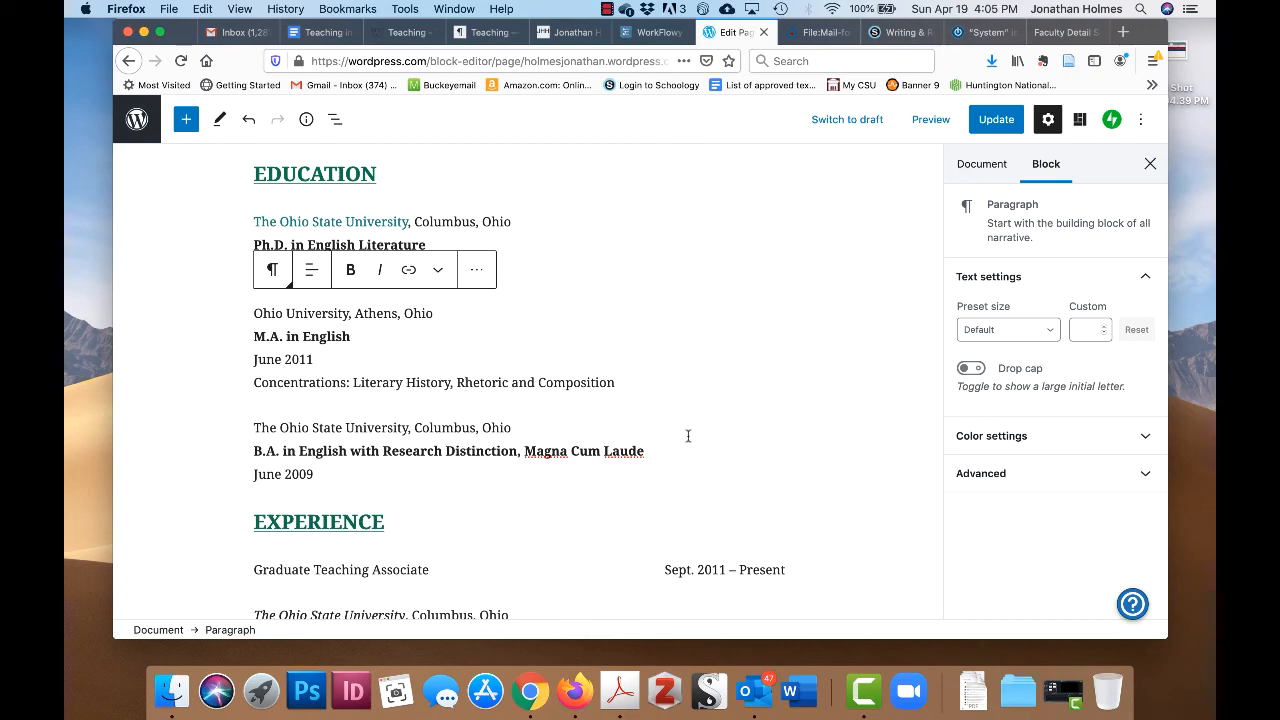
scroll(688, 344, "down", 2)
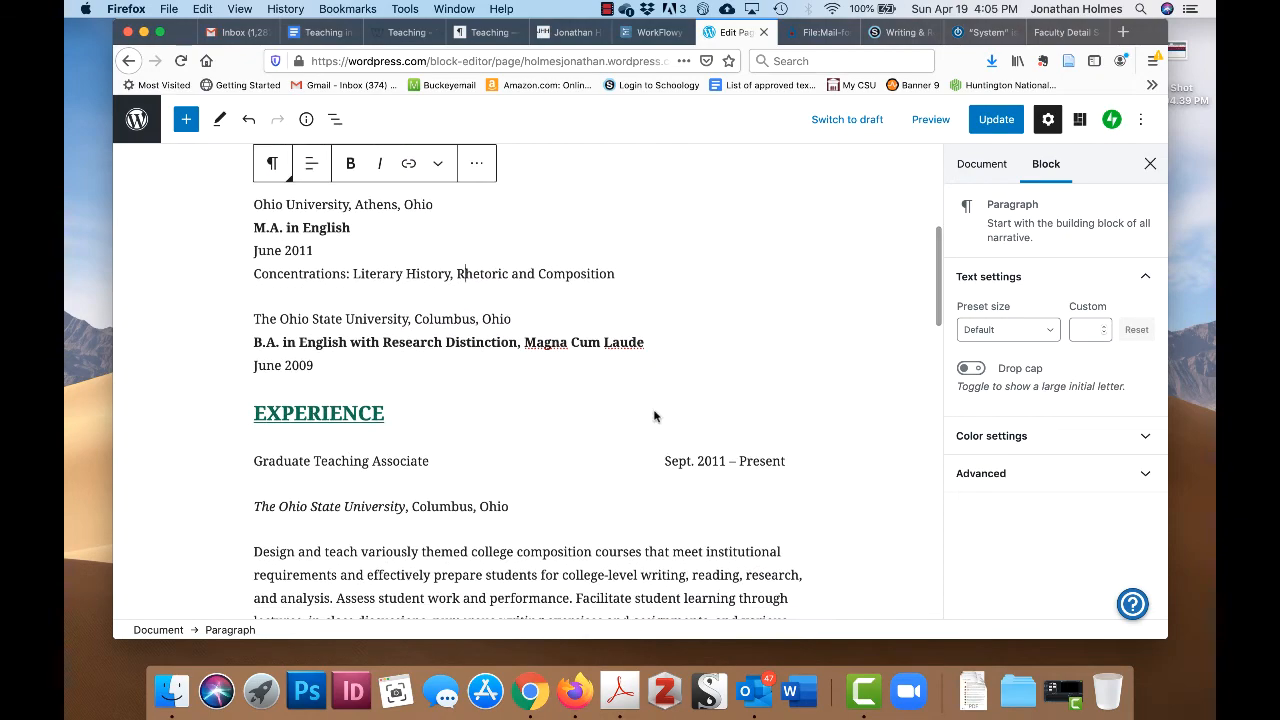
scroll(679, 422, "down", 4)
scroll(679, 422, "up", 3)
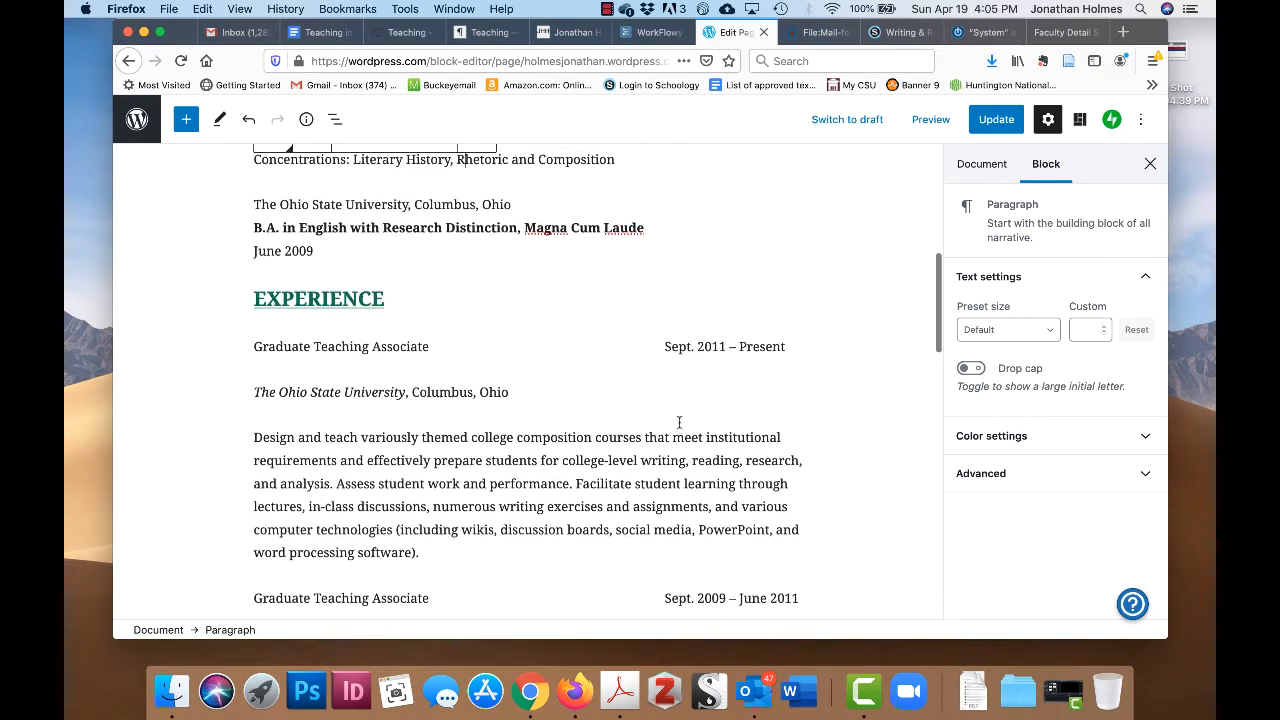
scroll(678, 427, "up", 1)
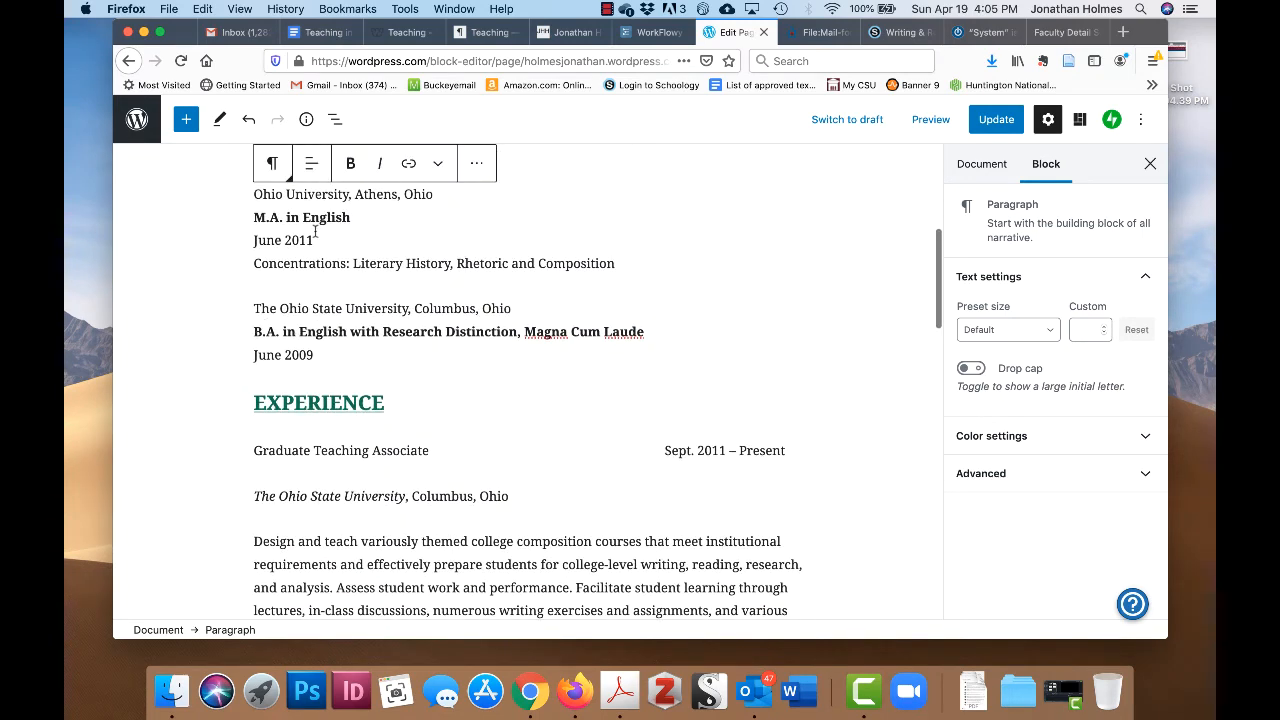
scroll(315, 231, "up", 2)
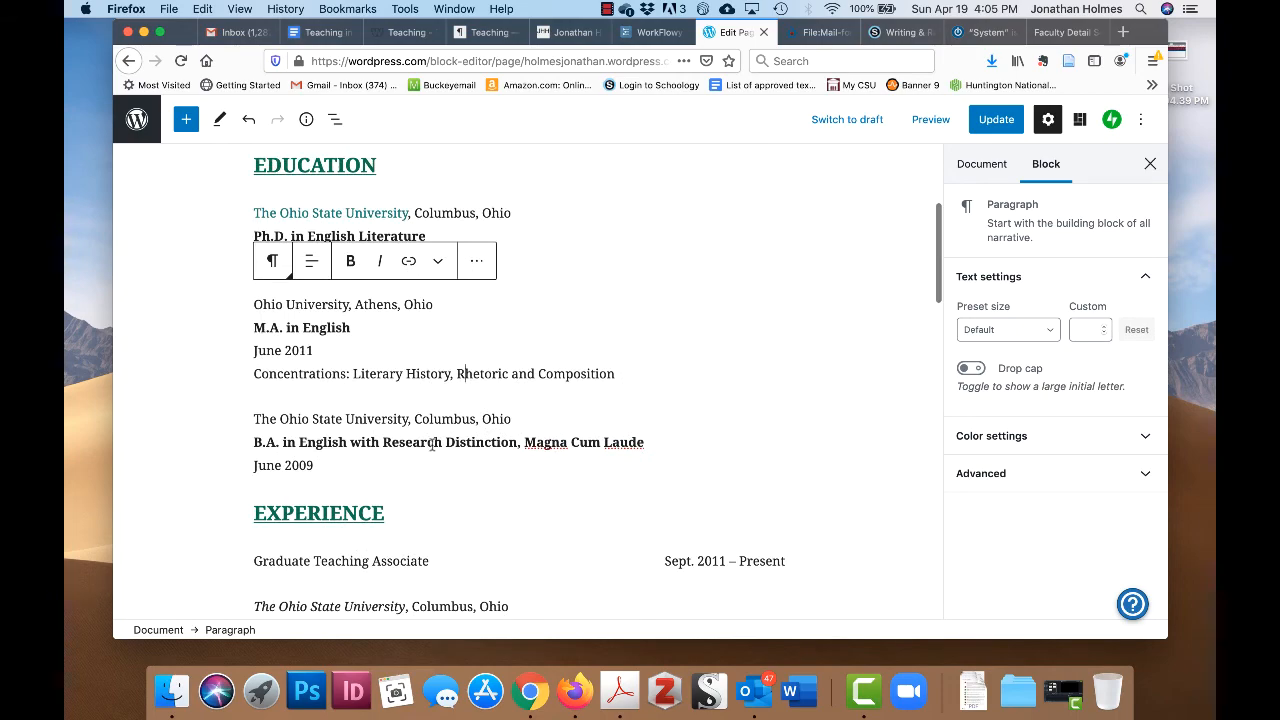
scroll(795, 443, "down", 3)
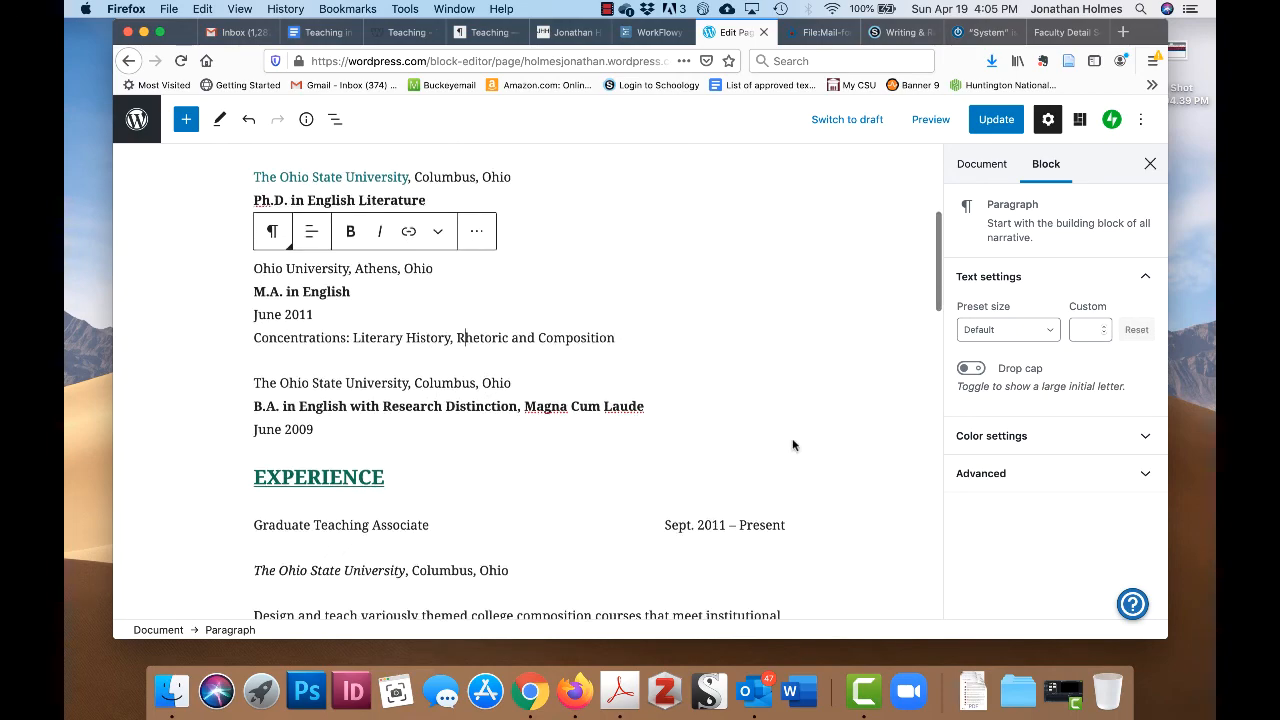
scroll(793, 444, "down", 20)
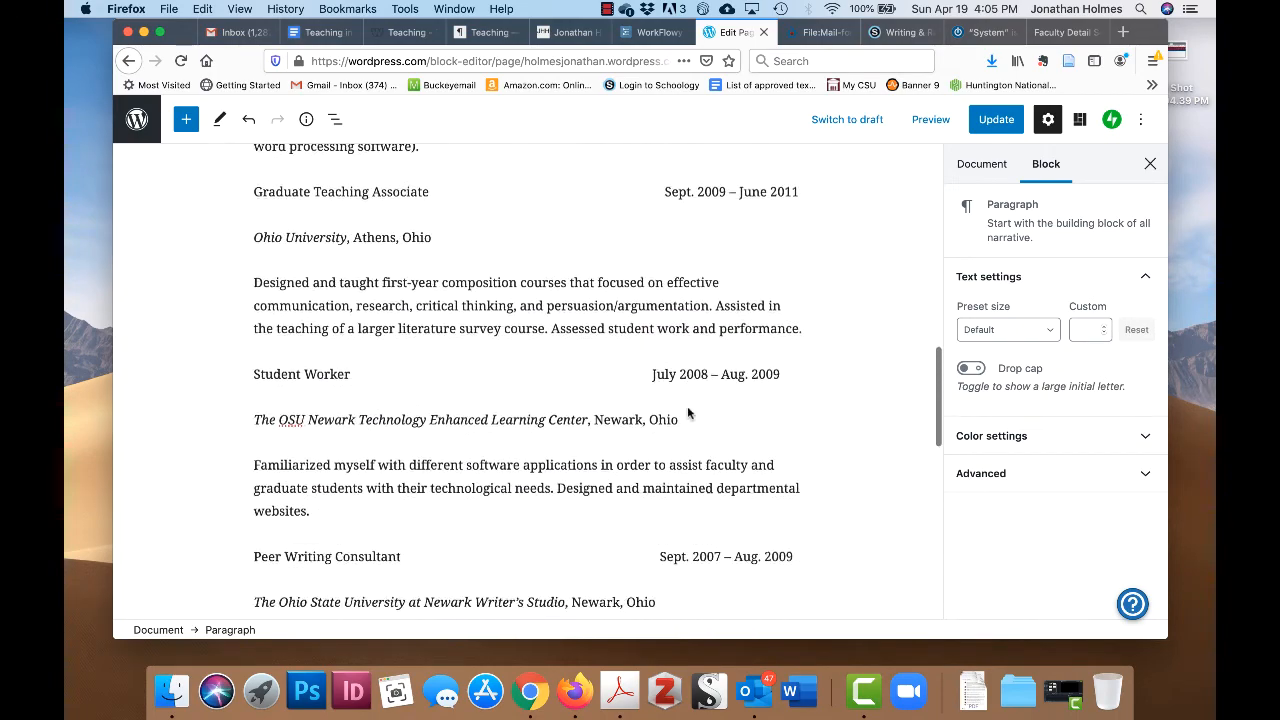
scroll(688, 413, "down", 4)
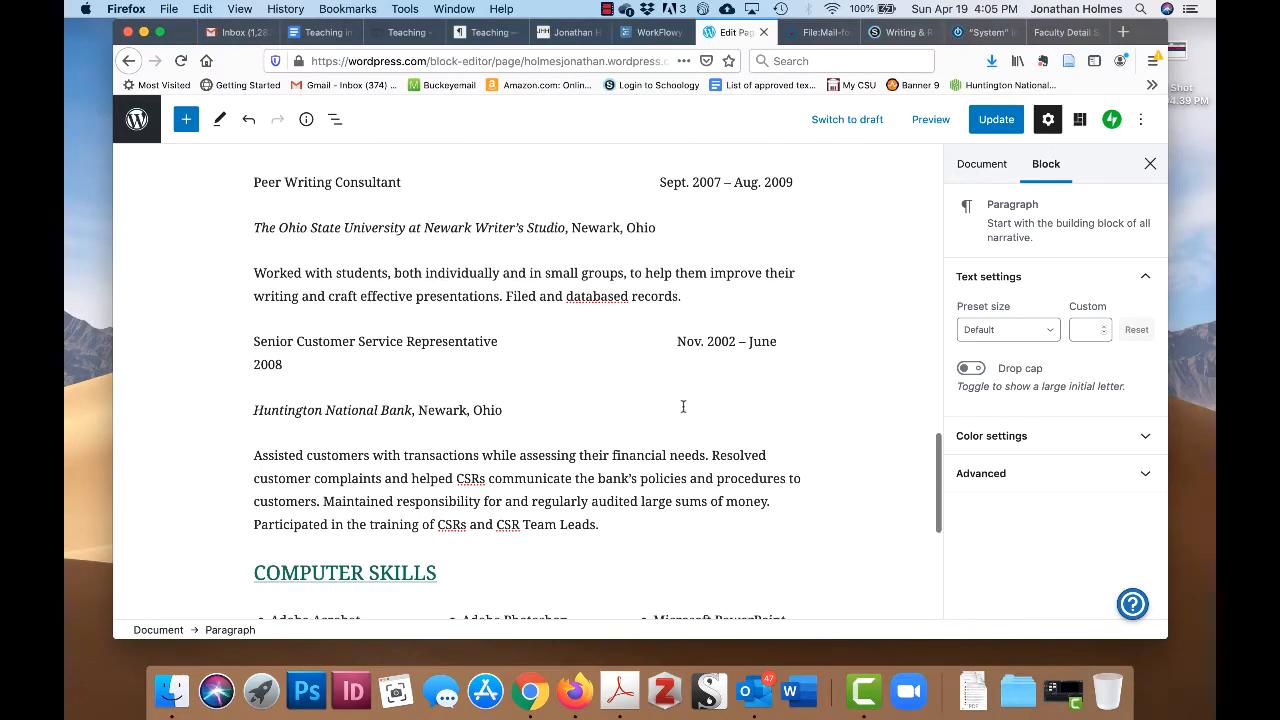
scroll(657, 413, "up", 20)
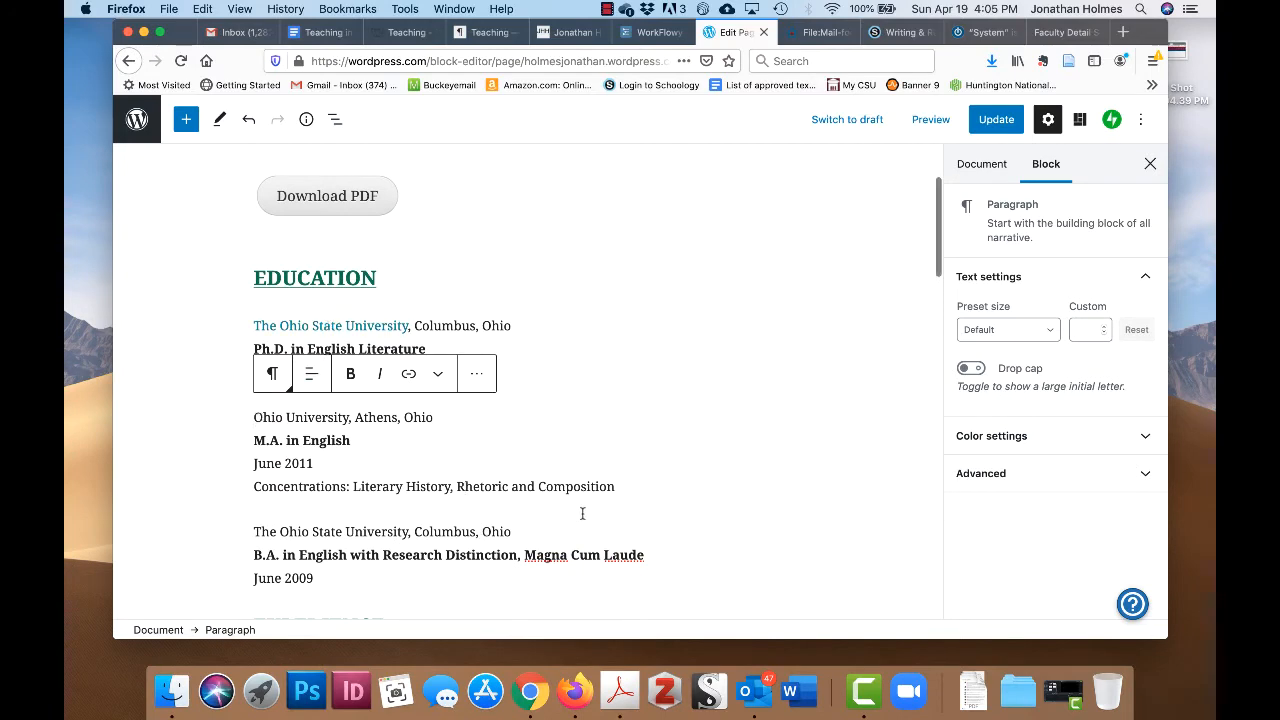
scroll(582, 513, "down", 20)
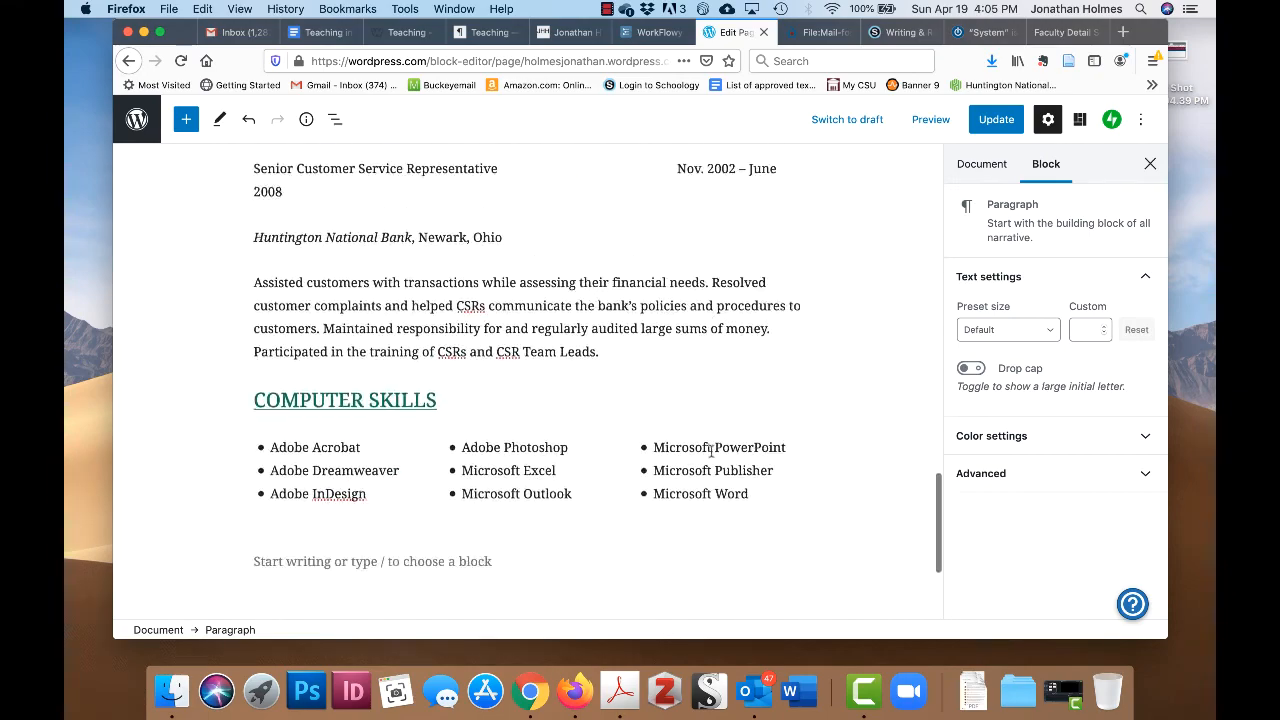
scroll(711, 451, "down", 4)
scroll(711, 451, "up", 6)
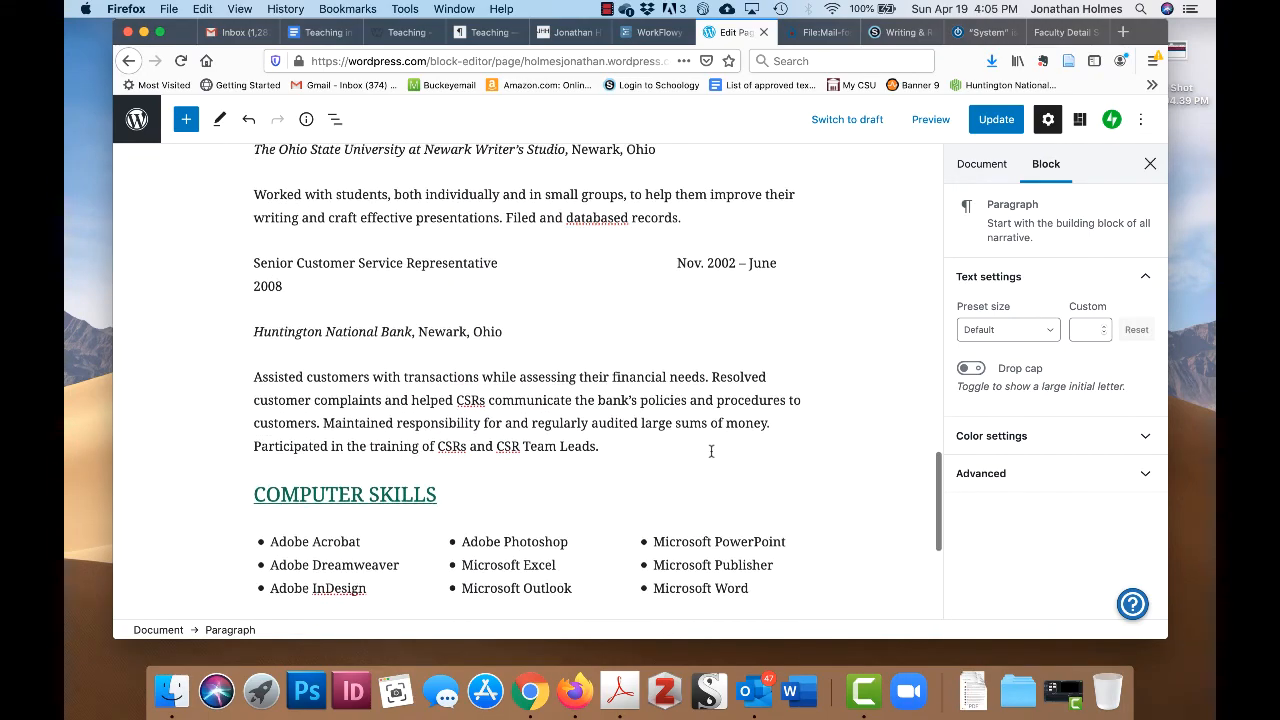
scroll(711, 451, "down", 1)
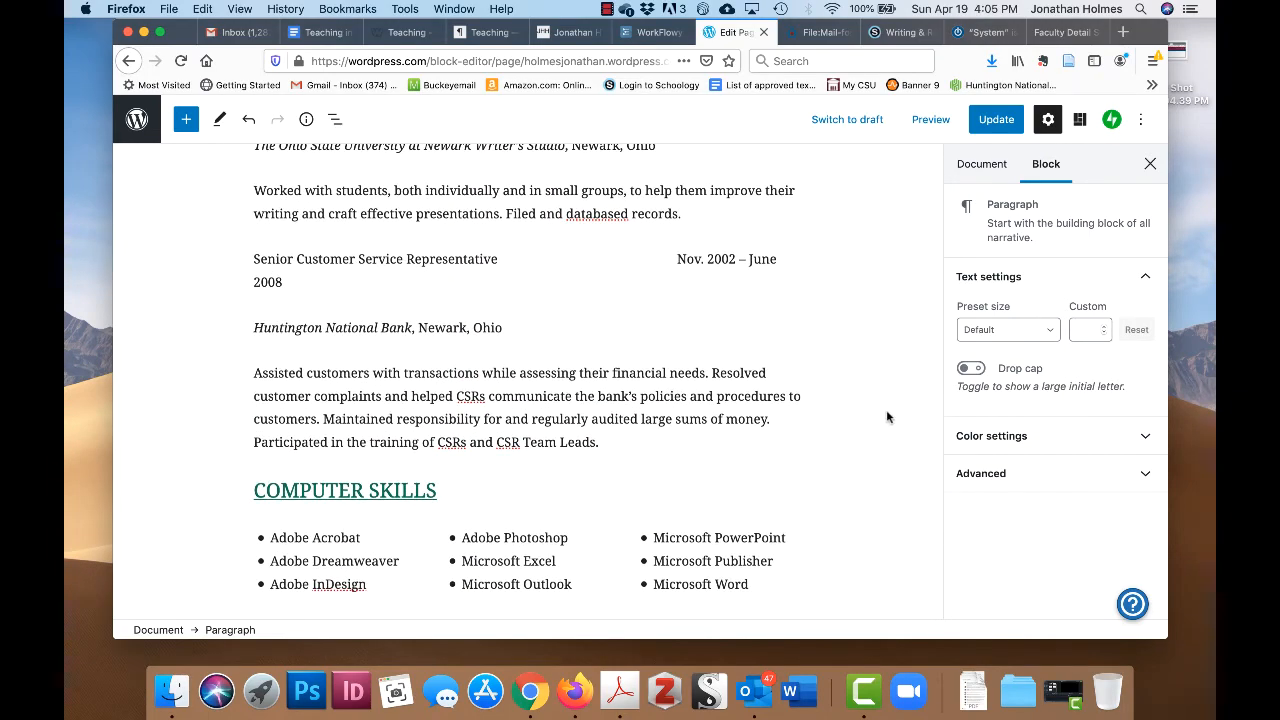
scroll(887, 417, "down", 2)
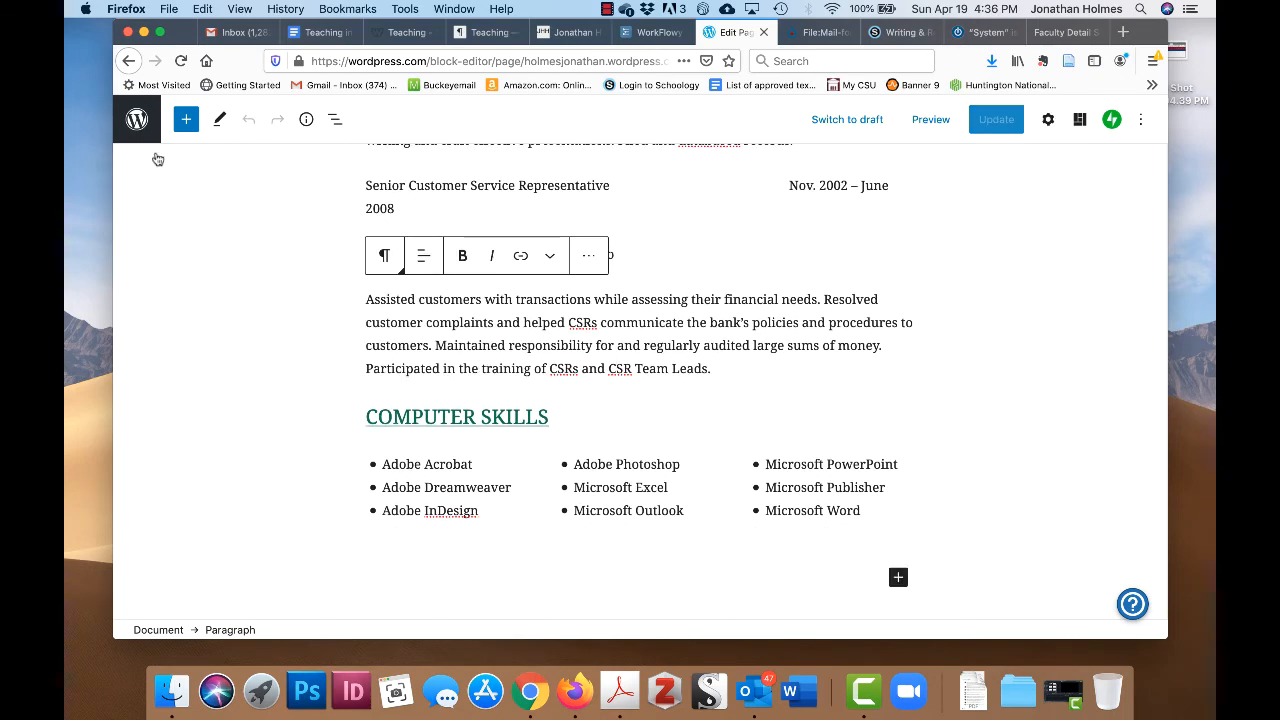
- Go to Site > Pages from the dashboard and open the About page in the block editor
left_click(137, 119)
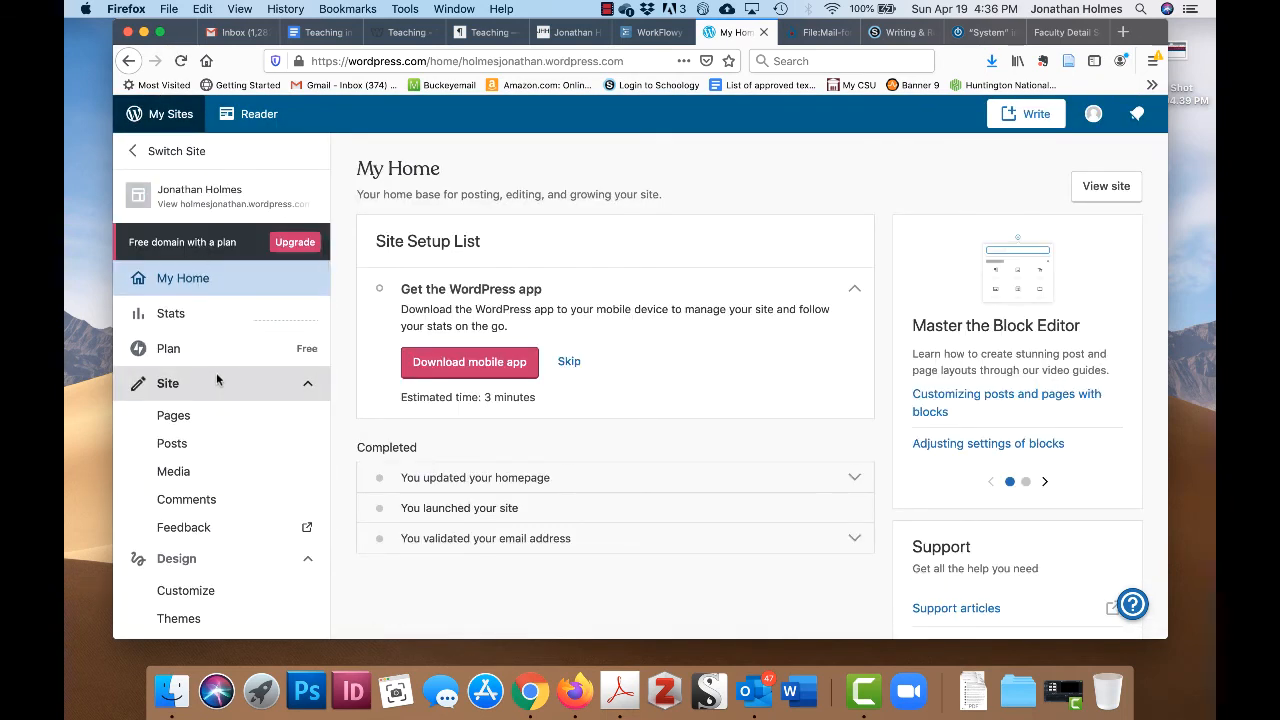
left_click(228, 423)
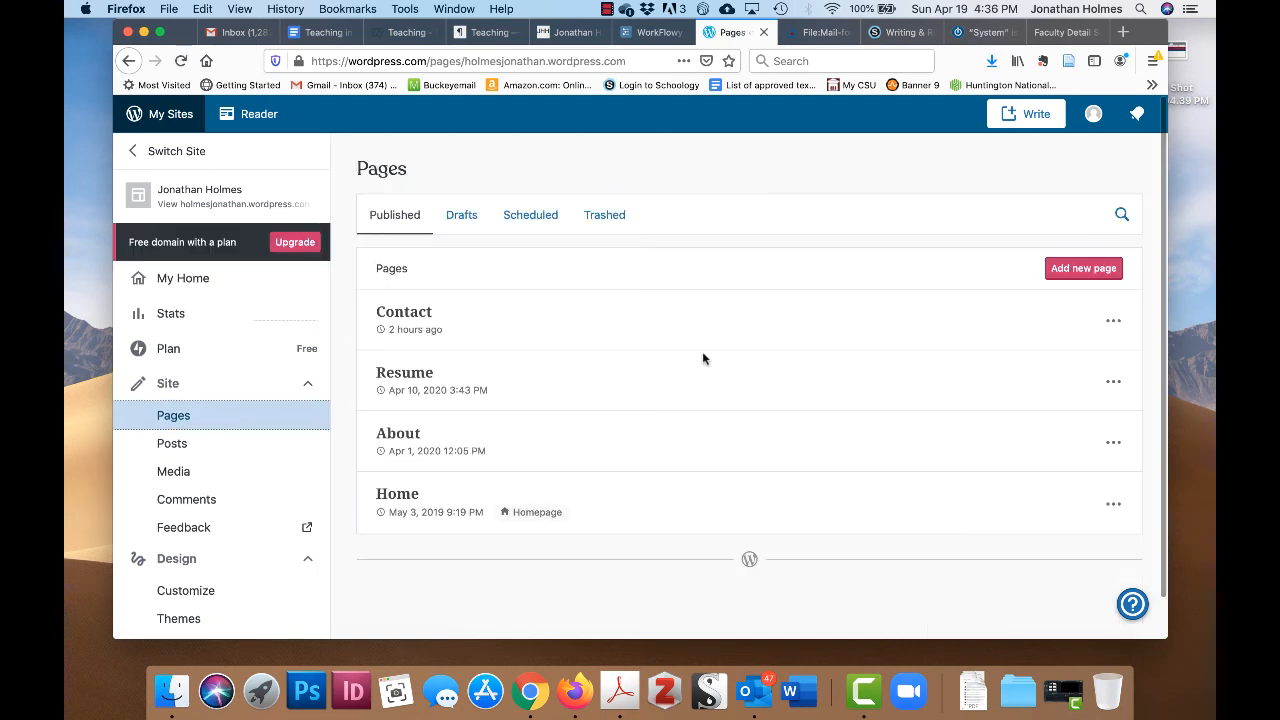
scroll(703, 353, "down", 1)
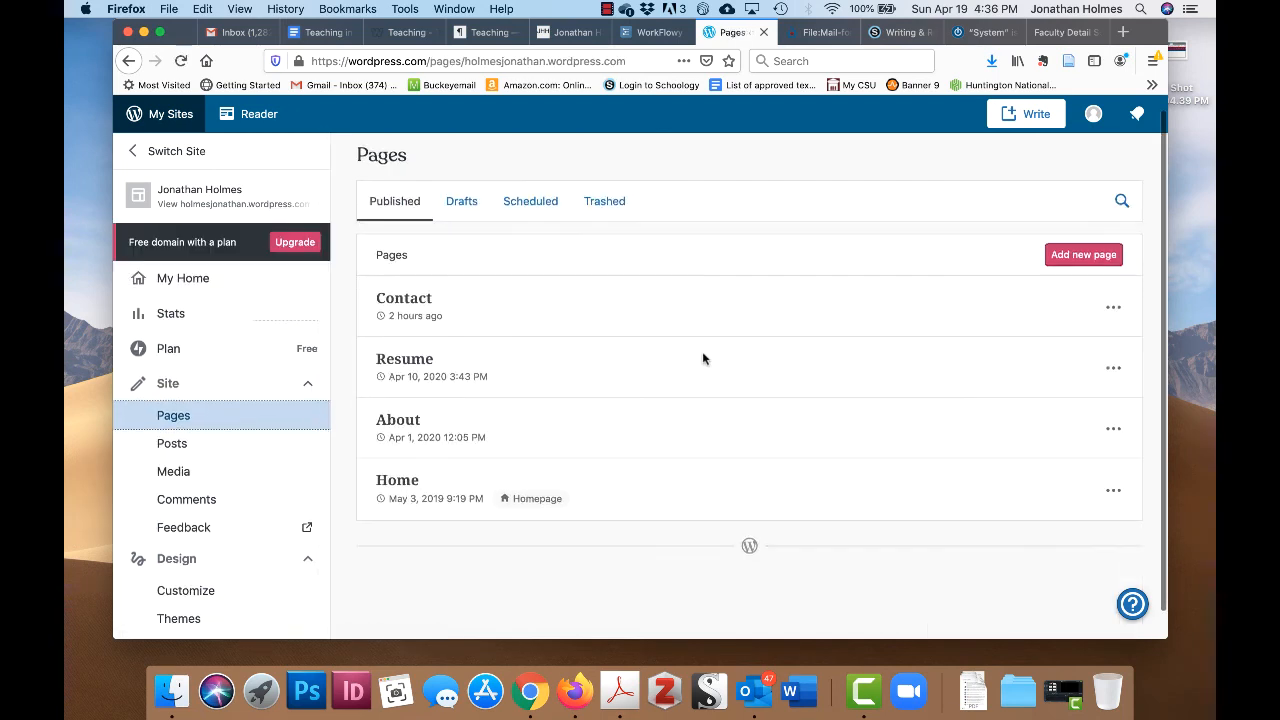
left_click(394, 428)
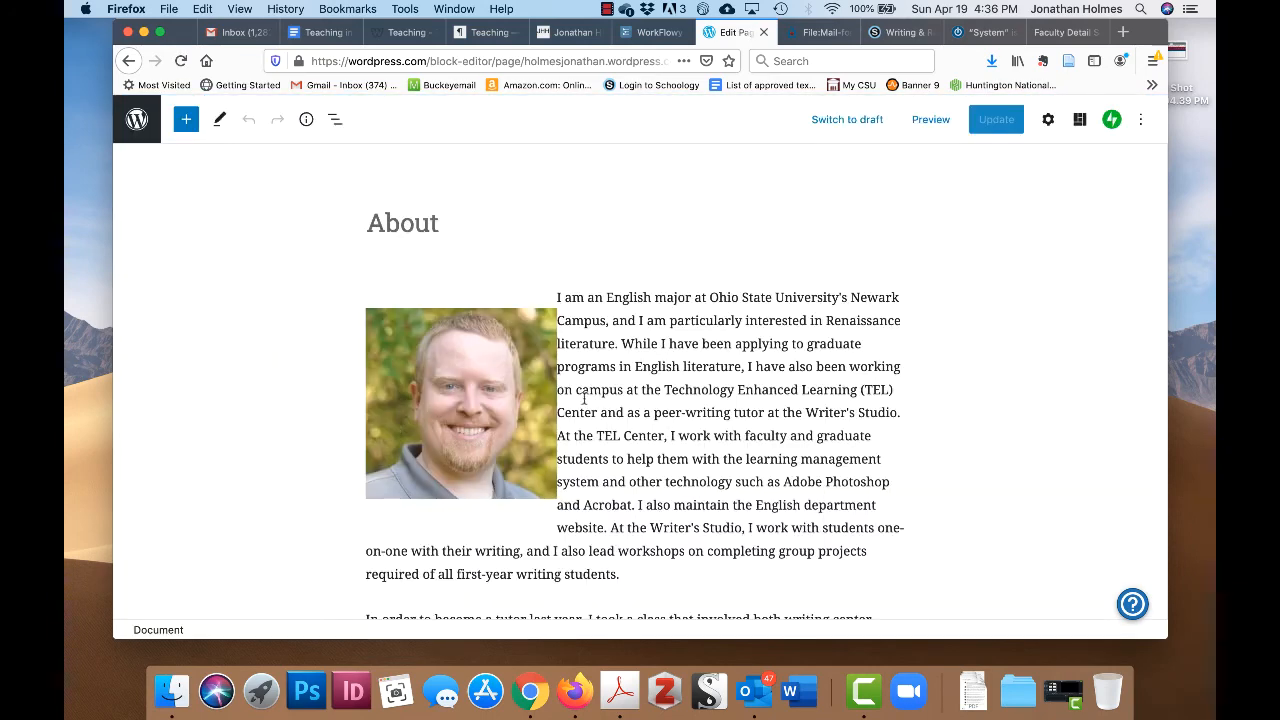
scroll(810, 392, "down", 7)
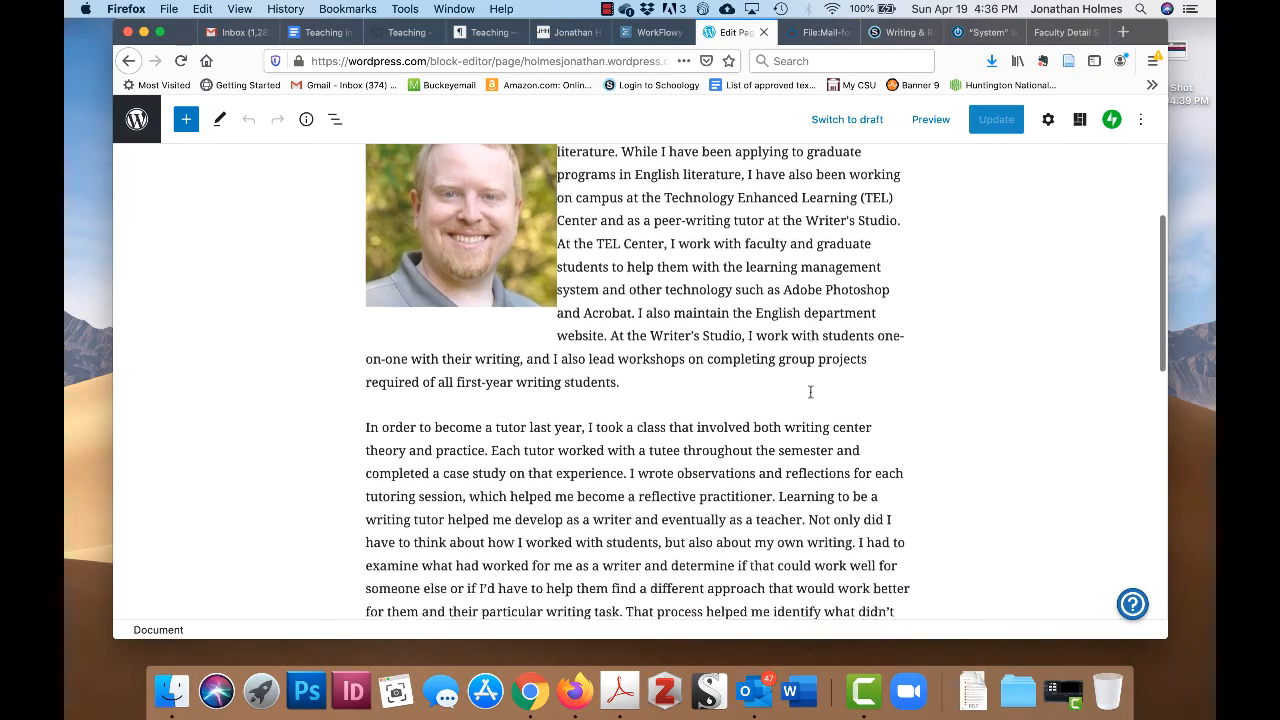
scroll(748, 368, "down", 10)
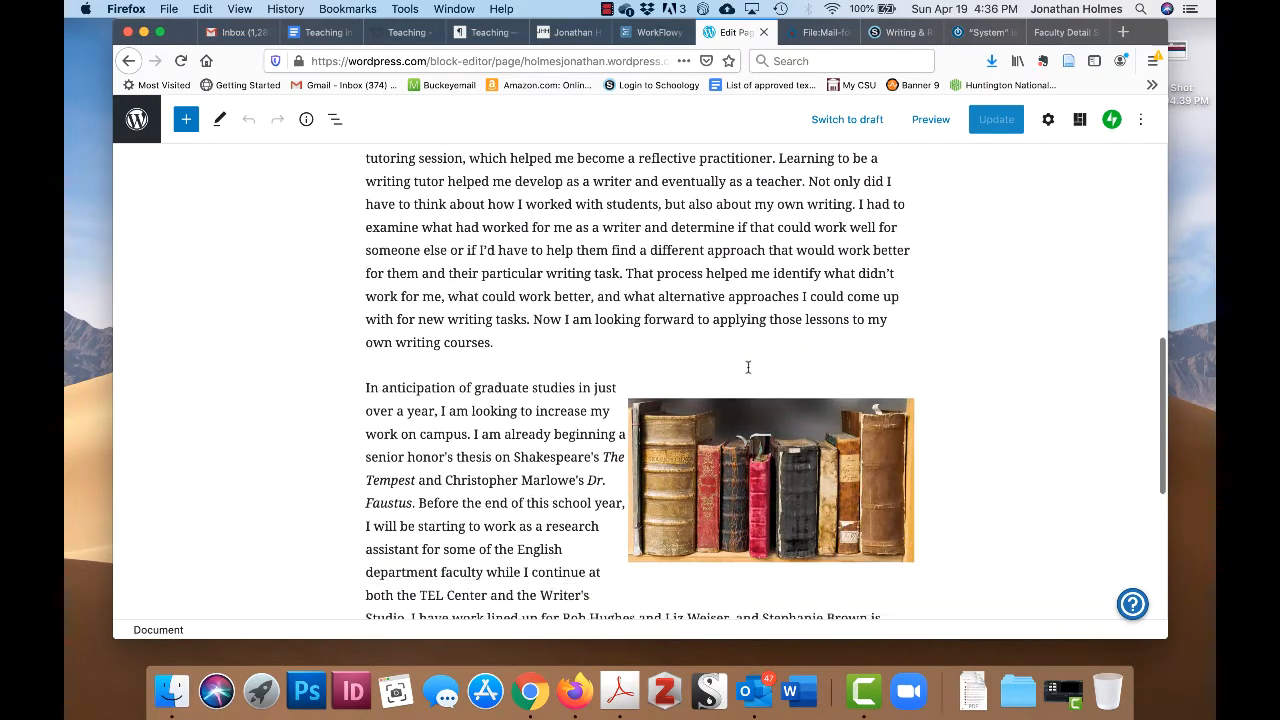
scroll(748, 368, "up", 15)
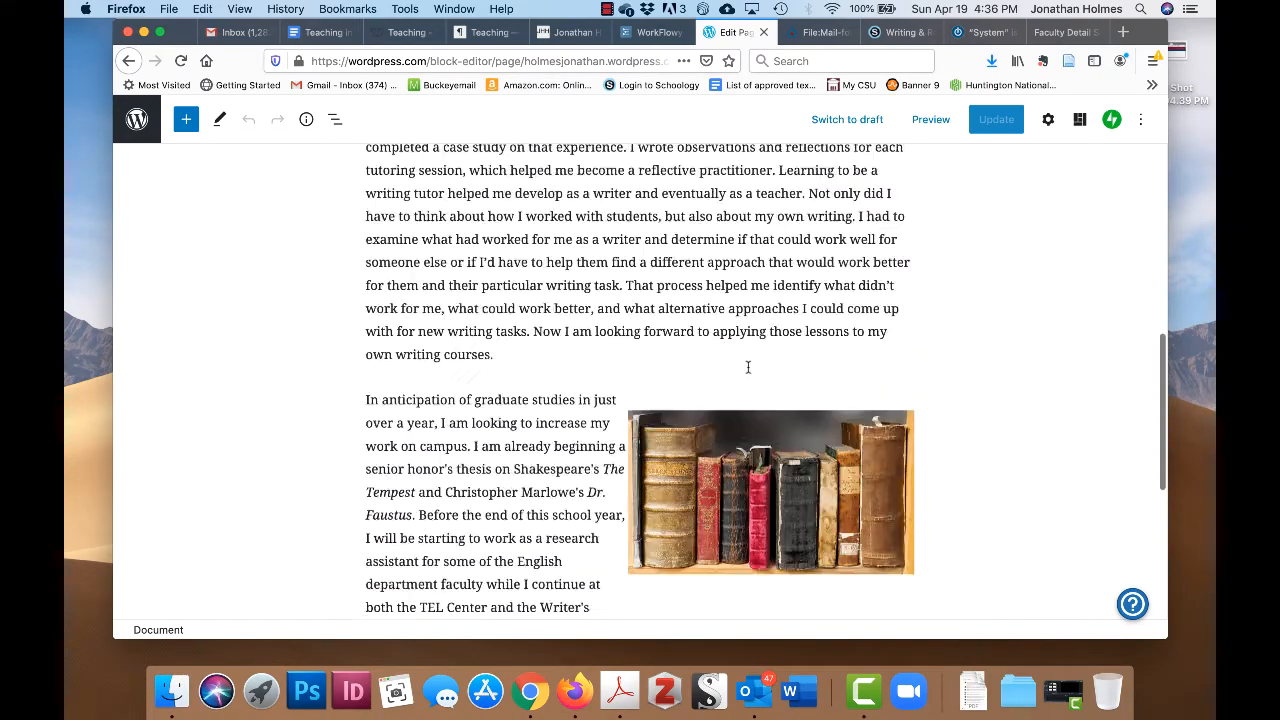
scroll(748, 370, "up", 2)
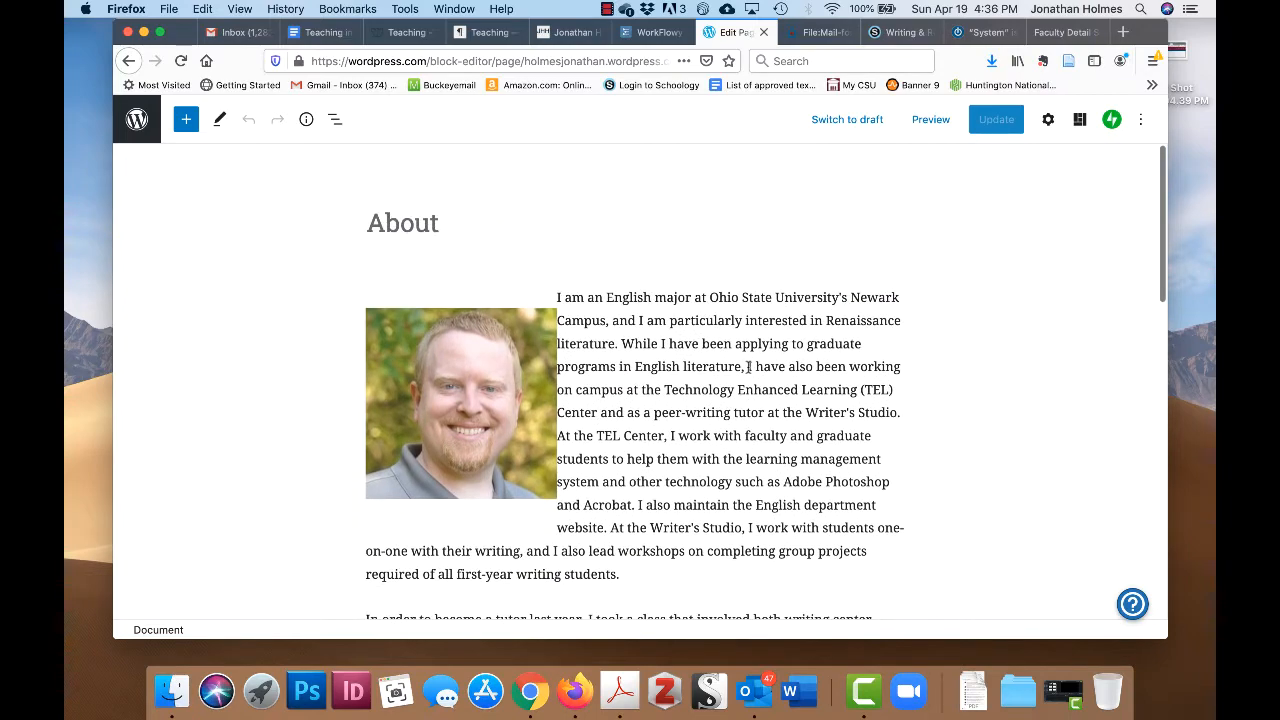
scroll(748, 367, "down", 15)
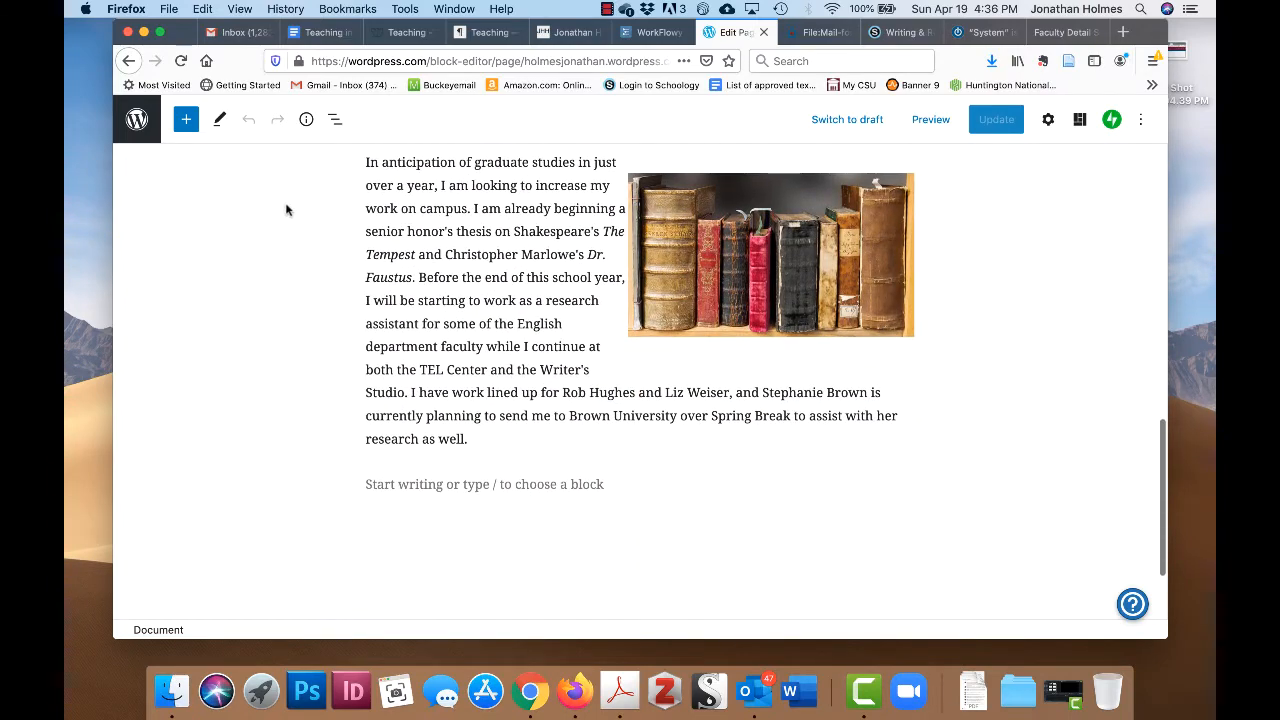
- Insert a YouTube block from the Embeds category below the About page biography
left_click(186, 120)
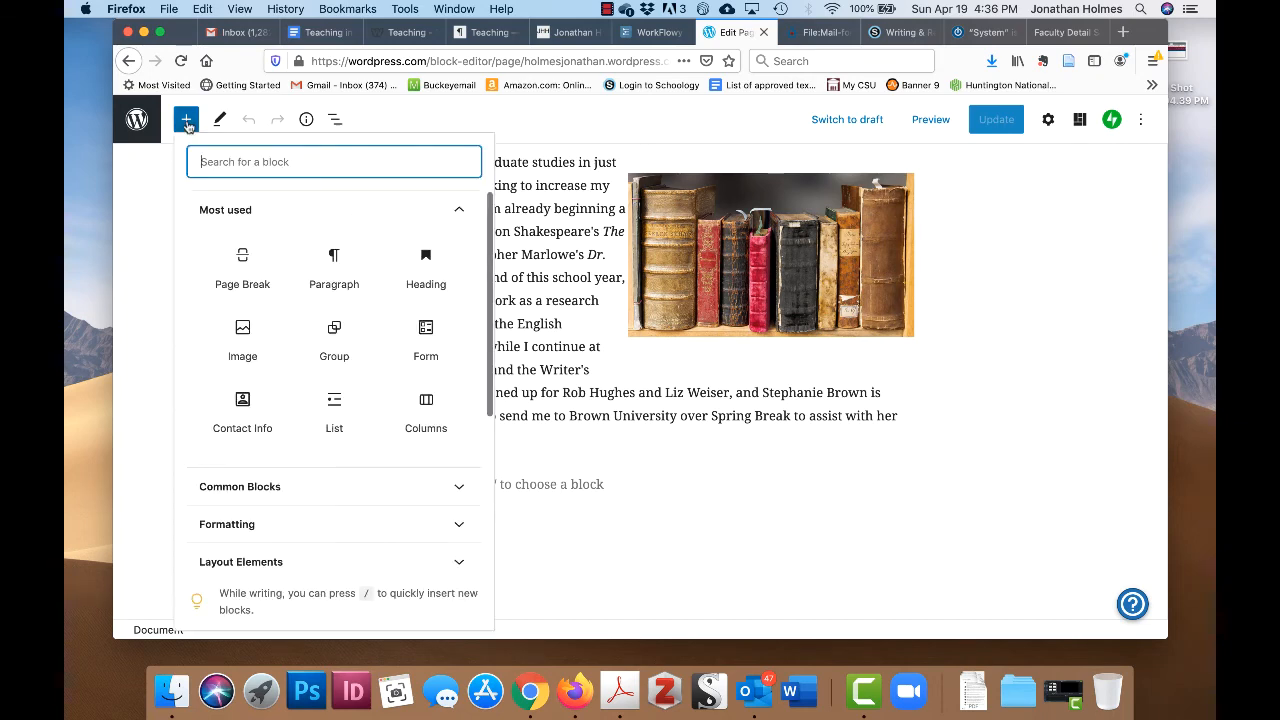
scroll(347, 472, "down", 4)
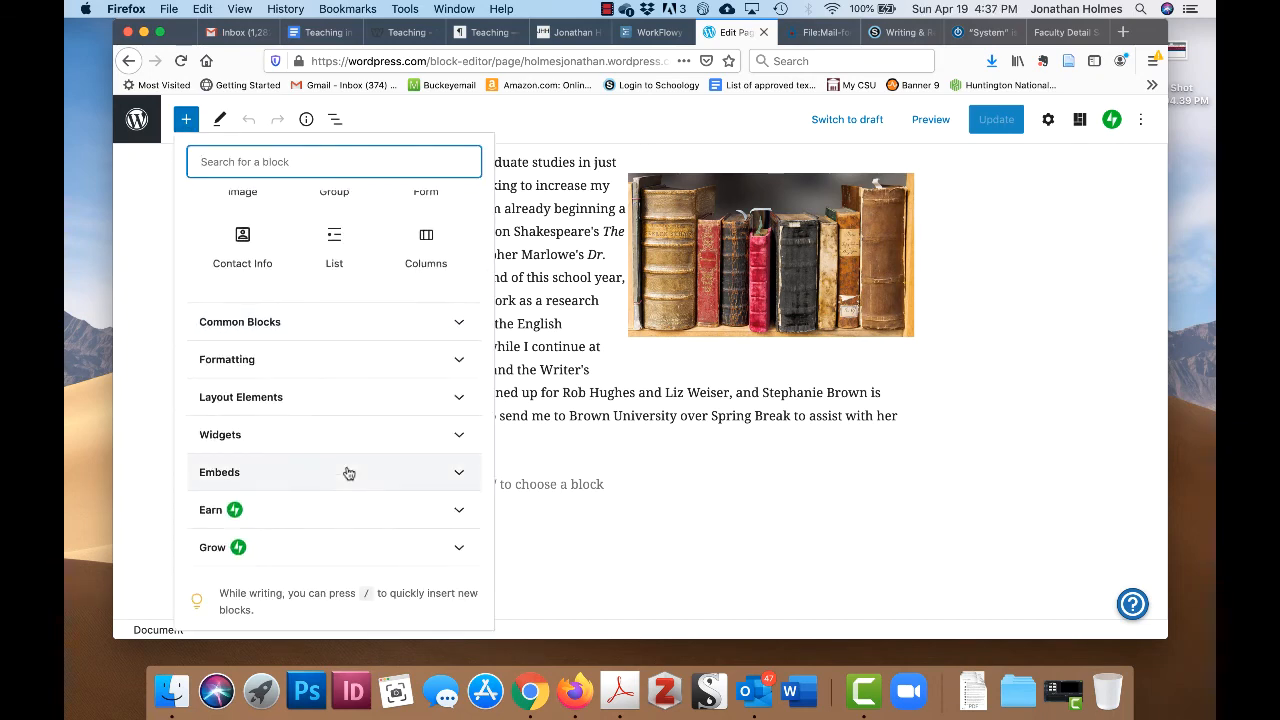
left_click(349, 473)
mouse_move(395, 355)
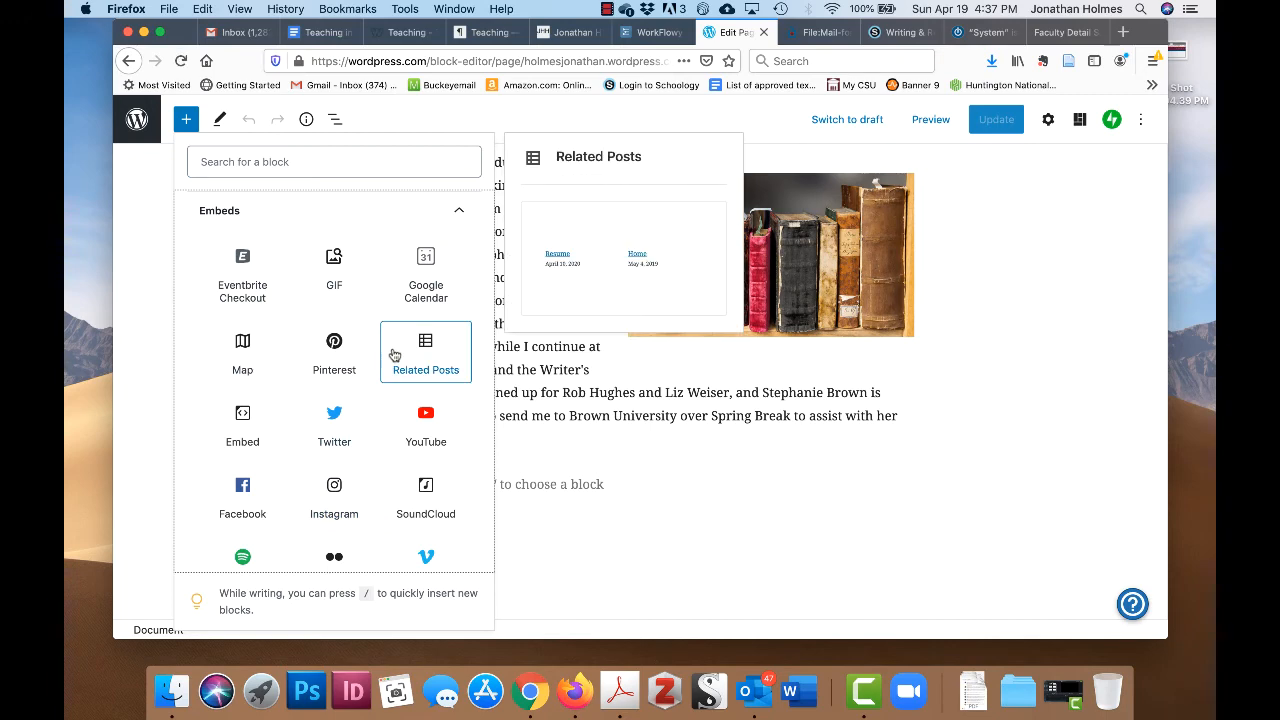
scroll(378, 331, "down", 2)
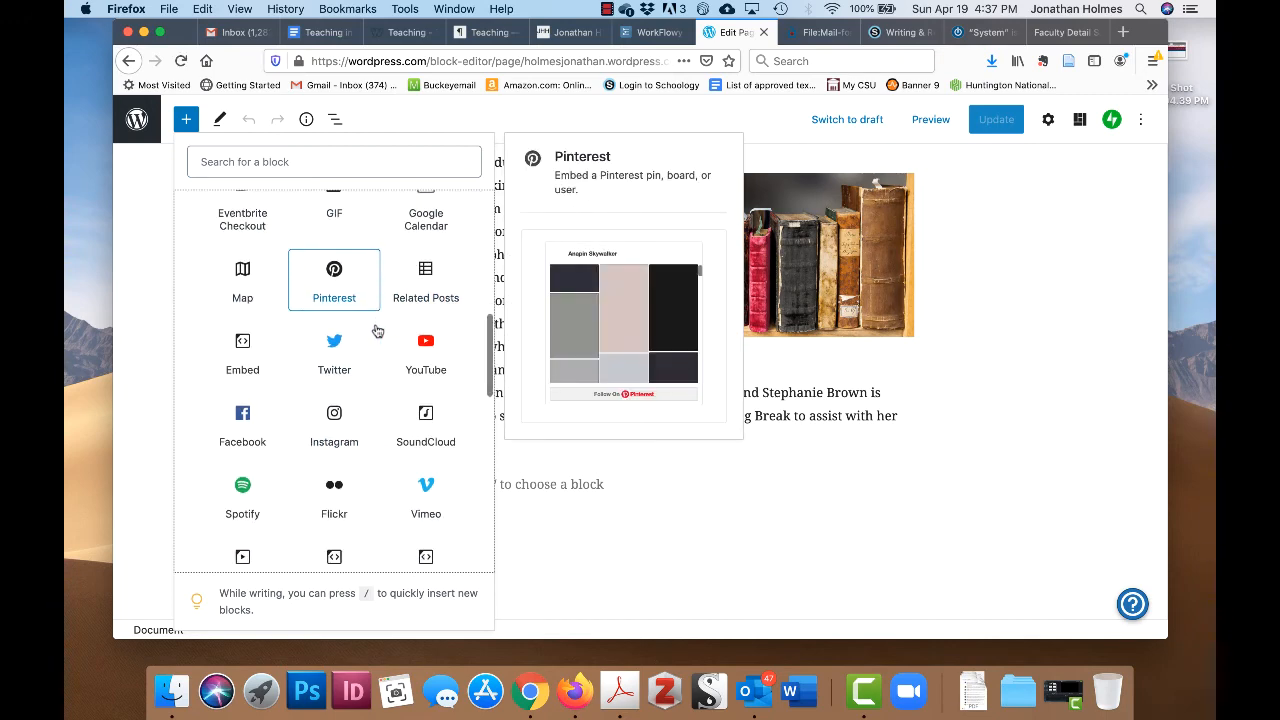
left_click(427, 340)
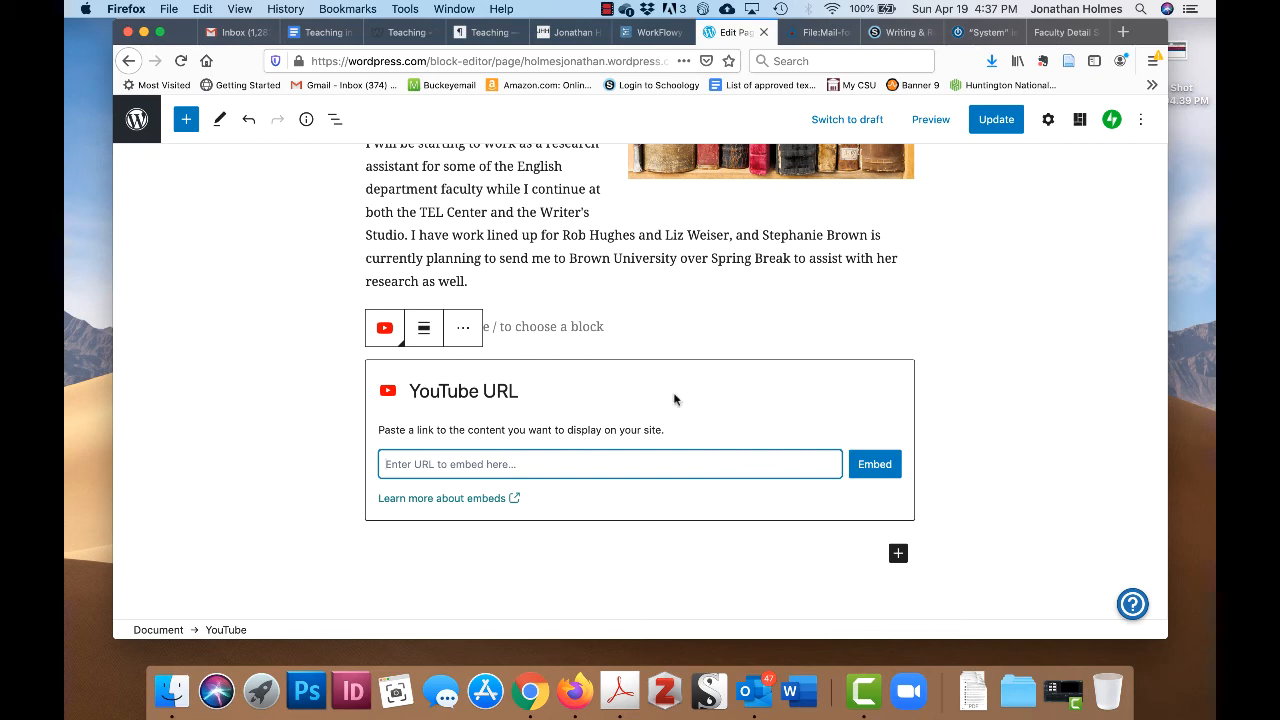
- Open YouTube in a new tab and go to the '1 - Reading Closely with CRIT' video
left_click(1123, 33)
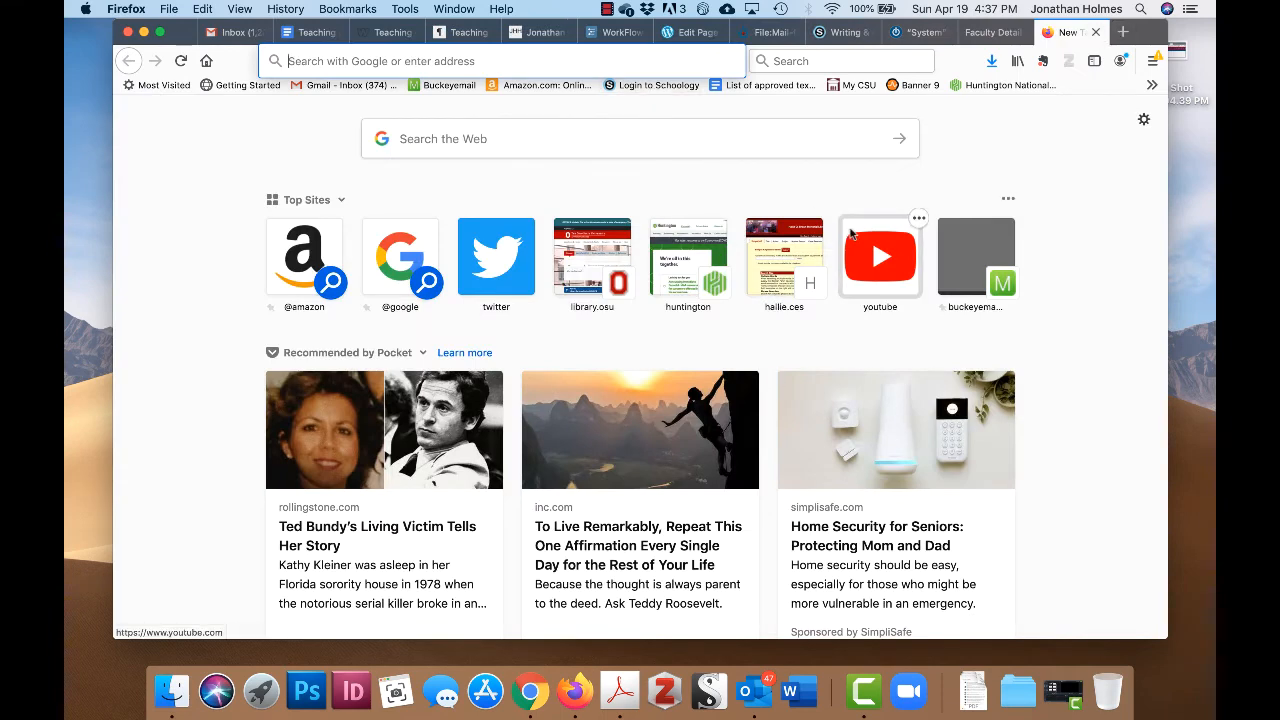
left_click(873, 272)
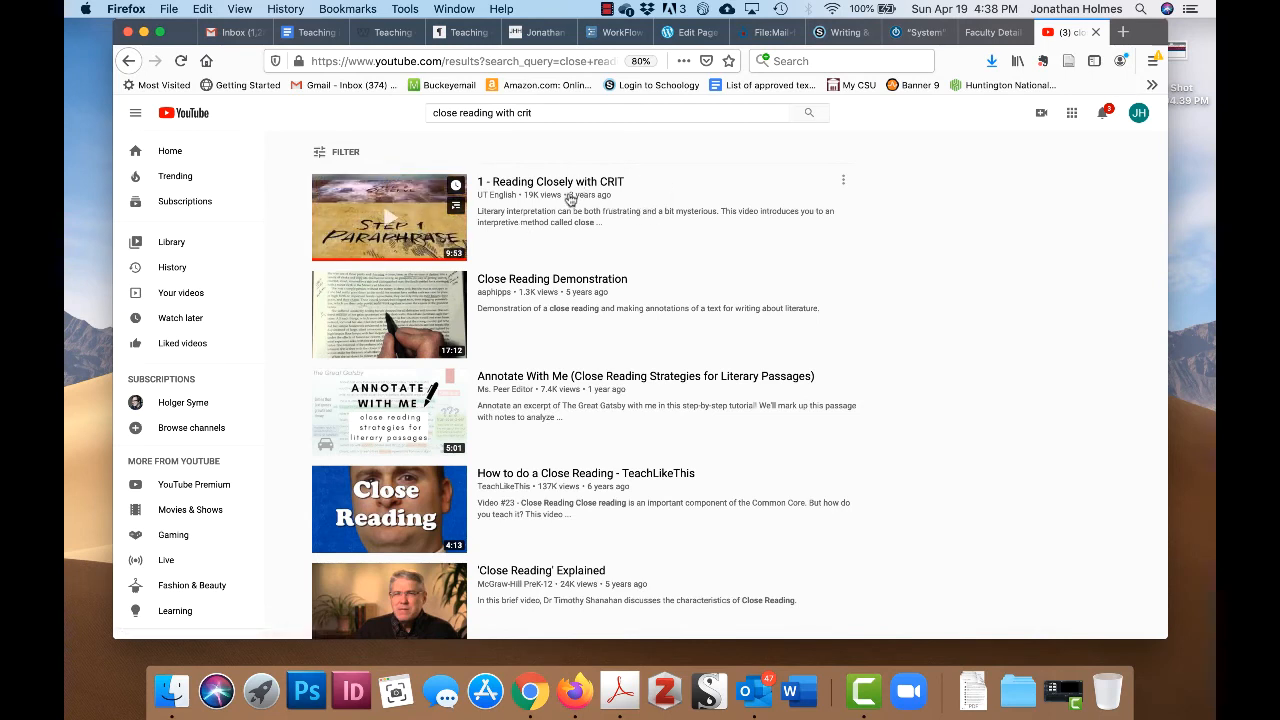
left_click(420, 231)
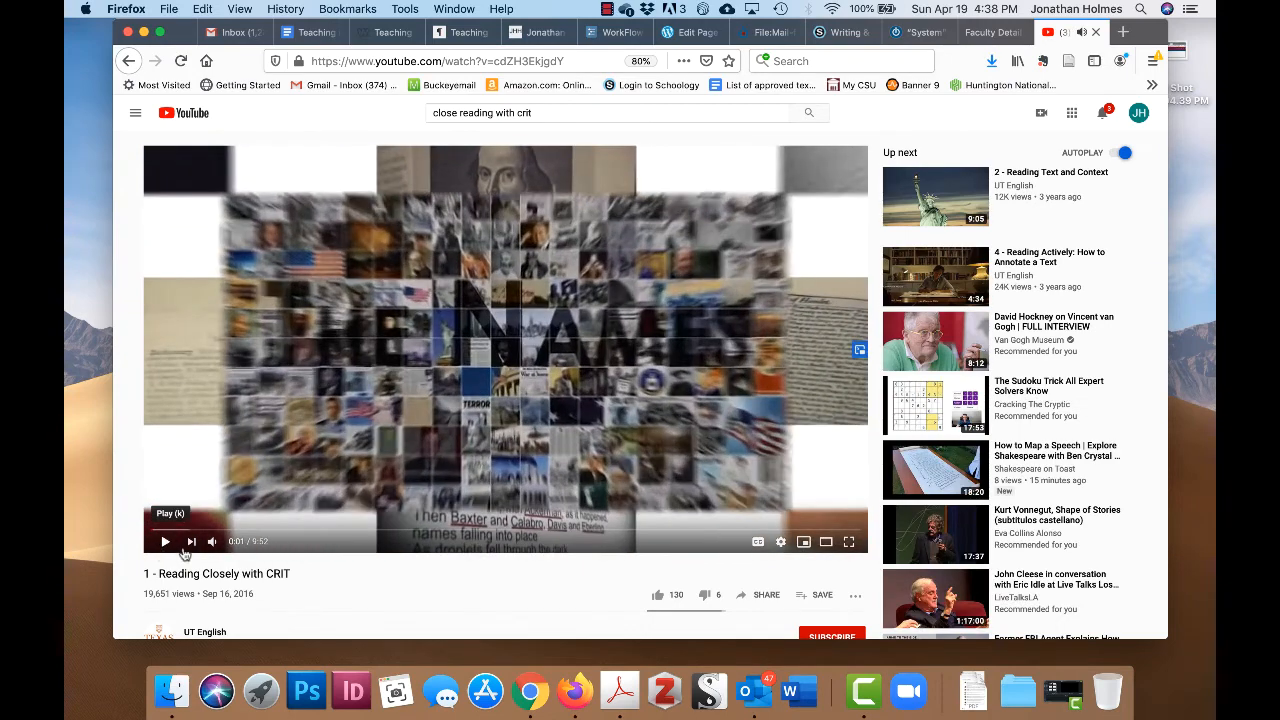
- Copy the video's youtu.be share link and return to the Edit Page tab
scroll(553, 583, "down", 2)
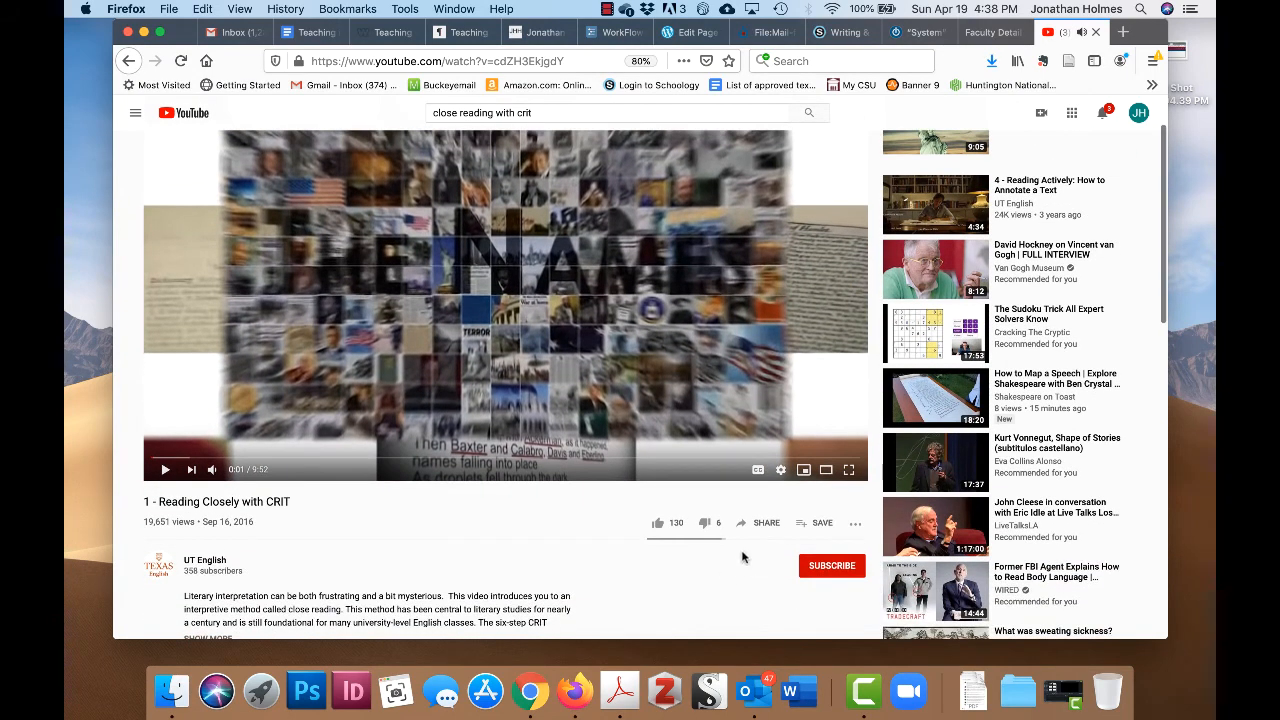
left_click(771, 523)
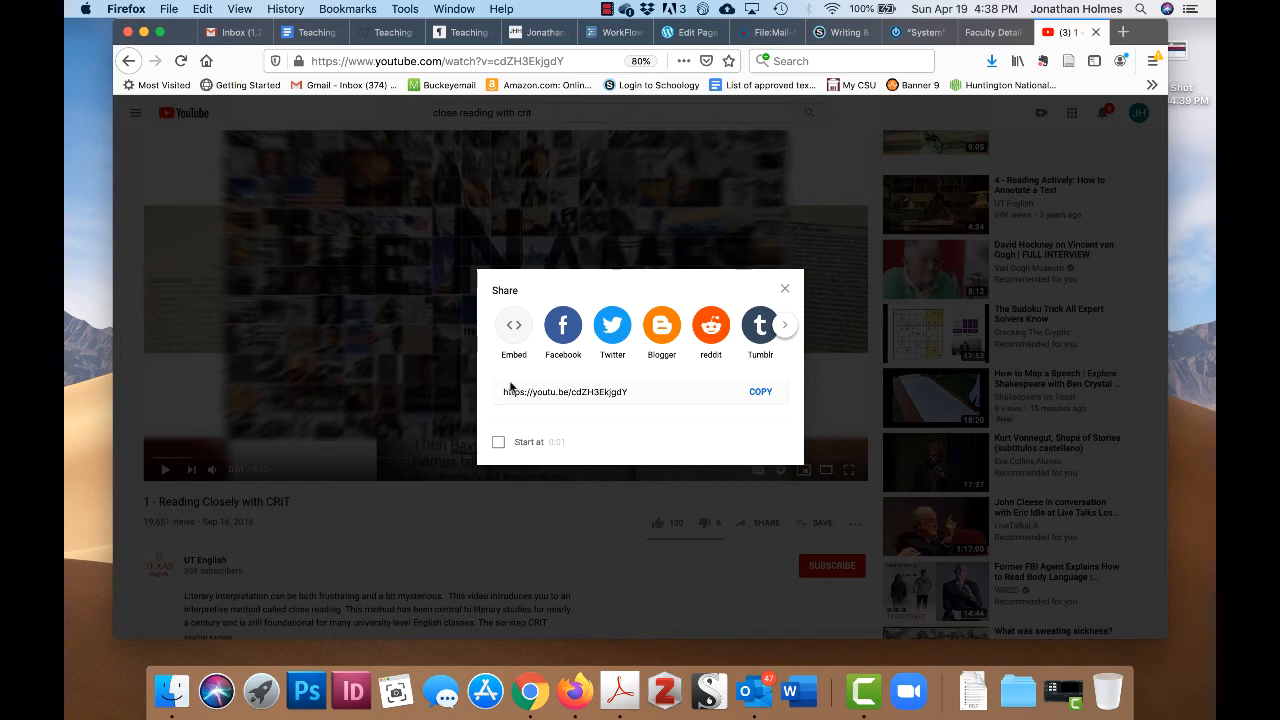
left_click(761, 393)
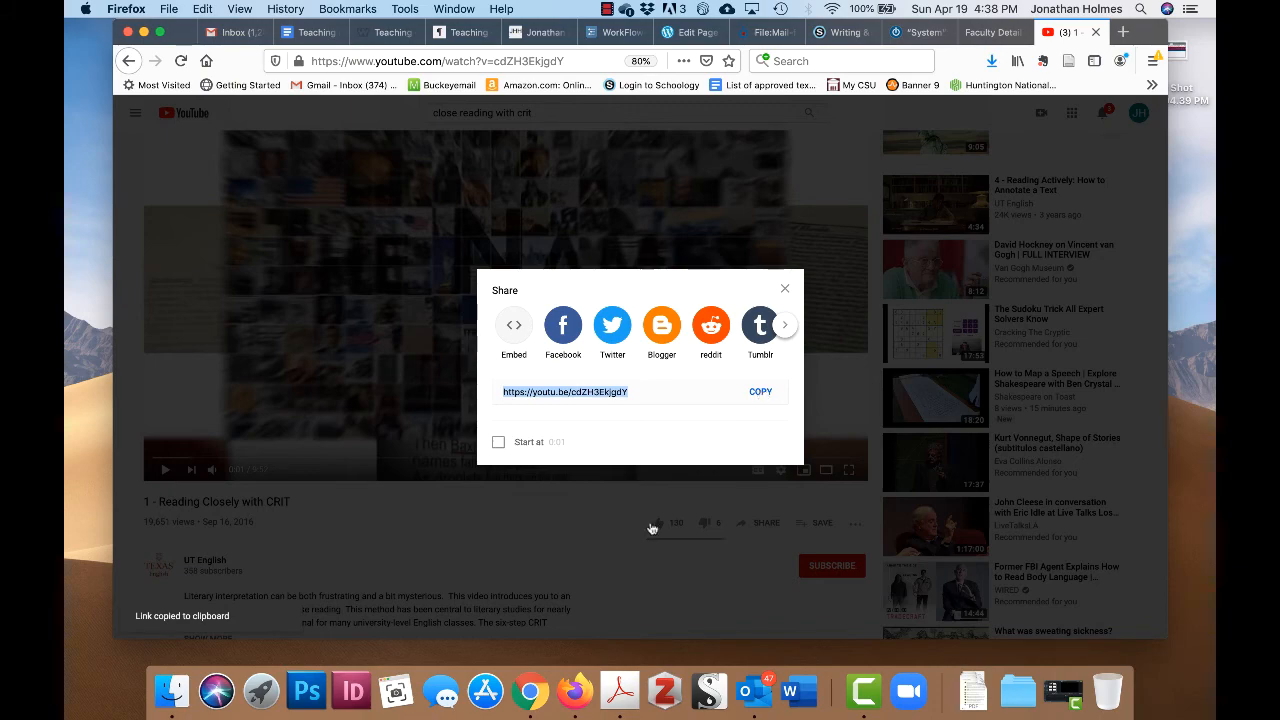
left_click(651, 528)
left_click(686, 32)
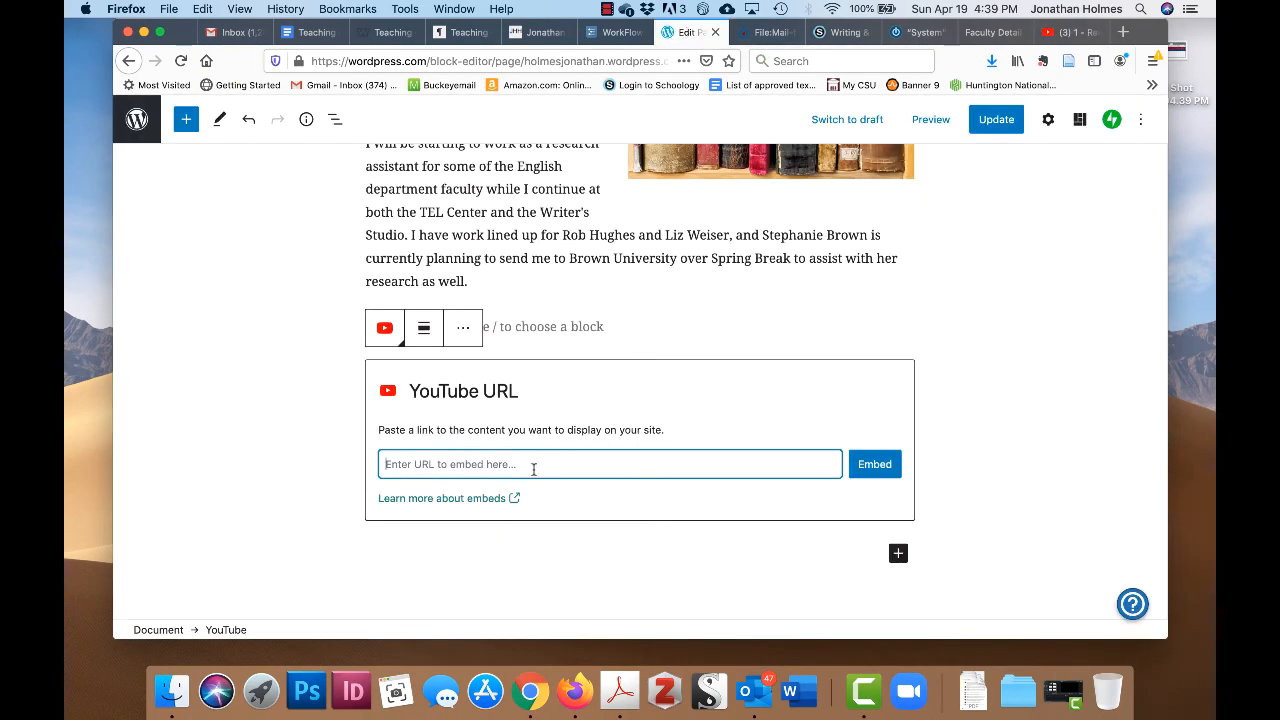
- Embed the pasted CRIT video link, add a close-reading caption below it, and update the page
key("super+v")
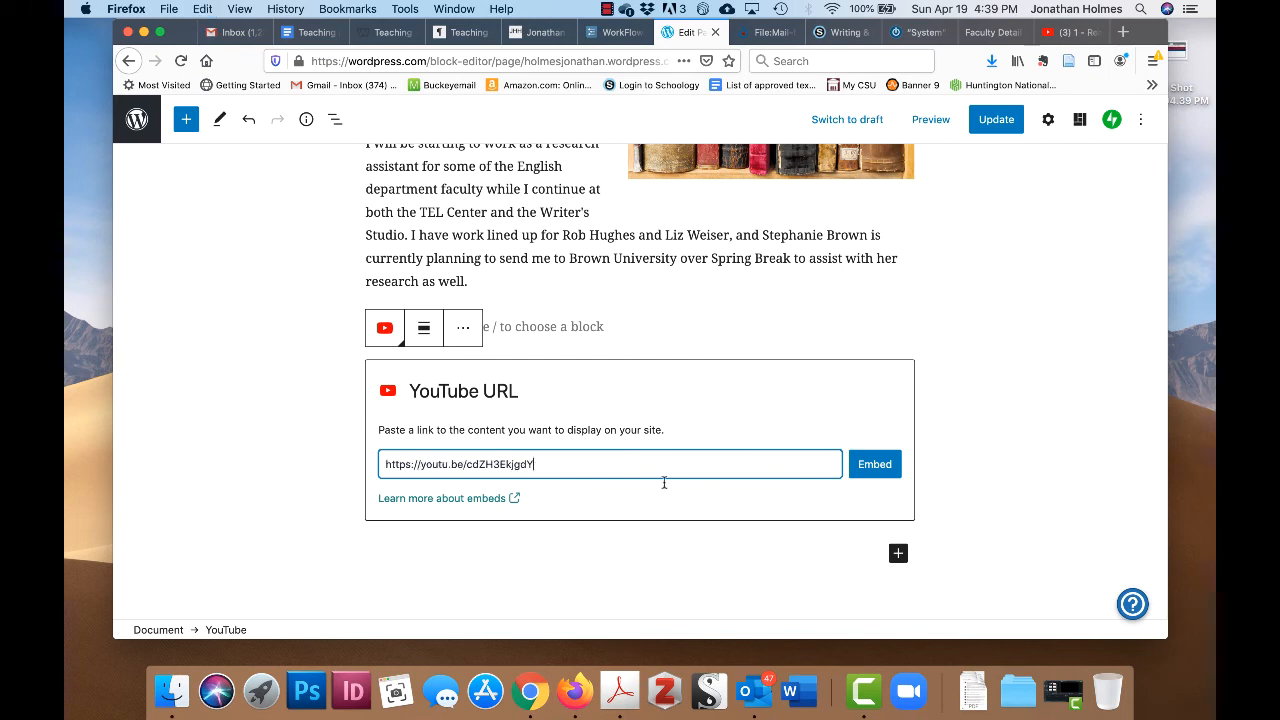
left_click(872, 475)
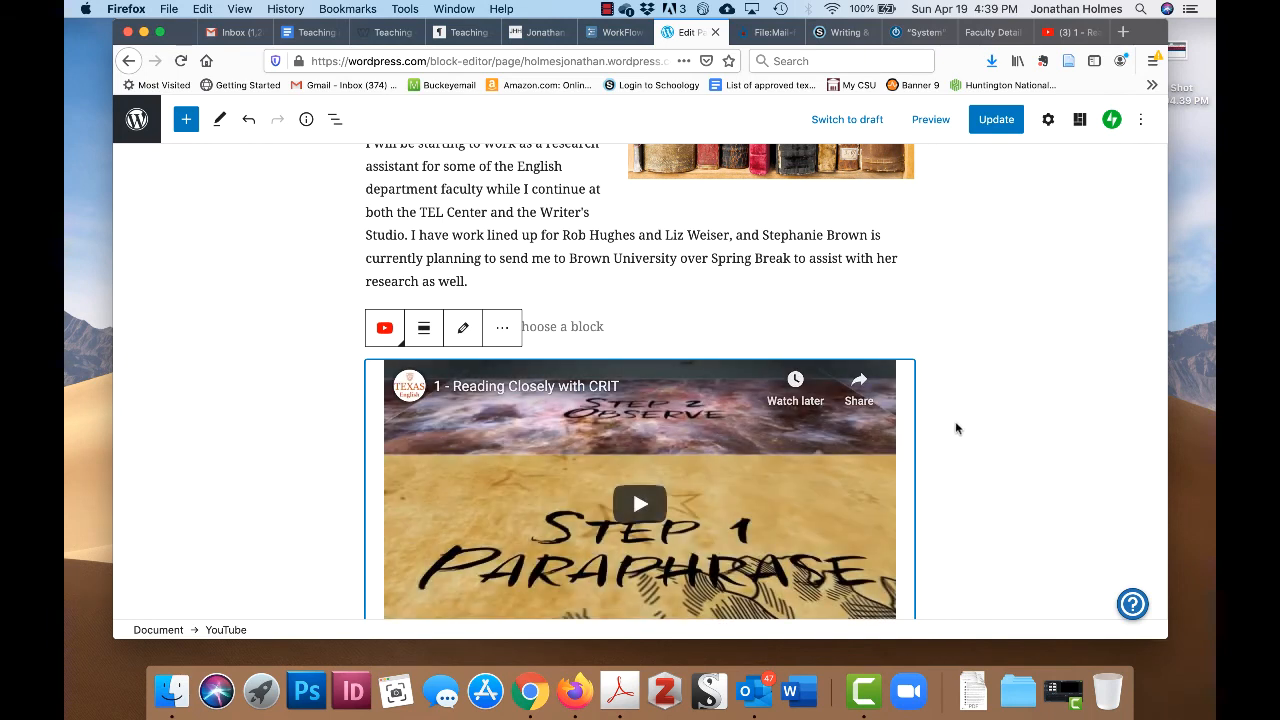
scroll(955, 424, "down", 3)
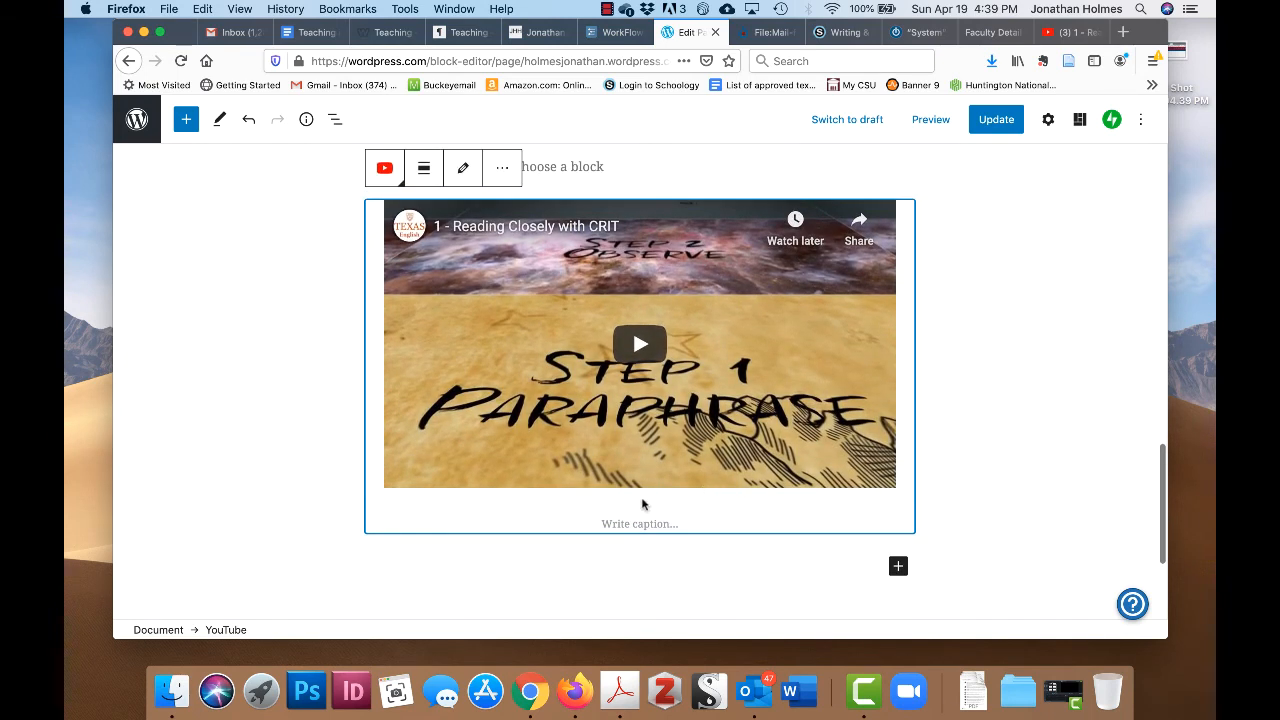
left_click(627, 529)
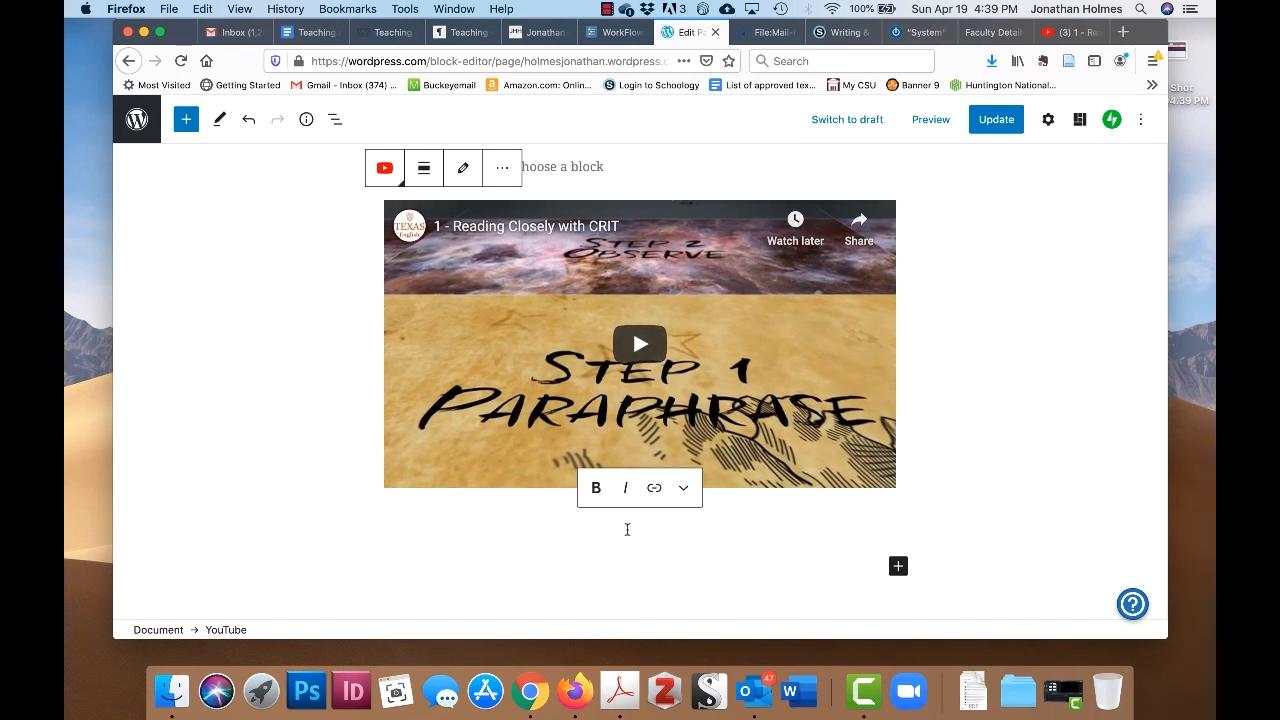
key("super+v")
key("super+v")
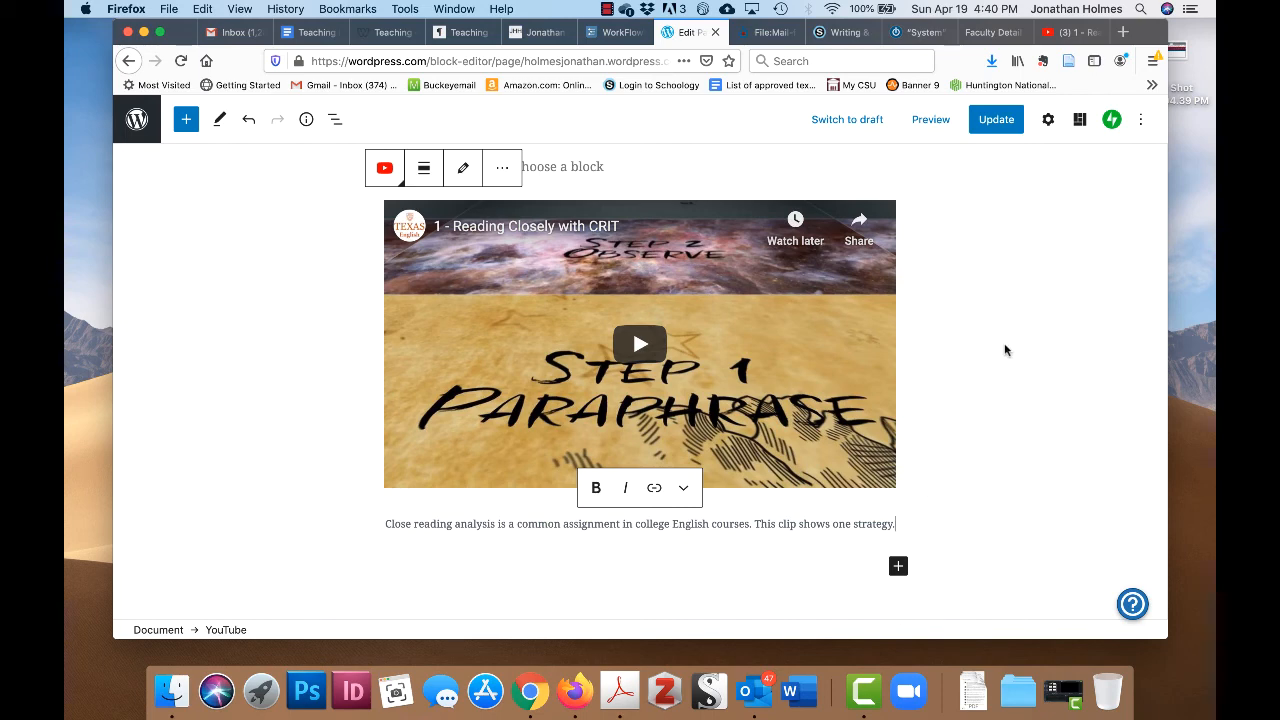
left_click(1009, 121)
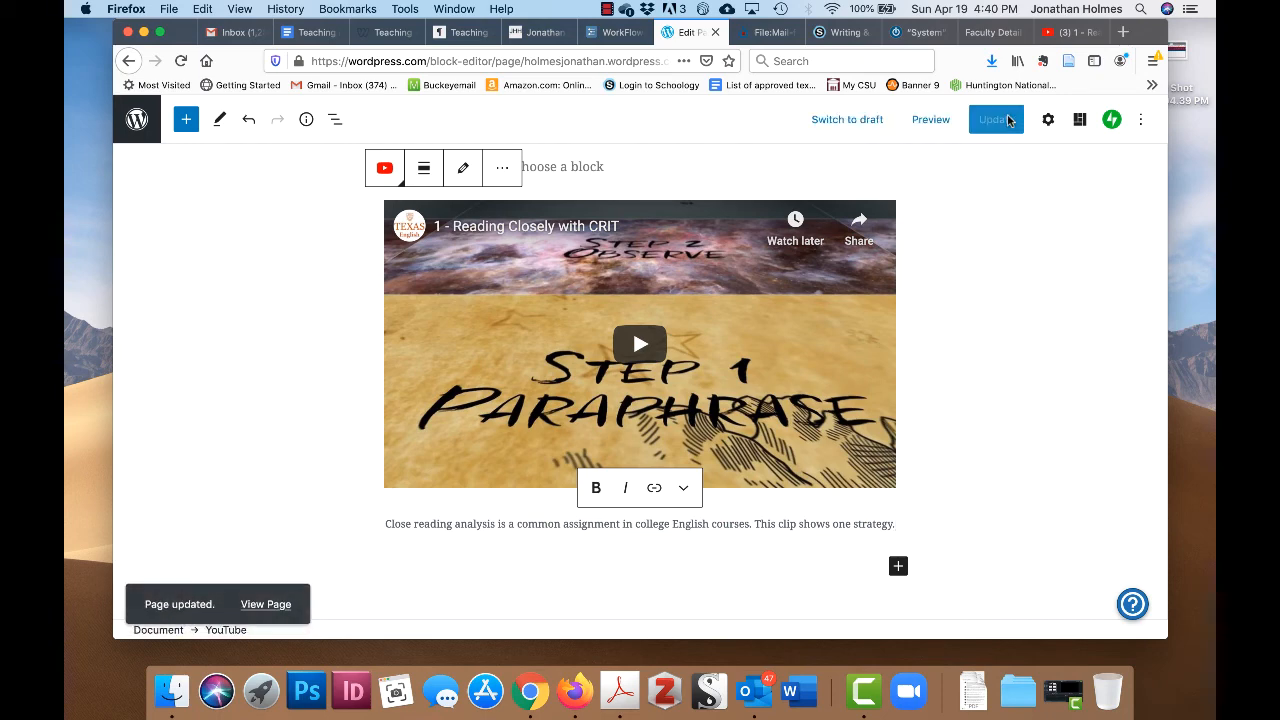
- Preview the updated About page and scroll down to the embedded video
left_click(930, 119)
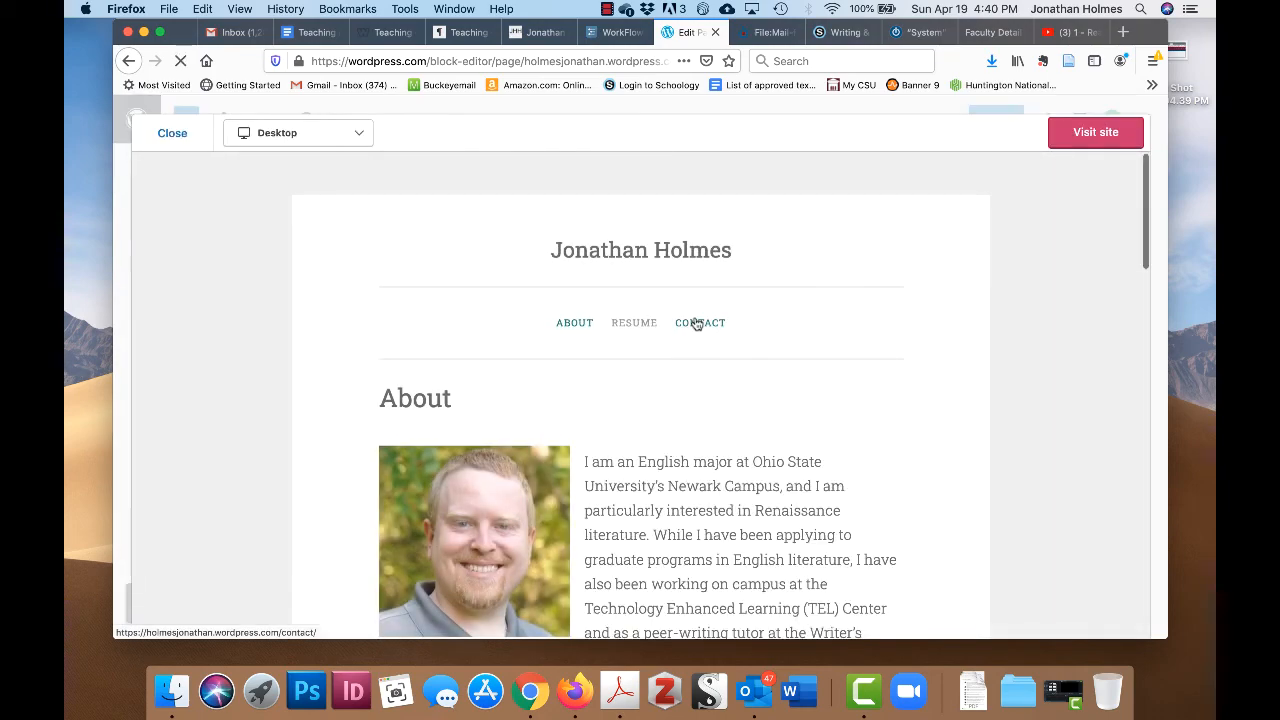
scroll(696, 322, "down", 10)
scroll(696, 322, "down", 10)
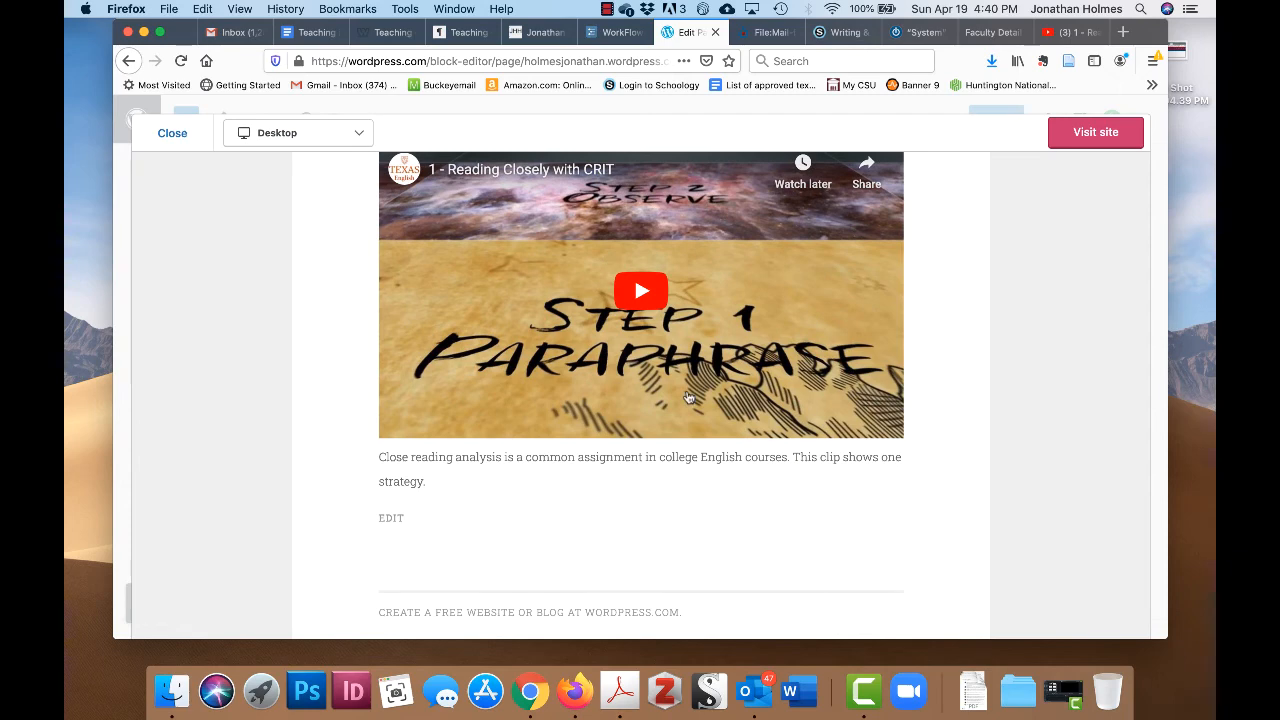
scroll(688, 398, "up", 2)
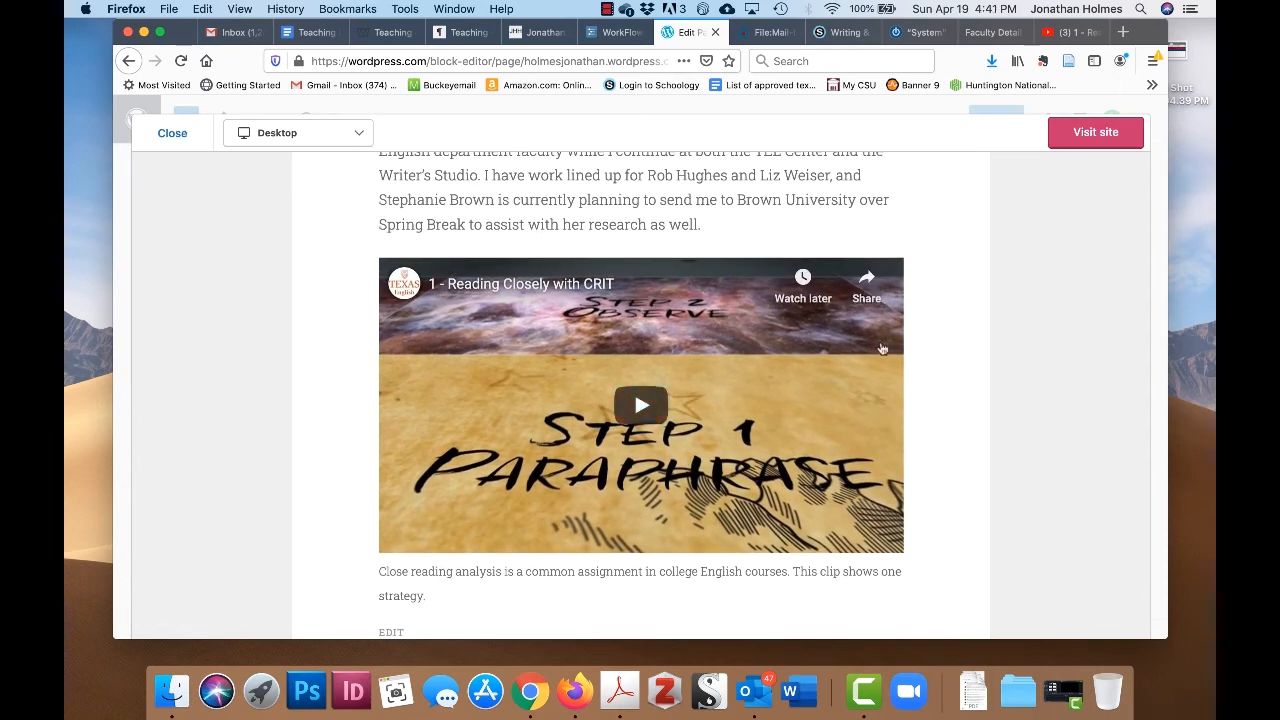
- Visit the live About page and play the embedded Reading Closely with CRIT video
left_click(1105, 136)
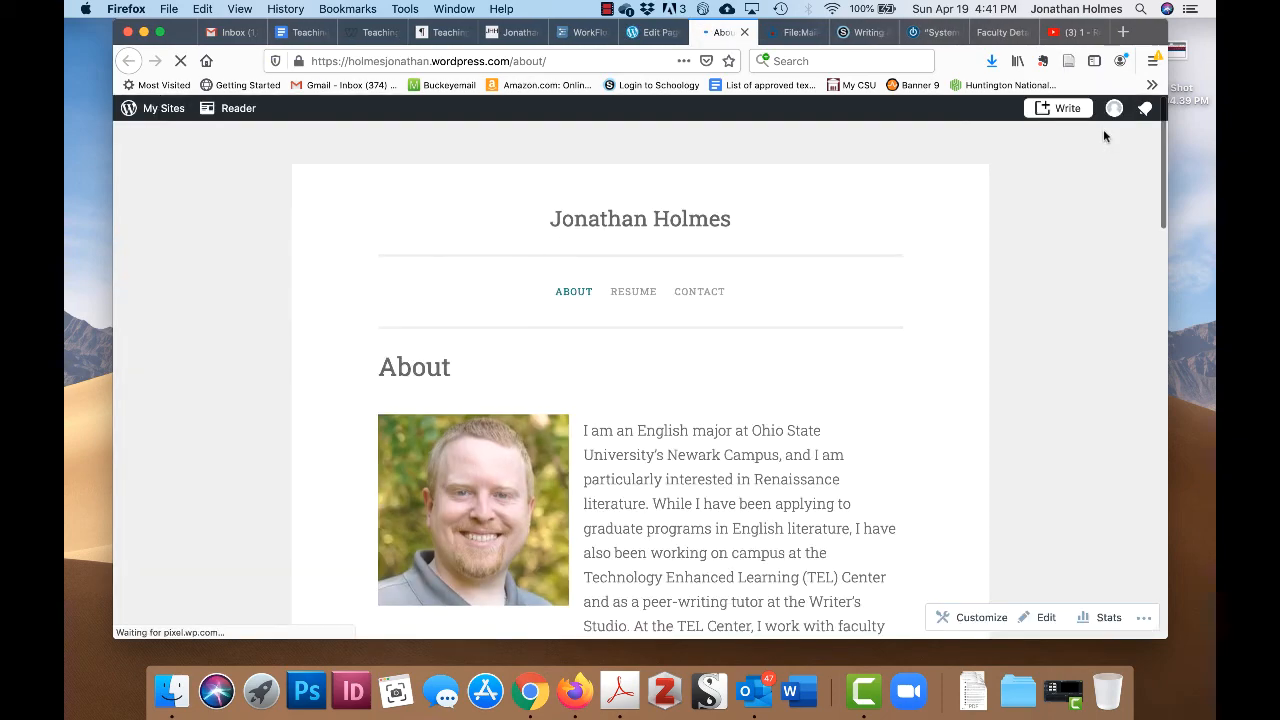
scroll(768, 328, "down", 8)
scroll(768, 328, "down", 10)
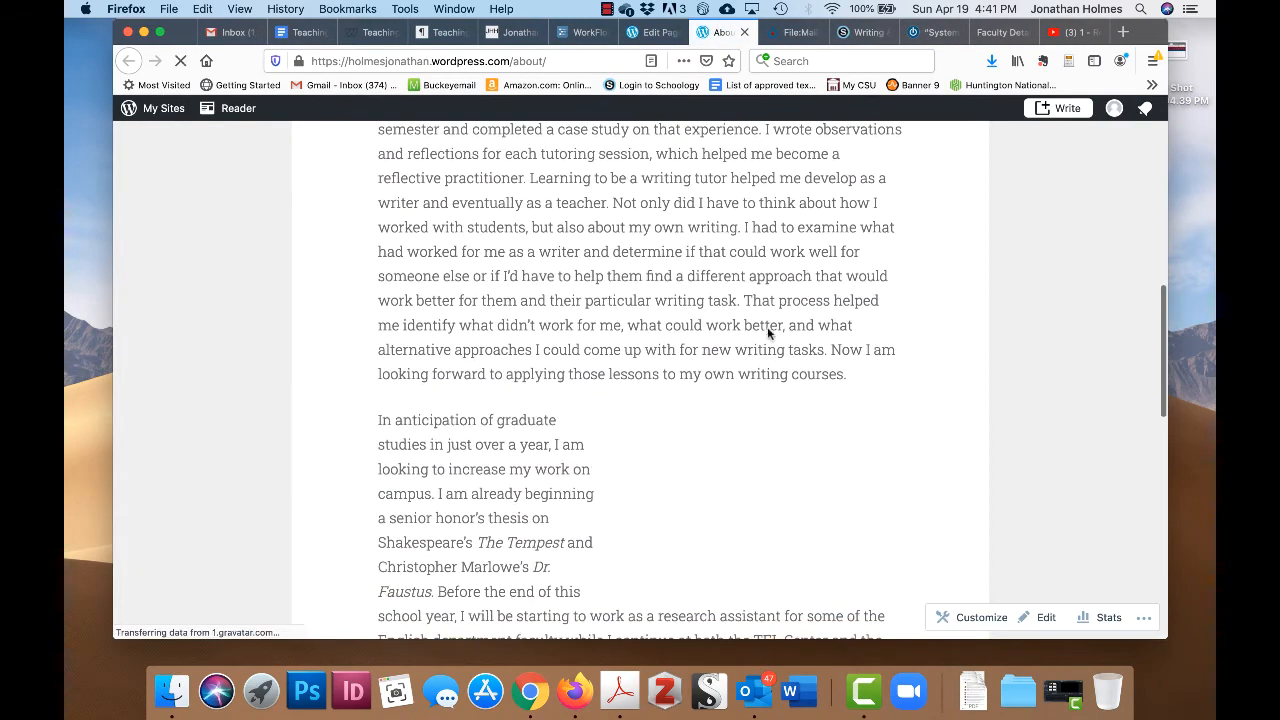
scroll(770, 336, "down", 1)
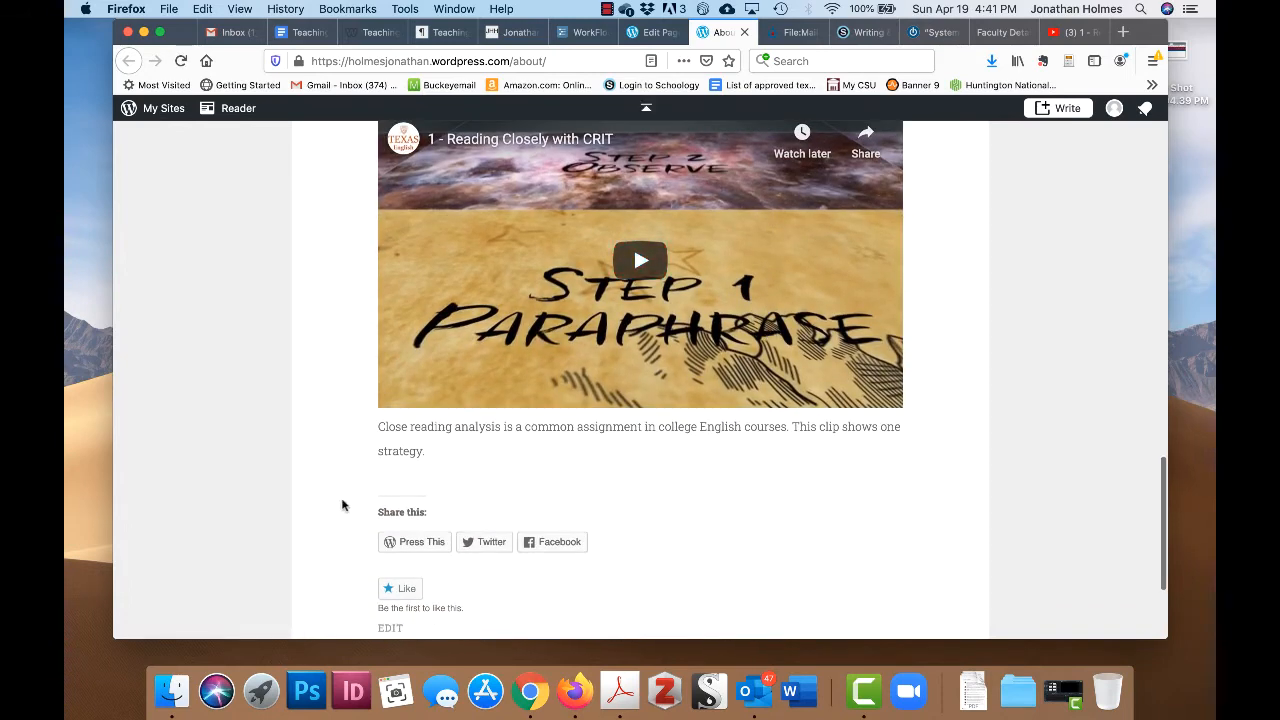
scroll(662, 437, "up", 3)
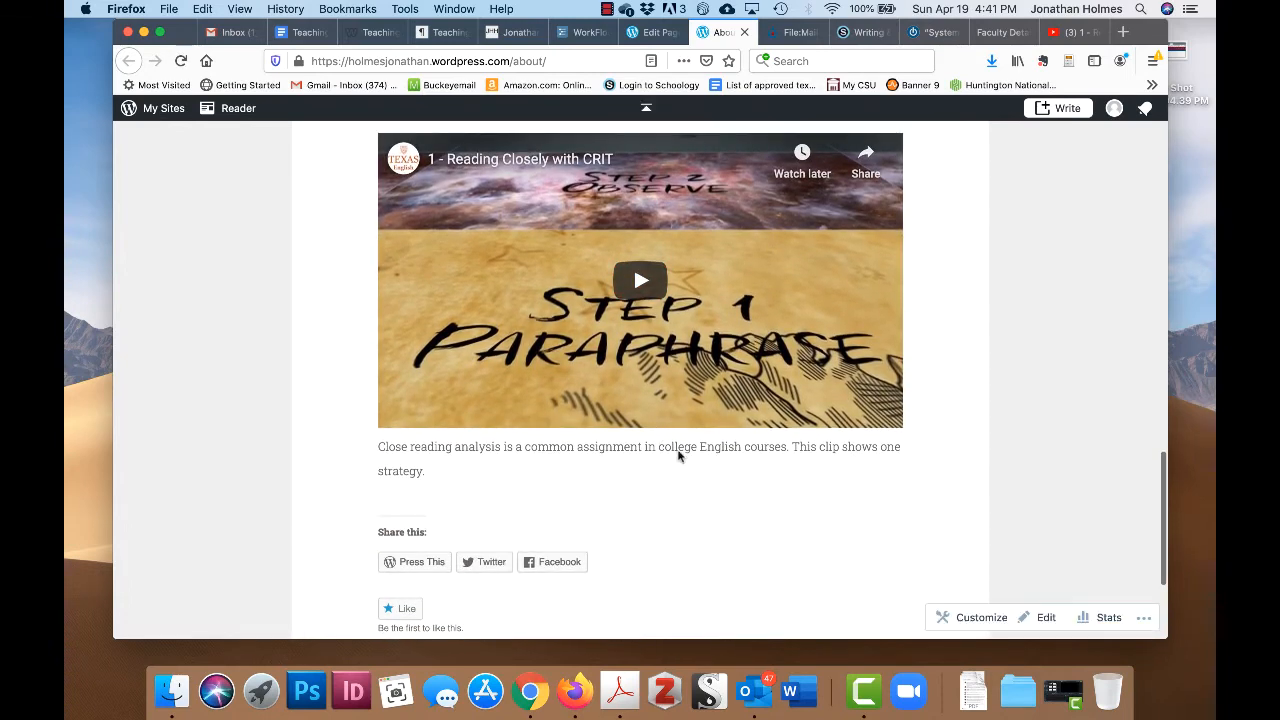
left_click(676, 357)
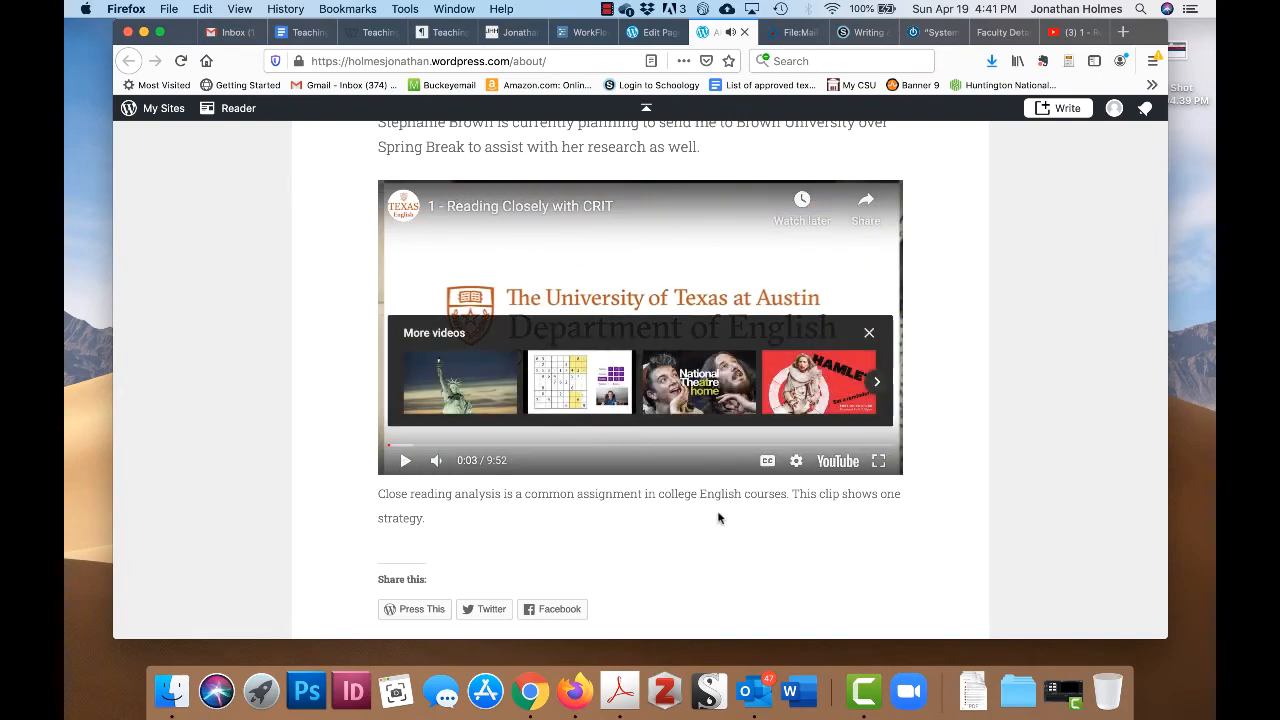
scroll(718, 518, "up", 10)
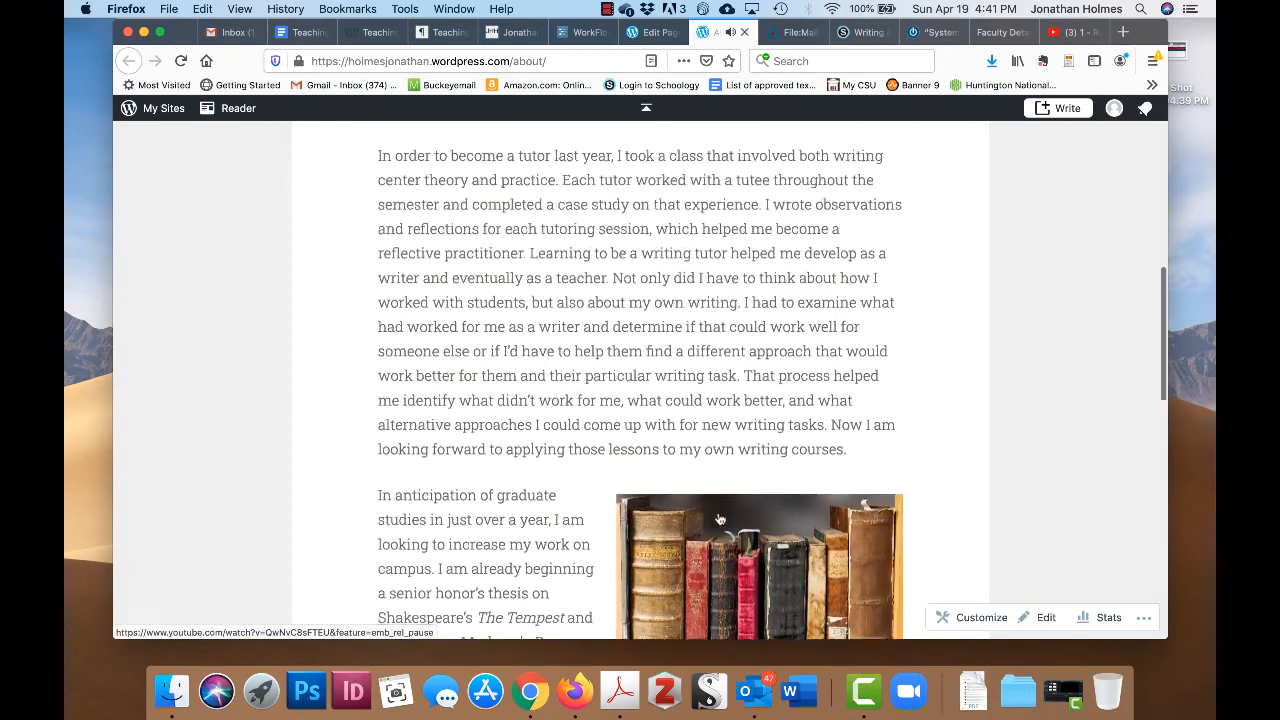
scroll(718, 518, "up", 7)
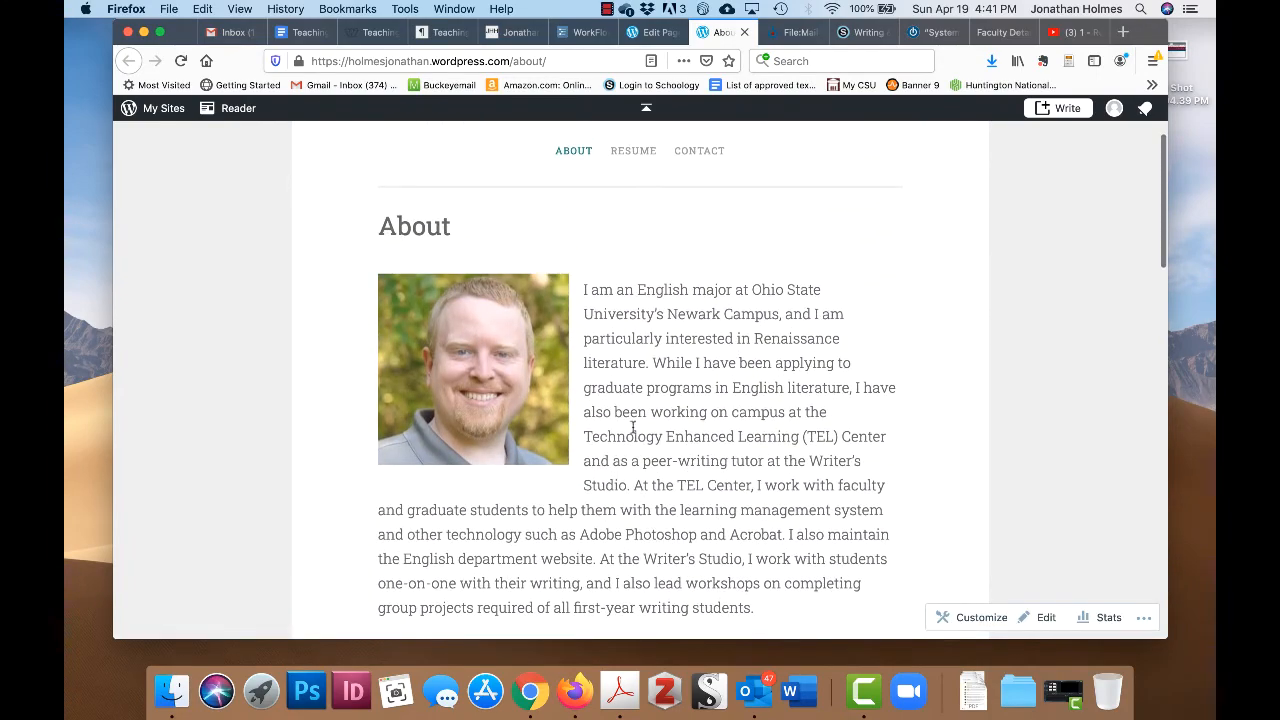
scroll(815, 328, "down", 2)
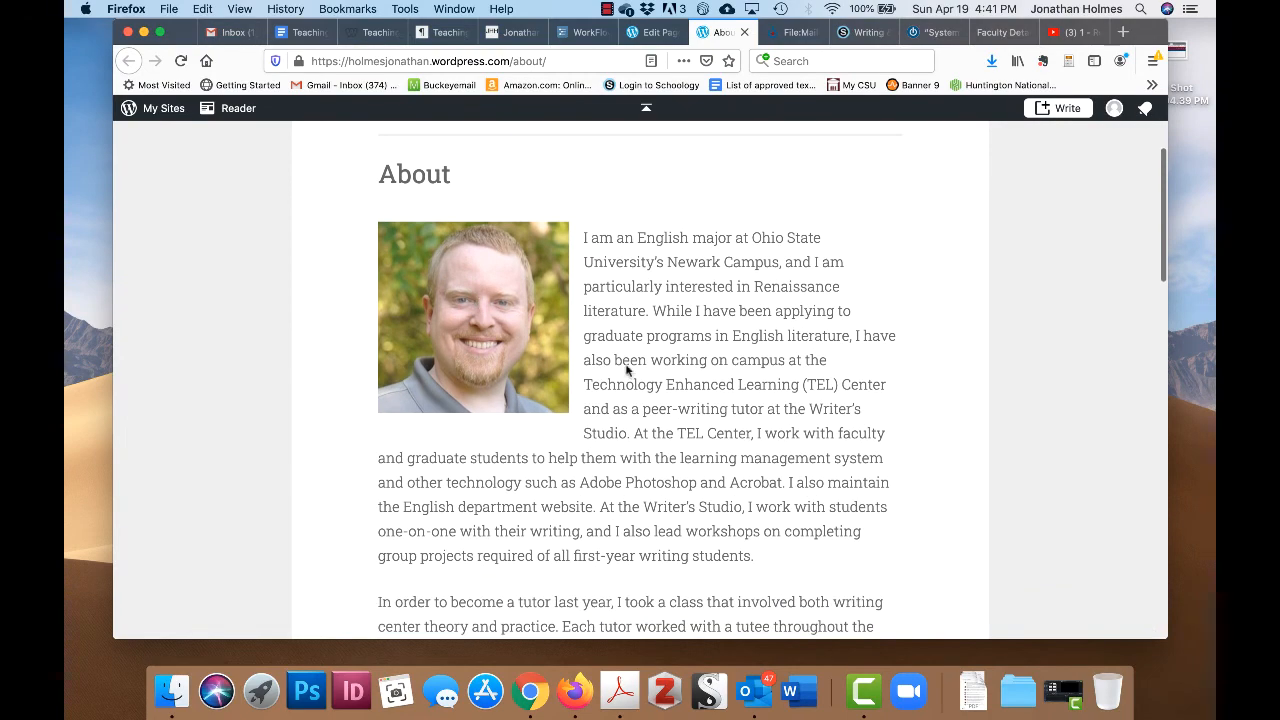
scroll(627, 370, "down", 8)
scroll(750, 487, "down", 5)
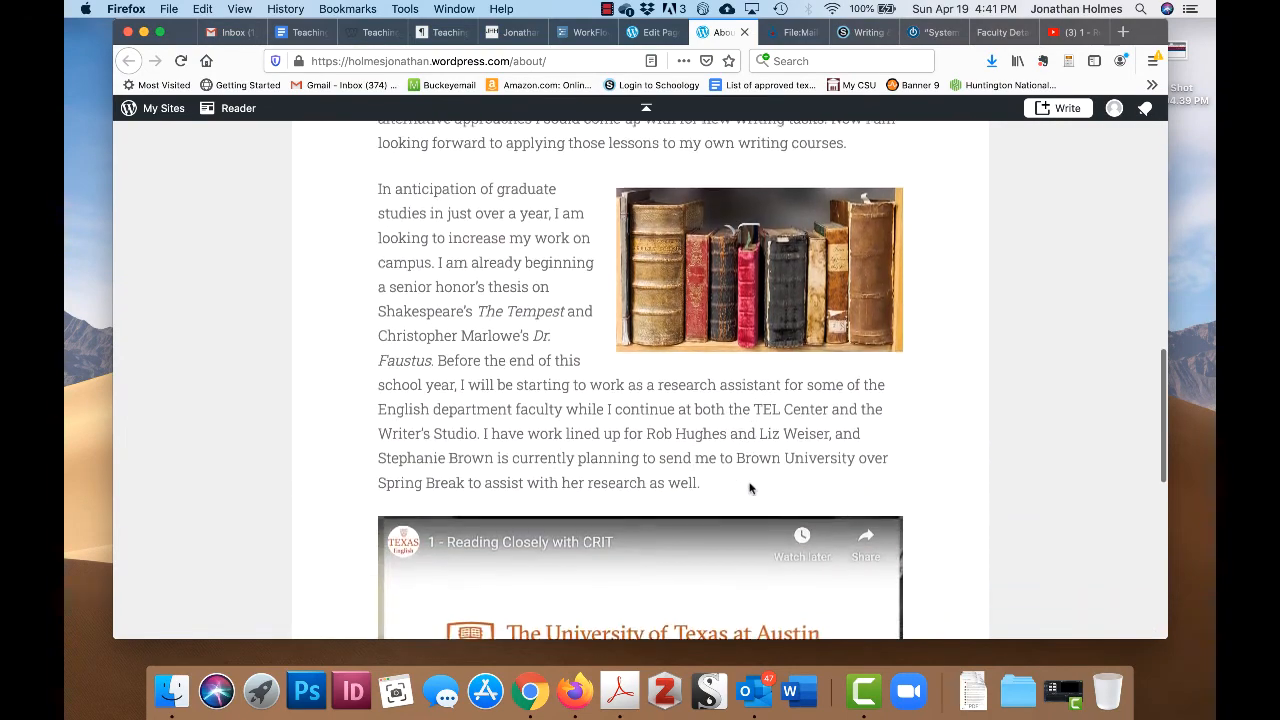
scroll(623, 437, "up", 5)
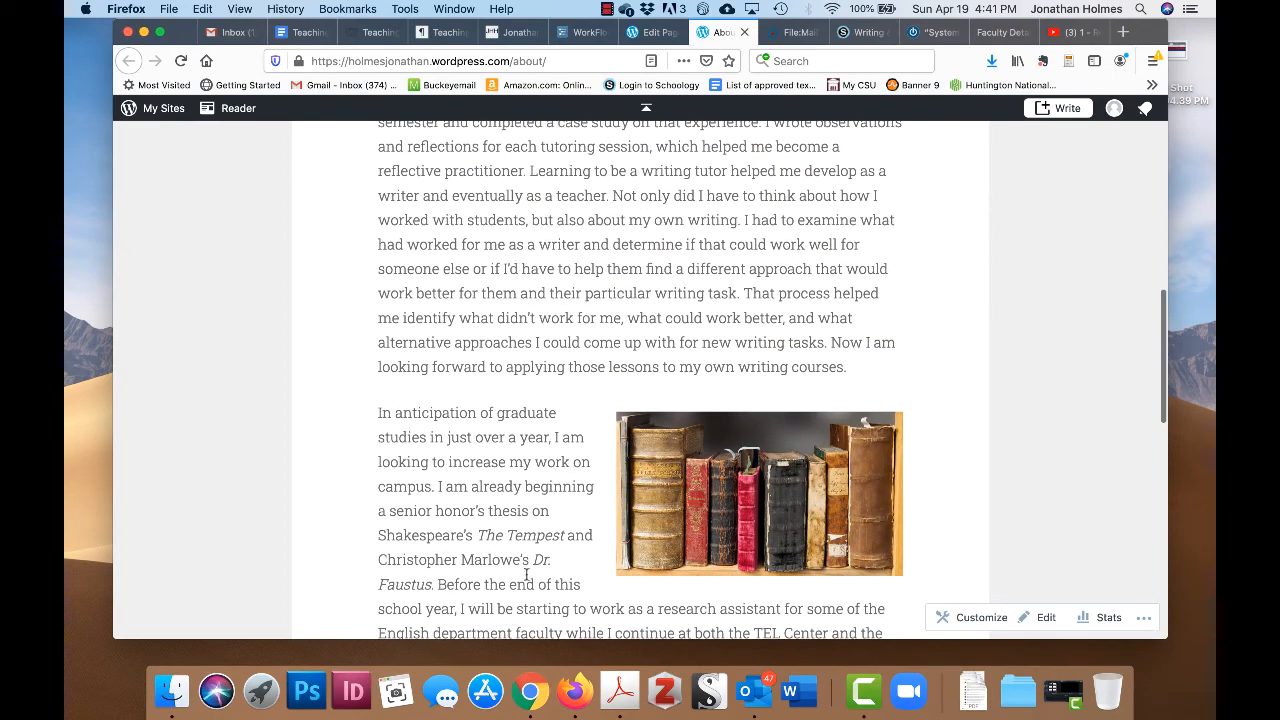
scroll(673, 365, "up", 5)
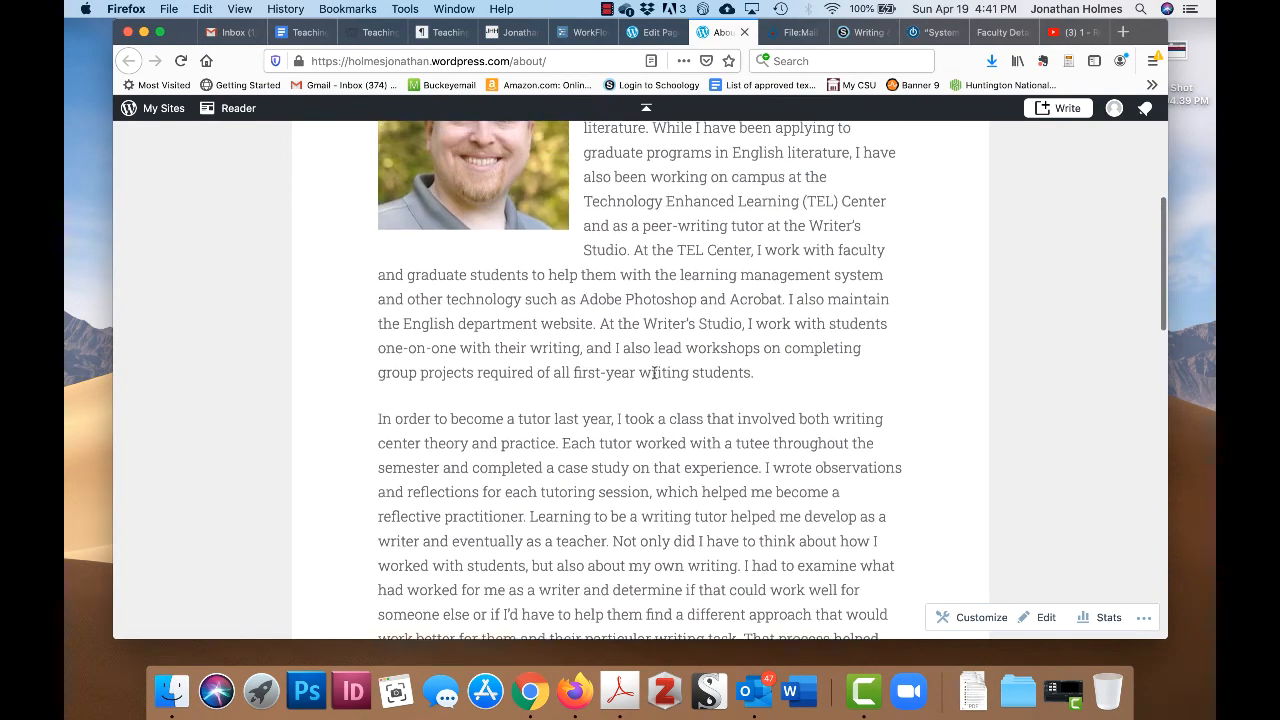
scroll(655, 372, "up", 1)
scroll(703, 294, "up", 1)
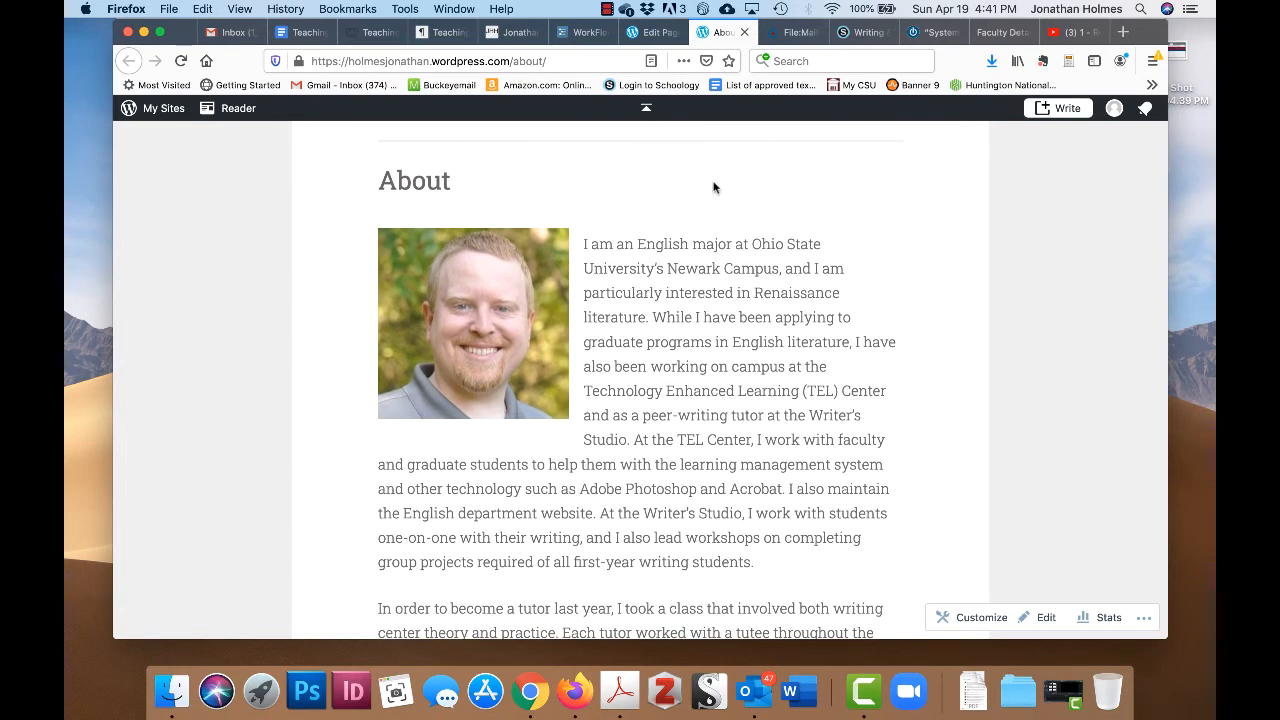
scroll(684, 244, "up", 4)
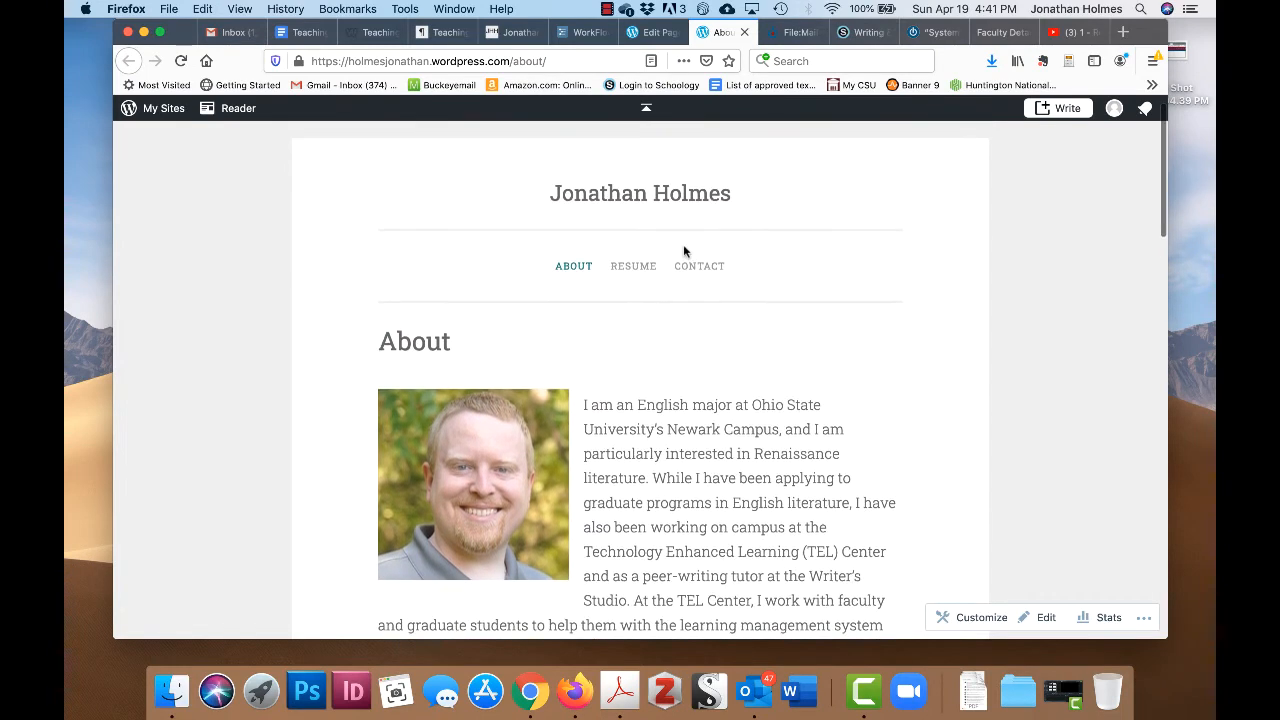